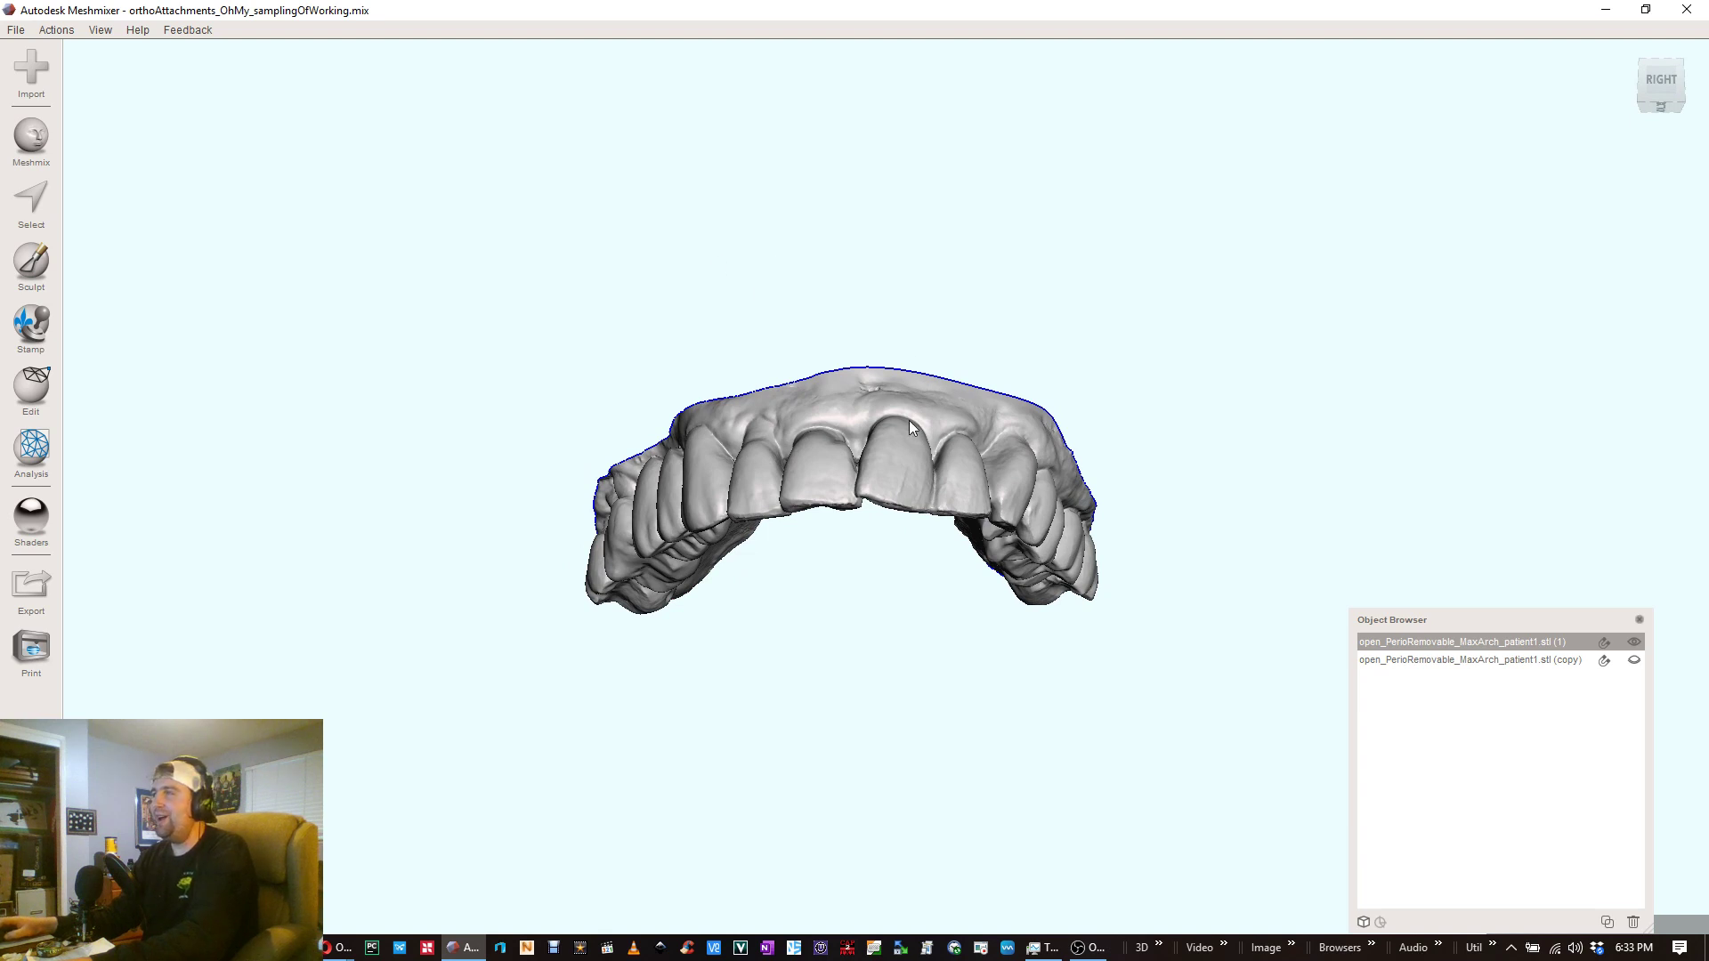
# - Examine the upper arch scan from the front, the biting surfaces and the side
pyautogui.moveTo(844, 433); pyautogui.dragTo(846, 473, button='right')
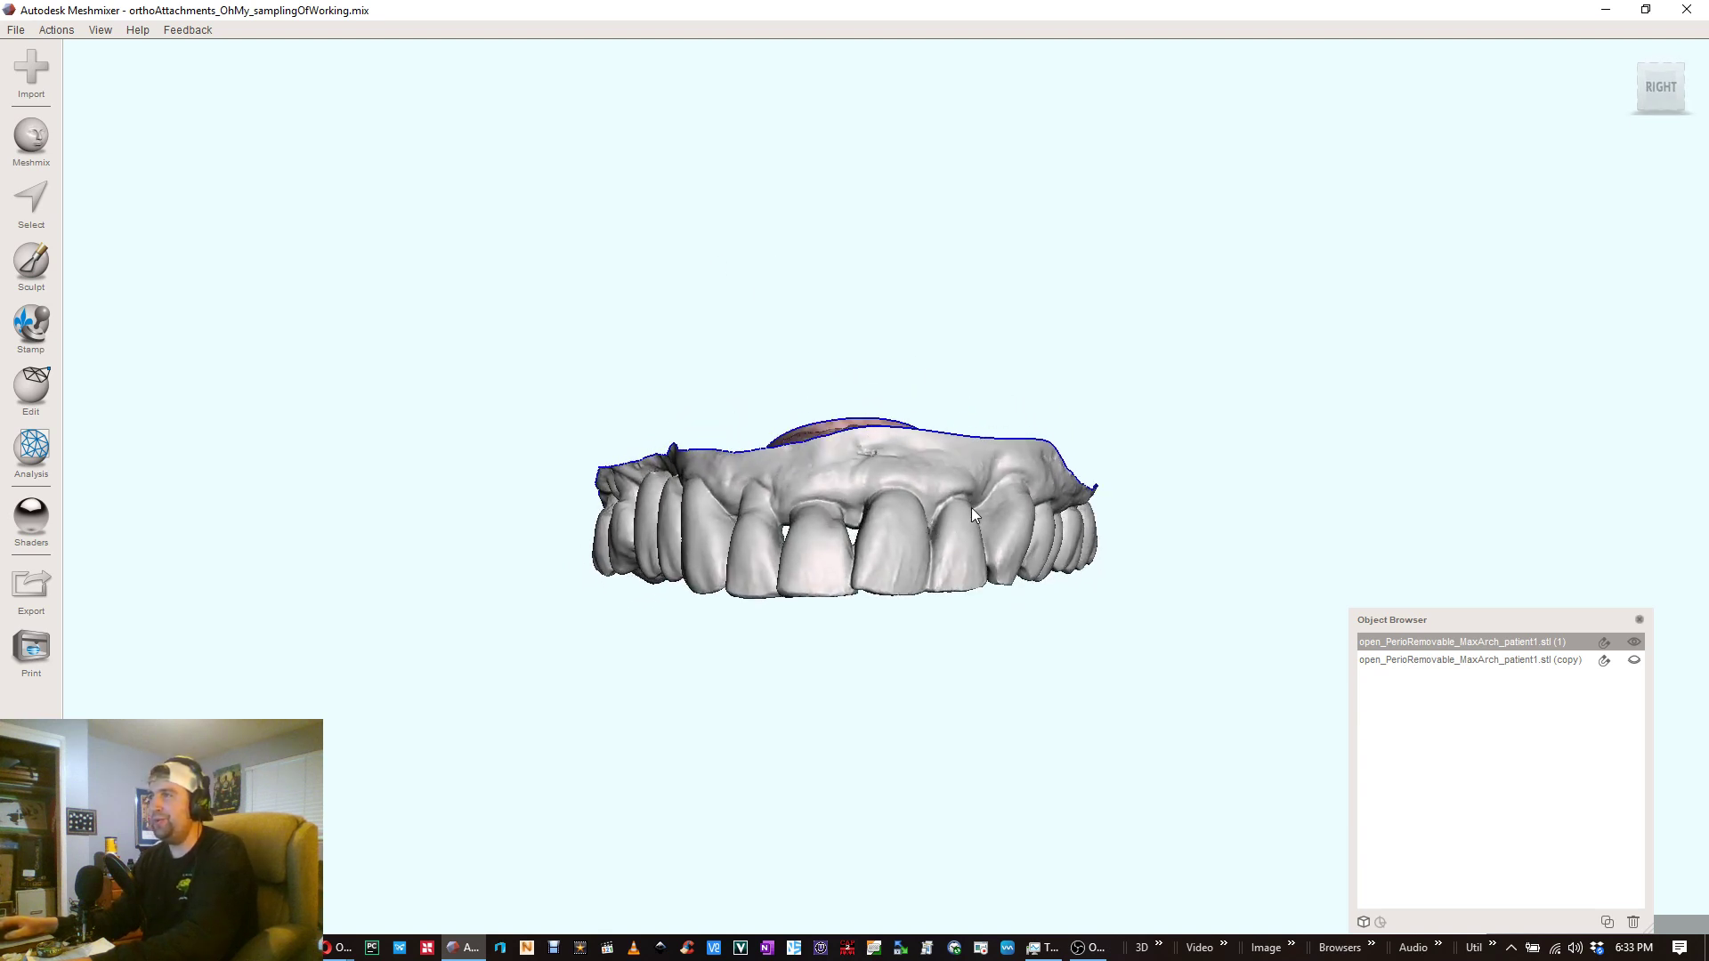
pyautogui.moveTo(890, 494); pyautogui.dragTo(901, 440, button='right')
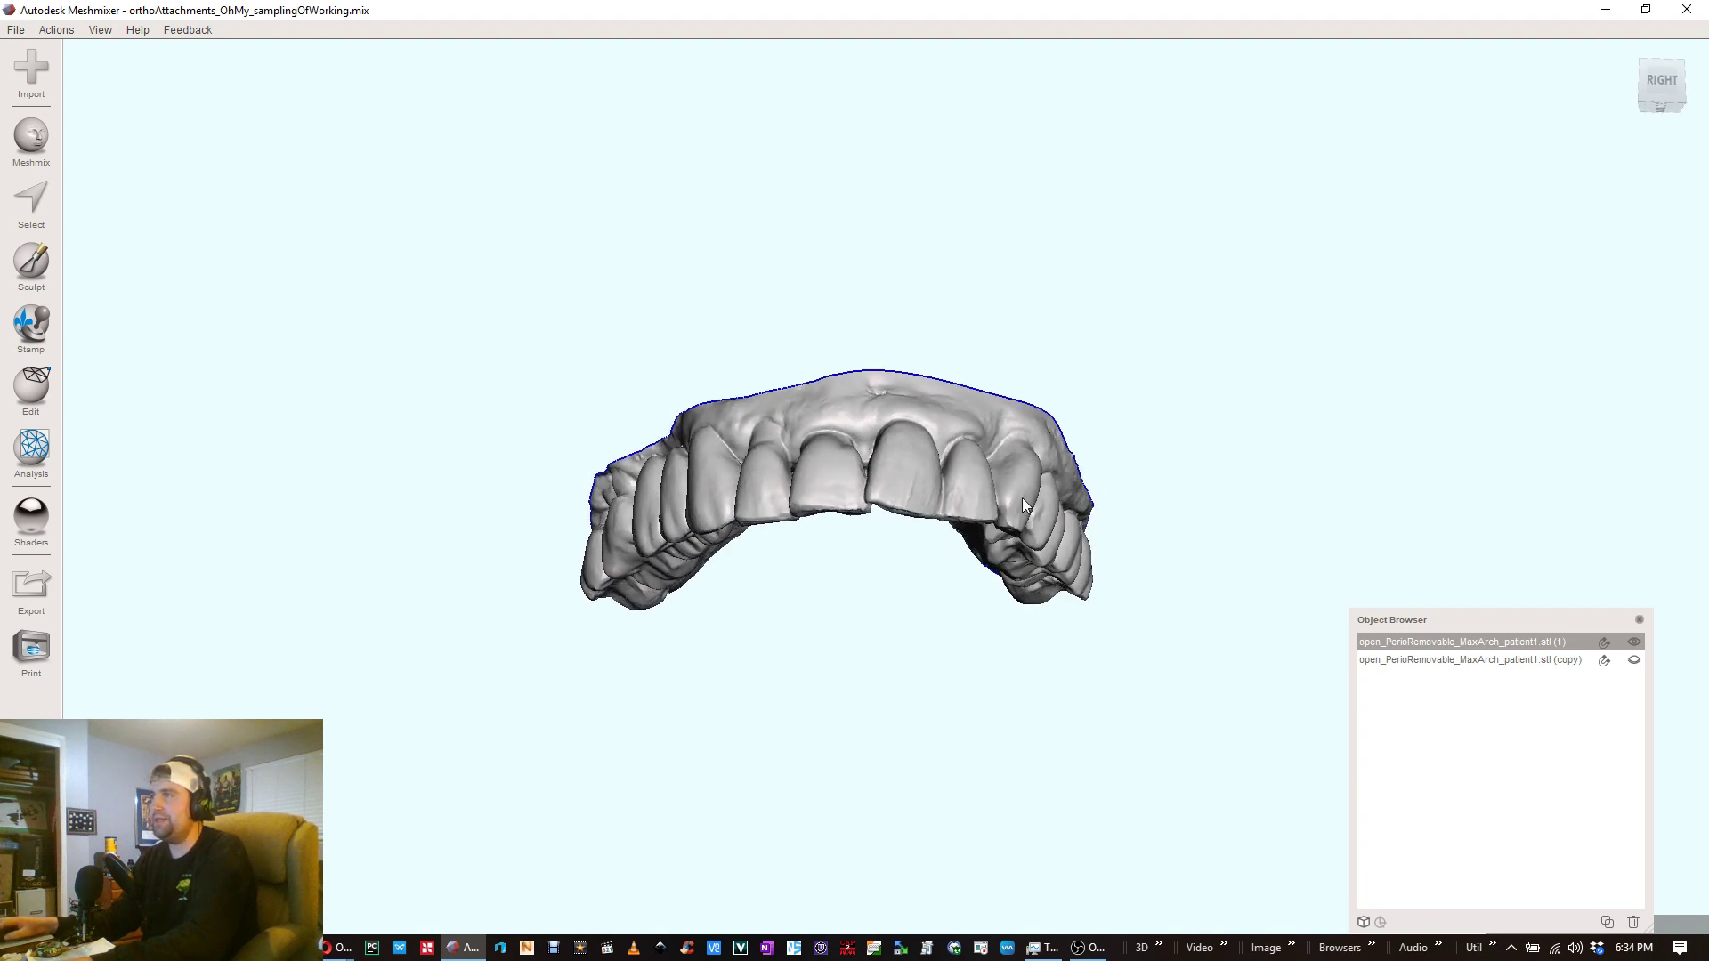
pyautogui.moveTo(1053, 505); pyautogui.dragTo(793, 544, button='right')
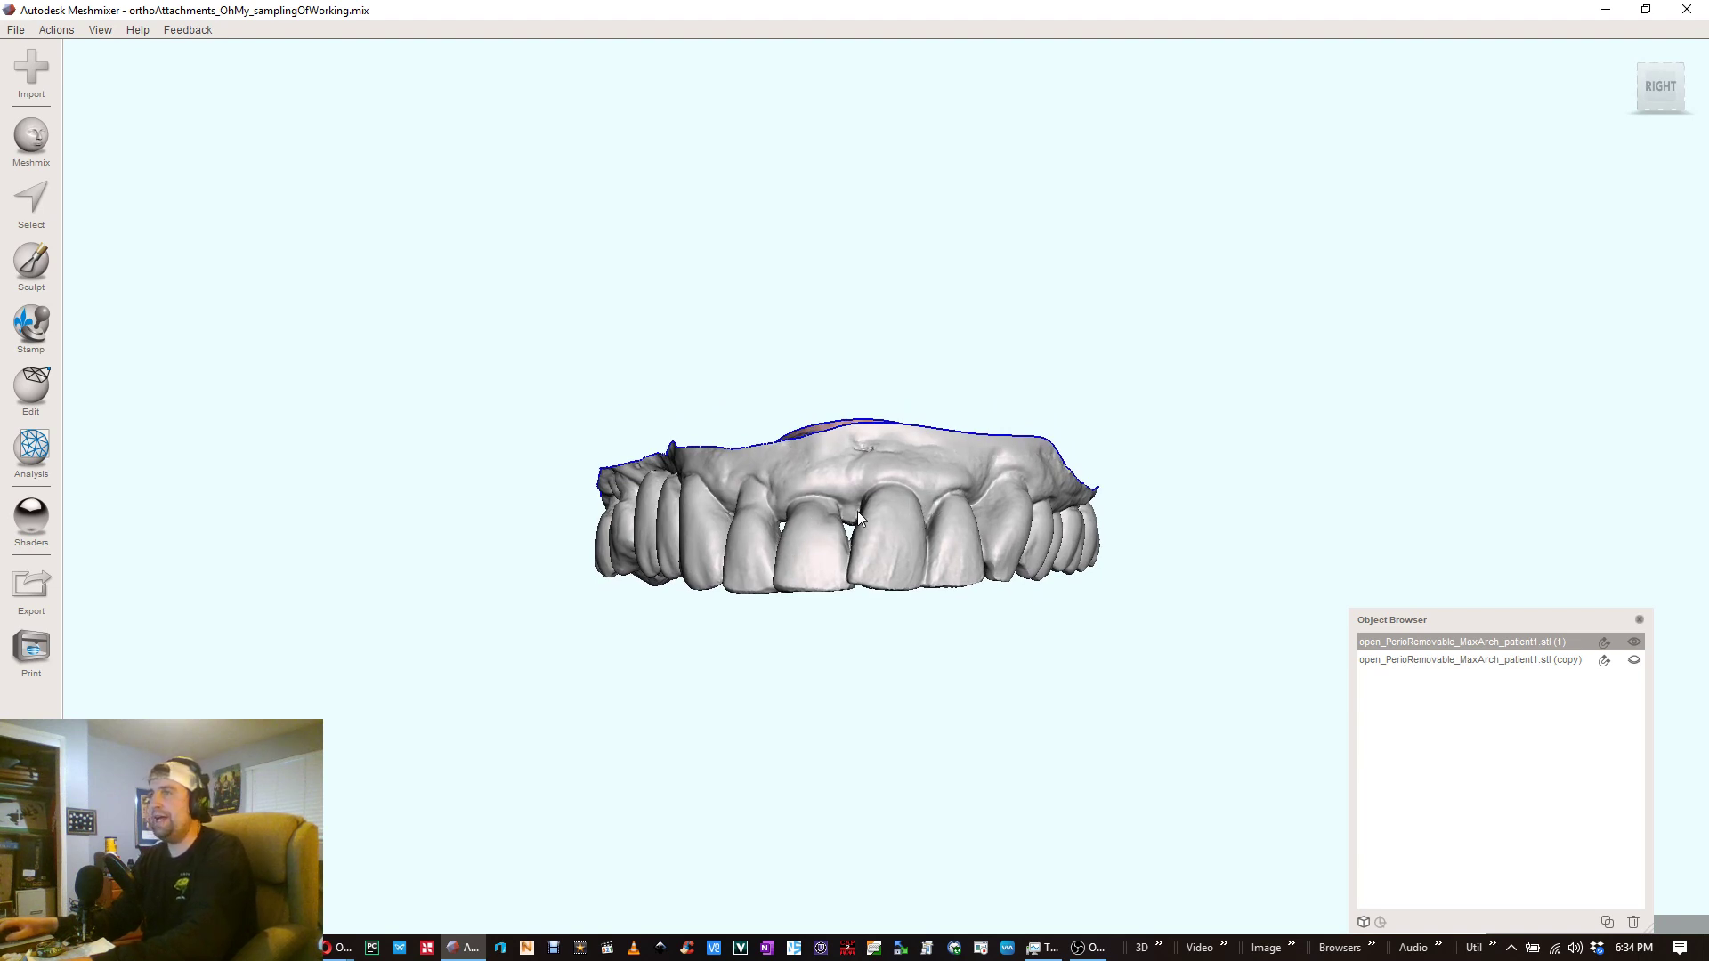
pyautogui.moveTo(941, 530); pyautogui.dragTo(755, 515, button='right')
pyautogui.moveTo(1058, 525); pyautogui.dragTo(830, 479, button='right')
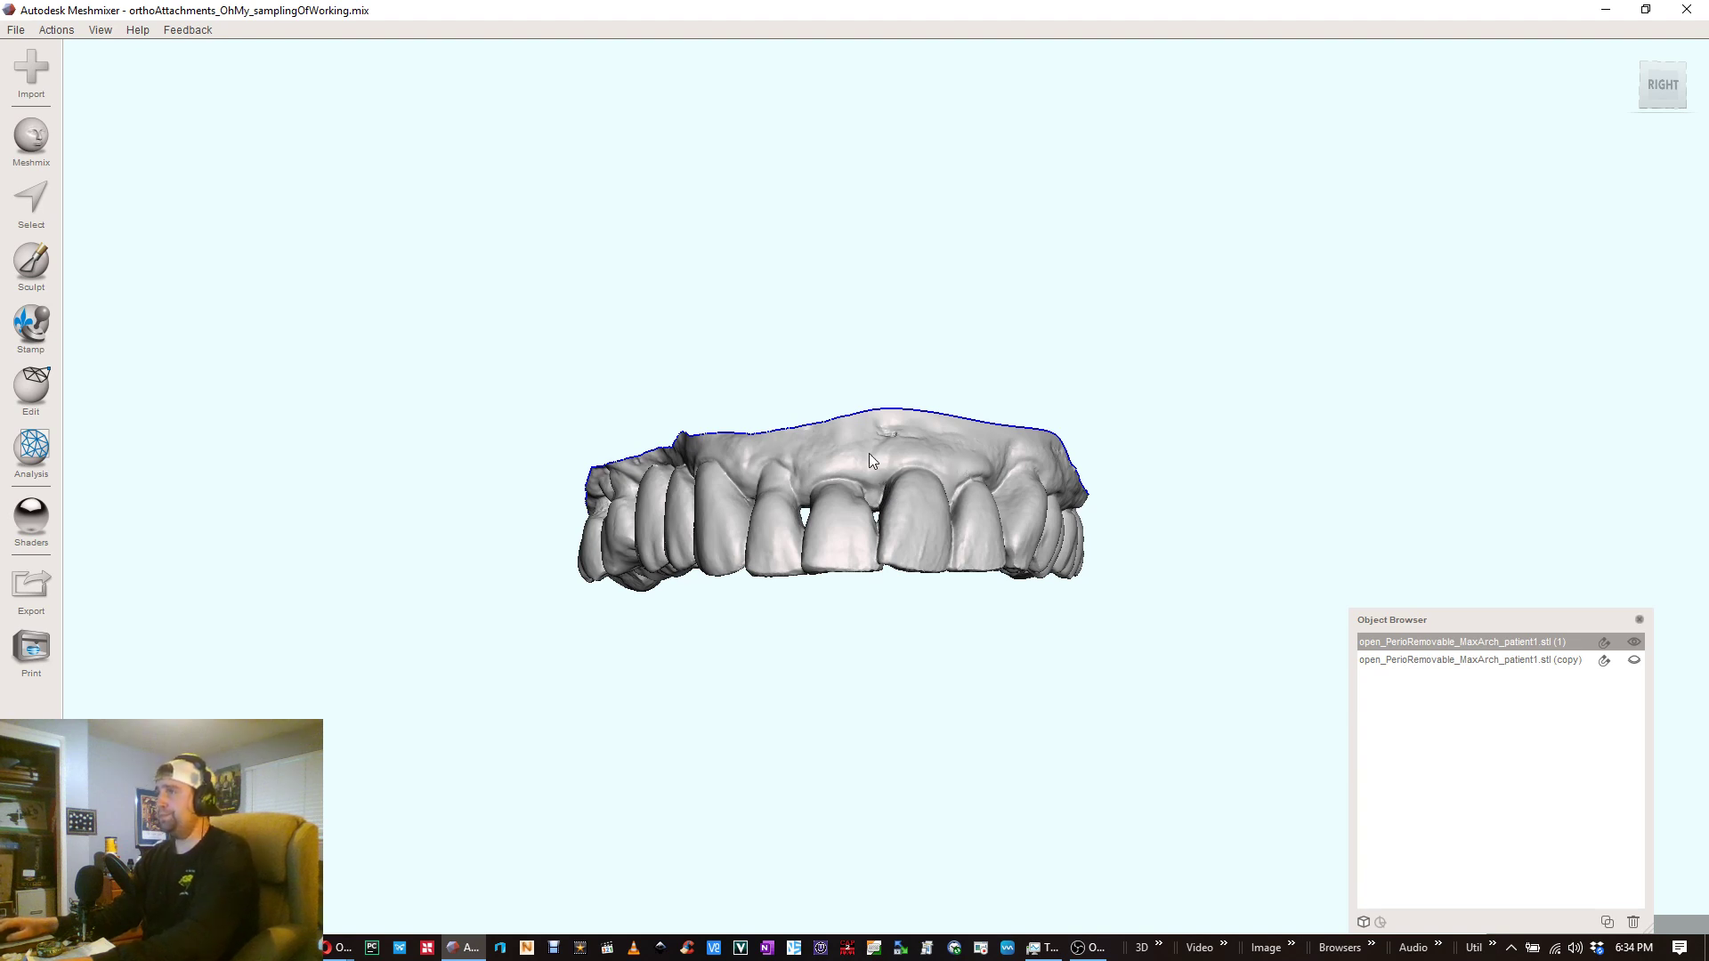
pyautogui.moveTo(869, 452); pyautogui.dragTo(842, 292, button='right')
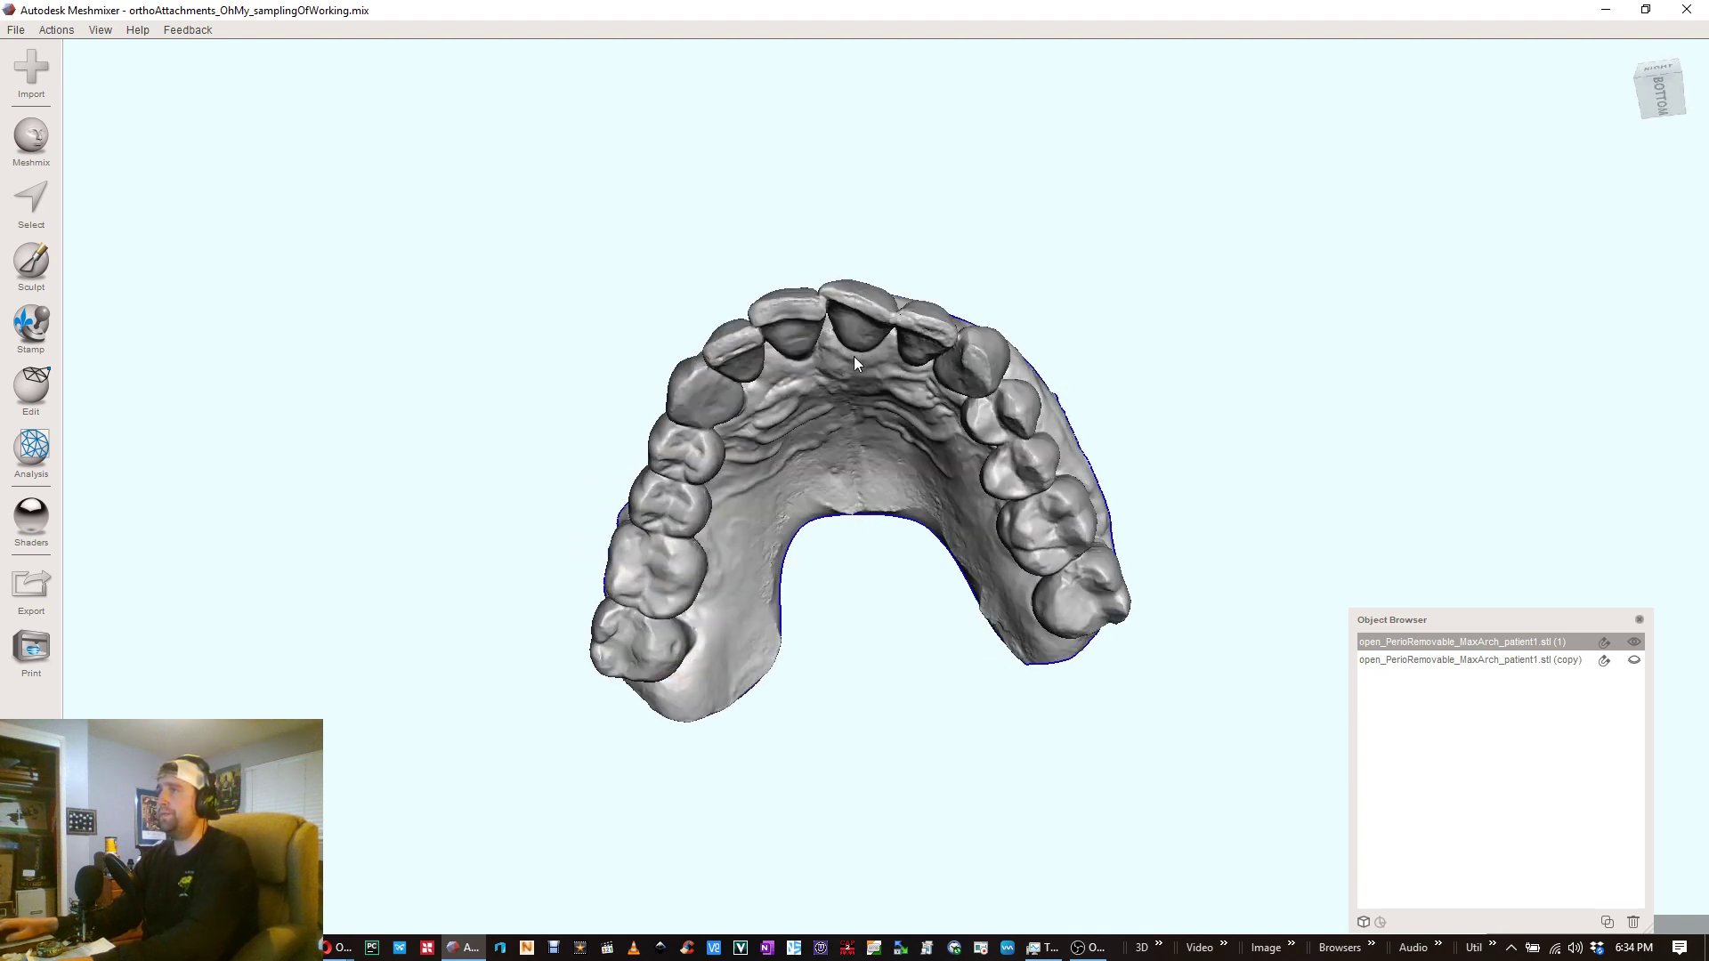
pyautogui.moveTo(855, 360); pyautogui.dragTo(851, 420, button='right')
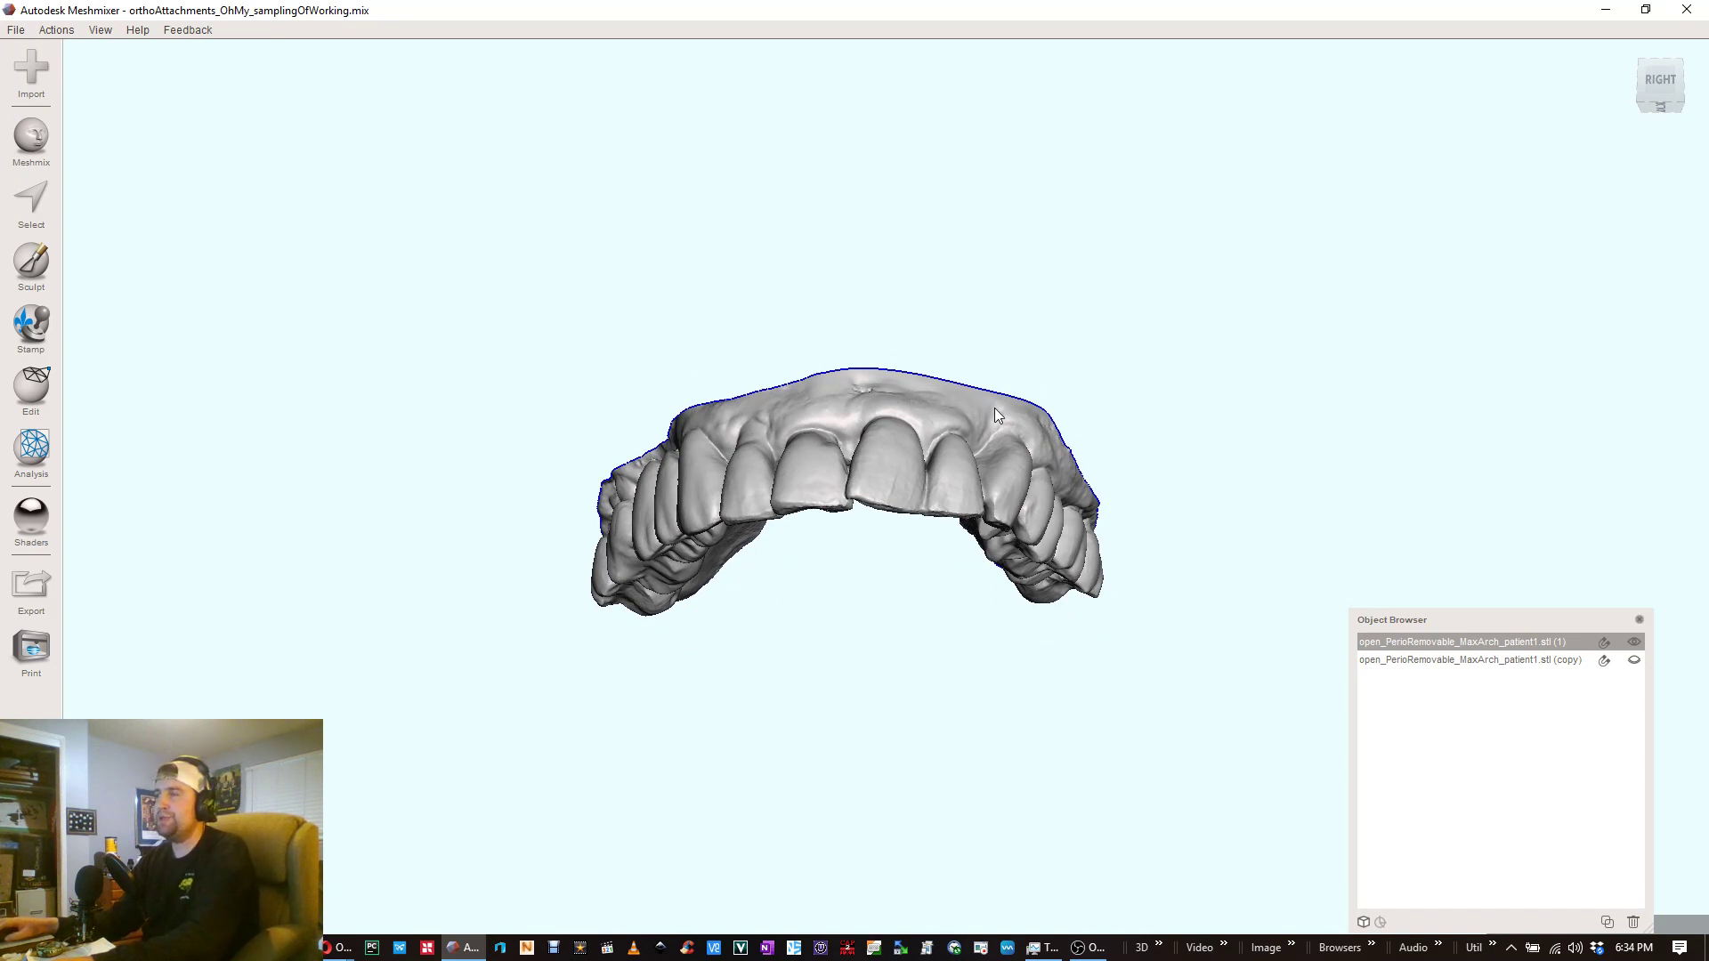
pyautogui.moveTo(981, 409); pyautogui.dragTo(928, 457, button='right')
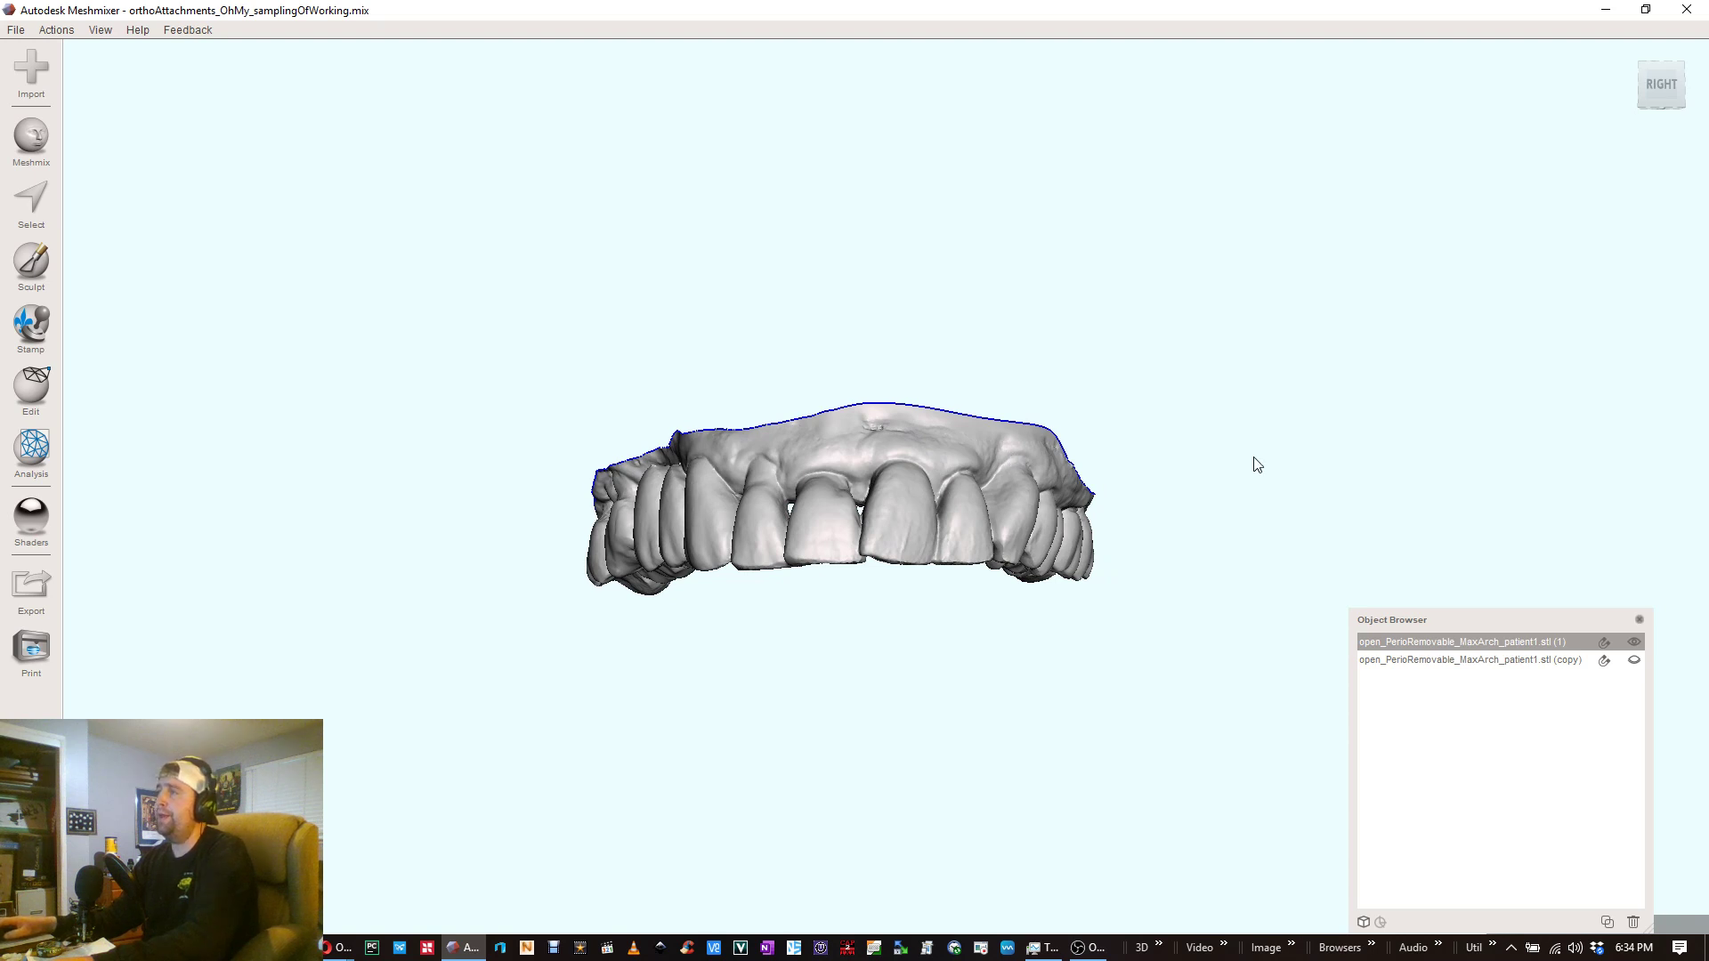
pyautogui.moveTo(1257, 465); pyautogui.dragTo(1074, 439, button='right')
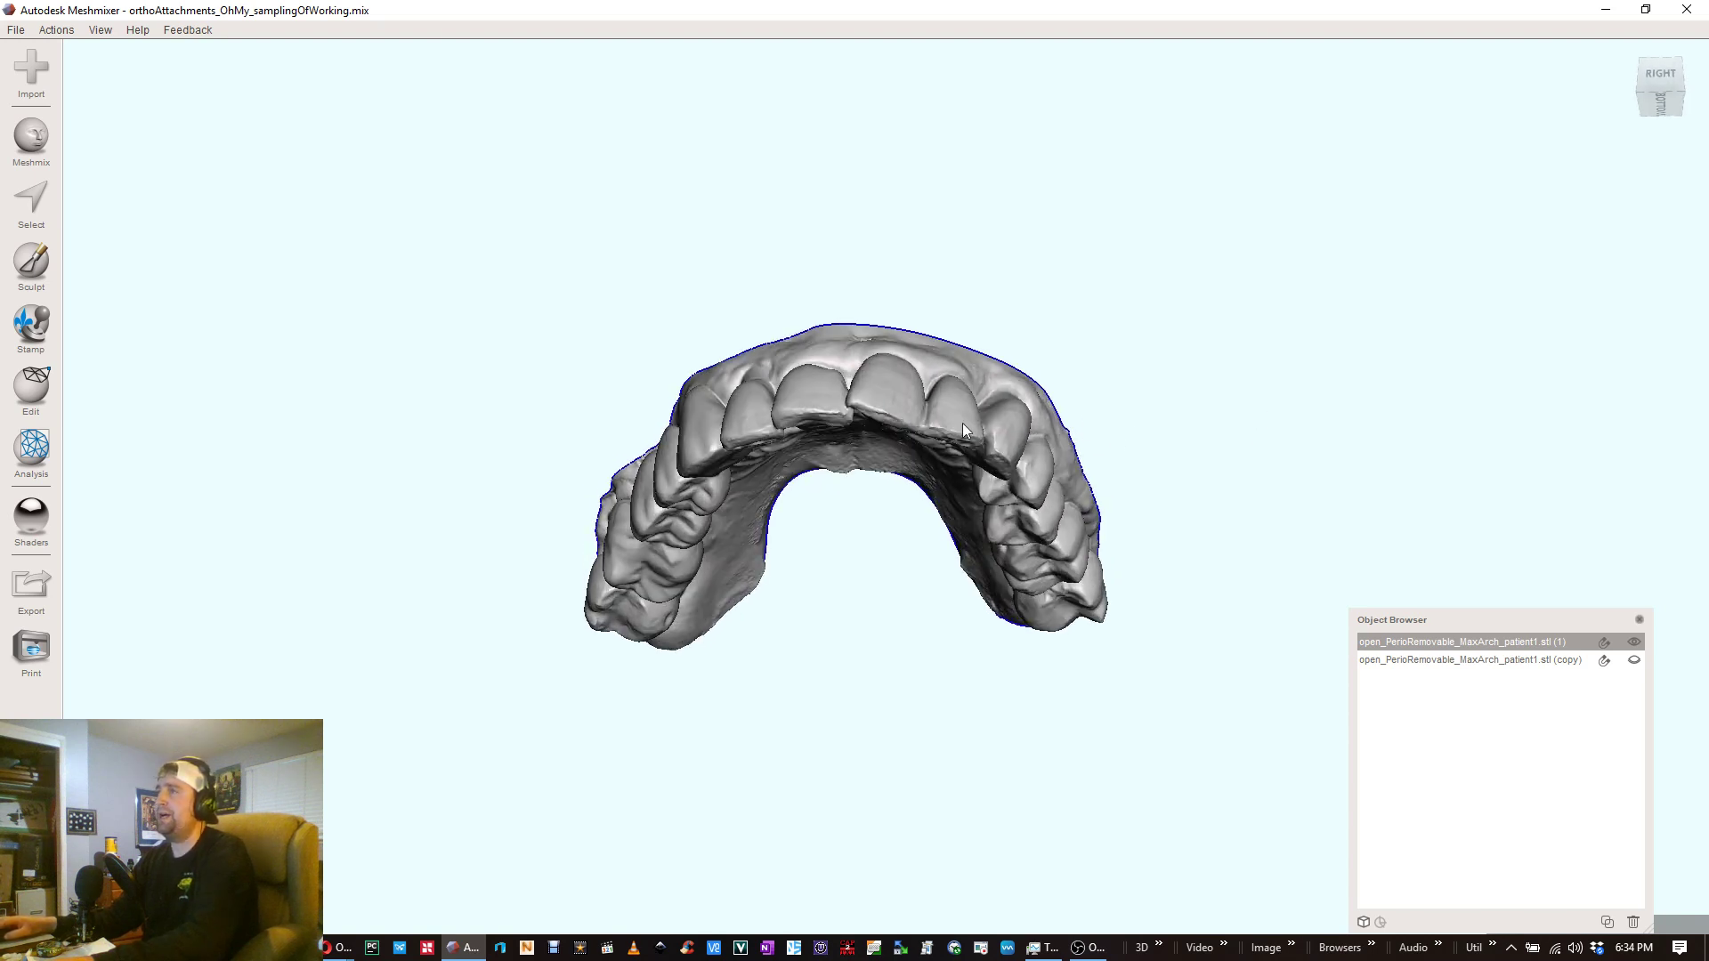
pyautogui.moveTo(964, 431); pyautogui.dragTo(932, 321, button='right')
pyautogui.moveTo(836, 301); pyautogui.dragTo(977, 478, button='right')
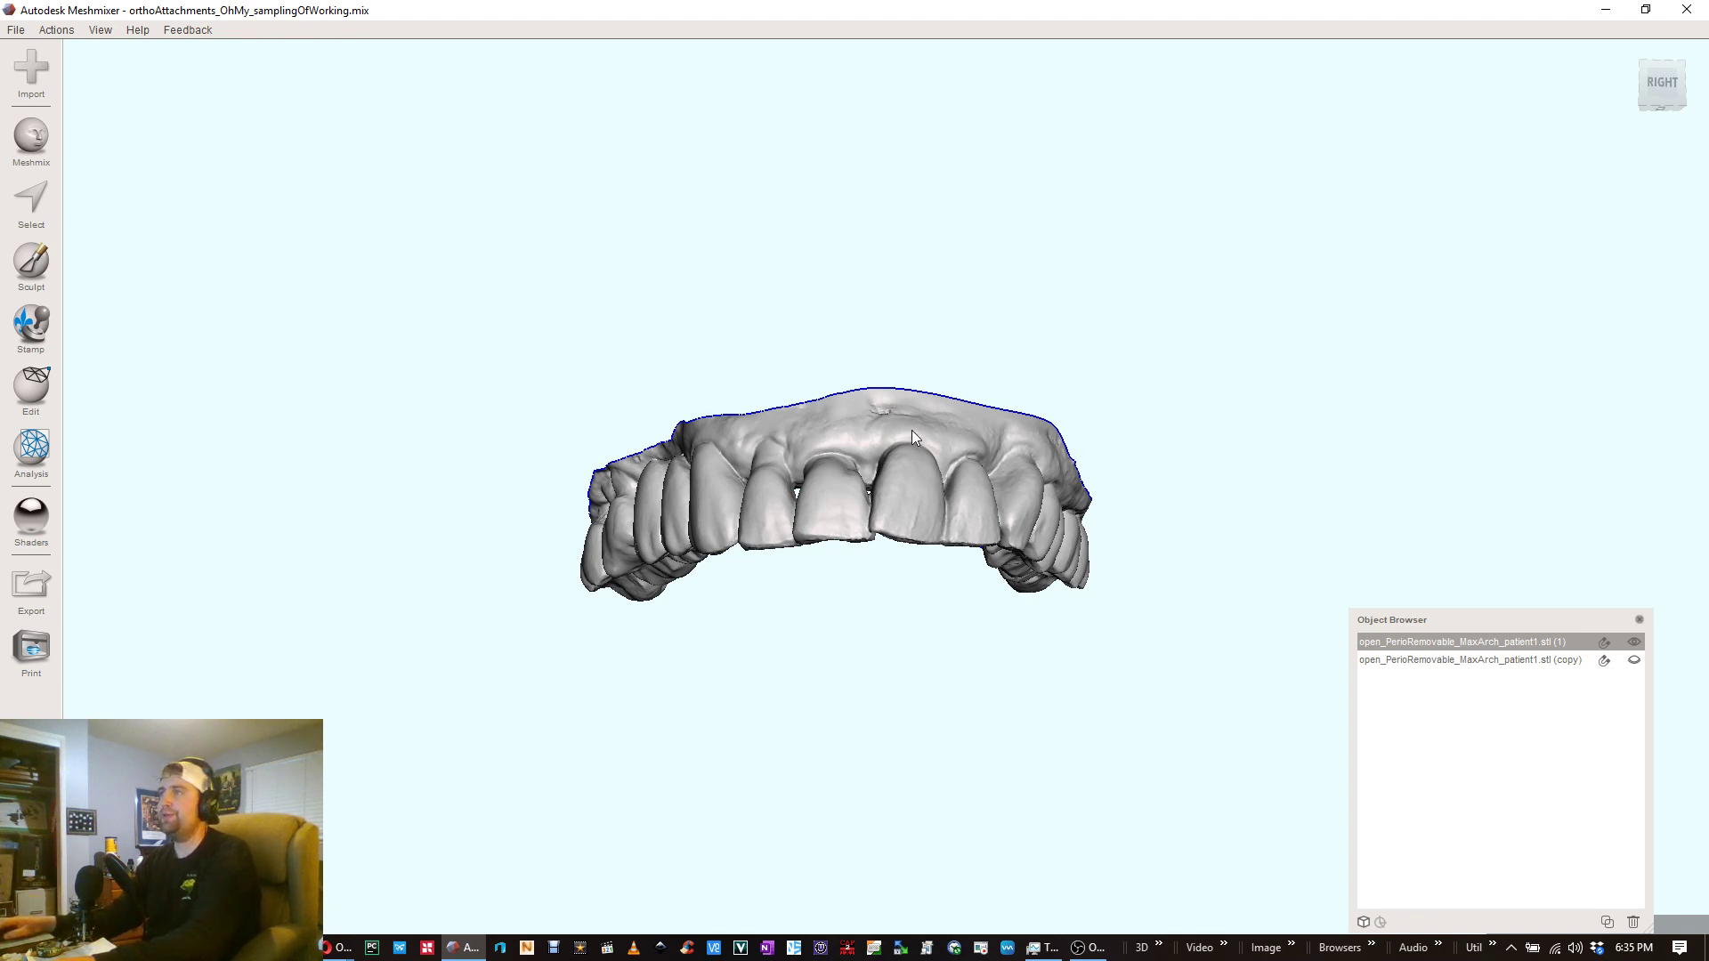
pyautogui.moveTo(928, 454); pyautogui.dragTo(878, 478, button='right')
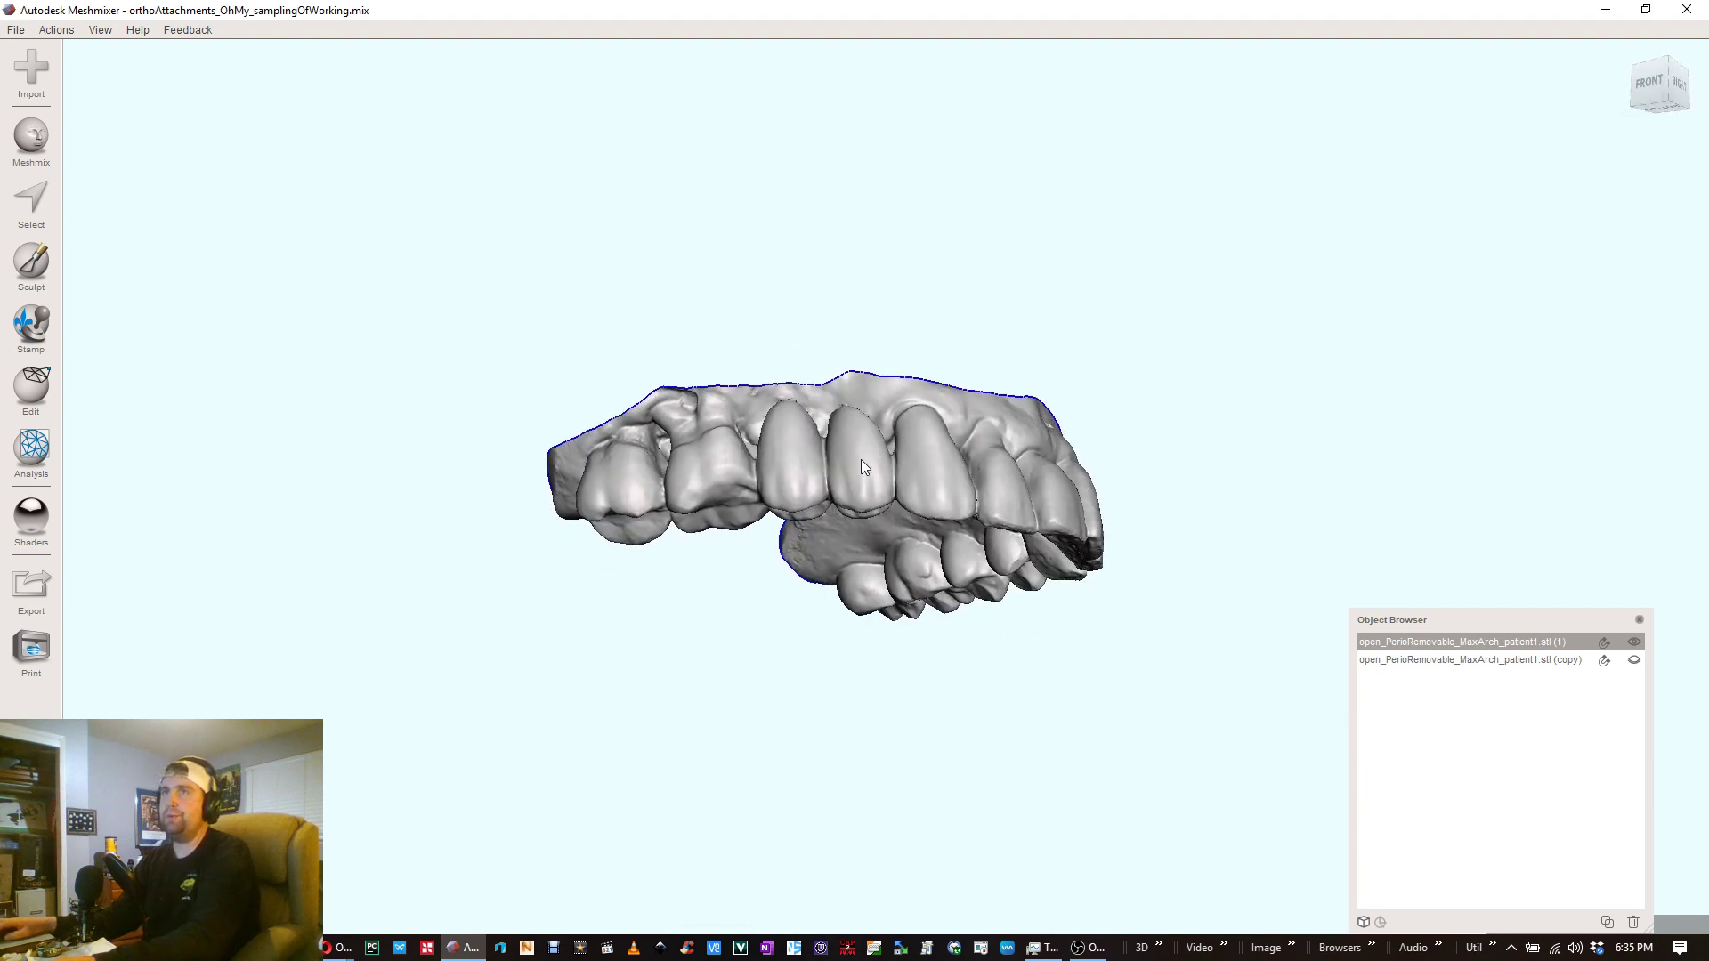
pyautogui.moveTo(884, 453); pyautogui.dragTo(913, 488, button='right')
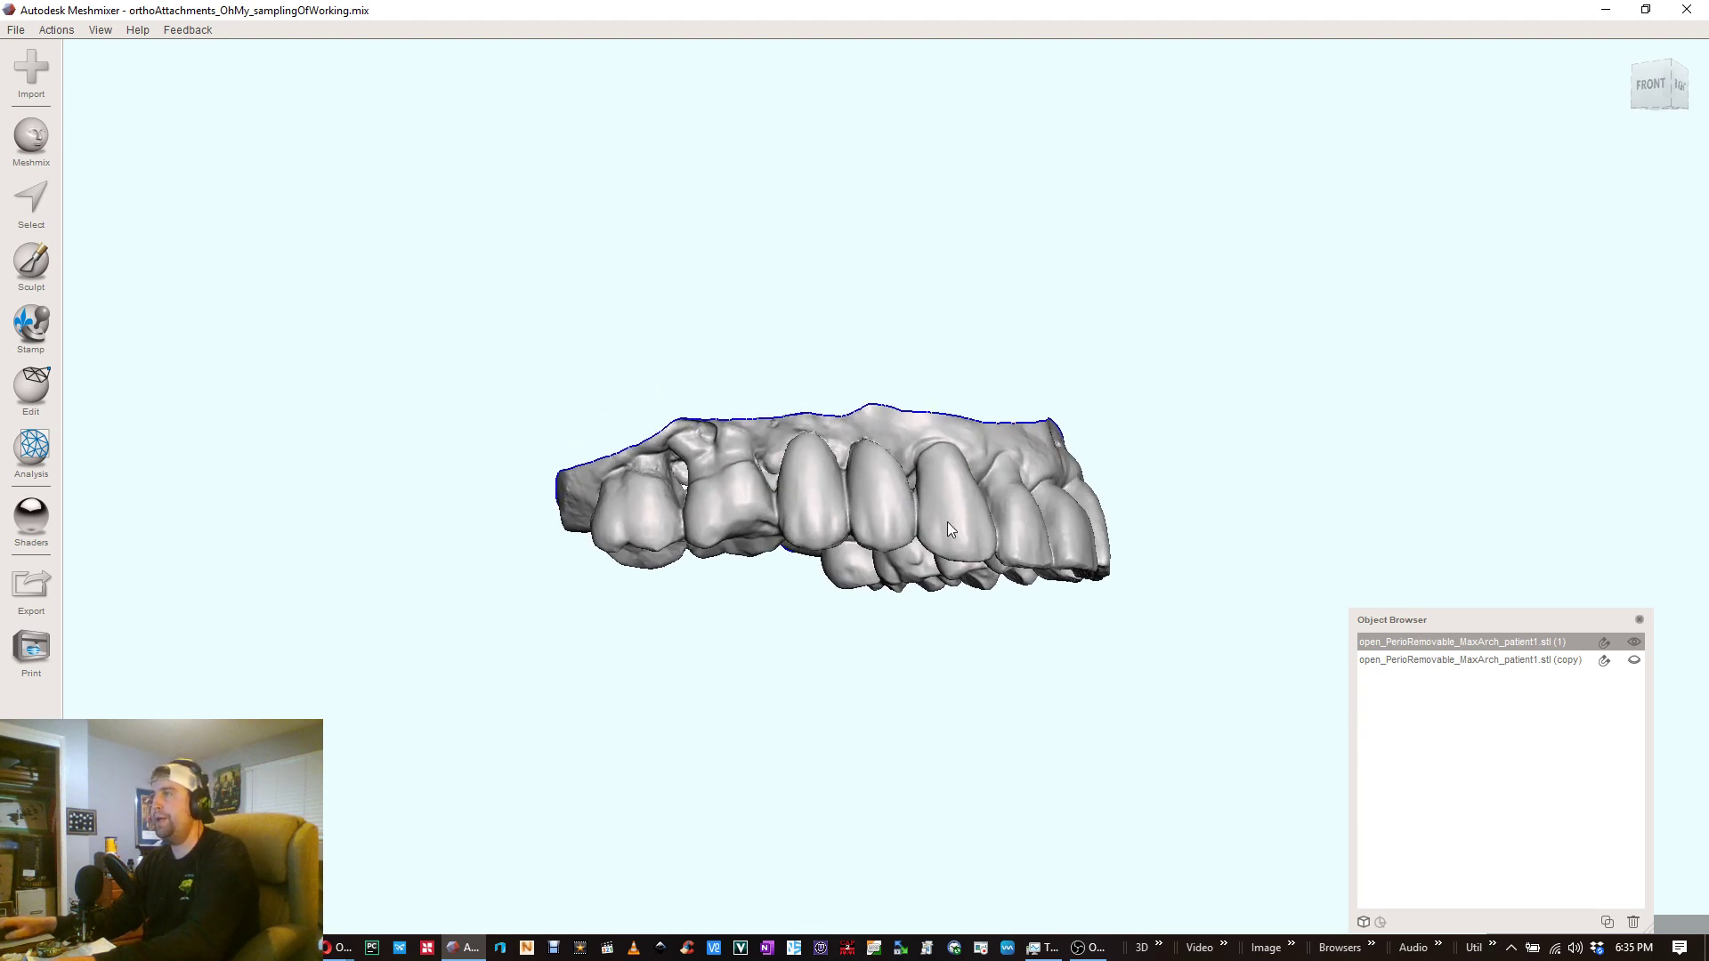
pyautogui.moveTo(947, 522); pyautogui.dragTo(819, 527, button='right')
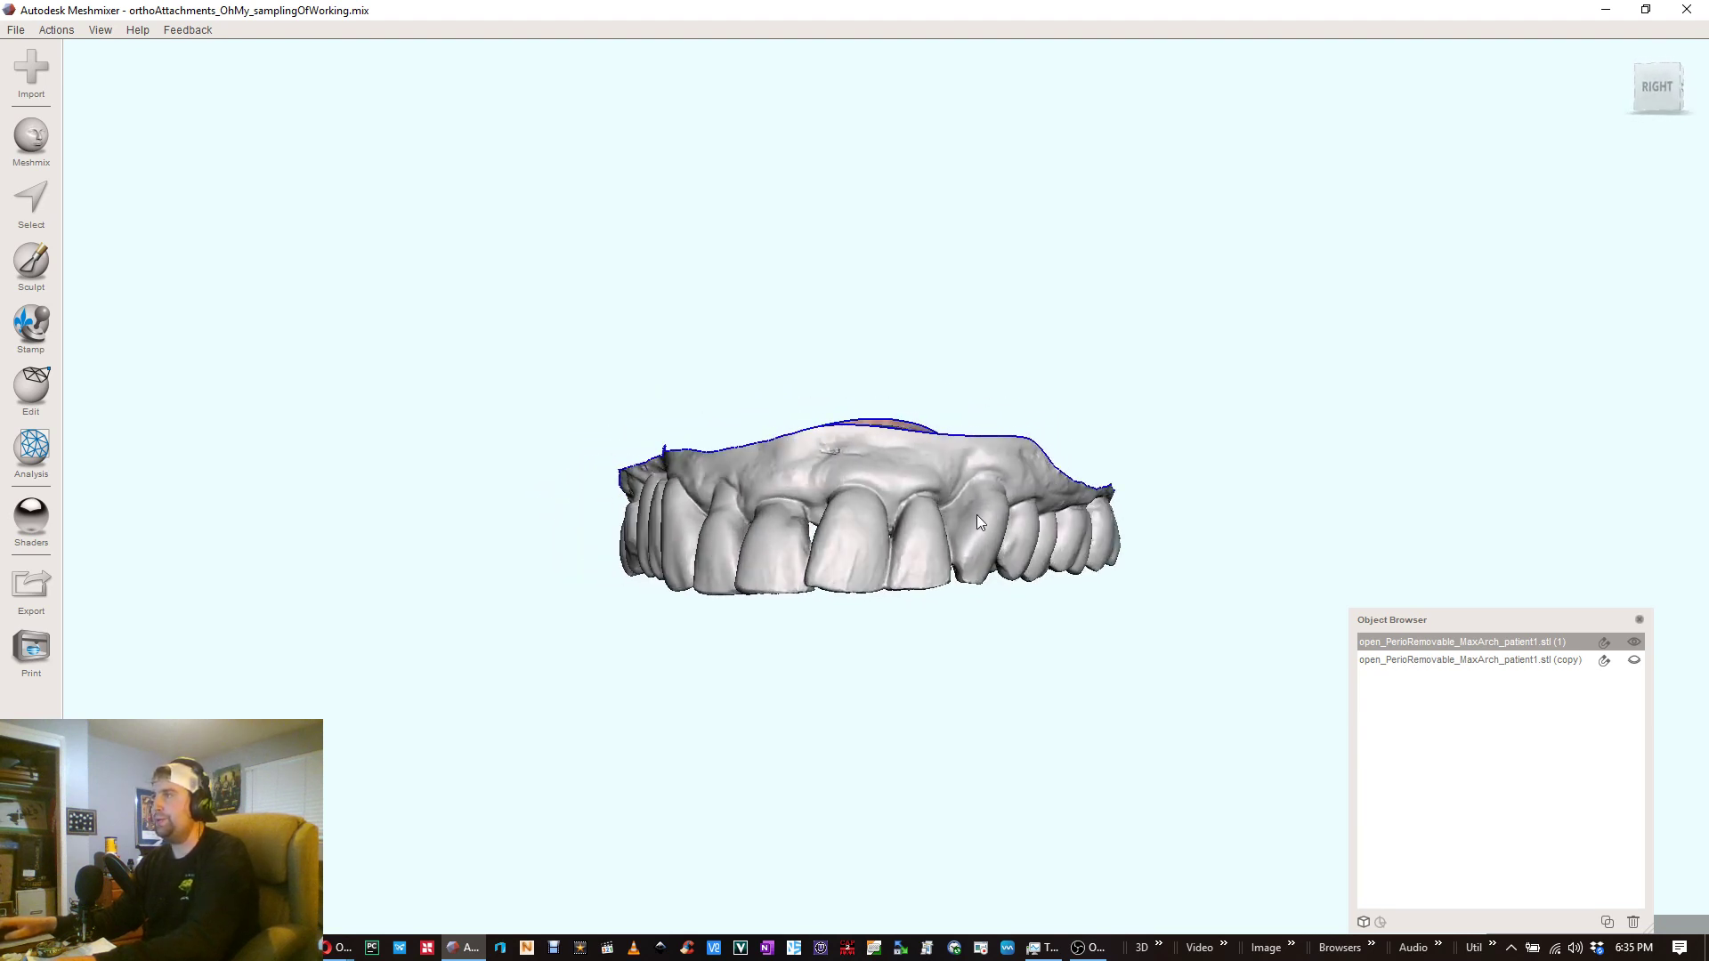
pyautogui.moveTo(985, 515); pyautogui.dragTo(1043, 522, button='right')
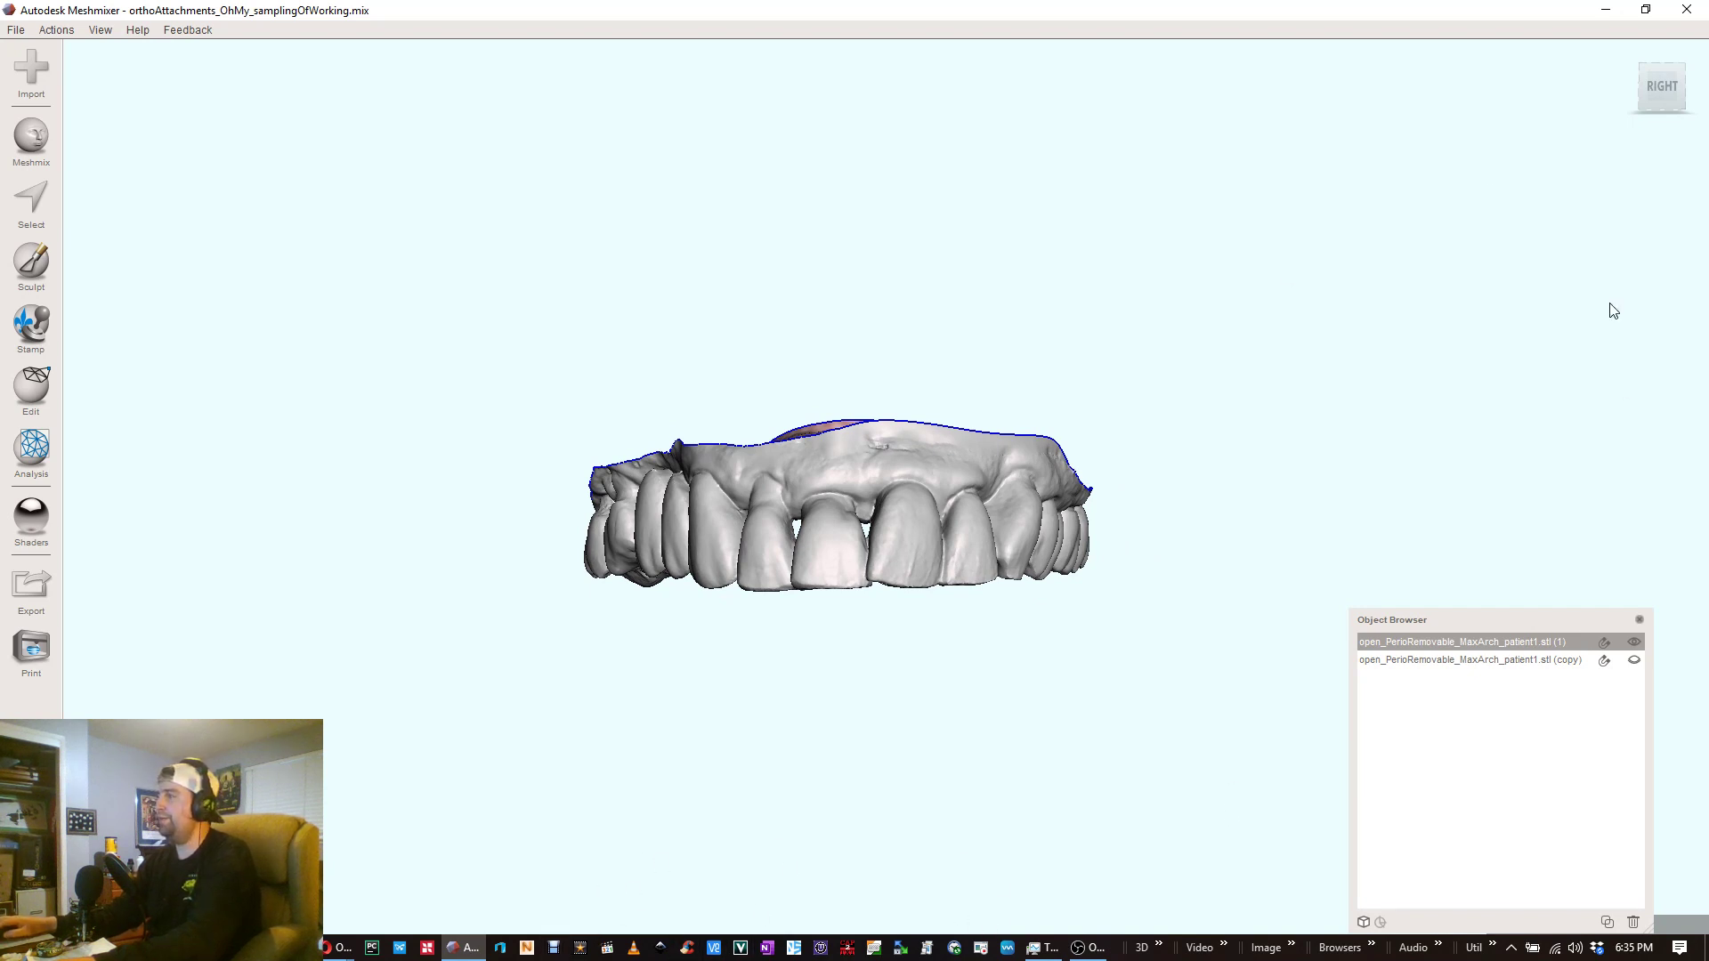
# - Launch D3Mesh Beta from the desktop and bring the Meshmixer model back into view beside it
pyautogui.click(1605, 11)
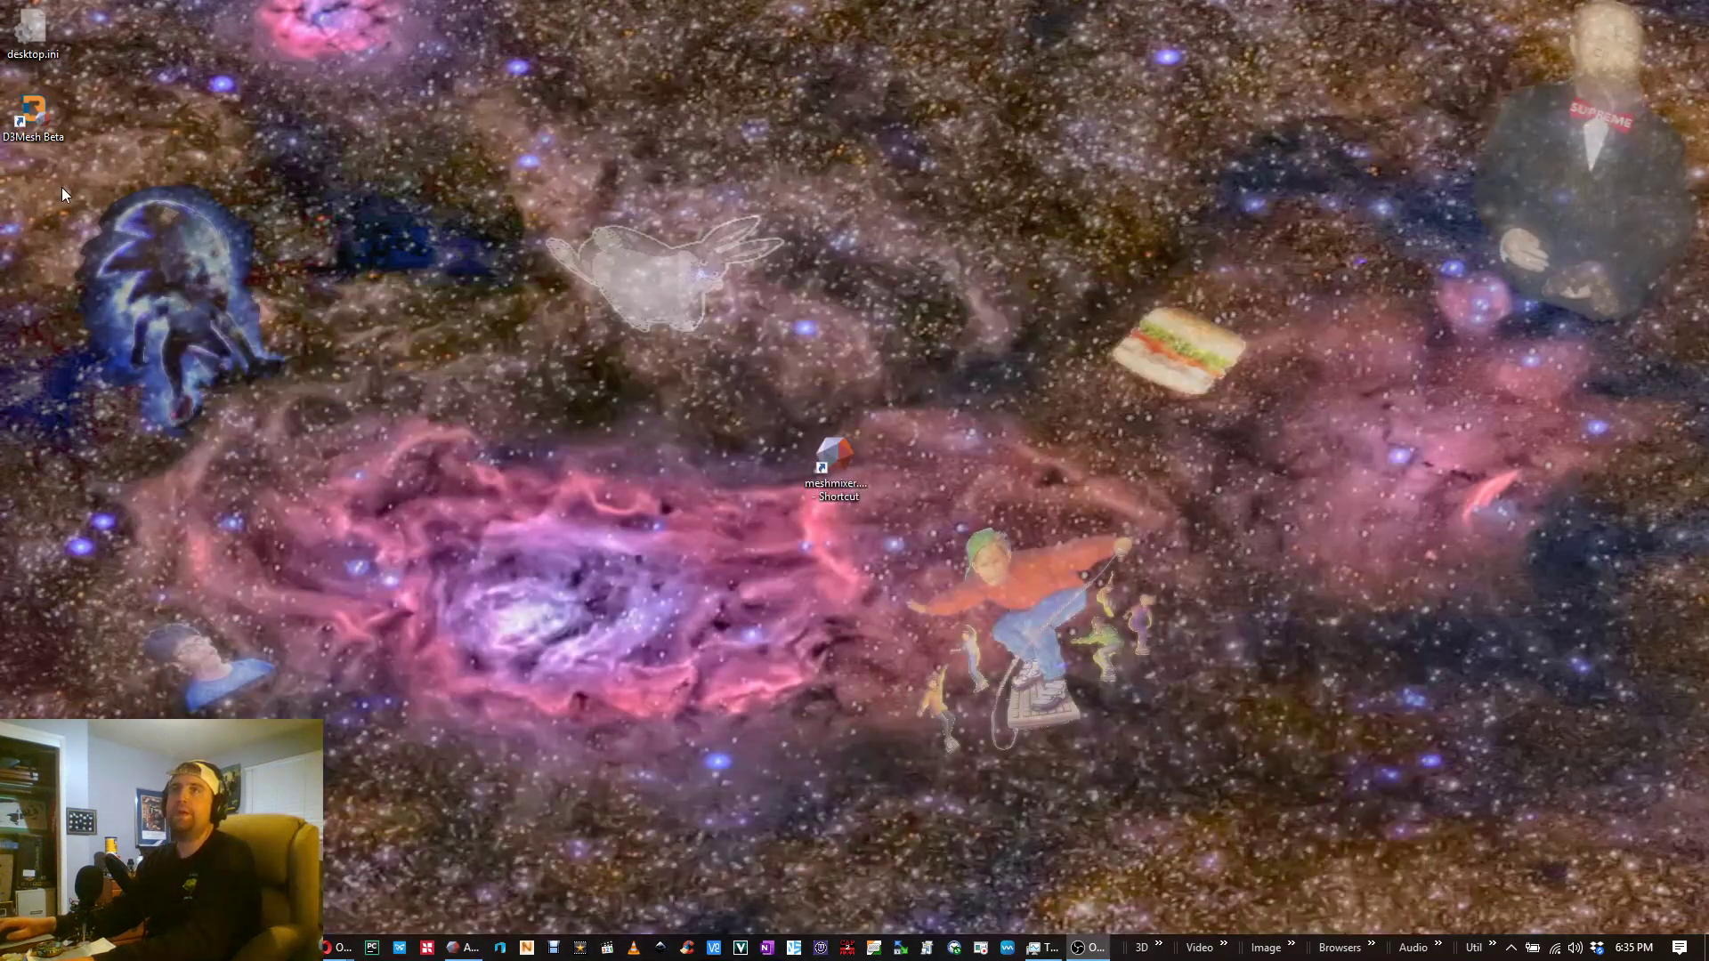
pyautogui.doubleClick(33, 114)
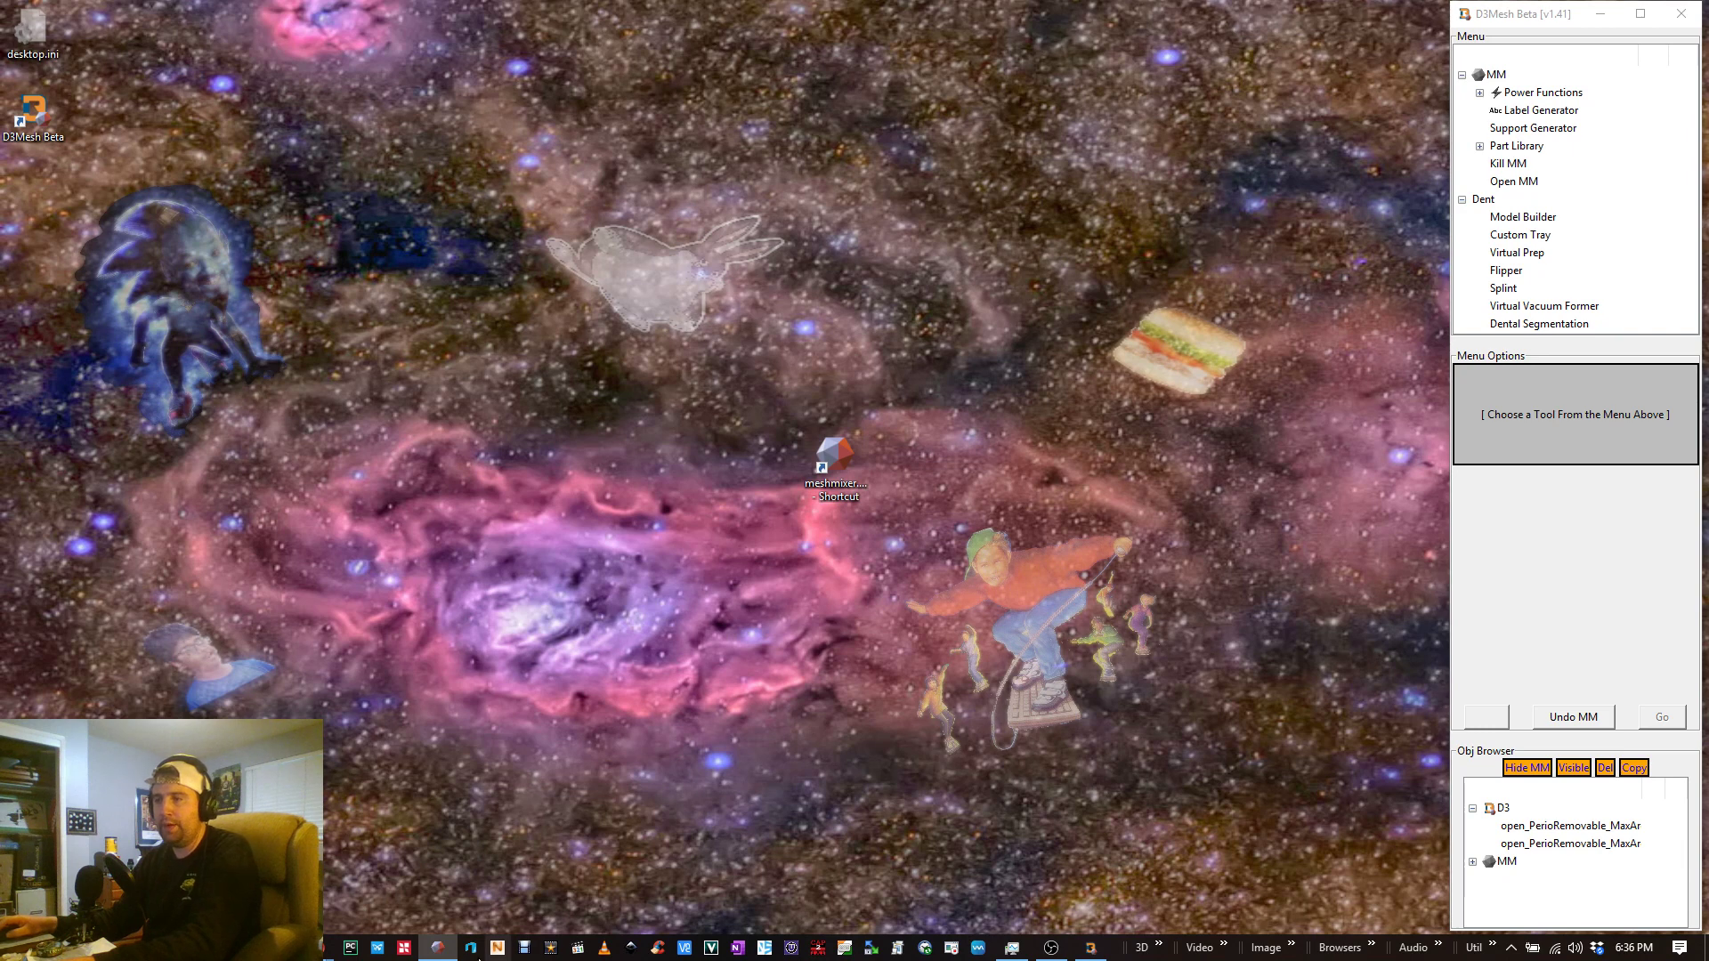
pyautogui.click(437, 947)
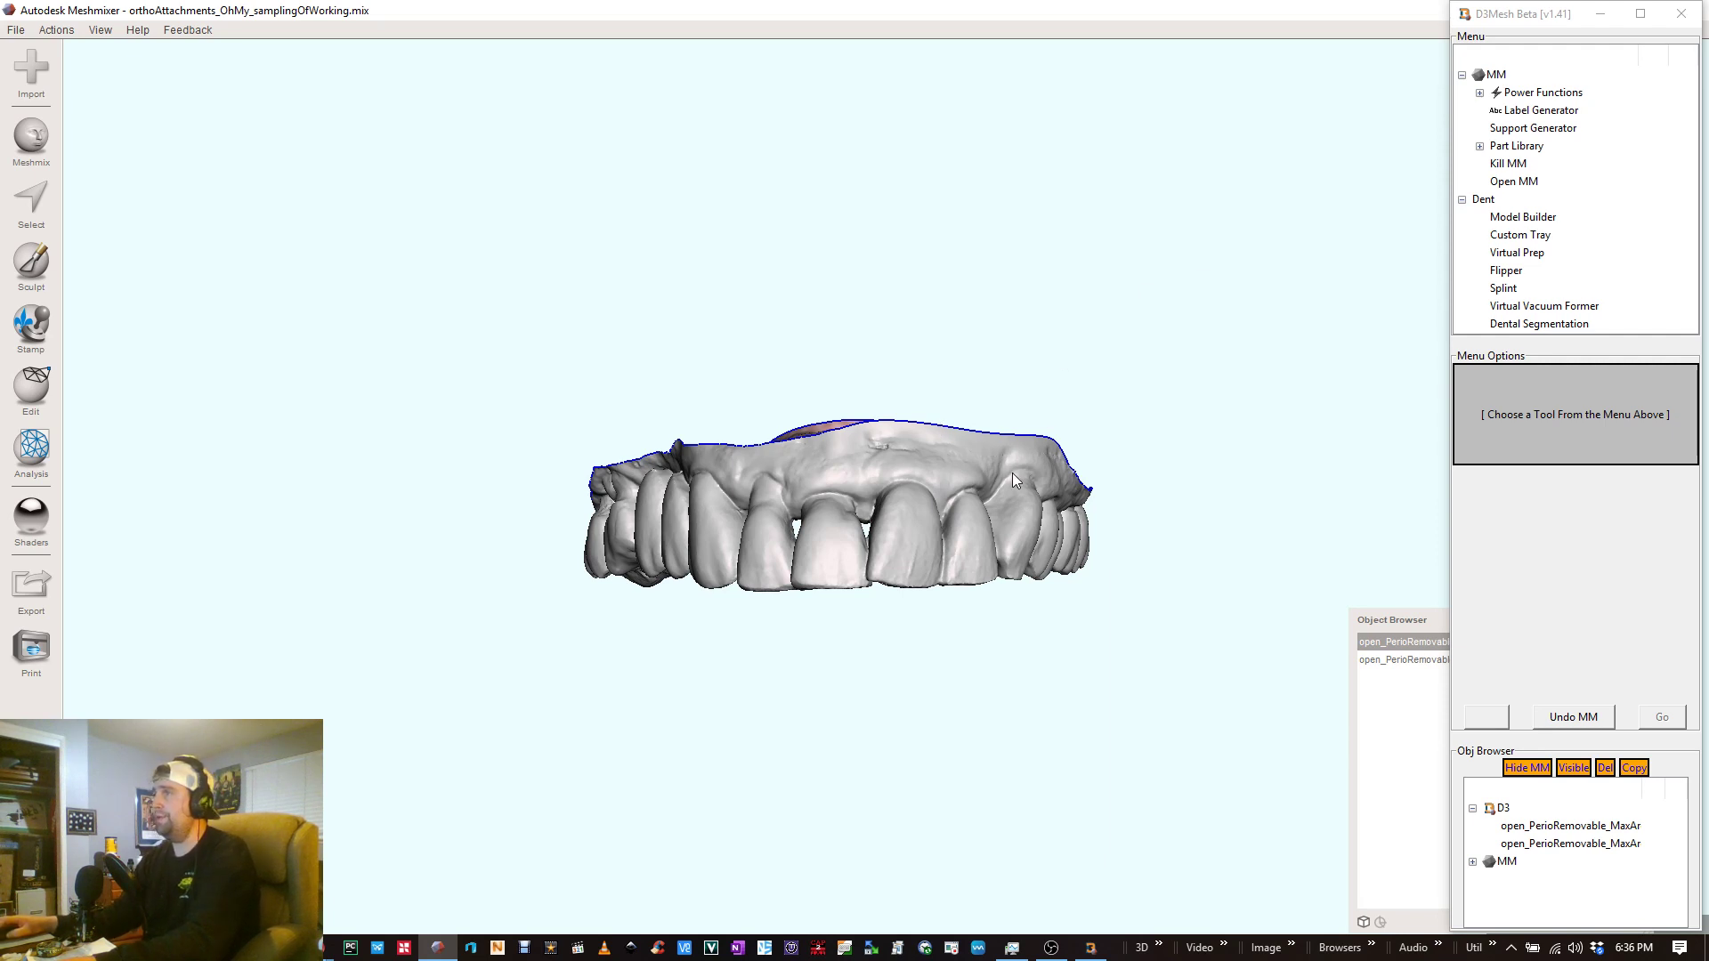
# - Look through the Model Attachments, Tray Handles and Text Labels categories of the D3Mesh Part Library
pyautogui.click(1480, 148)
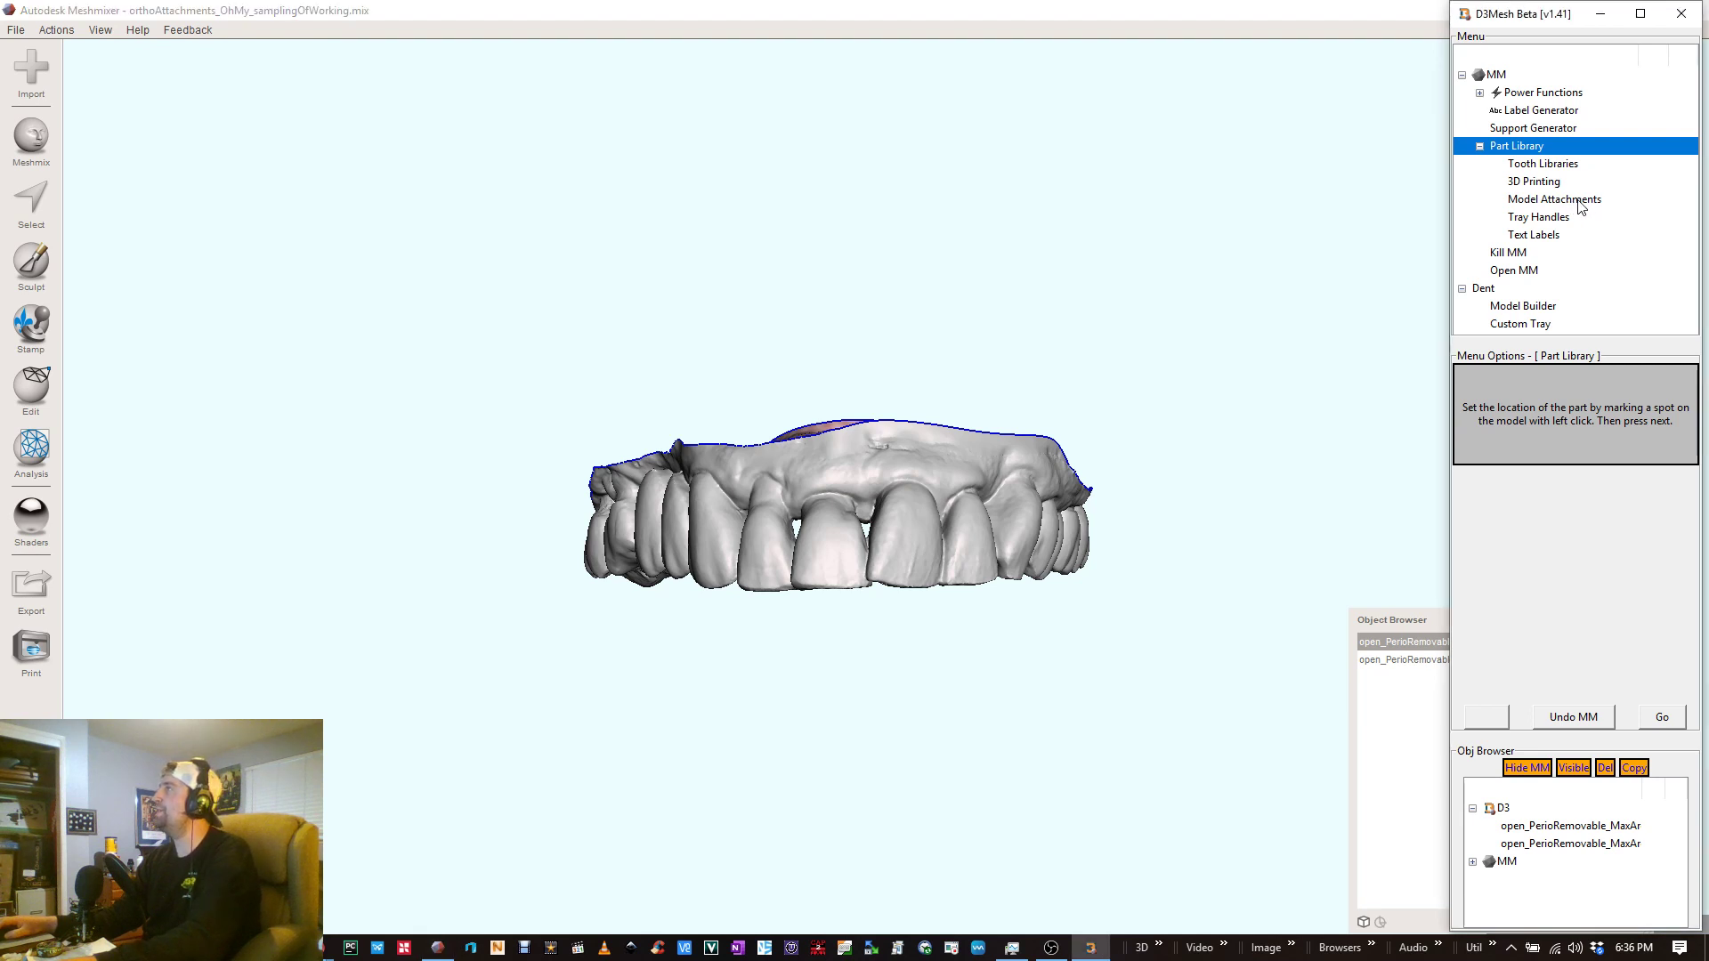
pyautogui.click(1581, 207)
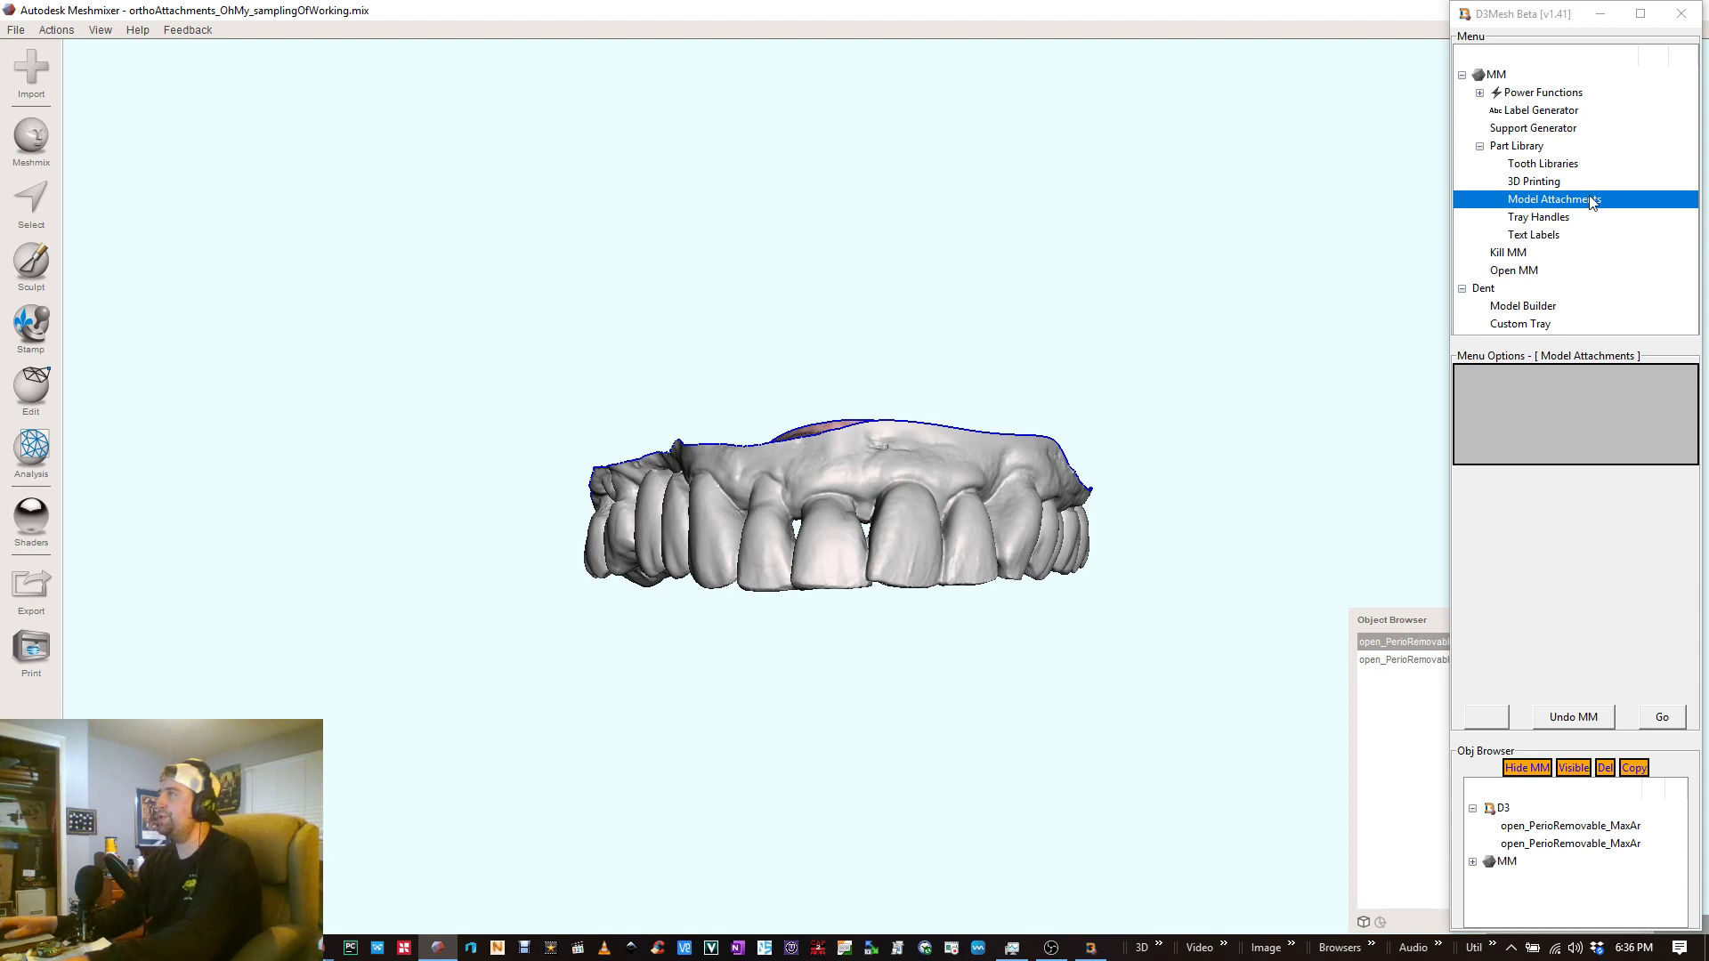
pyautogui.click(1549, 217)
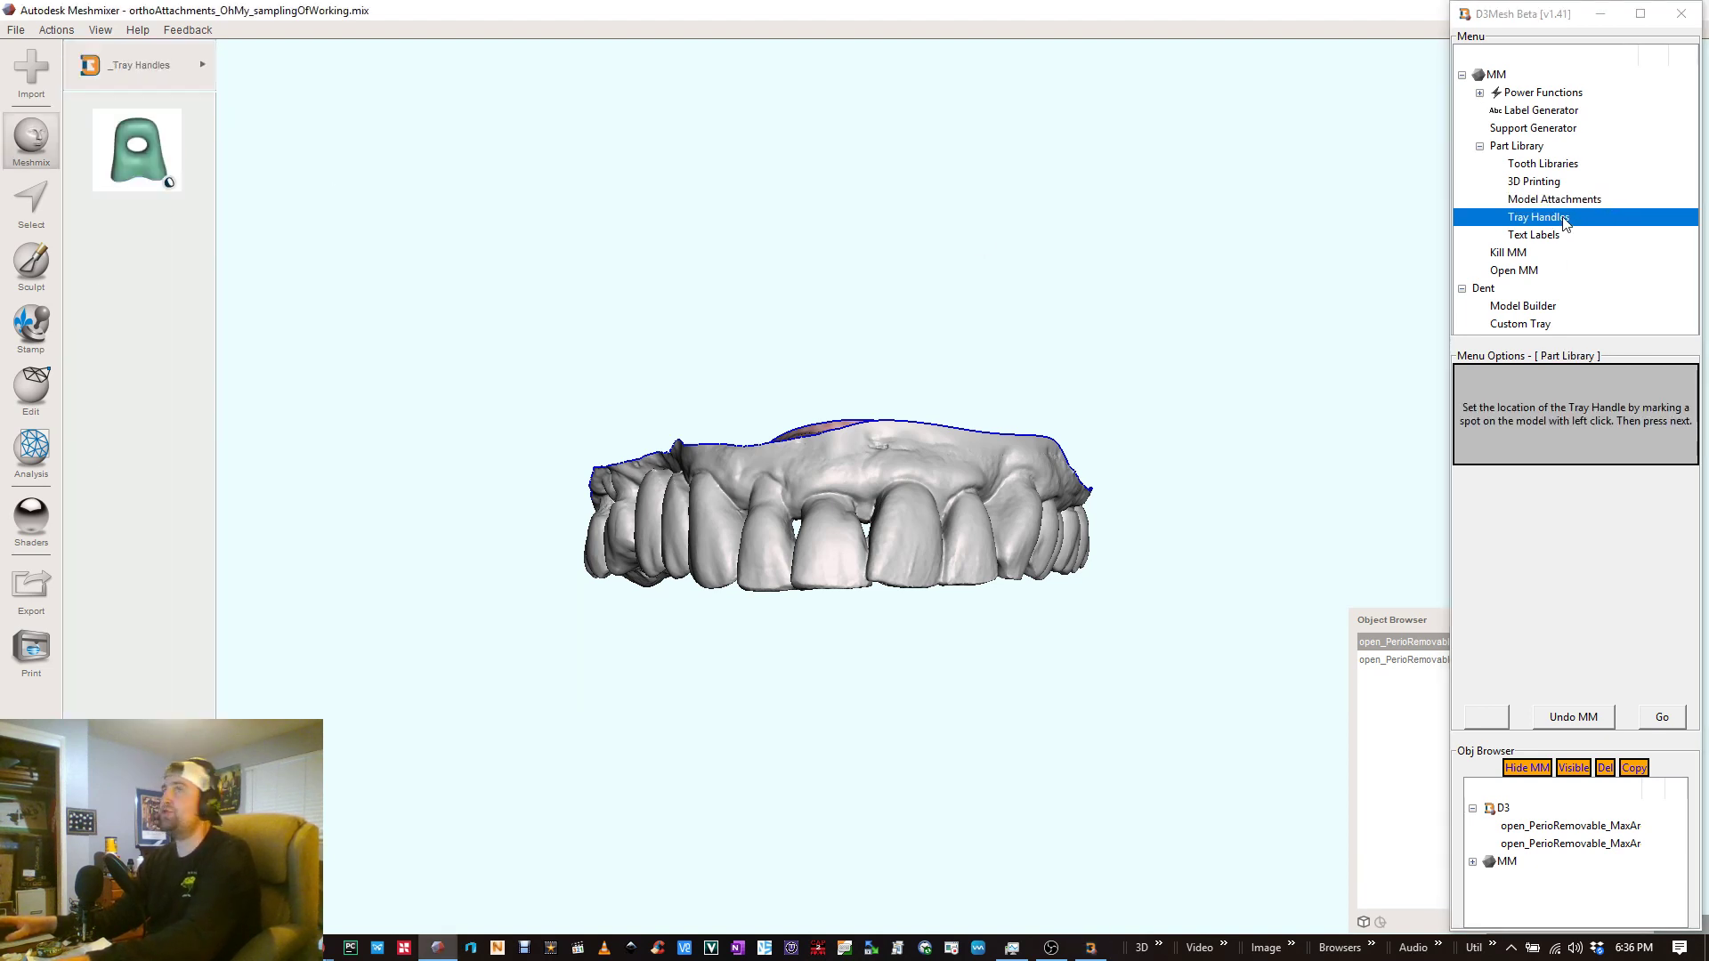
pyautogui.click(1545, 235)
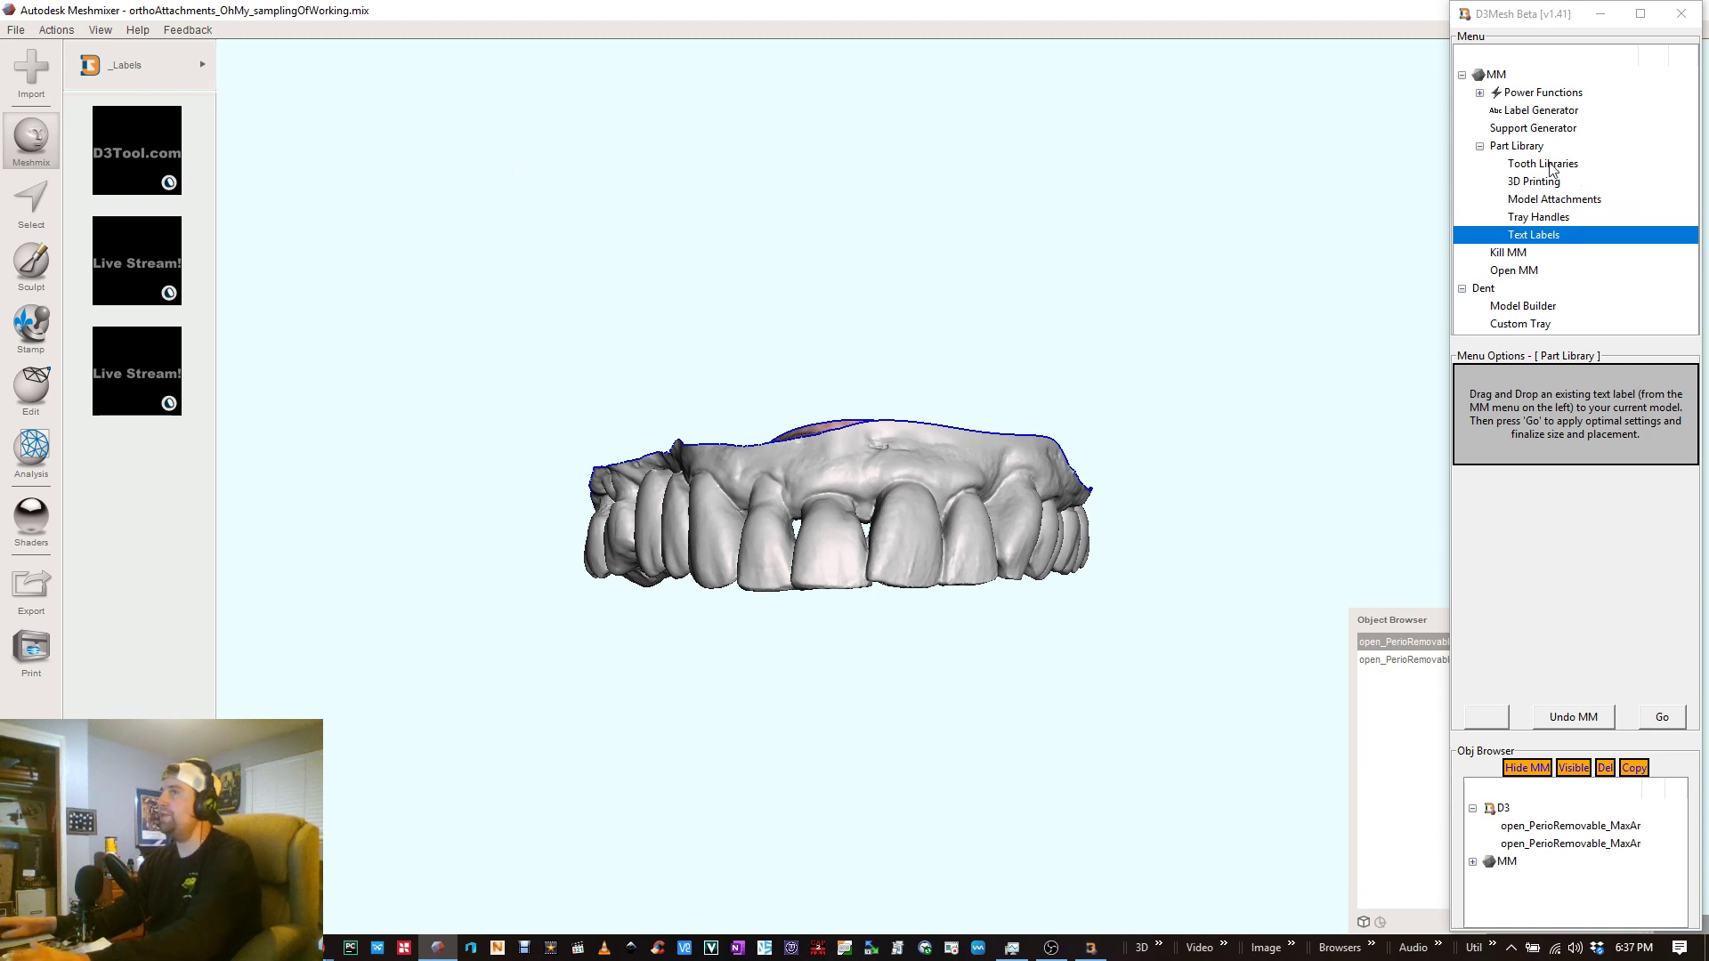
# - Browse the Meshmix part collections, viewing Primitives and then _Ortho Attachments
pyautogui.click(164, 63)
pyautogui.click(31, 142)
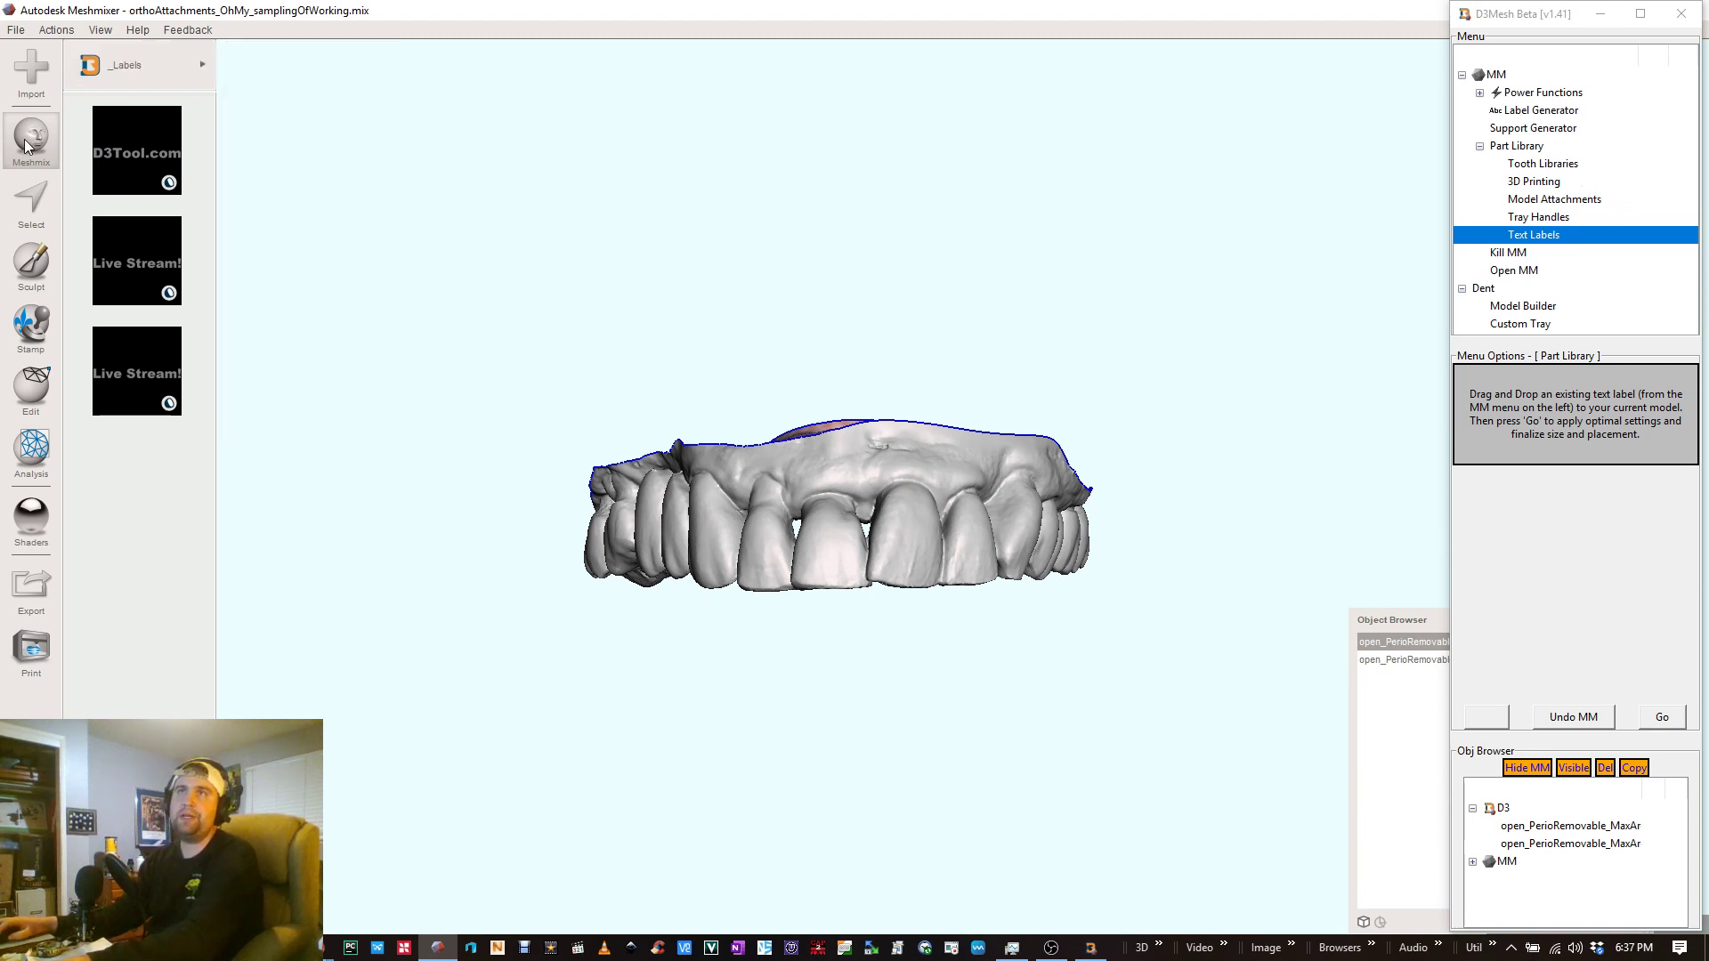
pyautogui.click(190, 51)
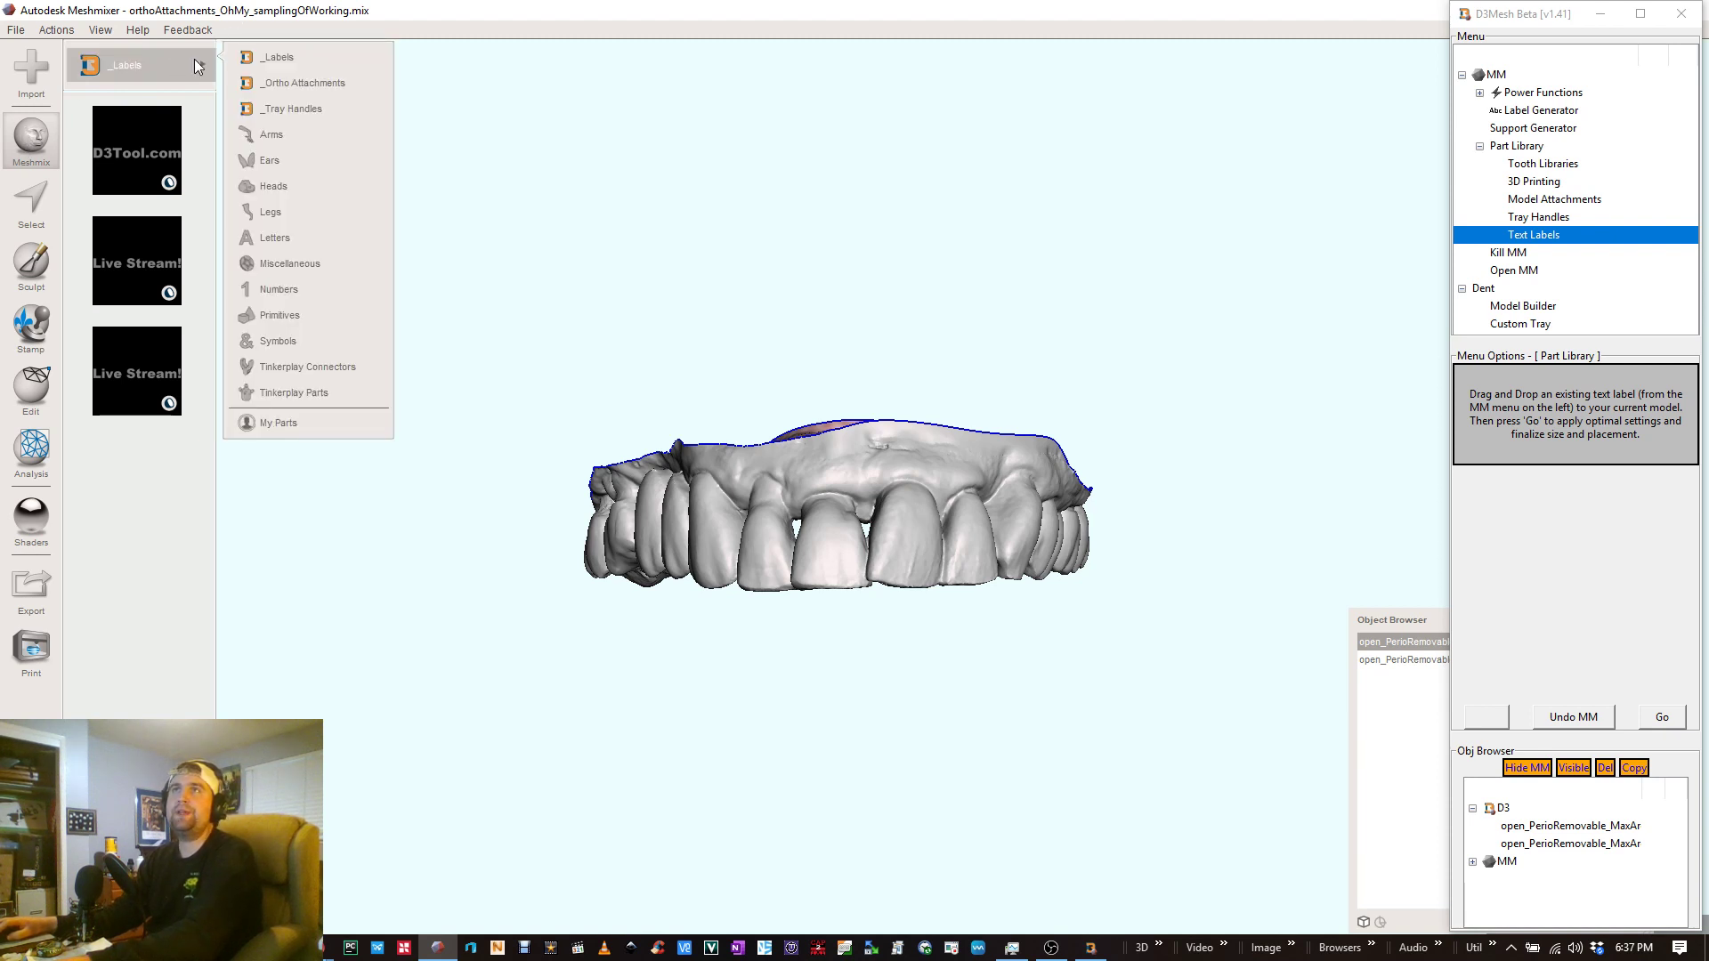
pyautogui.click(314, 315)
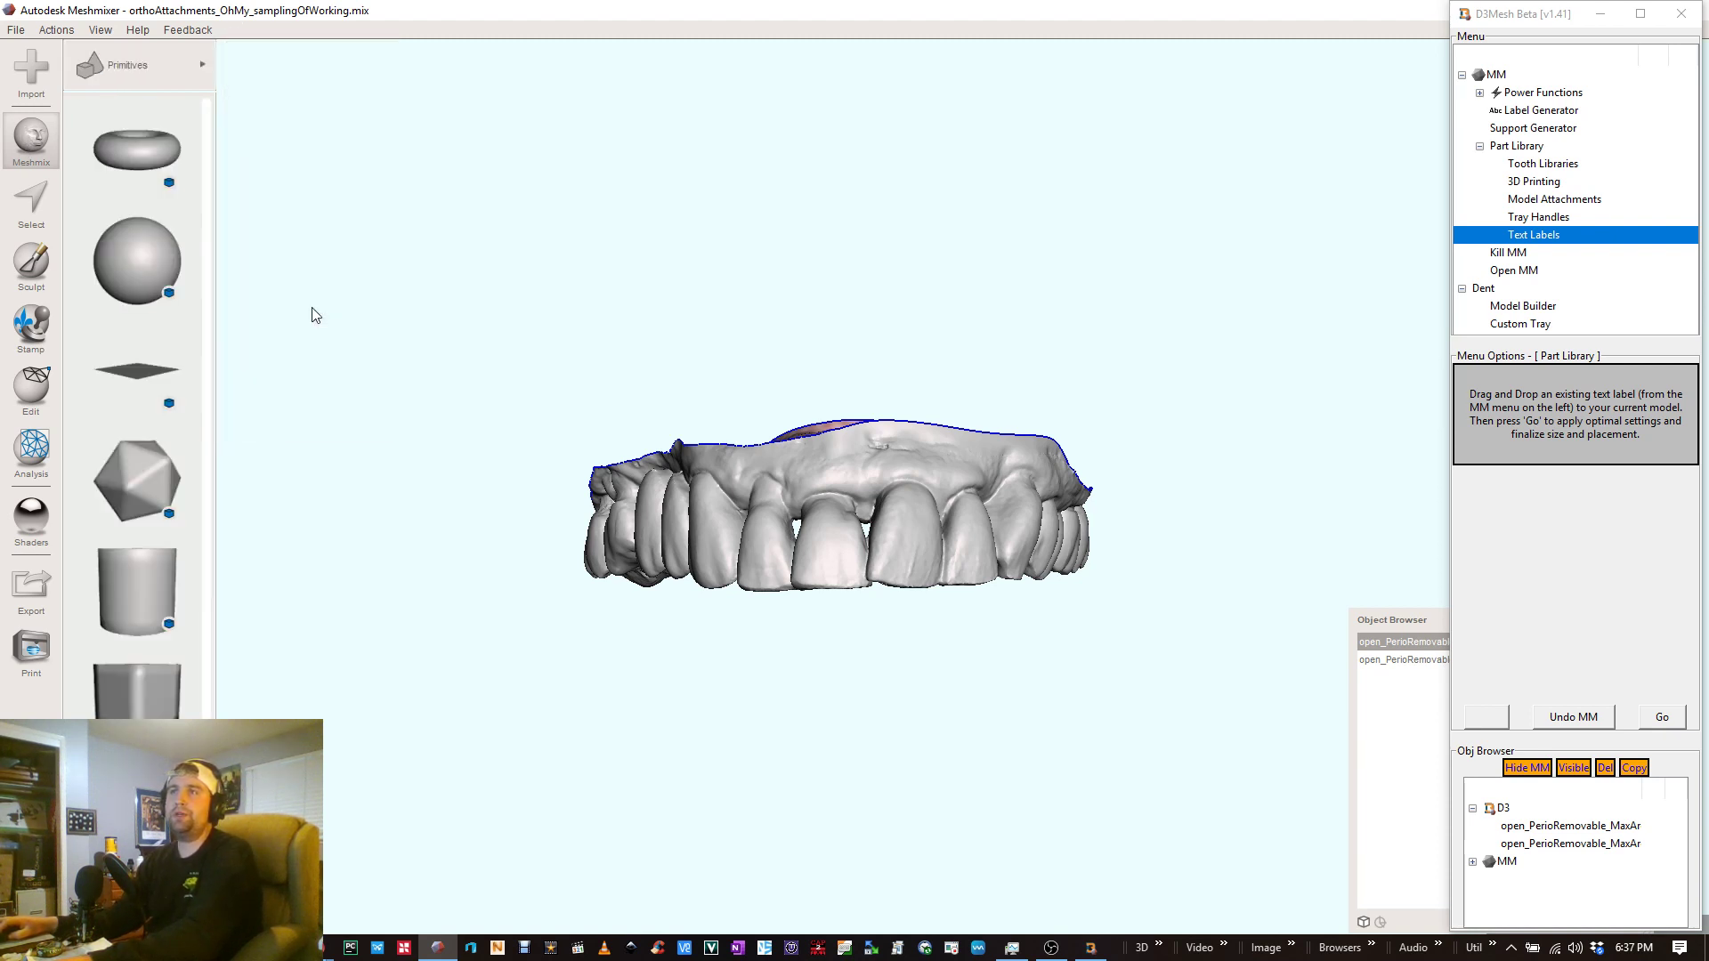
pyautogui.click(203, 71)
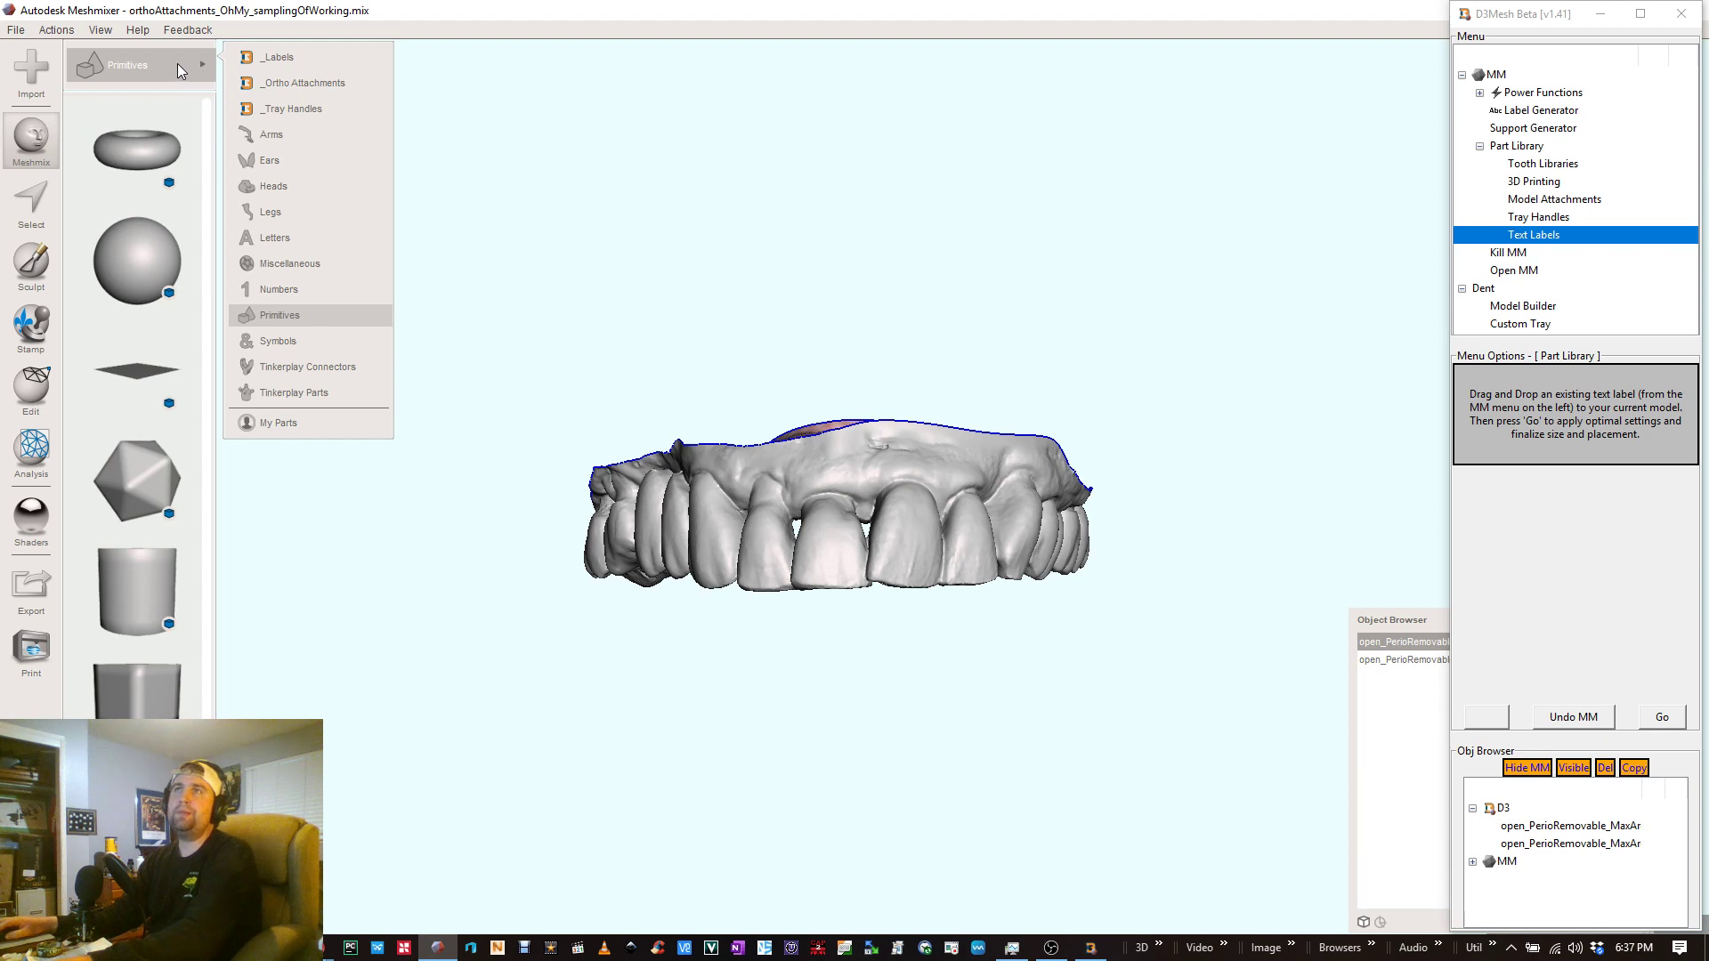
pyautogui.click(326, 89)
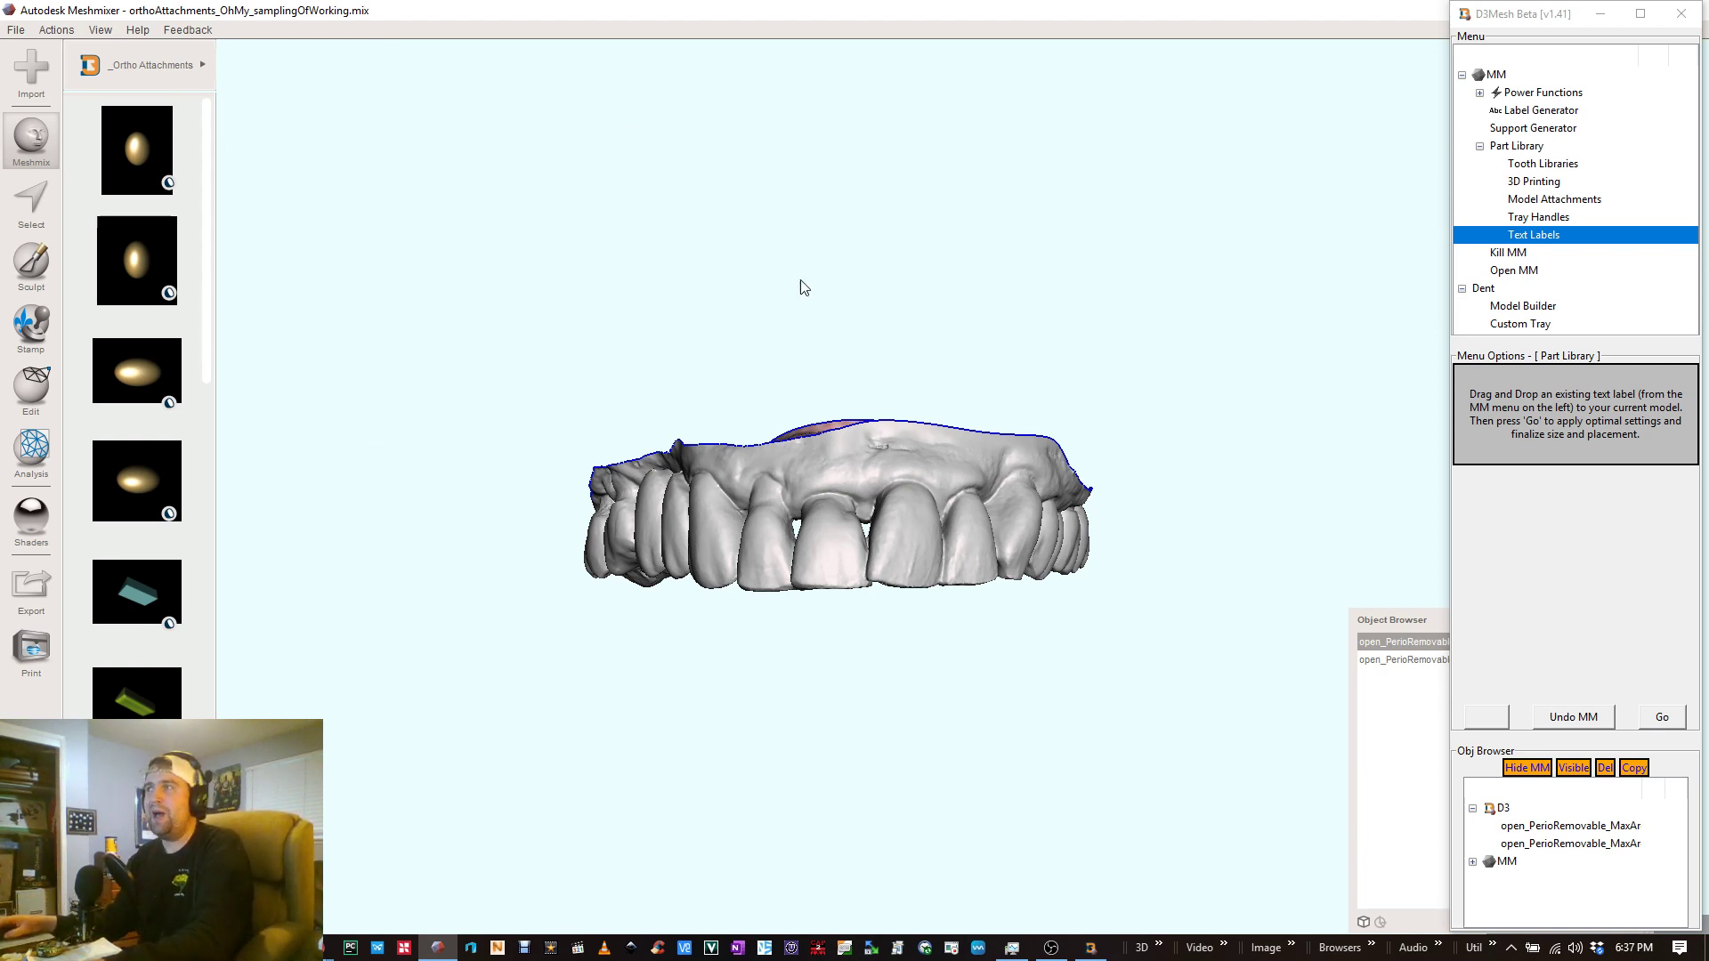
pyautogui.moveTo(965, 389)
pyautogui.mouseDown(button='right')
pyautogui.moveTo(988, 382)
pyautogui.moveTo(986, 402)
pyautogui.mouseUp(button='right')
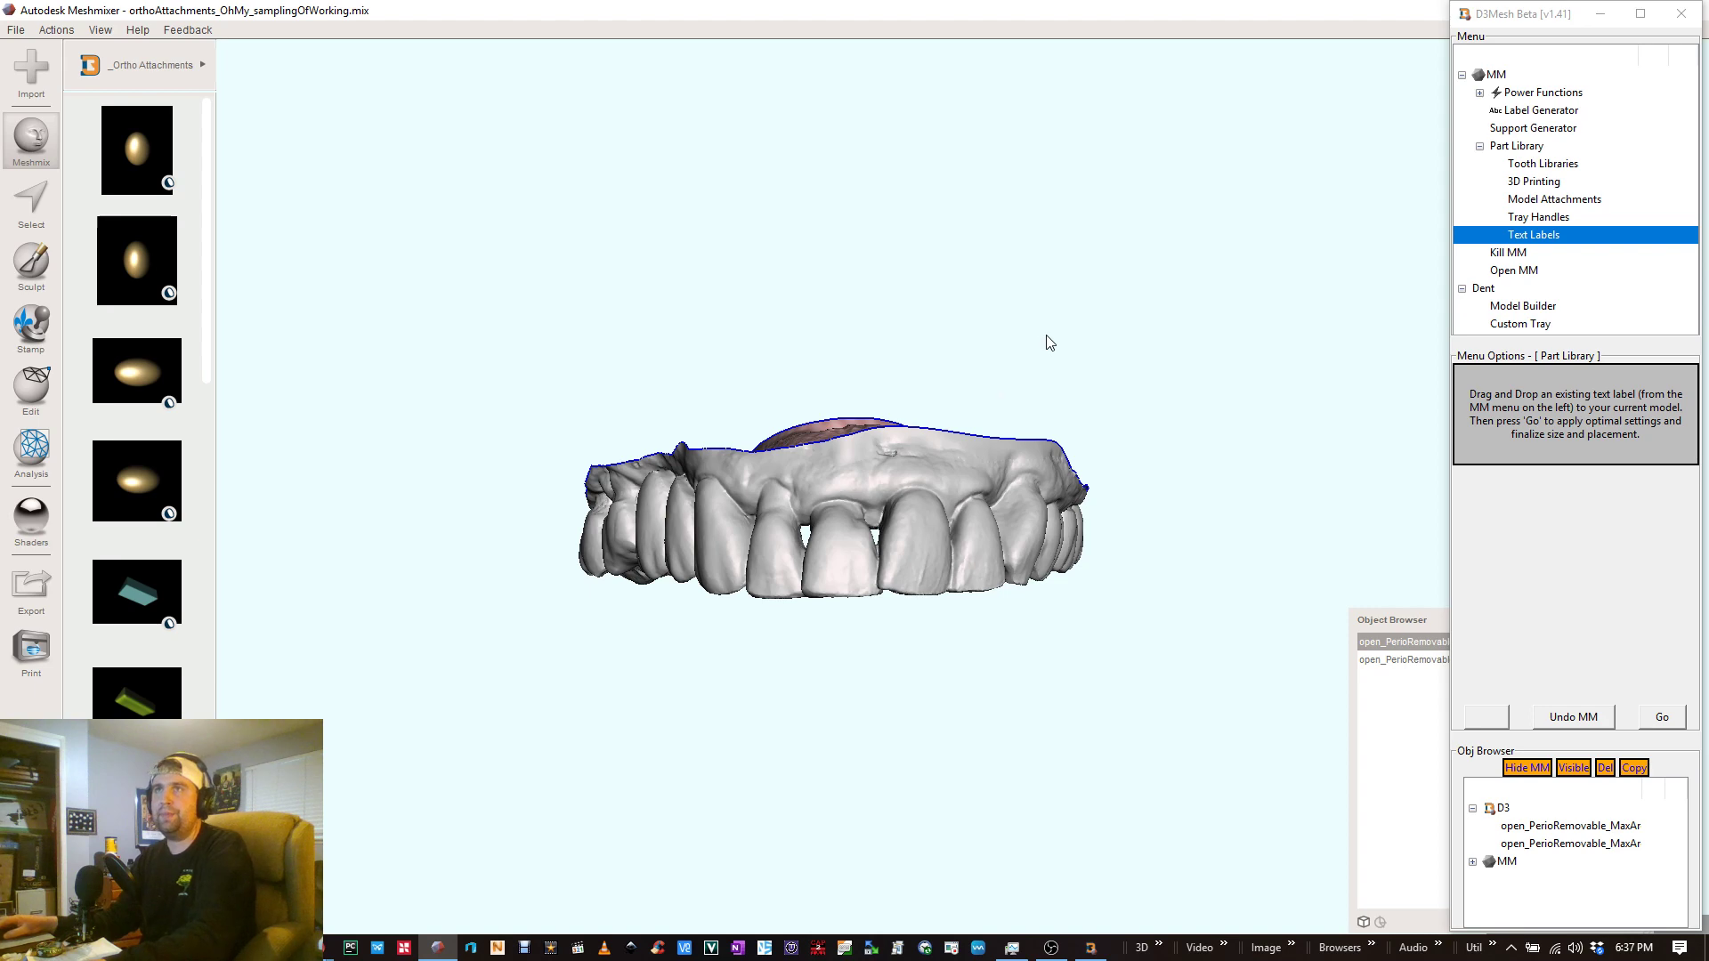
pyautogui.moveTo(1087, 454); pyautogui.dragTo(966, 461, button='right')
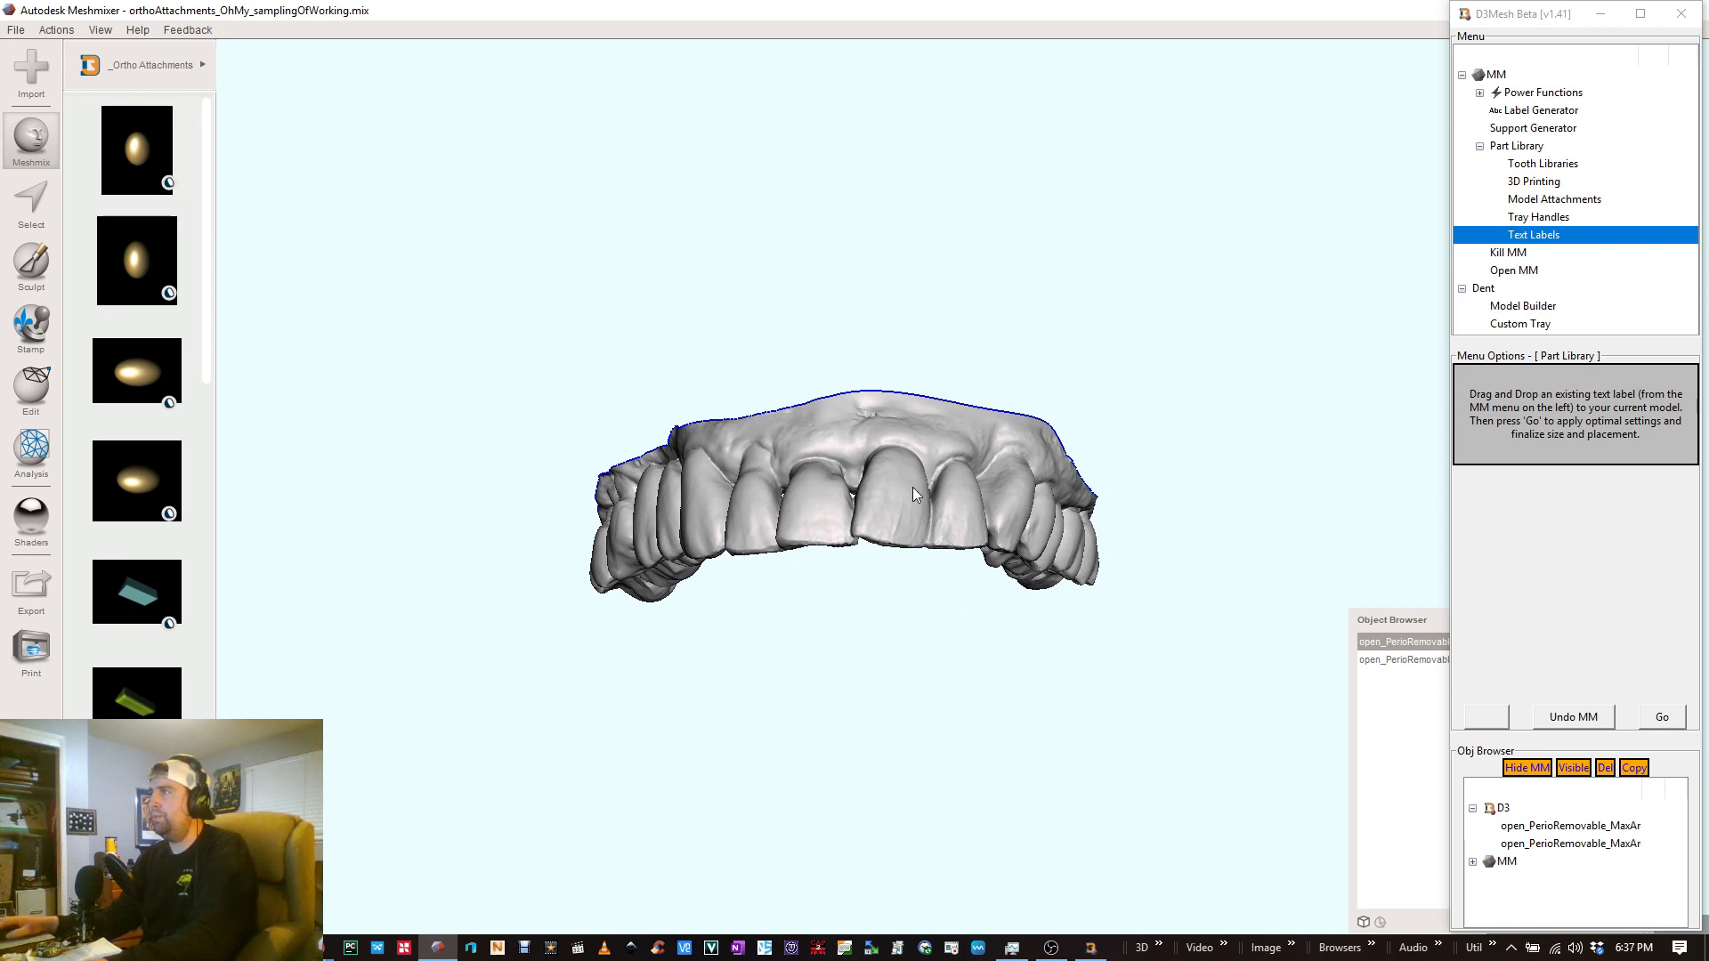
pyautogui.moveTo(1050, 493); pyautogui.dragTo(914, 521, button='right')
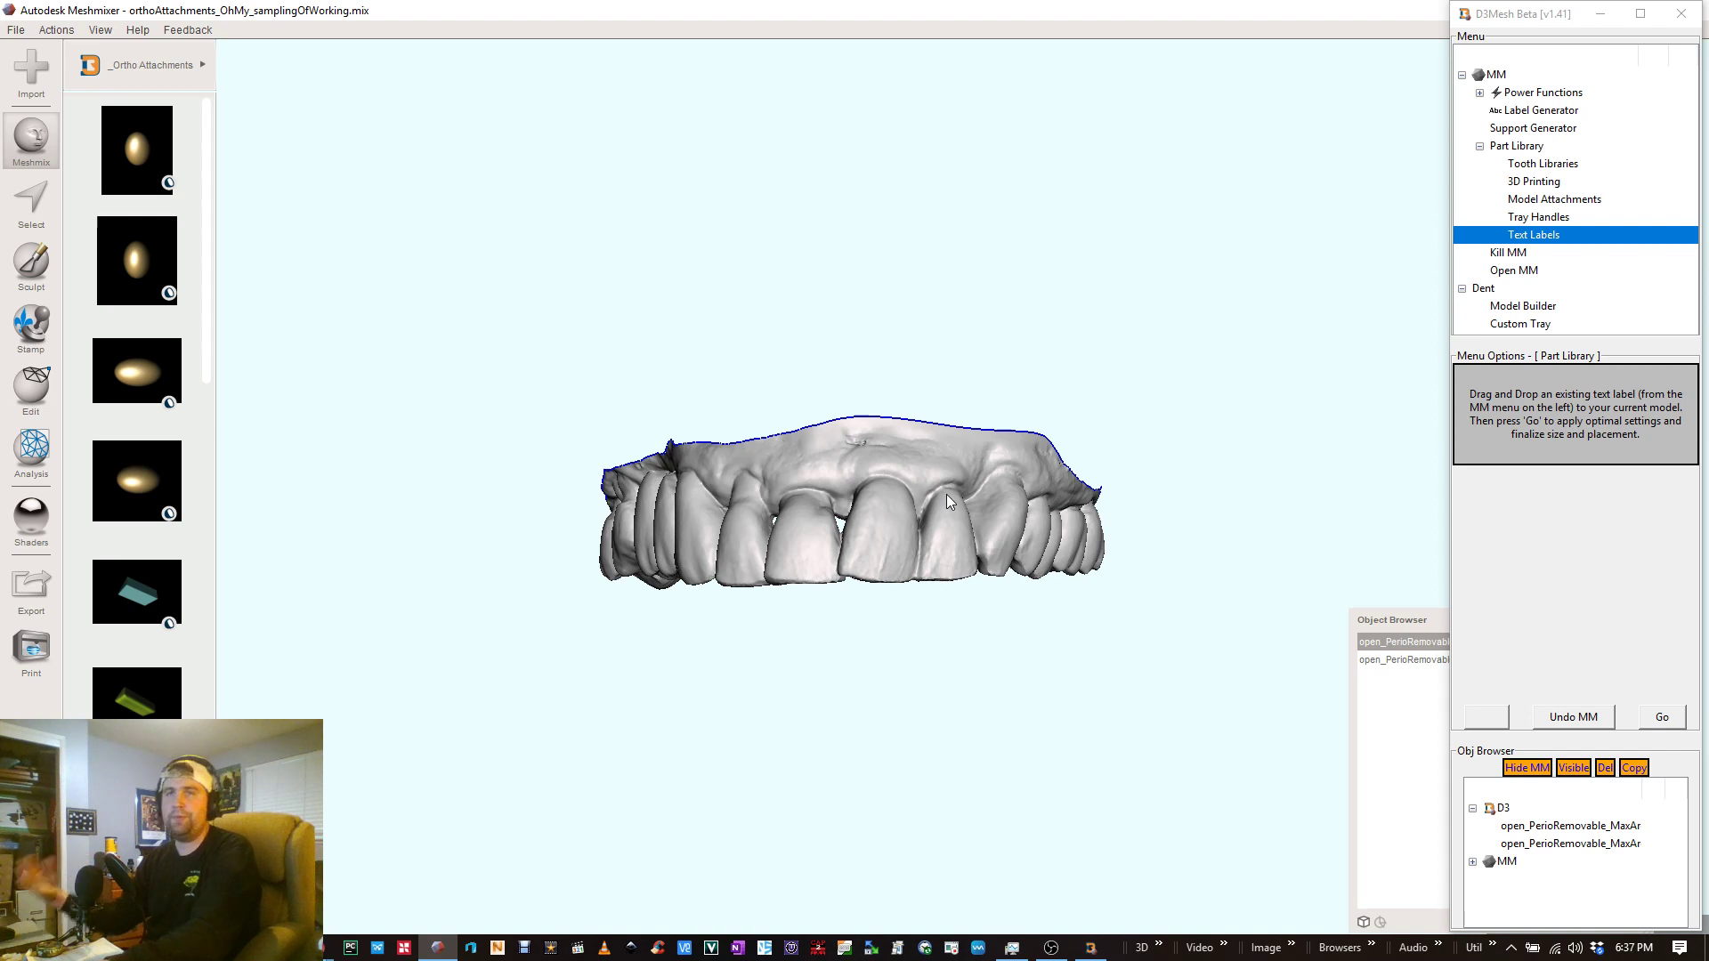
pyautogui.moveTo(944, 496); pyautogui.dragTo(908, 445, button='right')
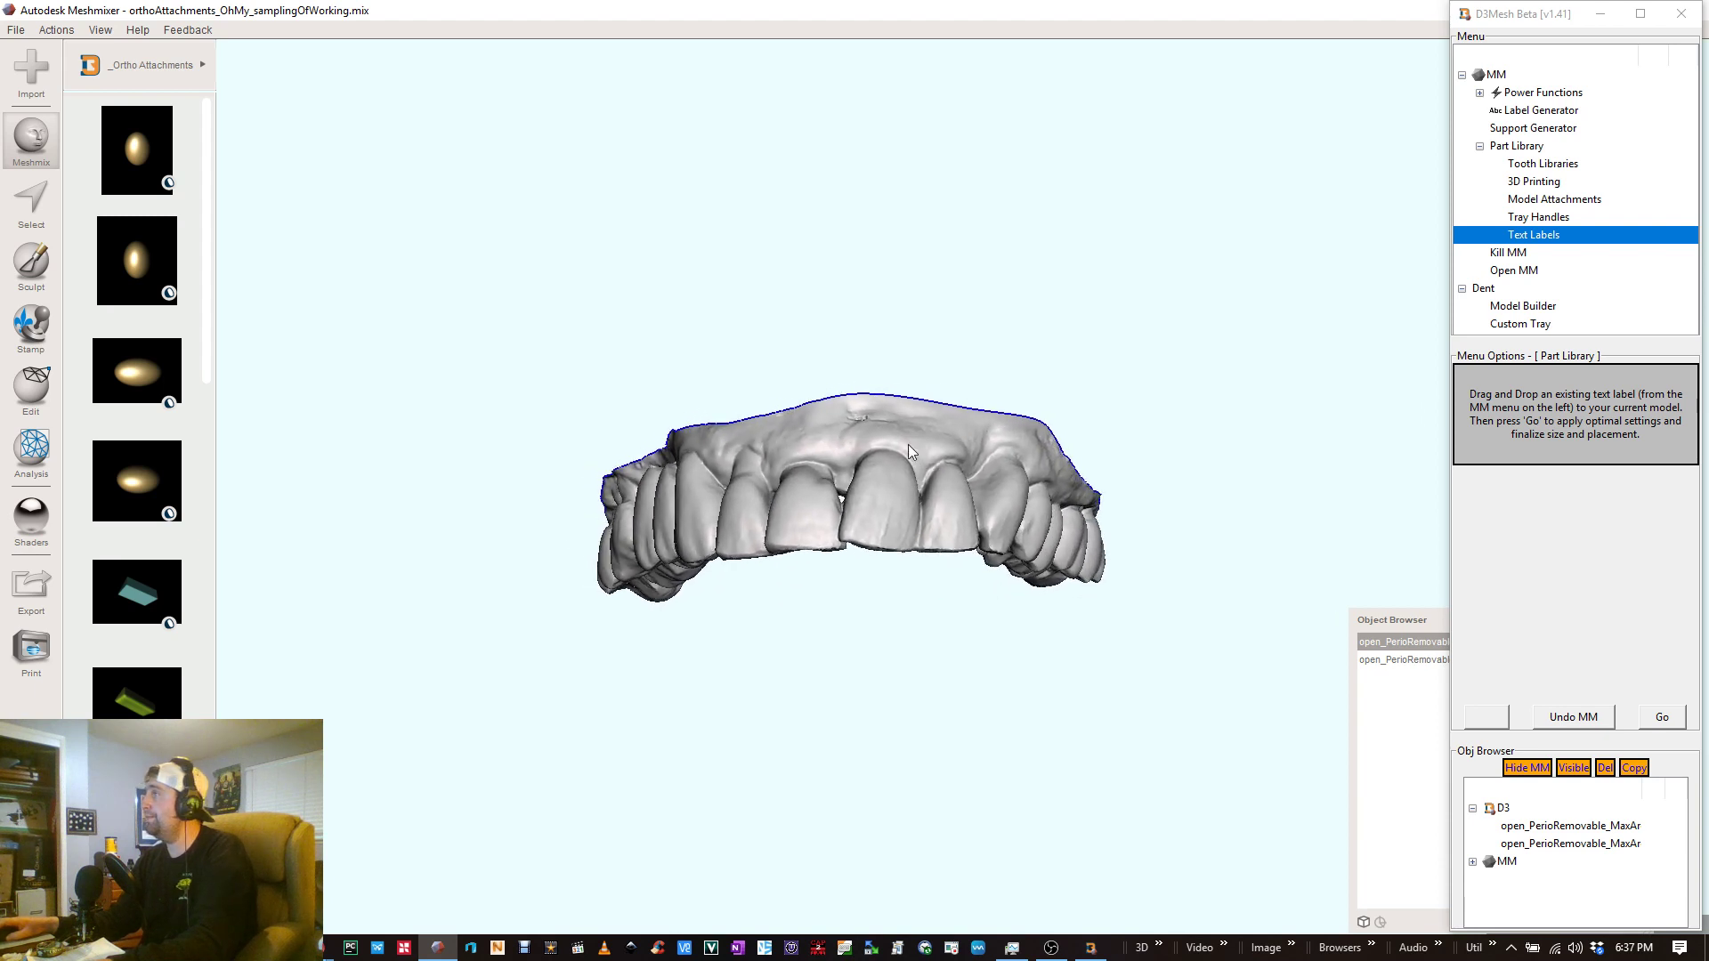
# - Reopen the _Ortho Attachments collection, then switch the displayed Meshmix parts to Primitives
pyautogui.click(146, 65)
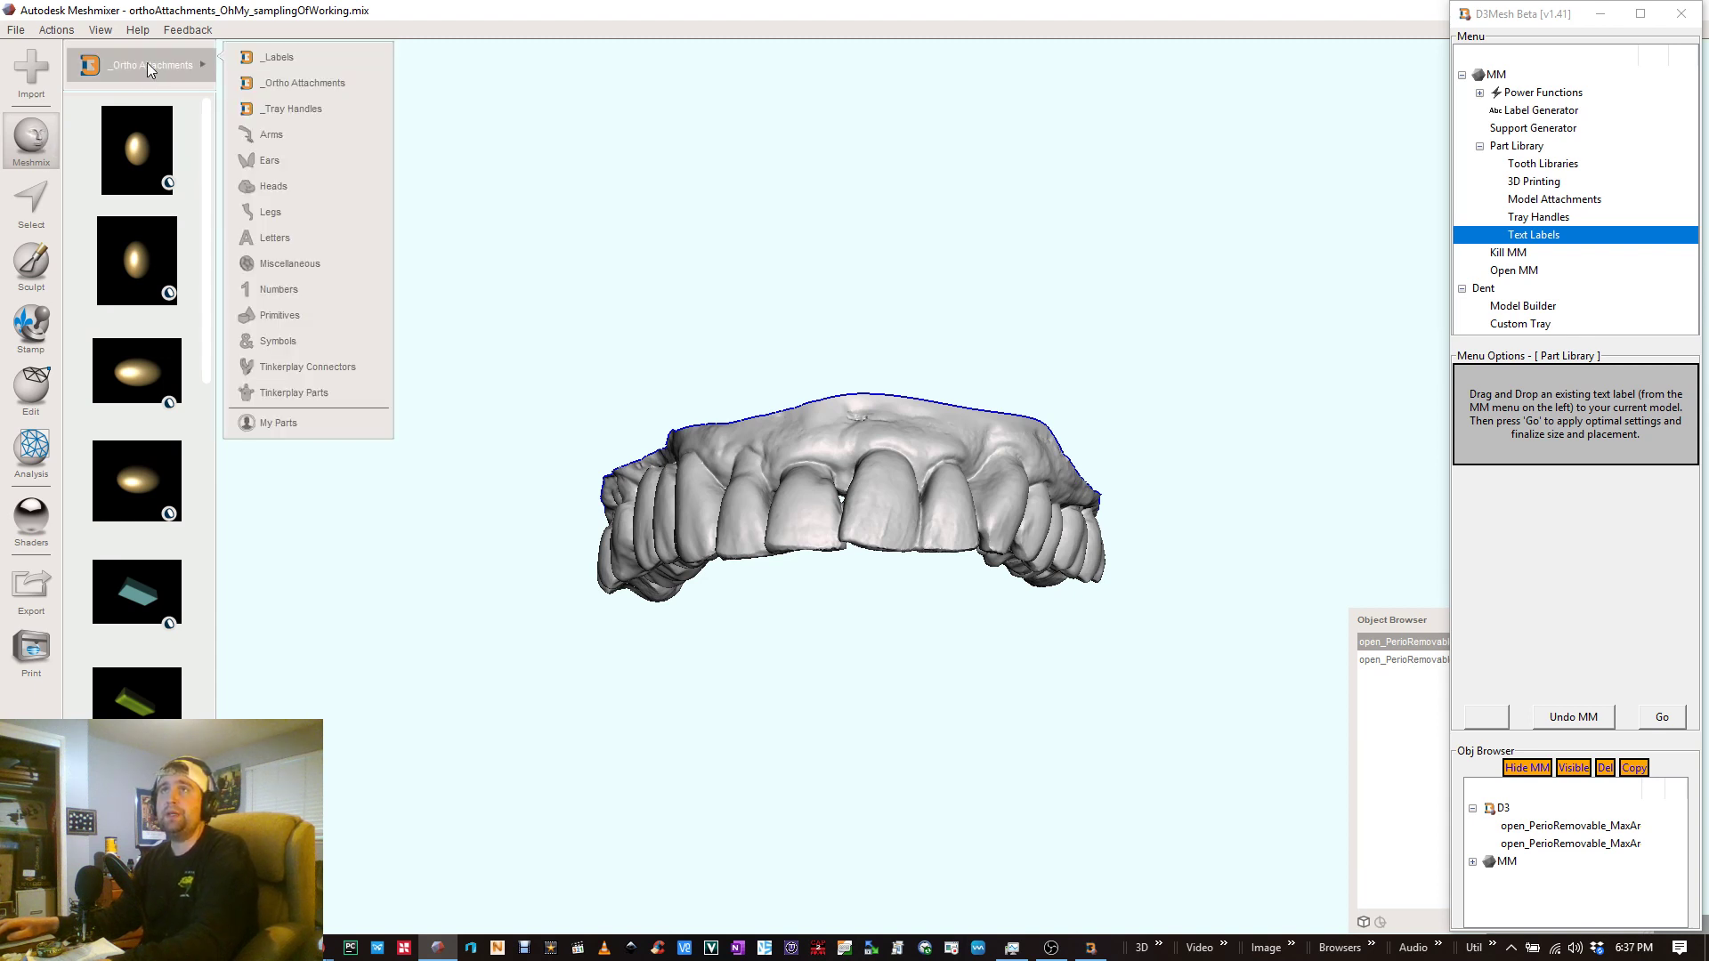
pyautogui.click(324, 84)
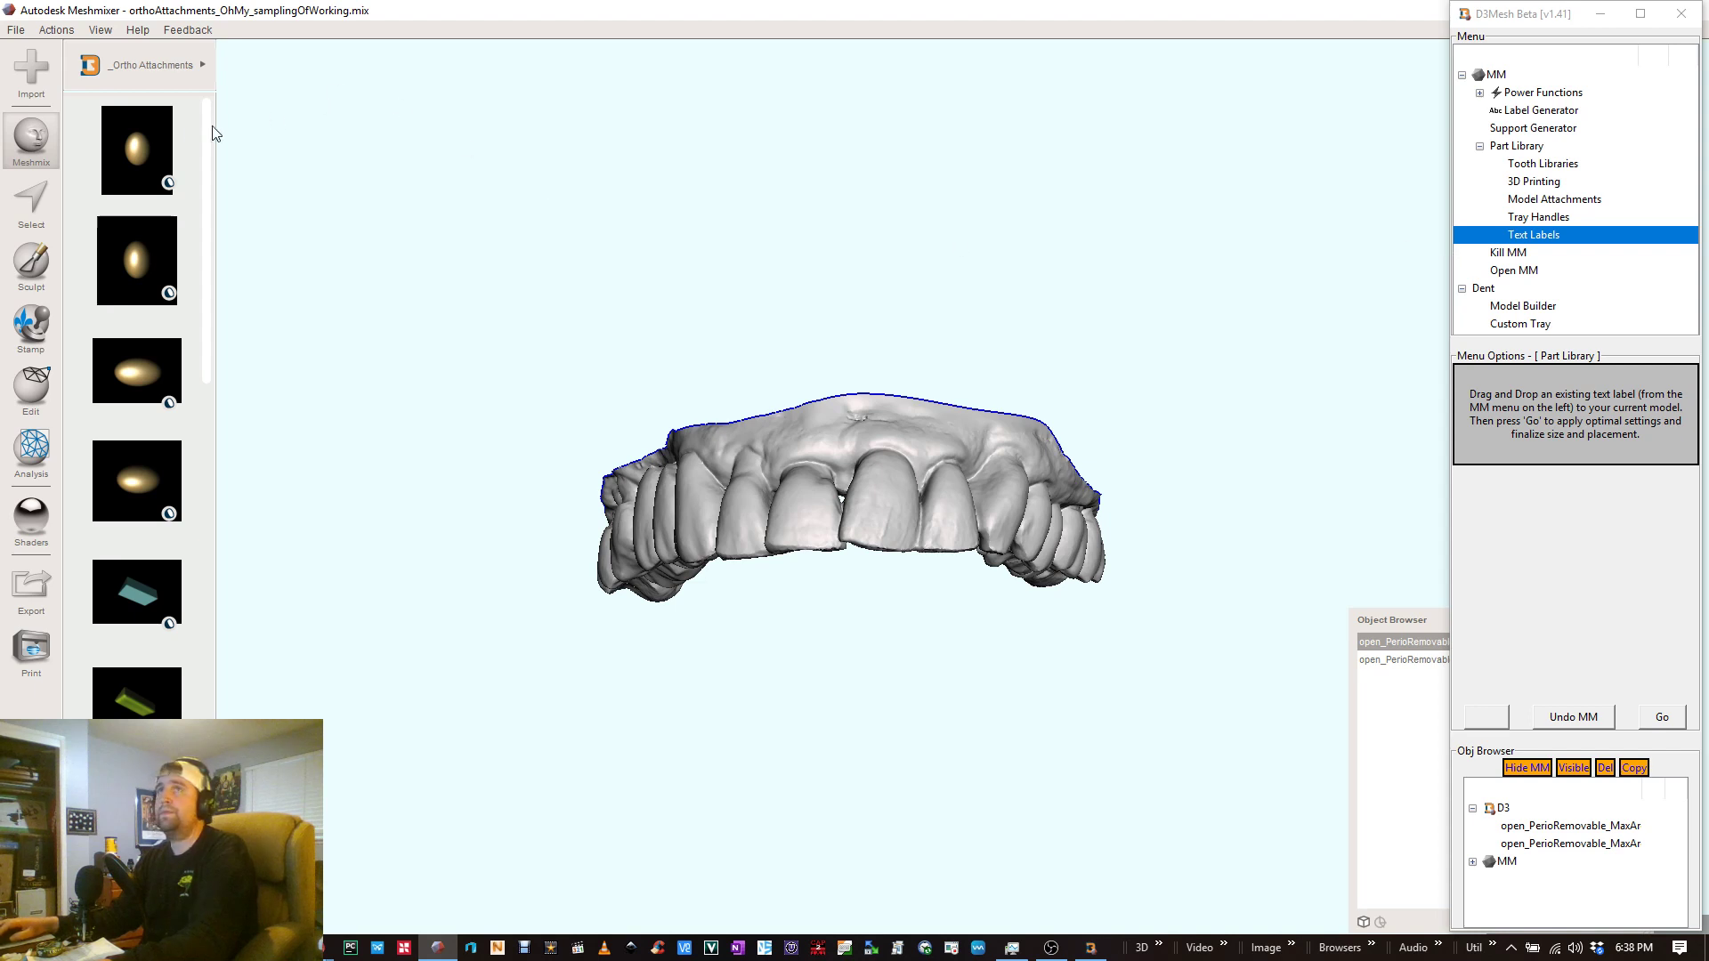
pyautogui.click(163, 65)
pyautogui.click(318, 317)
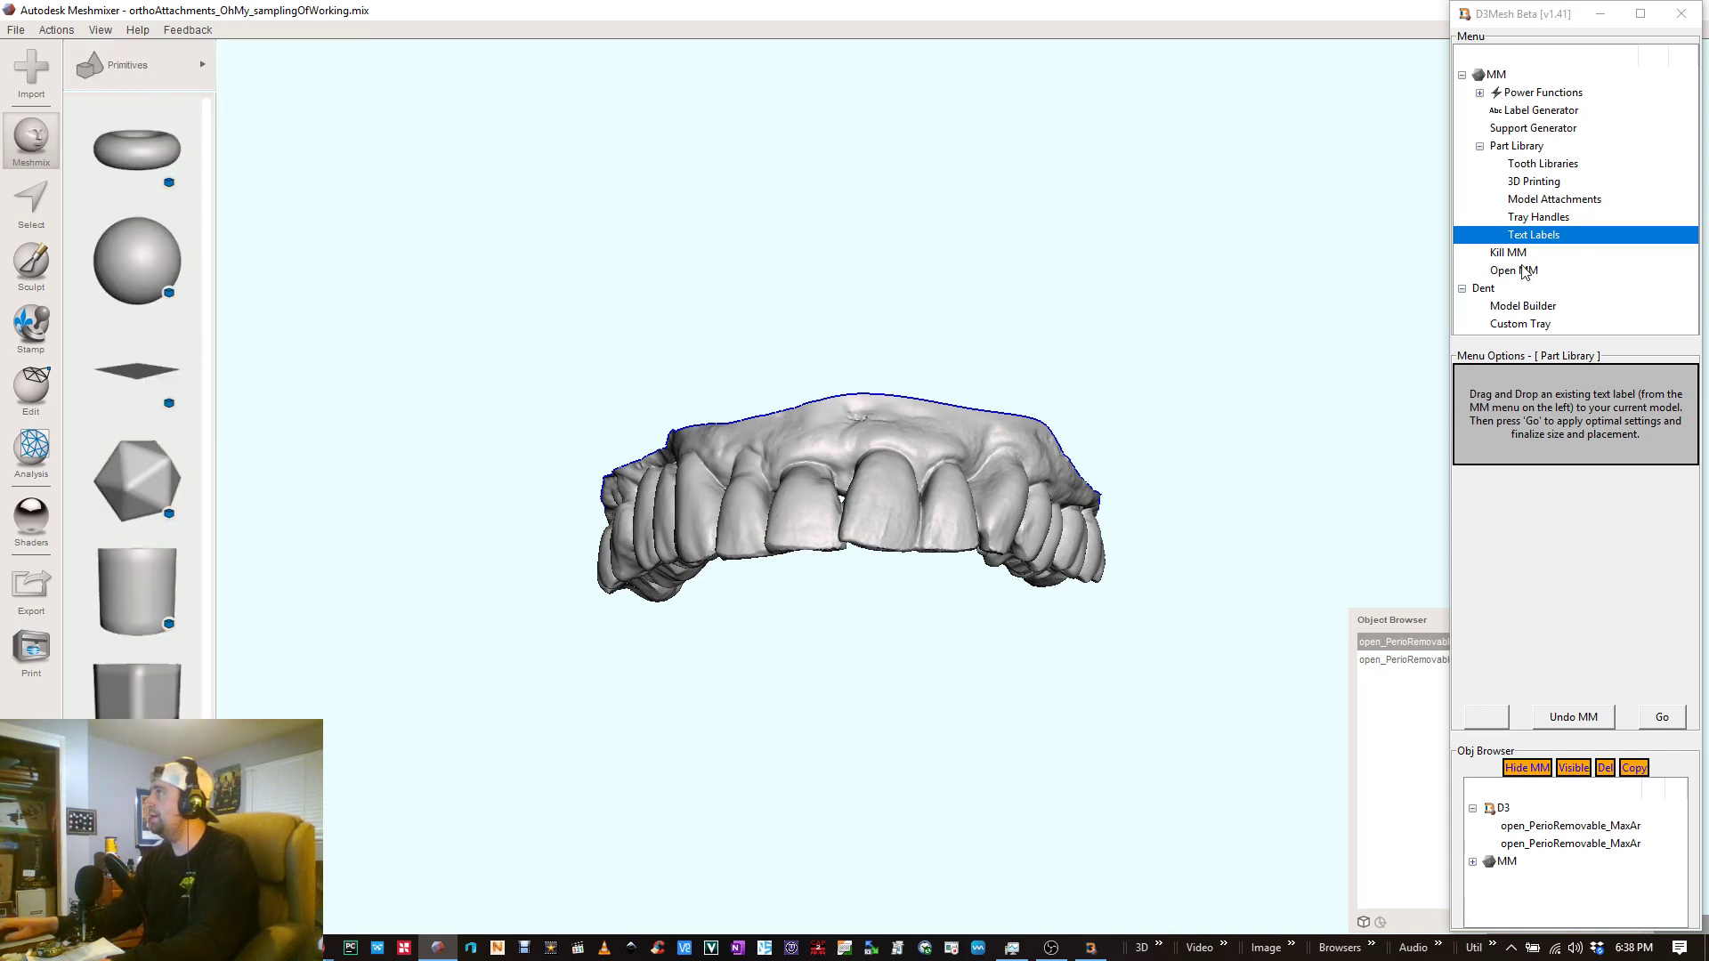
# - Start the Virtual Vacuum Former on the arch scan and open its option for attaching items to the model
pyautogui.click(1479, 147)
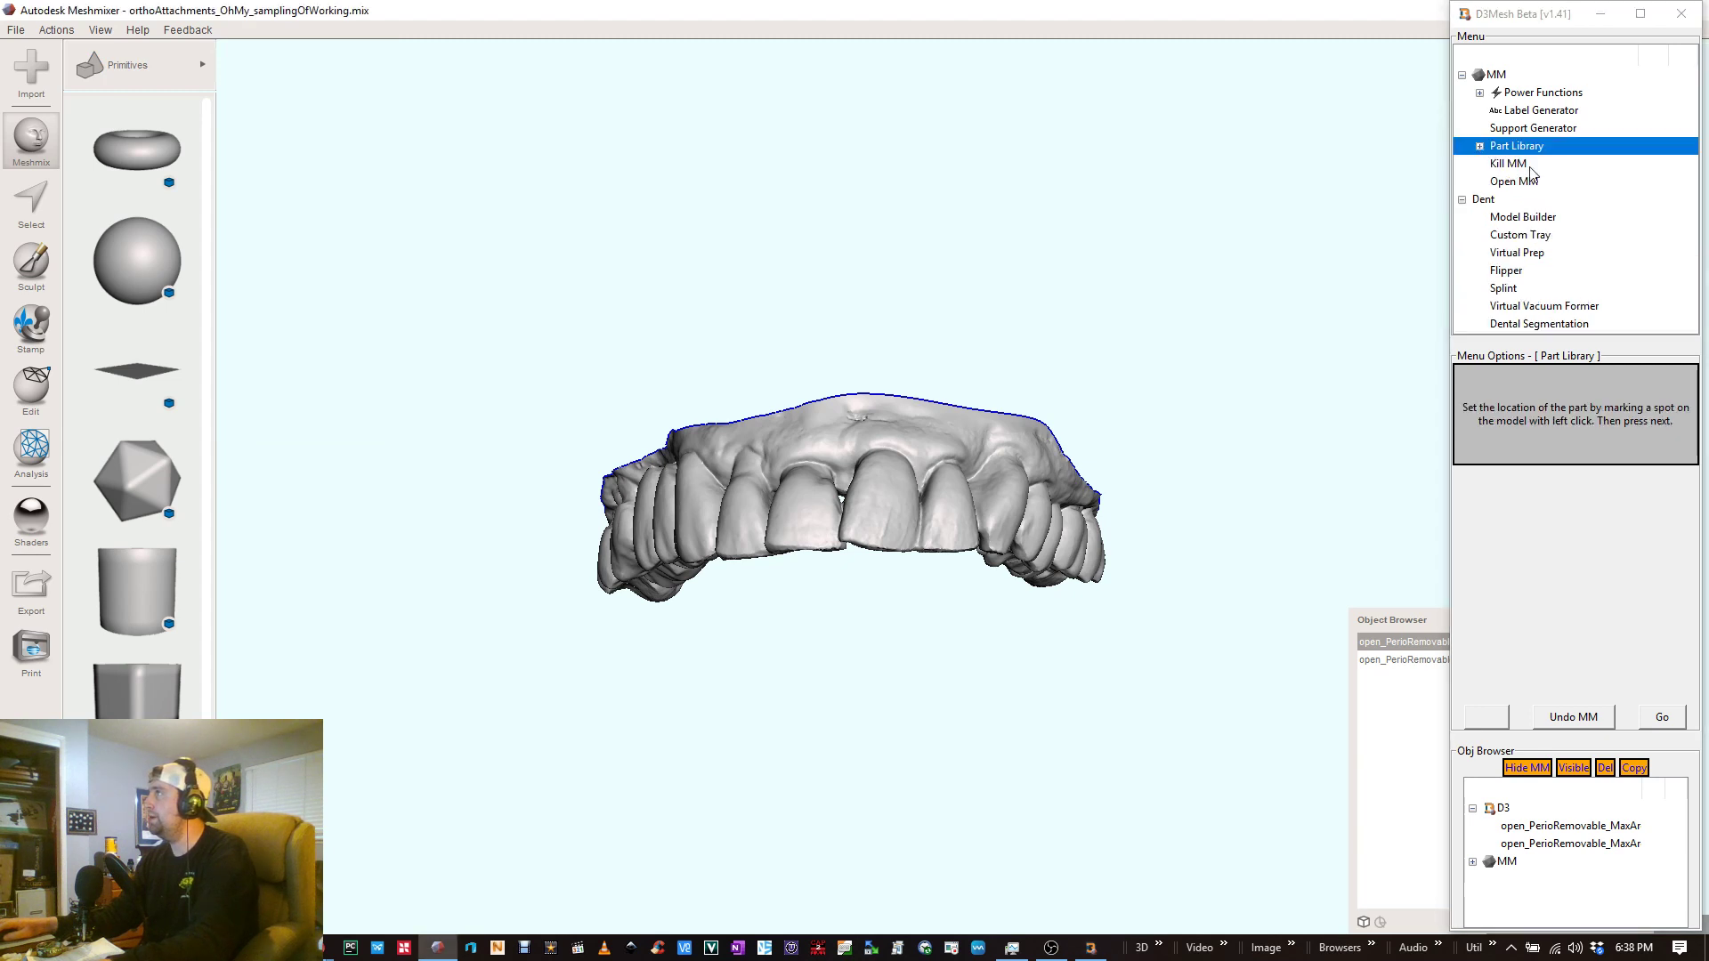
pyautogui.moveTo(1235, 309); pyautogui.dragTo(1042, 392, button='right')
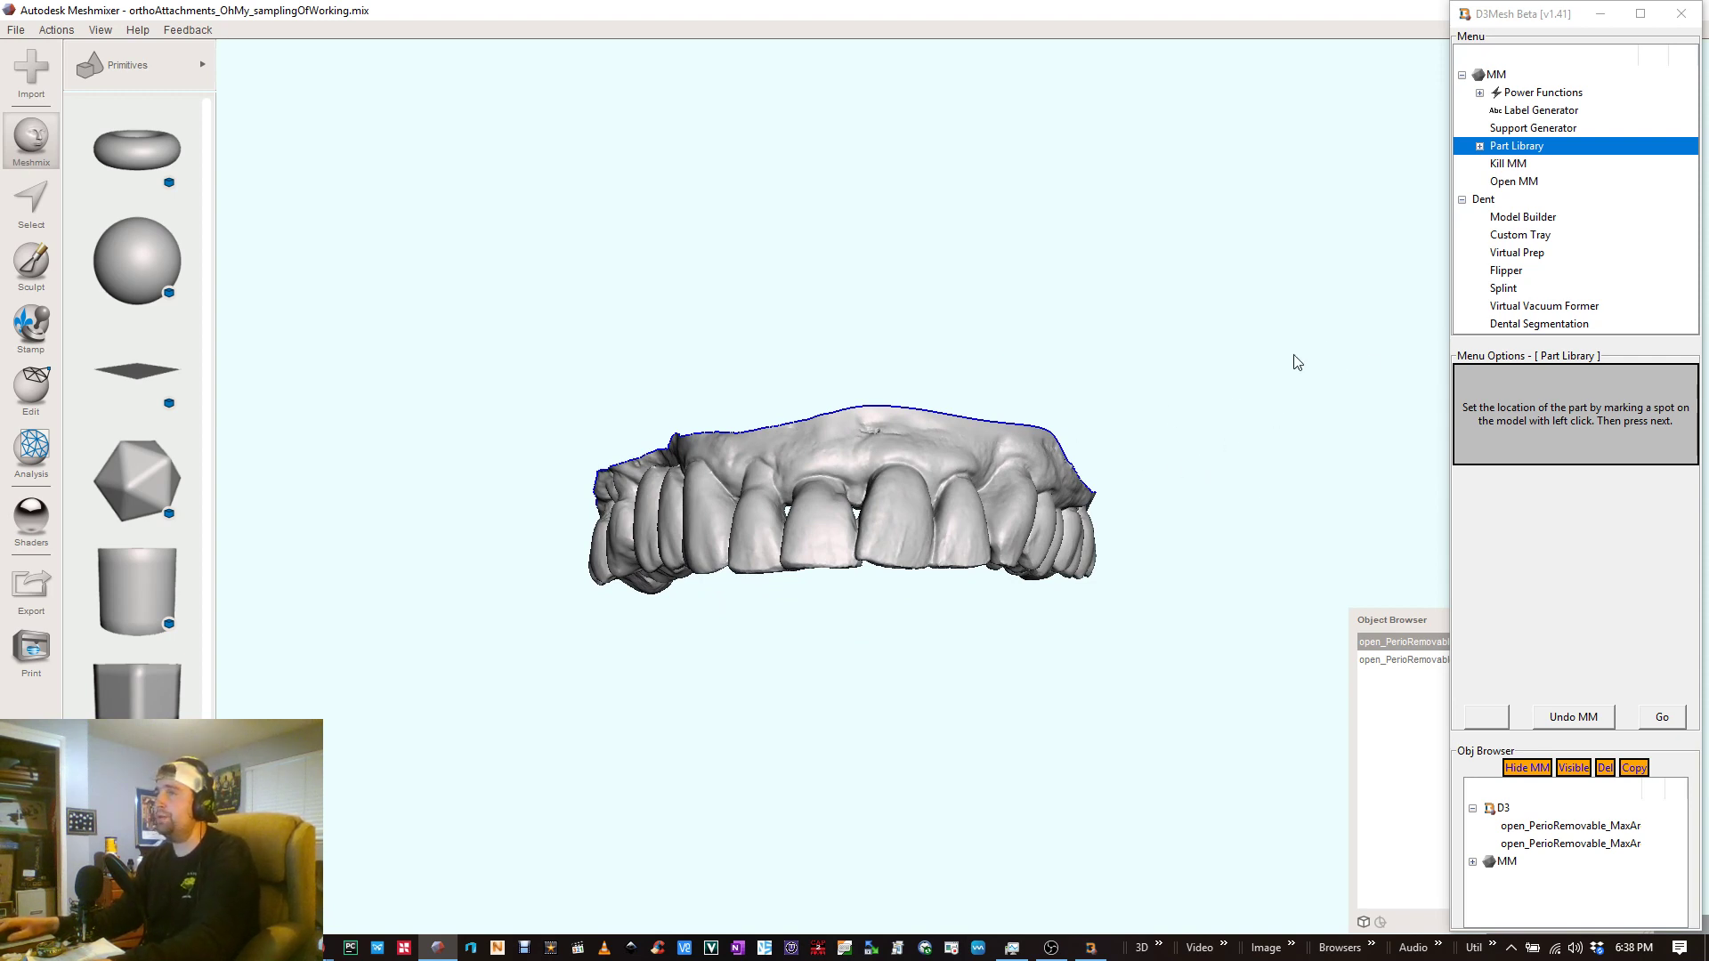
pyautogui.click(1548, 307)
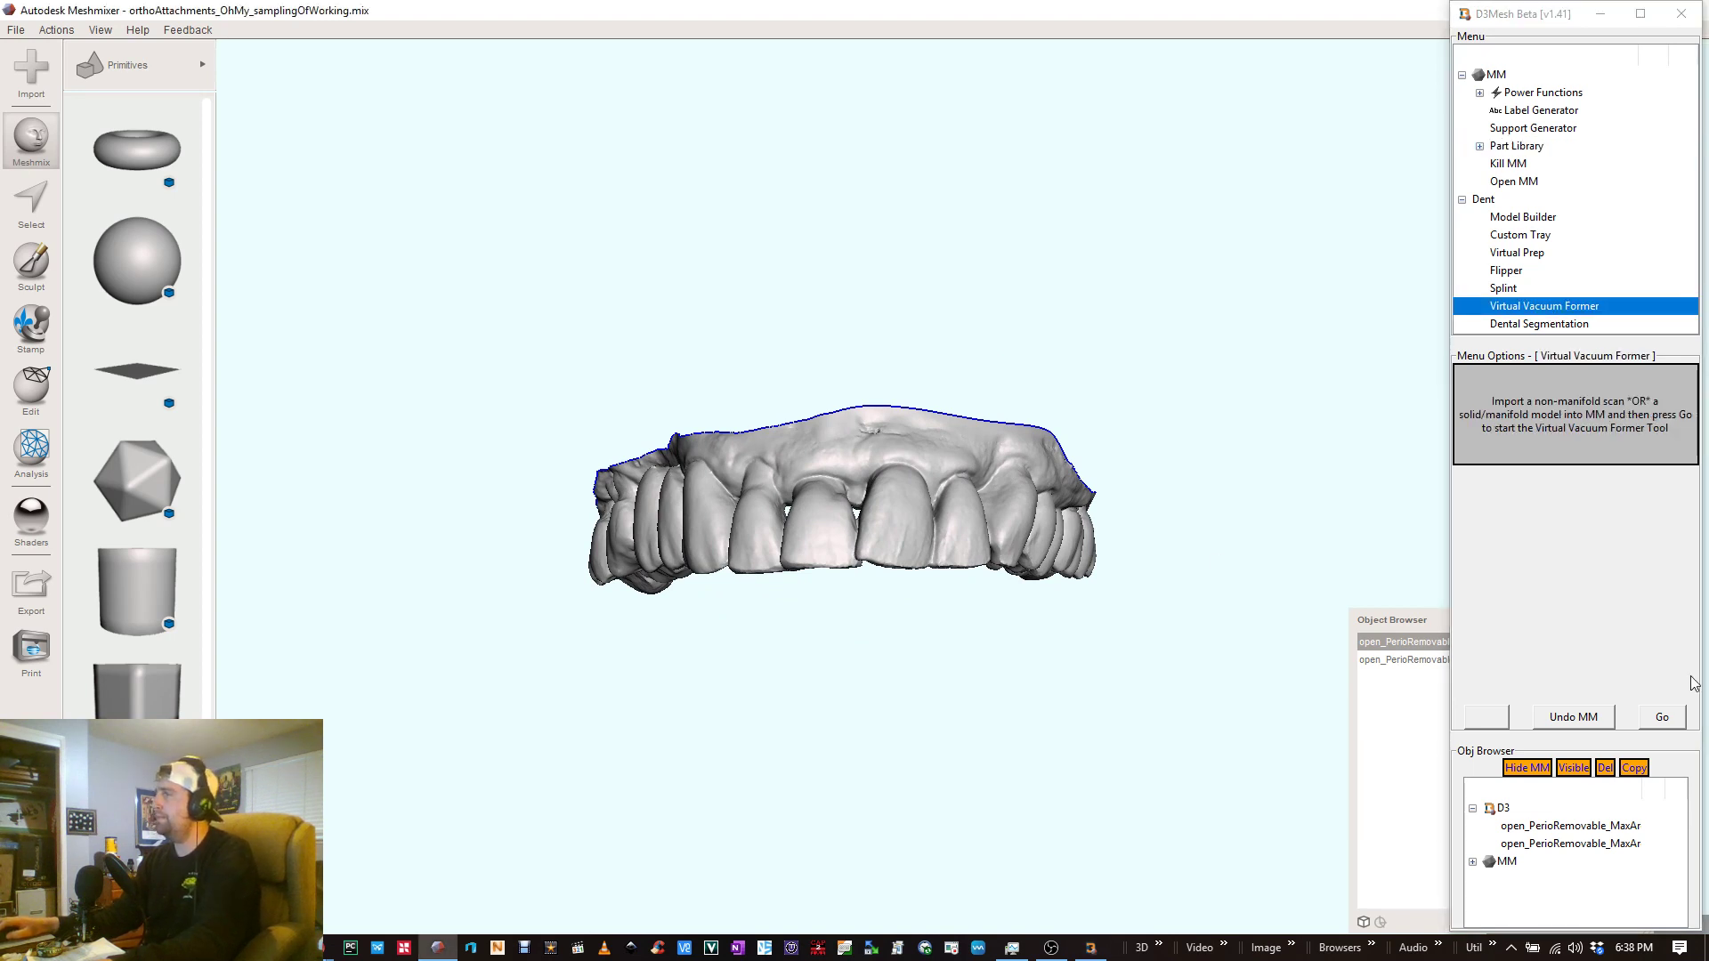
pyautogui.click(1675, 723)
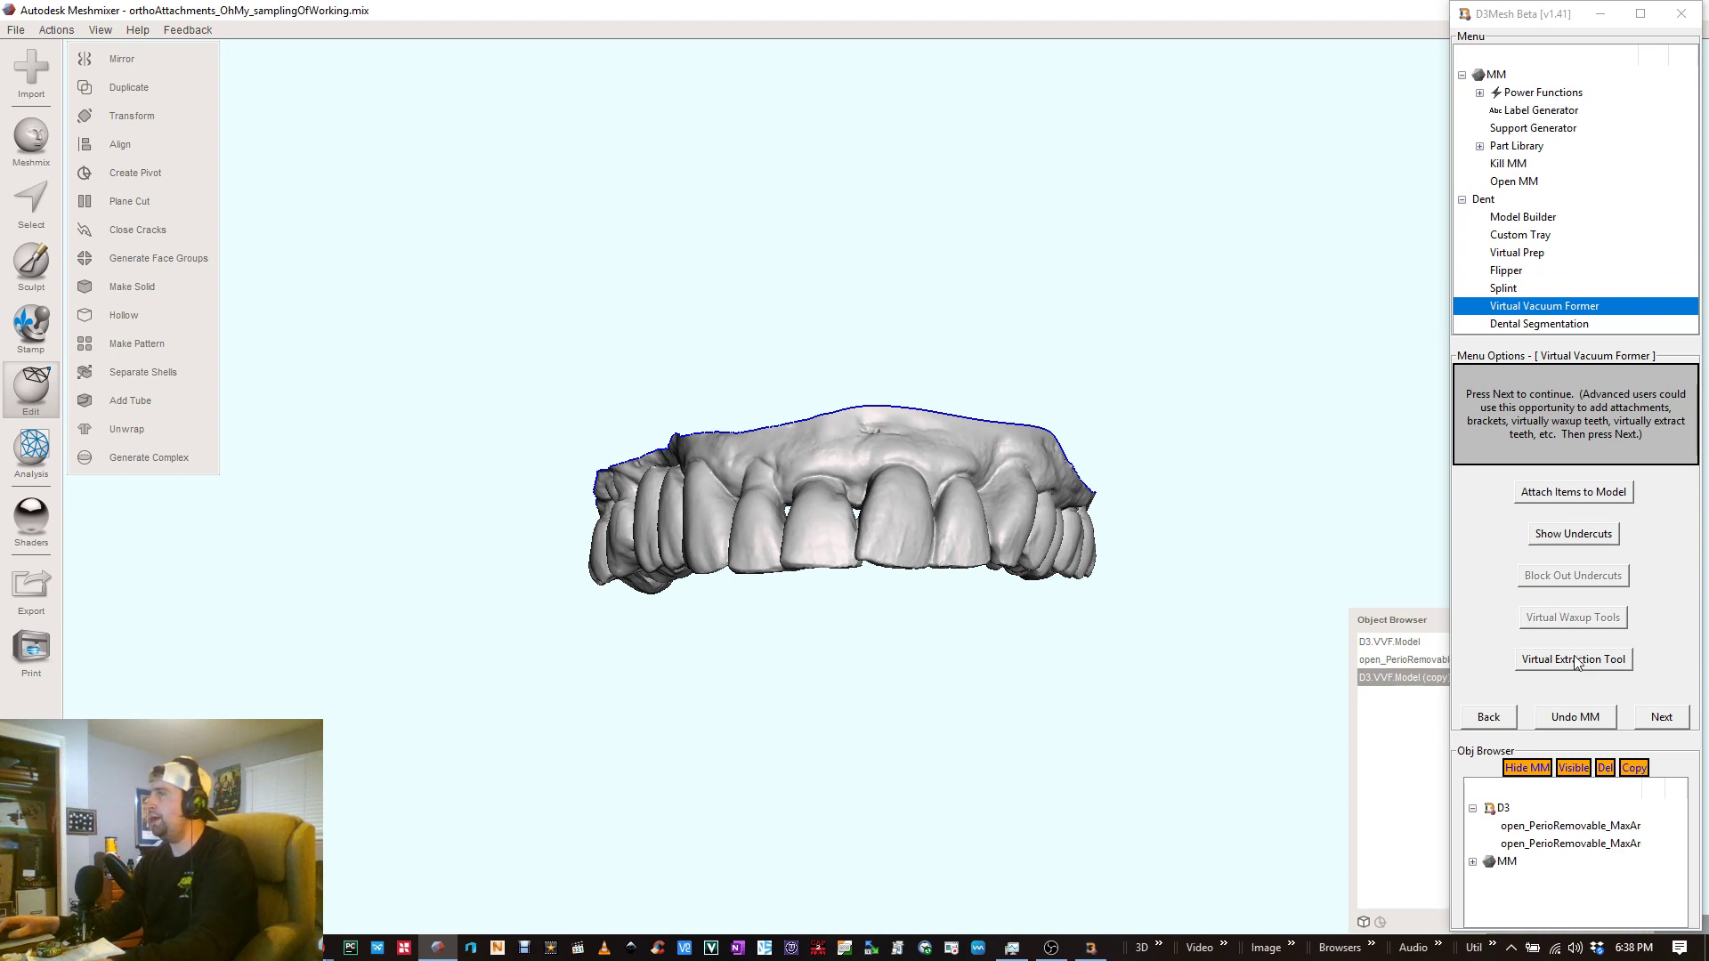
pyautogui.click(1585, 499)
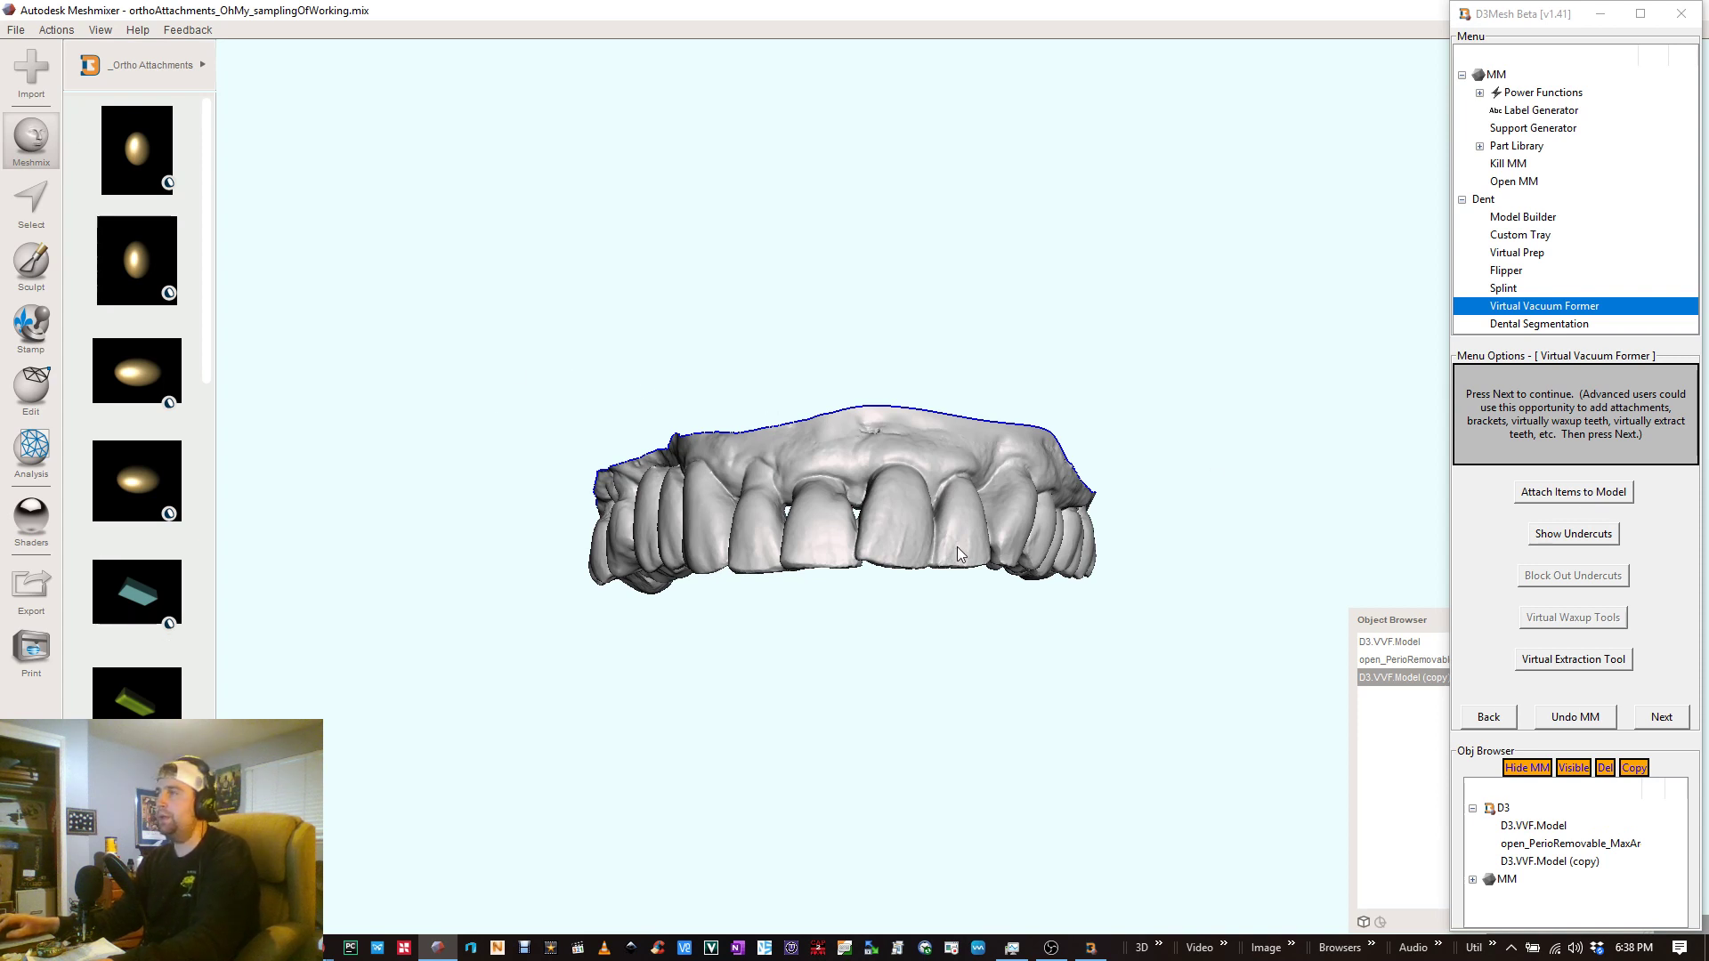
# - Examine the front teeth of the upper arch up close from several angles for attachment placement
pyautogui.scroll(5, 919, 563)
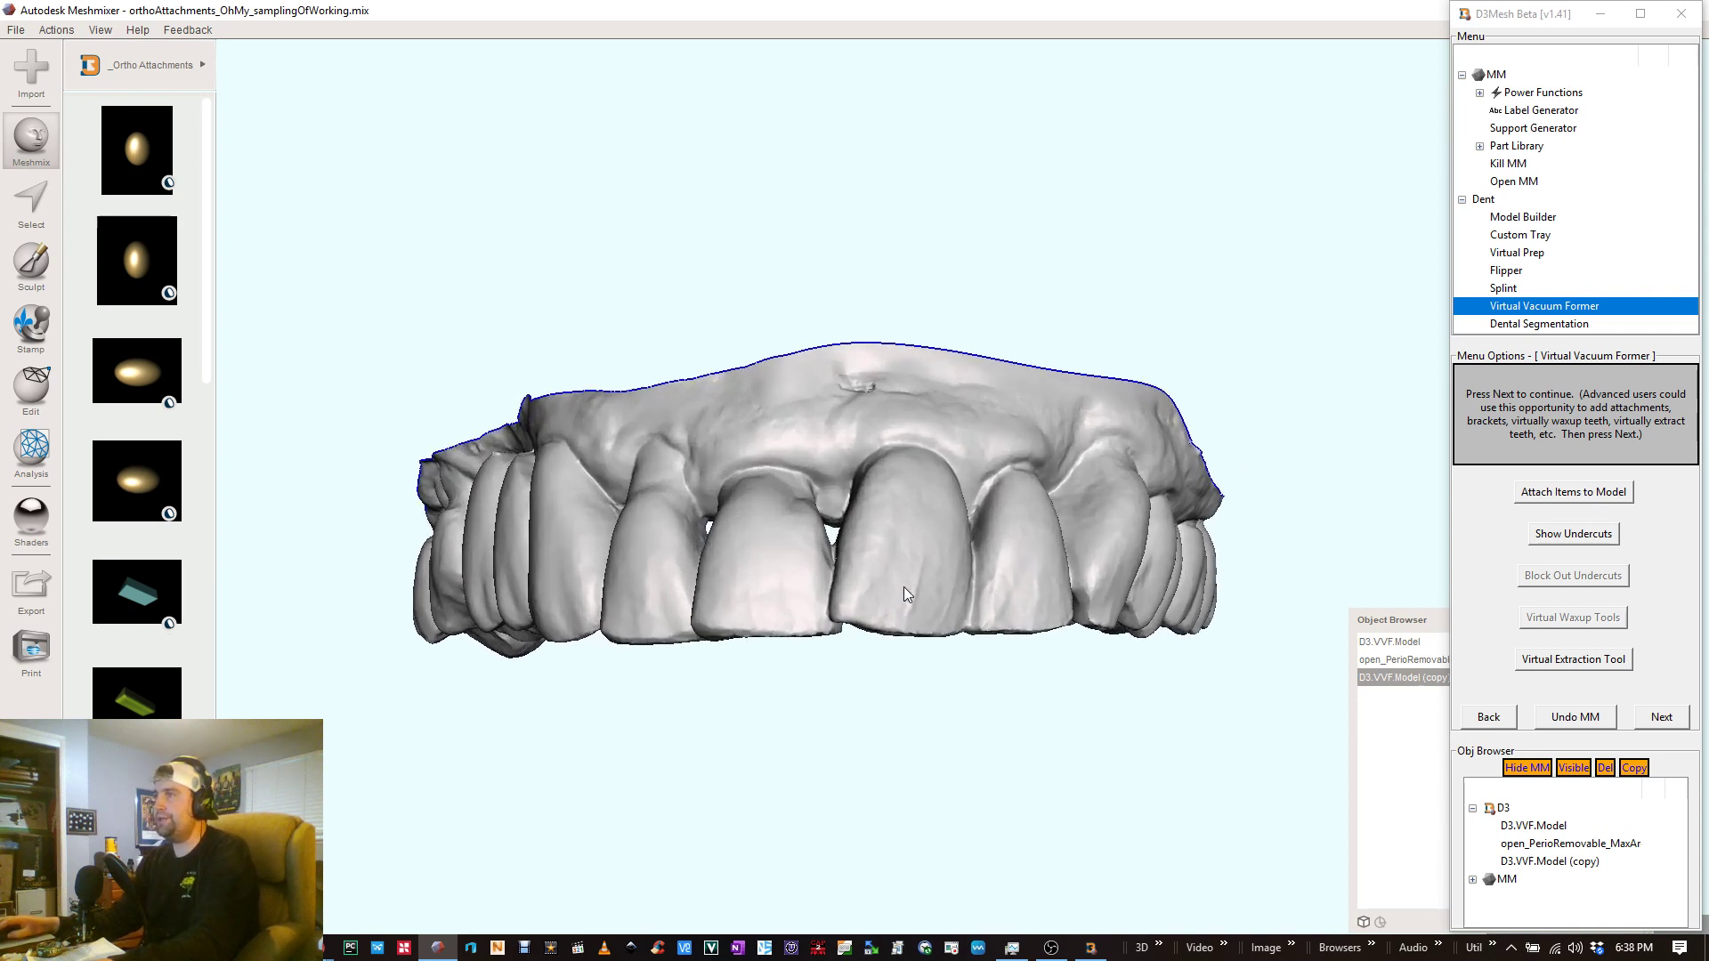
pyautogui.moveTo(904, 586); pyautogui.dragTo(1020, 464, button='right')
pyautogui.scroll(-2, 991, 457)
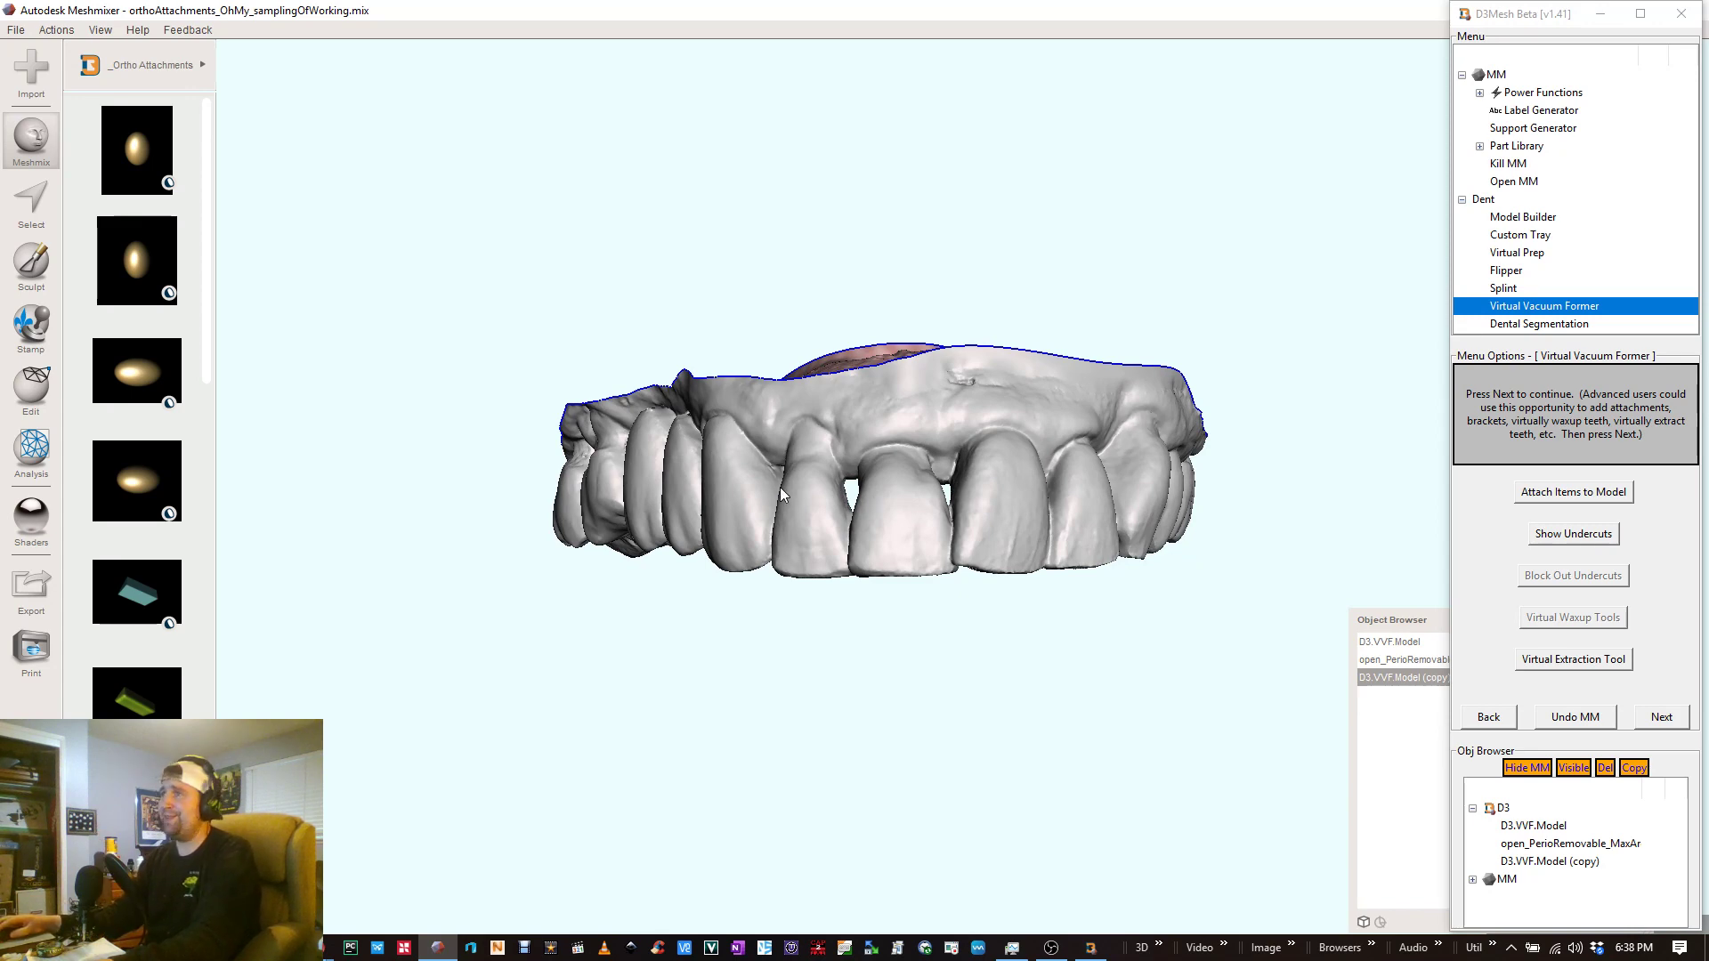
pyautogui.moveTo(953, 473)
pyautogui.mouseDown(button='right')
pyautogui.moveTo(925, 429)
pyautogui.moveTo(949, 425)
pyautogui.moveTo(1022, 488)
pyautogui.moveTo(943, 522)
pyautogui.moveTo(983, 597)
pyautogui.moveTo(926, 476)
pyautogui.mouseUp(button='right')
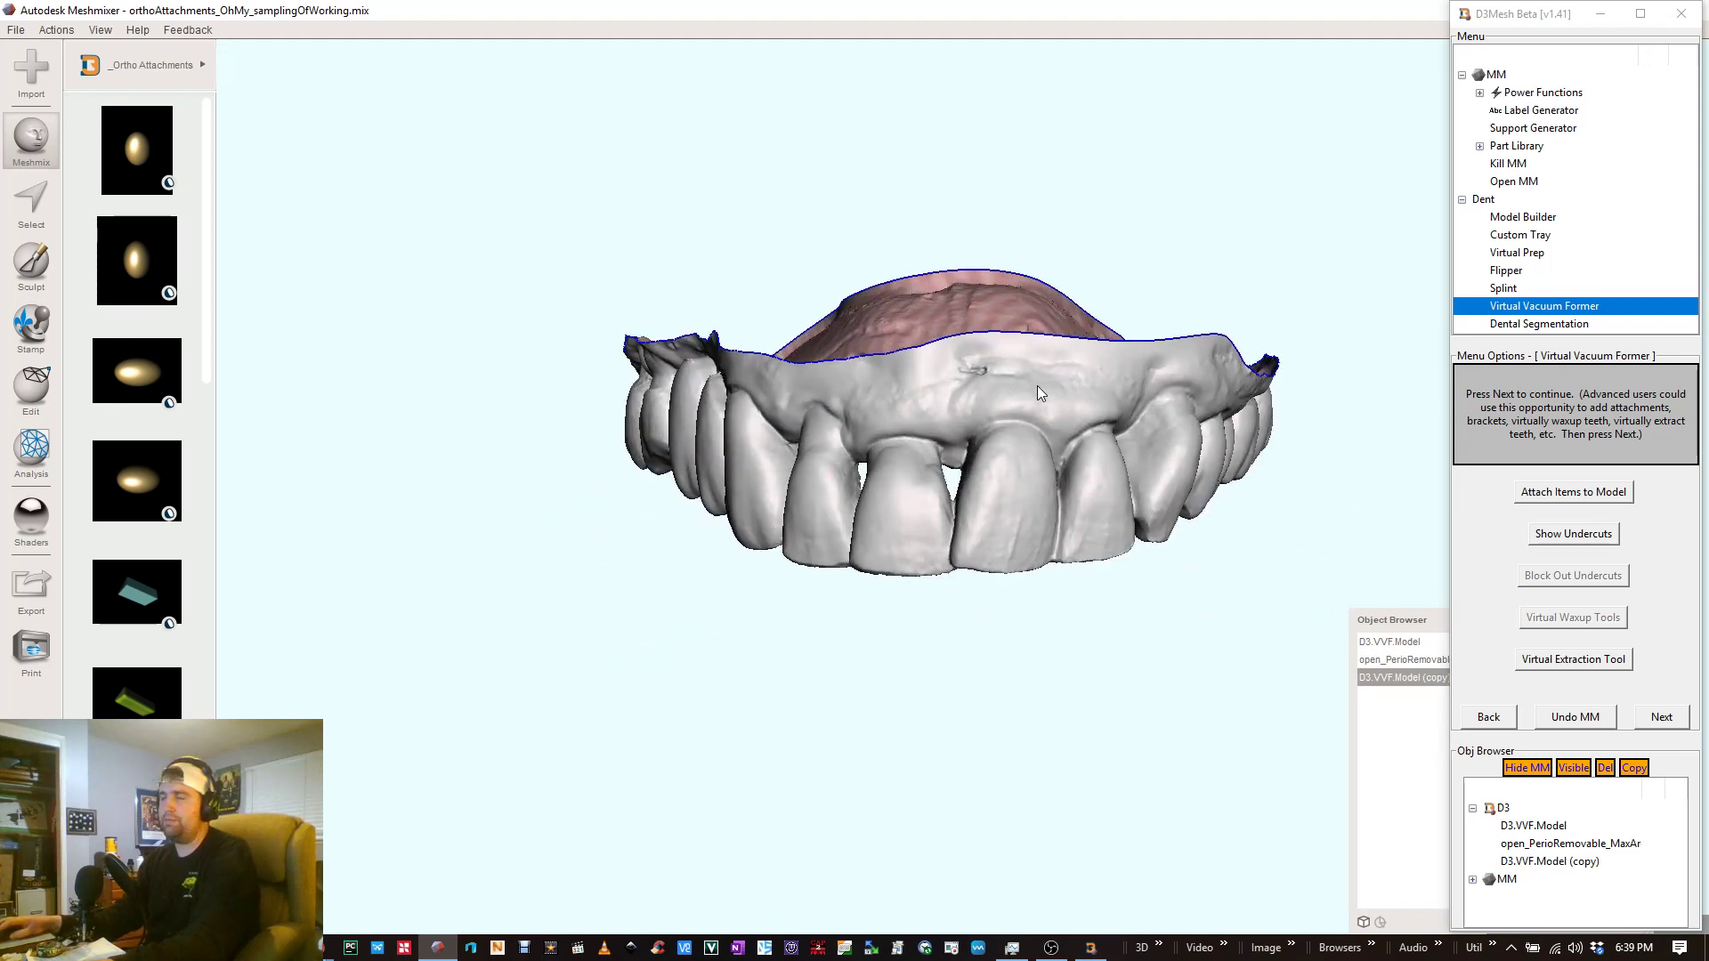
pyautogui.moveTo(1038, 387); pyautogui.dragTo(1006, 340, button='right')
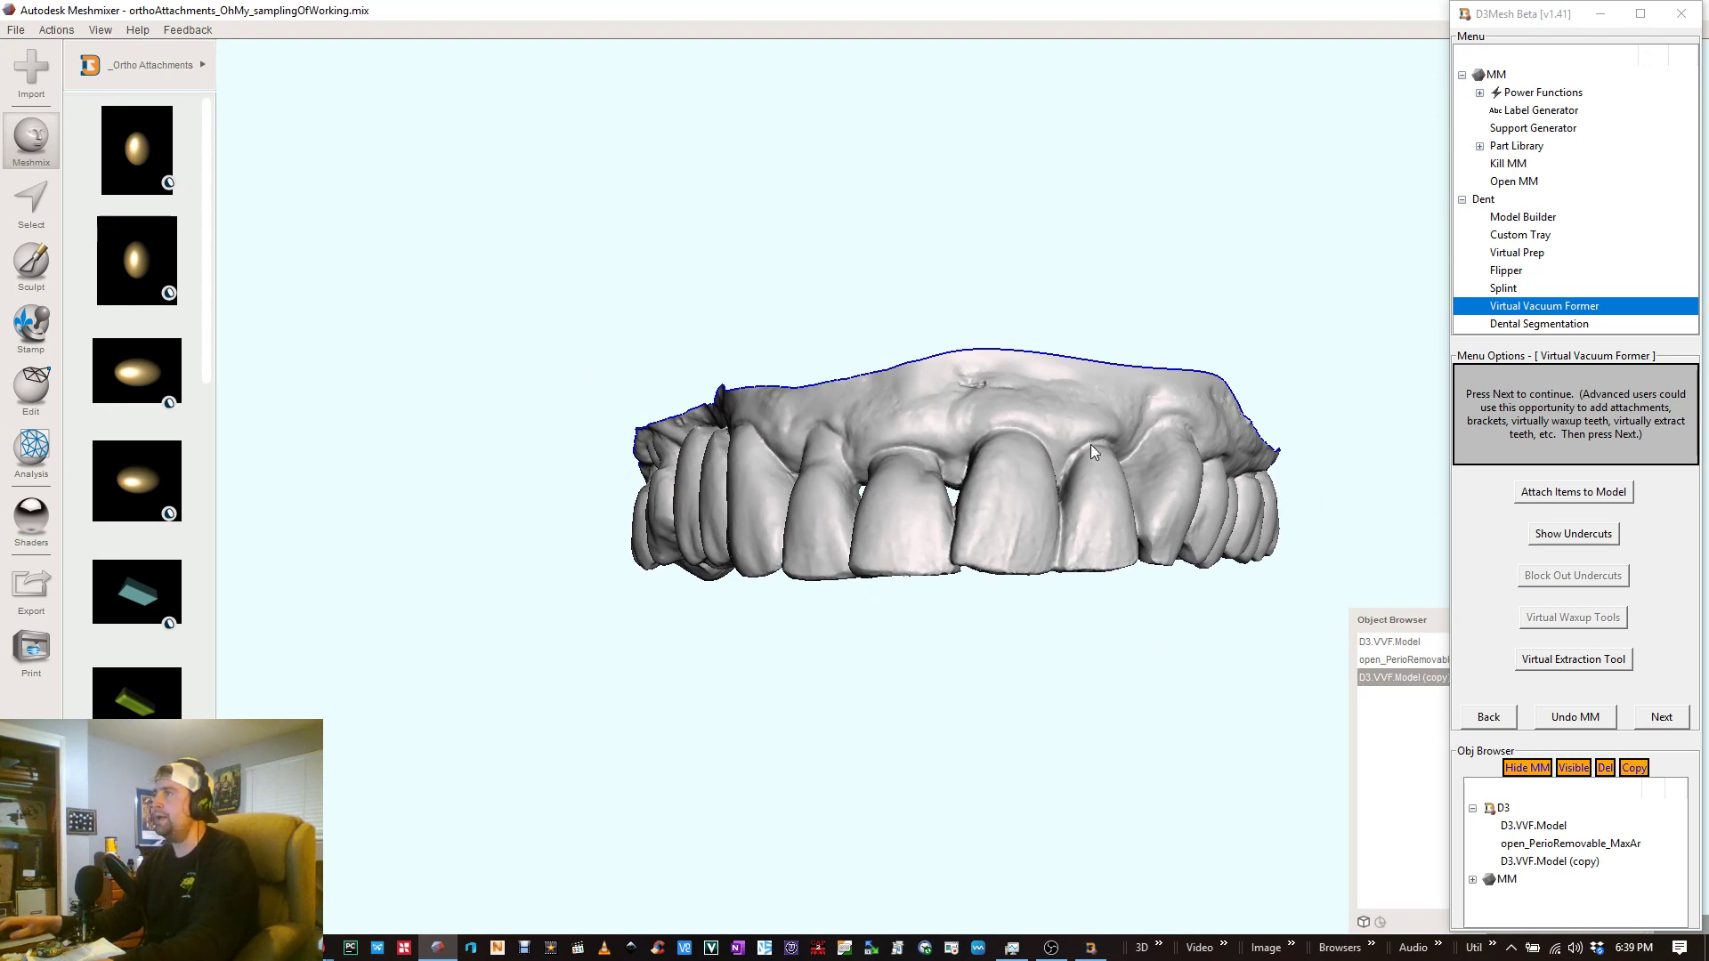
pyautogui.moveTo(1092, 445)
pyautogui.mouseDown(button='right')
pyautogui.moveTo(1150, 447)
pyautogui.moveTo(1113, 434)
pyautogui.mouseUp(button='right')
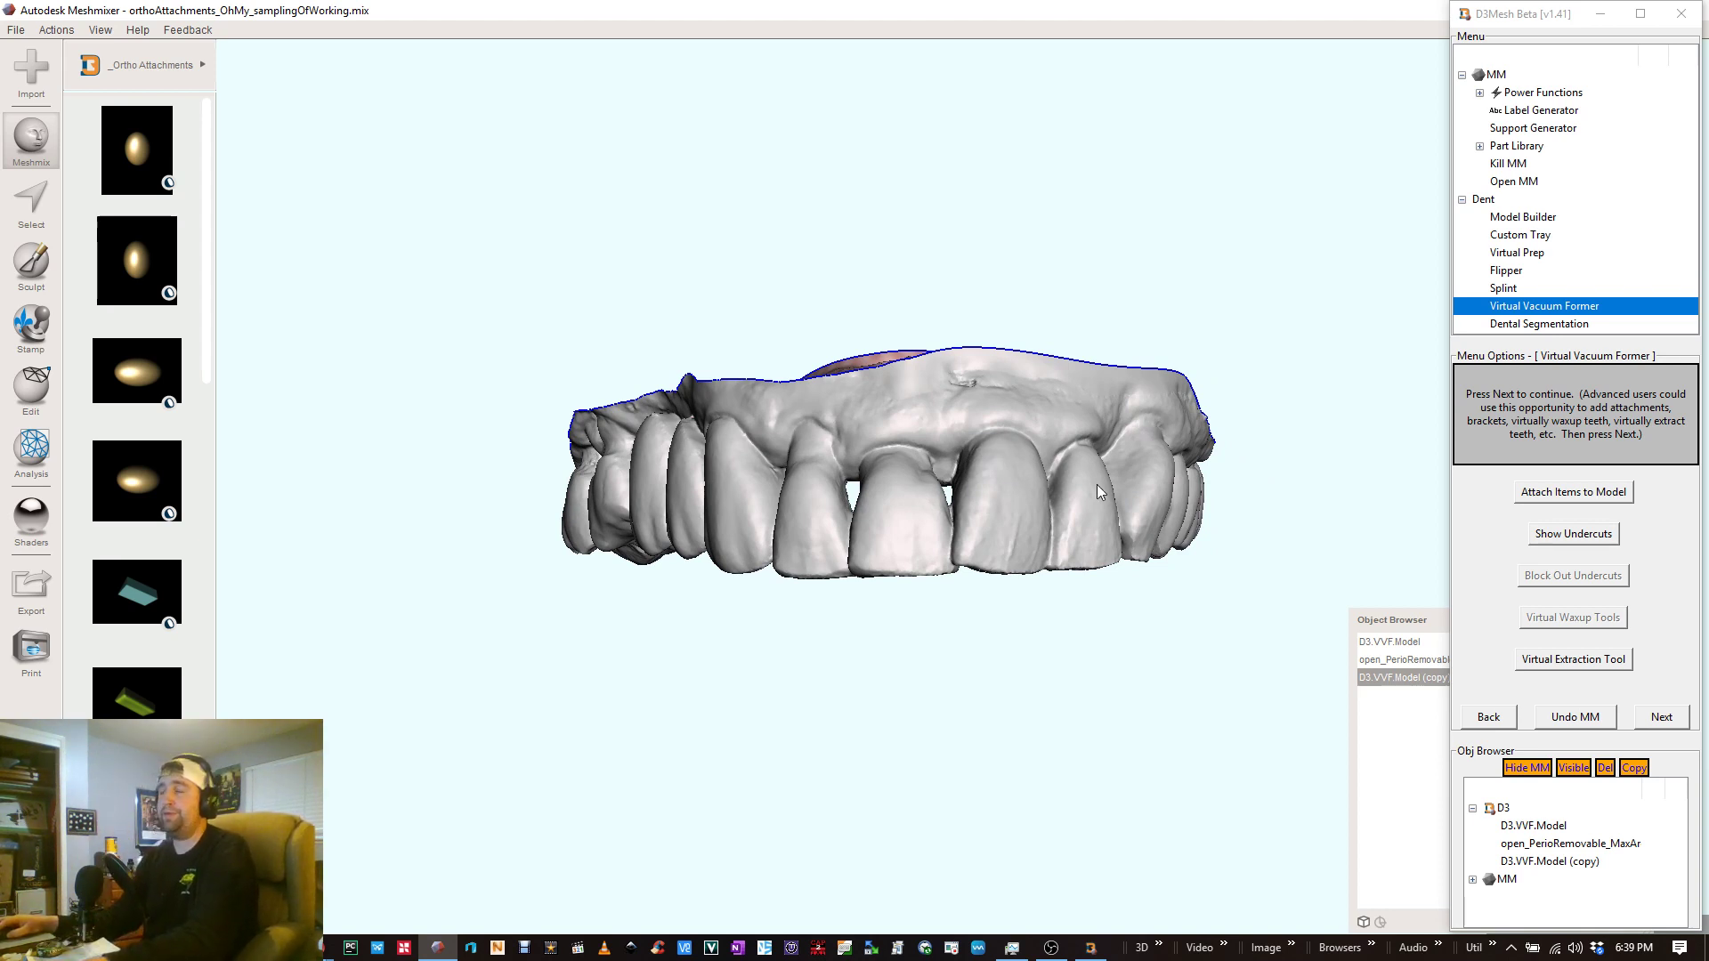
pyautogui.moveTo(1035, 499); pyautogui.dragTo(985, 494, button='right')
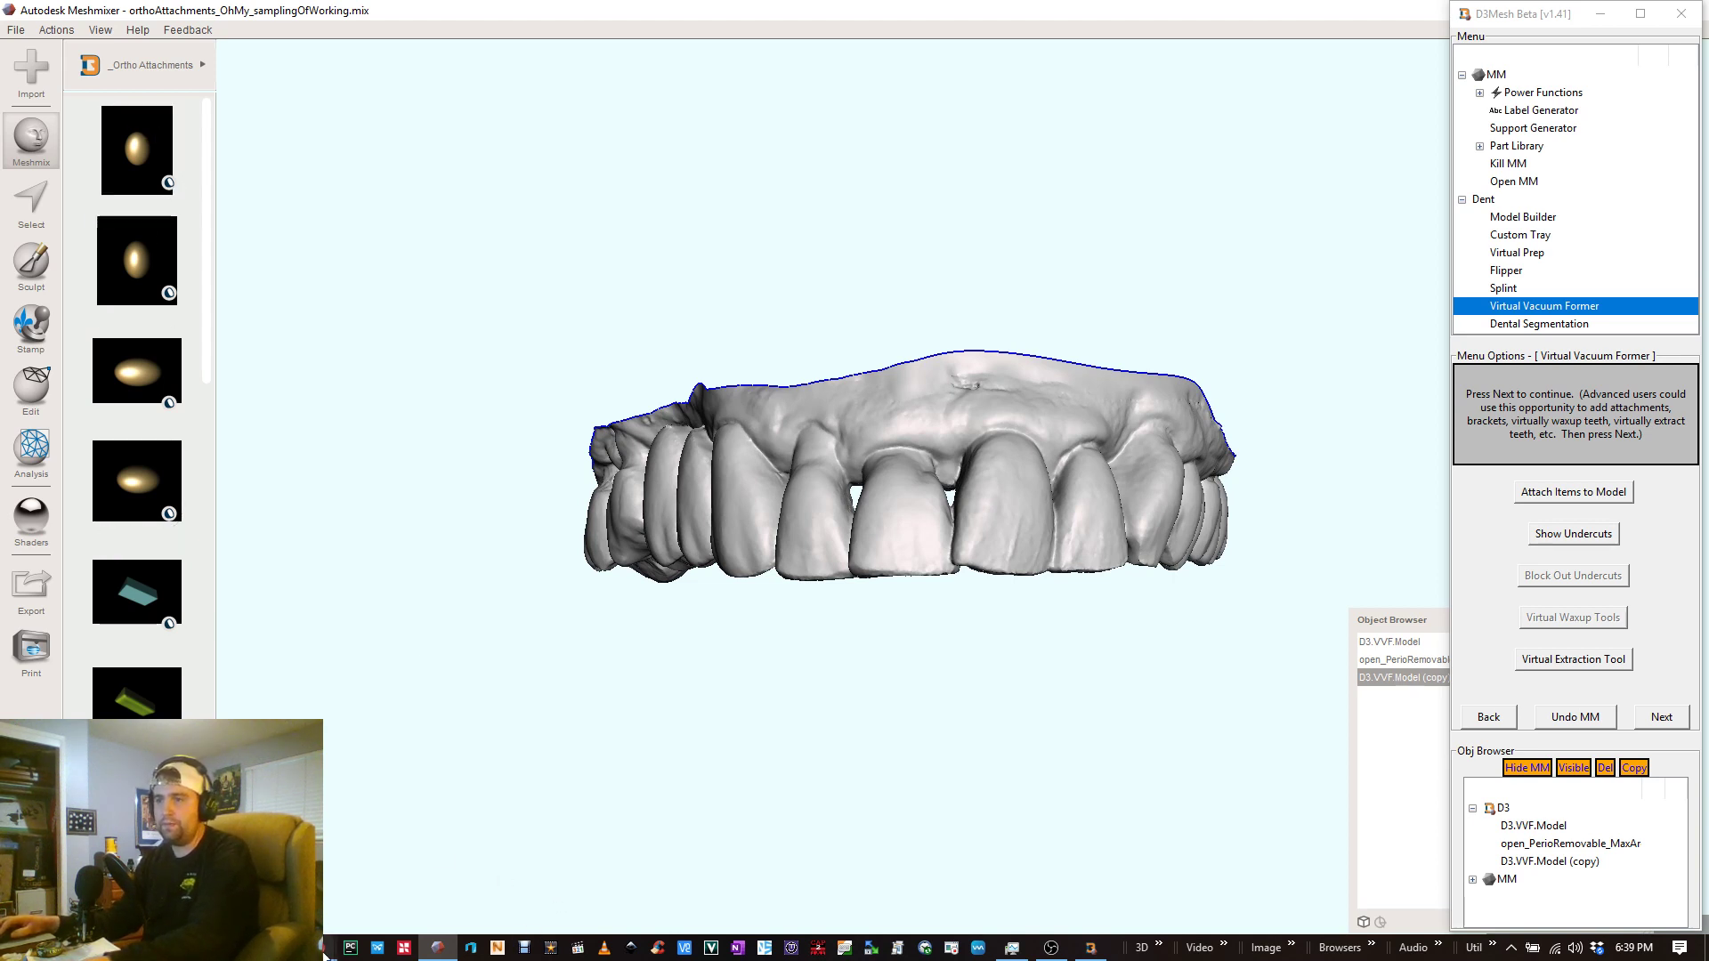
# - Switch to the aligner retention article in the browser and enlarge the Figure 2 attachment dimensions on its second page
pyautogui.moveTo(437, 947)
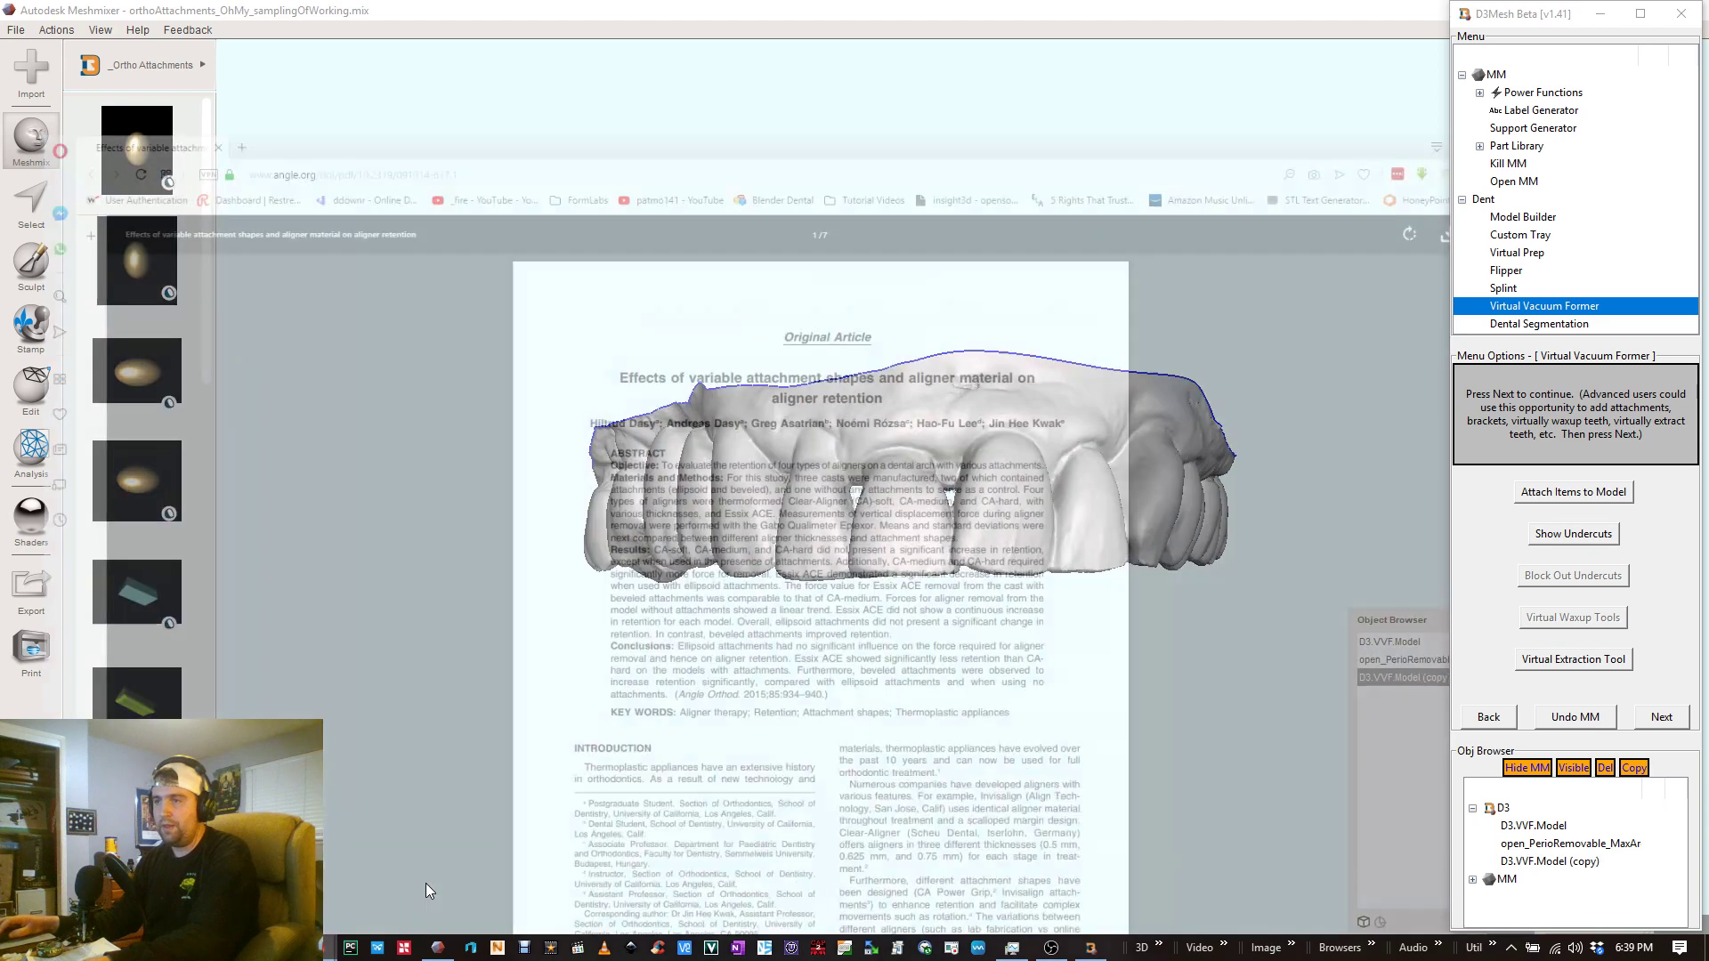
pyautogui.click(426, 883)
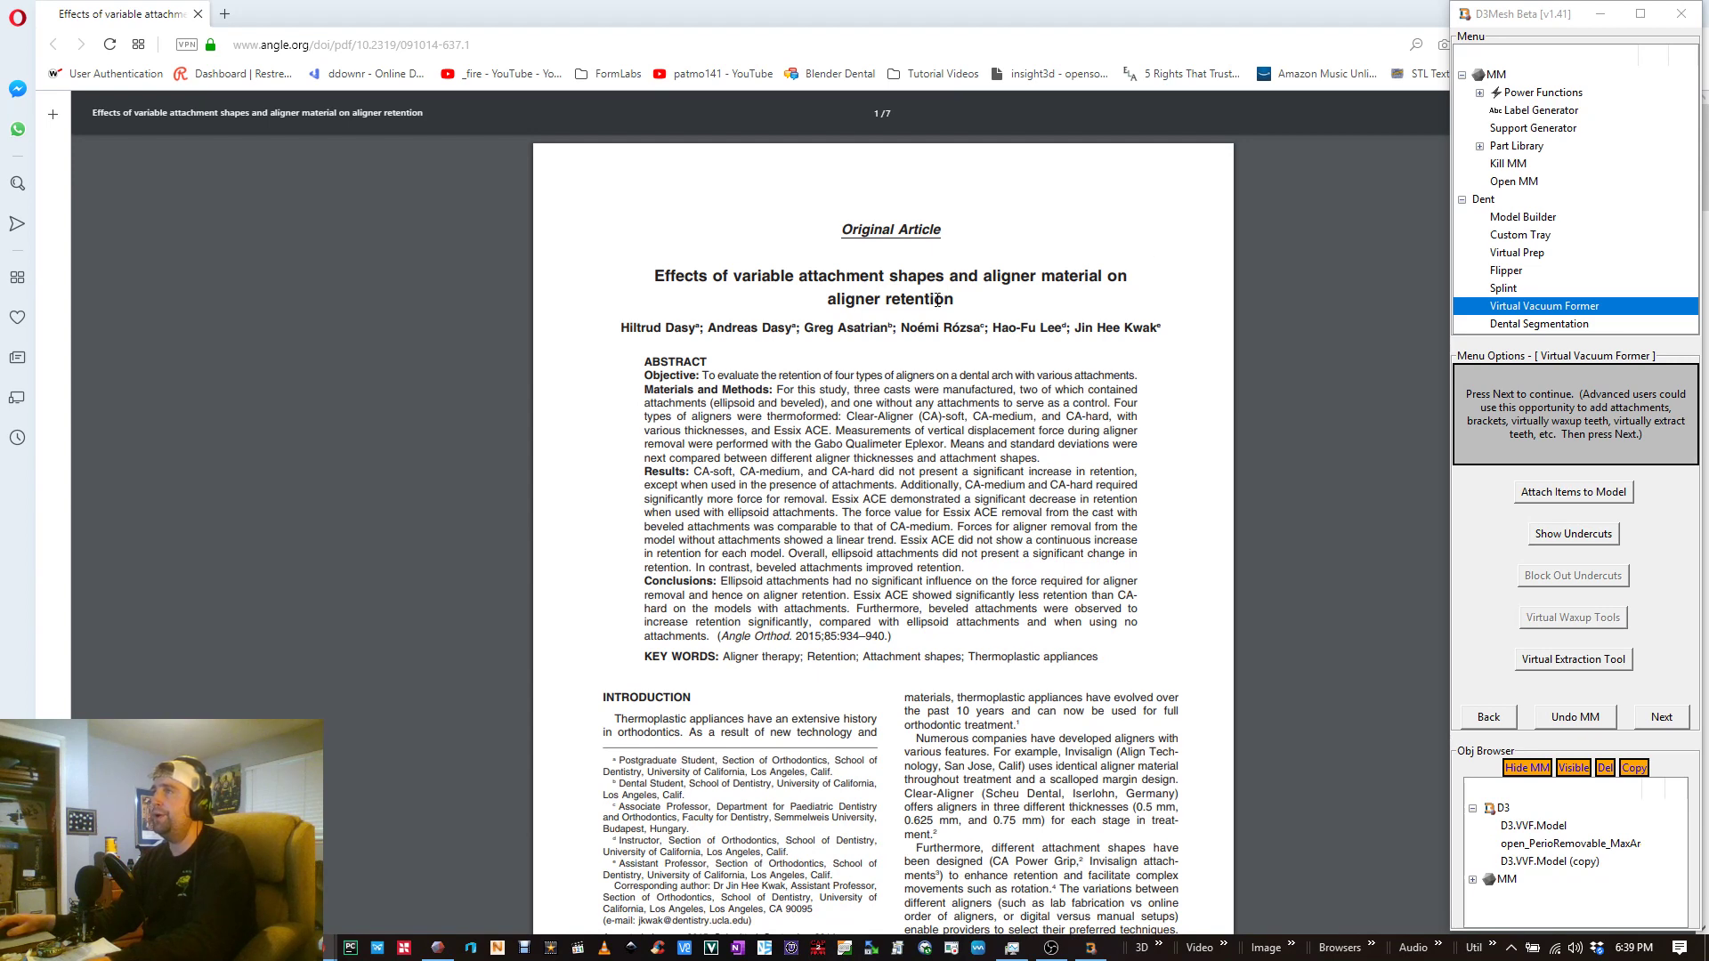
pyautogui.scroll(-10, 1051, 526)
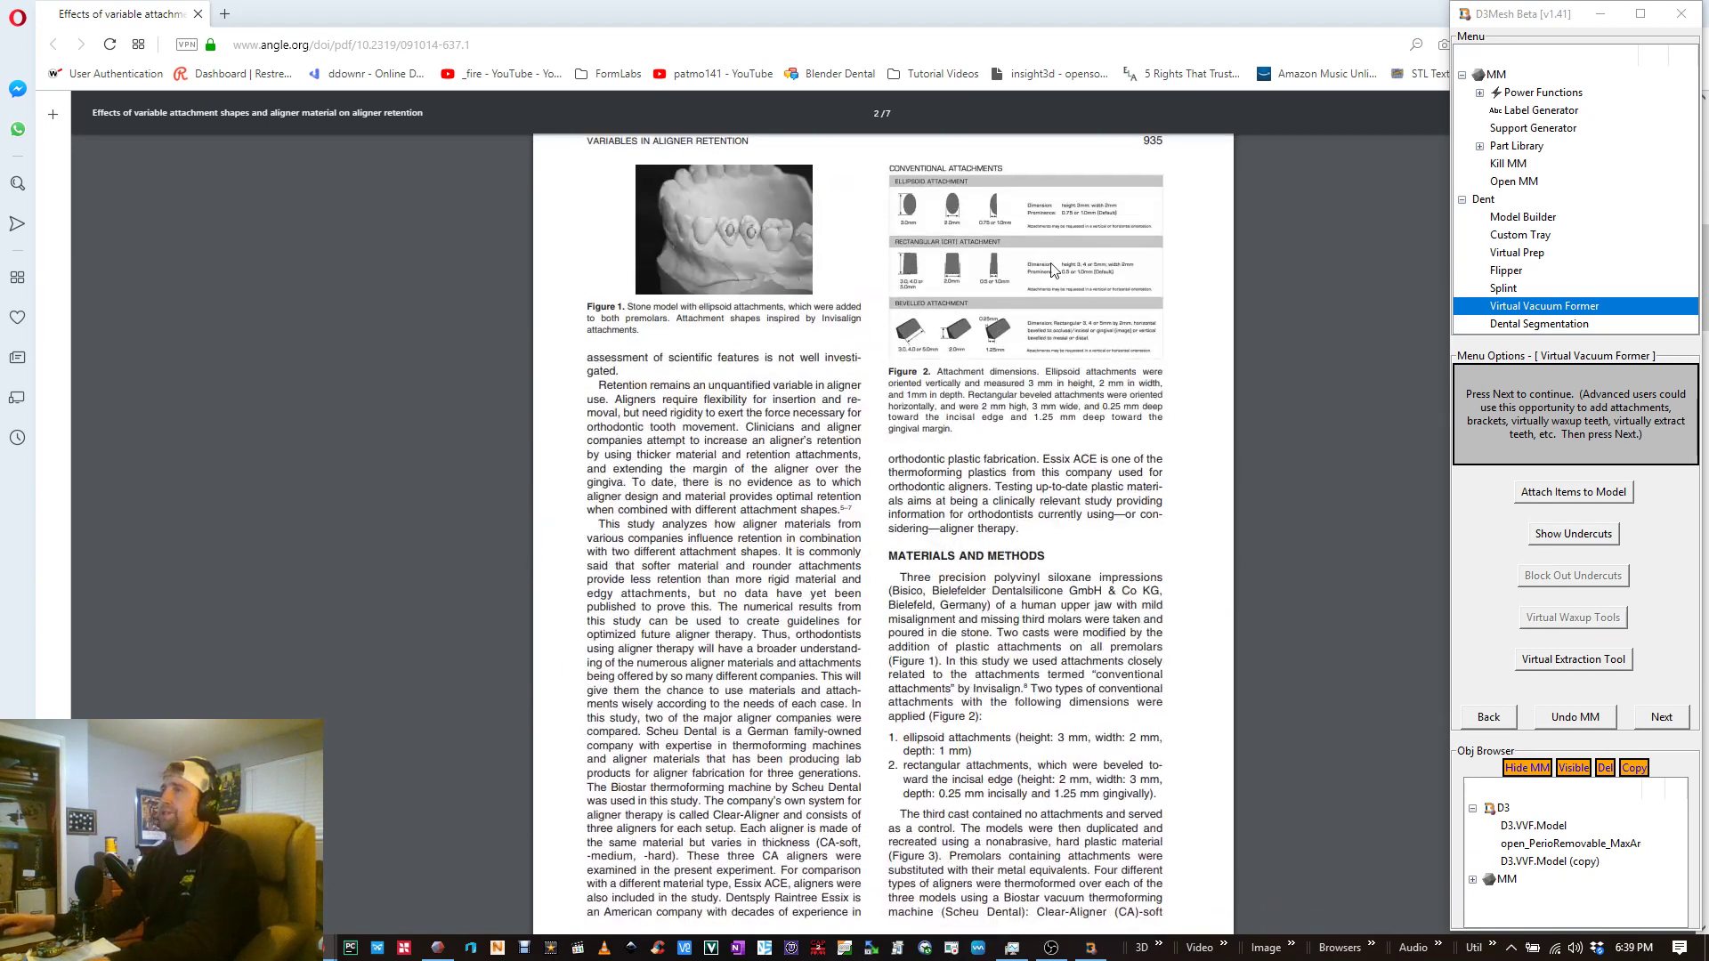
pyautogui.scroll(1, 1008, 311)
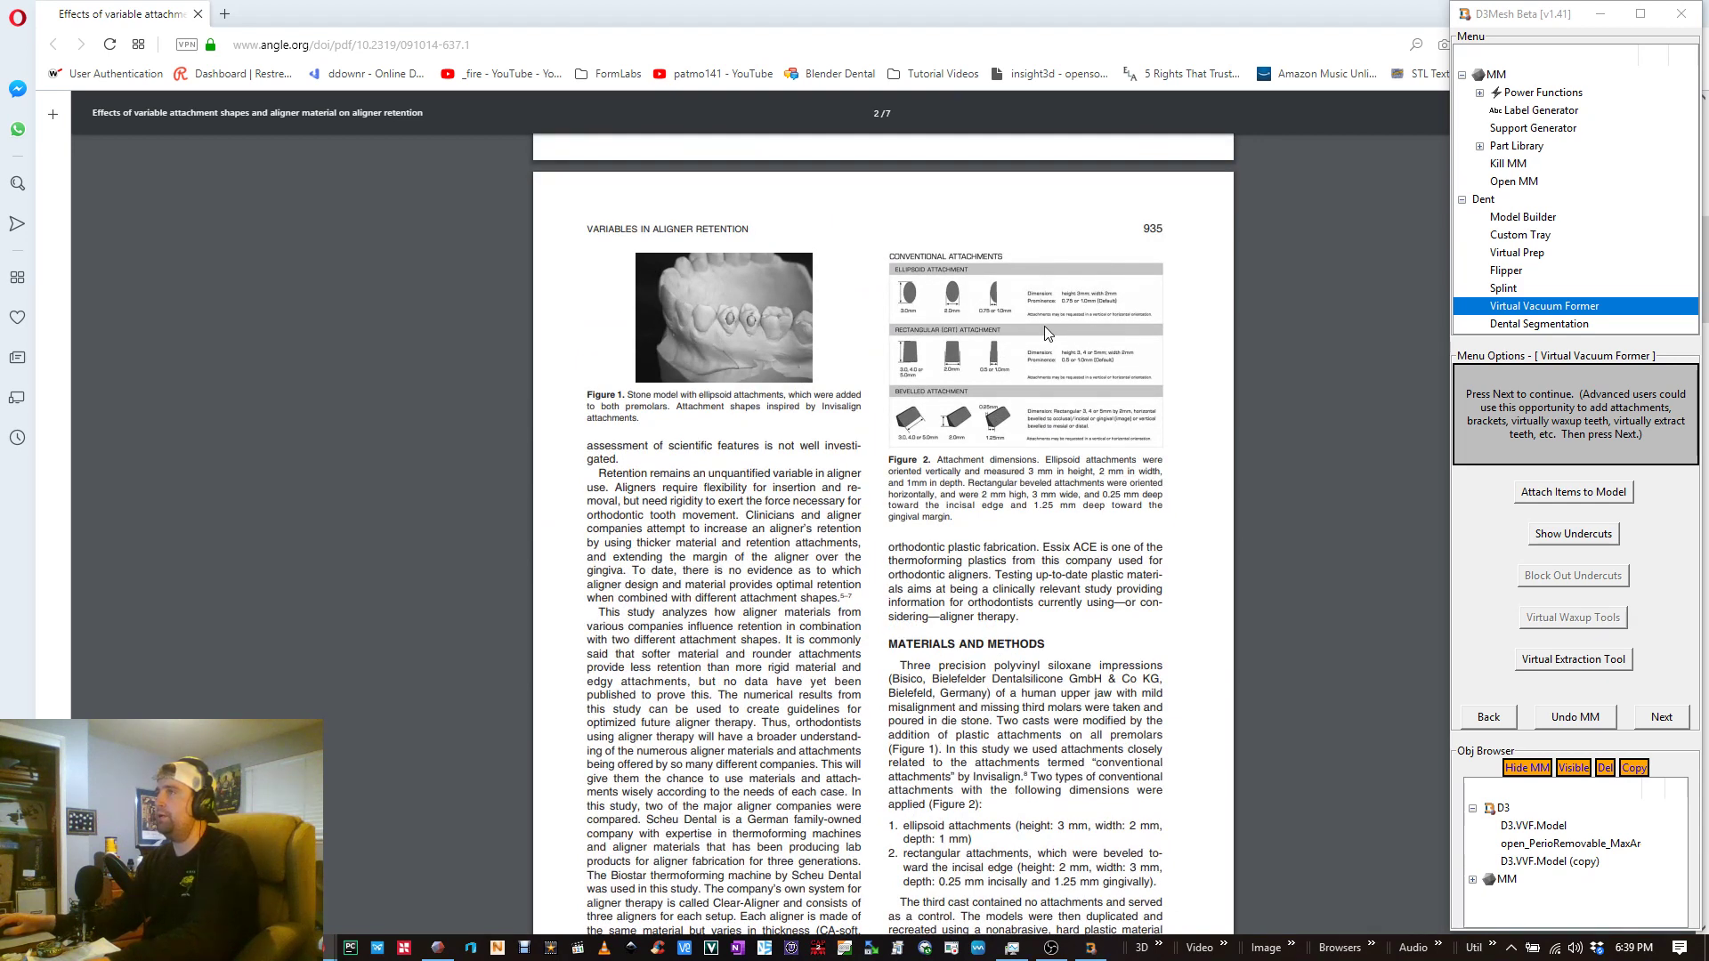
pyautogui.keyDown('ctrl'); pyautogui.scroll(4, 1112, 328); pyautogui.keyUp('ctrl')
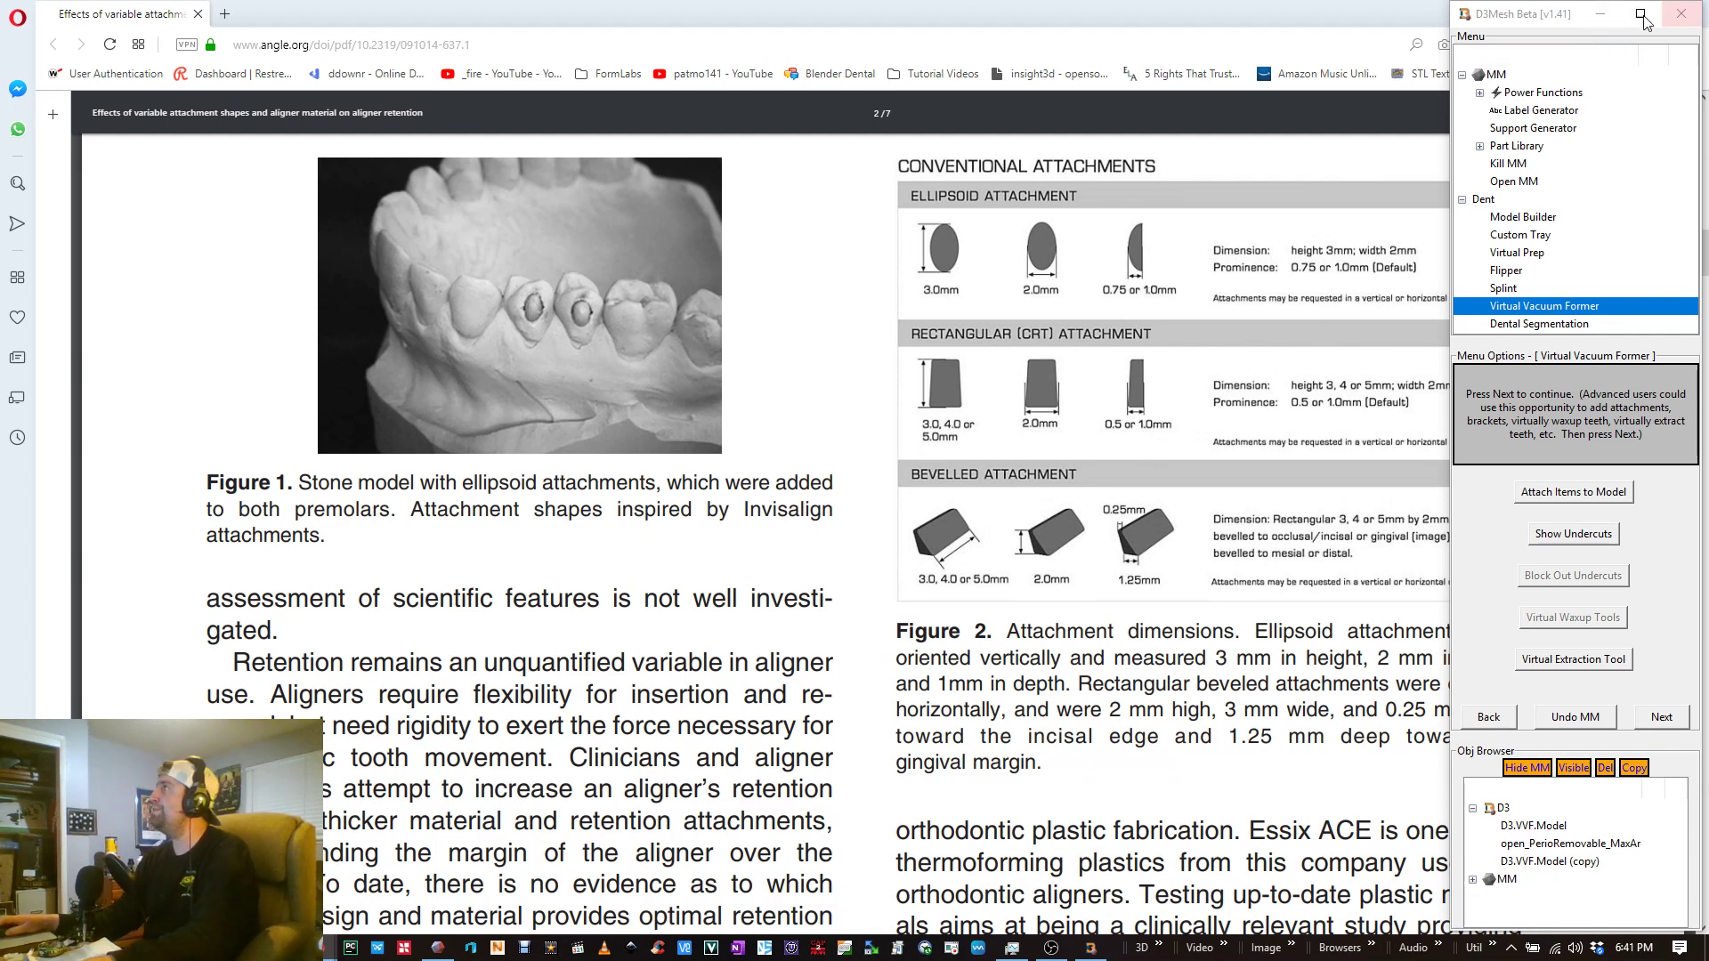
# - Minimize D3Mesh Beta and the browser to return to the arch model in Meshmixer, facing the front teeth
pyautogui.click(1599, 14)
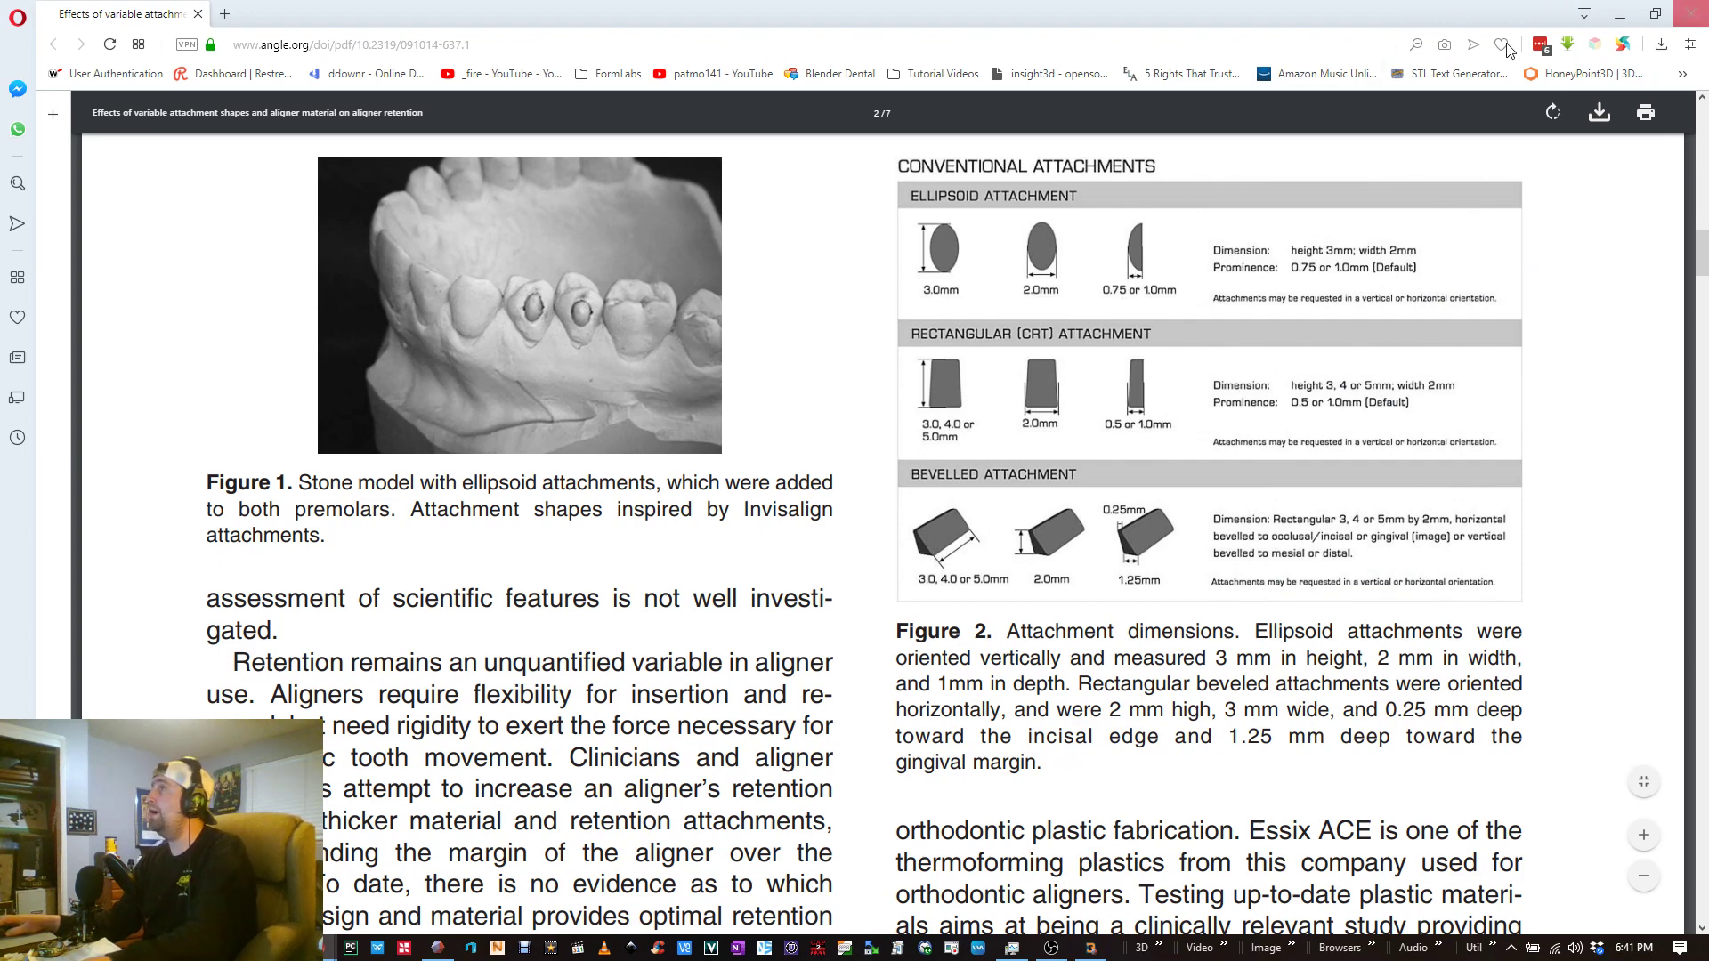
pyautogui.click(1613, 17)
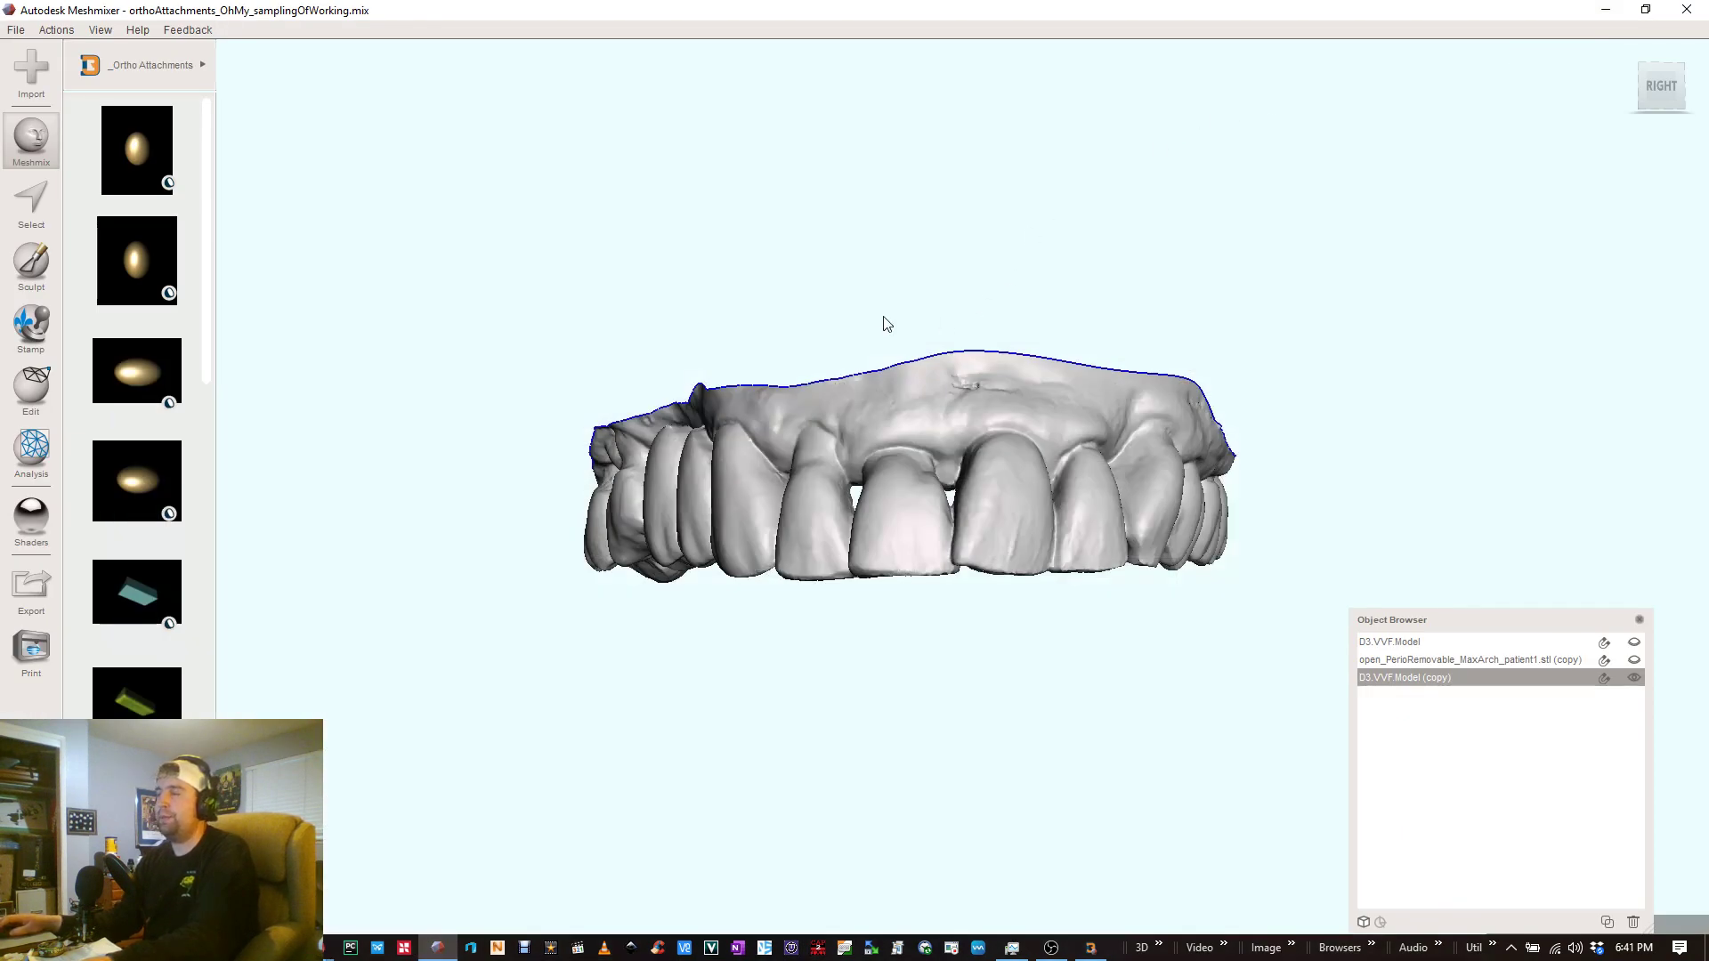
pyautogui.moveTo(992, 403); pyautogui.dragTo(981, 414, button='right')
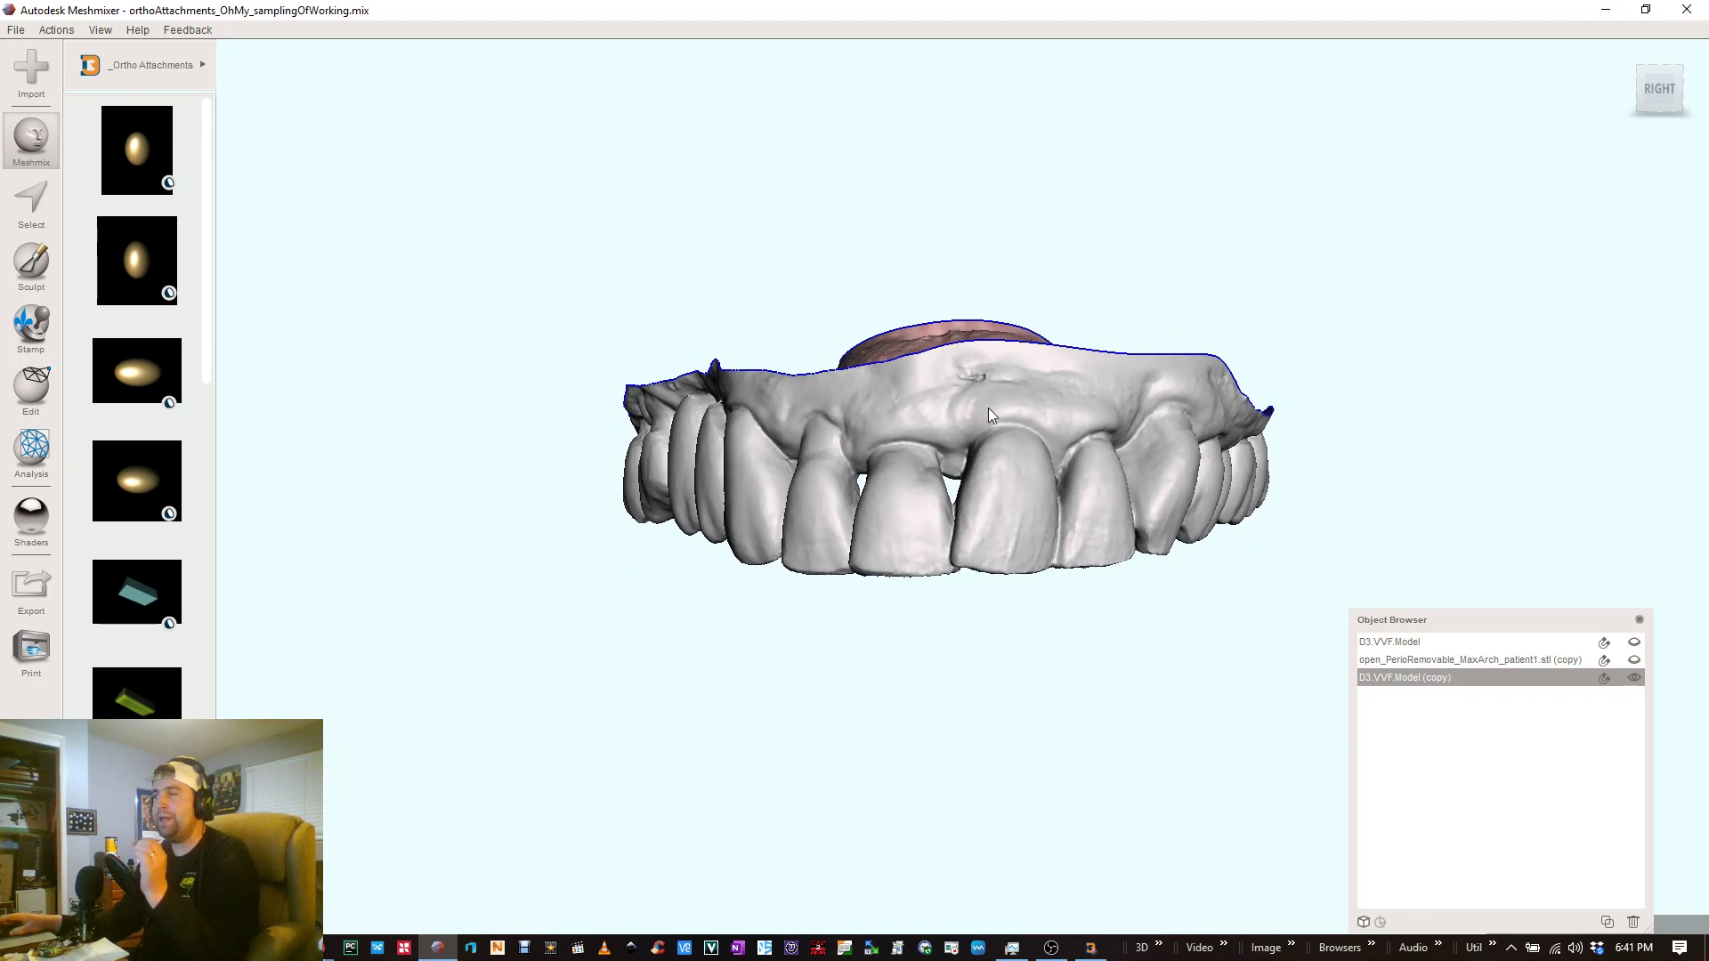
pyautogui.moveTo(1219, 381); pyautogui.dragTo(1238, 380, button='right')
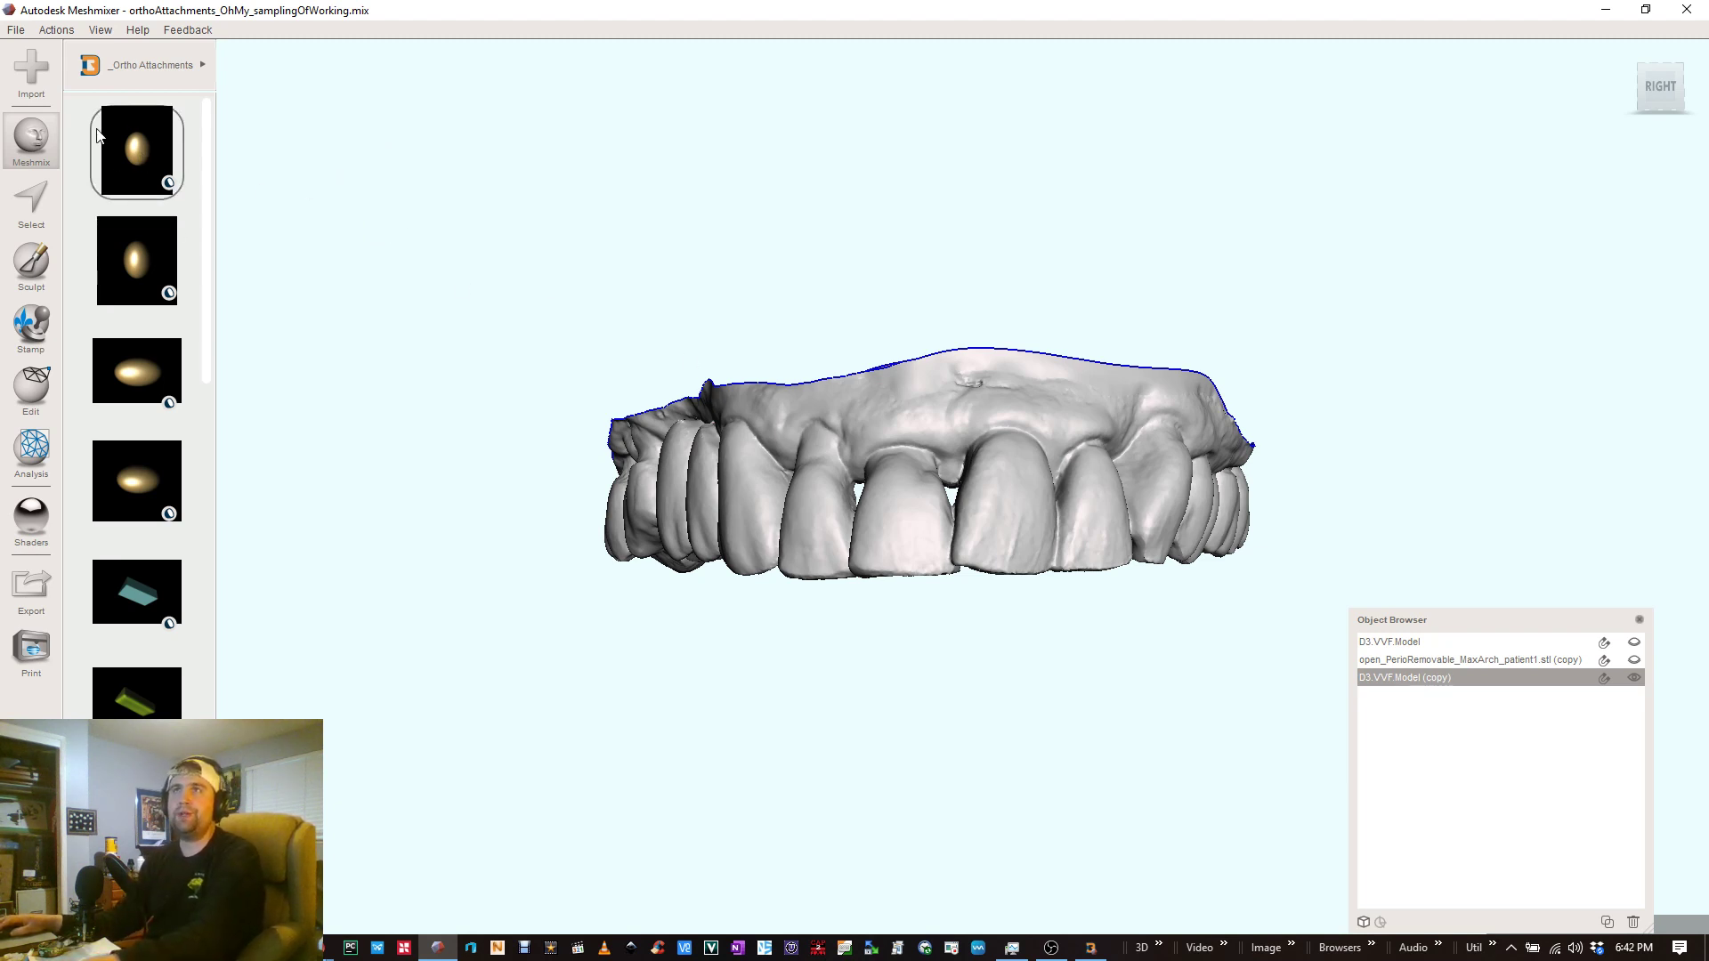
# - Place the first vertical ellipsoid ortho attachment on the central incisor, with size 0.0200 and the RotInvCoons type
pyautogui.moveTo(152, 141); pyautogui.dragTo(1041, 510)
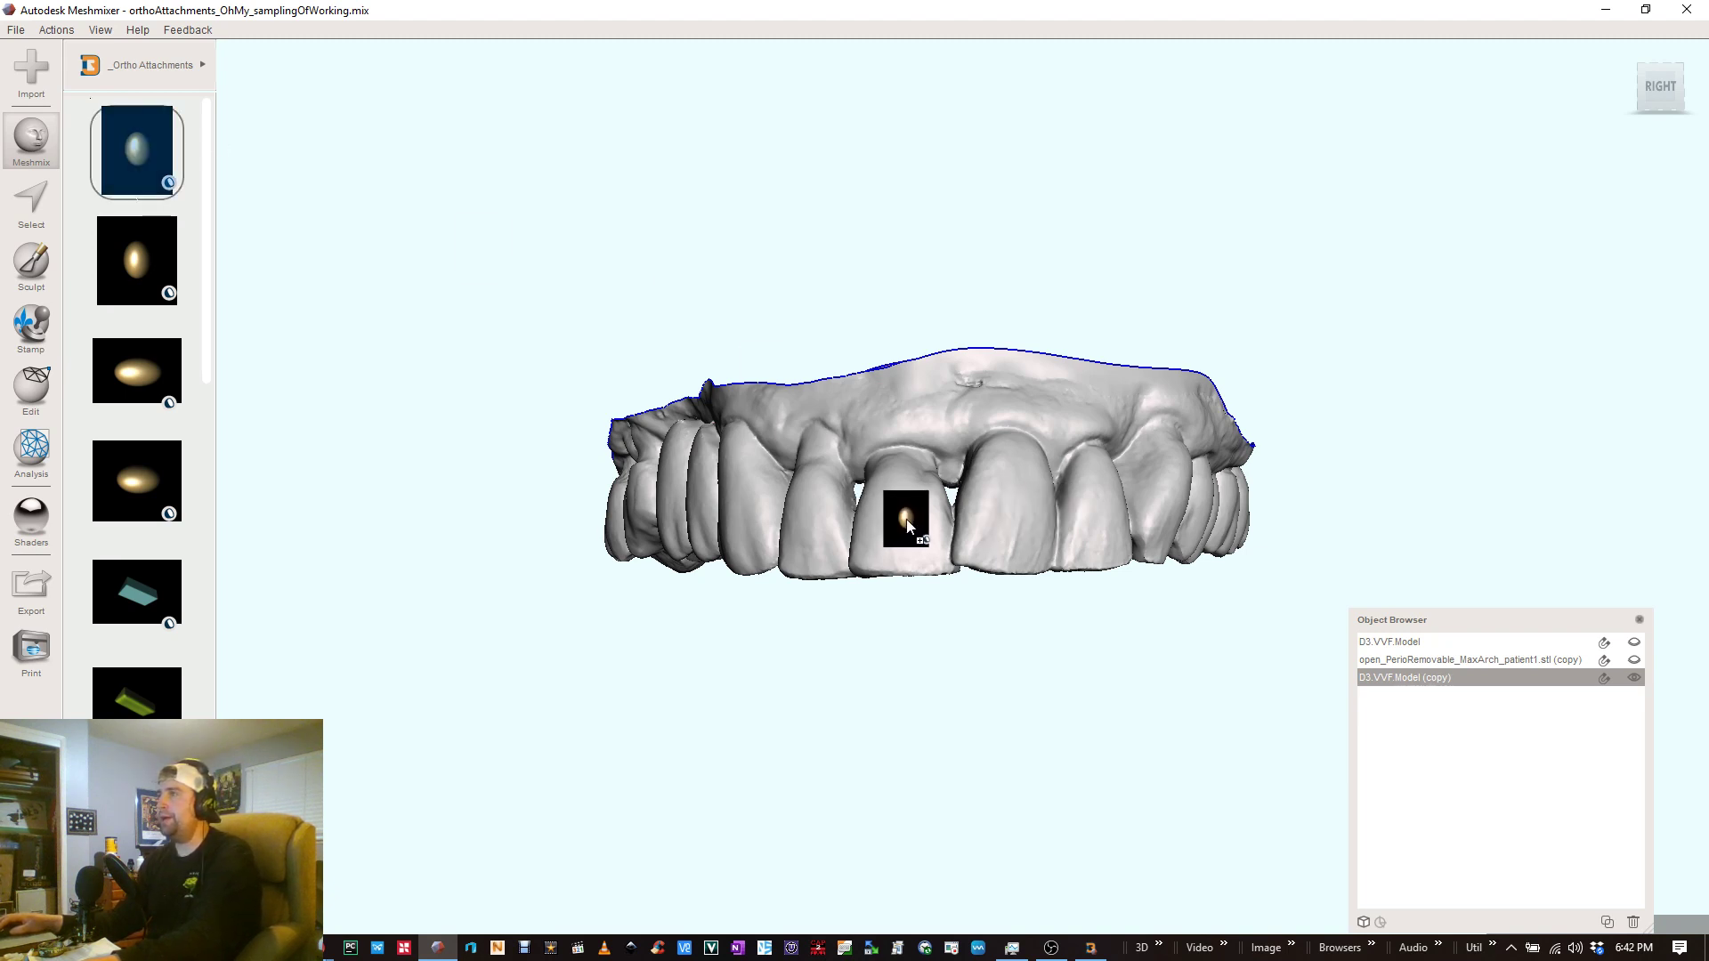
pyautogui.moveTo(908, 520); pyautogui.dragTo(906, 522)
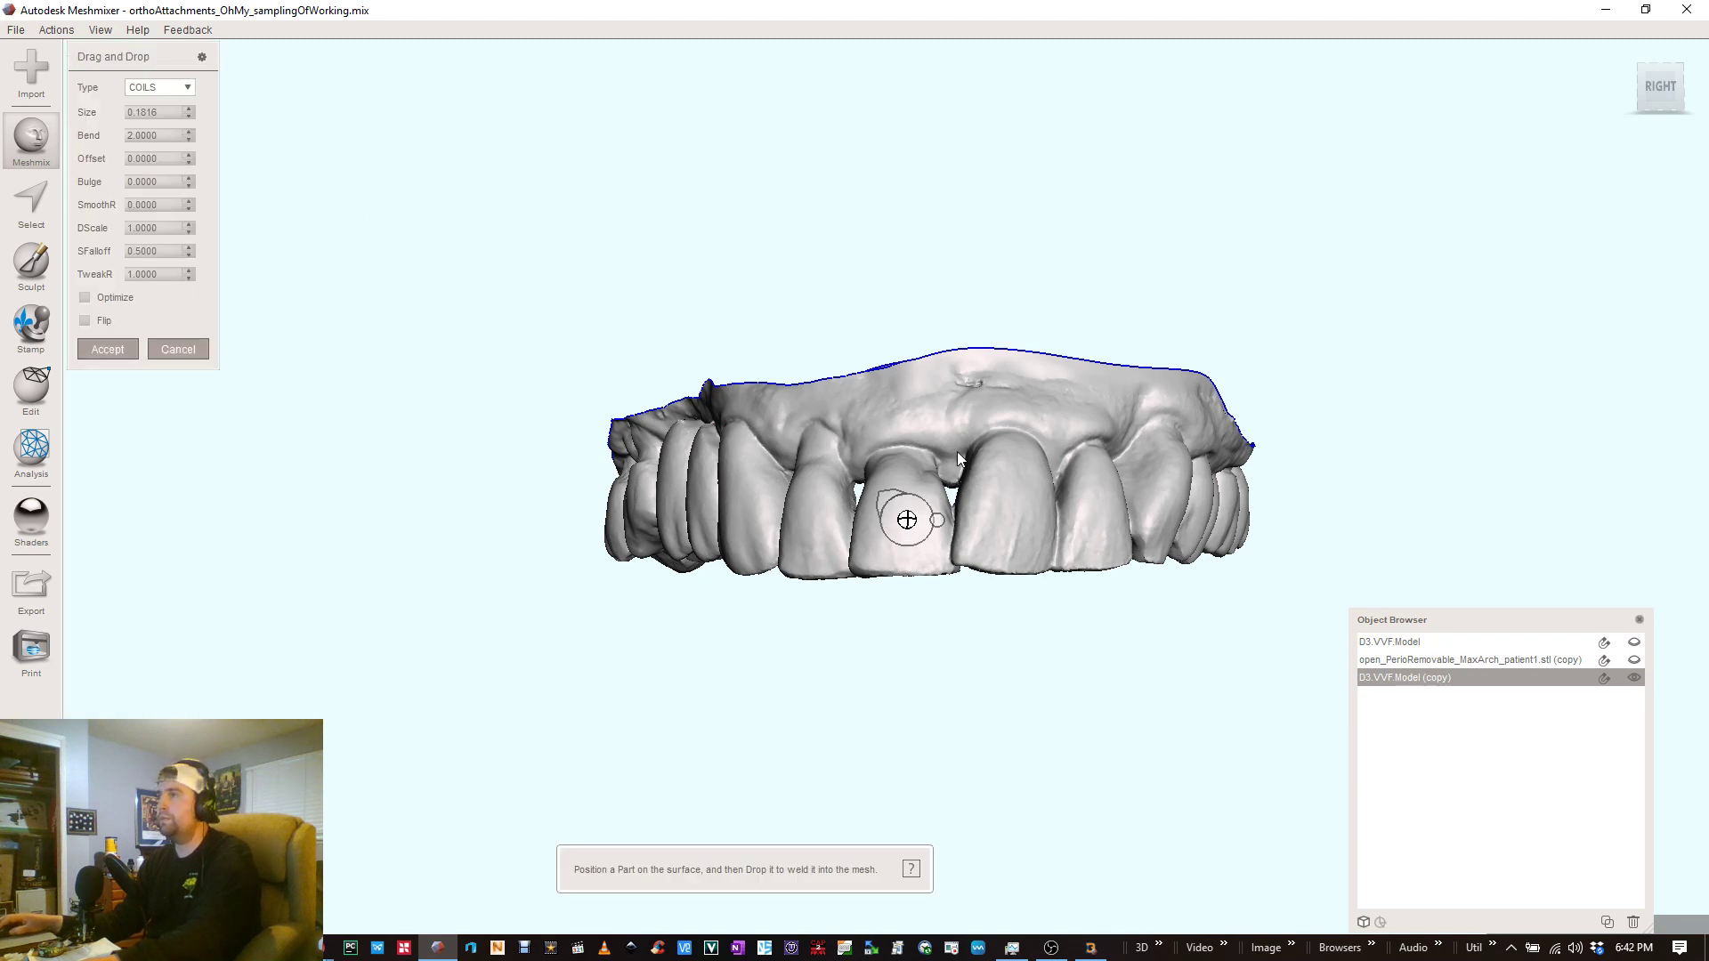
pyautogui.doubleClick(151, 112)
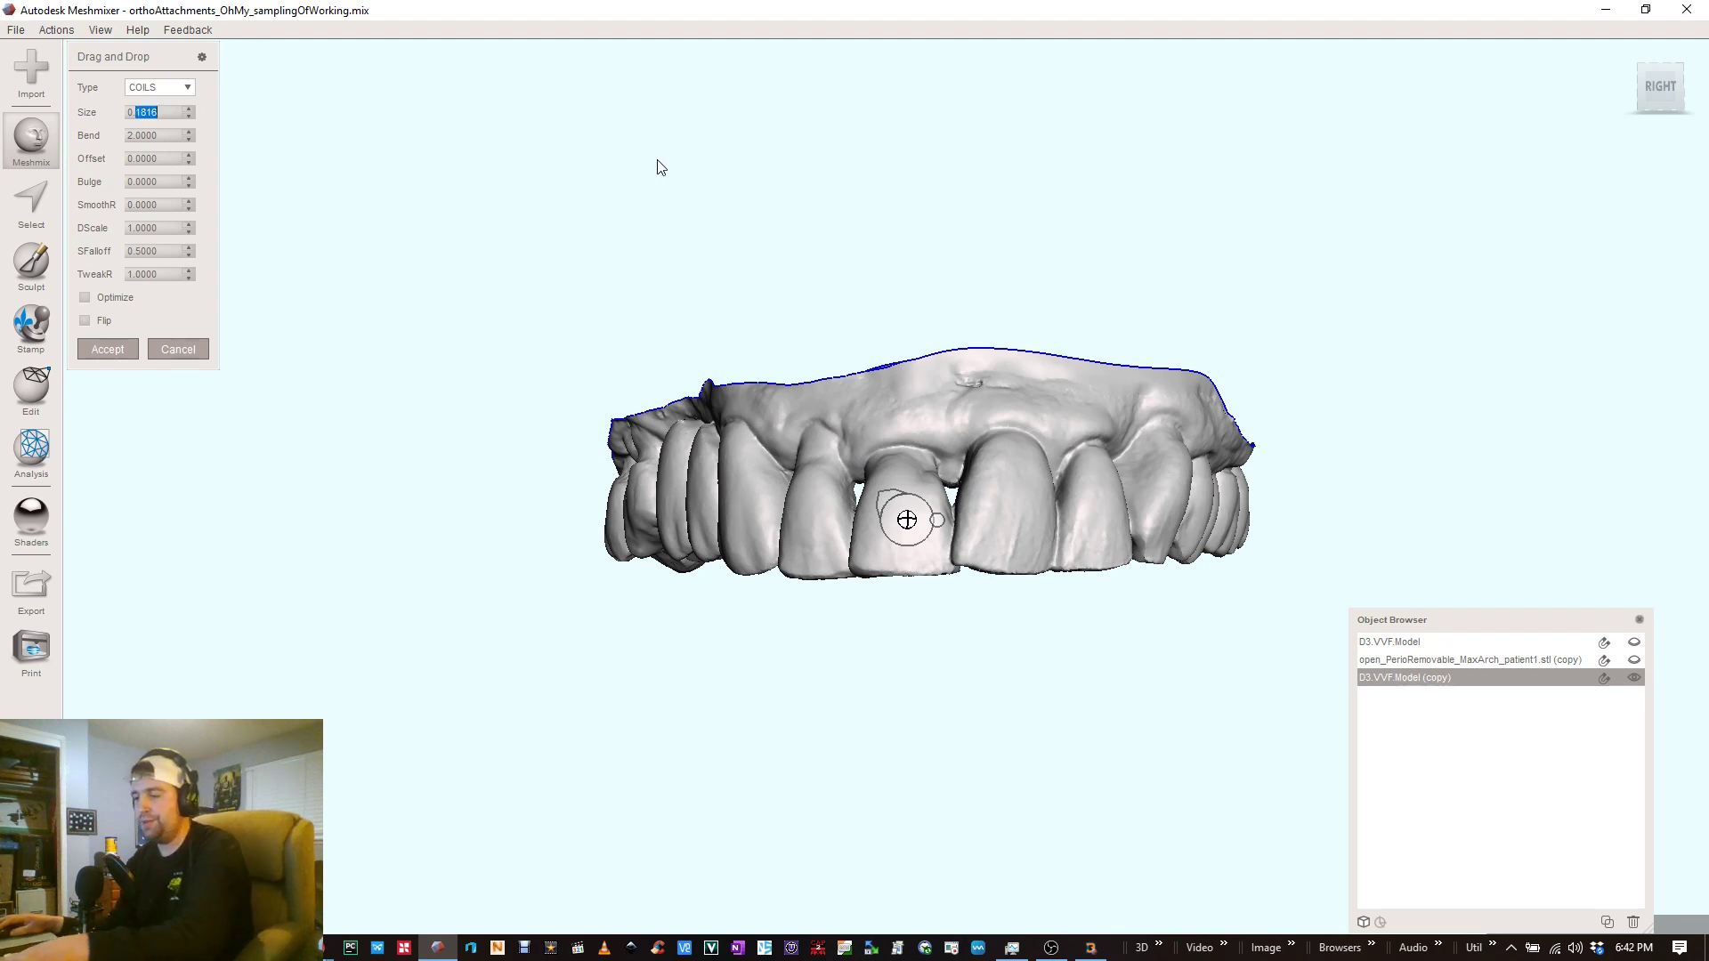
pyautogui.write('0200')
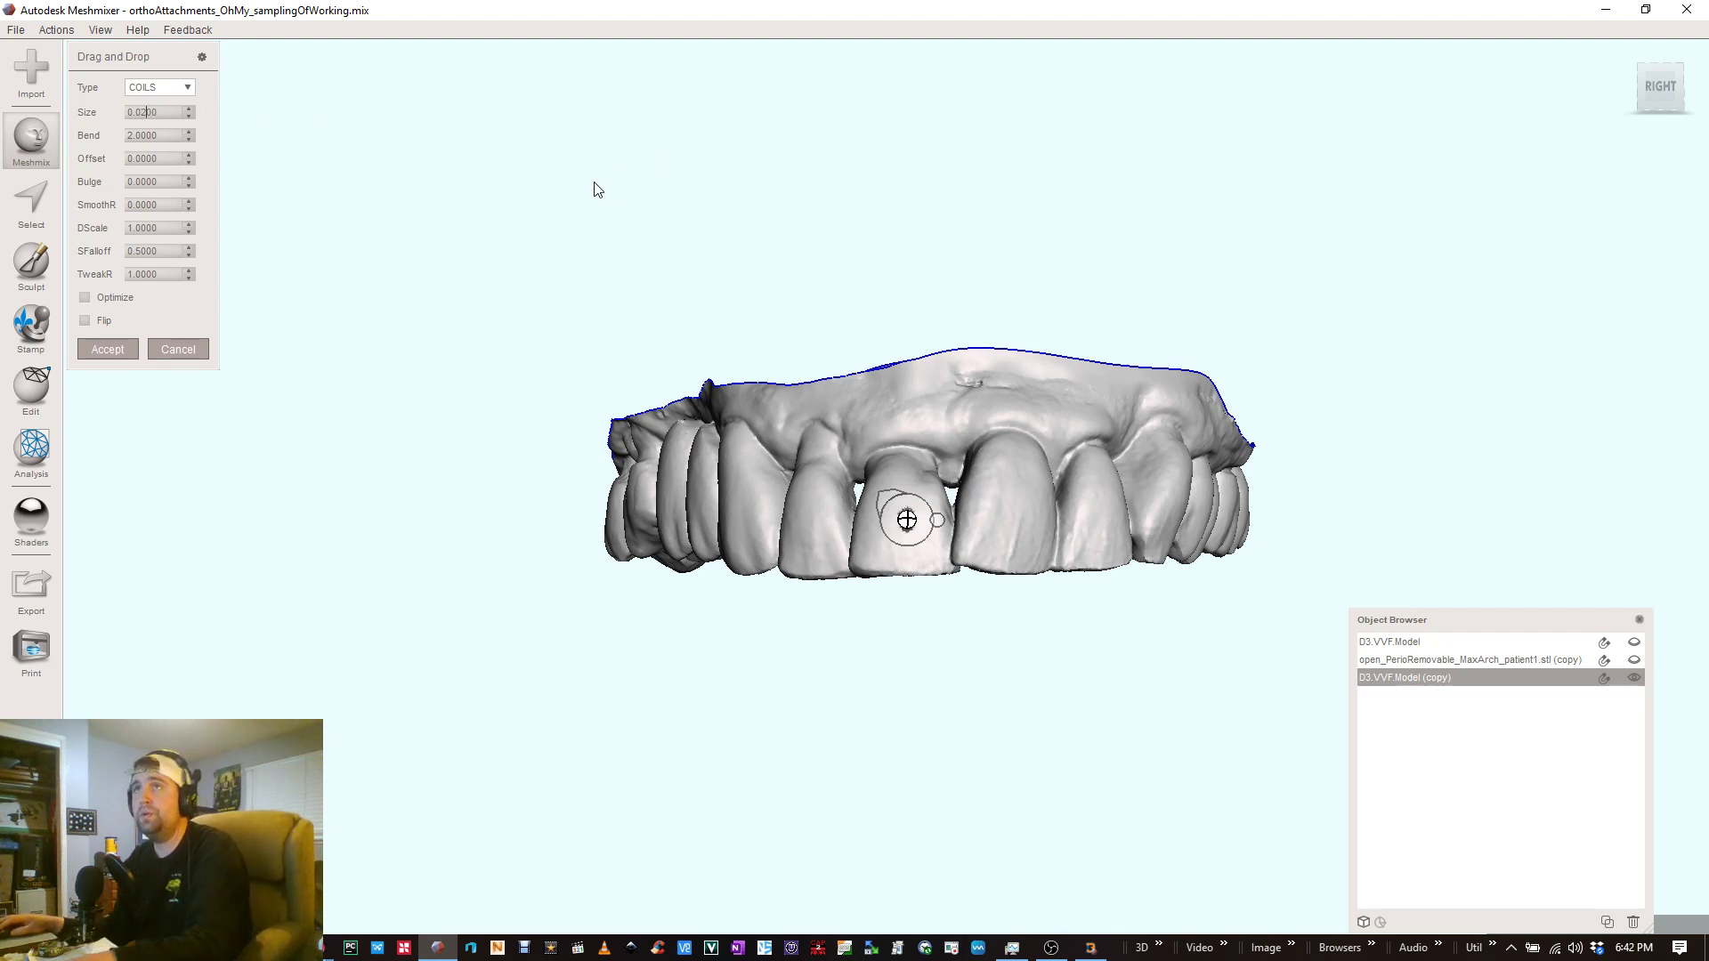
pyautogui.click(184, 89)
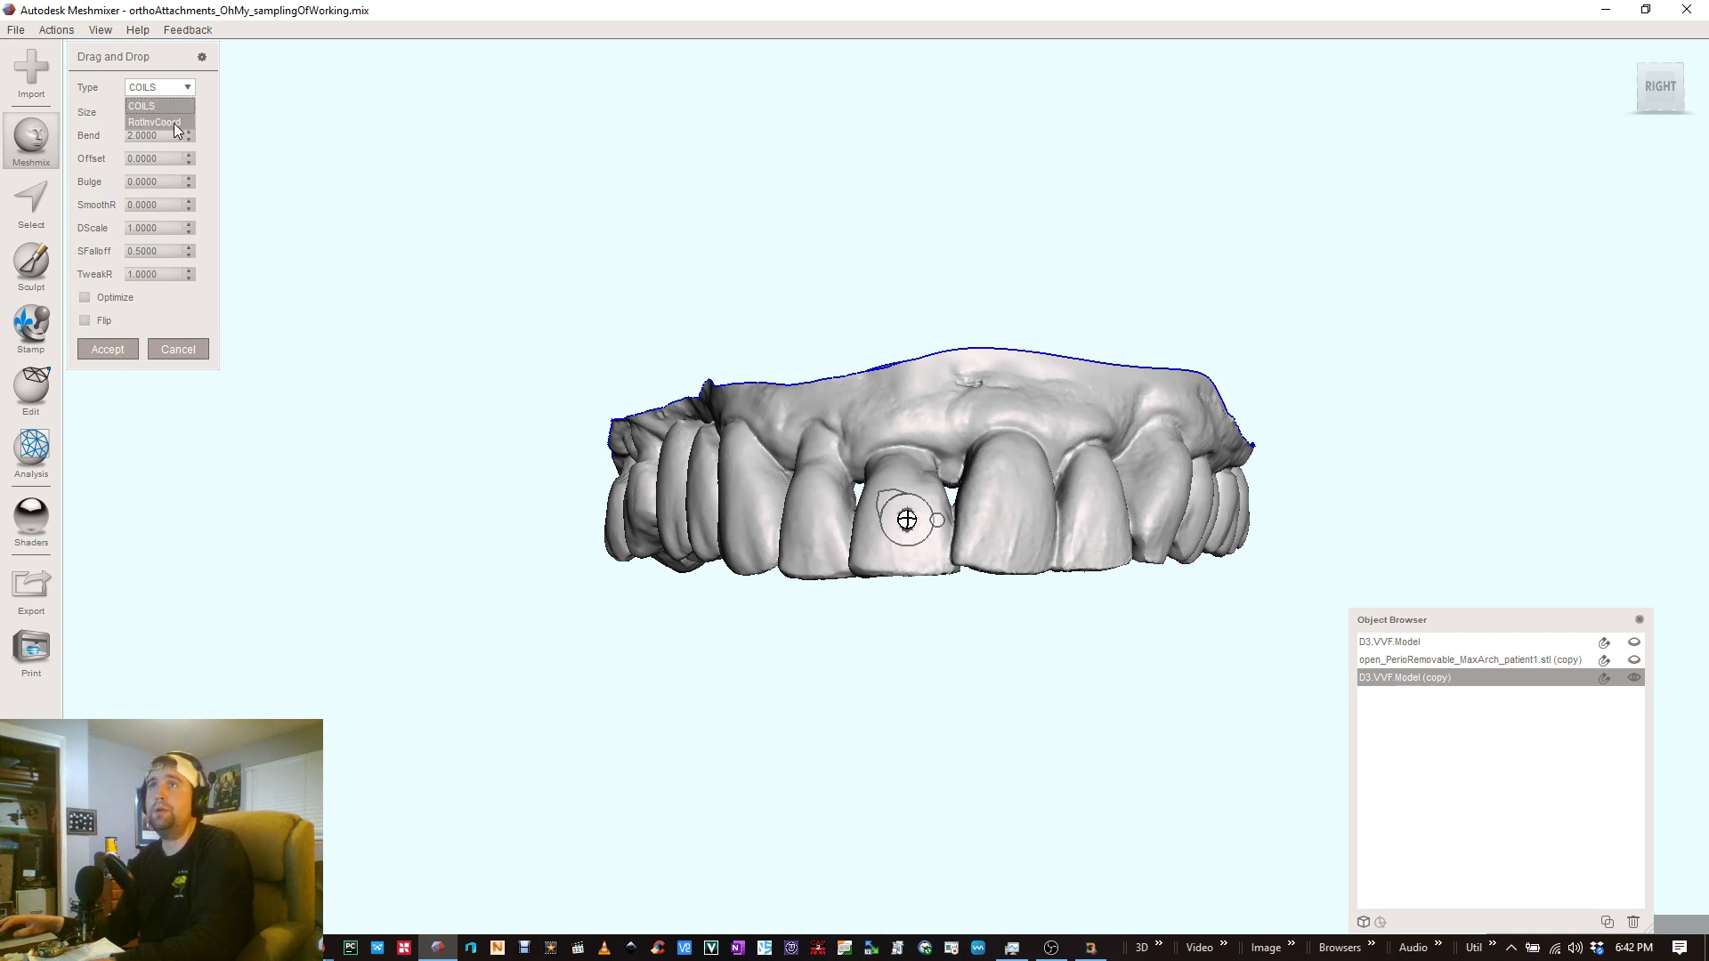
pyautogui.click(173, 123)
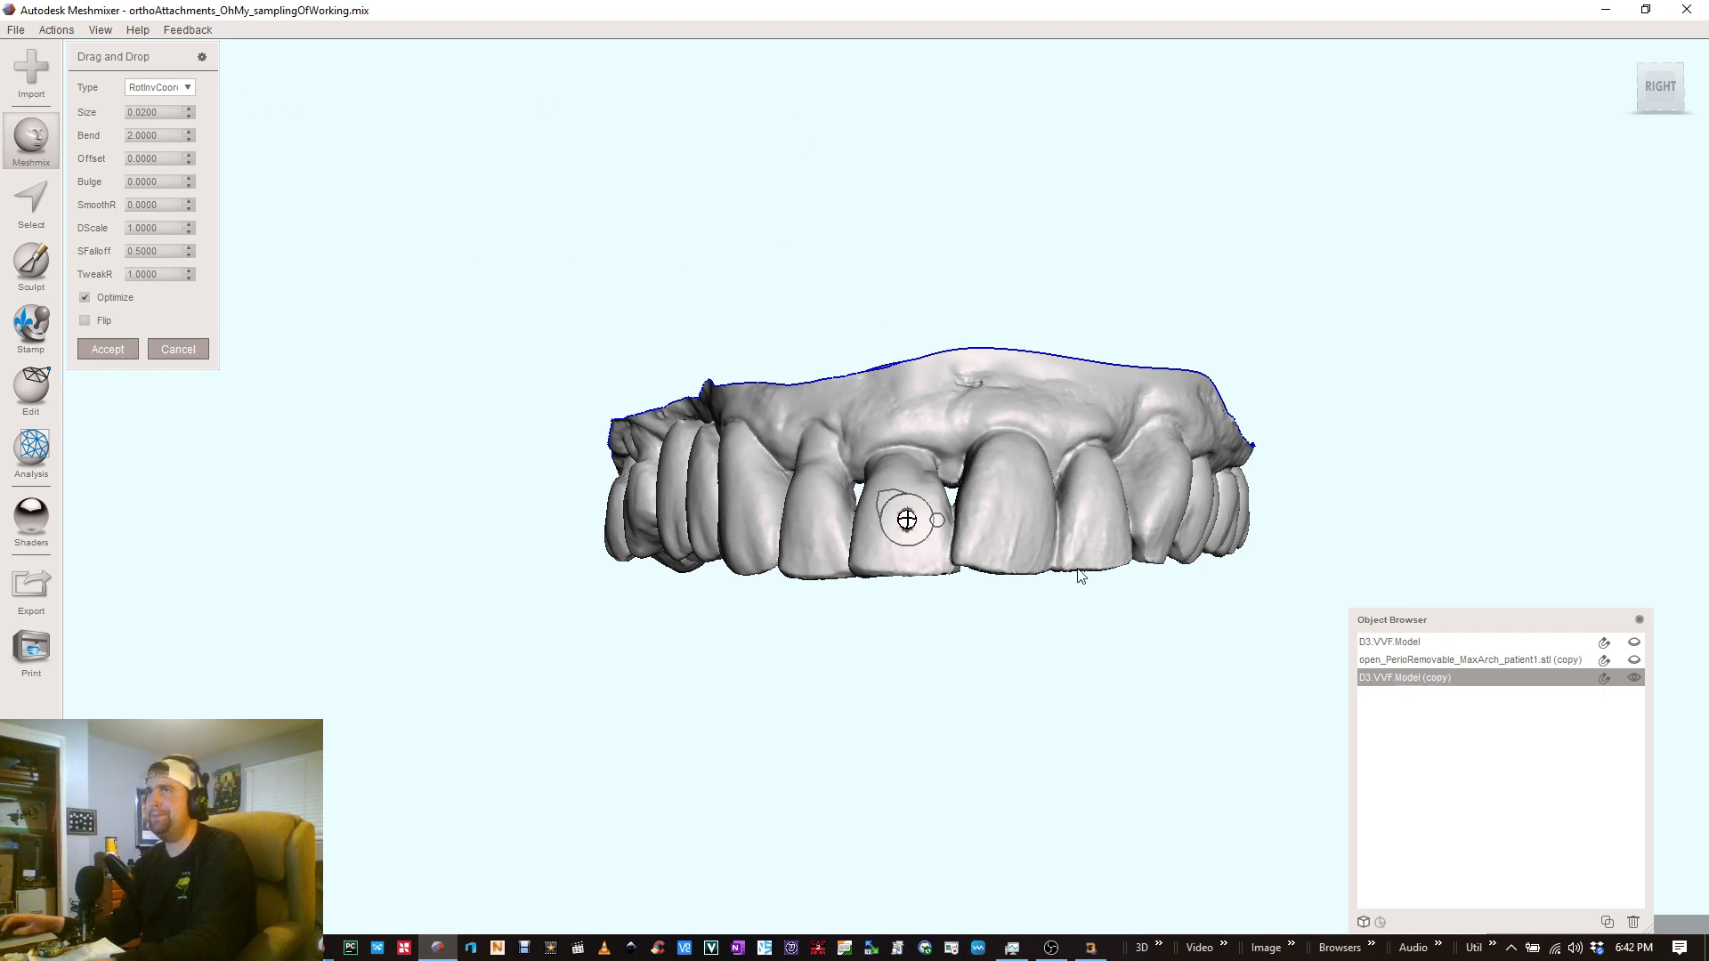
# - Enlarge the ellipsoid attachment to a size of about 0.044 and shift it toward the central incisor's distal edge
pyautogui.scroll(5, 890, 498)
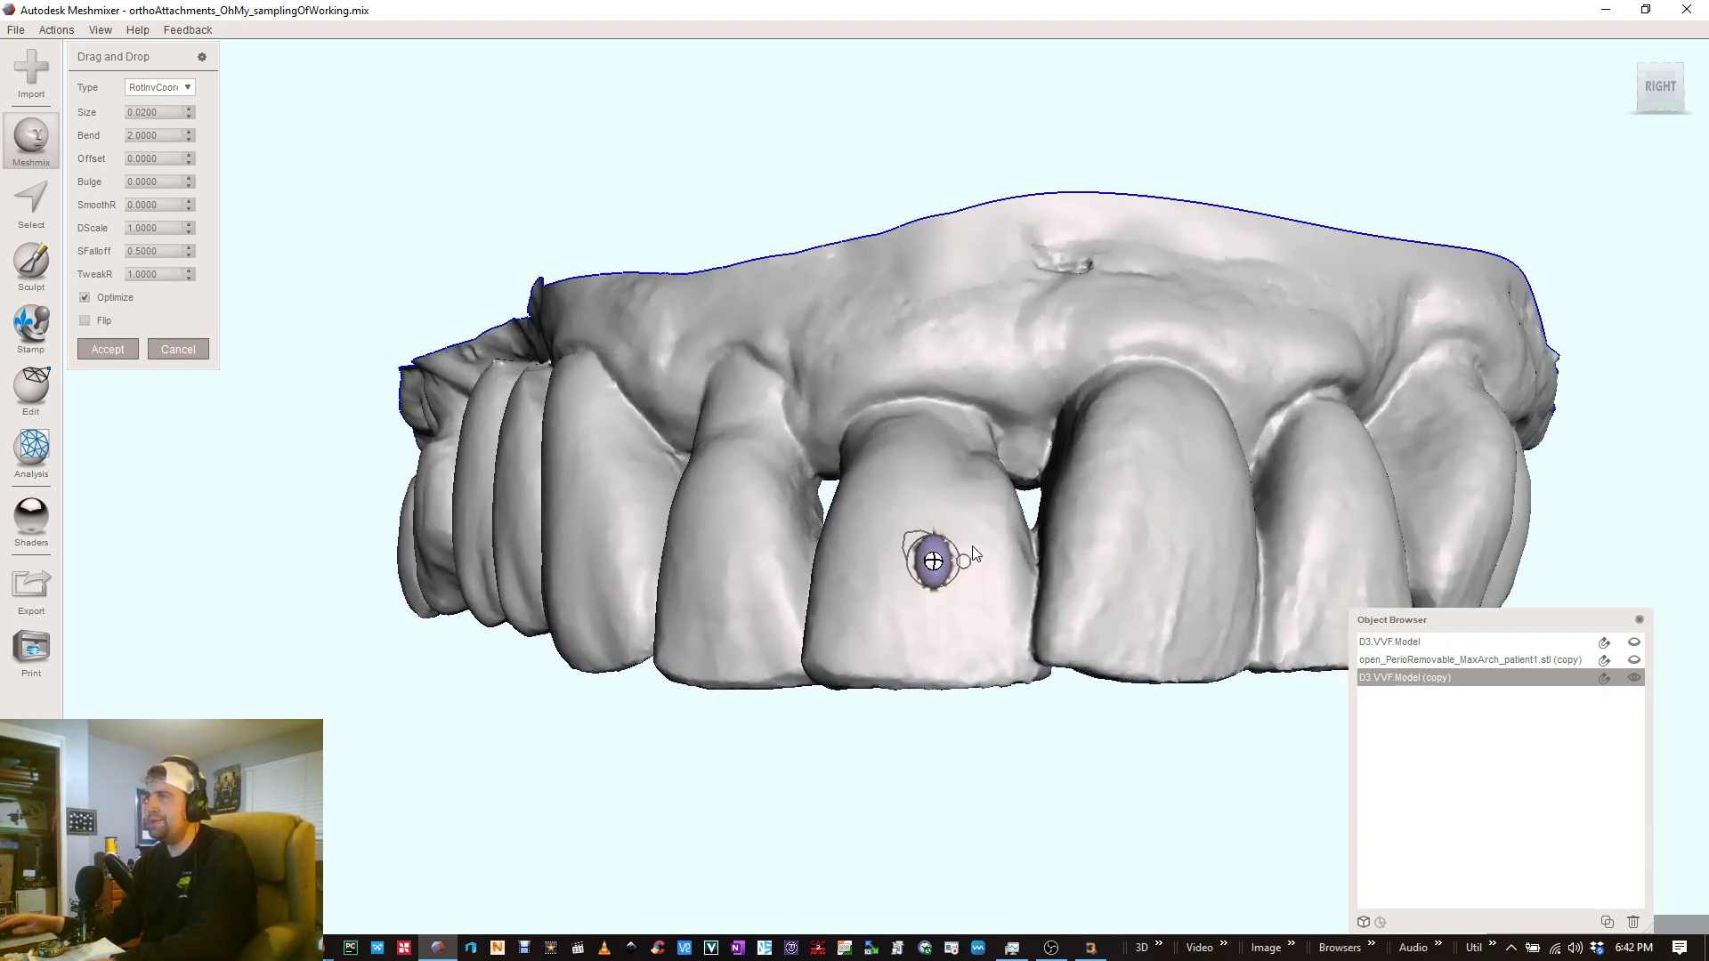
pyautogui.moveTo(1023, 532)
pyautogui.mouseDown(button='right')
pyautogui.moveTo(1050, 570)
pyautogui.moveTo(1011, 542)
pyautogui.mouseUp(button='right')
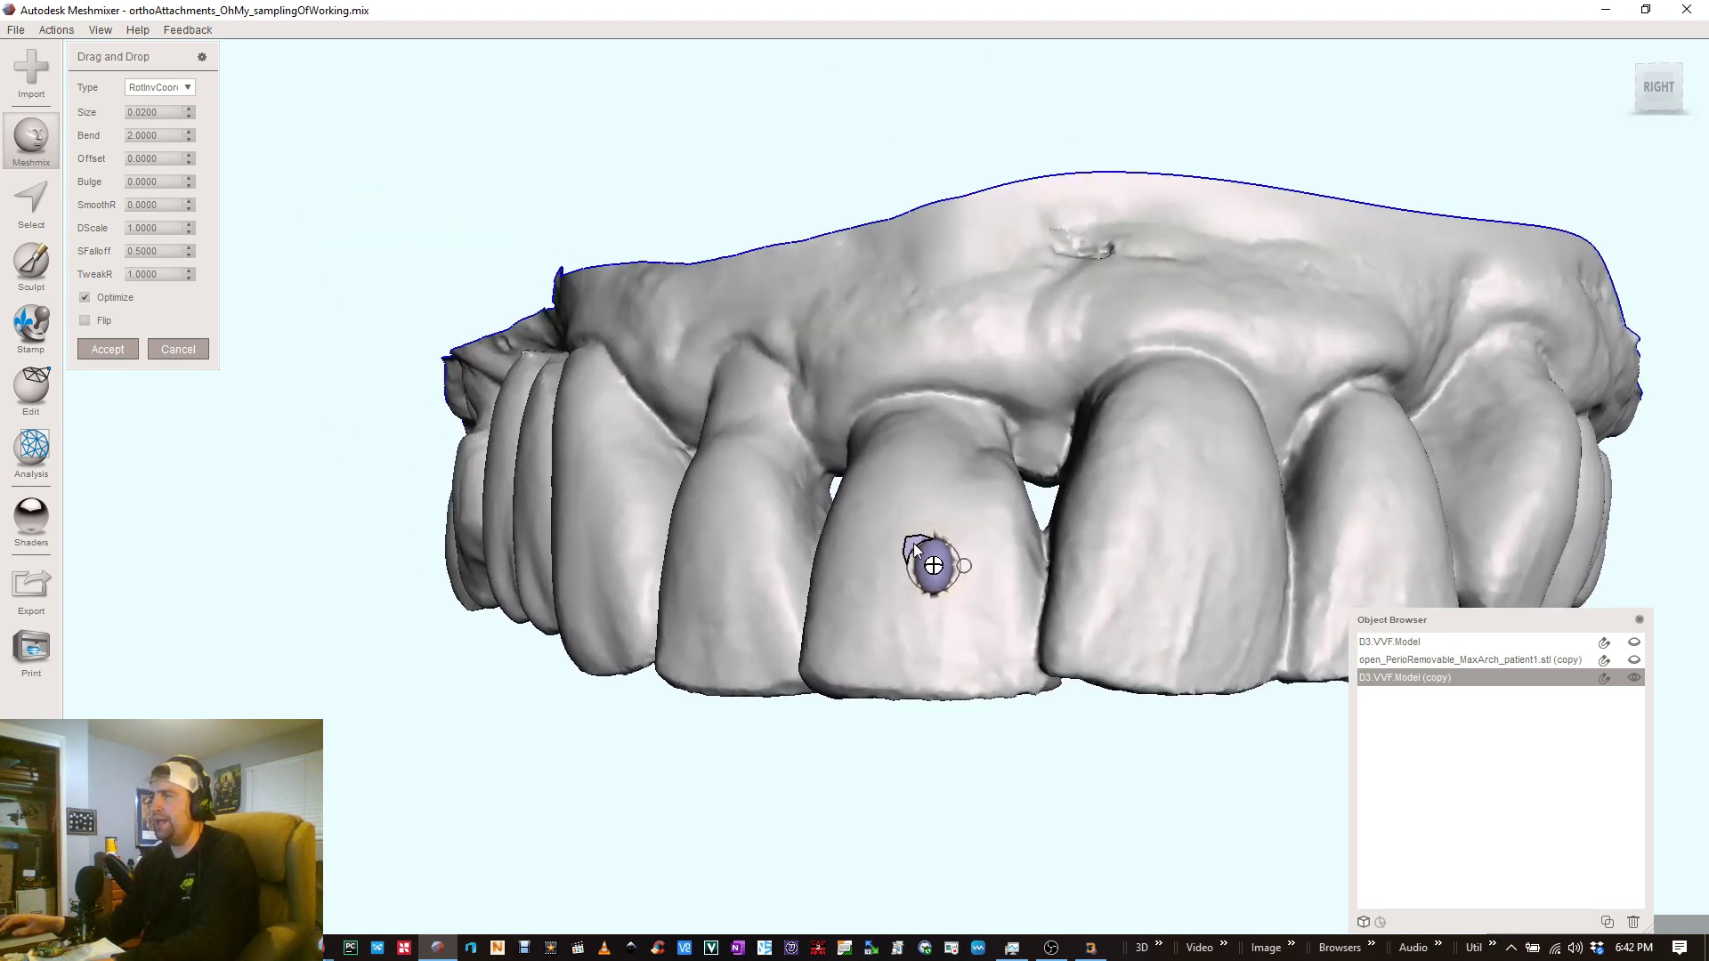
pyautogui.moveTo(908, 538); pyautogui.dragTo(931, 488)
pyautogui.moveTo(931, 483); pyautogui.dragTo(934, 553, button='right')
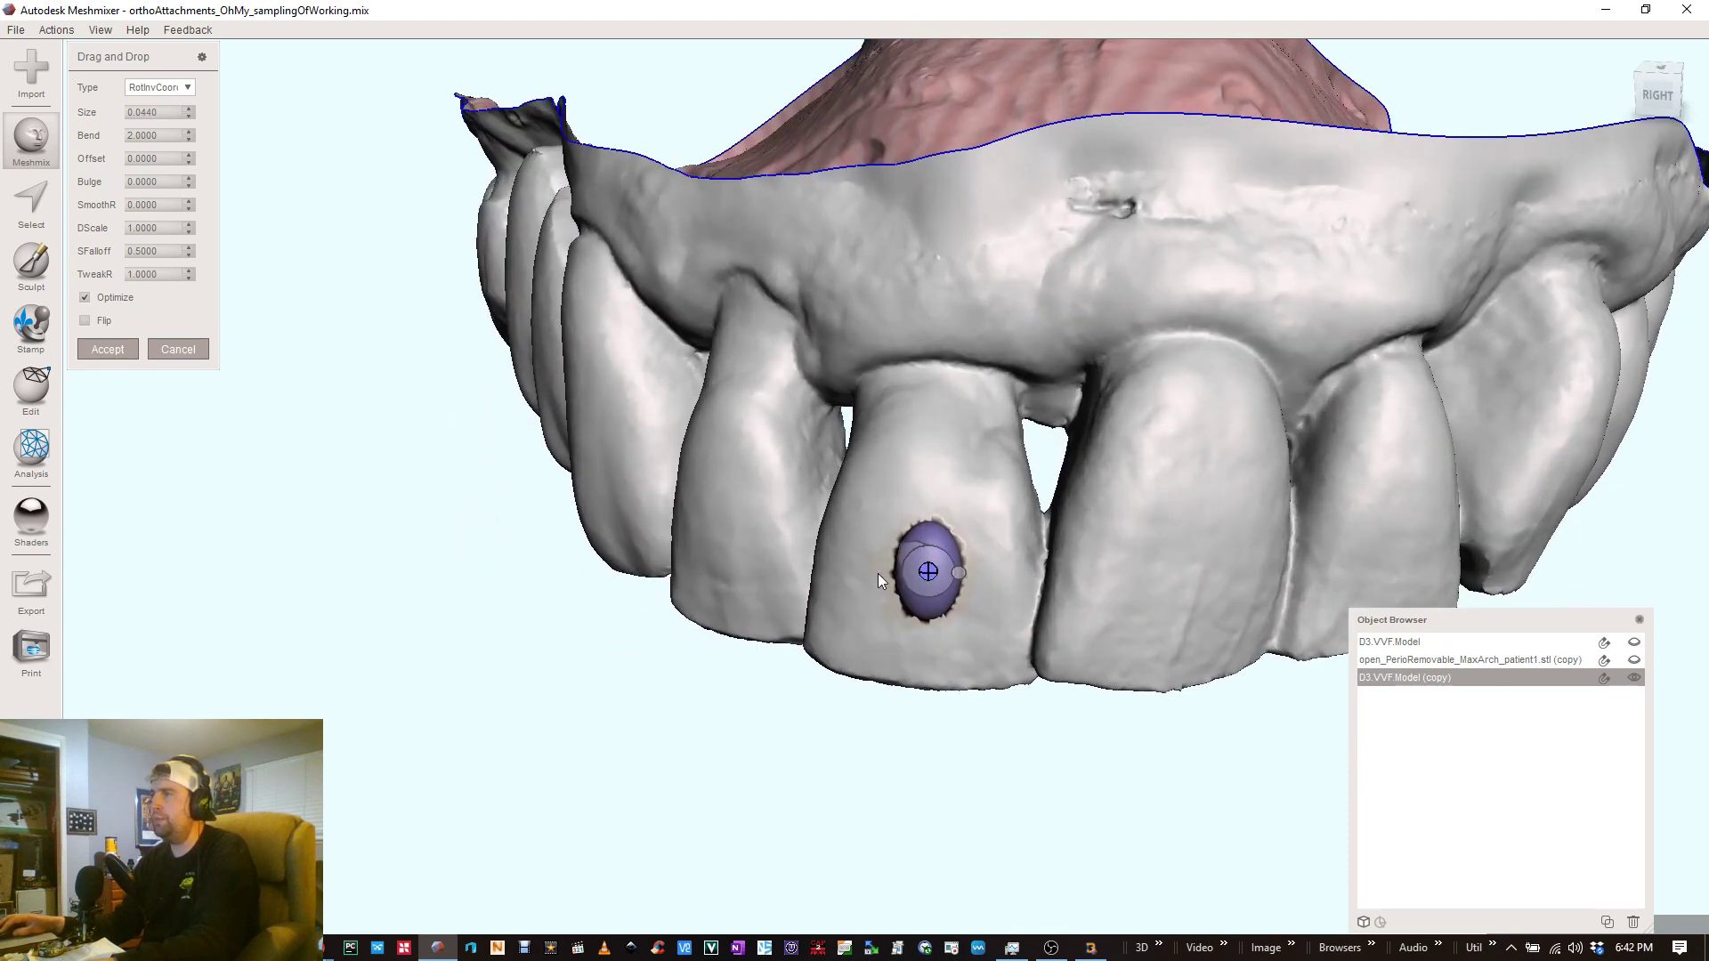
pyautogui.moveTo(916, 559); pyautogui.dragTo(782, 526, button='right')
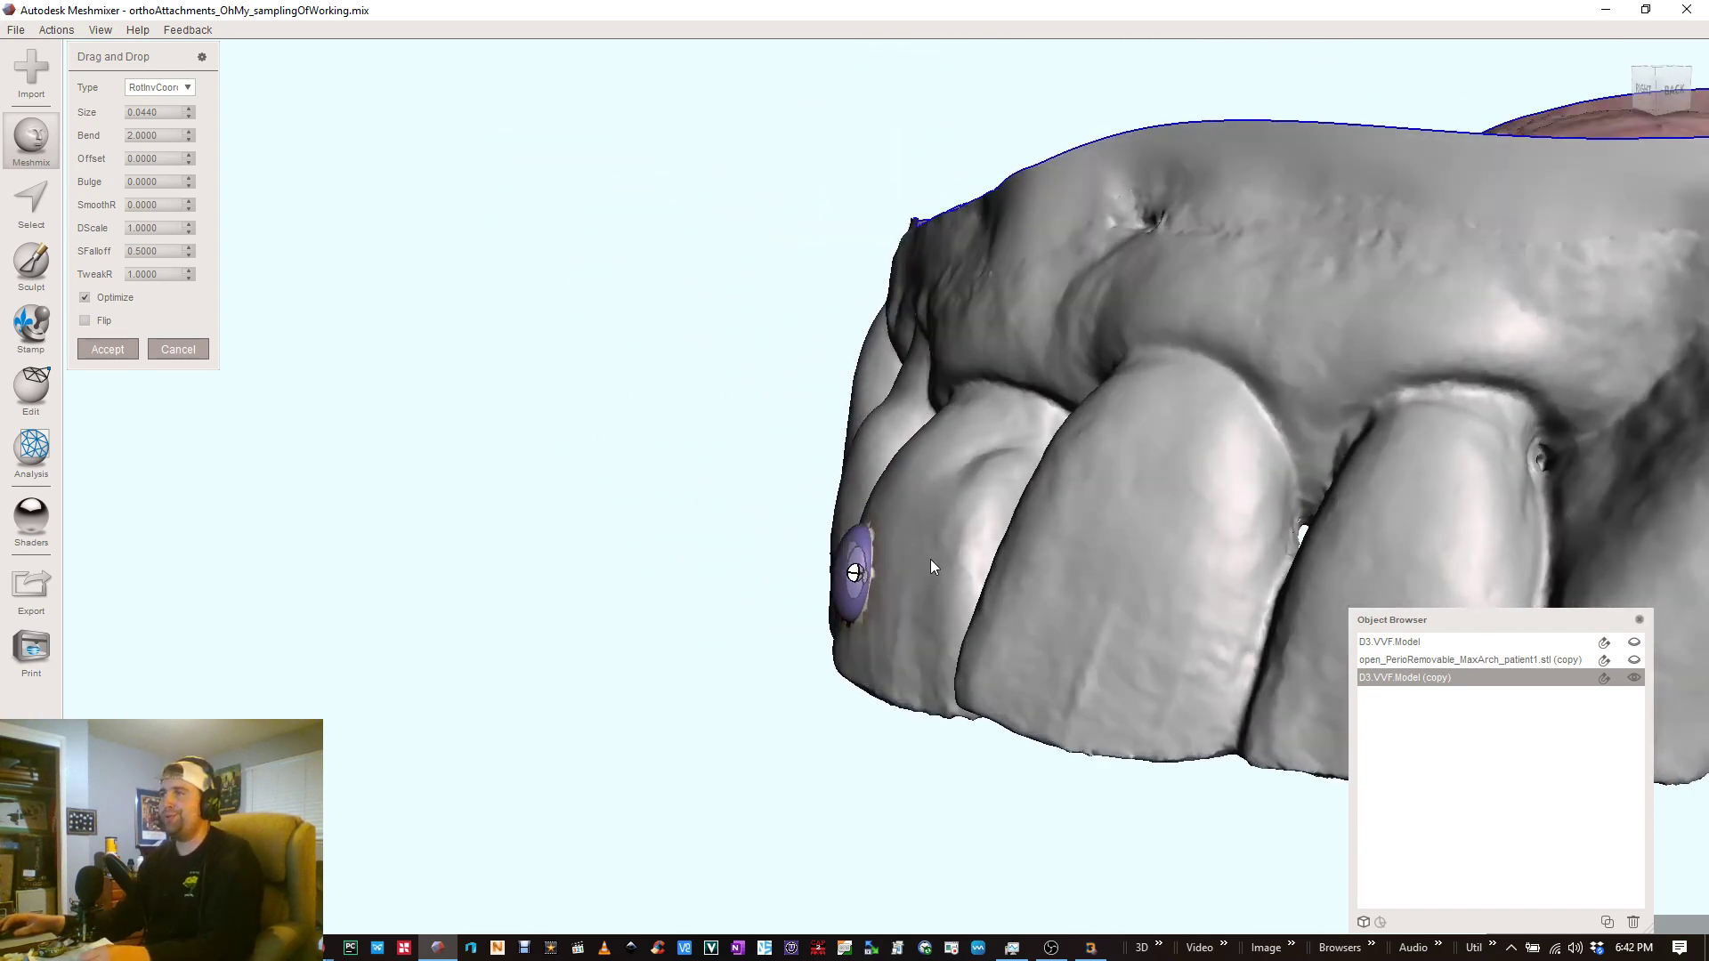
pyautogui.moveTo(952, 568); pyautogui.dragTo(1143, 594, button='right')
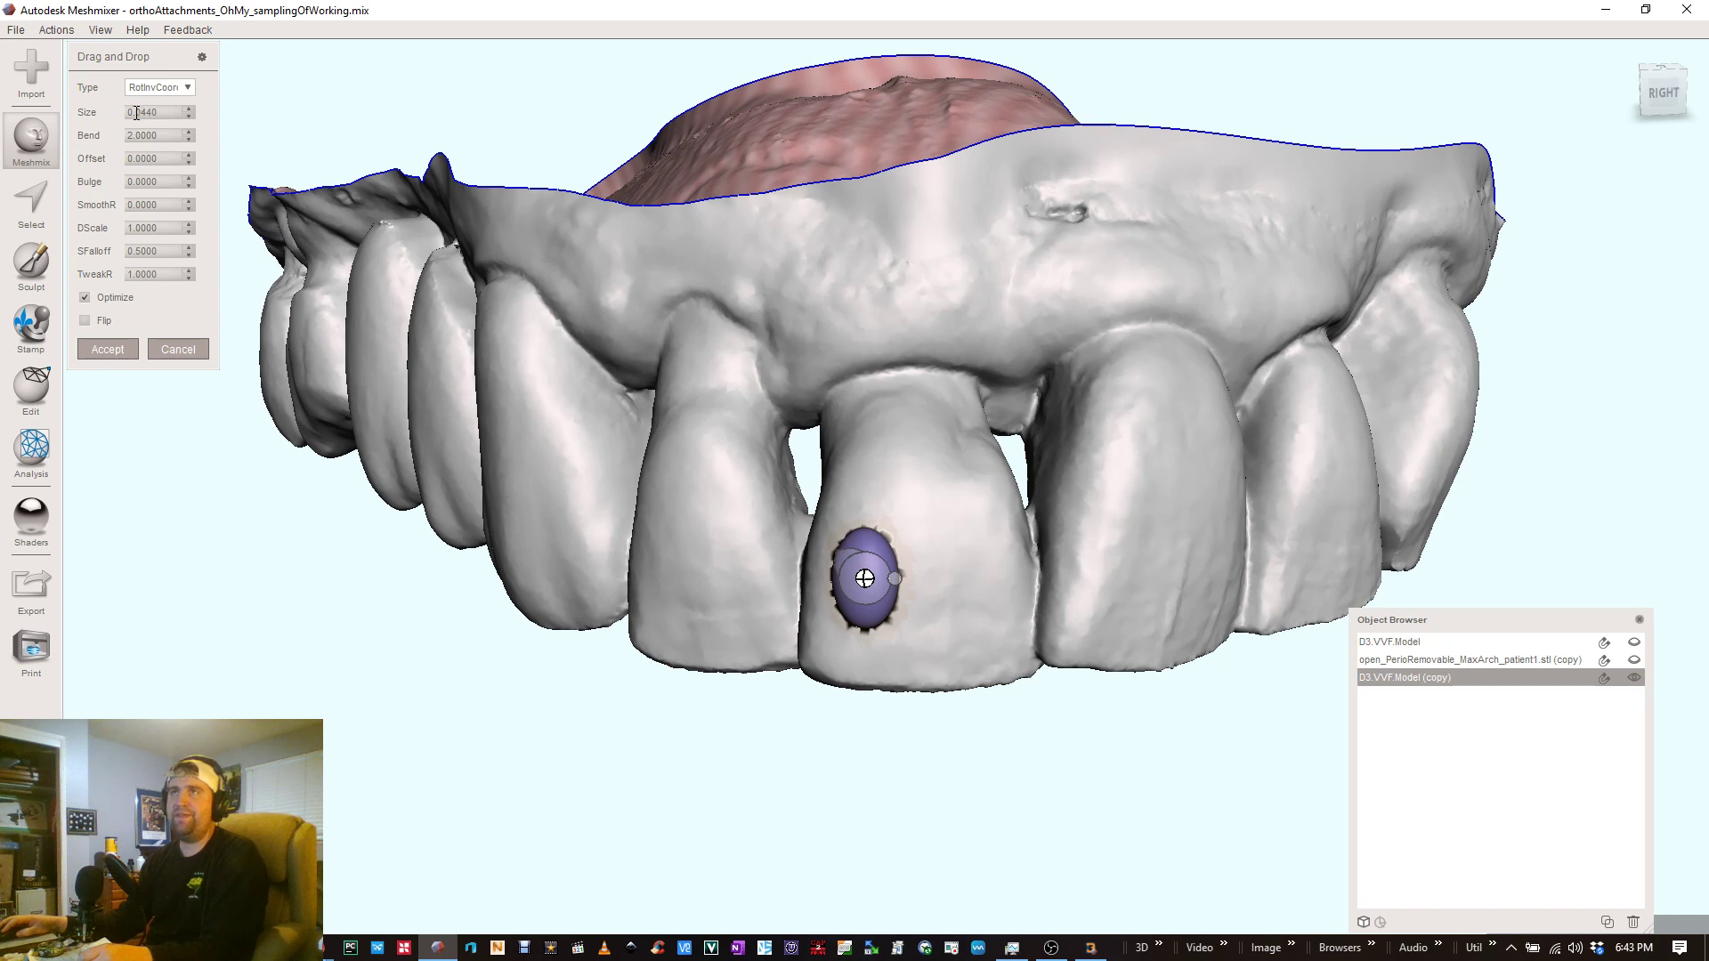
# - Try a size of 0.1 for the ellipsoid attachment and settle on 0.07
pyautogui.moveTo(137, 112); pyautogui.dragTo(153, 116)
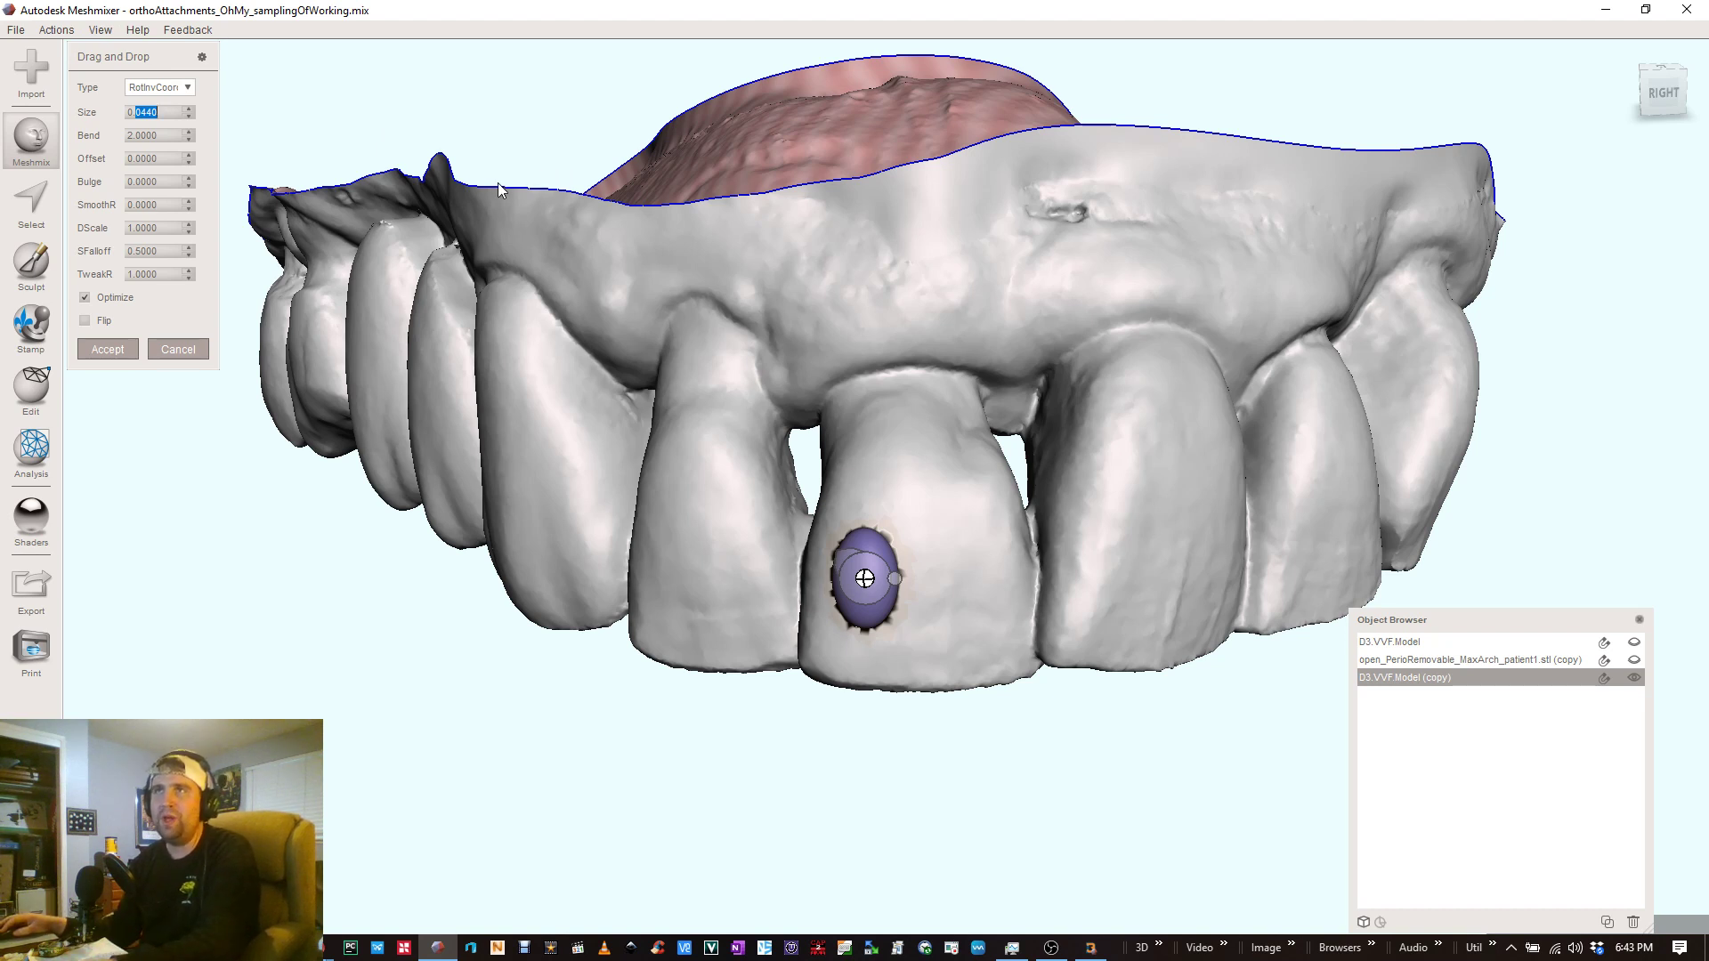
pyautogui.write('100')
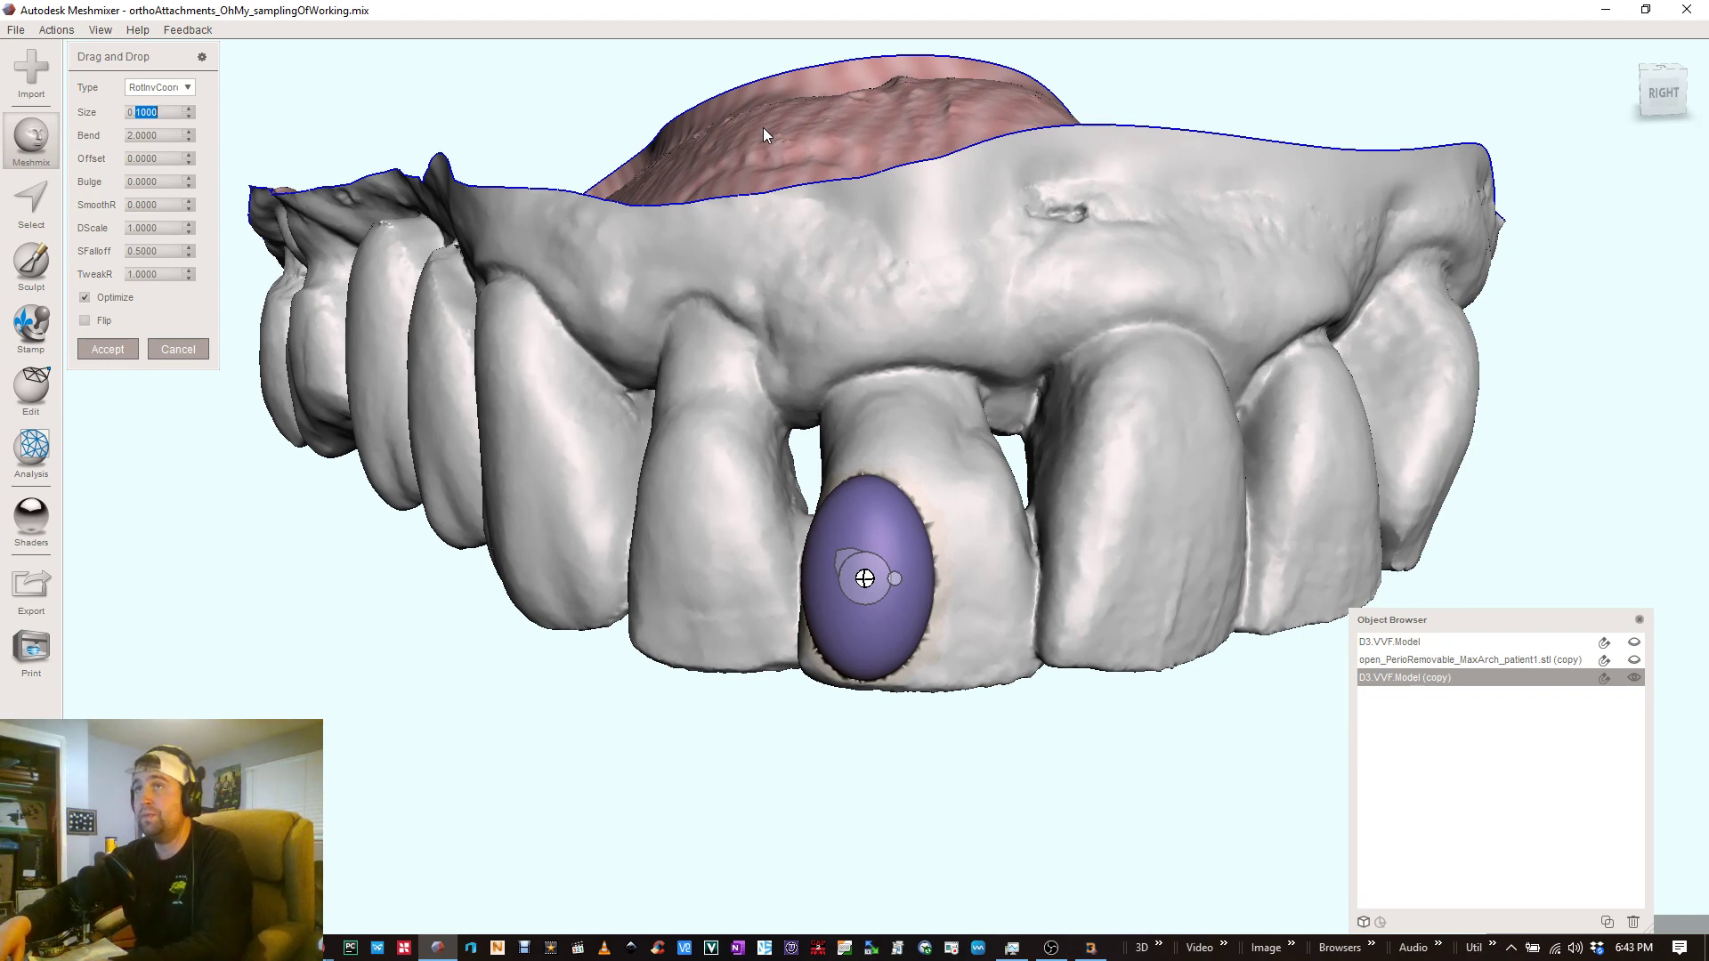
pyautogui.write('0.0')
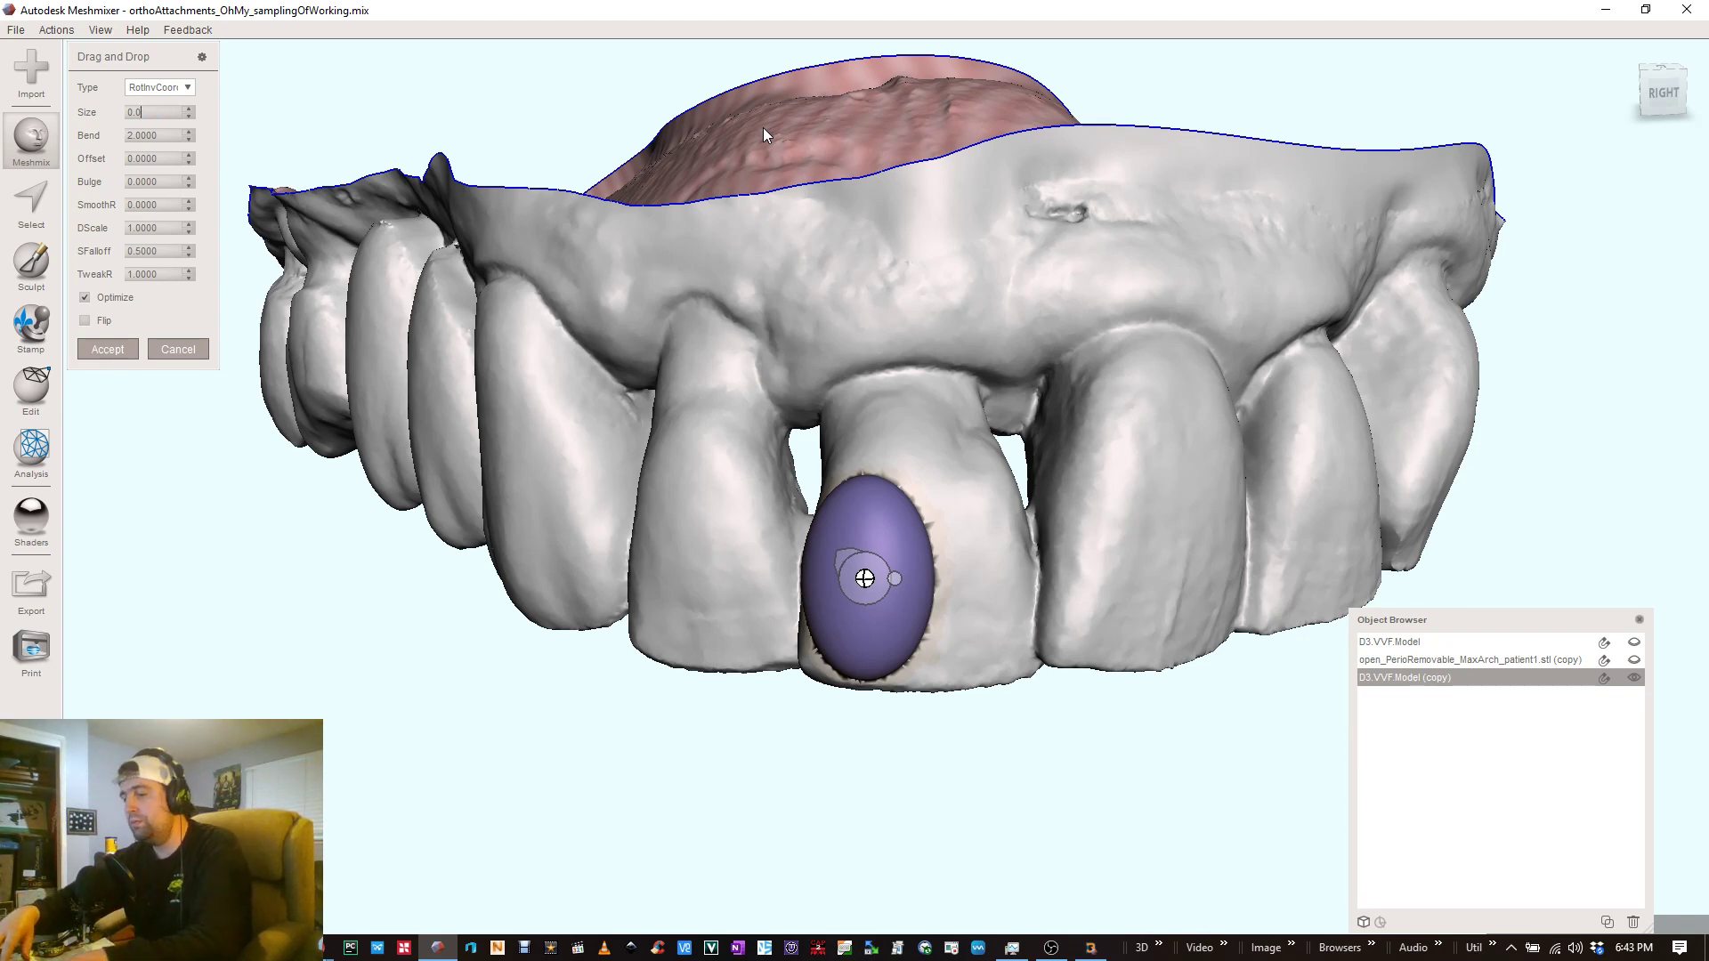
pyautogui.write('7')
pyautogui.press('Return')
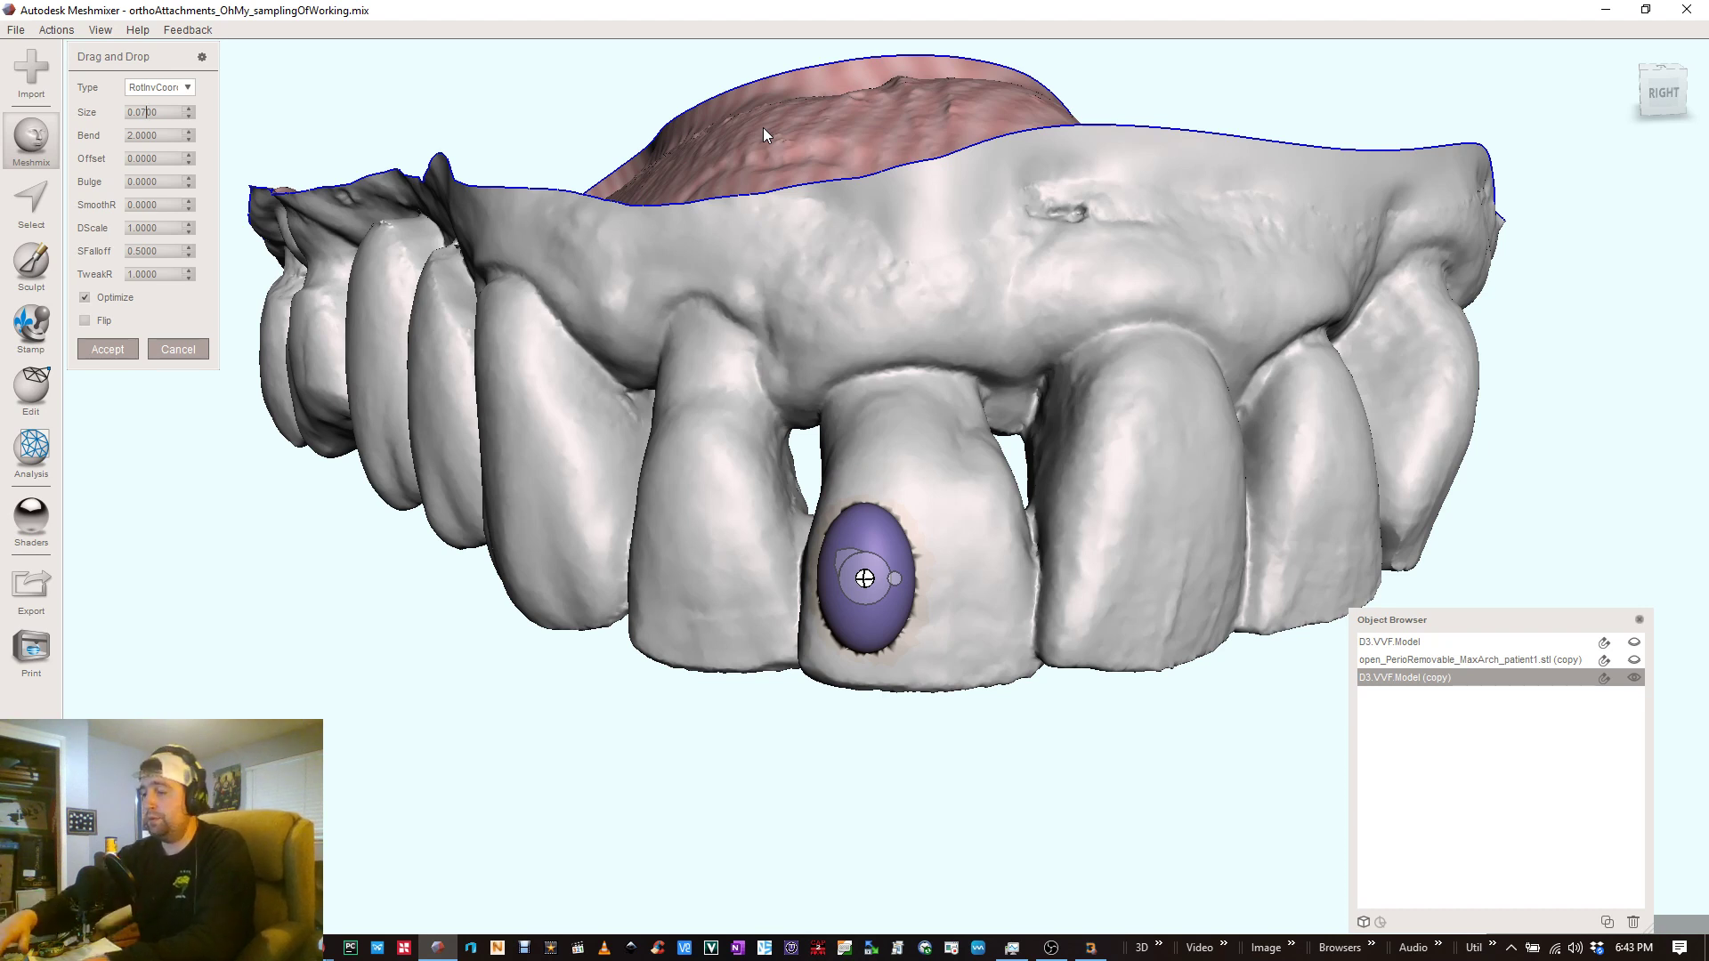
# - Try a size of 0.075 for the vertical ellipsoid attachment and settle on 0.05
pyautogui.write('5')
pyautogui.press('Return')
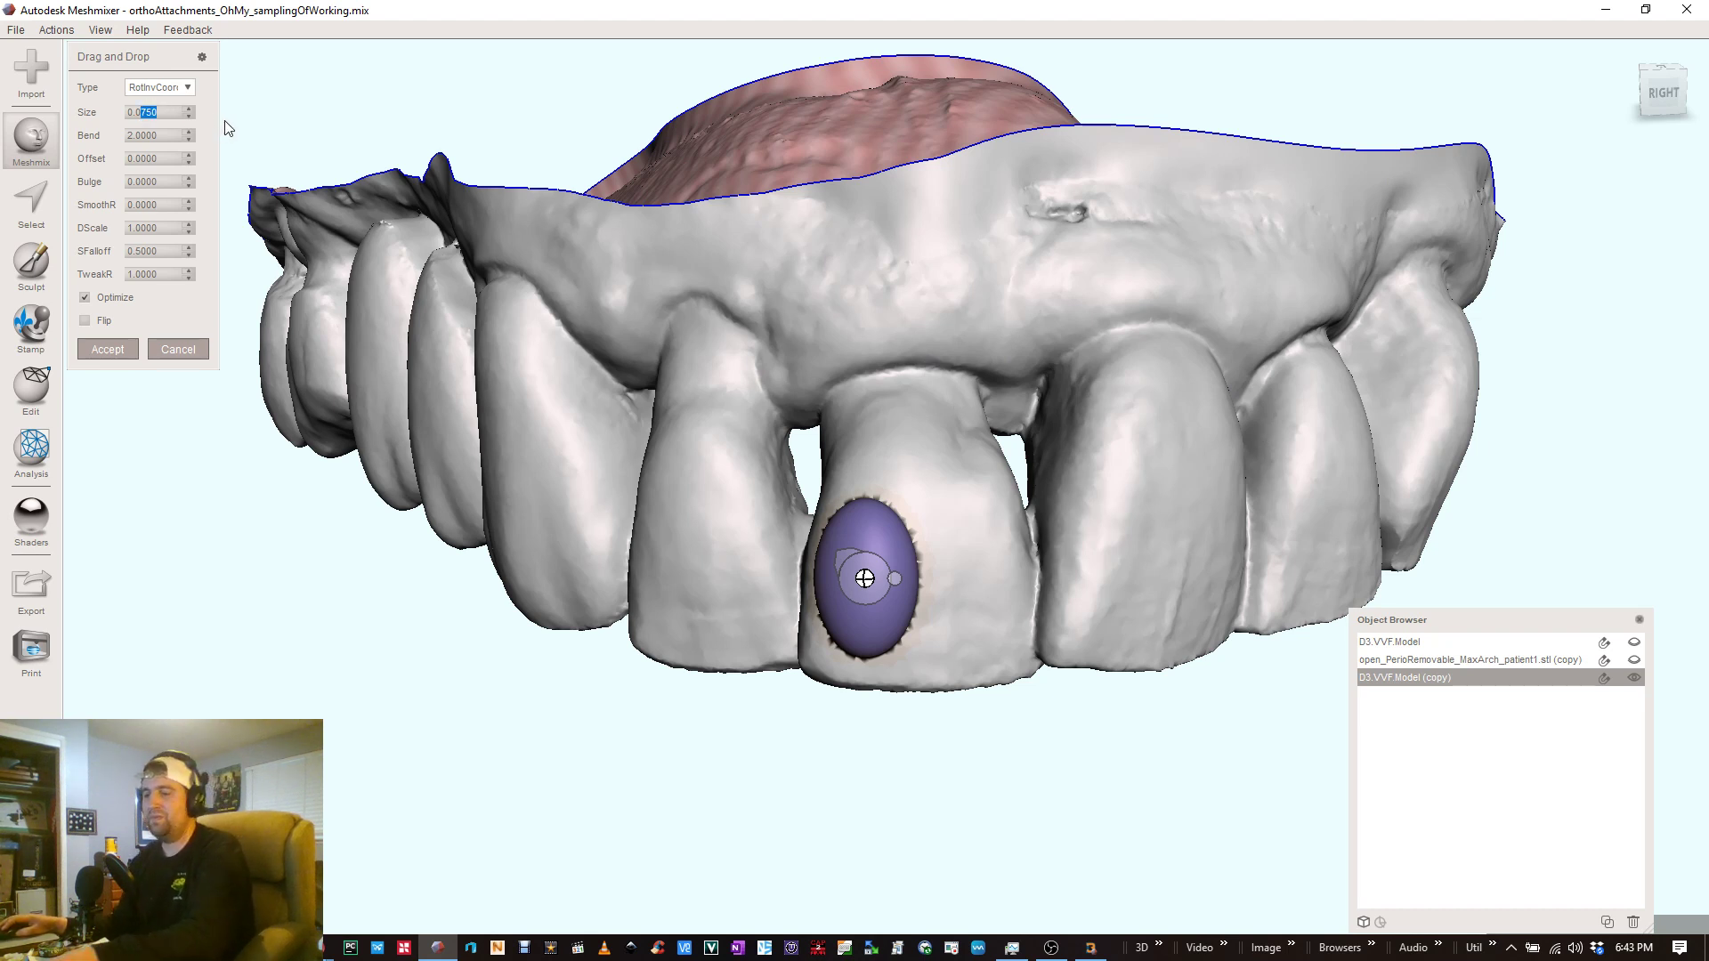
pyautogui.write('5')
pyautogui.press('Return')
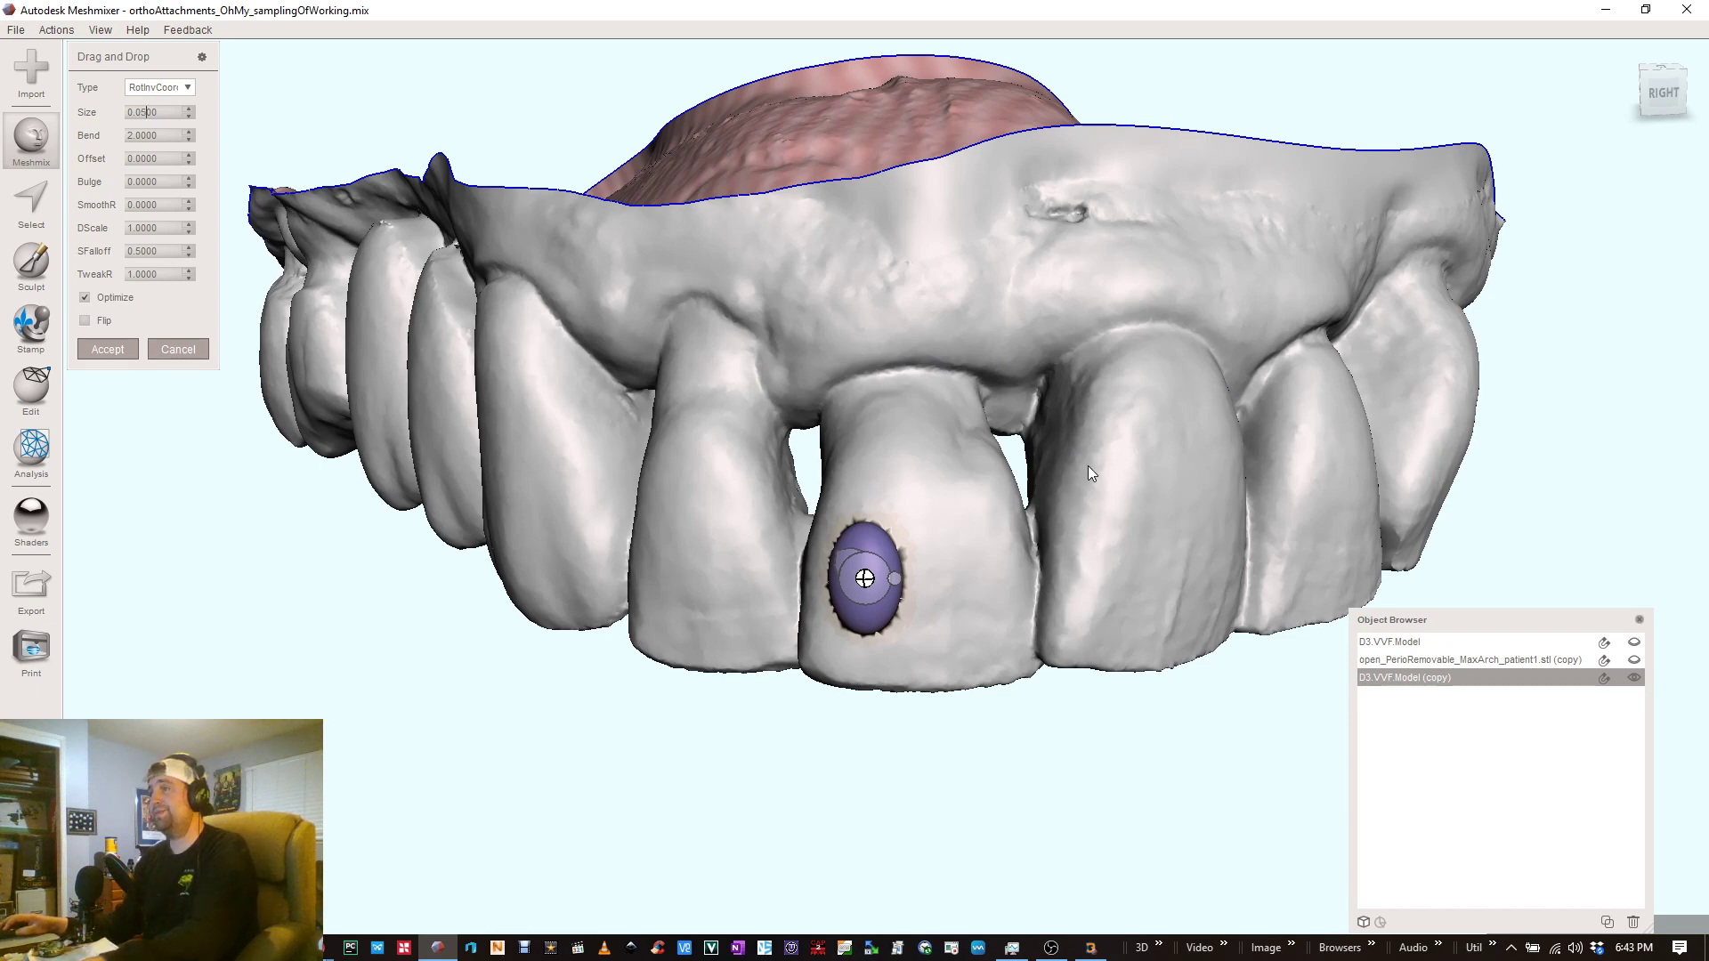
pyautogui.moveTo(1066, 487); pyautogui.dragTo(1061, 483, button='right')
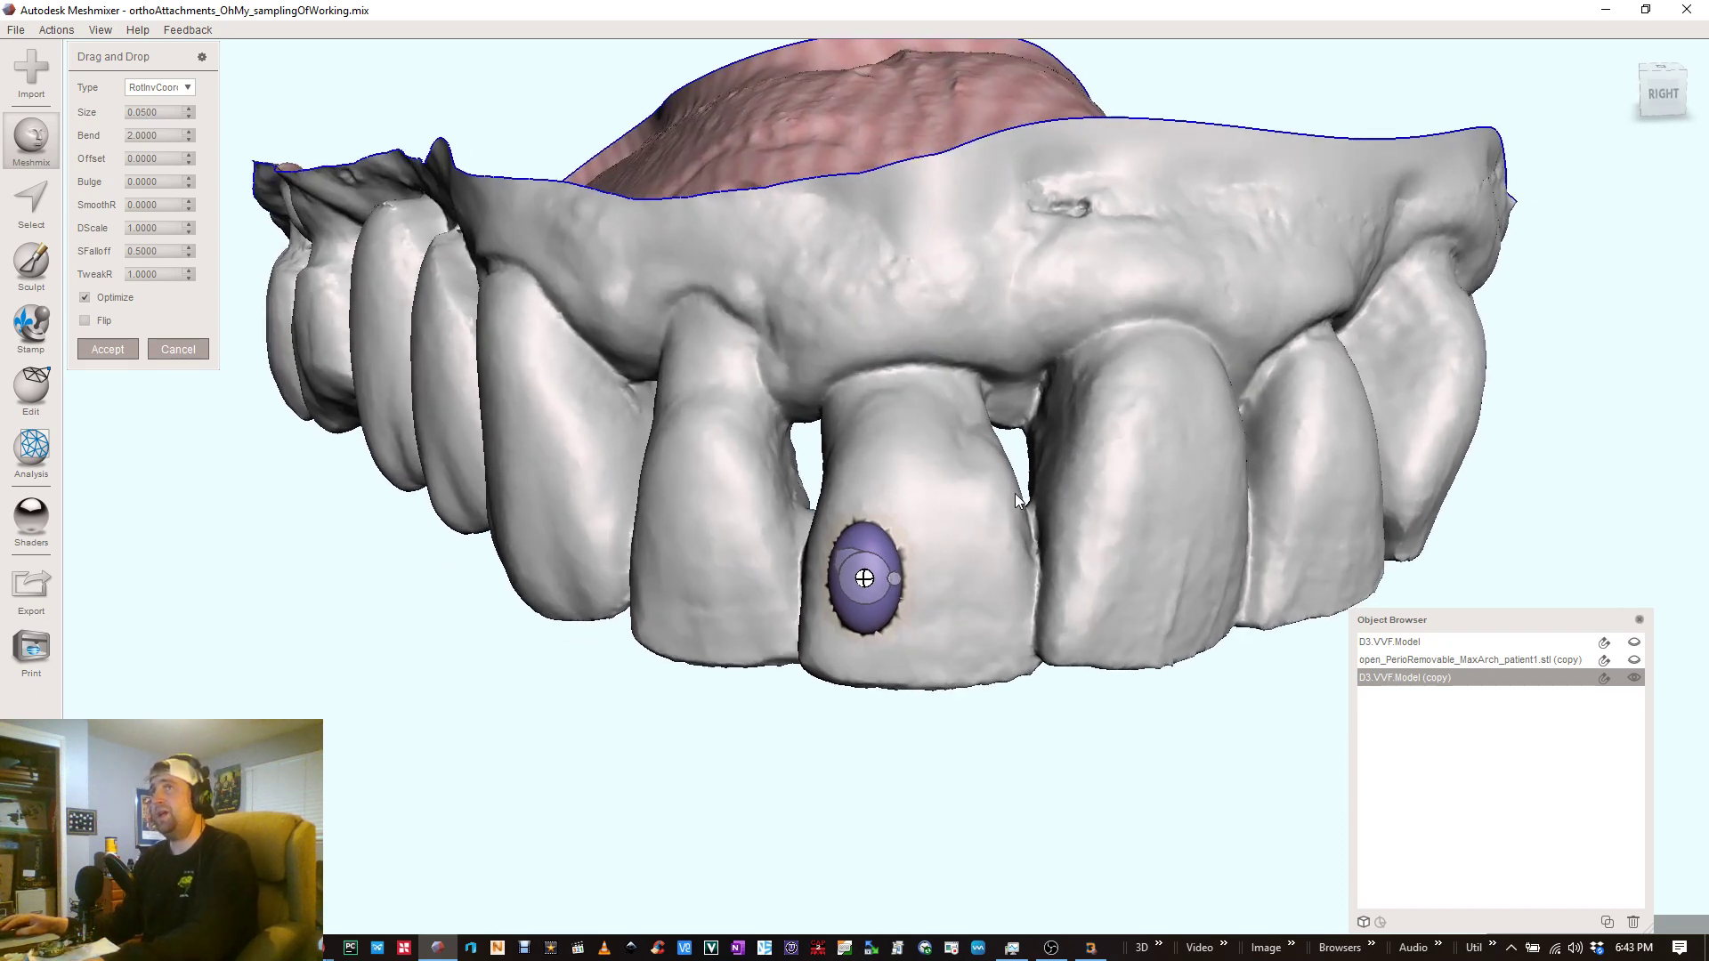
pyautogui.scroll(-3, 1019, 496)
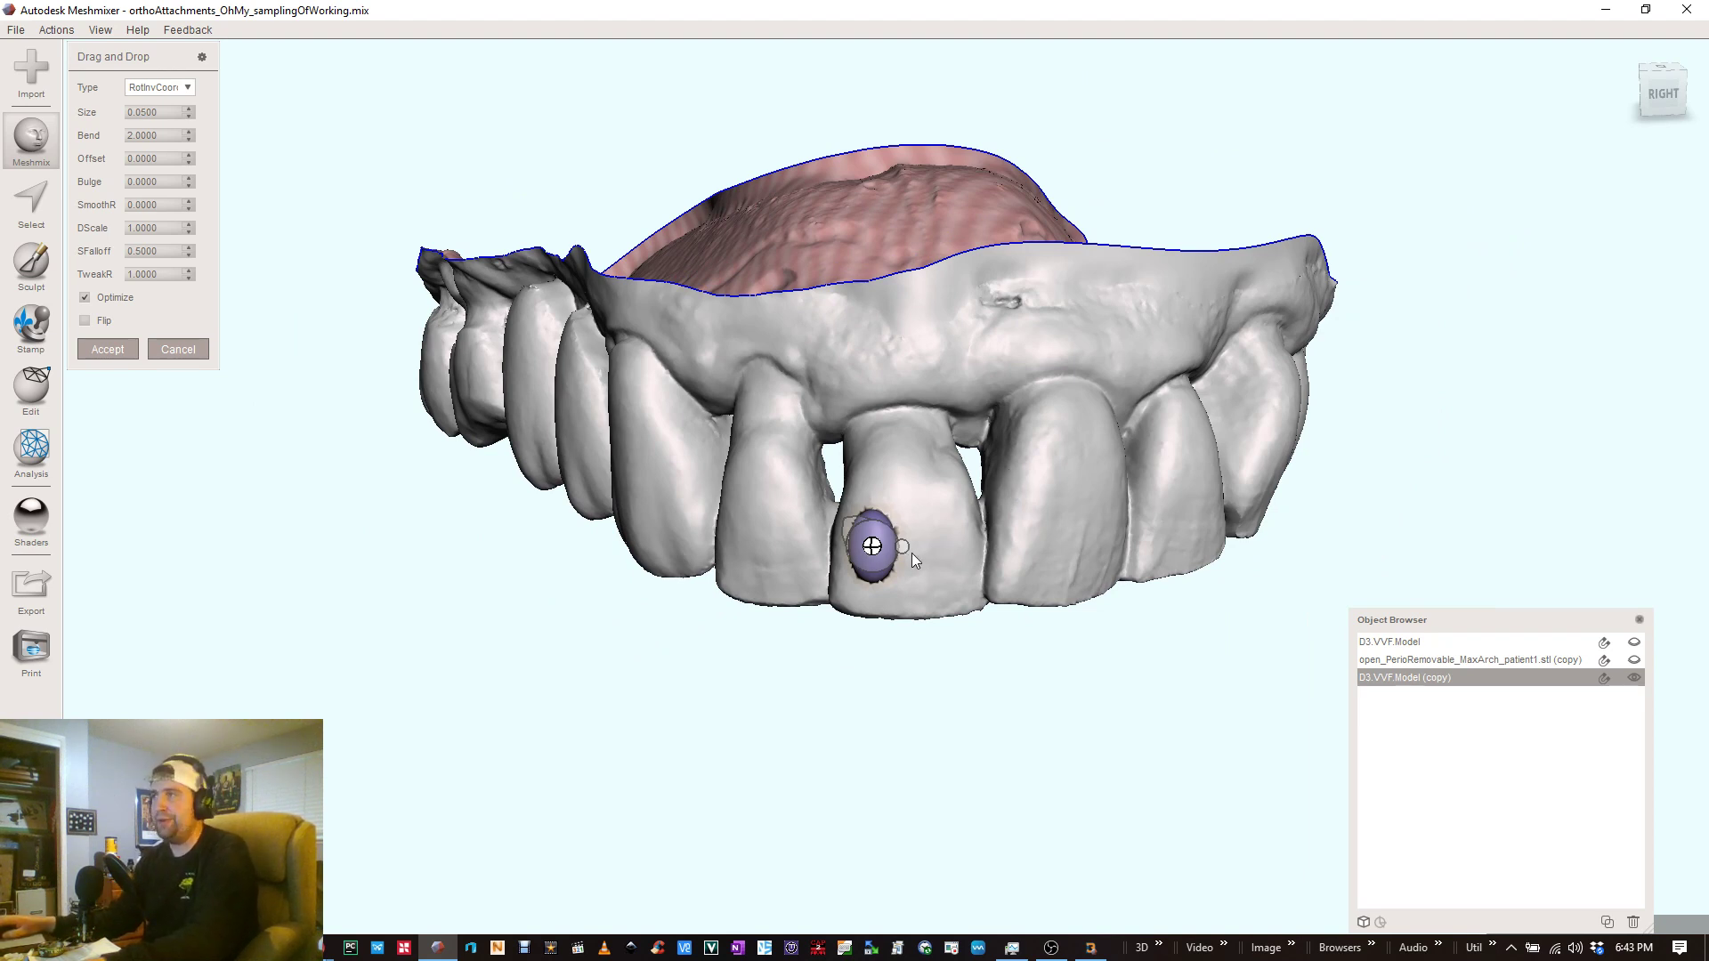
# - Reposition the vertical ellipsoid attachment at mid-height on the central incisor, slightly off the tooth's midline, and accept the placement
pyautogui.moveTo(911, 553)
pyautogui.mouseDown(button='right')
pyautogui.moveTo(984, 521)
pyautogui.moveTo(879, 545)
pyautogui.mouseUp(button='right')
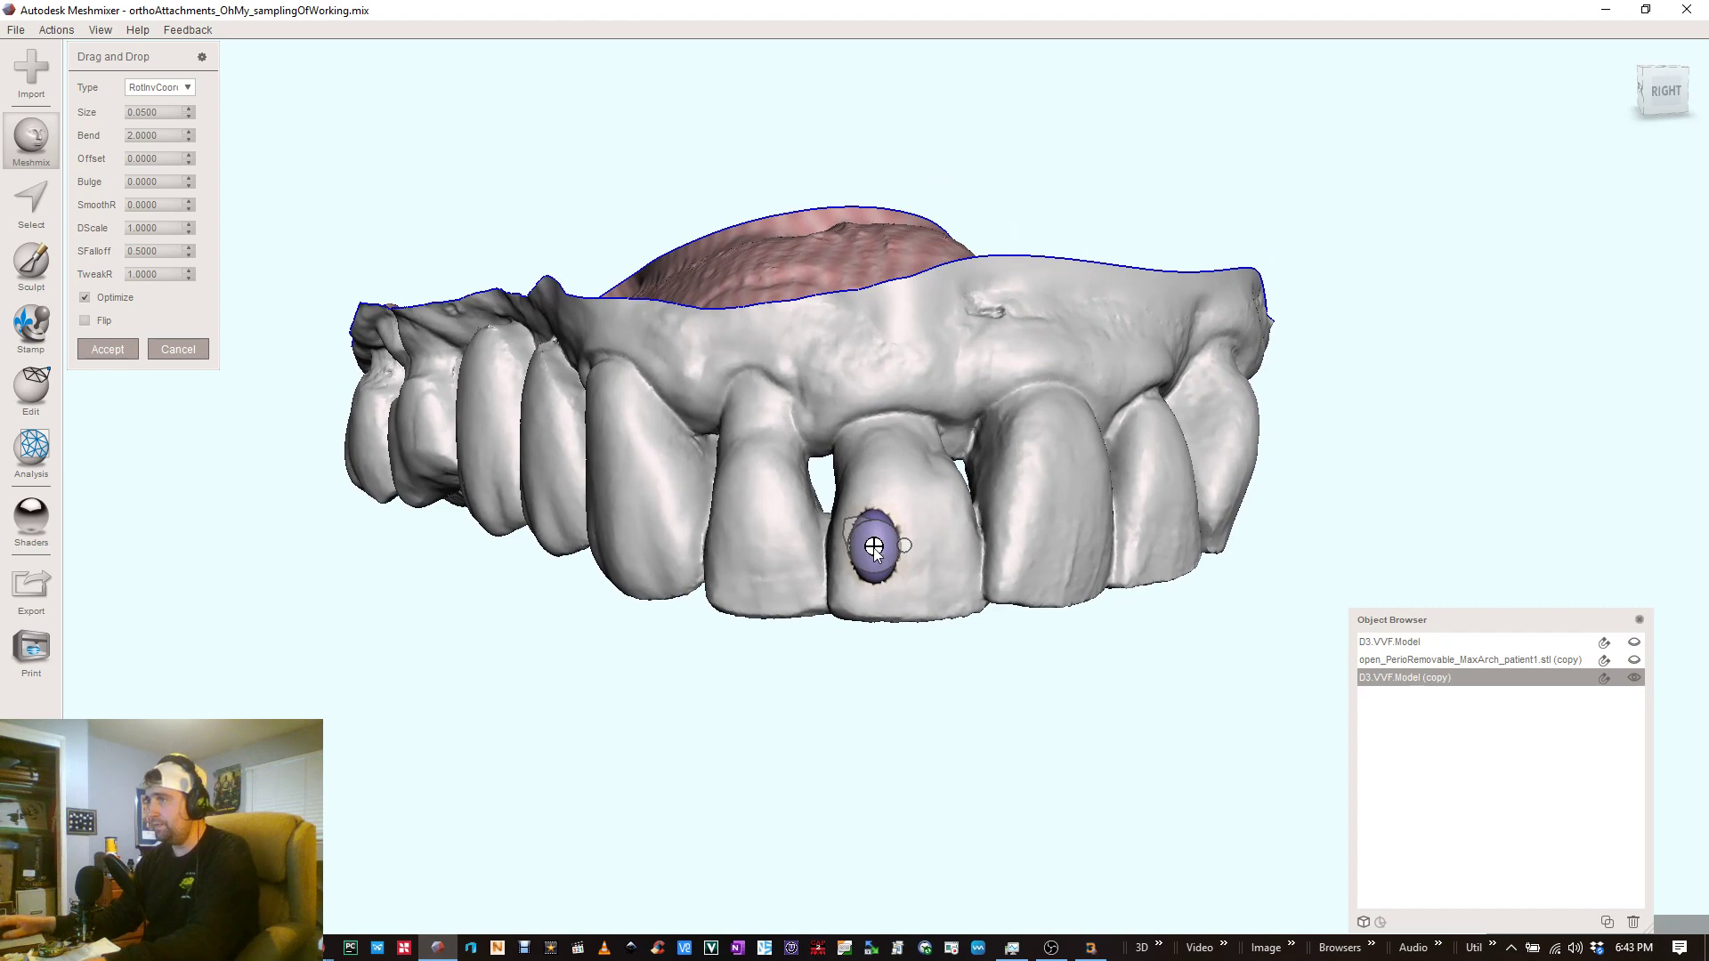
pyautogui.moveTo(874, 547); pyautogui.dragTo(908, 538)
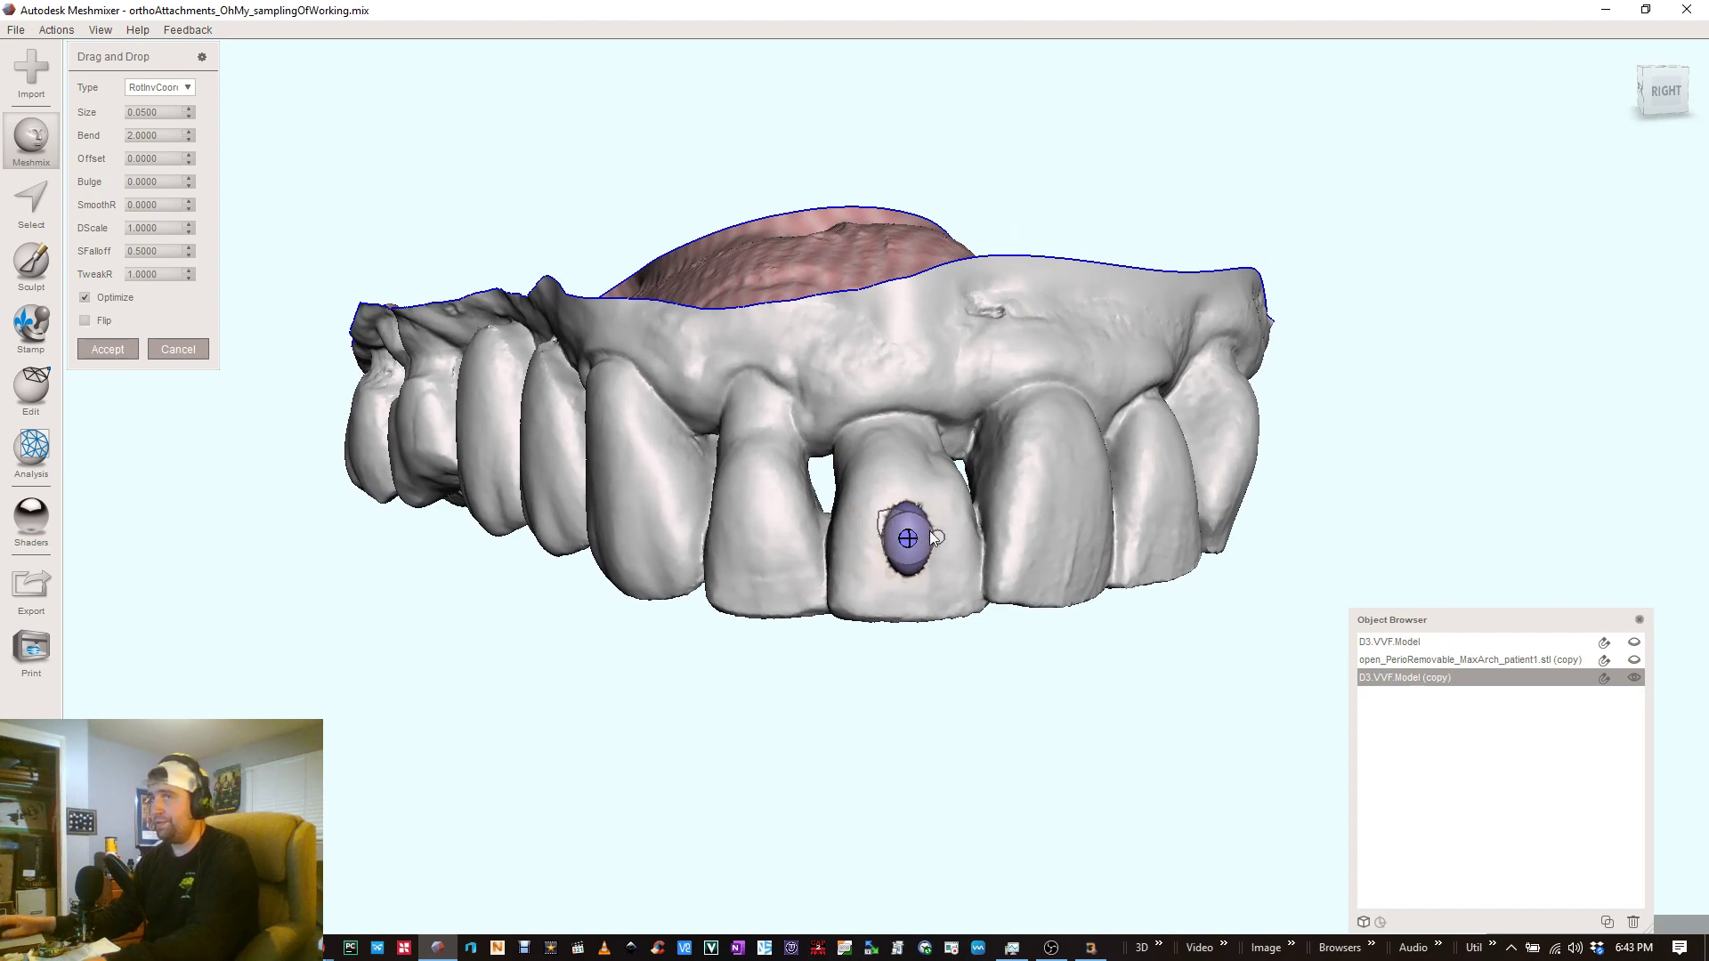
pyautogui.moveTo(976, 507); pyautogui.dragTo(945, 545, button='right')
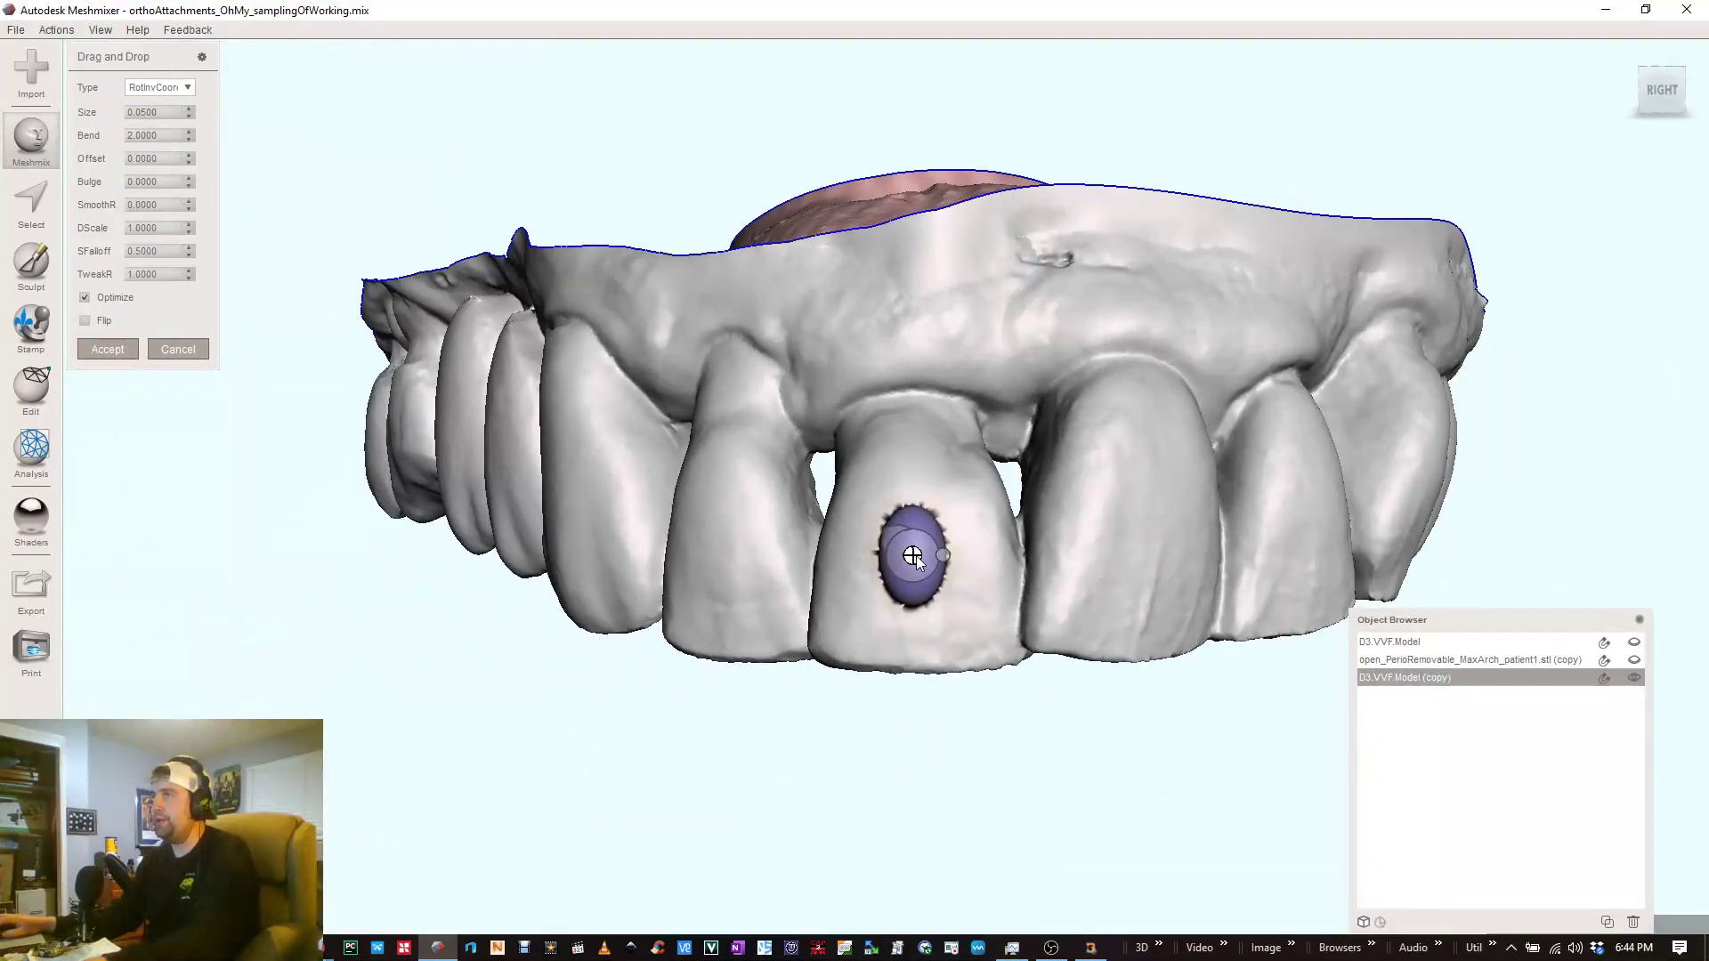
pyautogui.moveTo(916, 561); pyautogui.dragTo(892, 521)
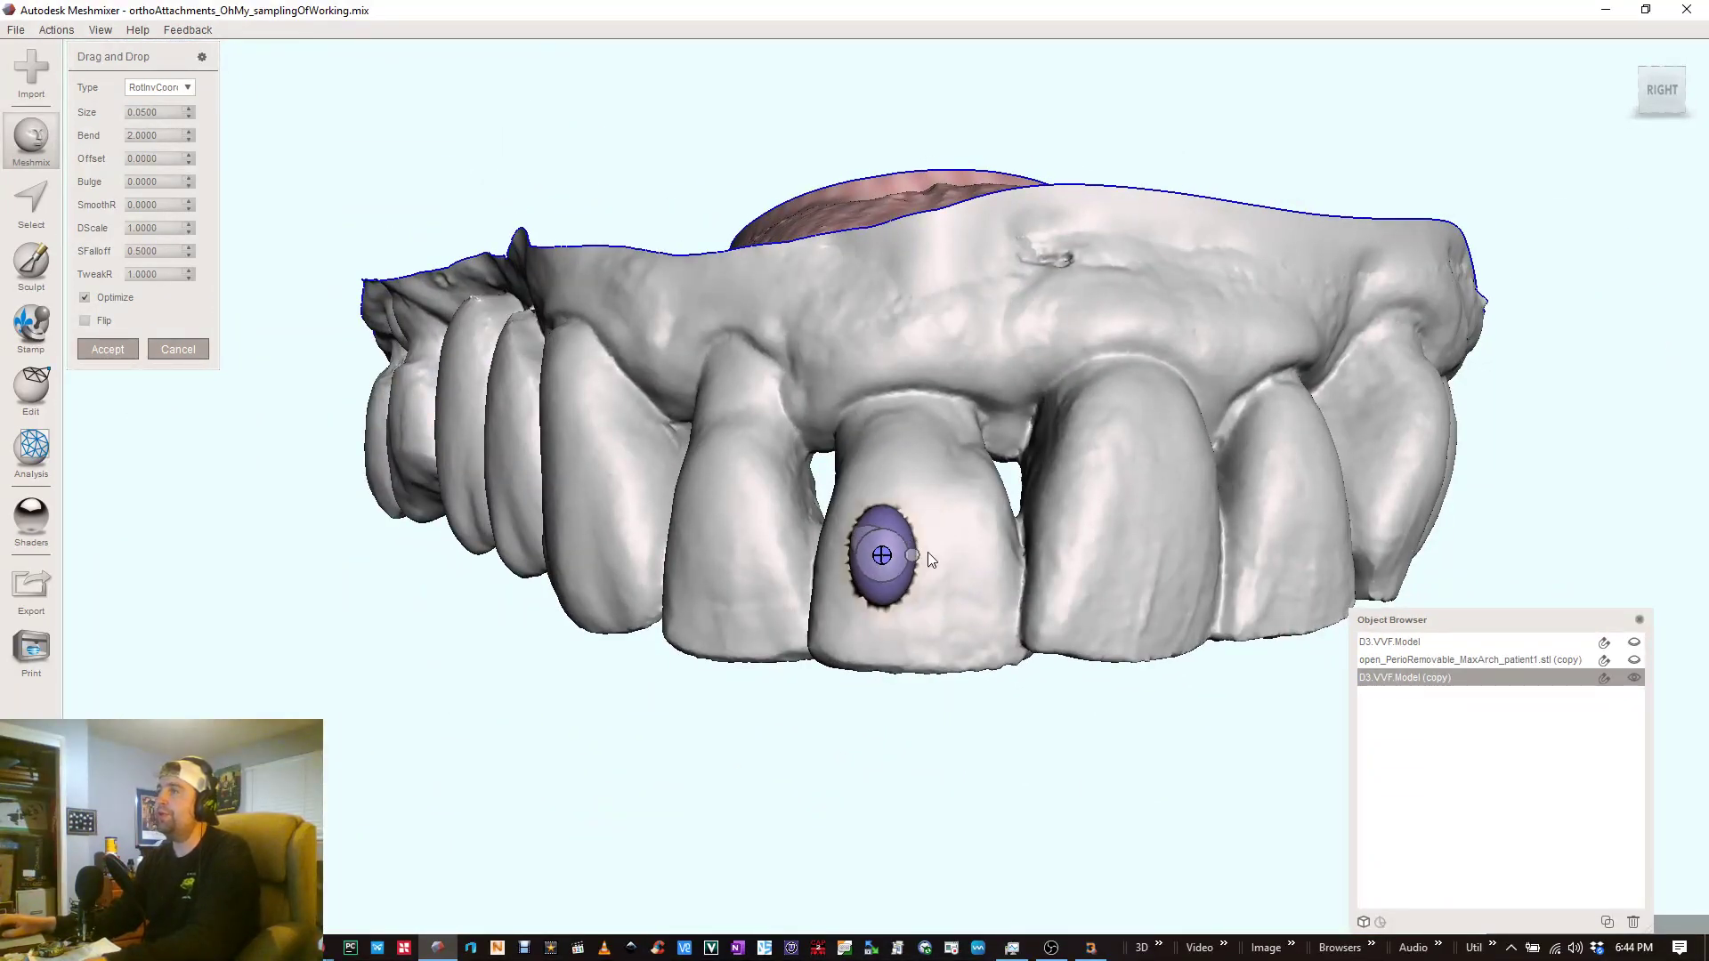
pyautogui.moveTo(972, 590); pyautogui.dragTo(889, 573)
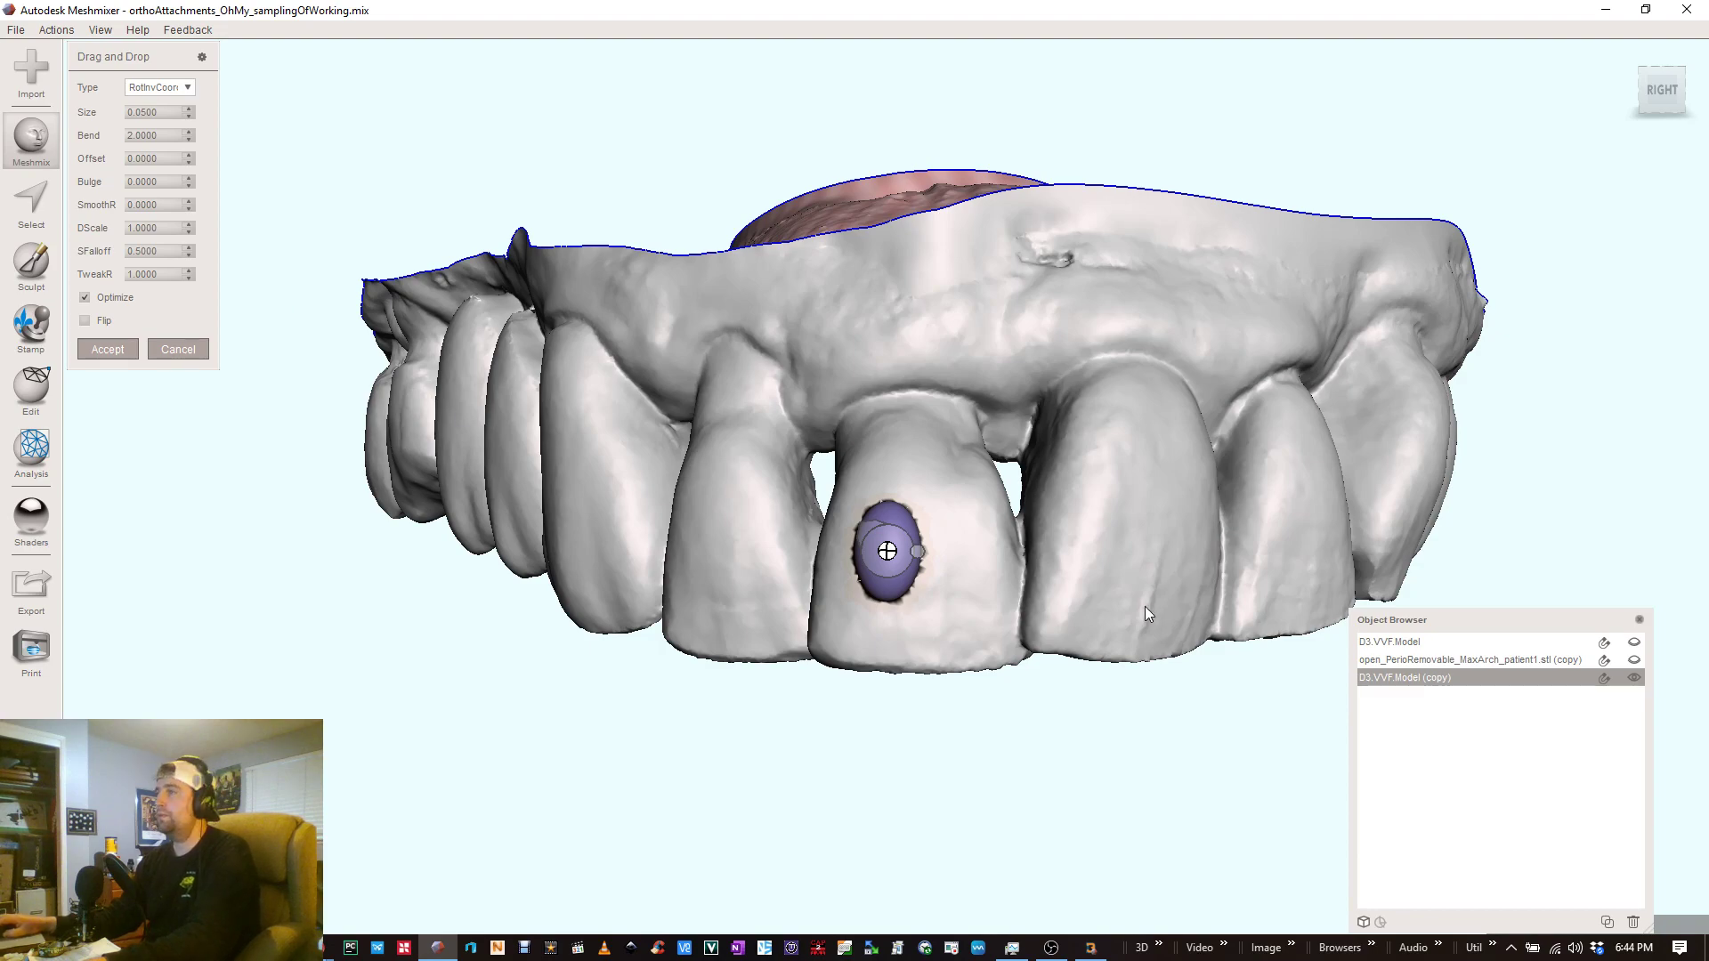
pyautogui.moveTo(928, 589); pyautogui.dragTo(999, 595, button='right')
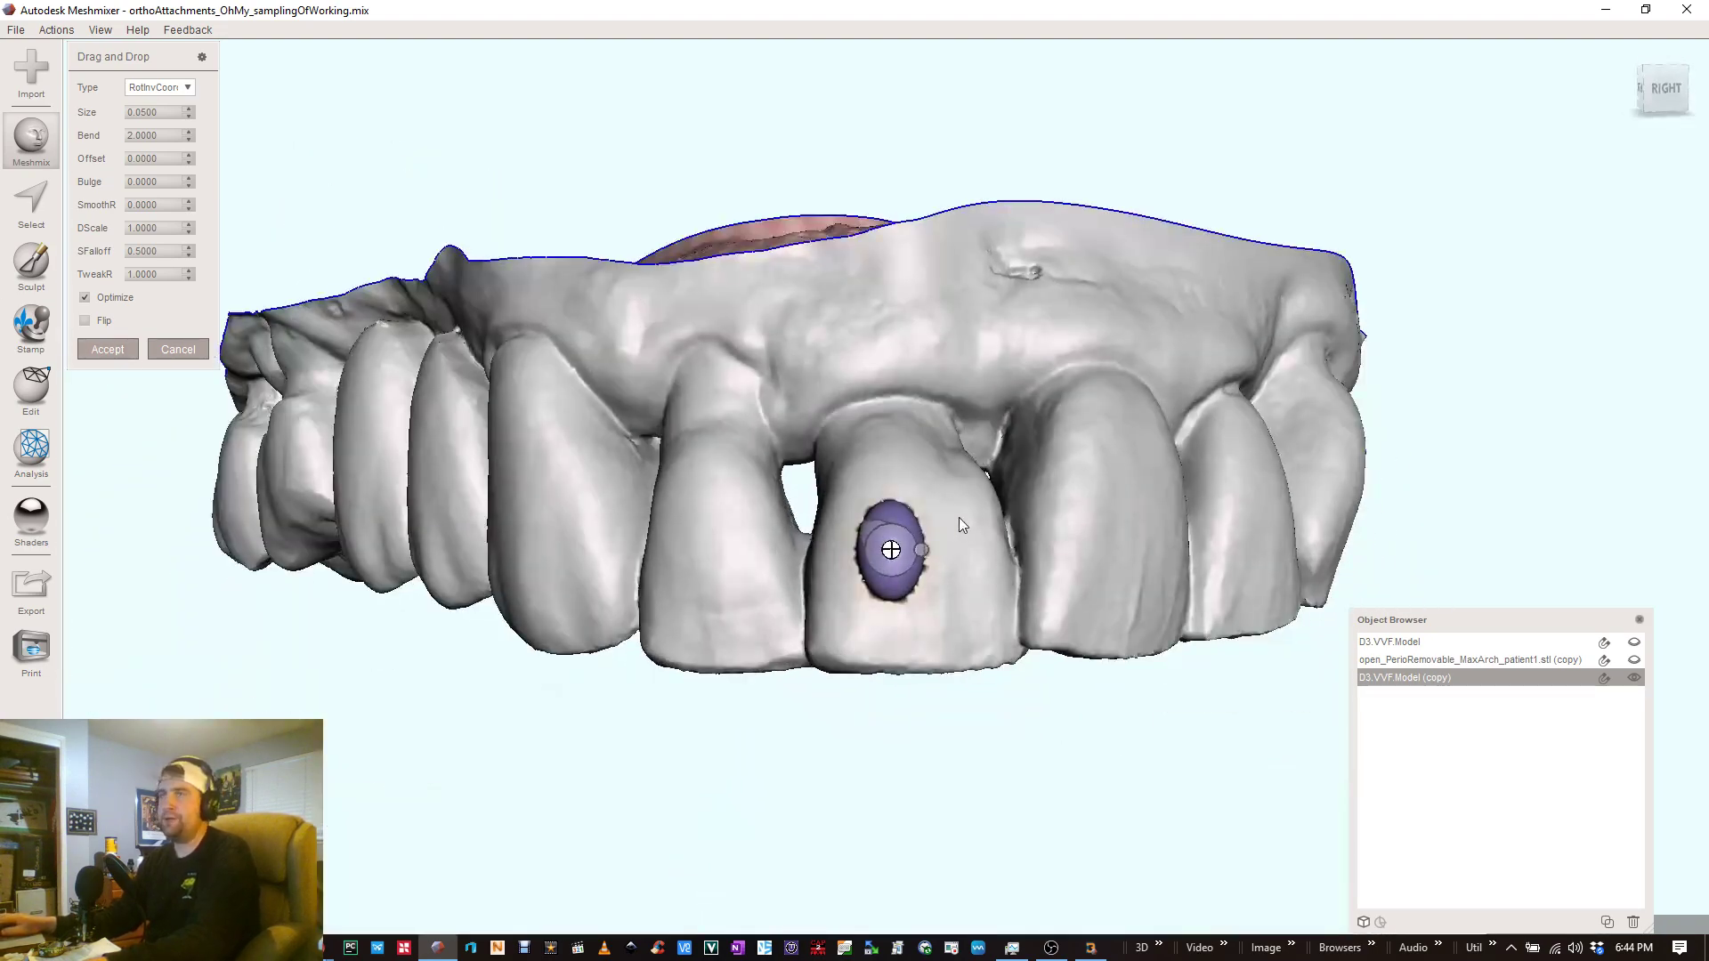
pyautogui.click(115, 353)
# - Bring up D3Mesh Beta and reopen the _Ortho Attachments parts with Attach Items to Model, facing the other central incisor
pyautogui.moveTo(1295, 526); pyautogui.dragTo(1010, 490, button='right')
pyautogui.scroll(-4, 893, 543)
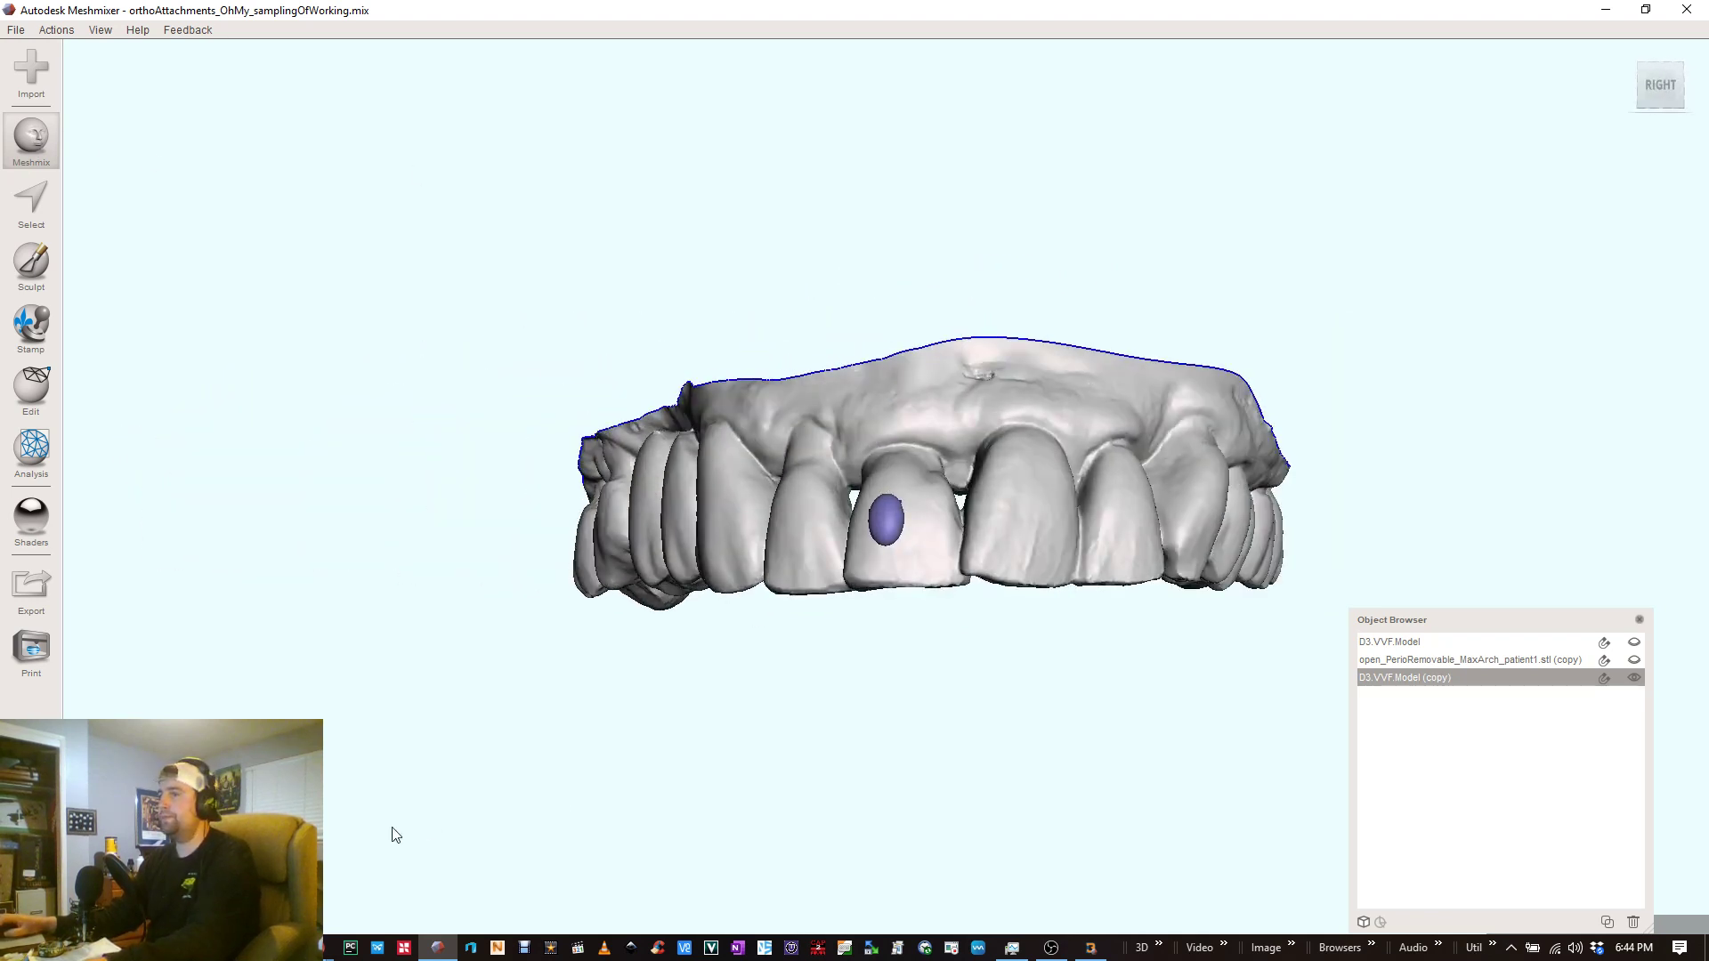
pyautogui.click(1091, 949)
pyautogui.click(1574, 492)
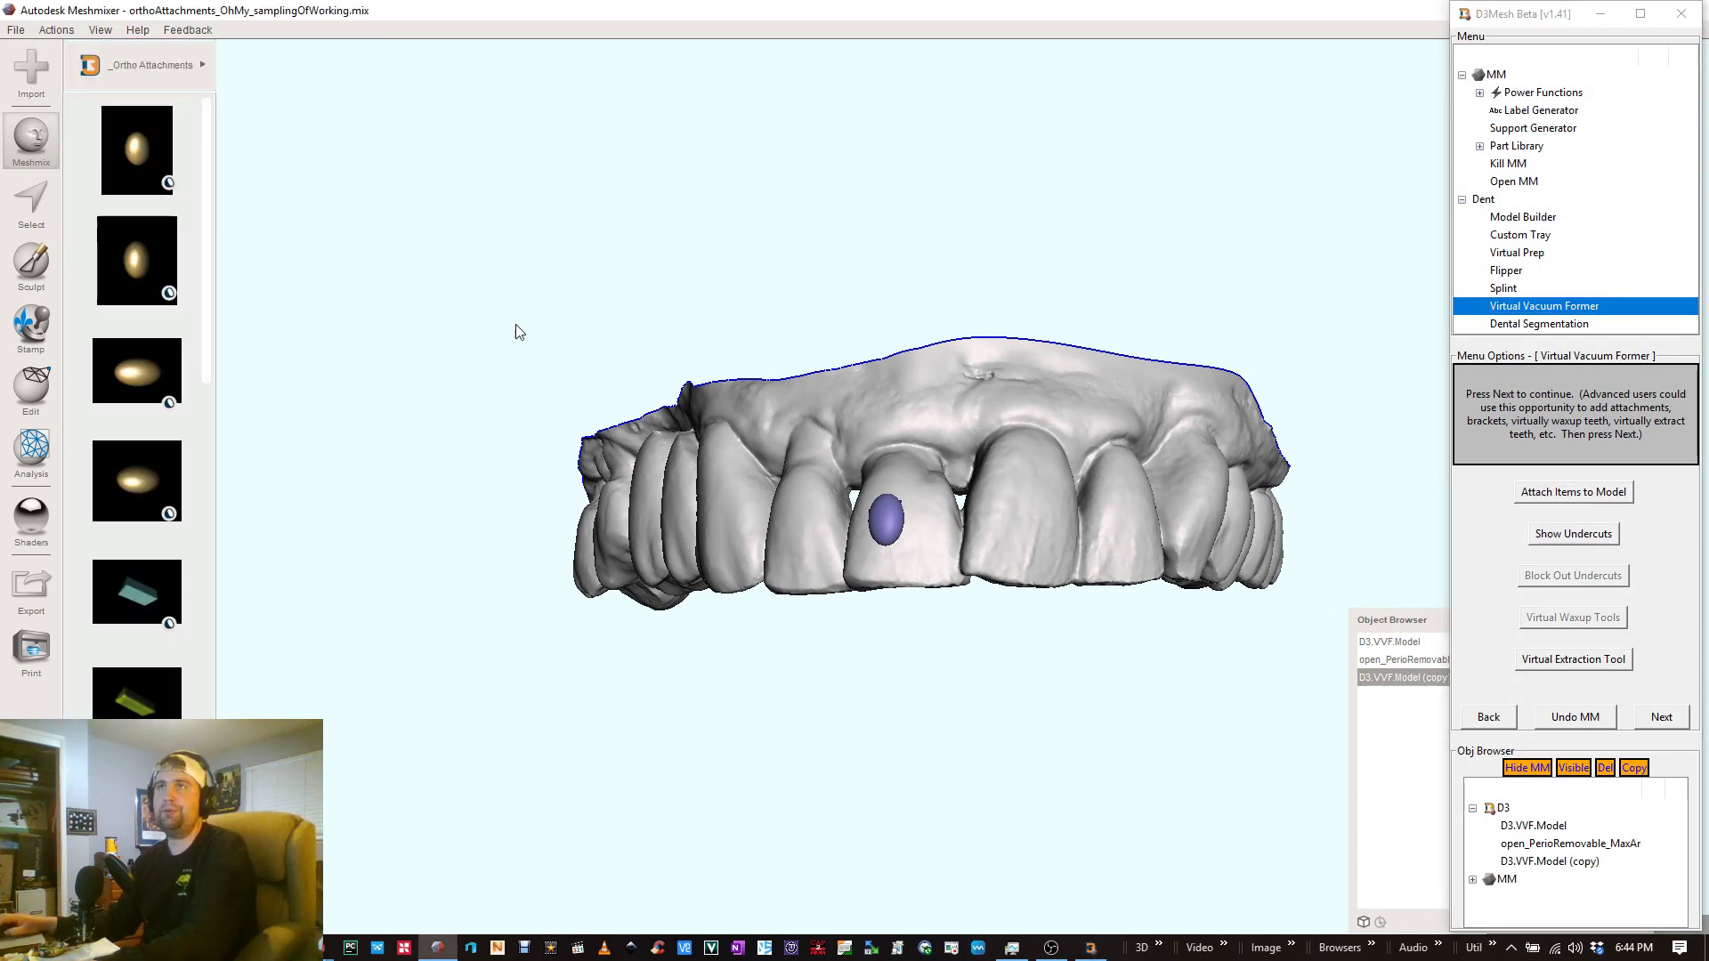
pyautogui.moveTo(974, 546); pyautogui.dragTo(1078, 524, button='right')
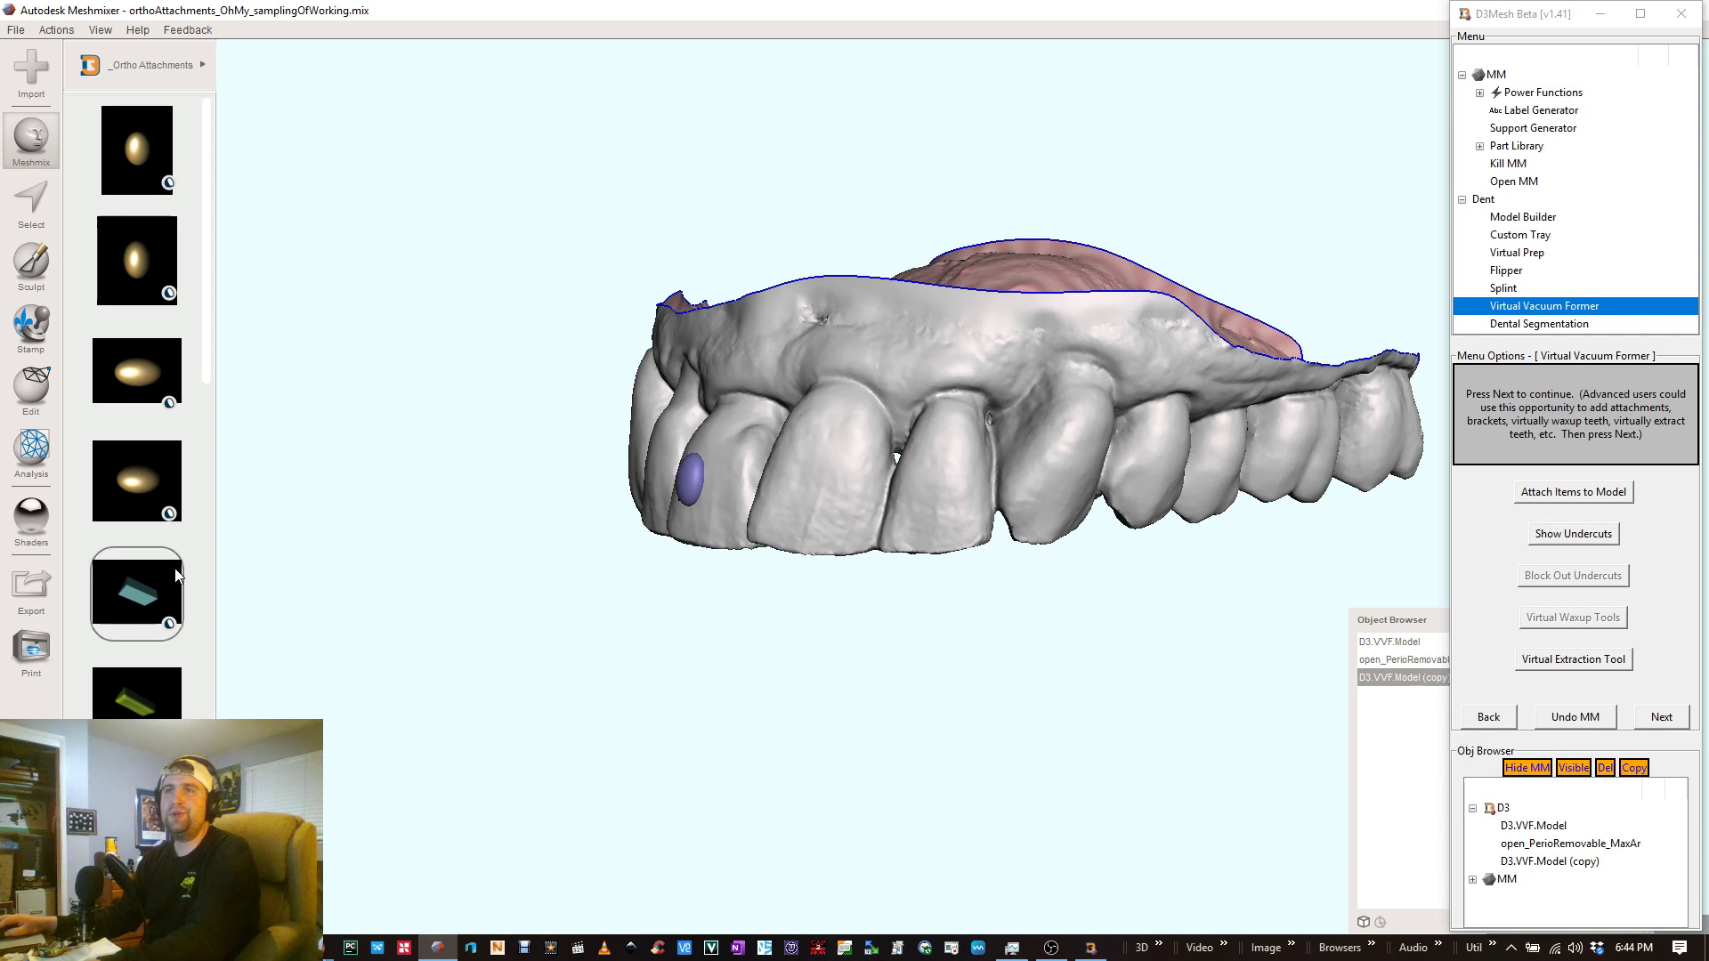
# - Weld a horizontal ellipsoid attachment onto the other central incisor near the gumline, with size 0.05 and the RotInvCoord type
pyautogui.moveTo(137, 370); pyautogui.dragTo(819, 481)
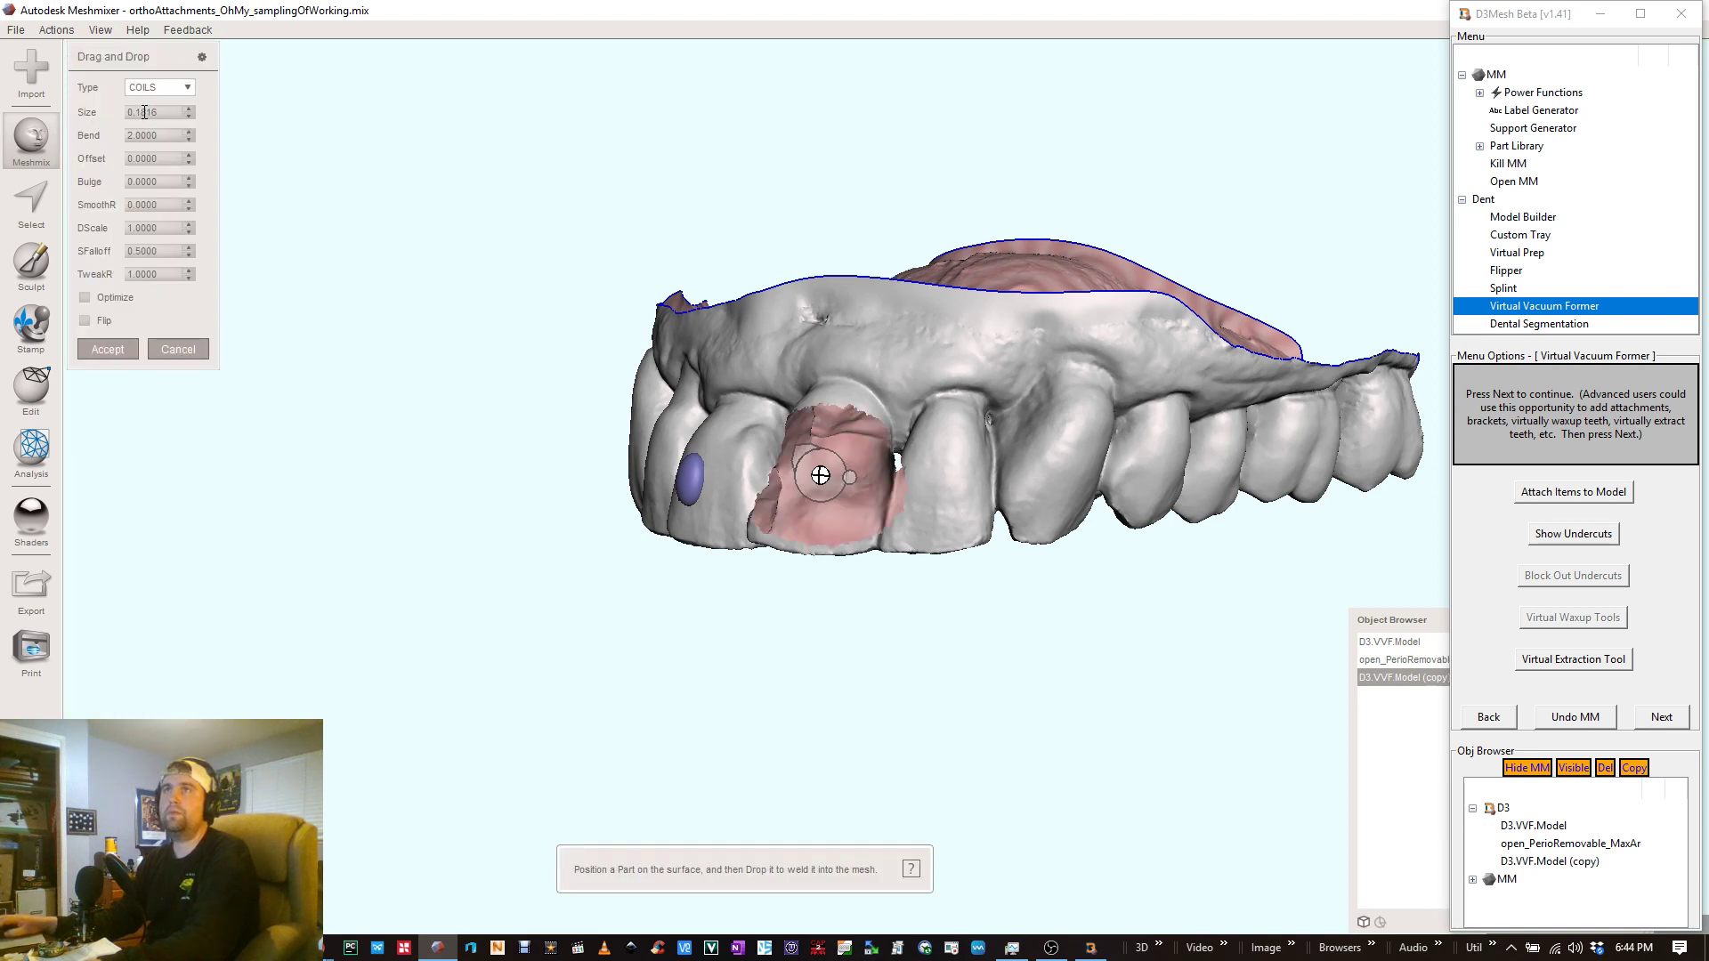
pyautogui.doubleClick(138, 112)
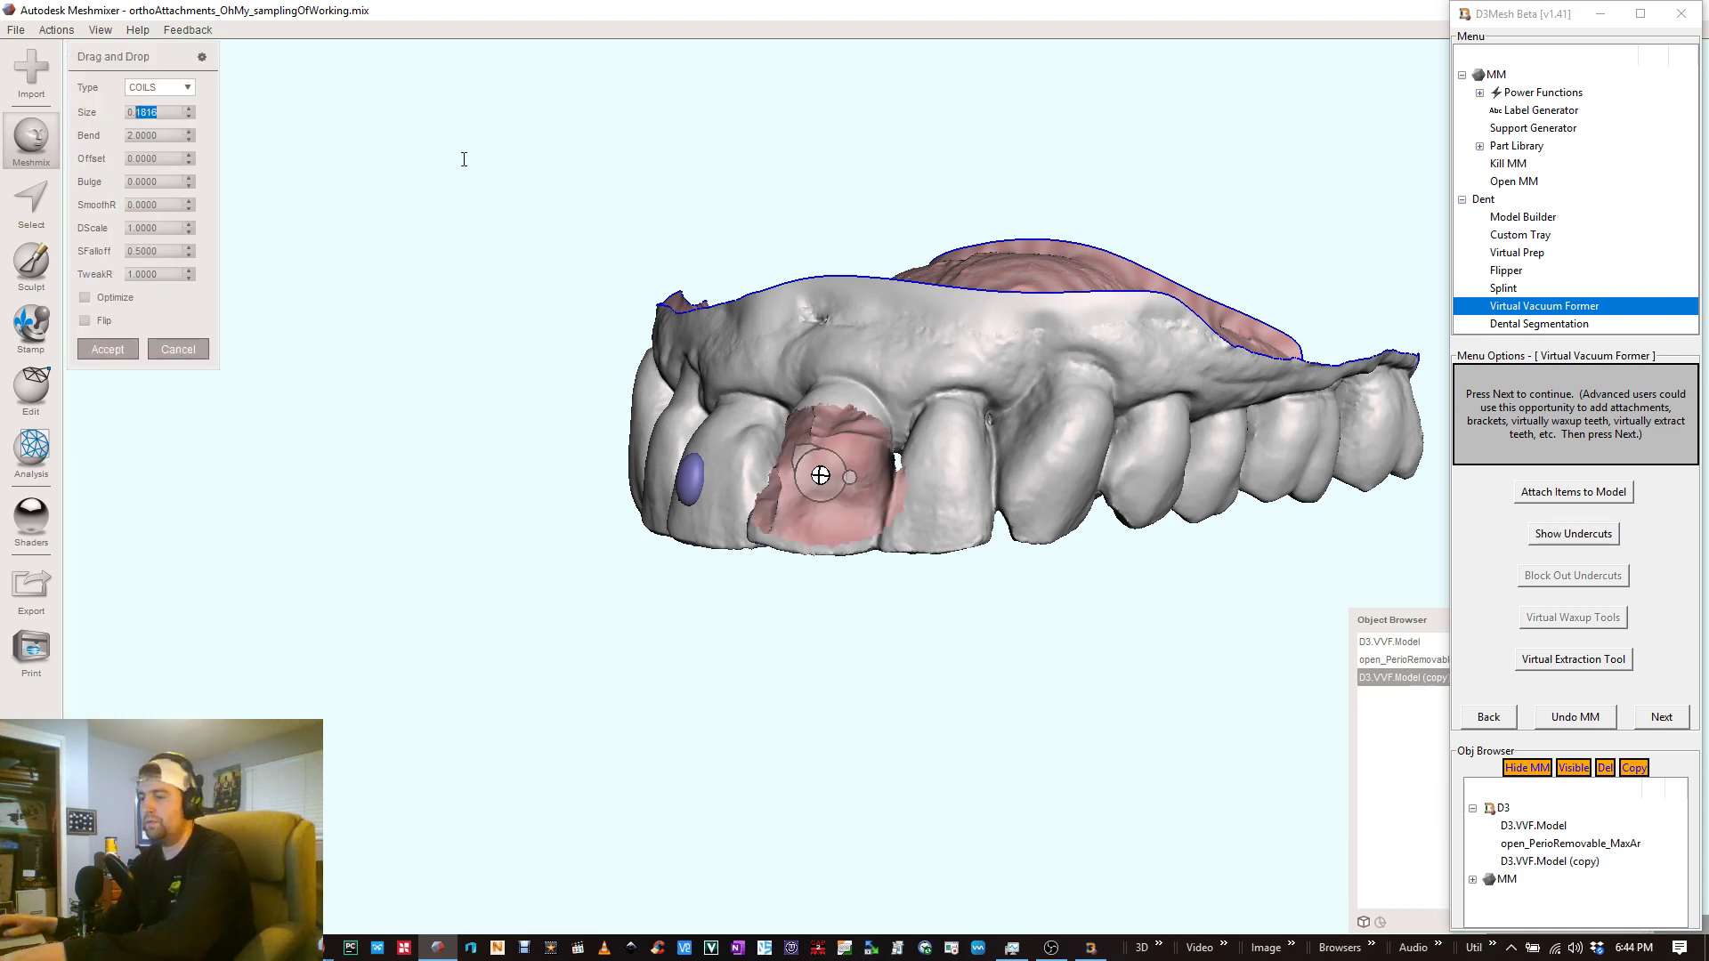
pyautogui.write('0')
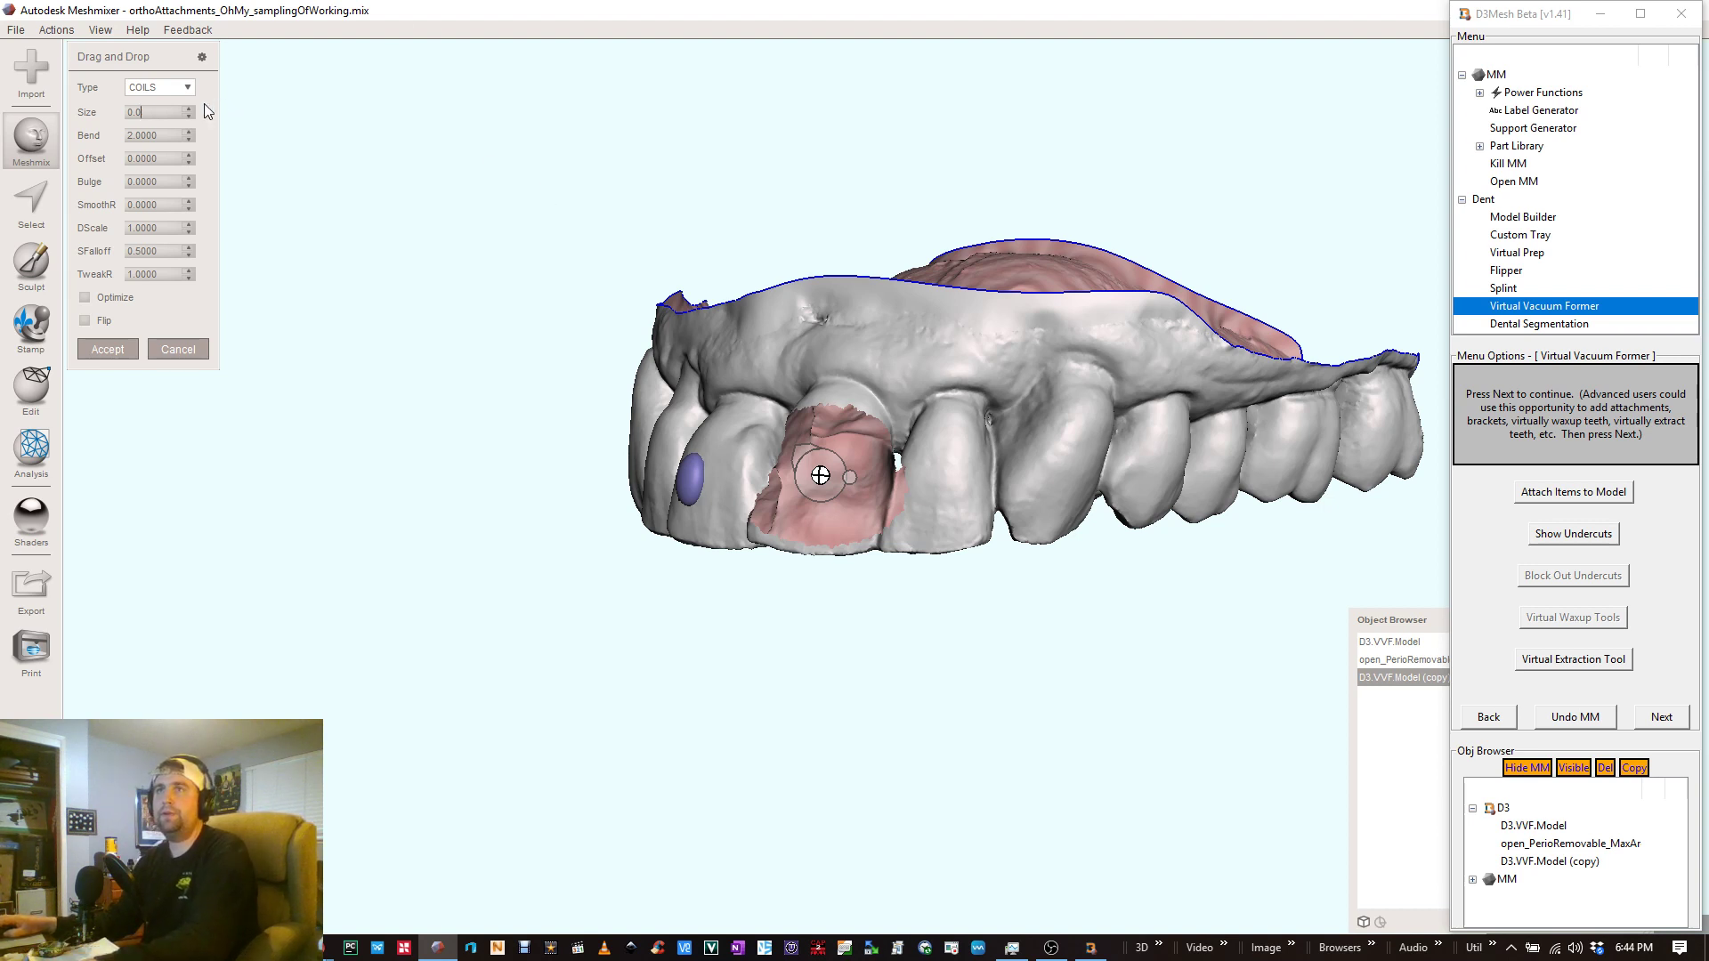
pyautogui.write('5')
pyautogui.press('Return')
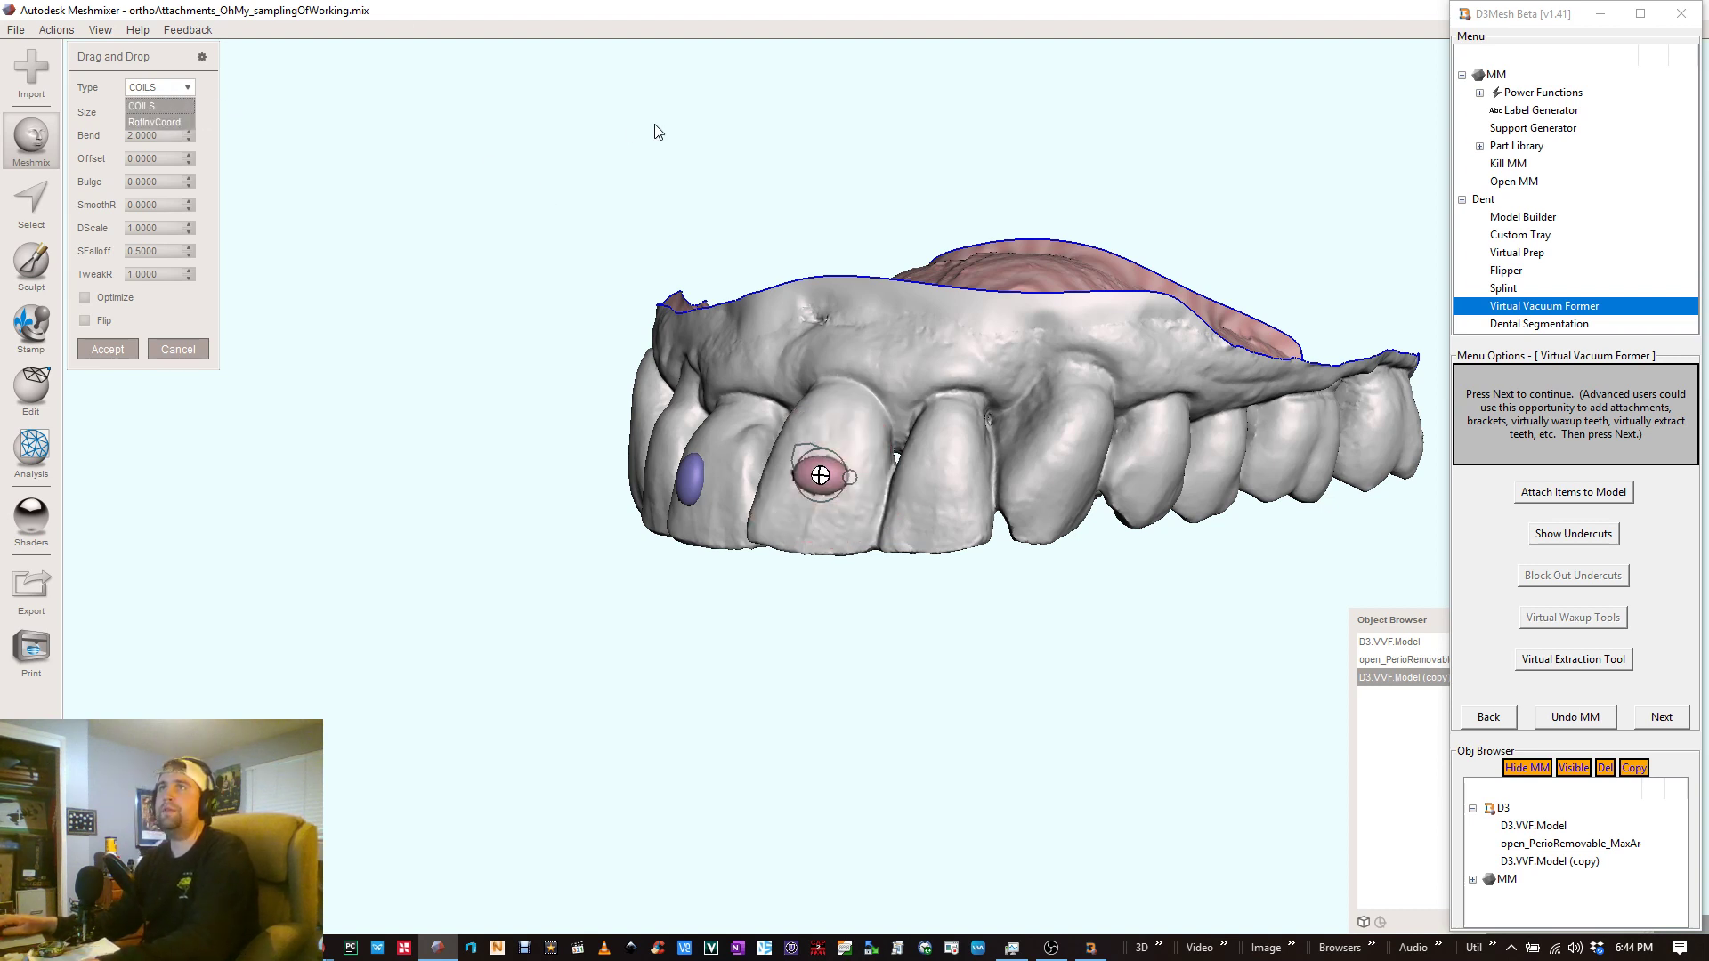
pyautogui.moveTo(783, 282); pyautogui.dragTo(898, 310, button='right')
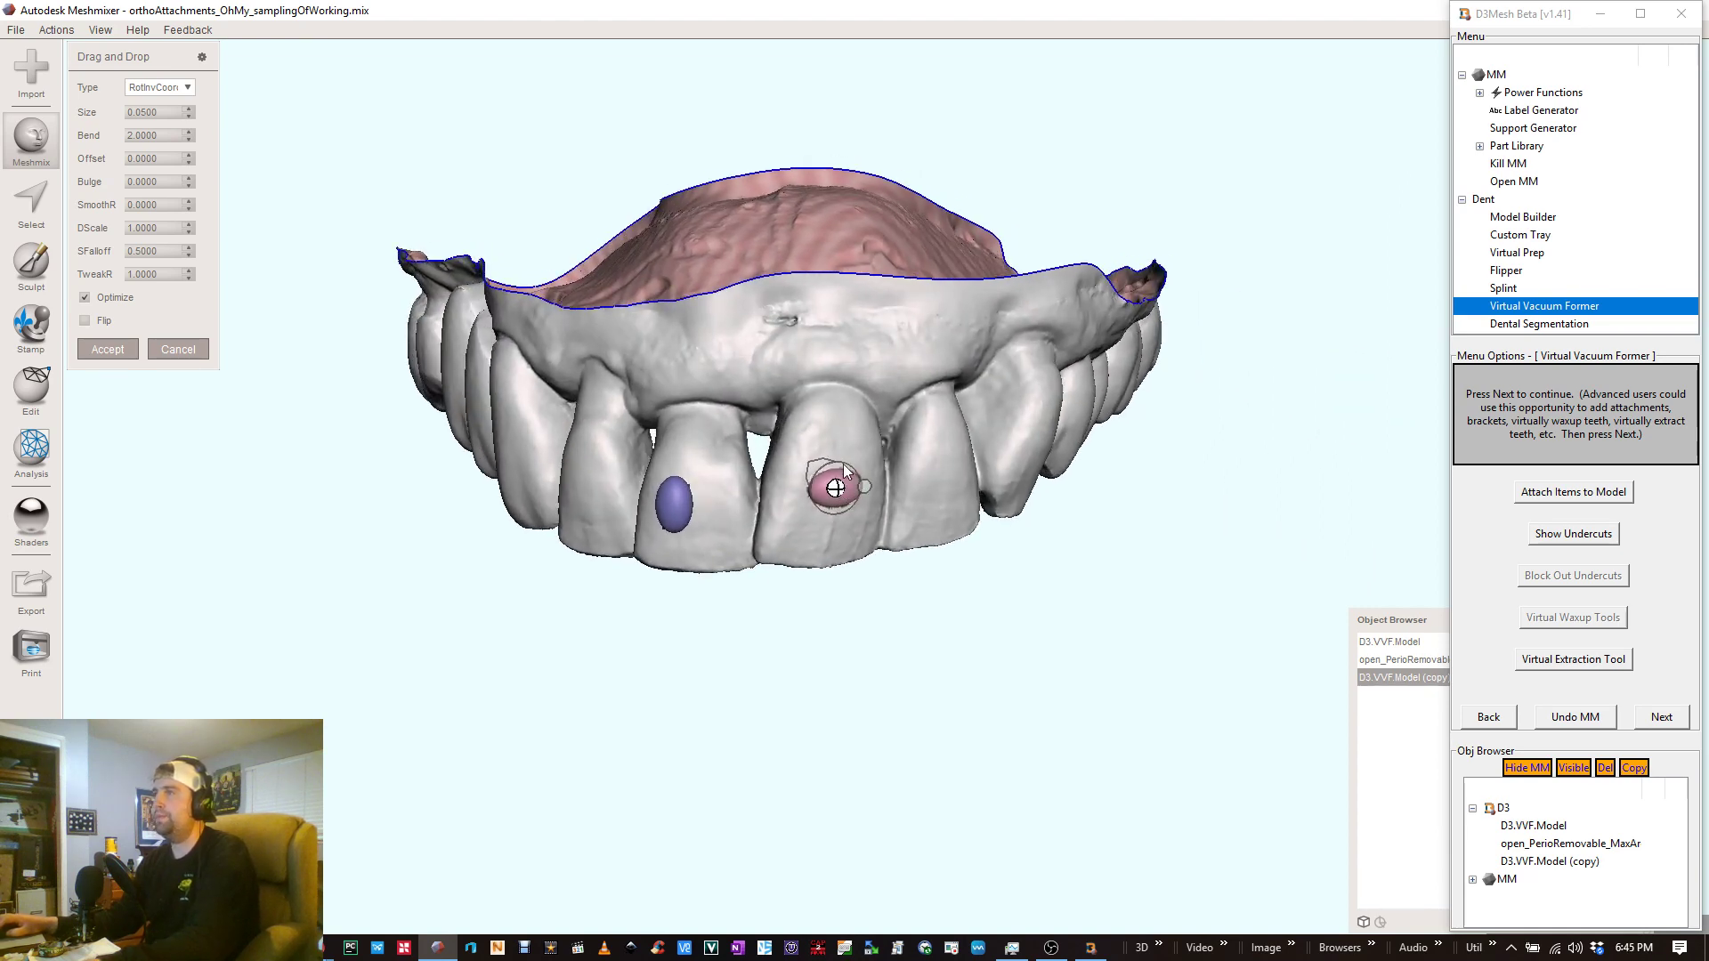
pyautogui.moveTo(838, 488); pyautogui.dragTo(847, 436)
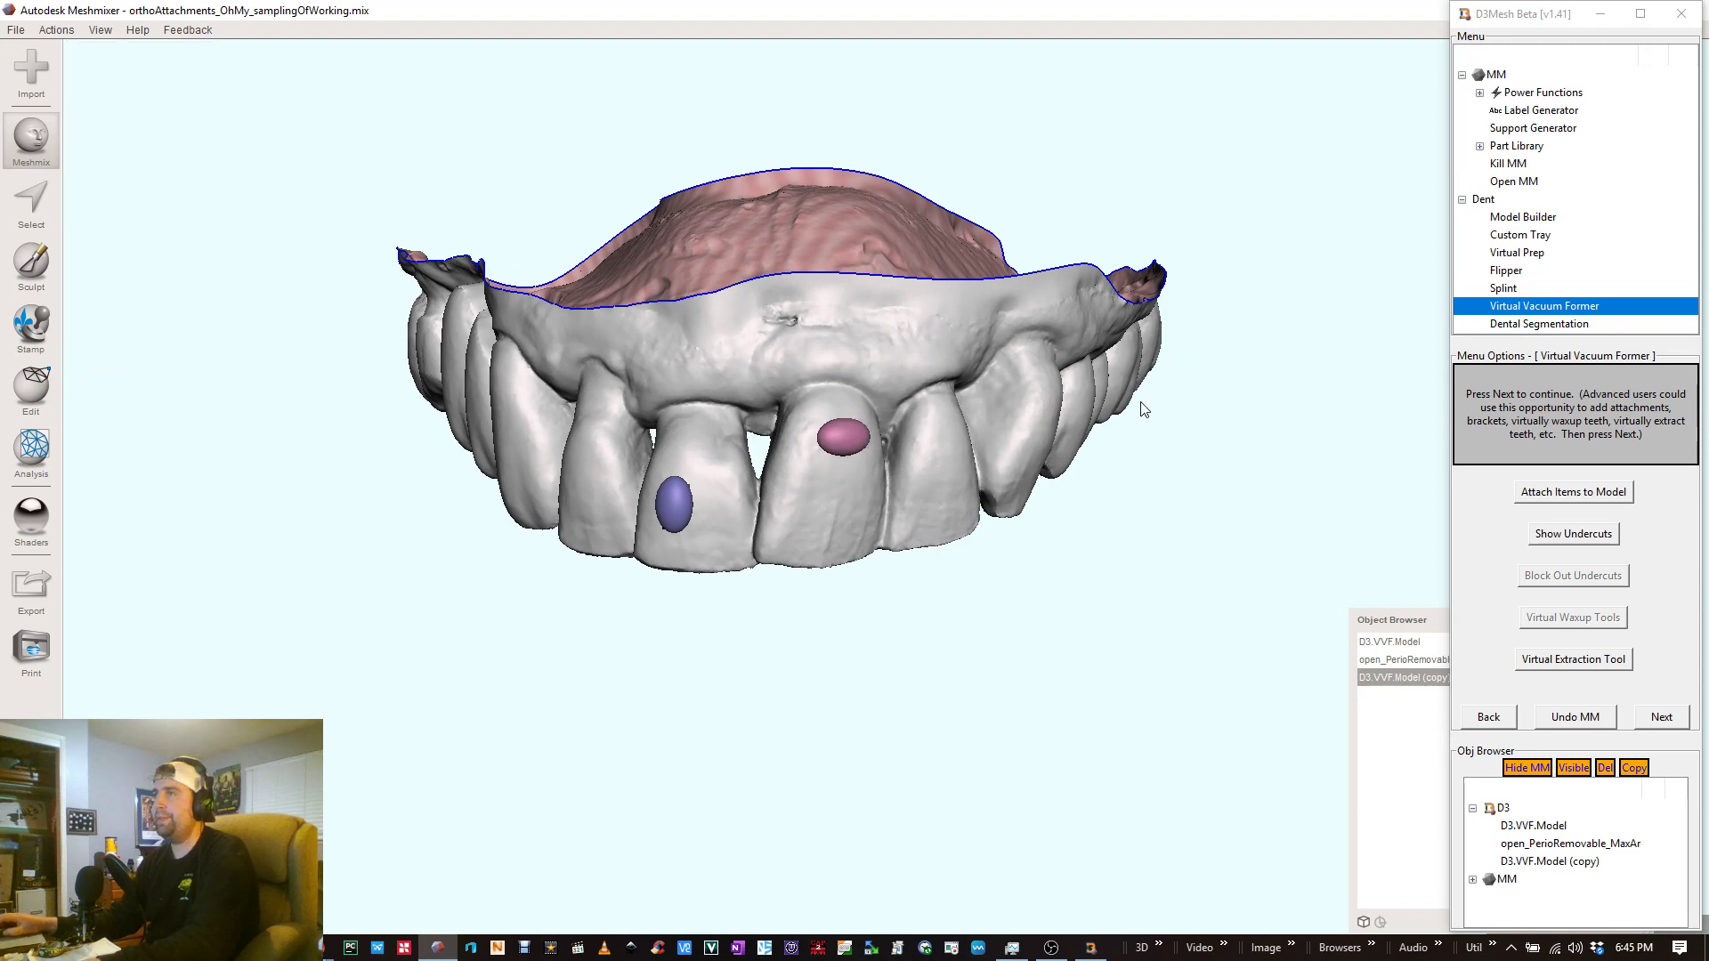
# - Reopen the _Ortho Attachments parts and look through the ellipsoid and bevelled shapes
pyautogui.moveTo(892, 436); pyautogui.dragTo(815, 396, button='right')
pyautogui.moveTo(1092, 411); pyautogui.dragTo(388, 259, button='right')
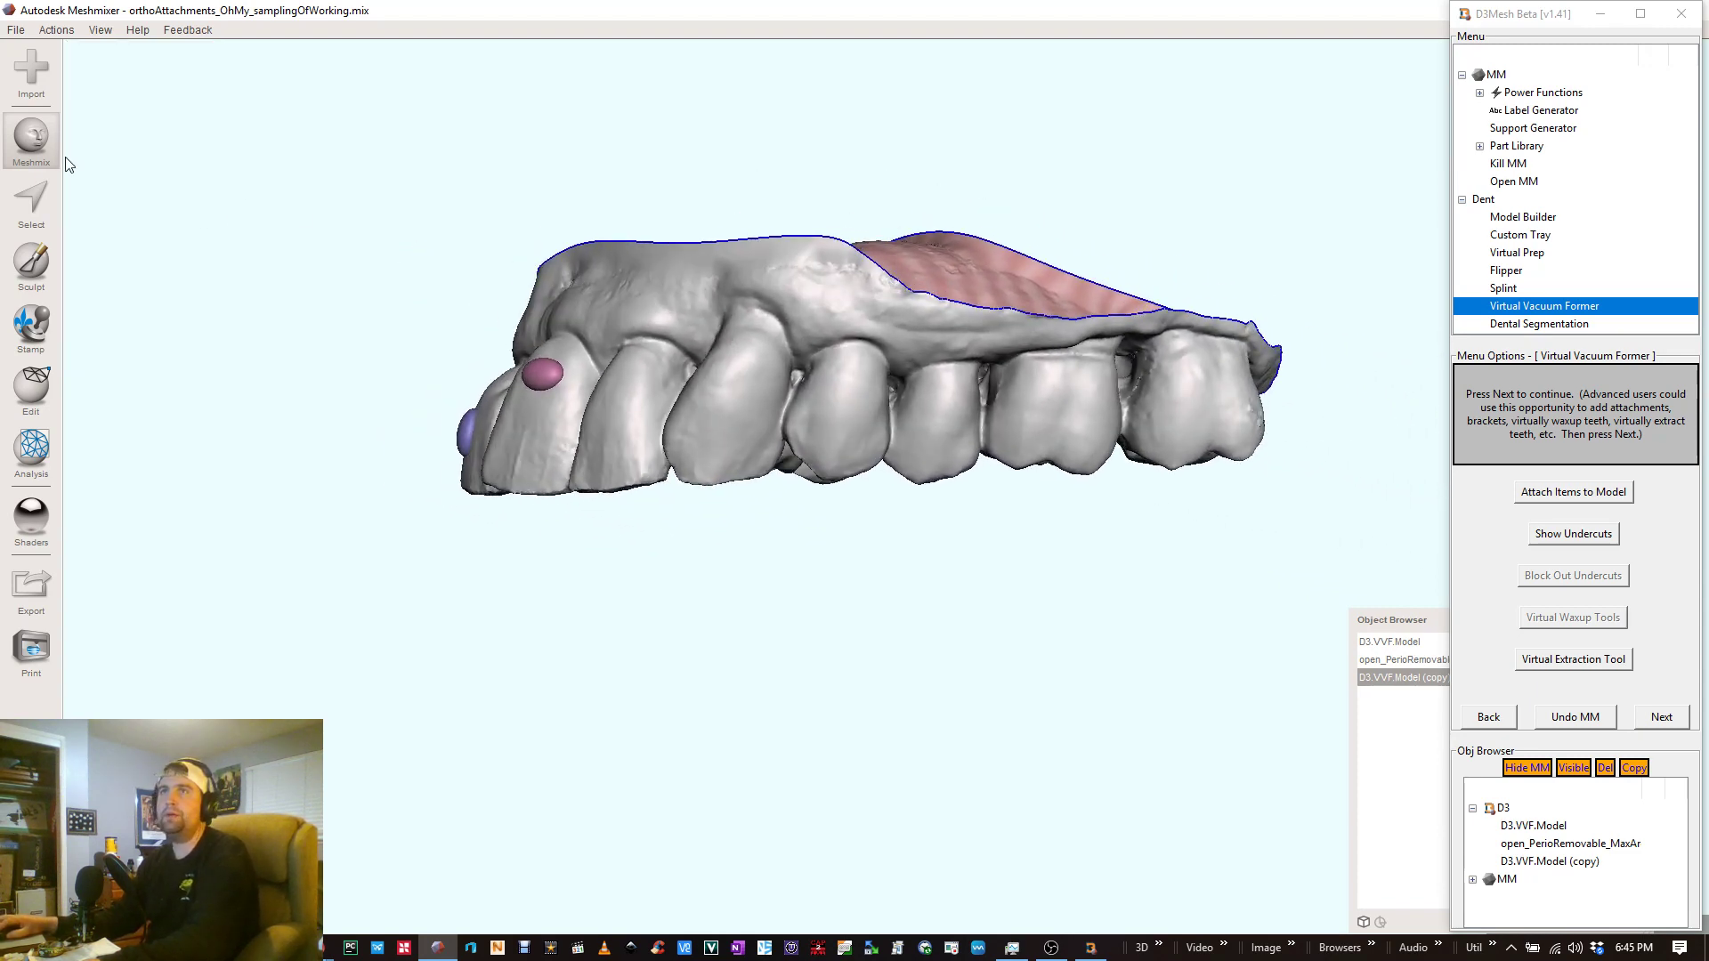
pyautogui.click(38, 149)
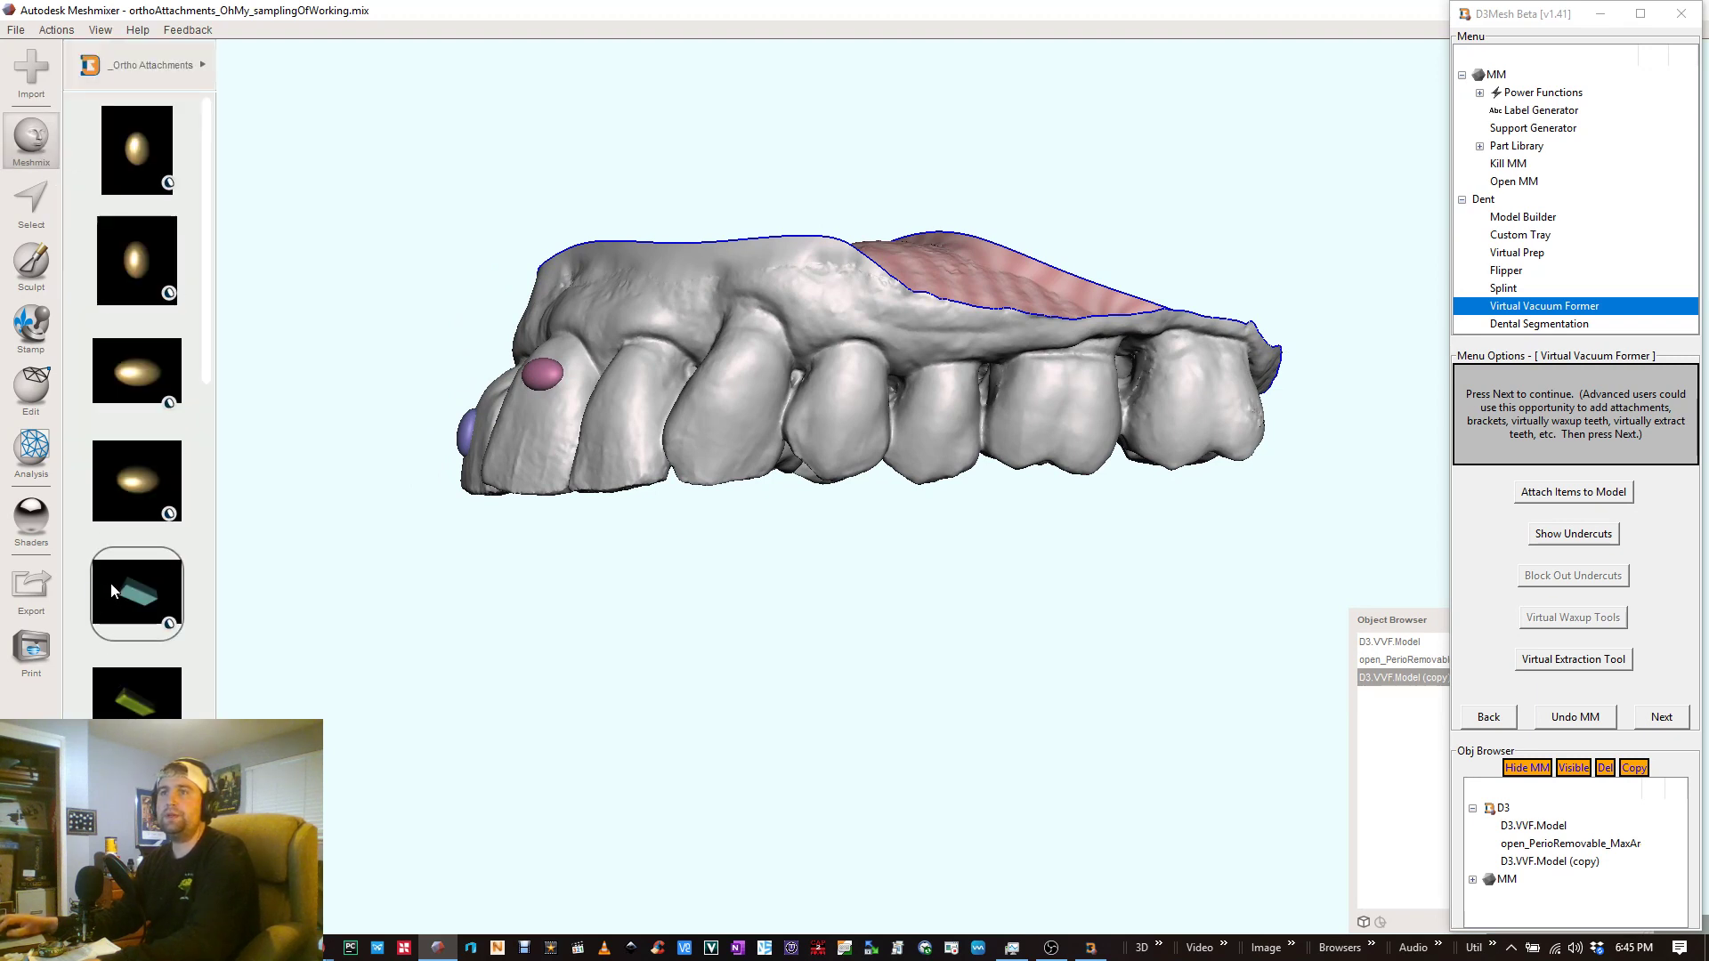
pyautogui.scroll(-5, 134, 623)
pyautogui.scroll(5, 152, 629)
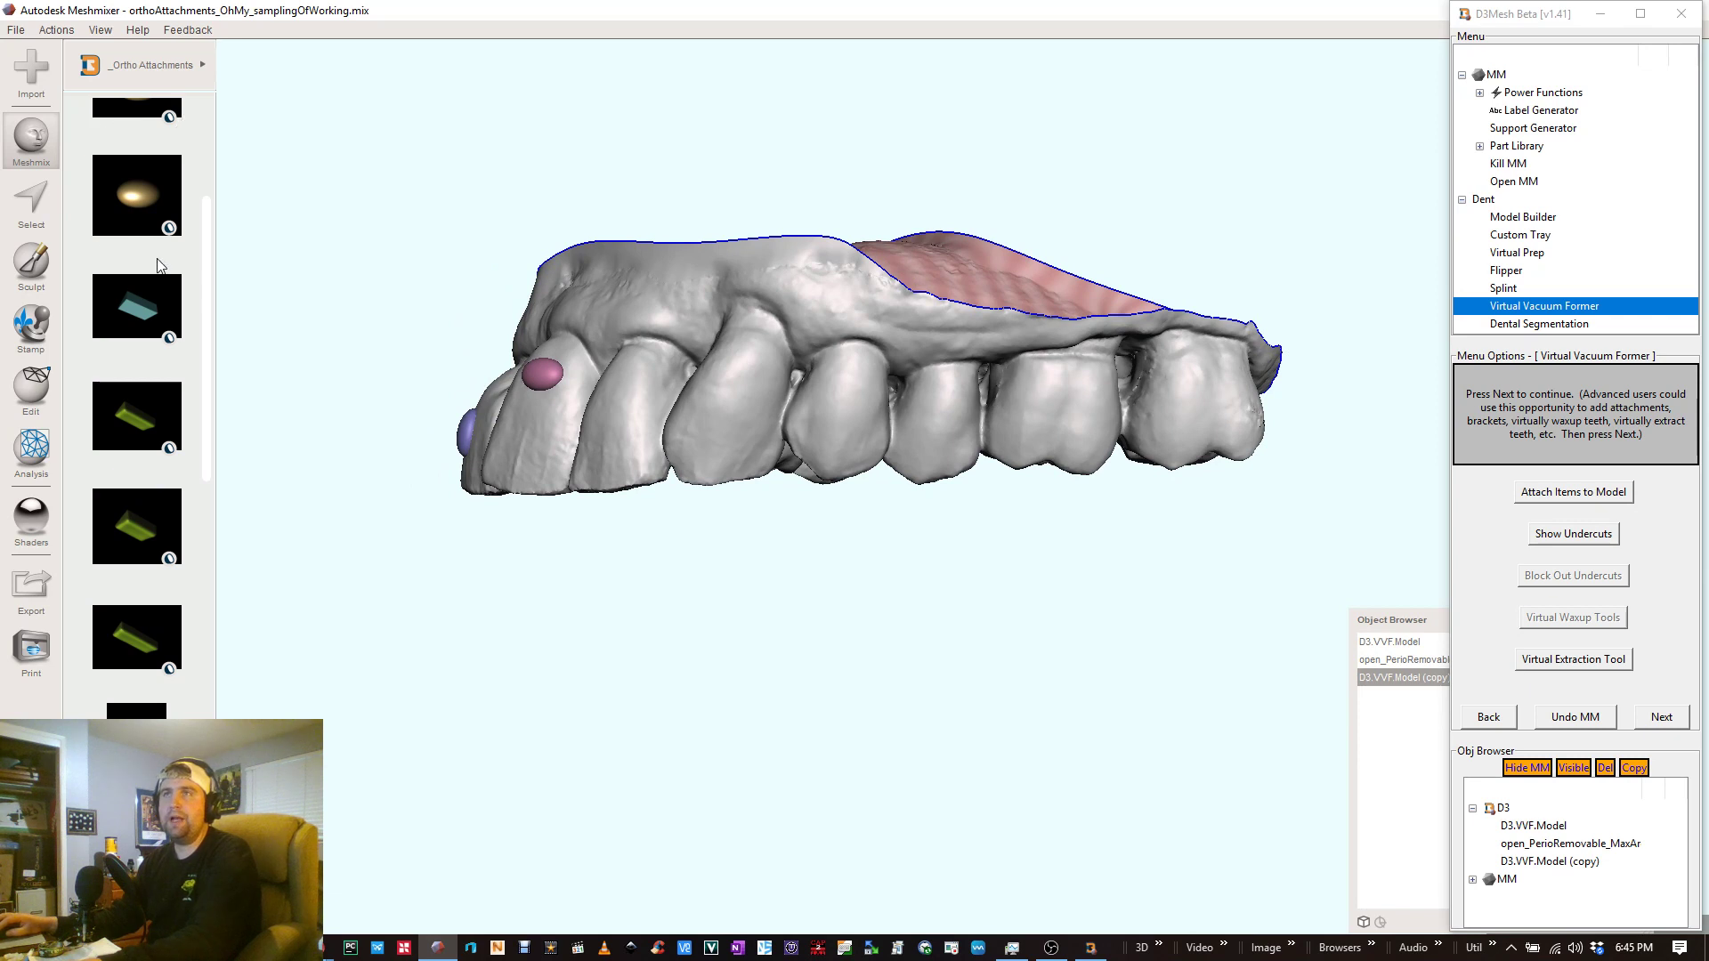
pyautogui.scroll(3, 151, 258)
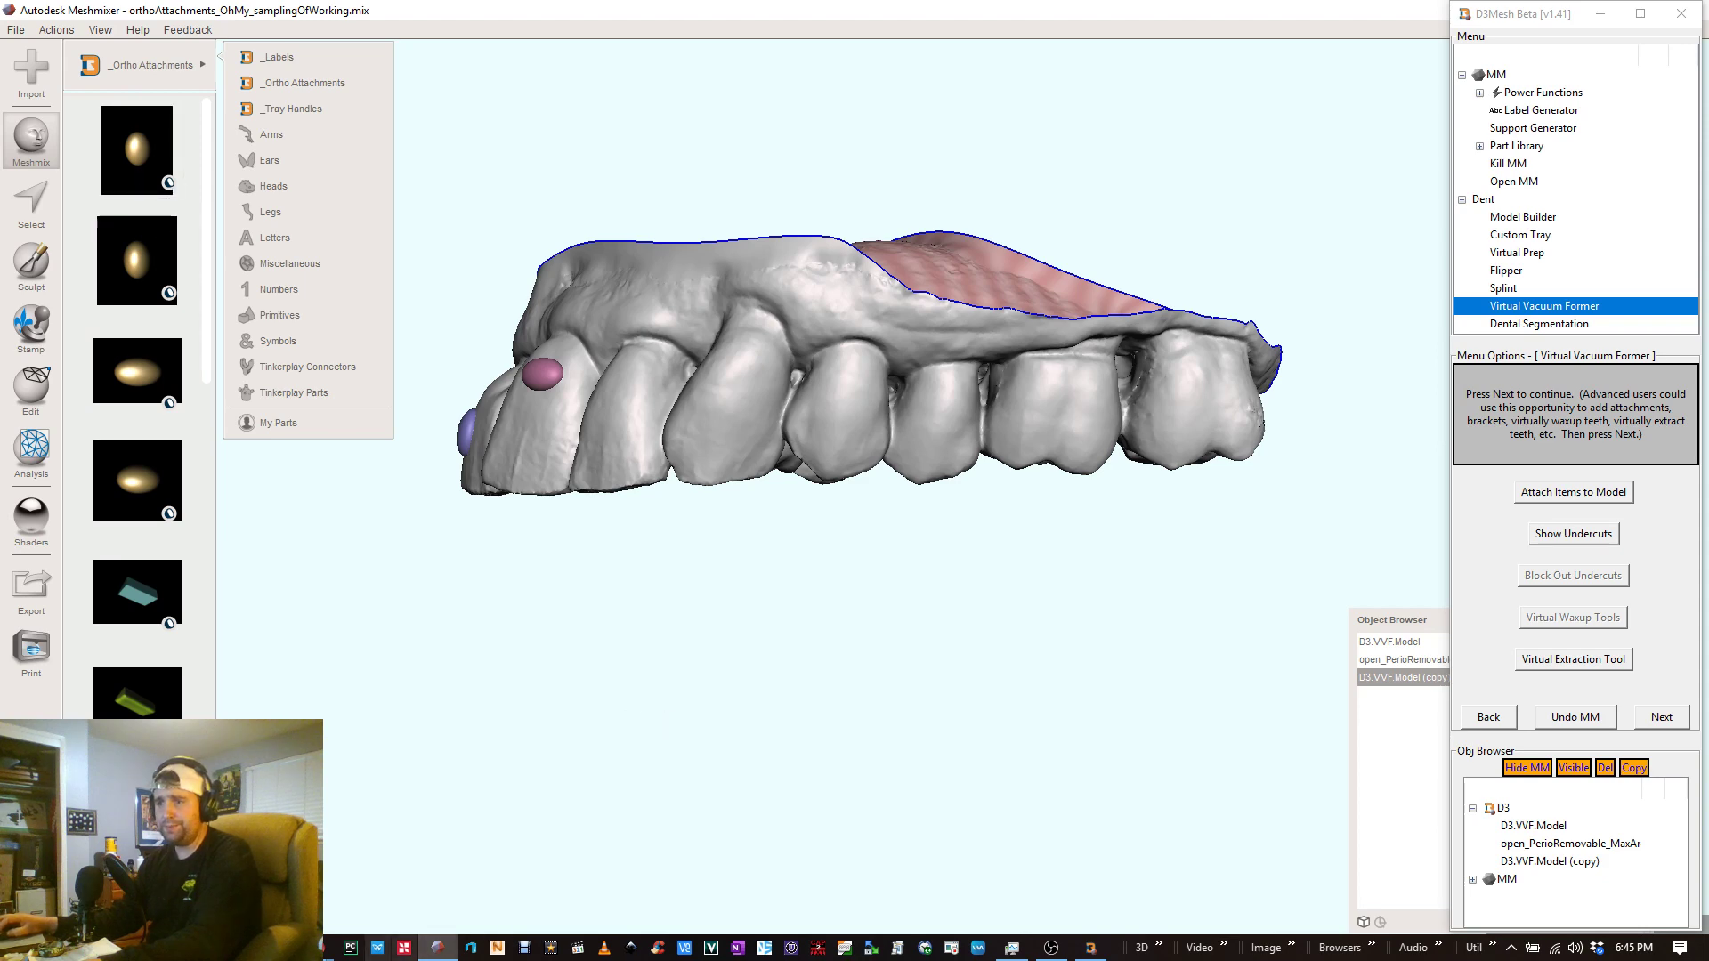
# - Switch to the browser to check the article's conventional attachment dimensions, then minimize D3Mesh Beta and the browser to return to Meshmixer
pyautogui.moveTo(437, 947)
pyautogui.click(427, 891)
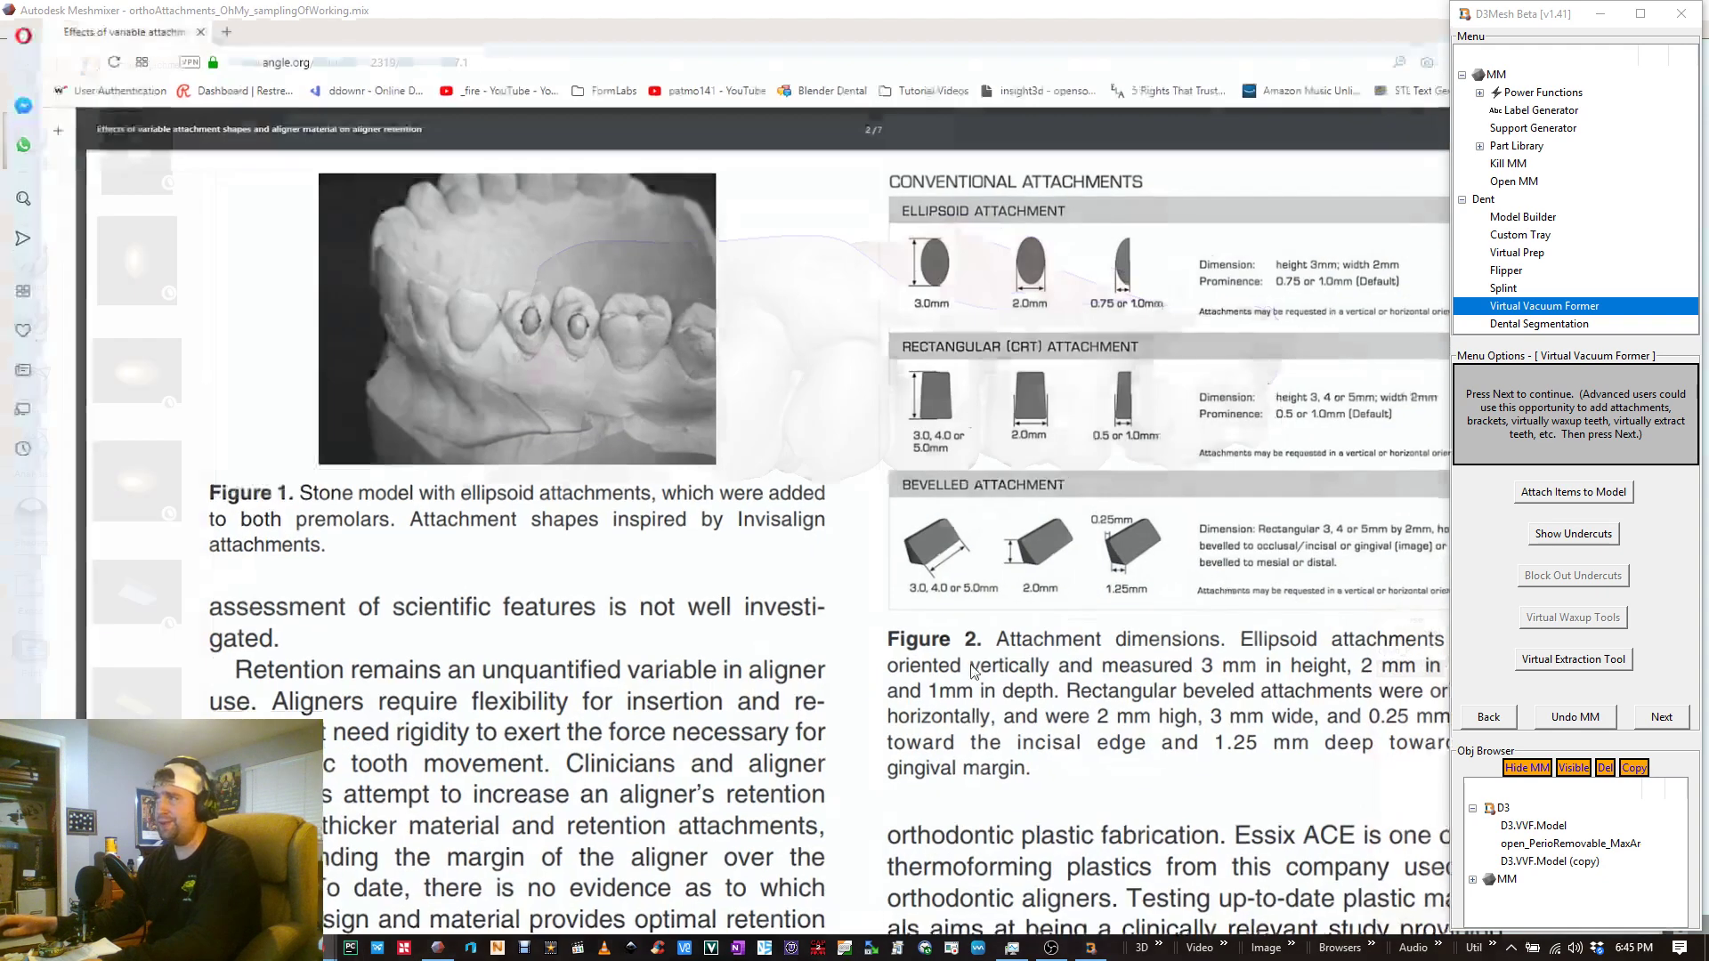
pyautogui.click(1600, 13)
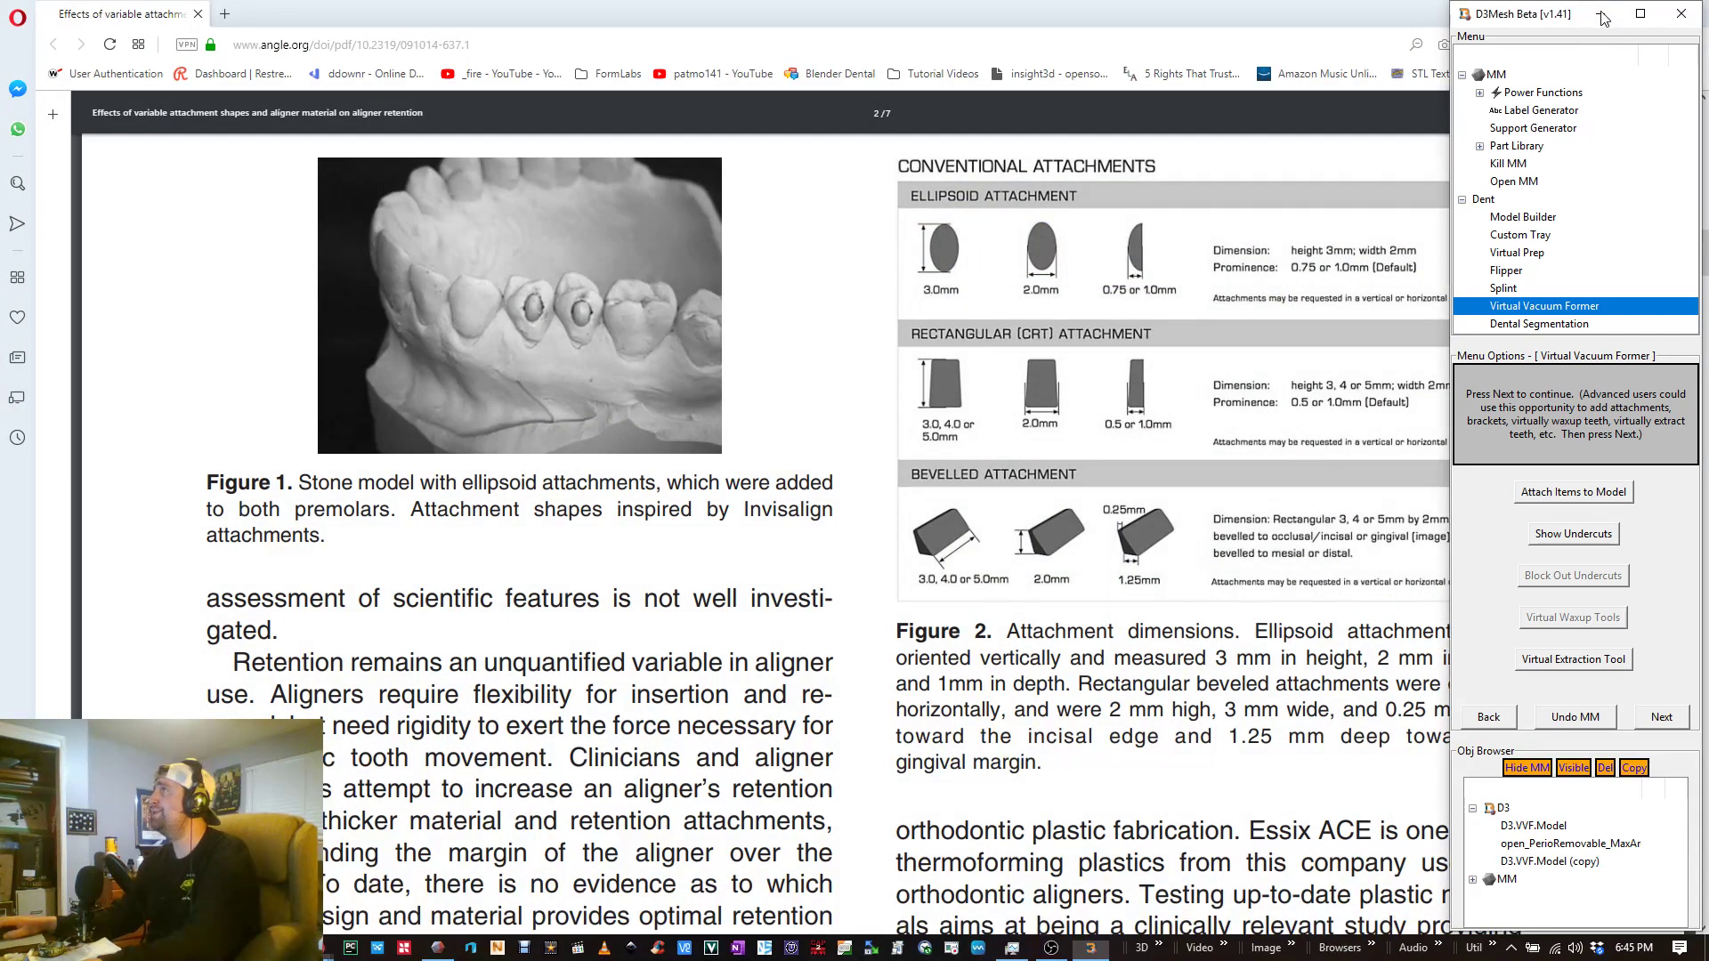
pyautogui.click(1607, 13)
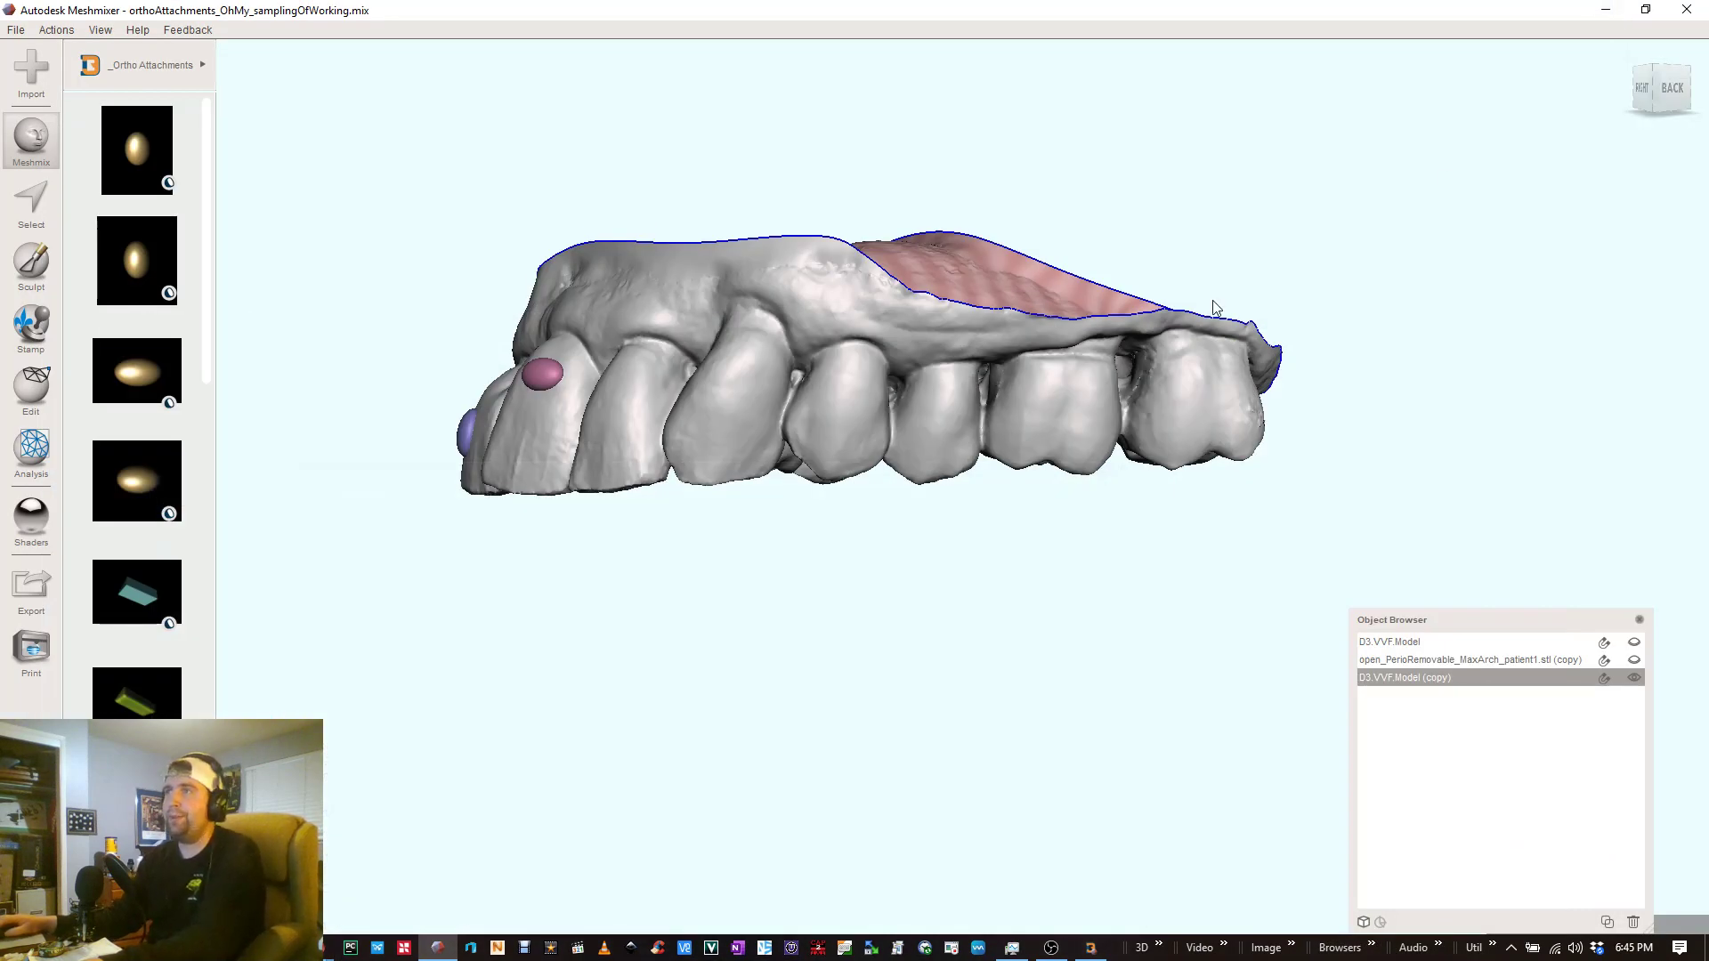
# - Examine the ellipsoid, bevelled and rectangular variants in the _Ortho Attachments library with the arch's side teeth in view
pyautogui.moveTo(1193, 337); pyautogui.dragTo(1036, 341, button='right')
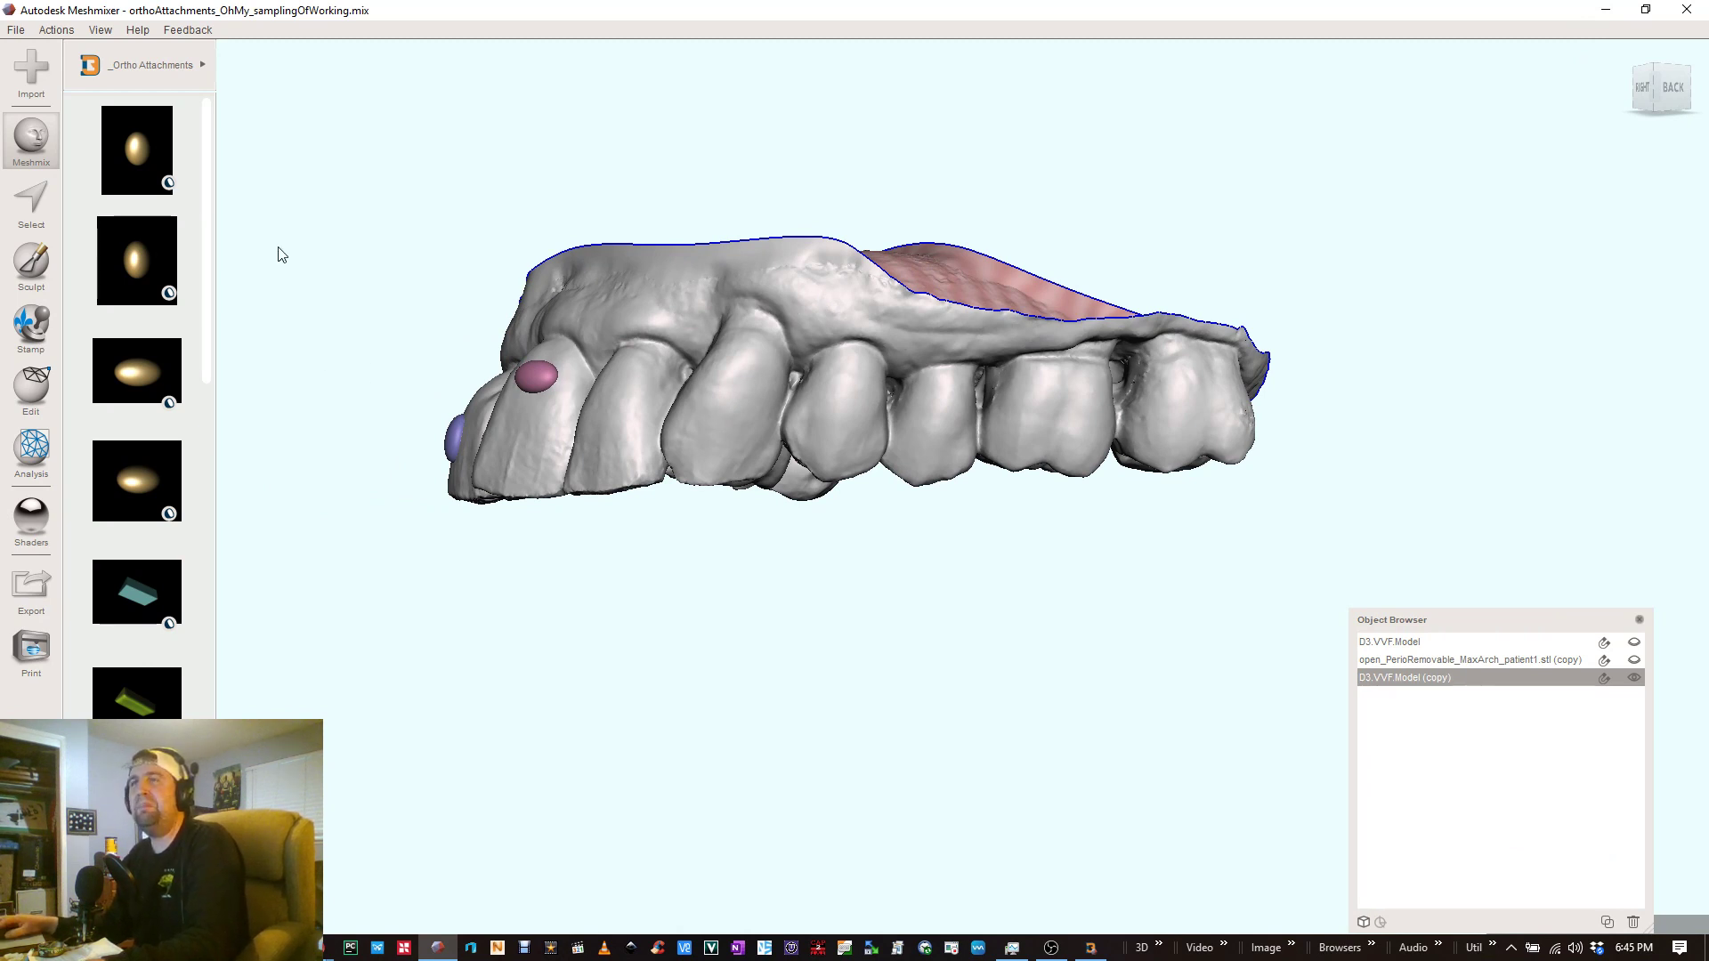
pyautogui.moveTo(744, 403); pyautogui.dragTo(788, 388, button='middle')
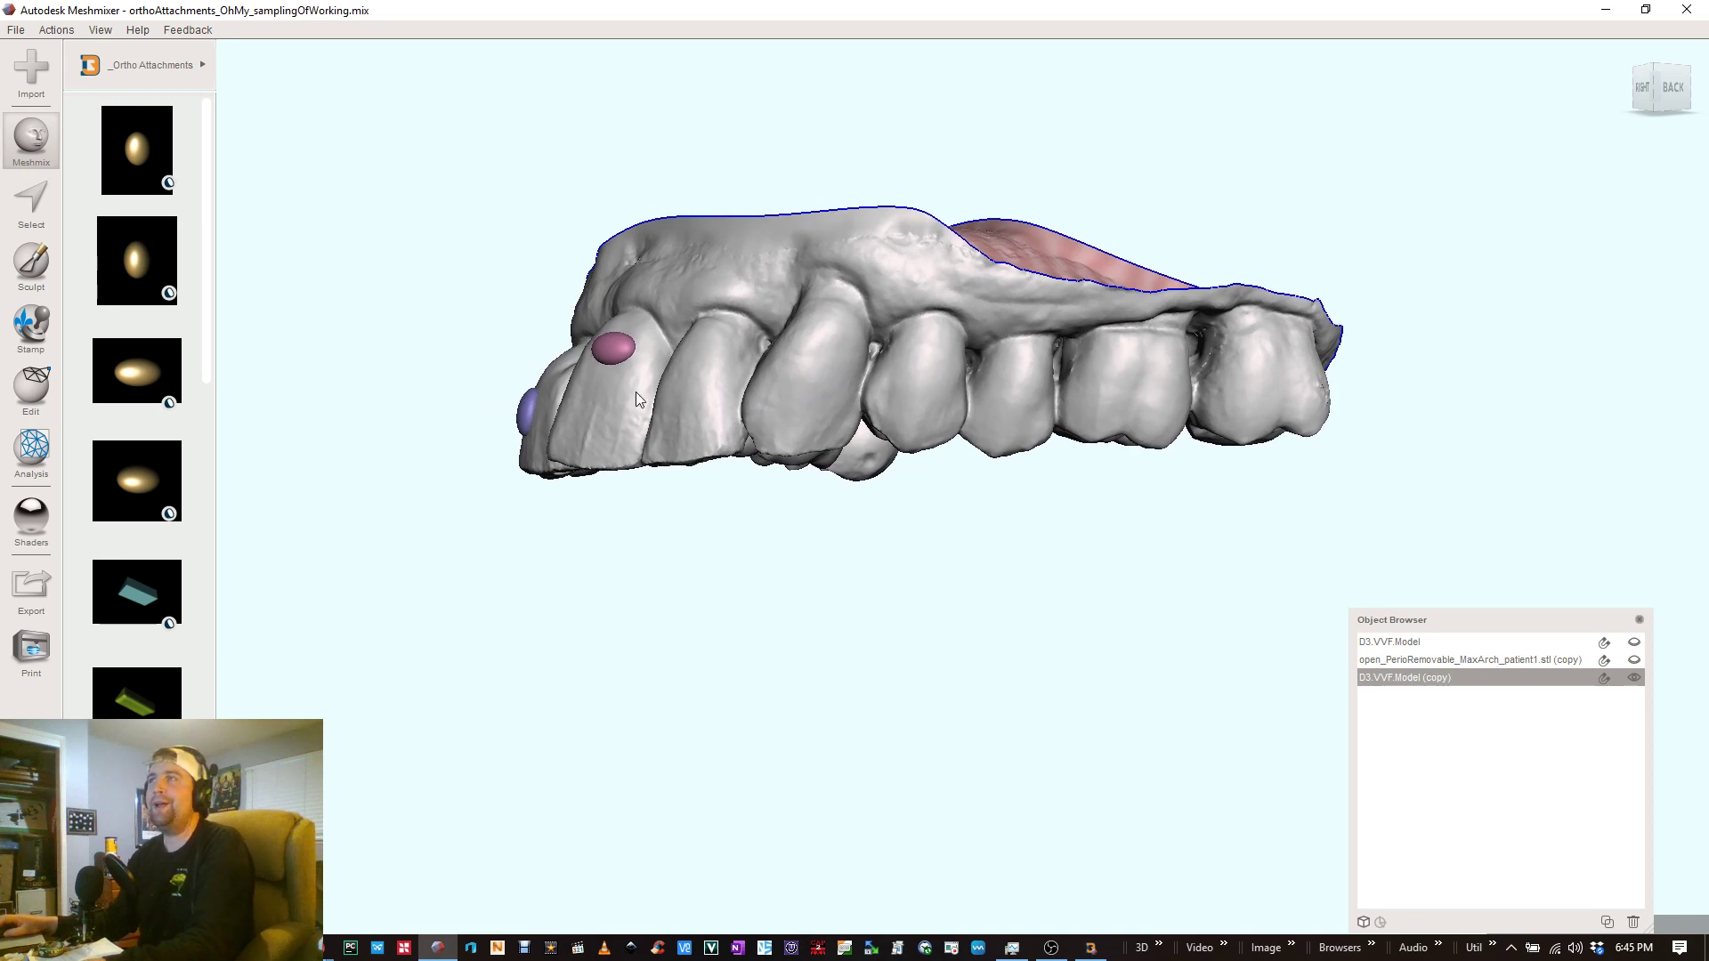
pyautogui.moveTo(802, 413); pyautogui.dragTo(855, 433, button='right')
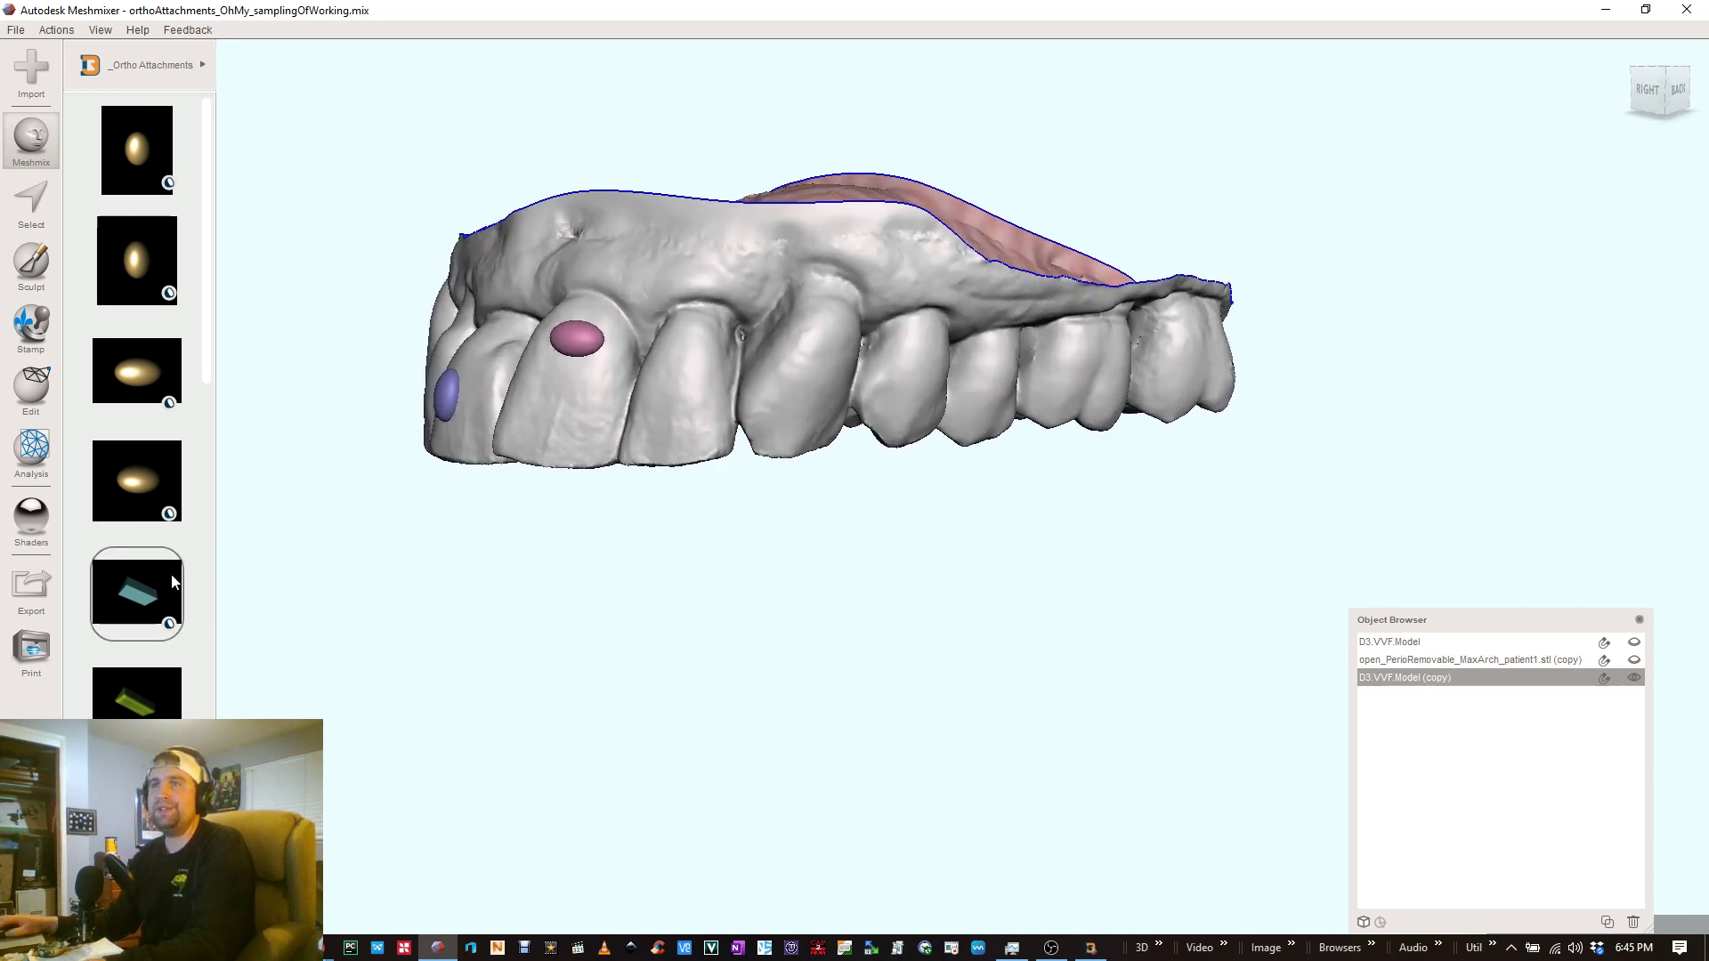
pyautogui.scroll(-3, 154, 604)
pyautogui.scroll(-2, 169, 564)
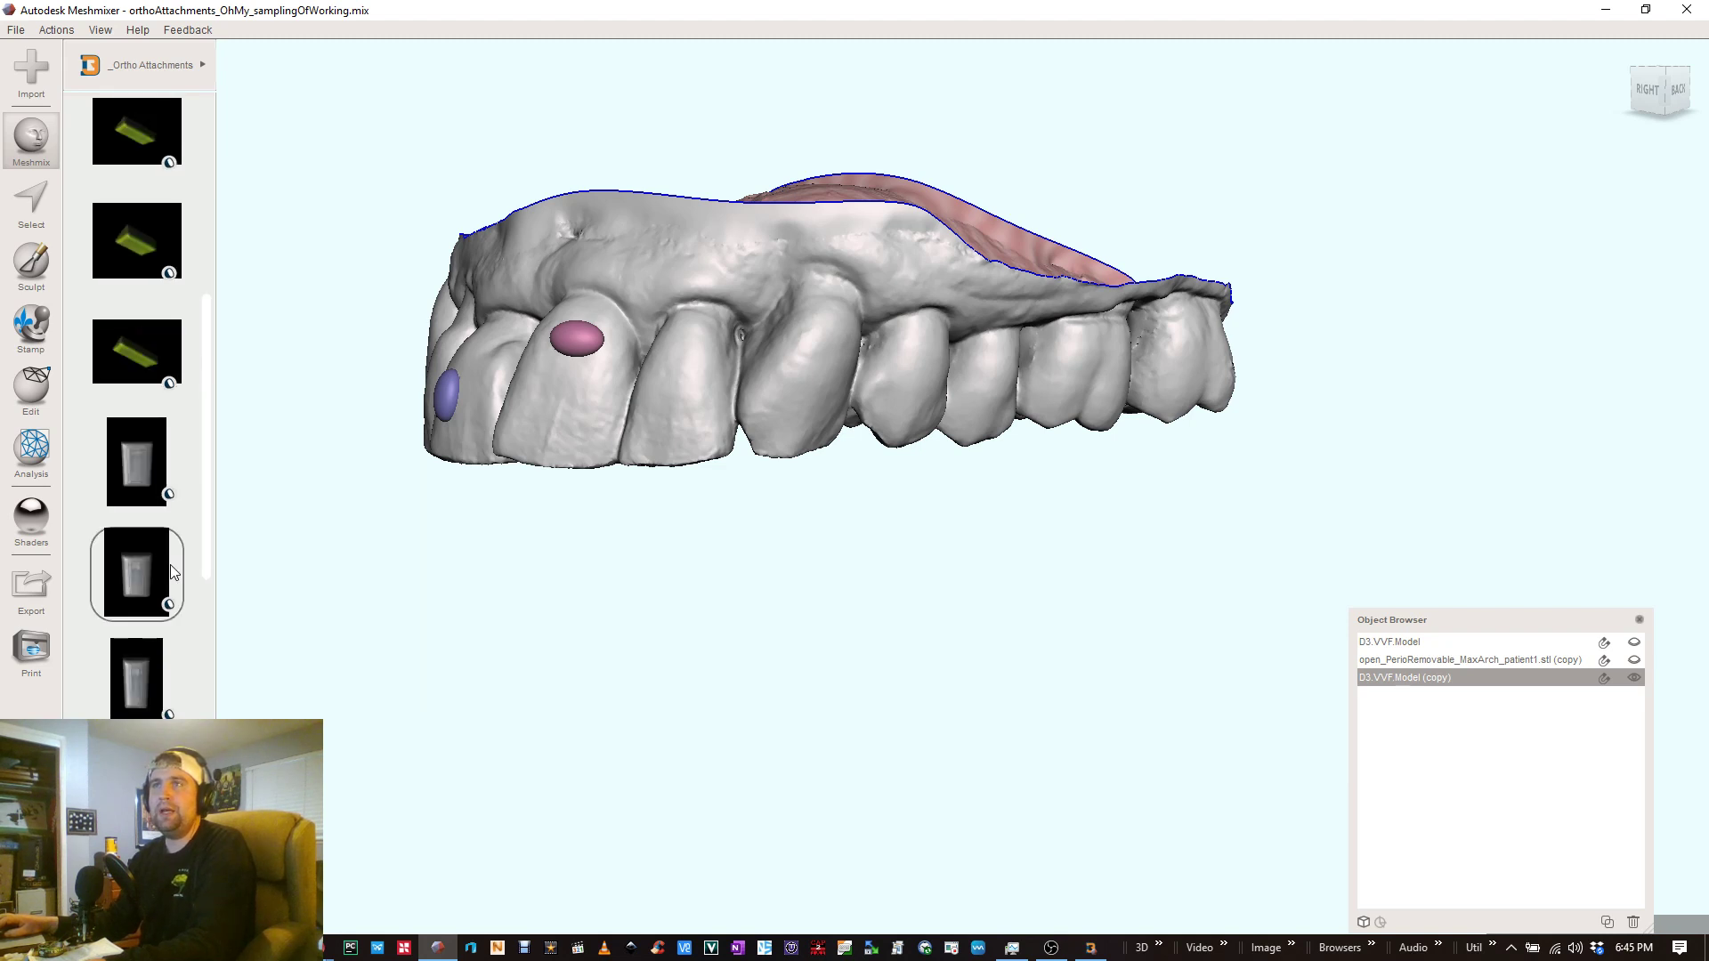
pyautogui.scroll(6, 146, 376)
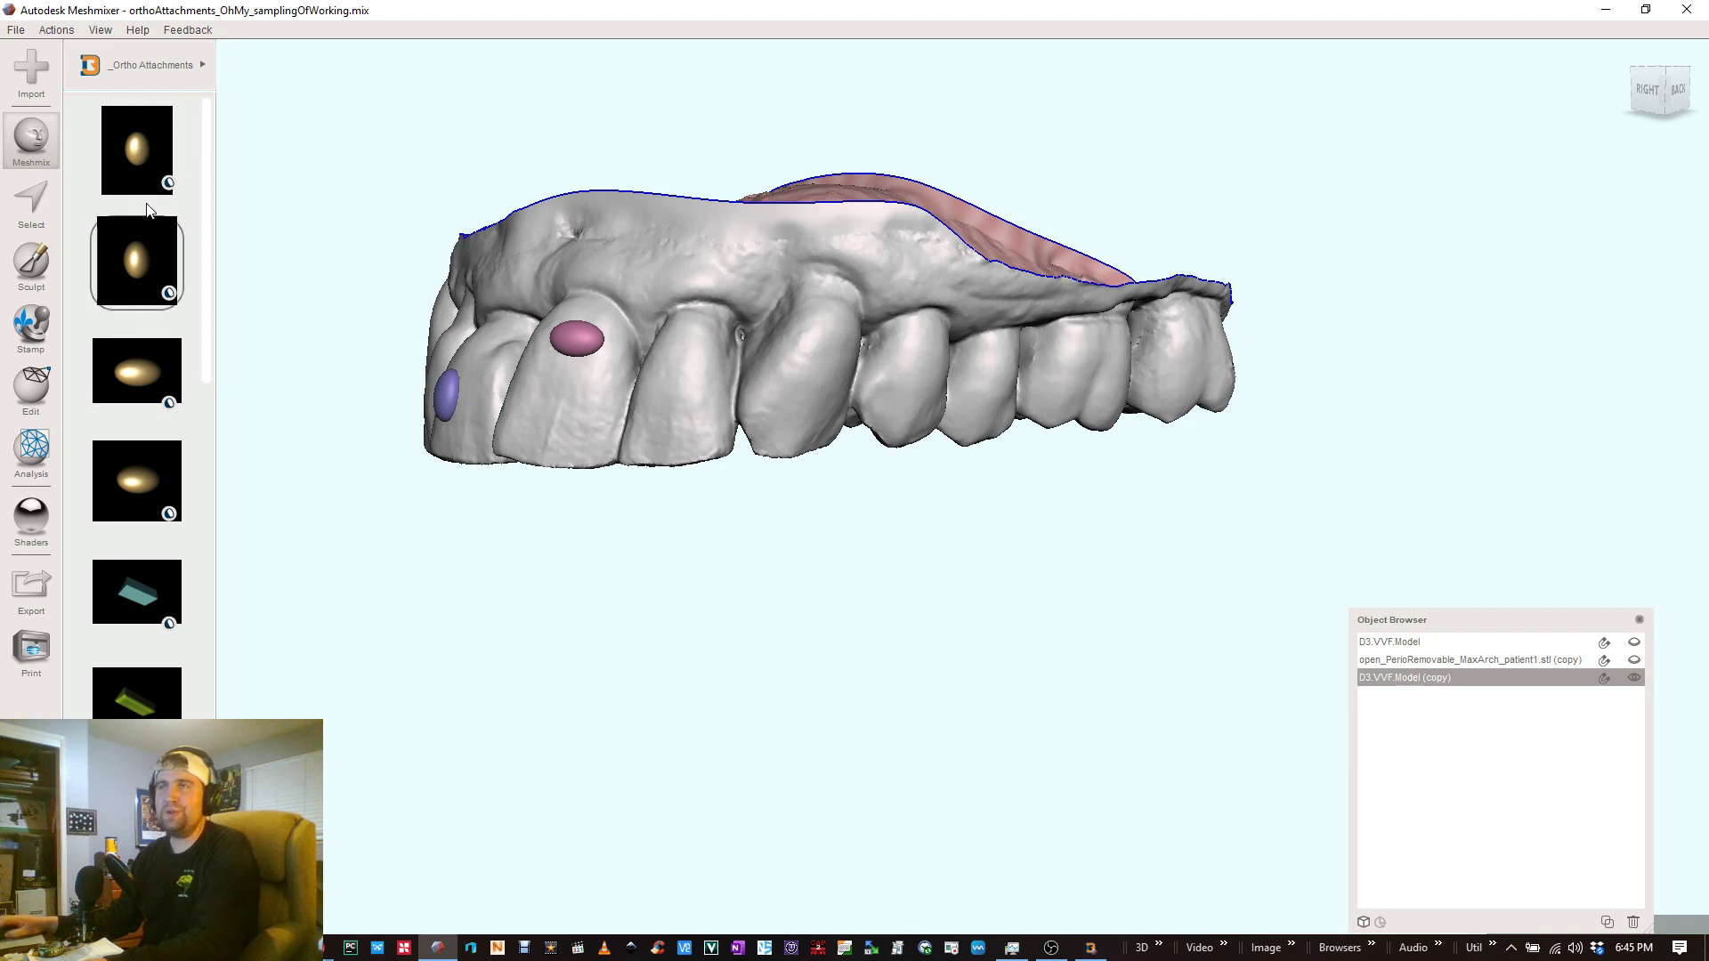
pyautogui.scroll(-6, 141, 489)
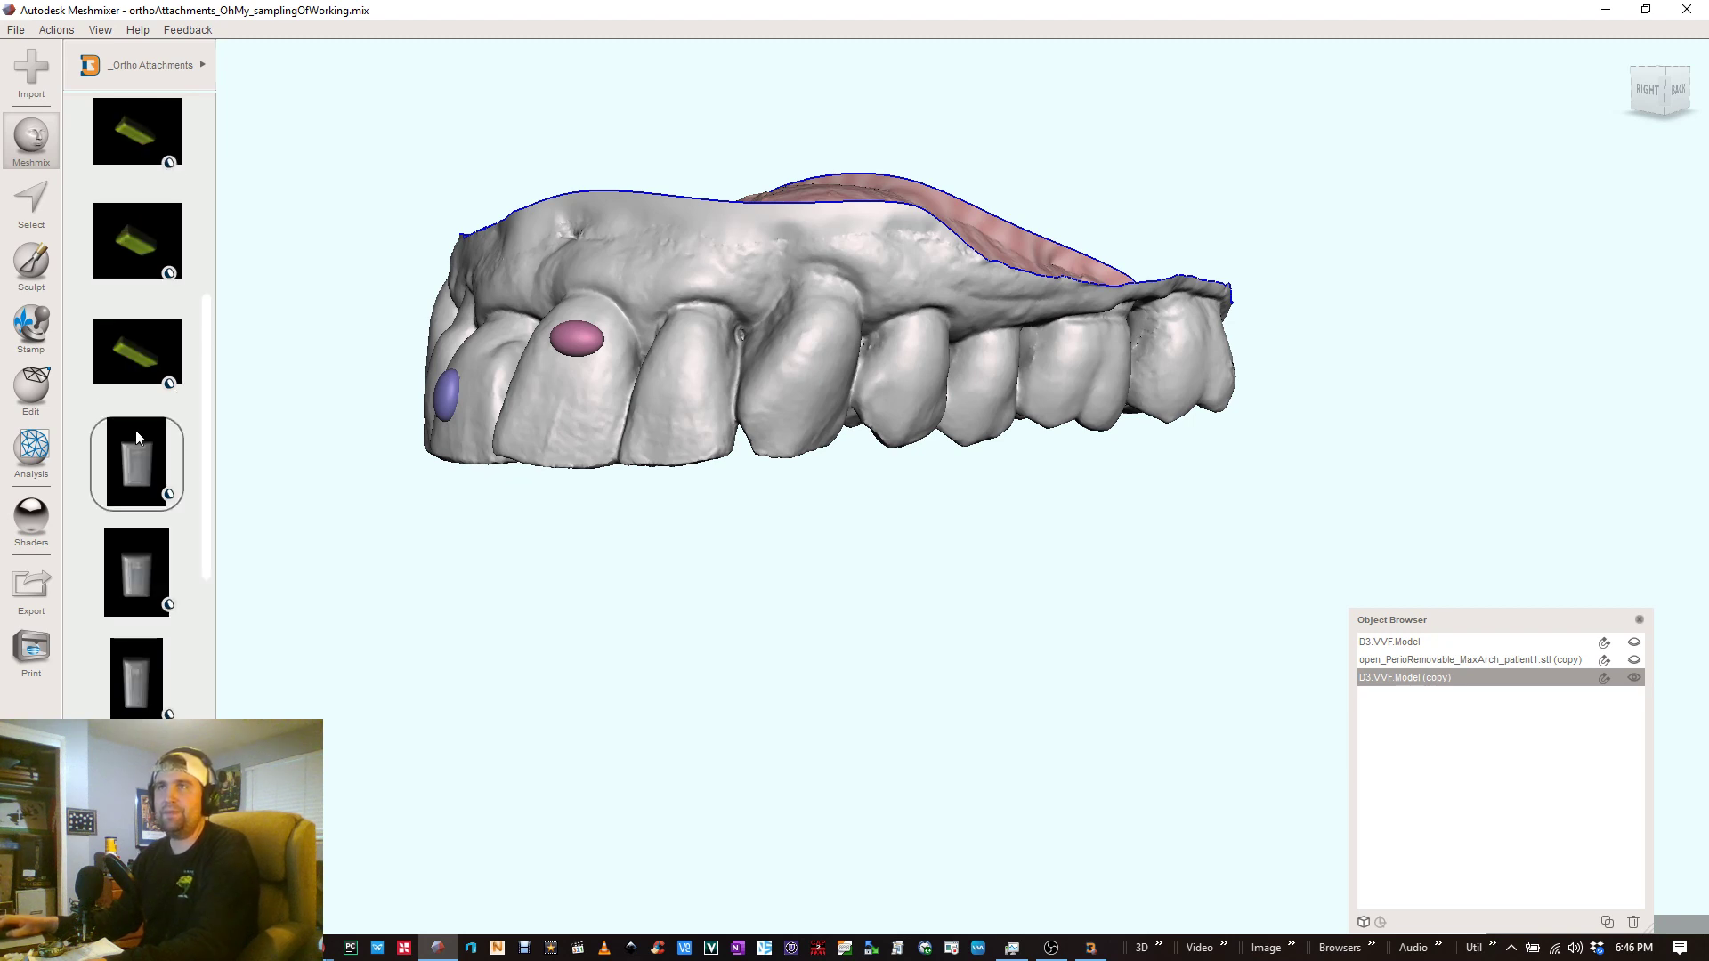
pyautogui.scroll(3, 142, 240)
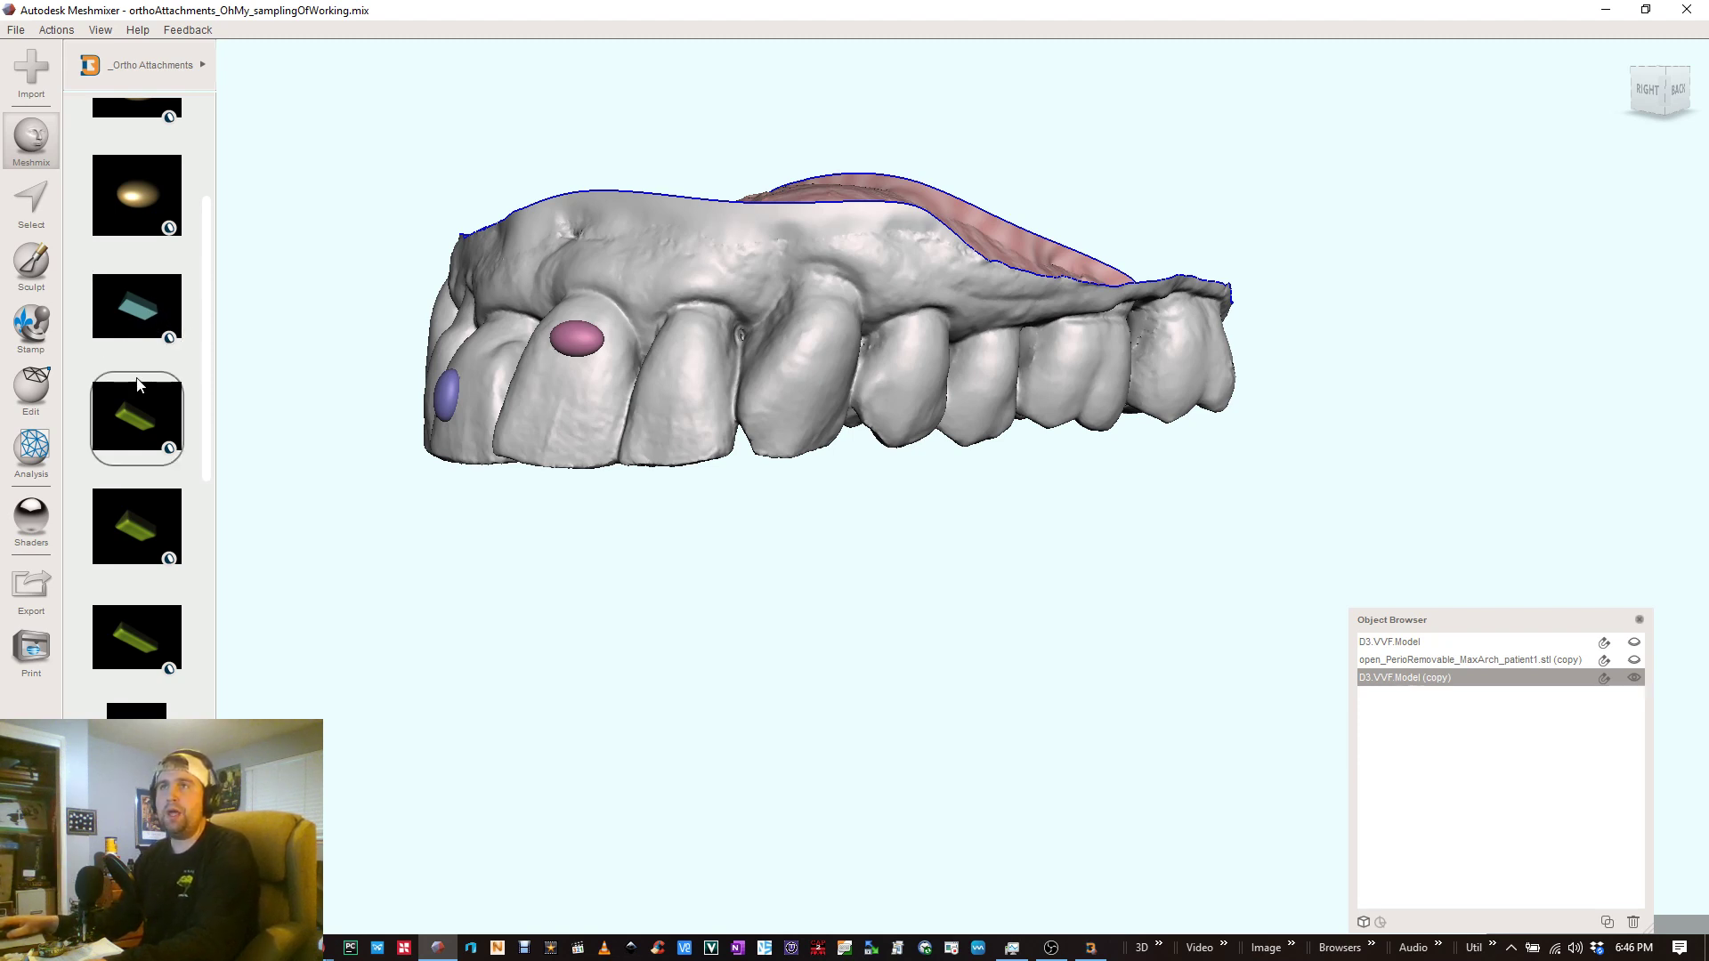
pyautogui.scroll(-3, 137, 454)
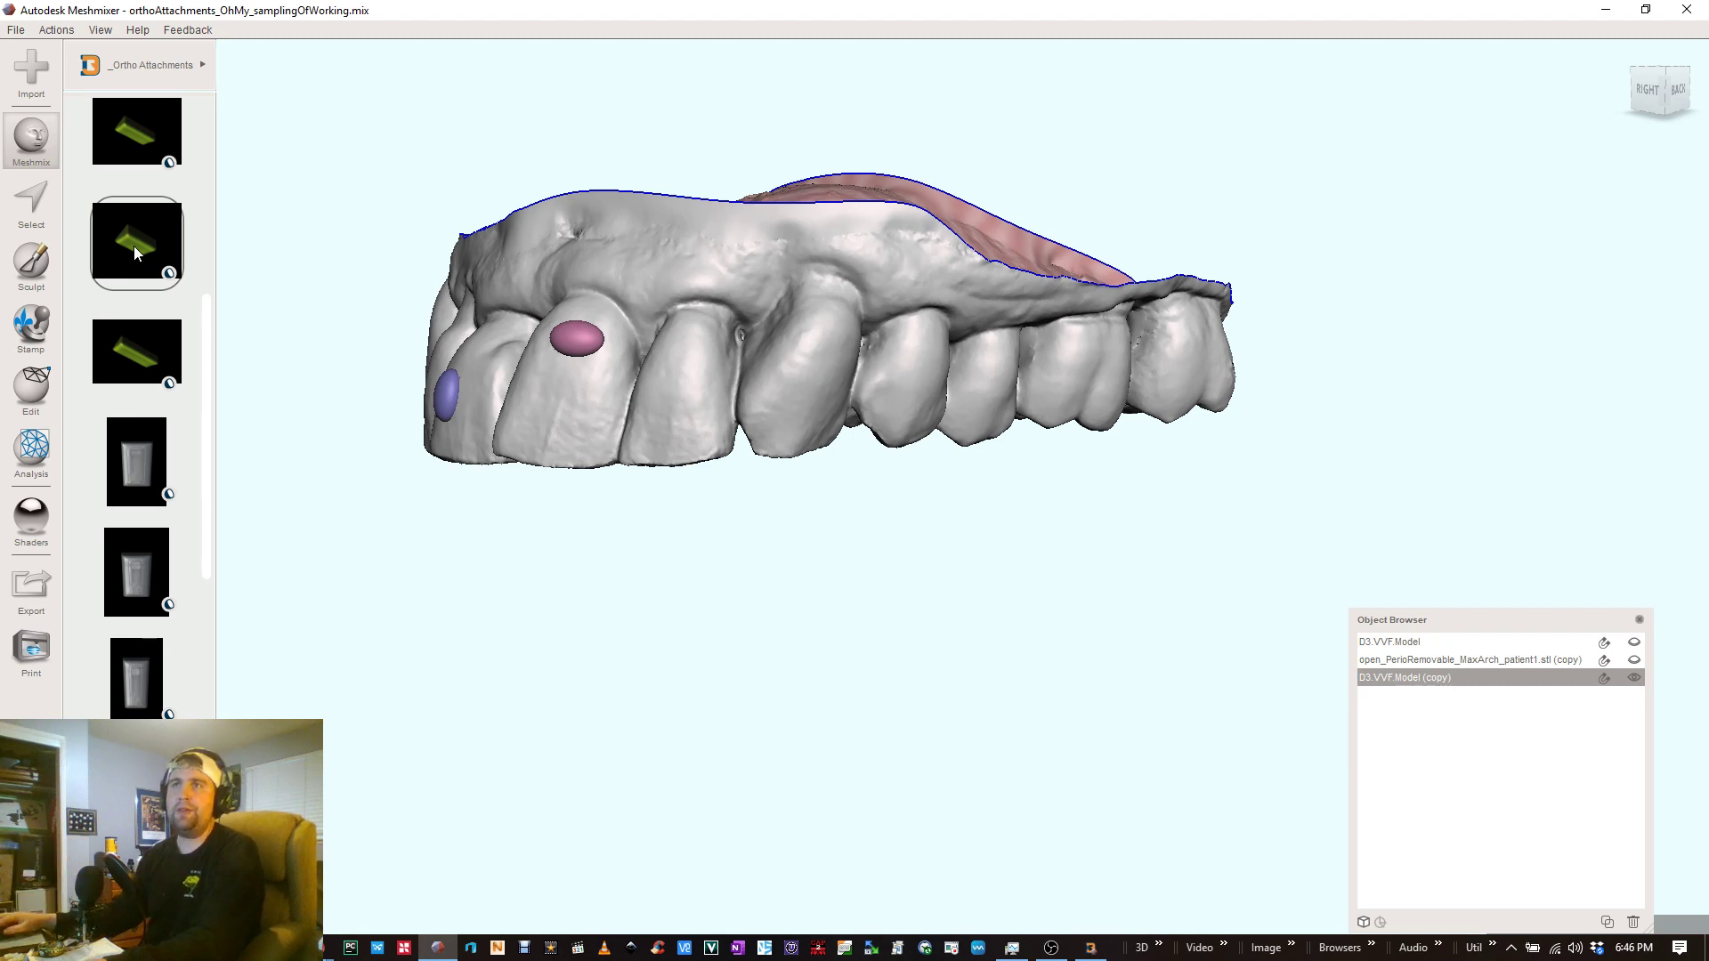
pyautogui.scroll(-5, 147, 352)
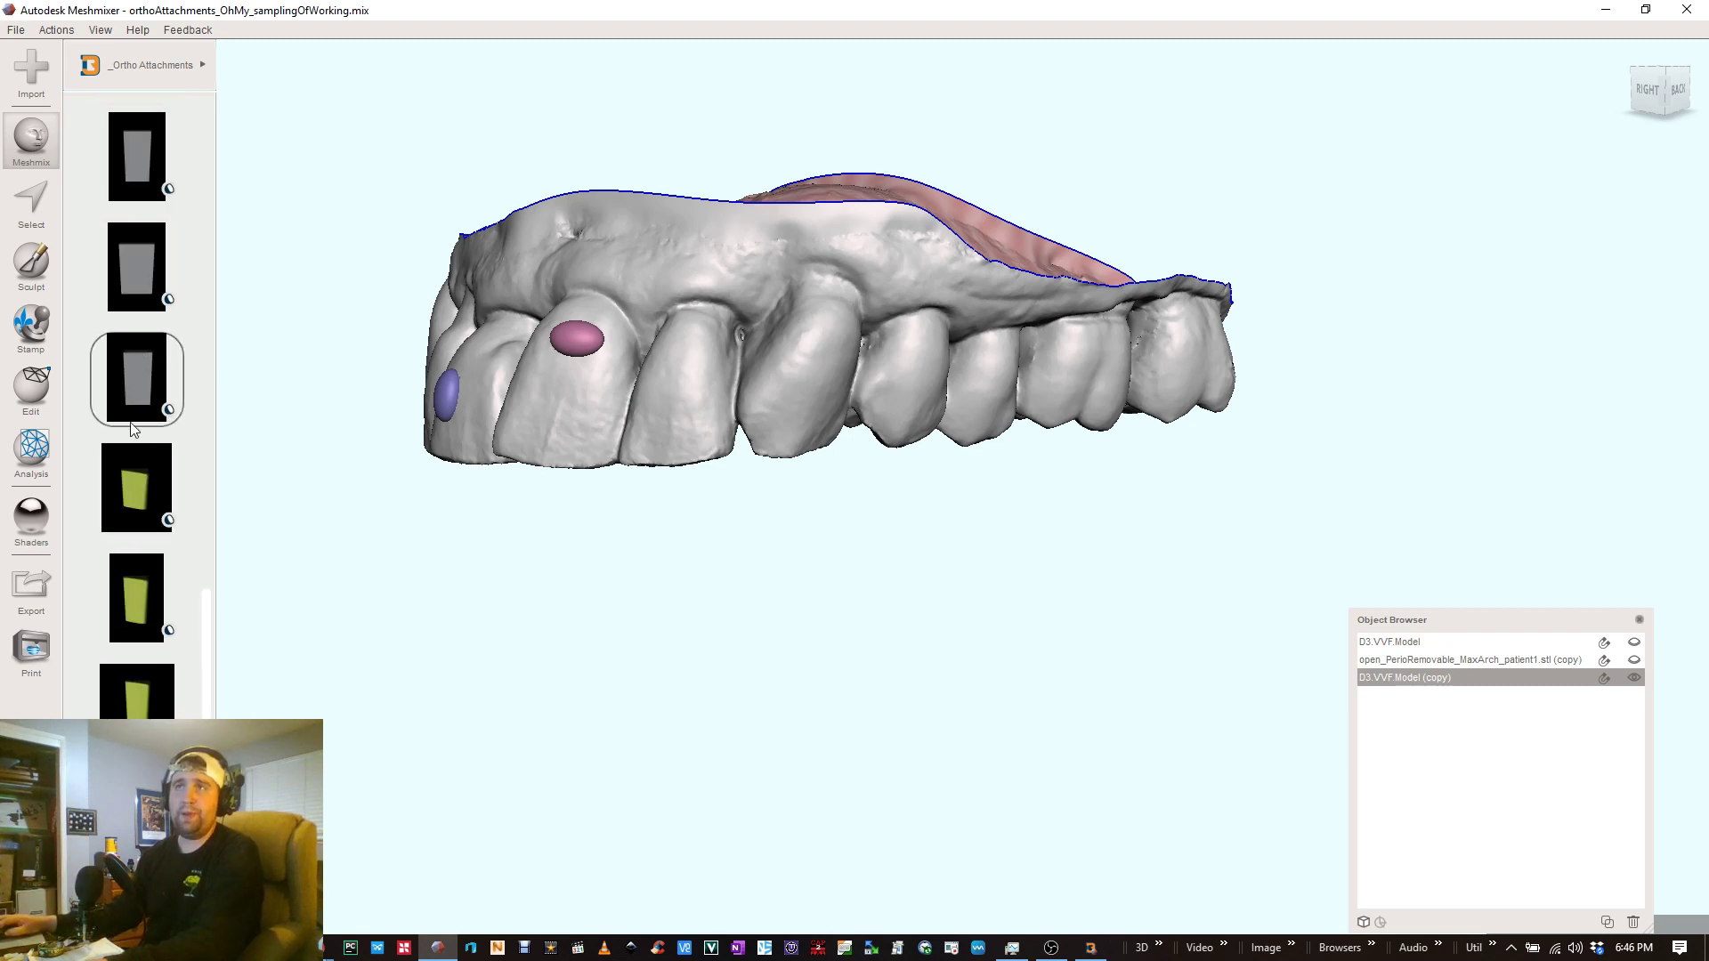
# - Place a grey vertical rectangular attachment from _Ortho Attachments on the canine, with size 0.05 and the RotInvCoord type
pyautogui.scroll(-2, 138, 436)
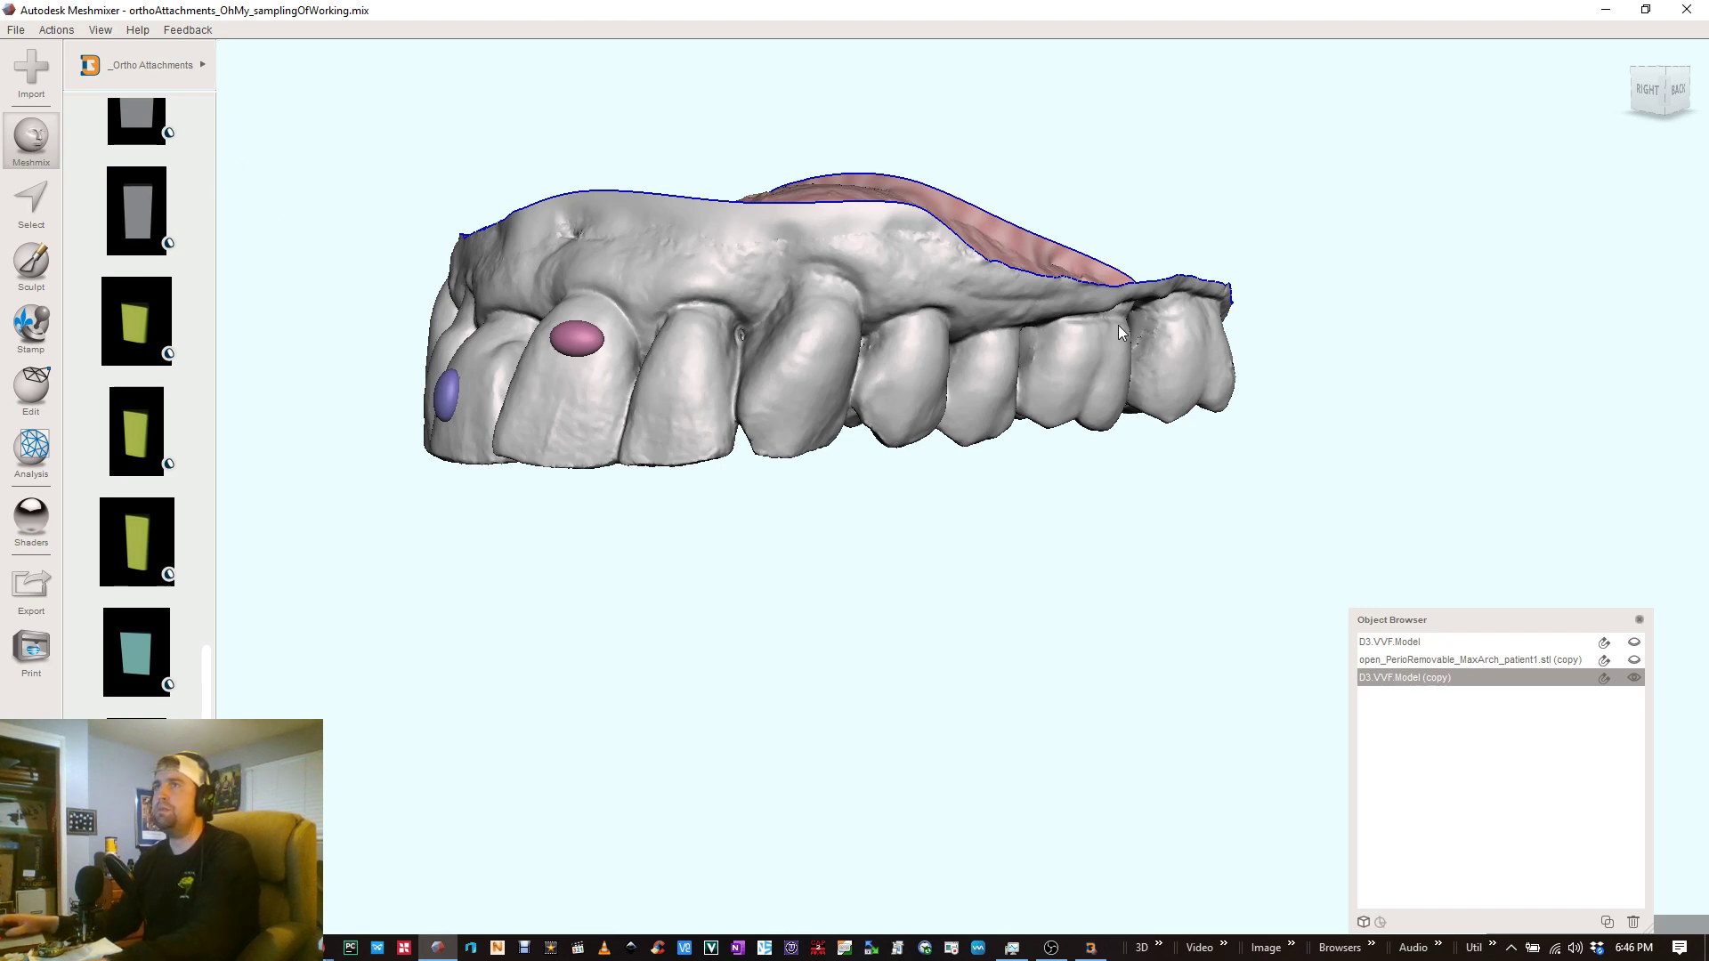
pyautogui.moveTo(899, 379); pyautogui.dragTo(864, 366, button='right')
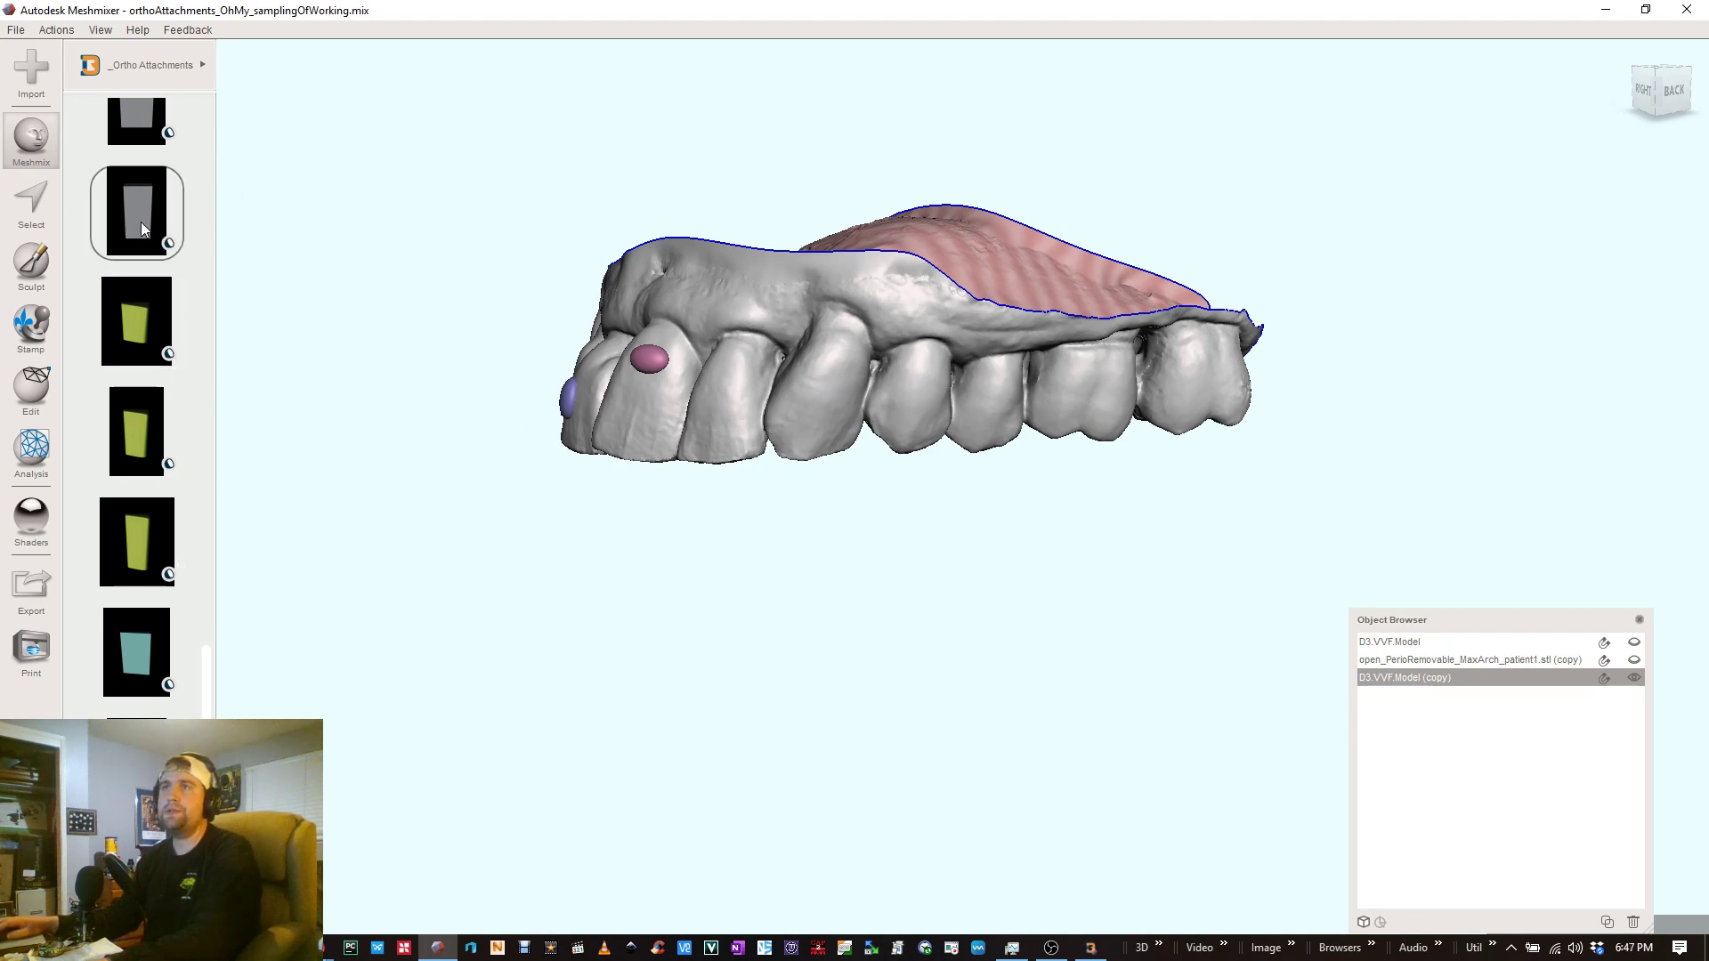
pyautogui.moveTo(138, 220); pyautogui.dragTo(825, 396)
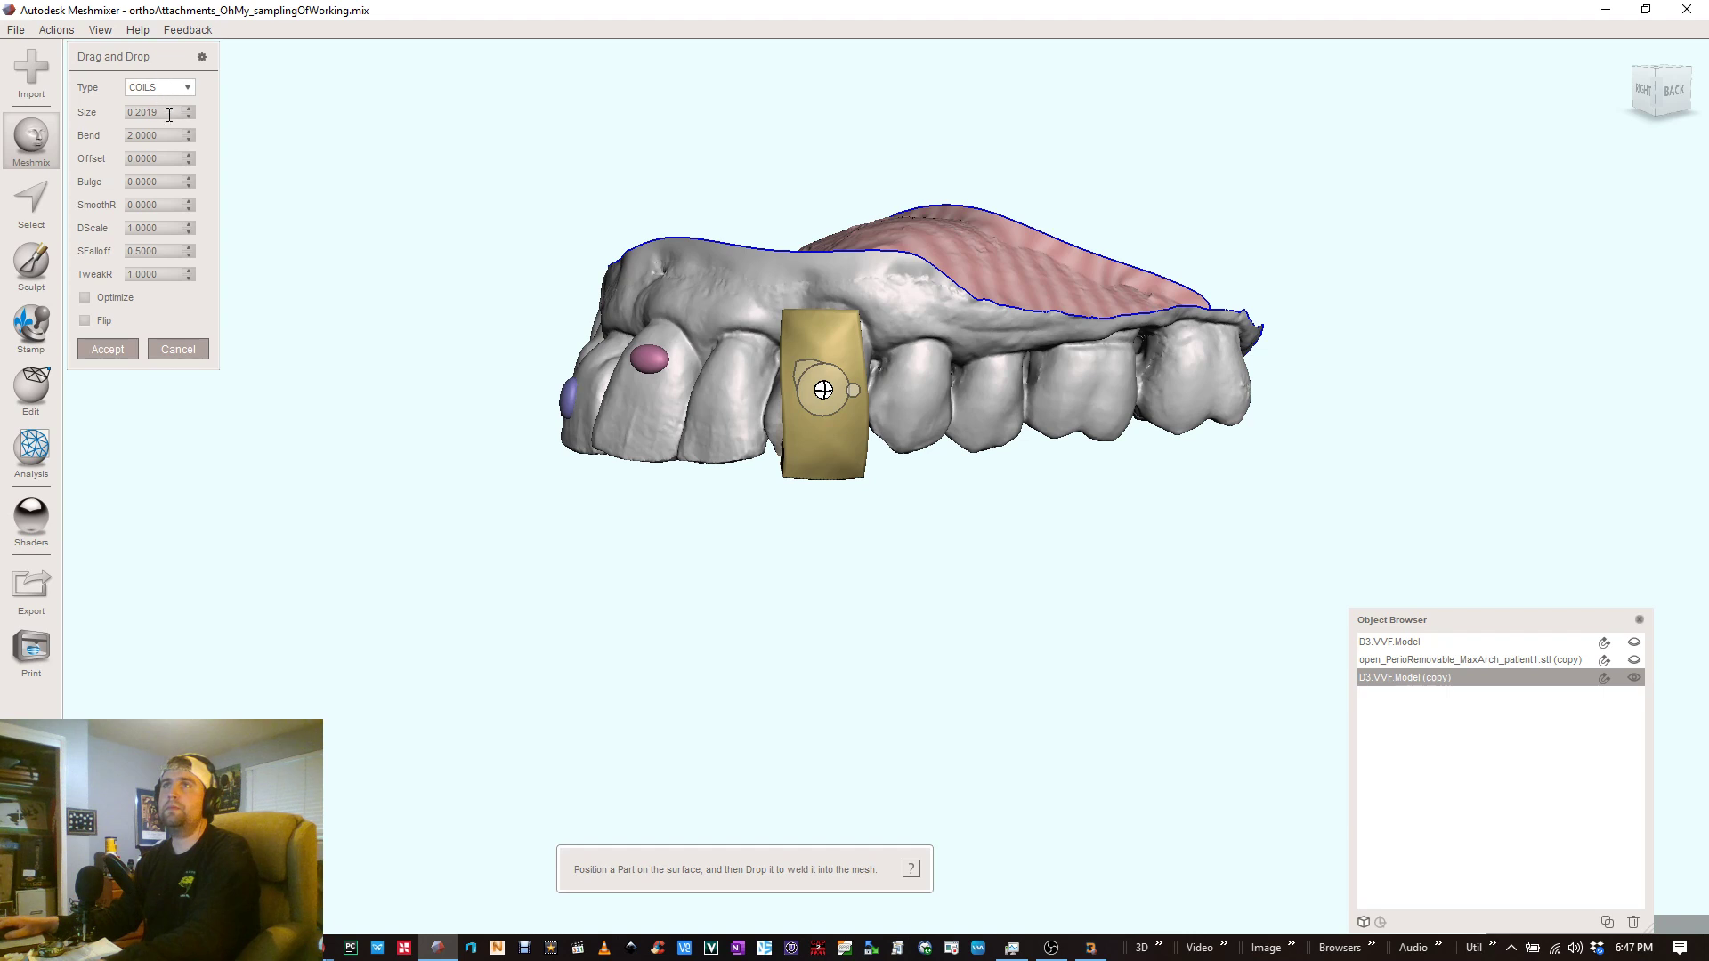
pyautogui.click(131, 113)
pyautogui.write('05')
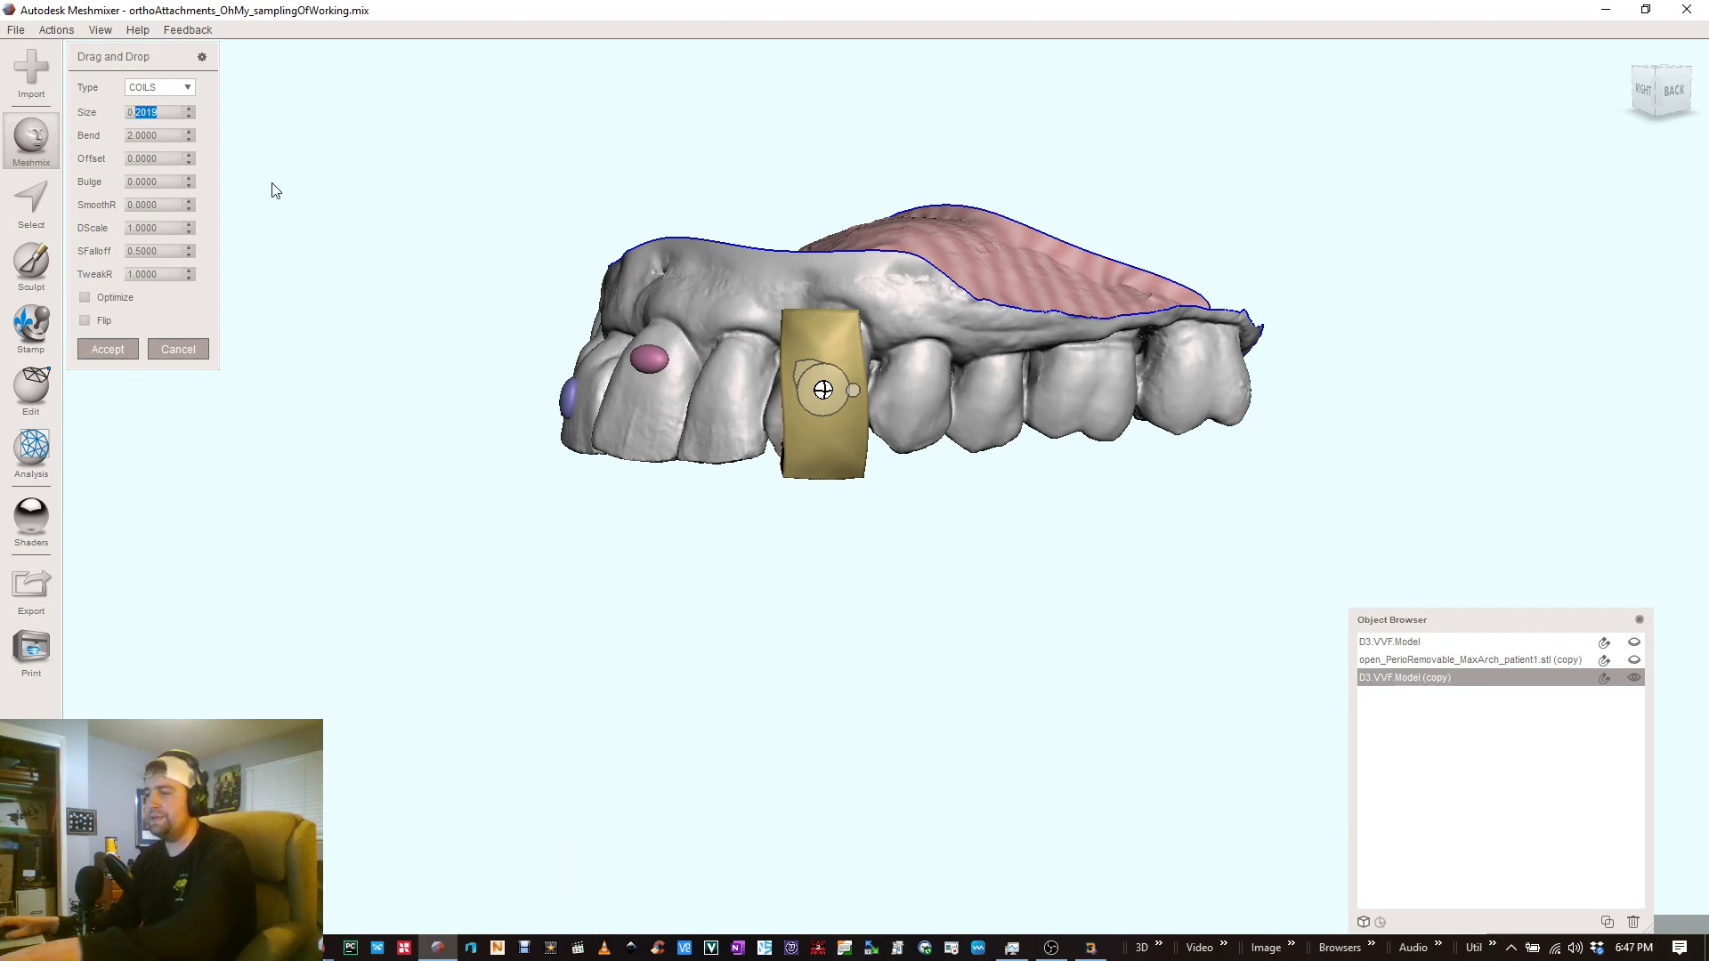
pyautogui.press('Return')
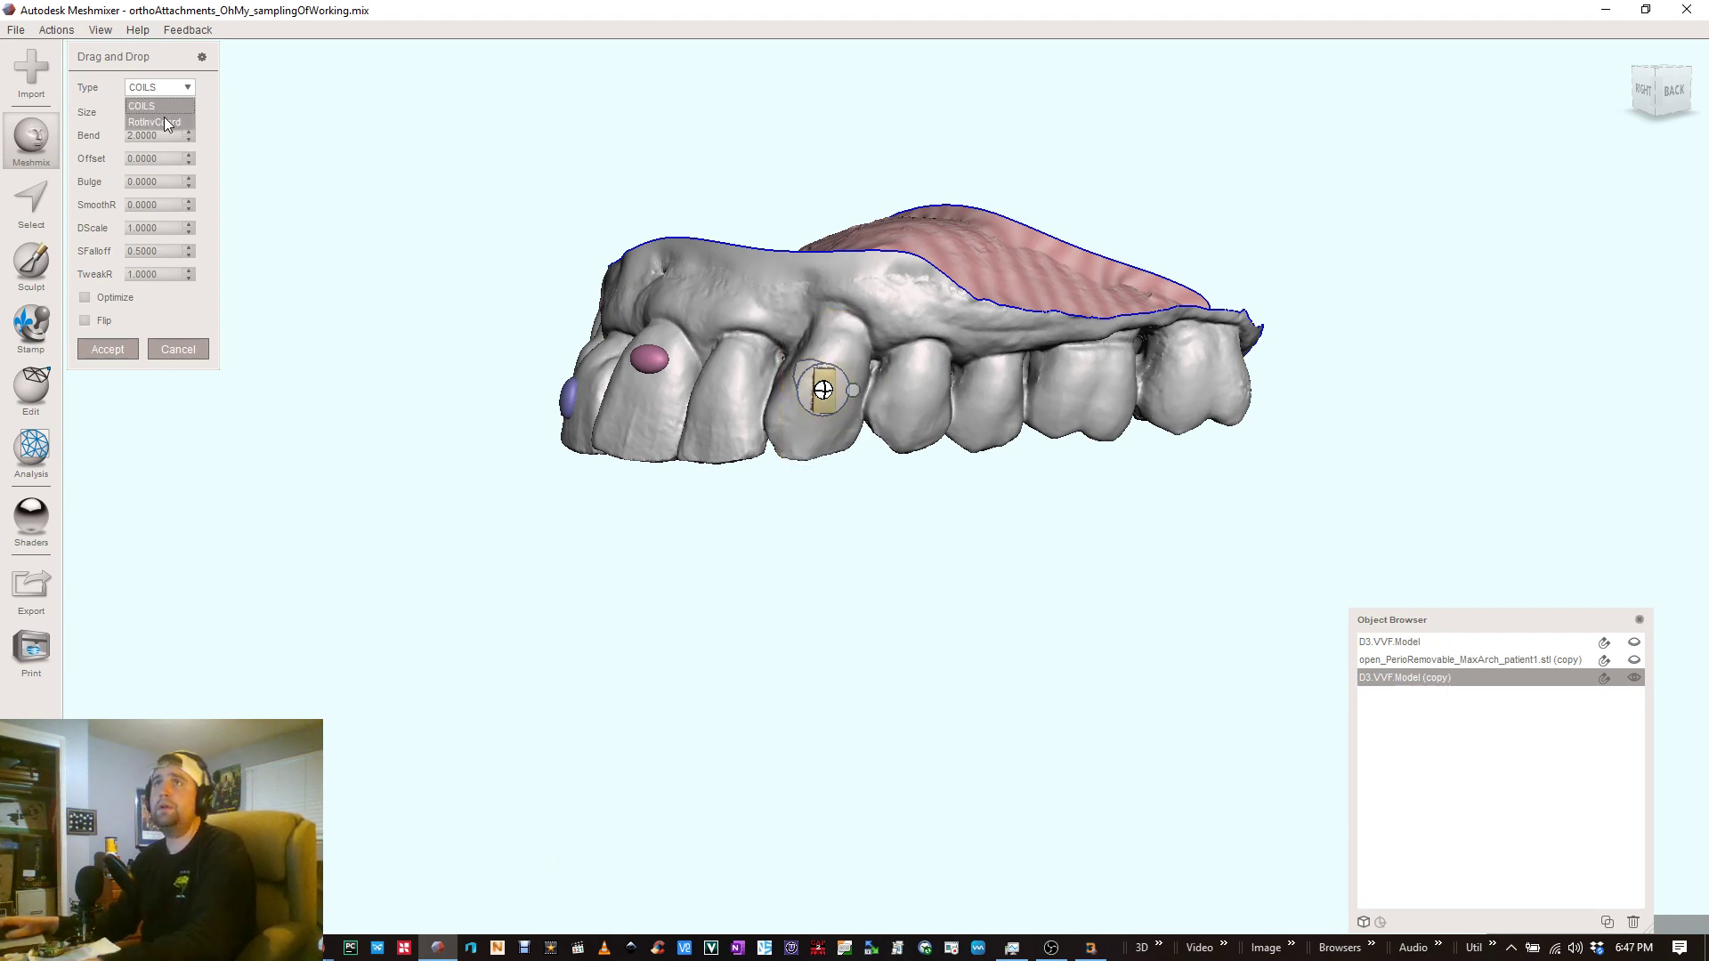
pyautogui.click(164, 122)
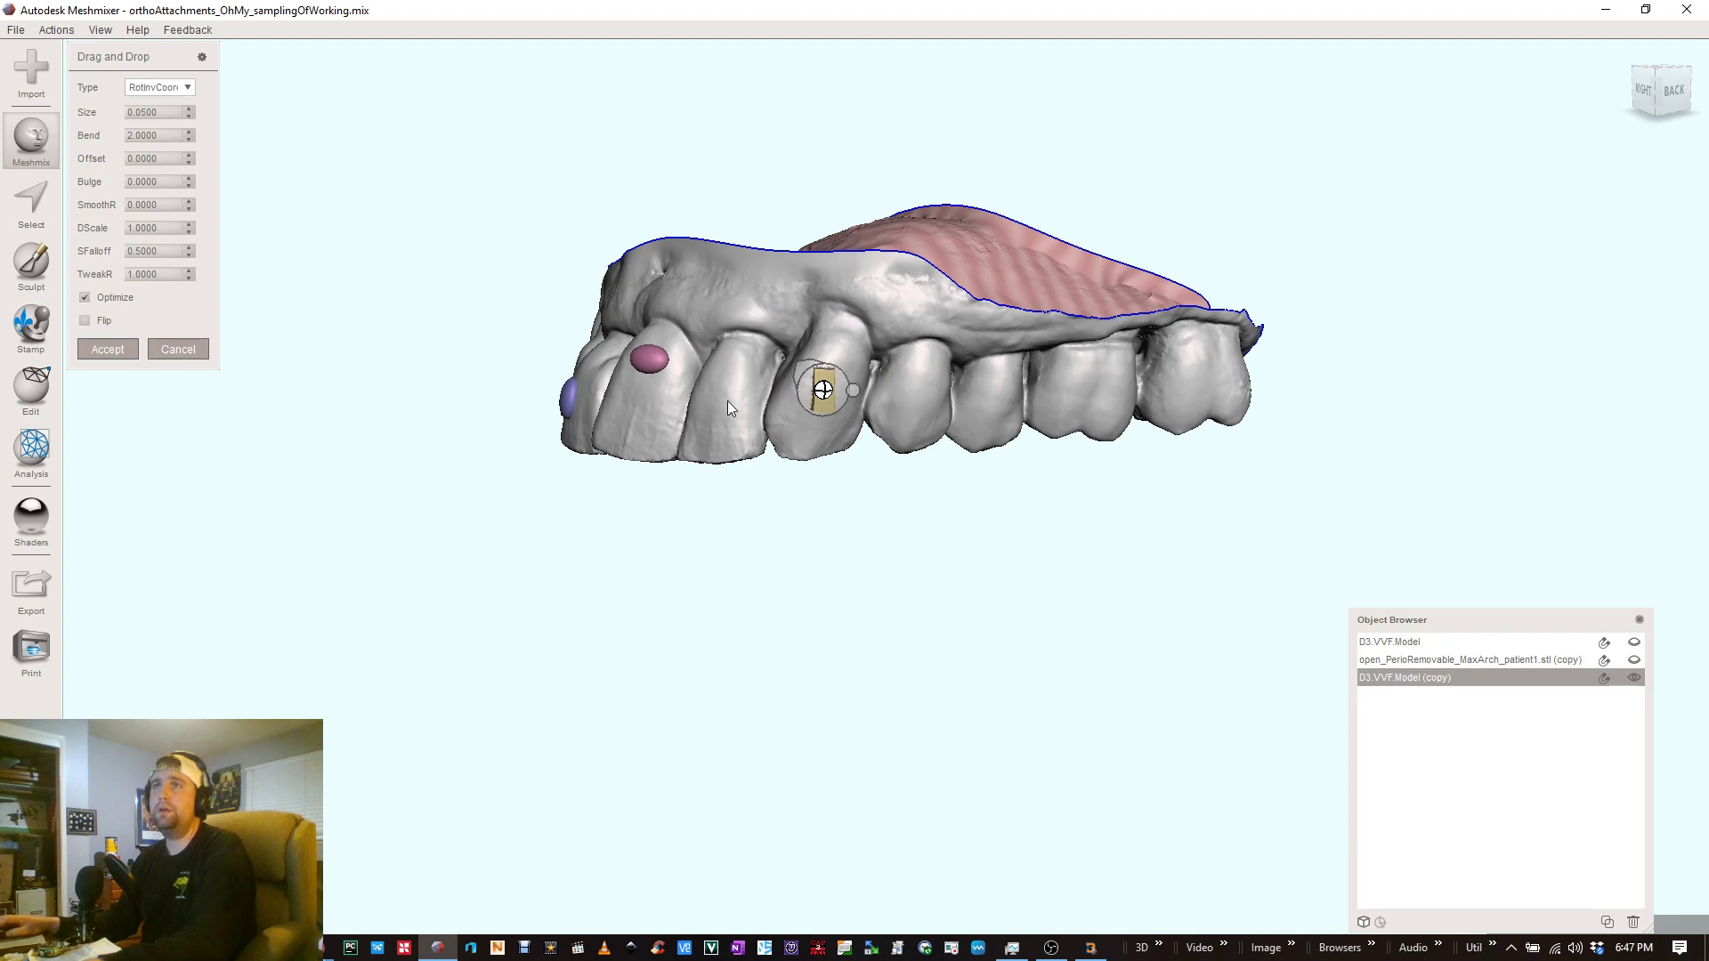
# - Move the rectangular attachment slightly up the canine toward the gumline and tilt it on the tooth face
pyautogui.moveTo(1011, 374)
pyautogui.mouseDown(button='right')
pyautogui.moveTo(991, 324)
pyautogui.moveTo(984, 360)
pyautogui.mouseUp(button='right')
pyautogui.scroll(3, 919, 390)
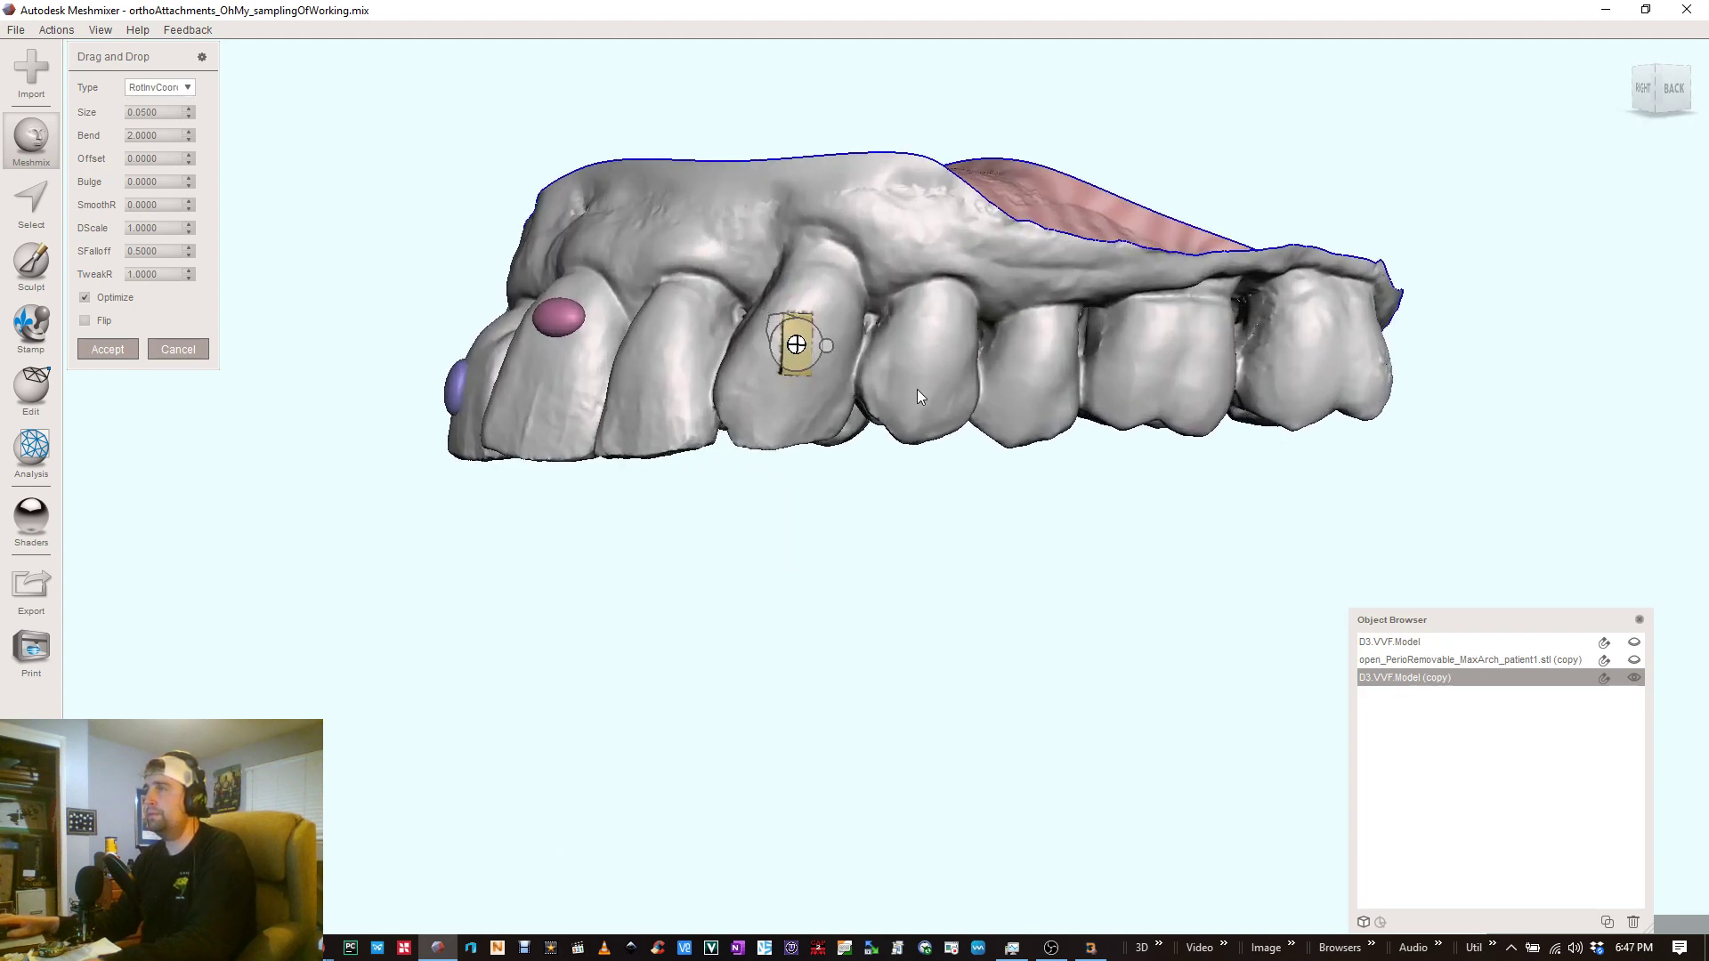
pyautogui.scroll(2, 920, 395)
pyautogui.moveTo(845, 276); pyautogui.dragTo(755, 305, button='right')
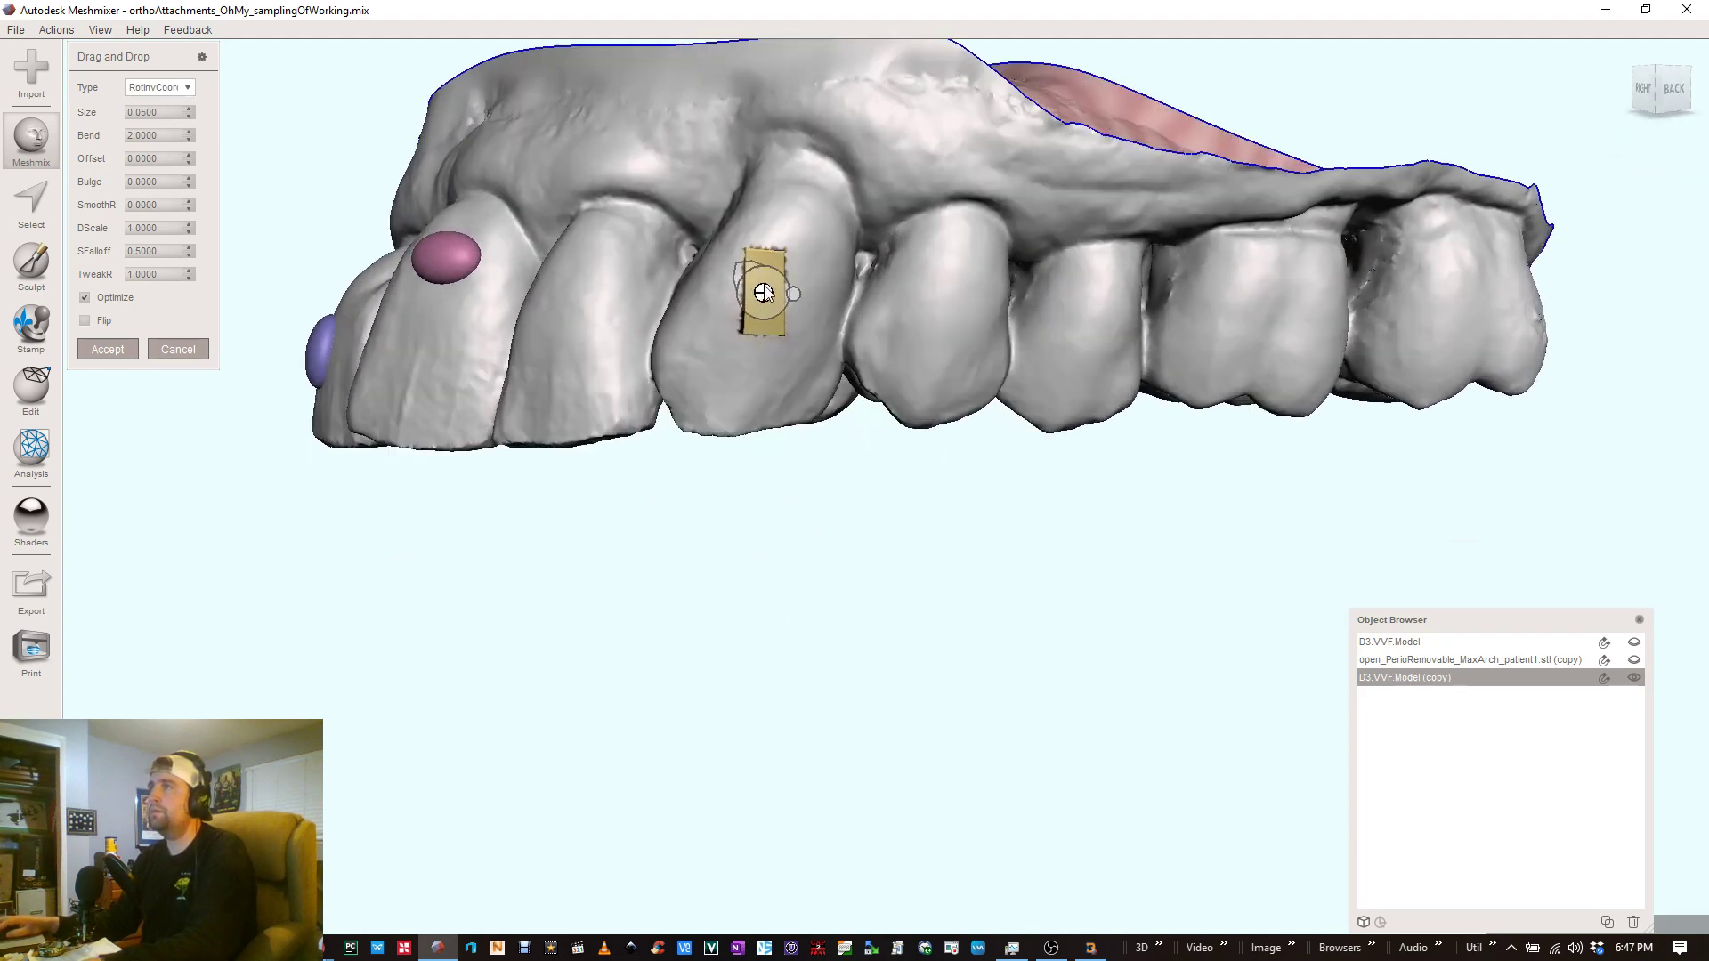
pyautogui.moveTo(766, 293)
pyautogui.mouseDown()
pyautogui.moveTo(783, 256)
pyautogui.moveTo(780, 277)
pyautogui.mouseUp()
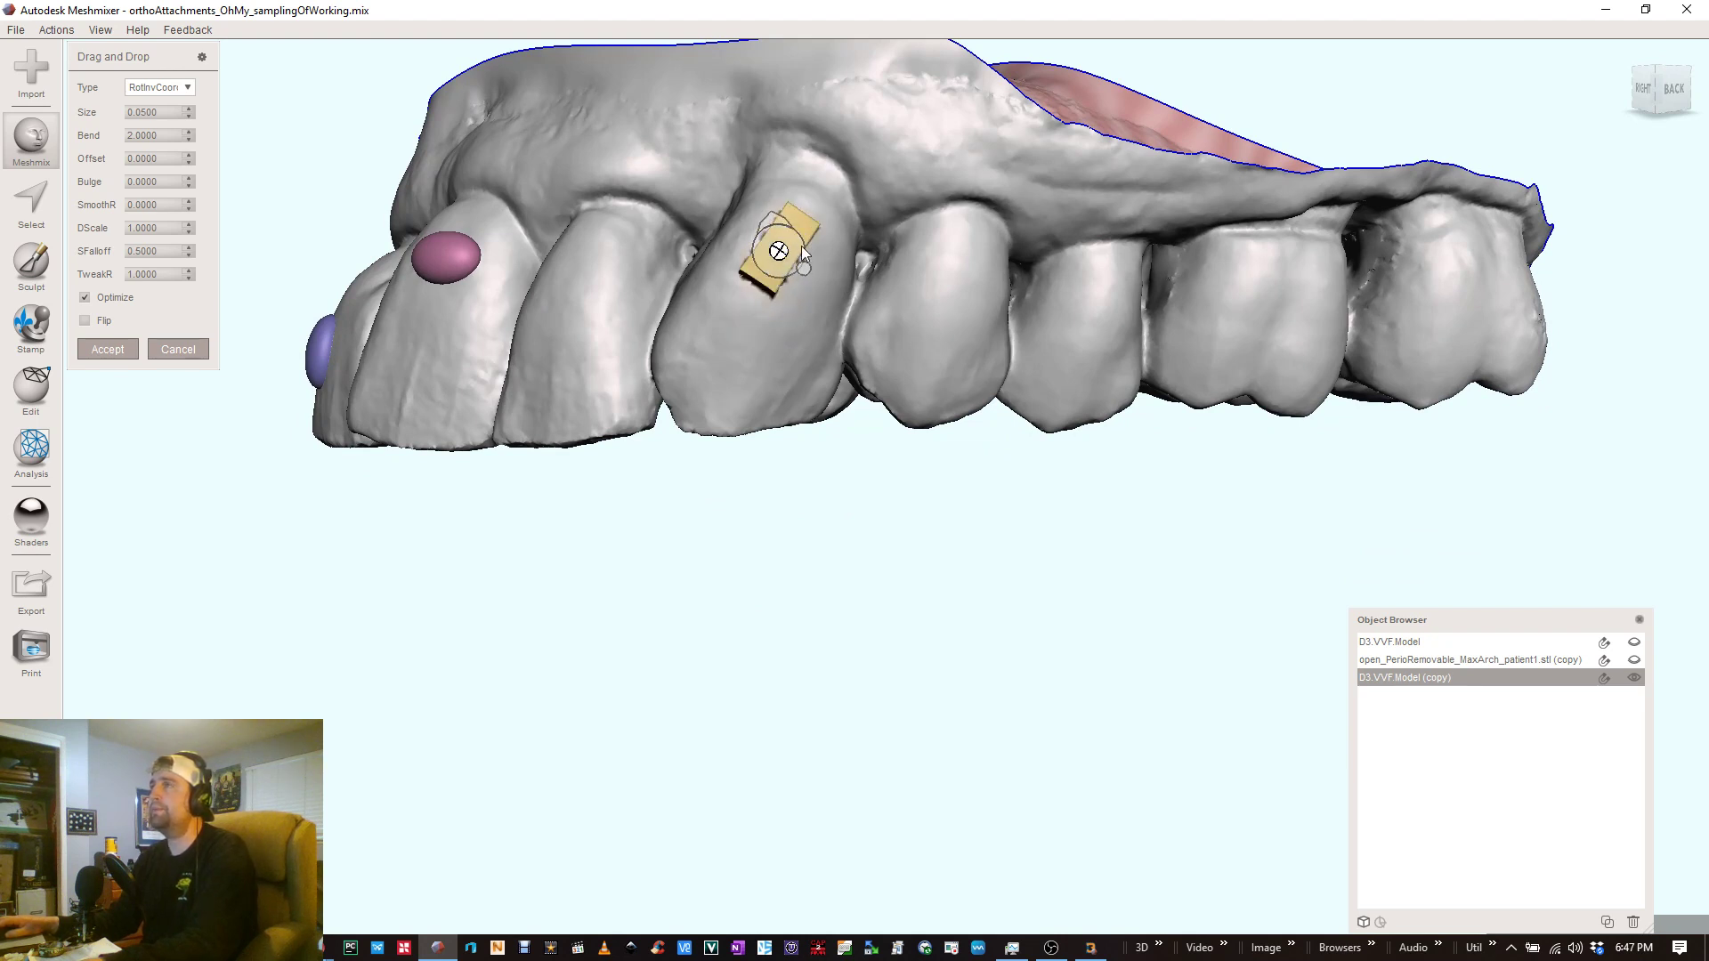
pyautogui.moveTo(801, 246); pyautogui.dragTo(746, 390, button='right')
pyautogui.scroll(2, 746, 390)
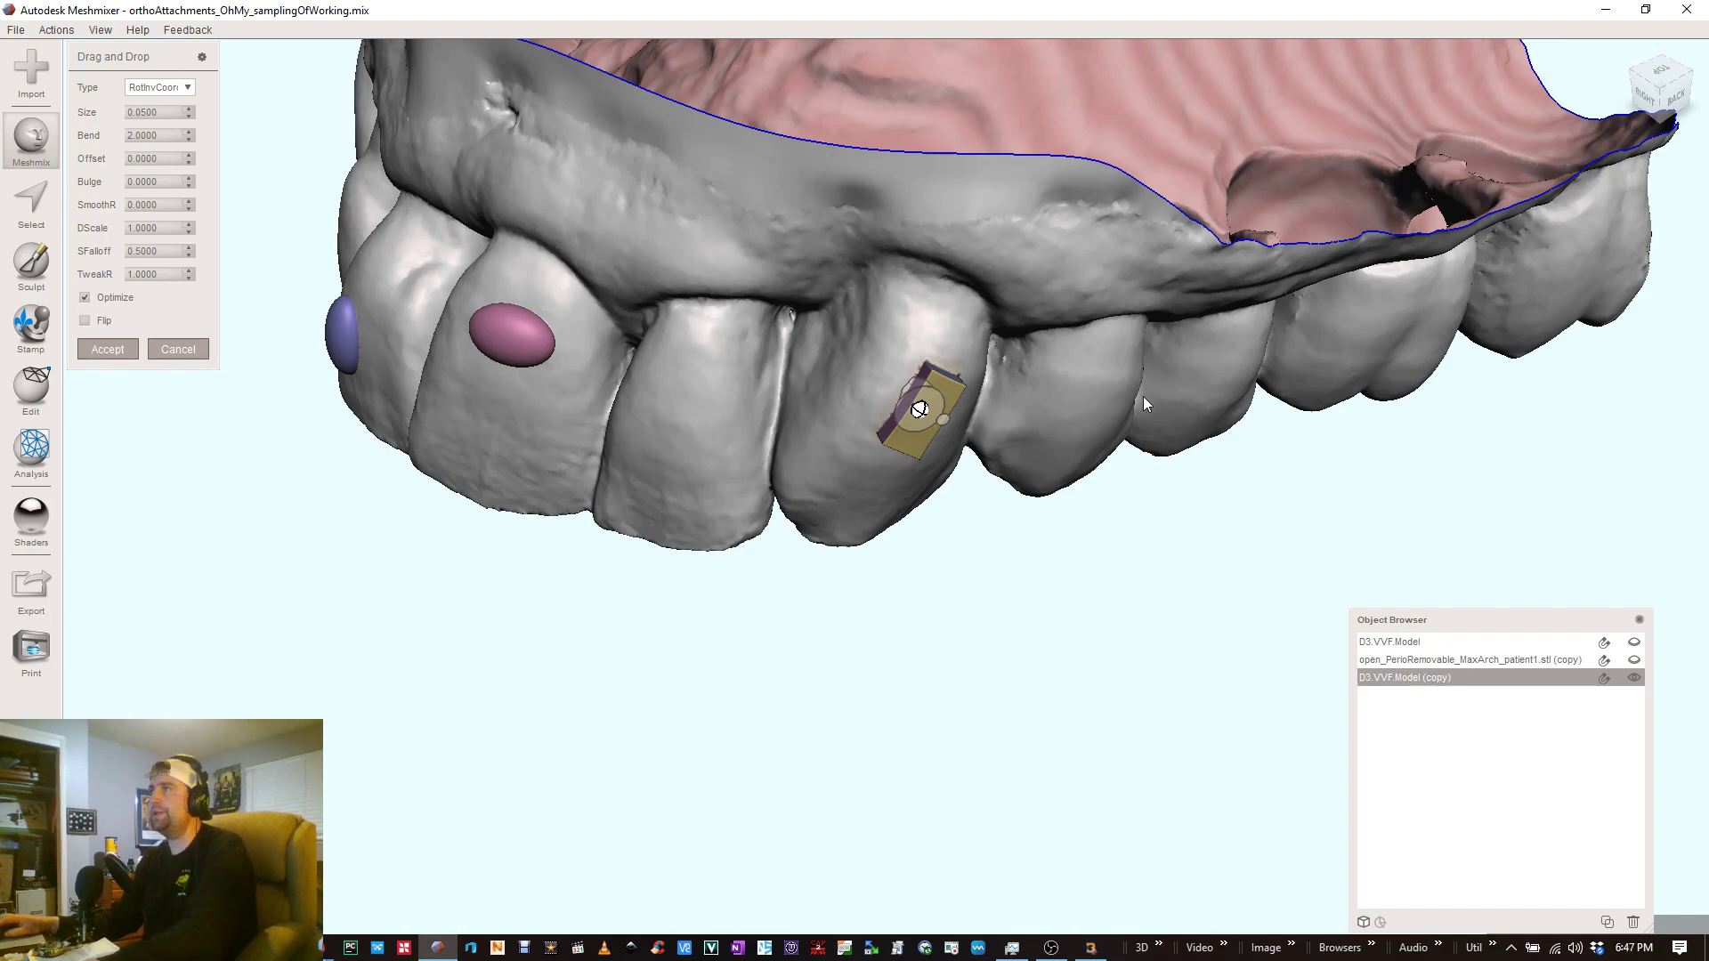
pyautogui.moveTo(1144, 399); pyautogui.dragTo(1099, 278, button='right')
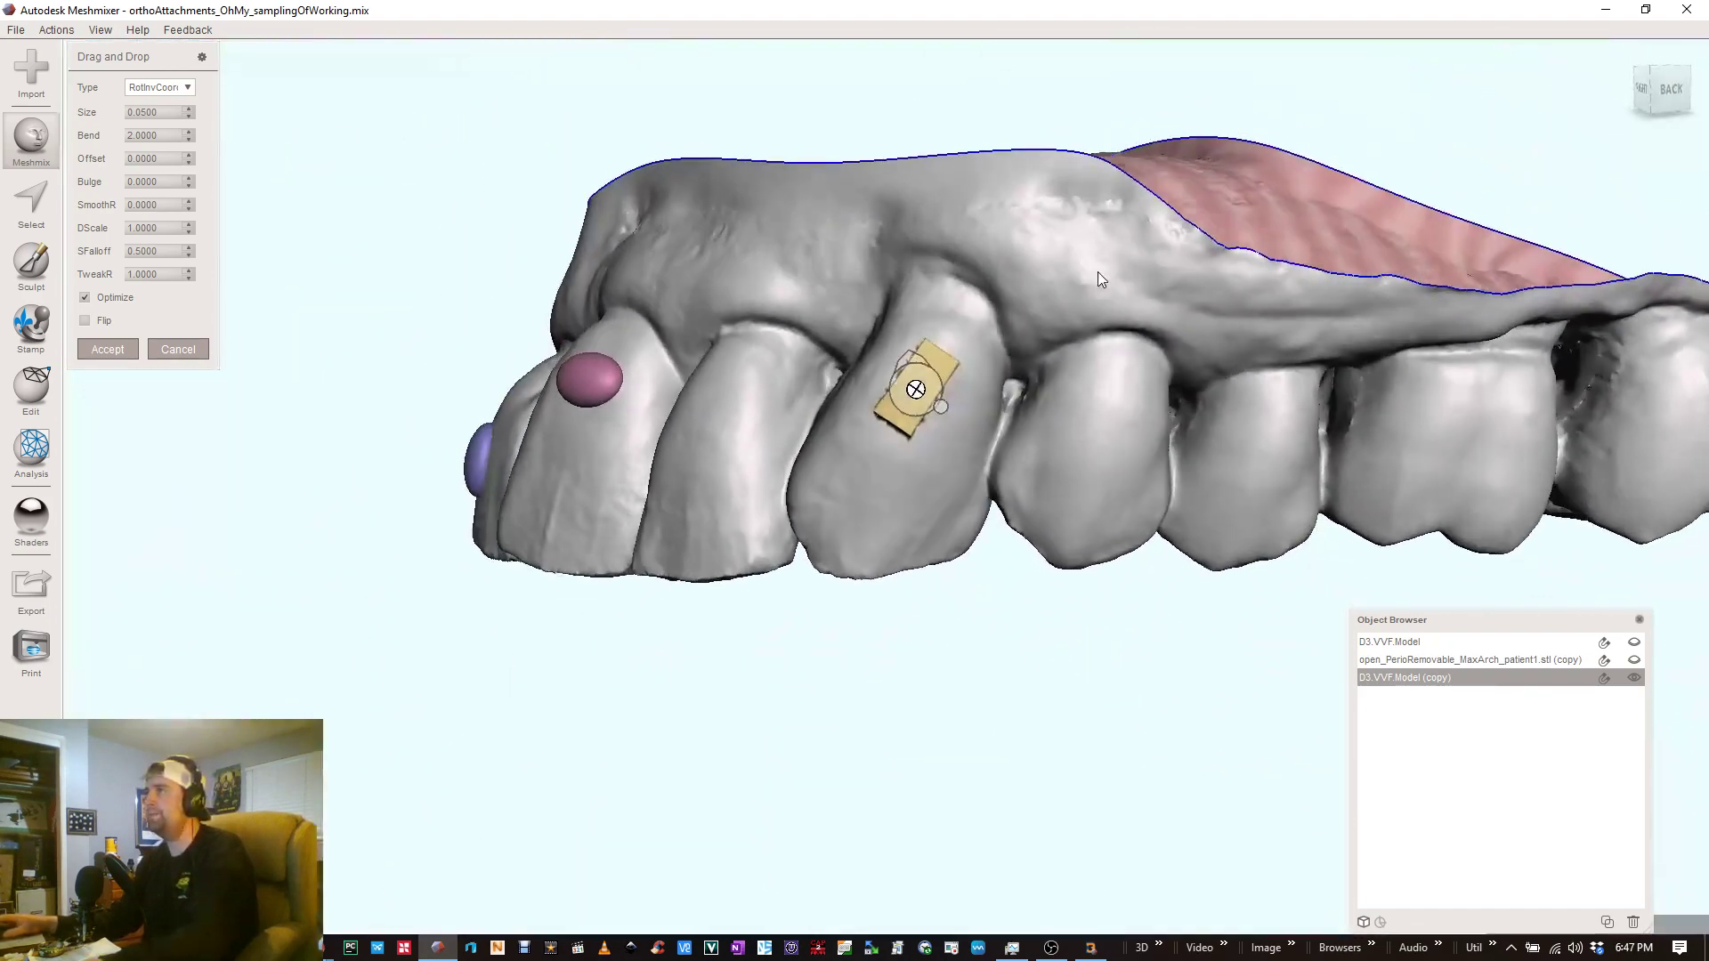
# - Rotate the canine's rectangular attachment more upright along the tooth's long axis and weld it into the mesh
pyautogui.scroll(4, 1098, 272)
pyautogui.moveTo(819, 465); pyautogui.dragTo(831, 521, button='right')
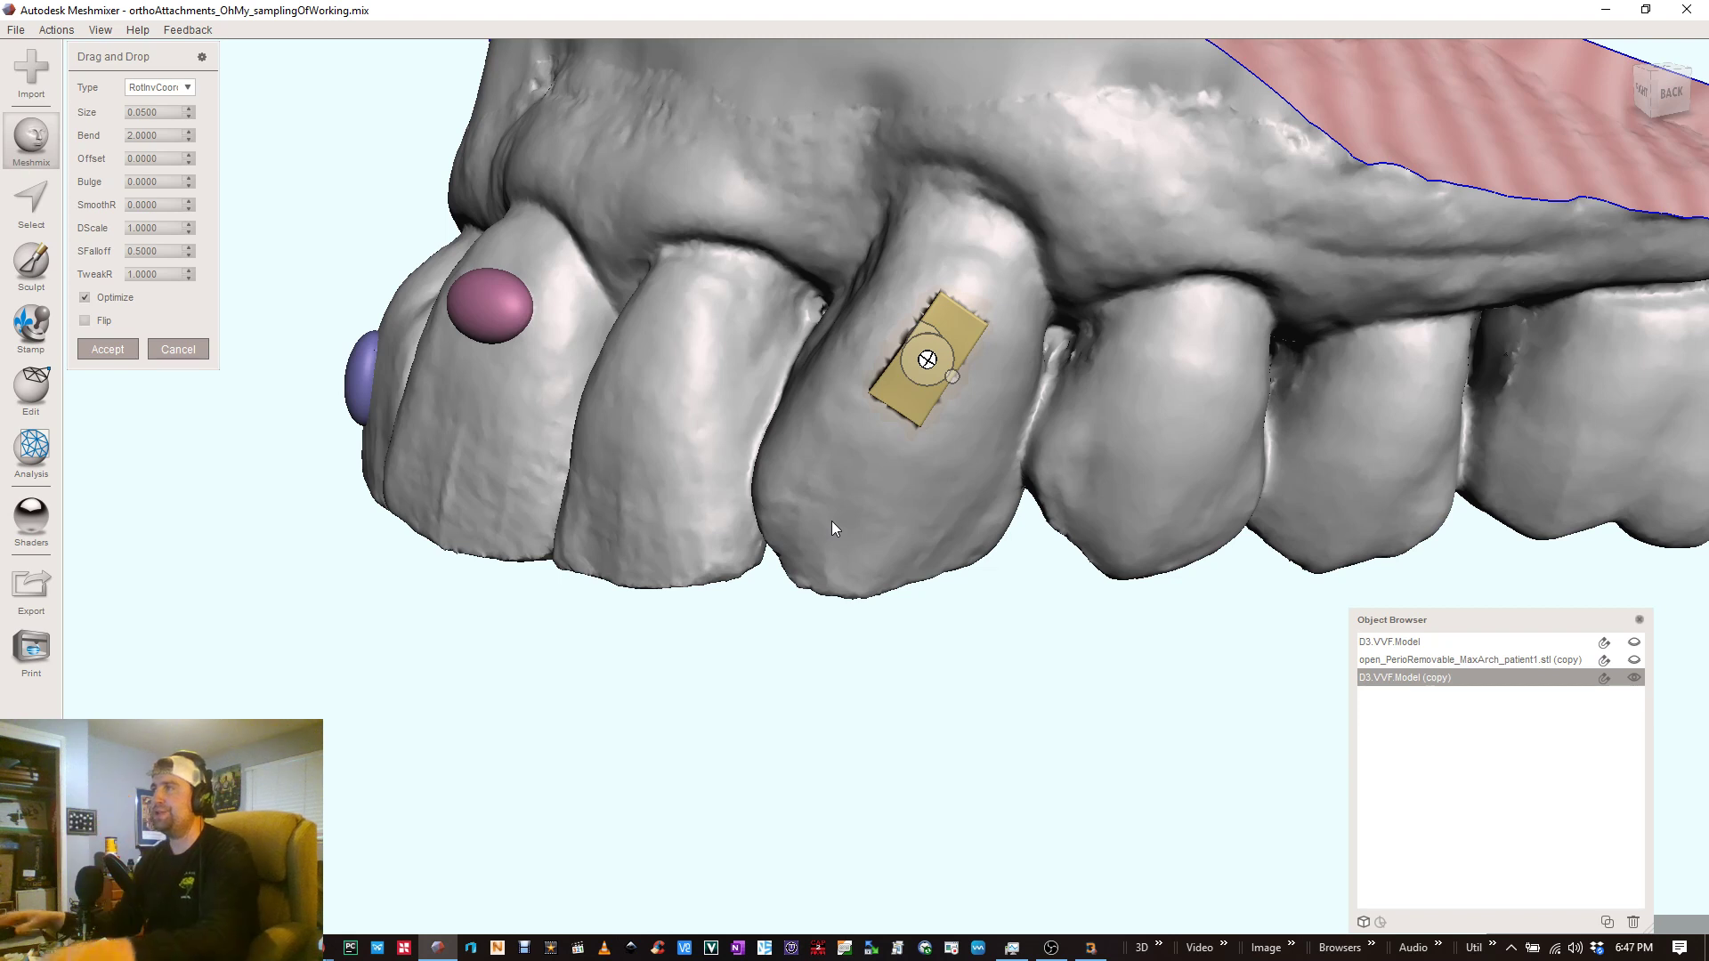
pyautogui.moveTo(917, 371); pyautogui.dragTo(920, 375)
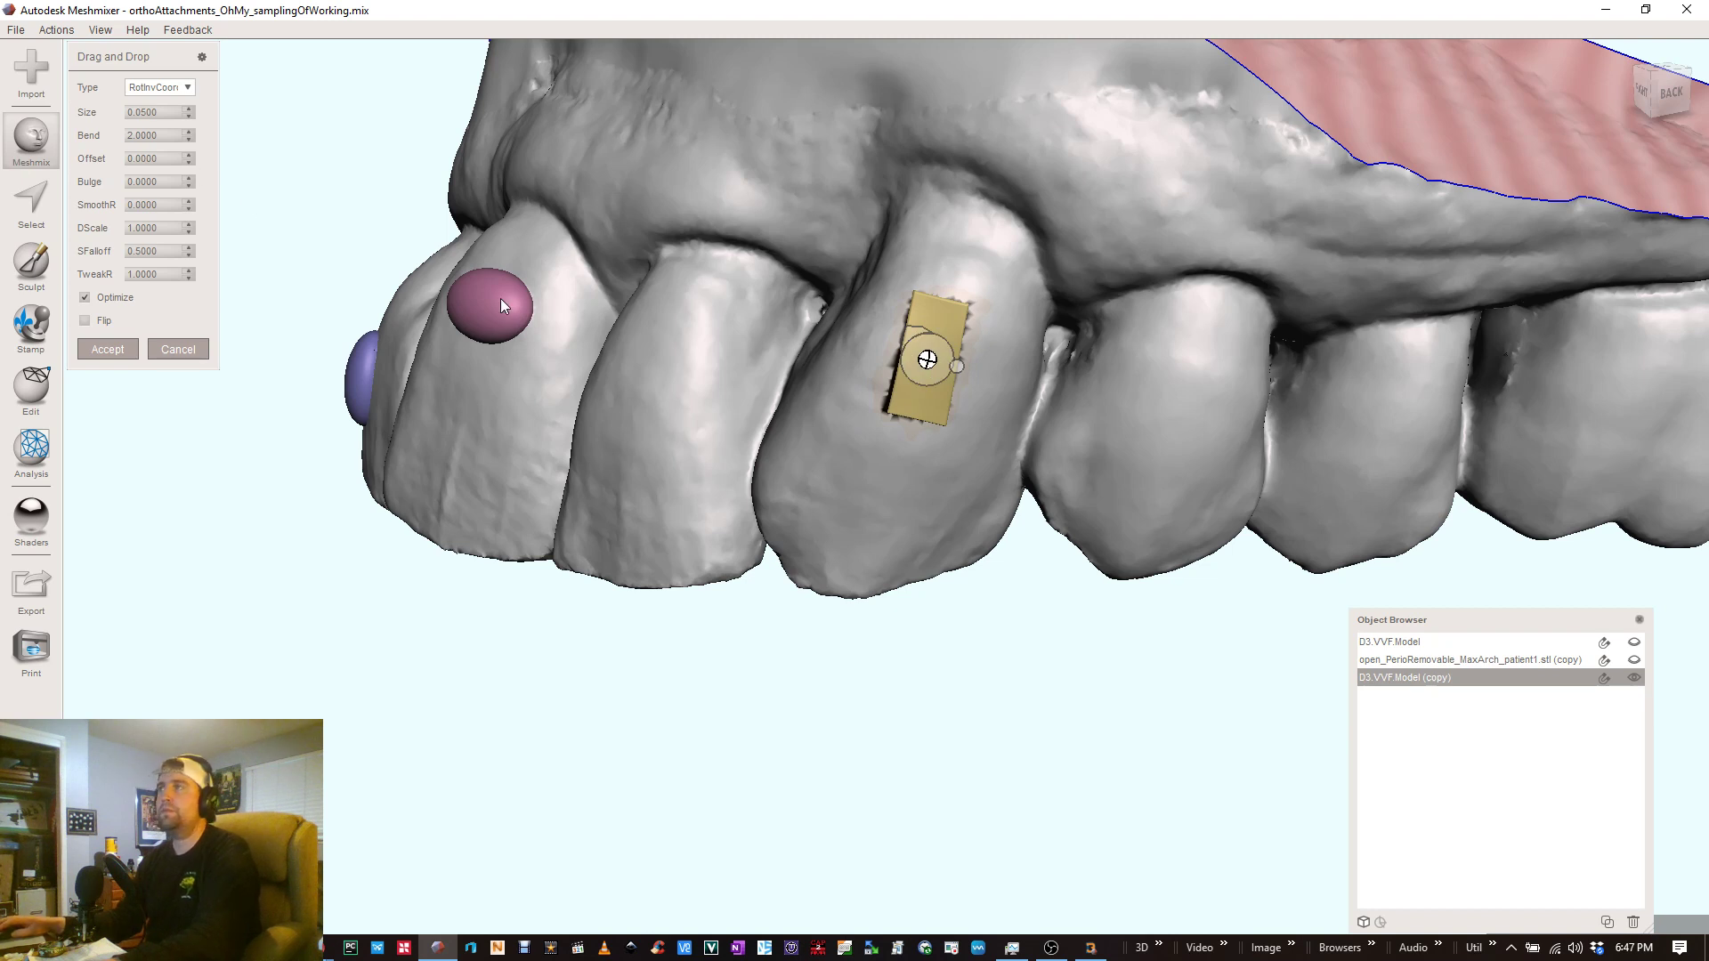
pyautogui.moveTo(1102, 408); pyautogui.dragTo(1068, 381, button='right')
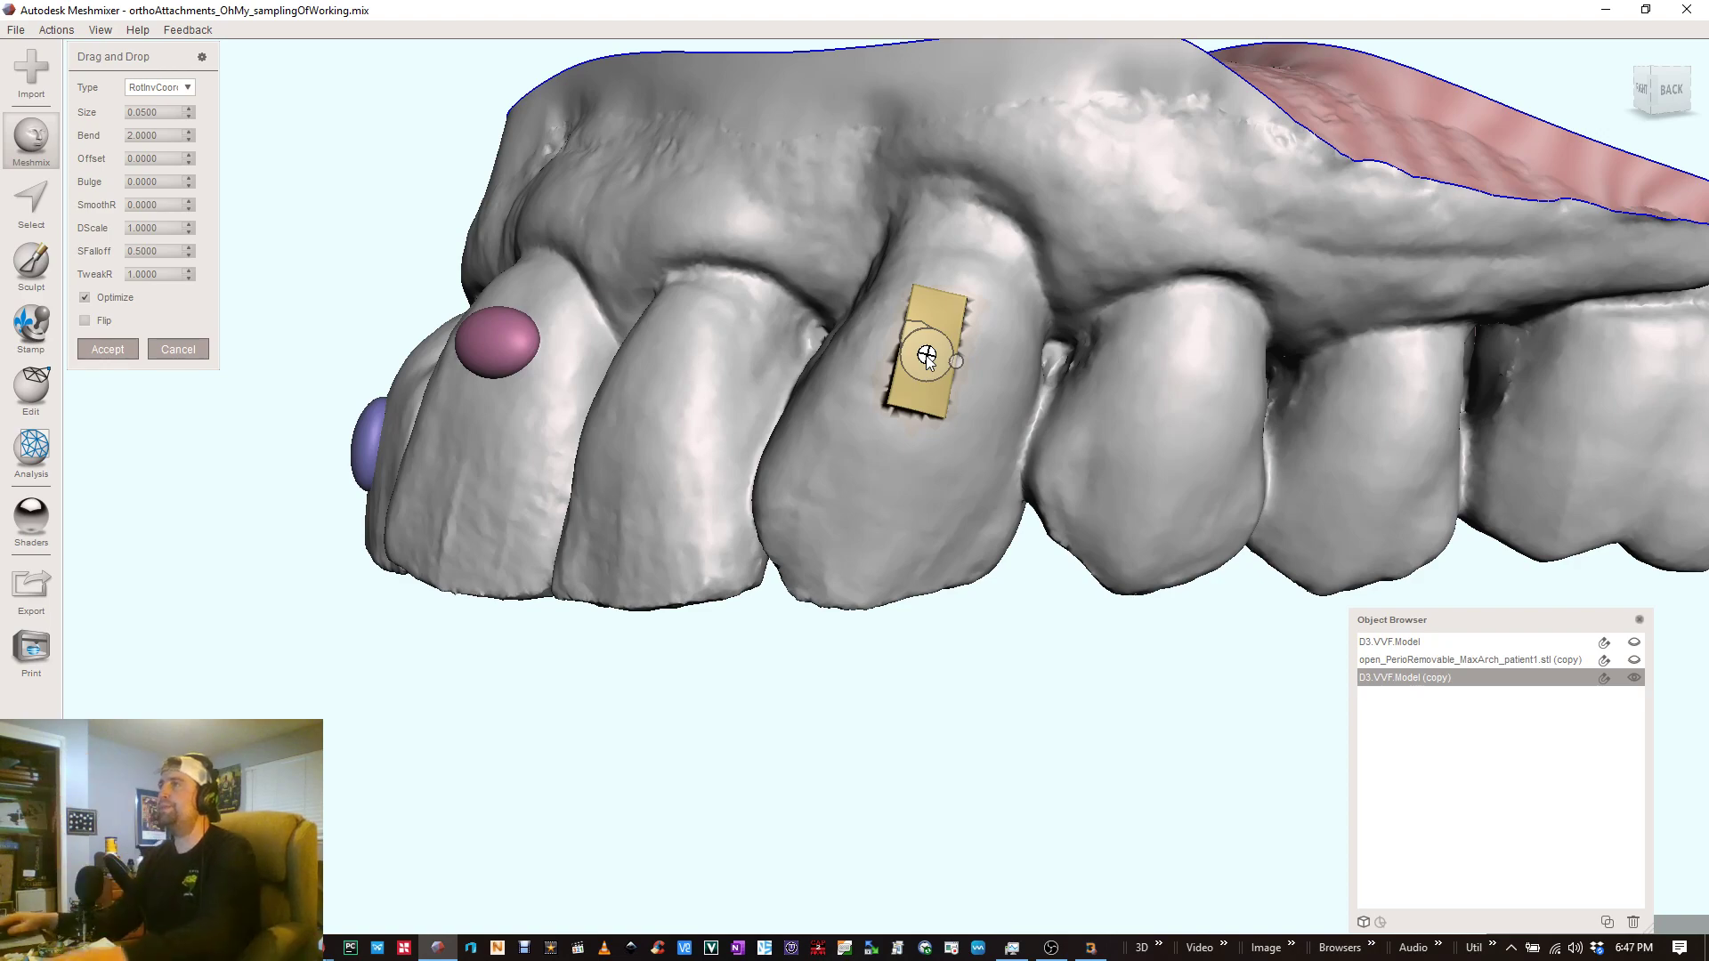
pyautogui.moveTo(794, 362); pyautogui.dragTo(844, 361, button='right')
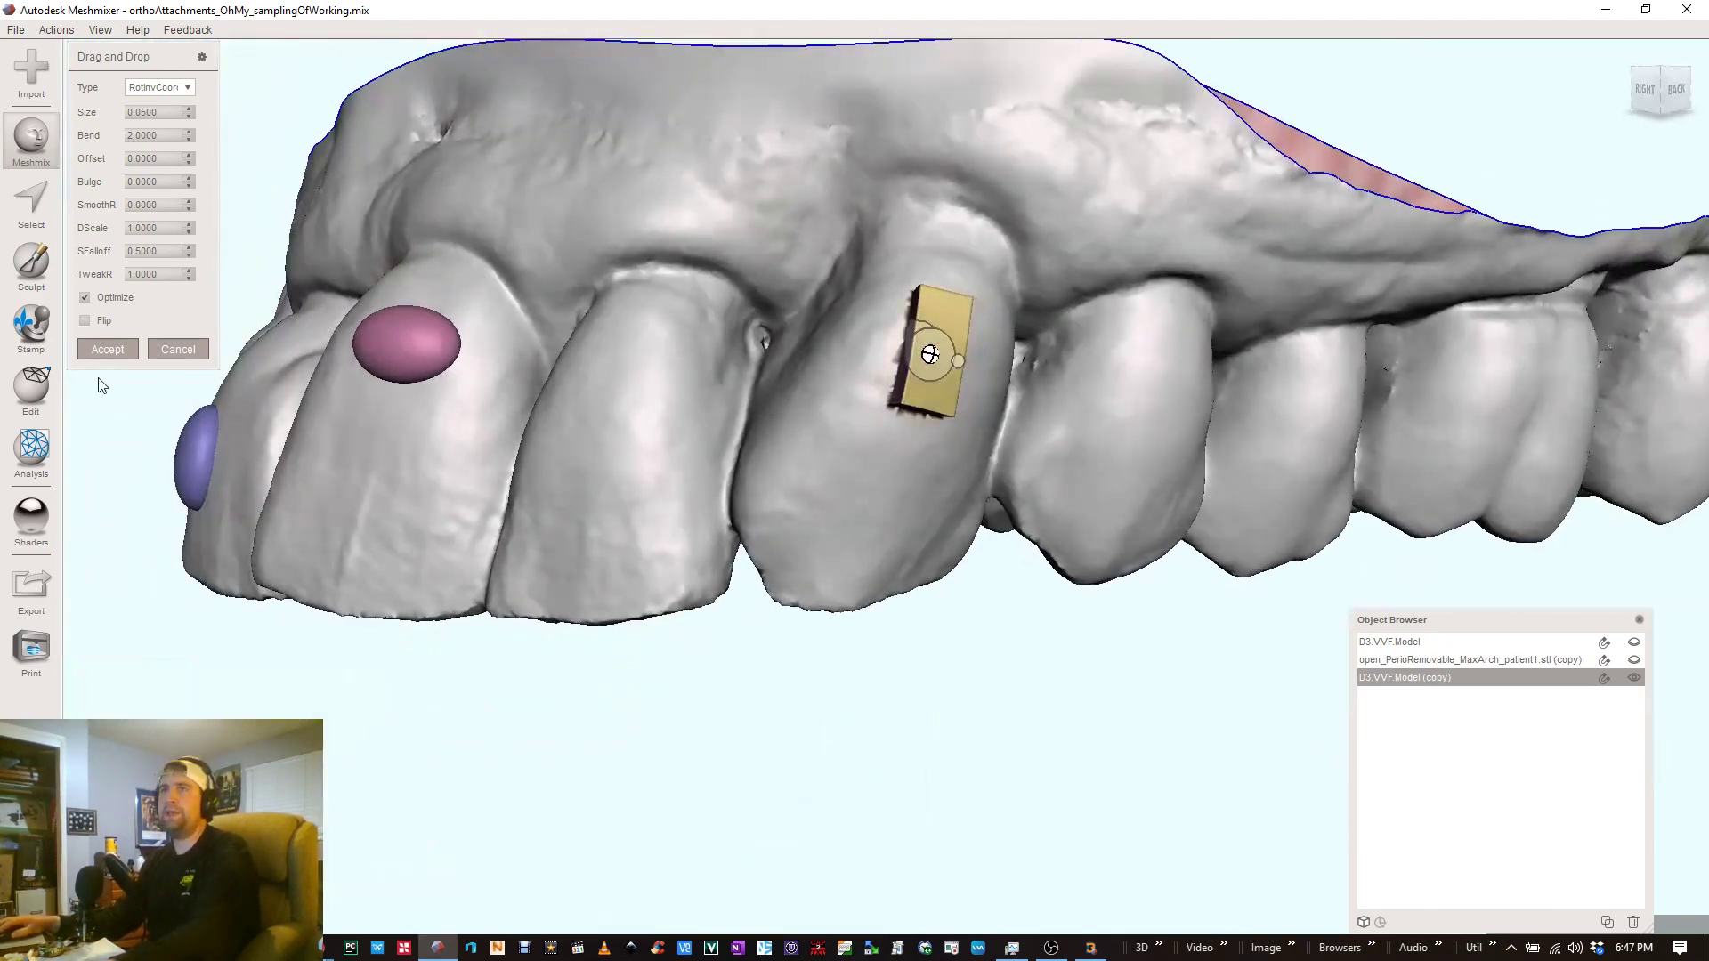
pyautogui.click(102, 350)
pyautogui.moveTo(1015, 331); pyautogui.dragTo(810, 483, button='right')
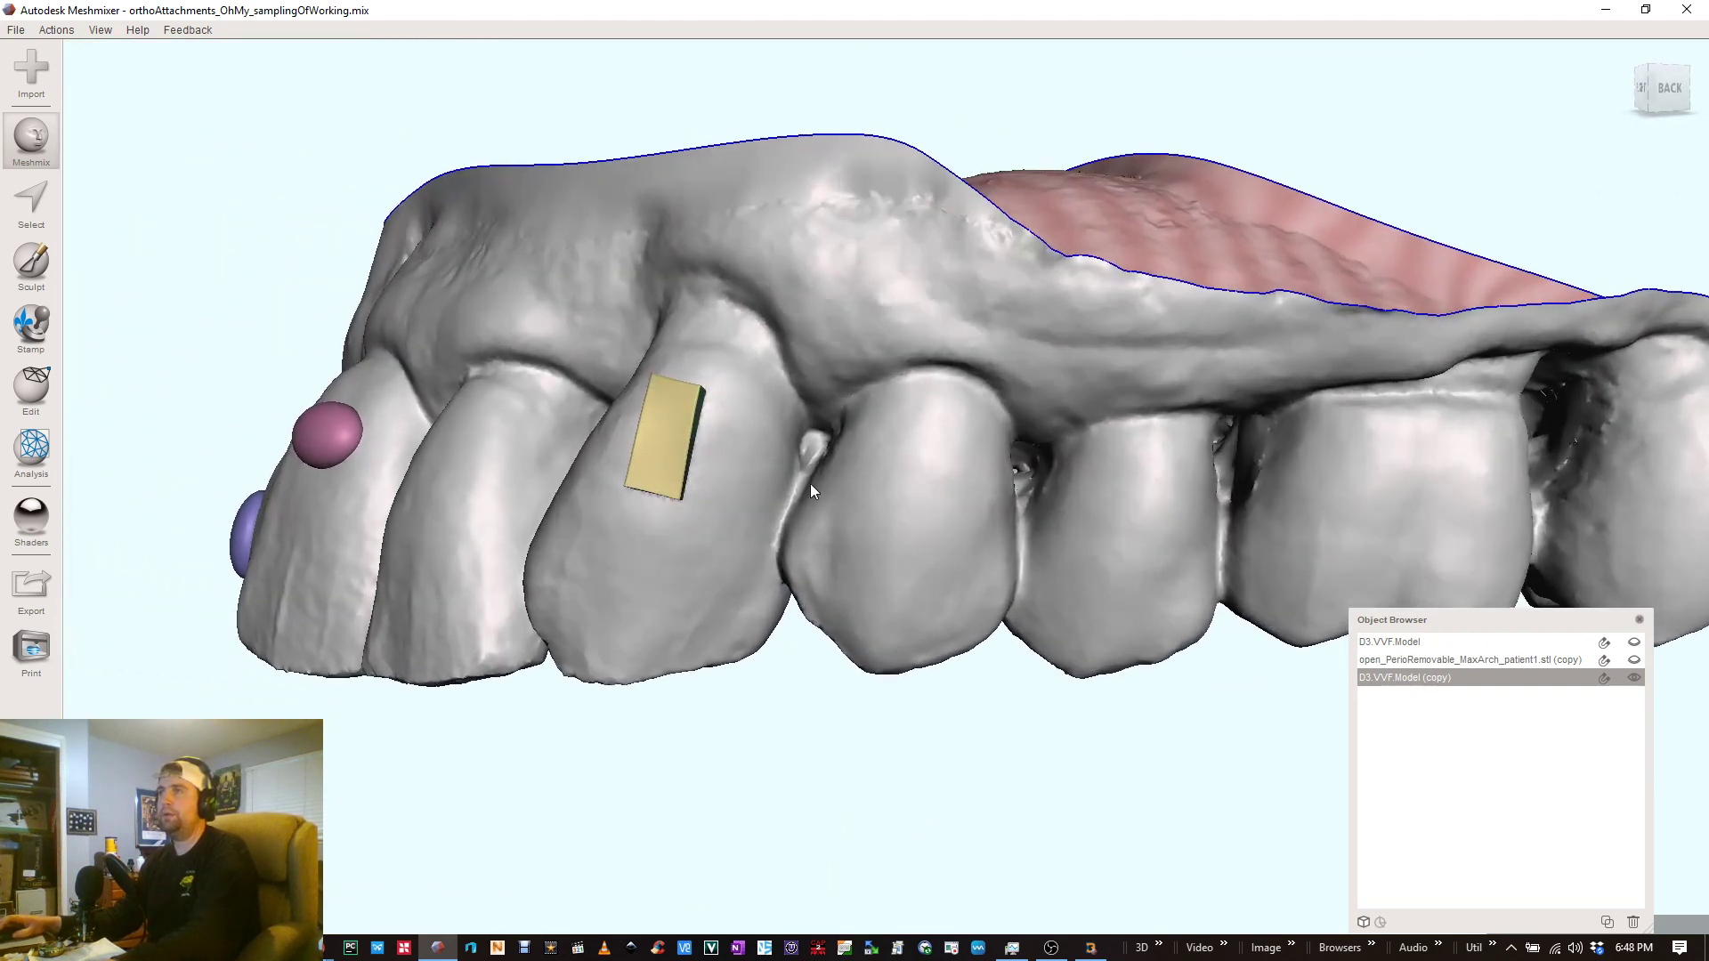
# - Place a green horizontal attachment from _Ortho Attachments on the first premolar, with size 0.05 and the RotInvCoord type
pyautogui.click(40, 153)
pyautogui.scroll(-5, 114, 704)
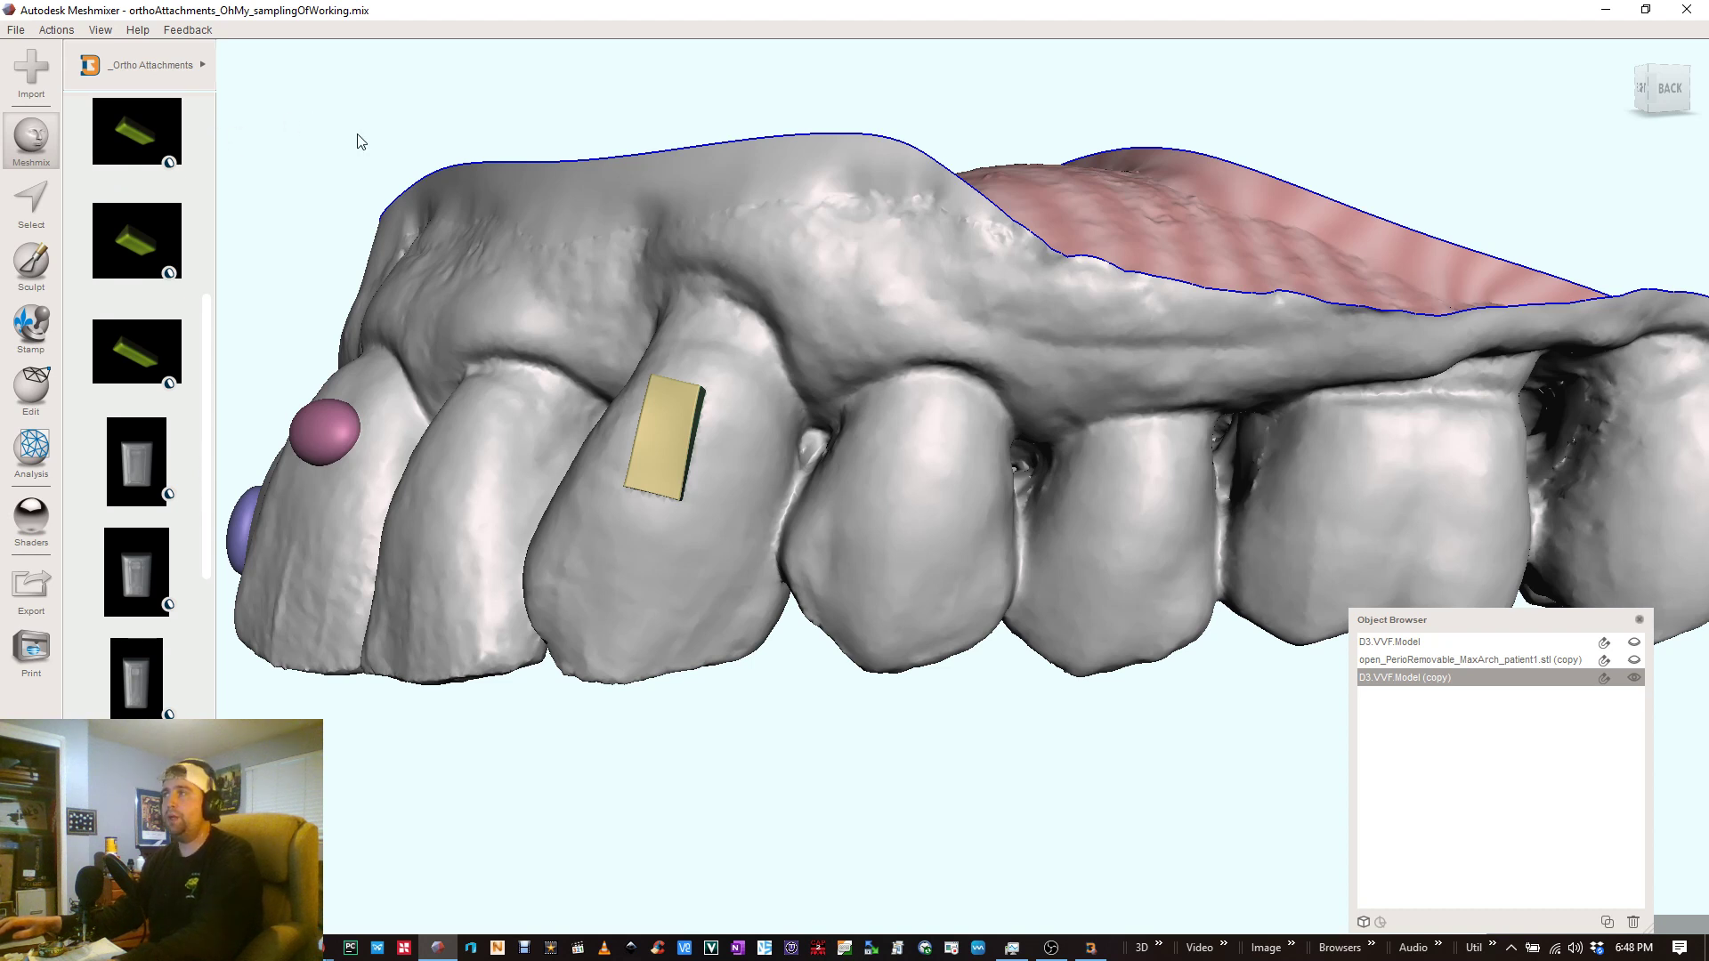
pyautogui.moveTo(152, 137); pyautogui.dragTo(928, 528)
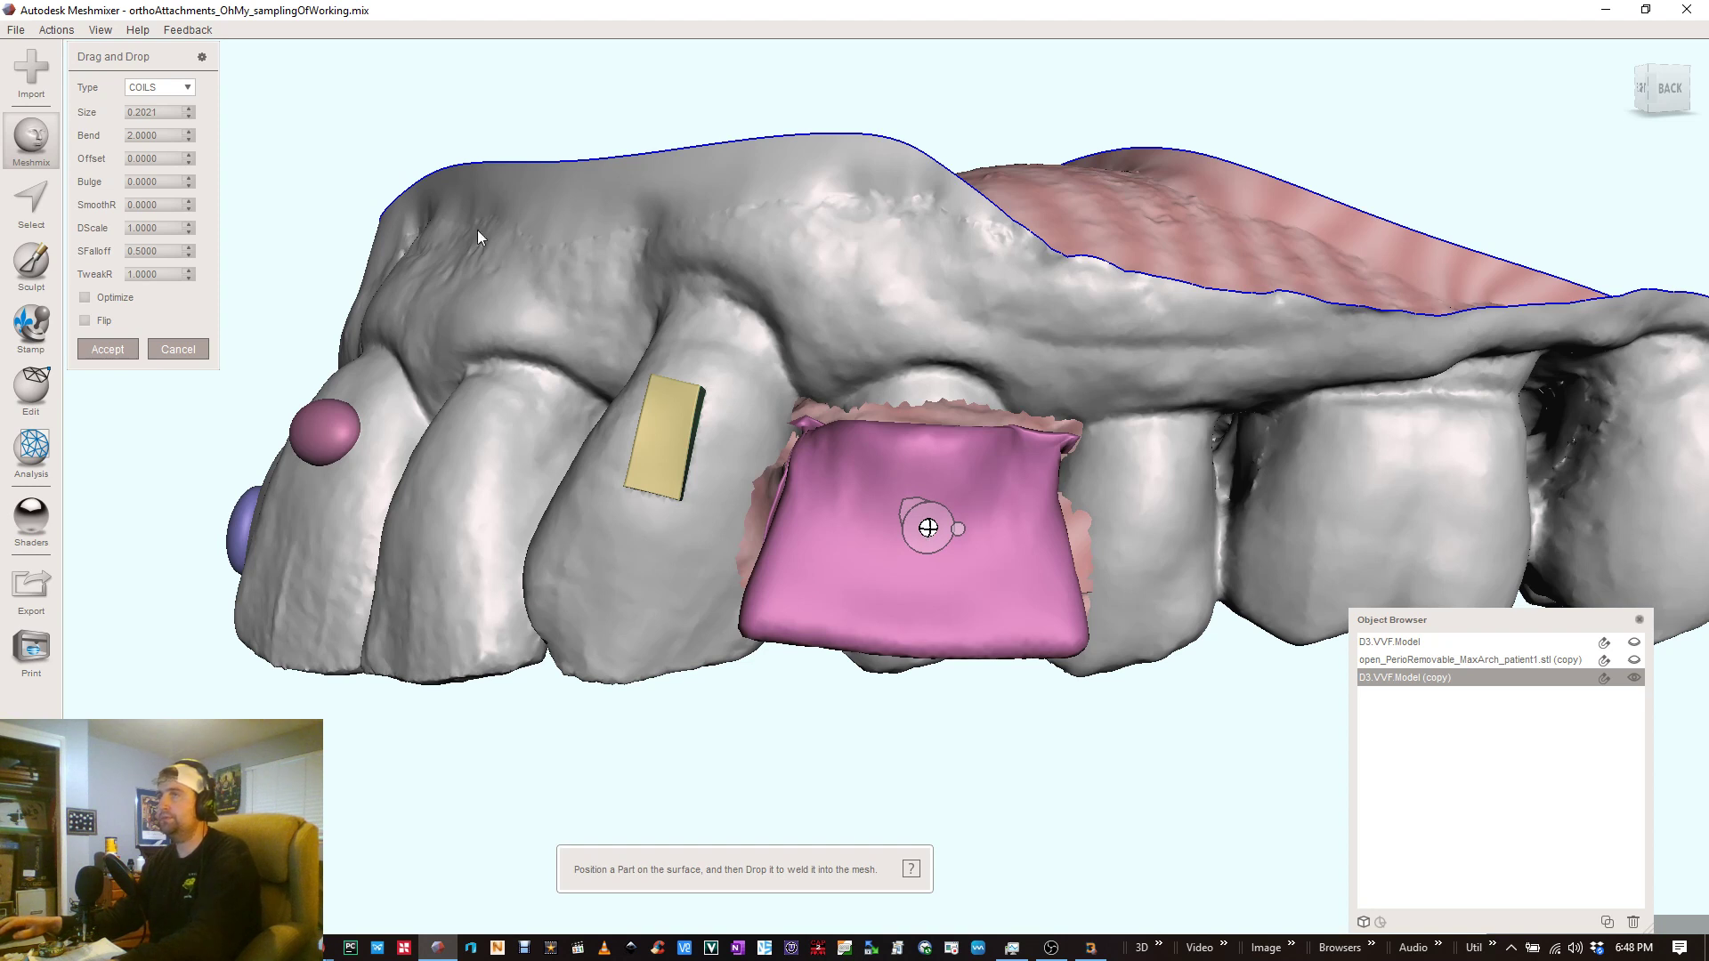
pyautogui.doubleClick(140, 112)
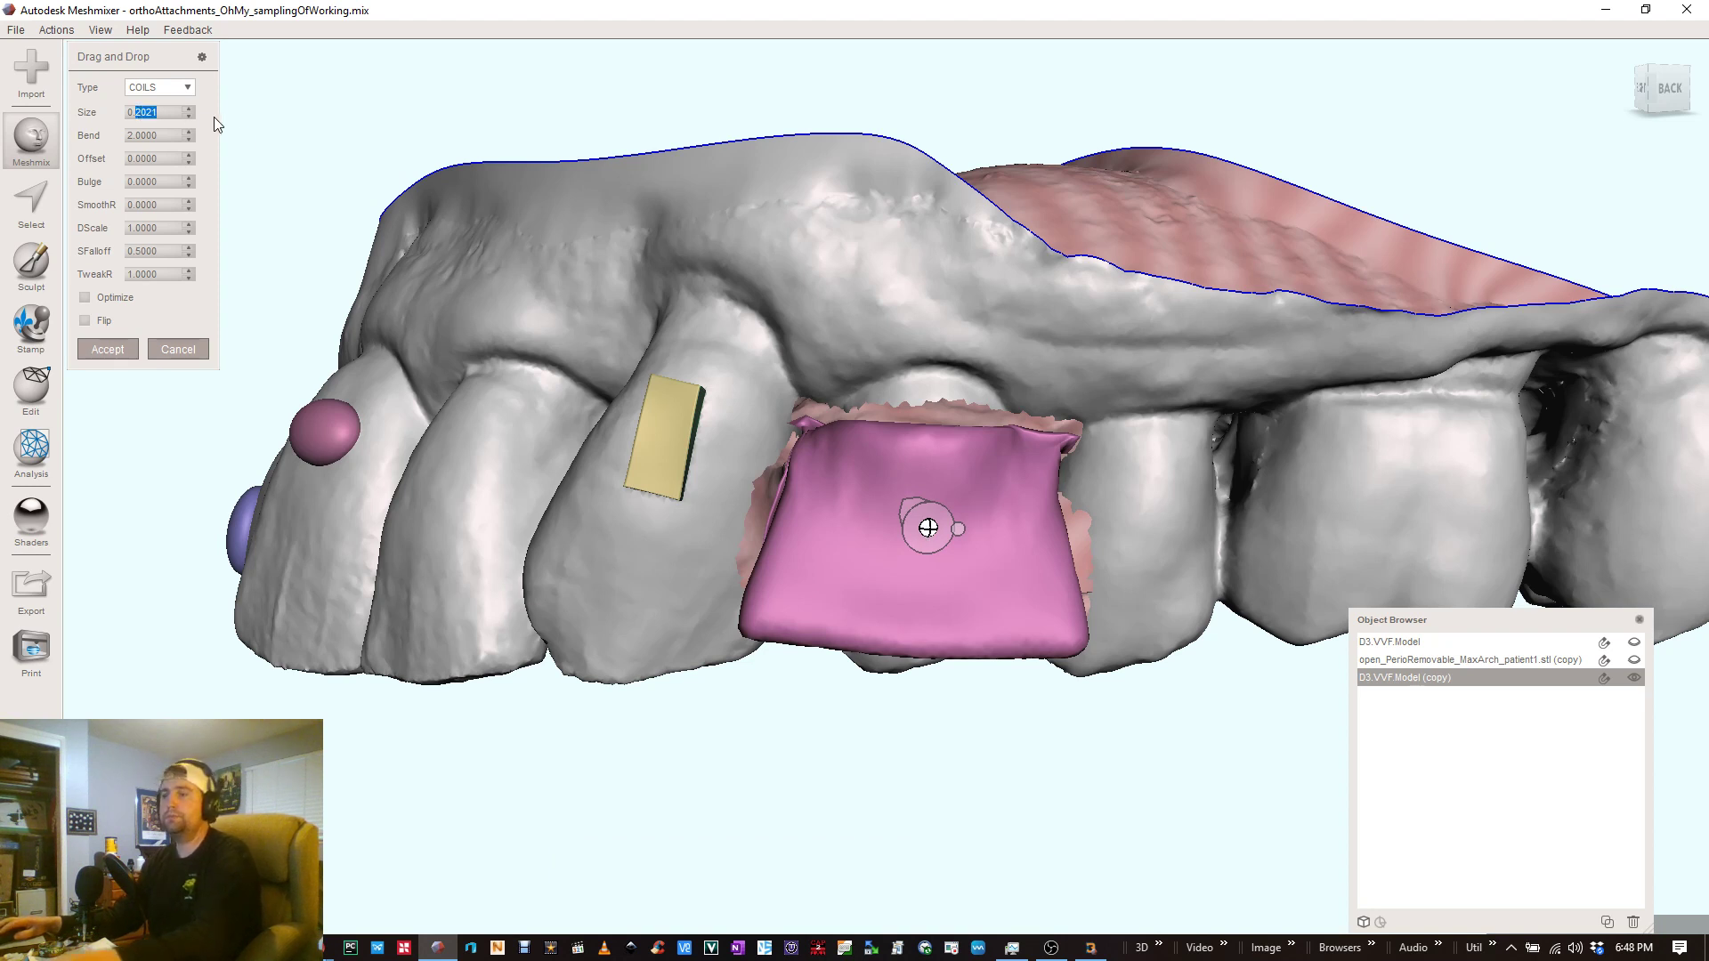
pyautogui.write('0.0')
pyautogui.press('Return')
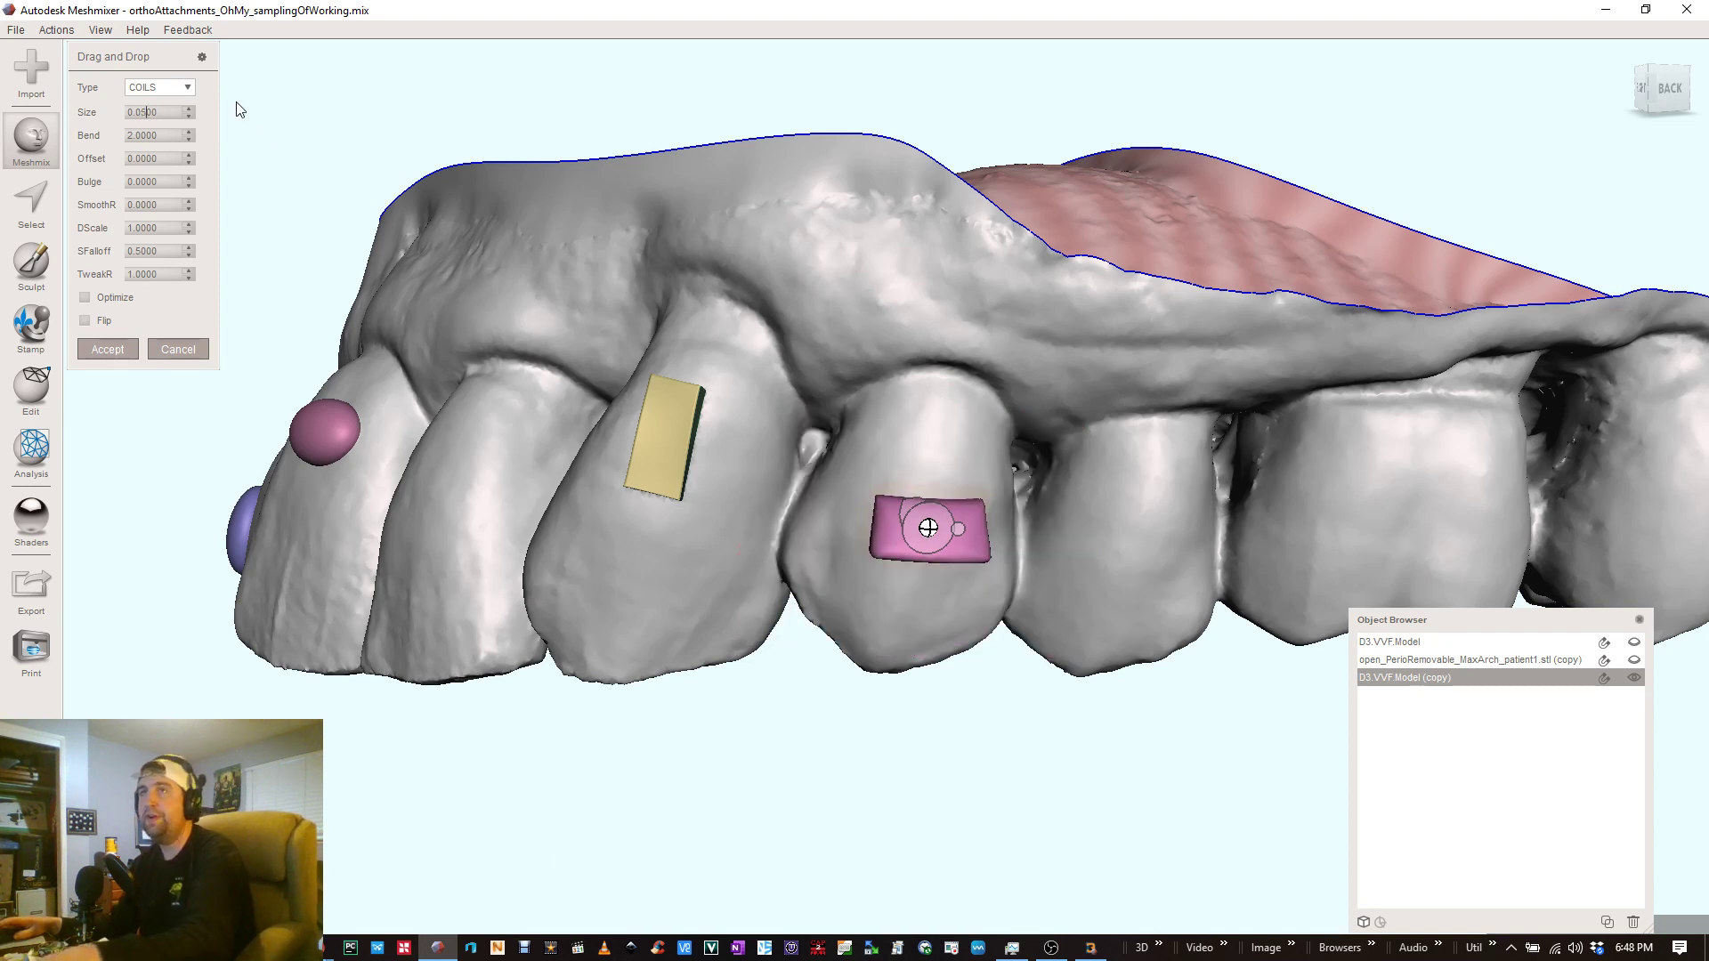
pyautogui.click(185, 88)
pyautogui.click(174, 123)
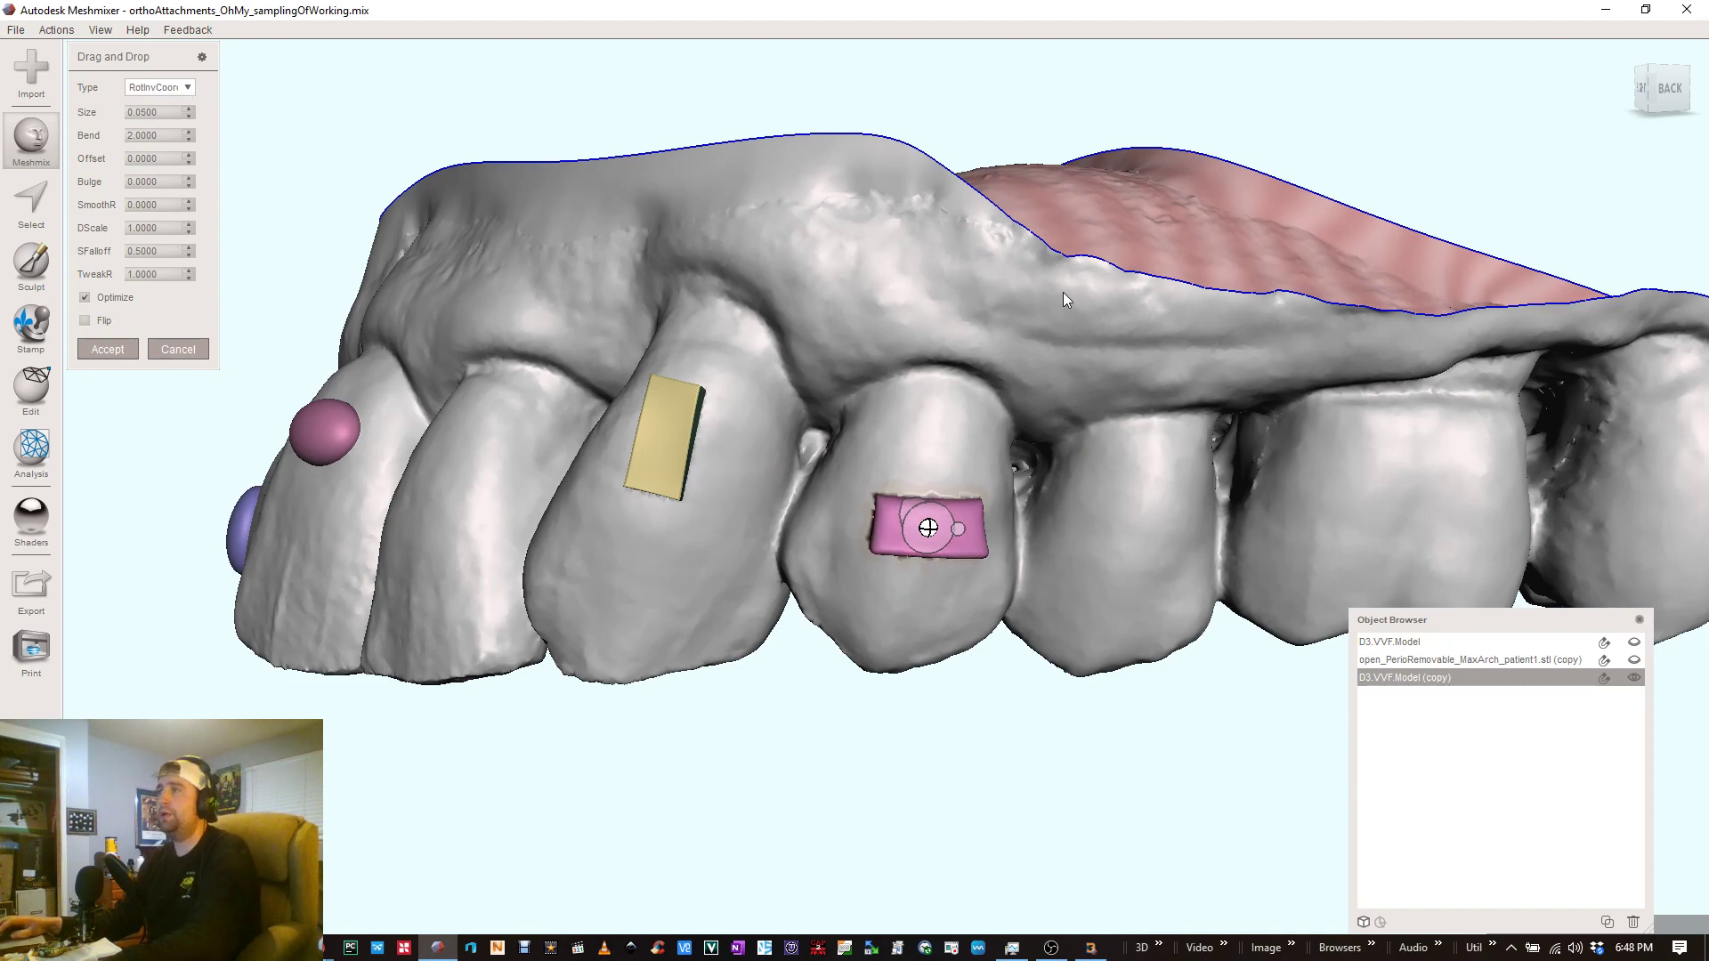
# - Try the horizontal attachment near the gumline and the cusp of the first premolar, then settle it at mid-crown and weld it
pyautogui.moveTo(1109, 406); pyautogui.dragTo(906, 536, button='right')
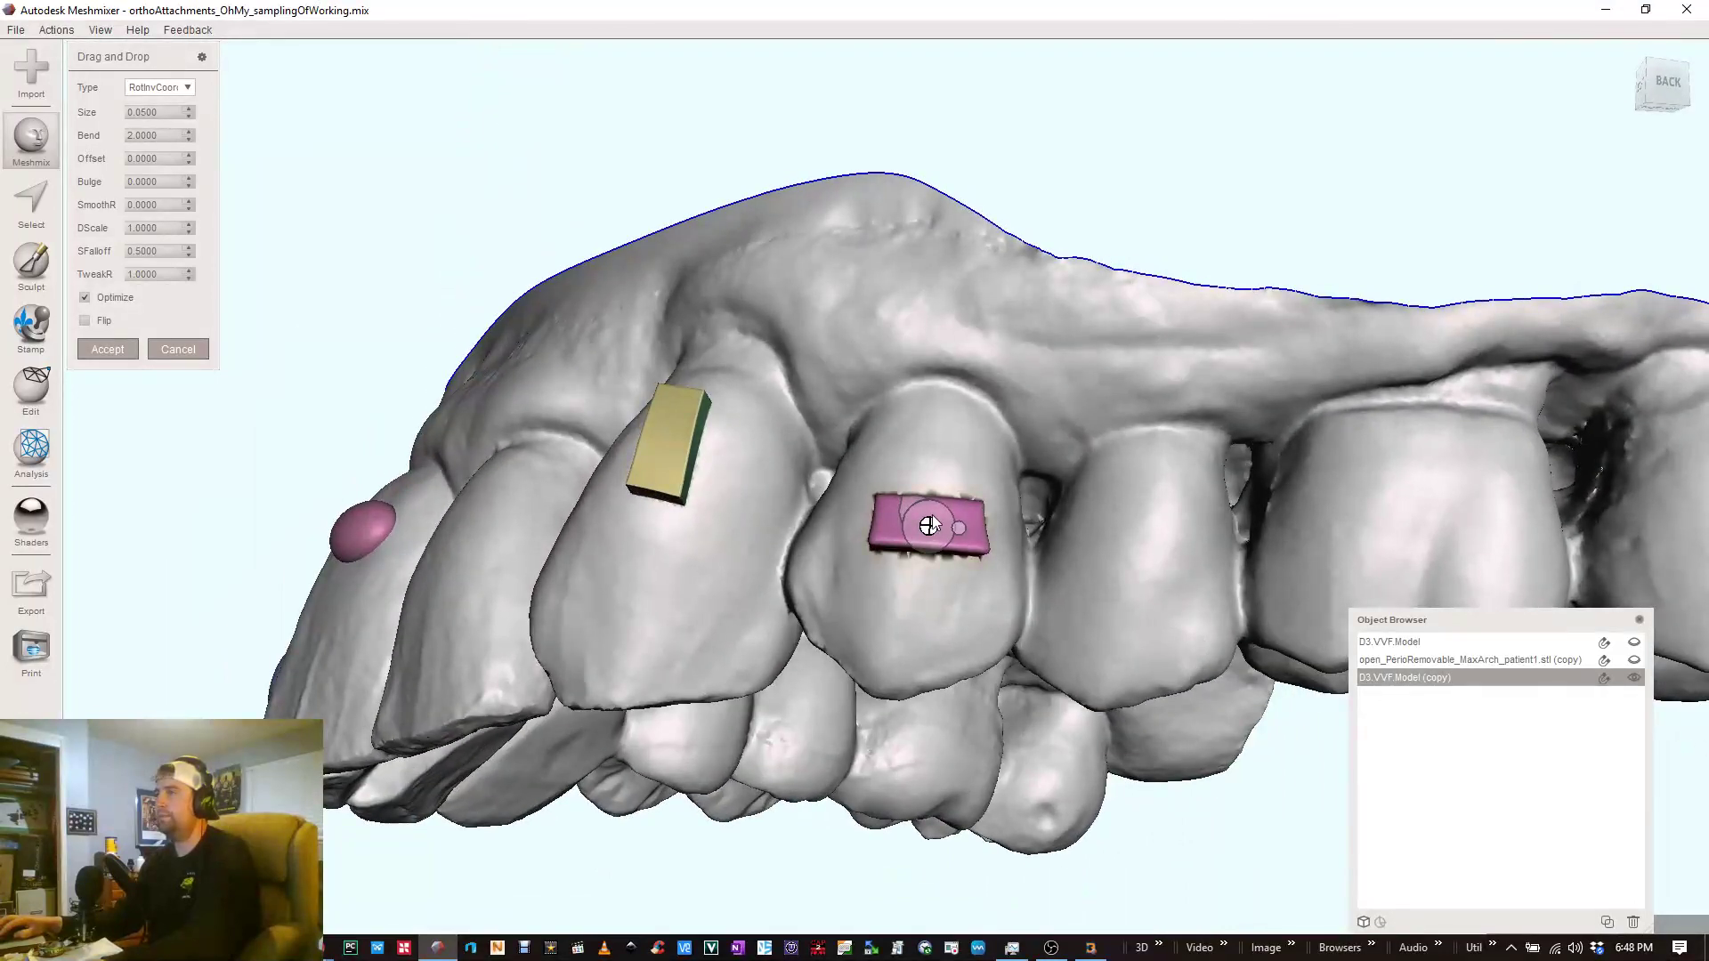
pyautogui.moveTo(928, 525); pyautogui.dragTo(953, 450)
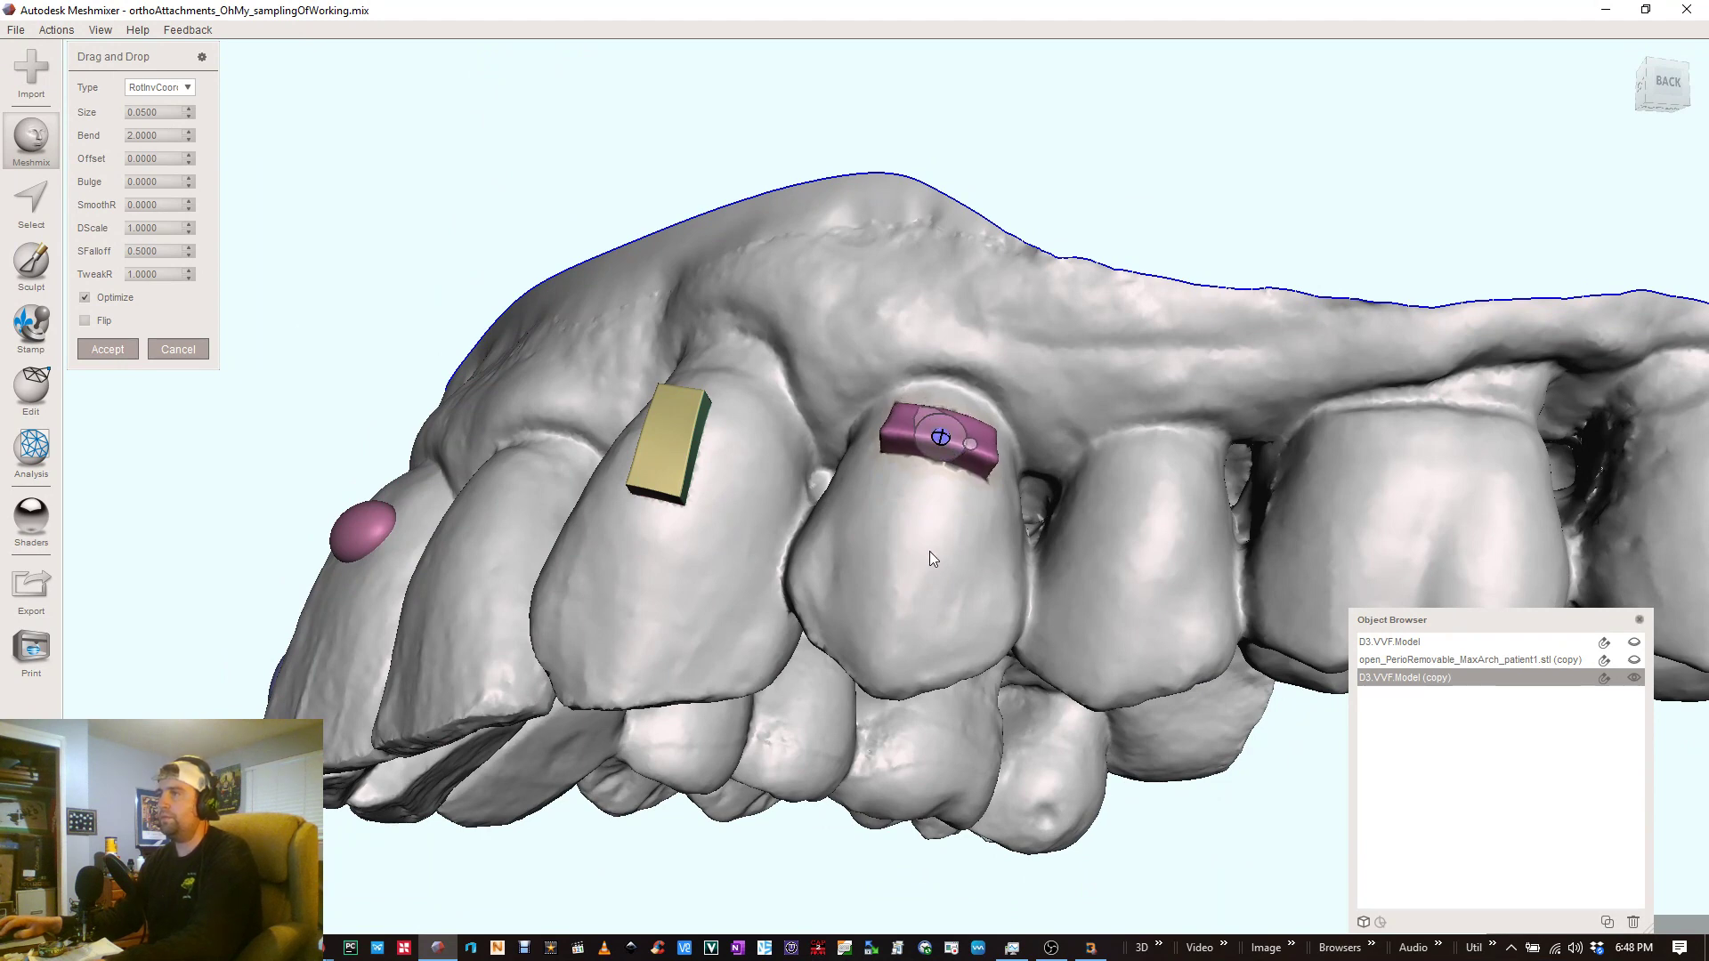
pyautogui.moveTo(932, 559); pyautogui.dragTo(915, 600)
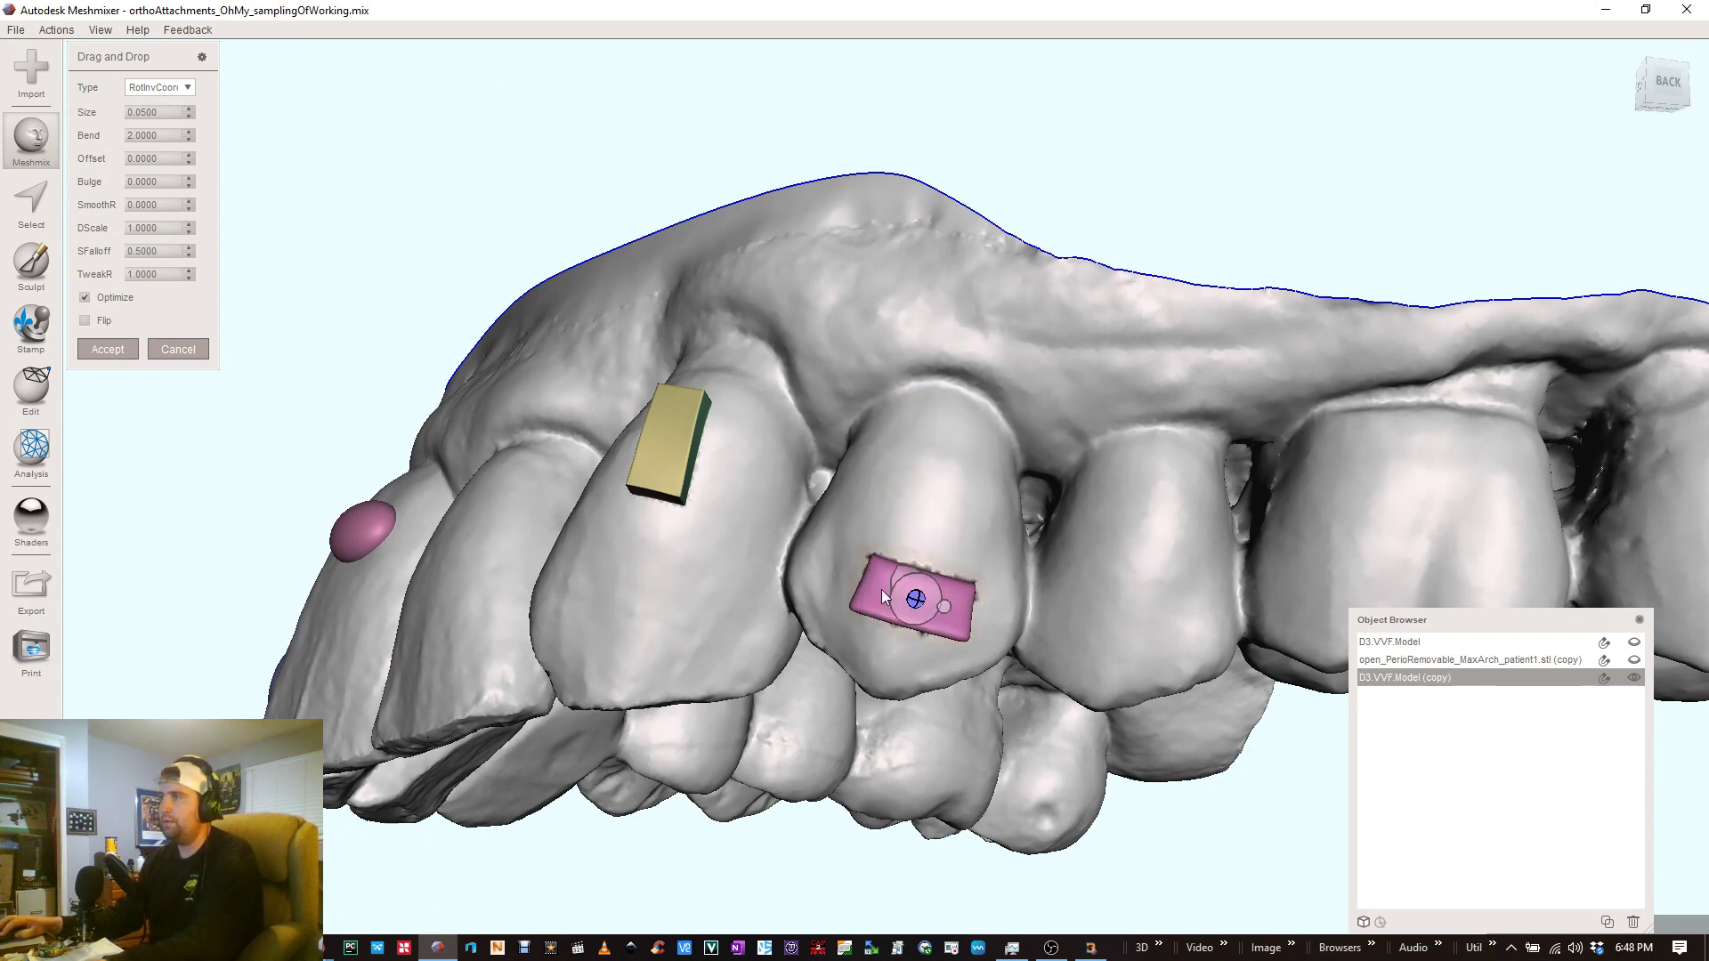
pyautogui.moveTo(1083, 580); pyautogui.dragTo(908, 588, button='right')
pyautogui.moveTo(887, 590); pyautogui.dragTo(921, 537)
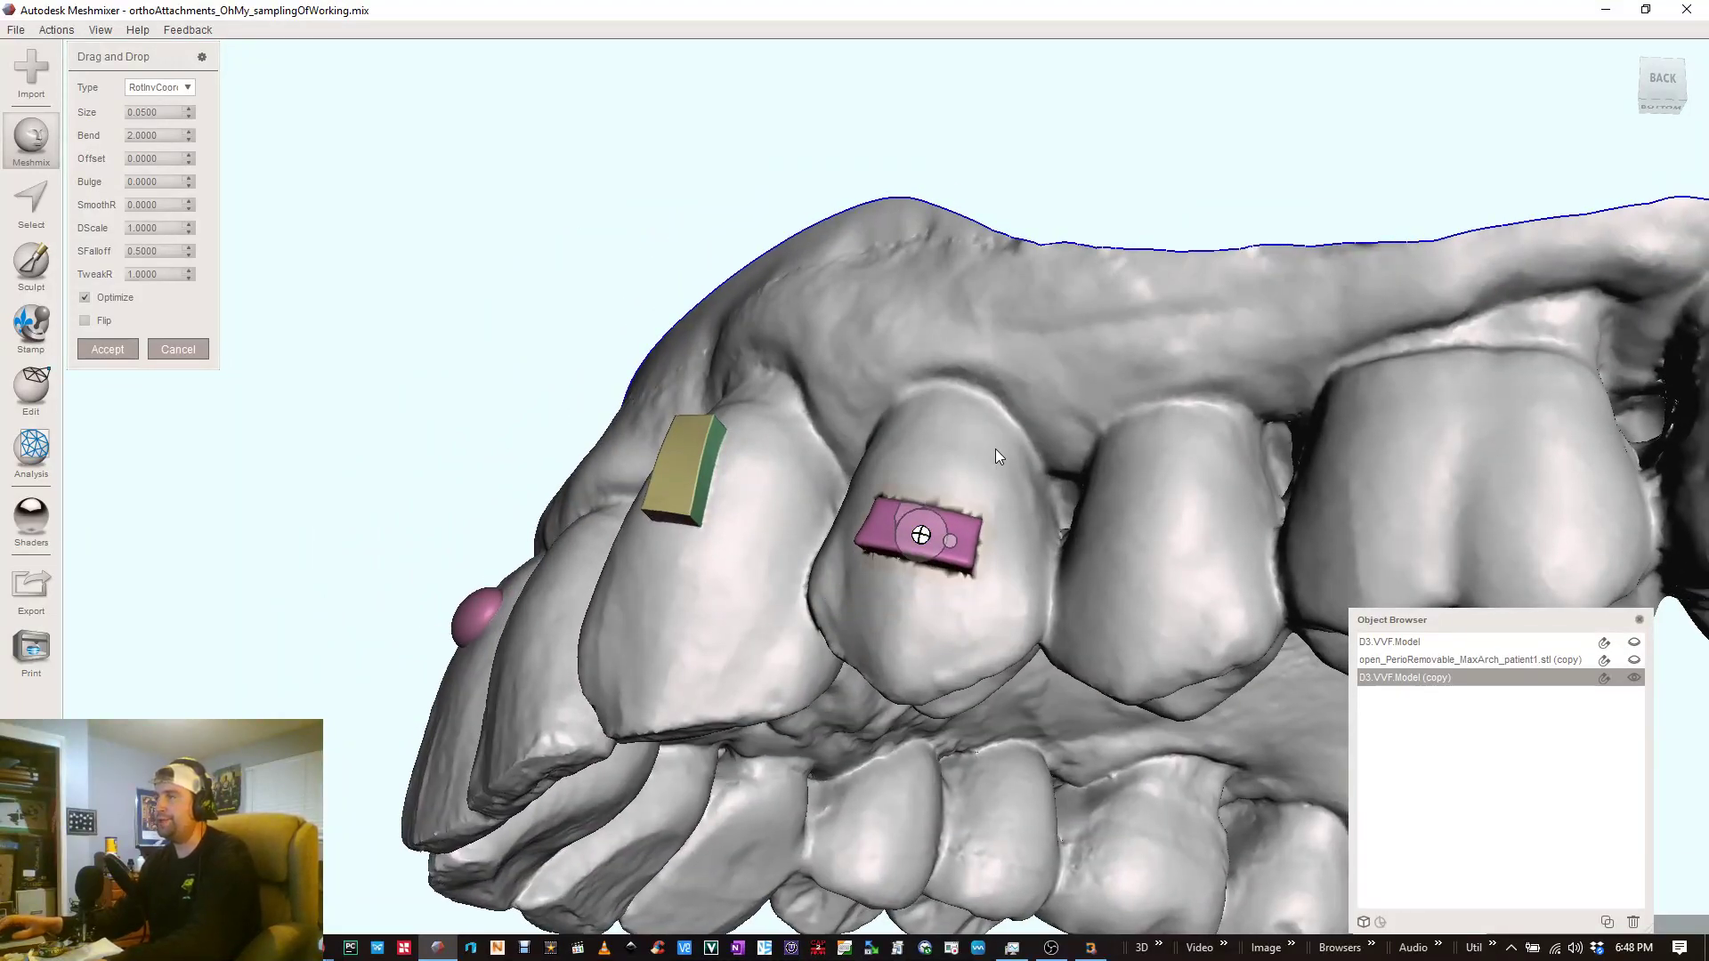
pyautogui.moveTo(995, 449); pyautogui.dragTo(952, 546, button='right')
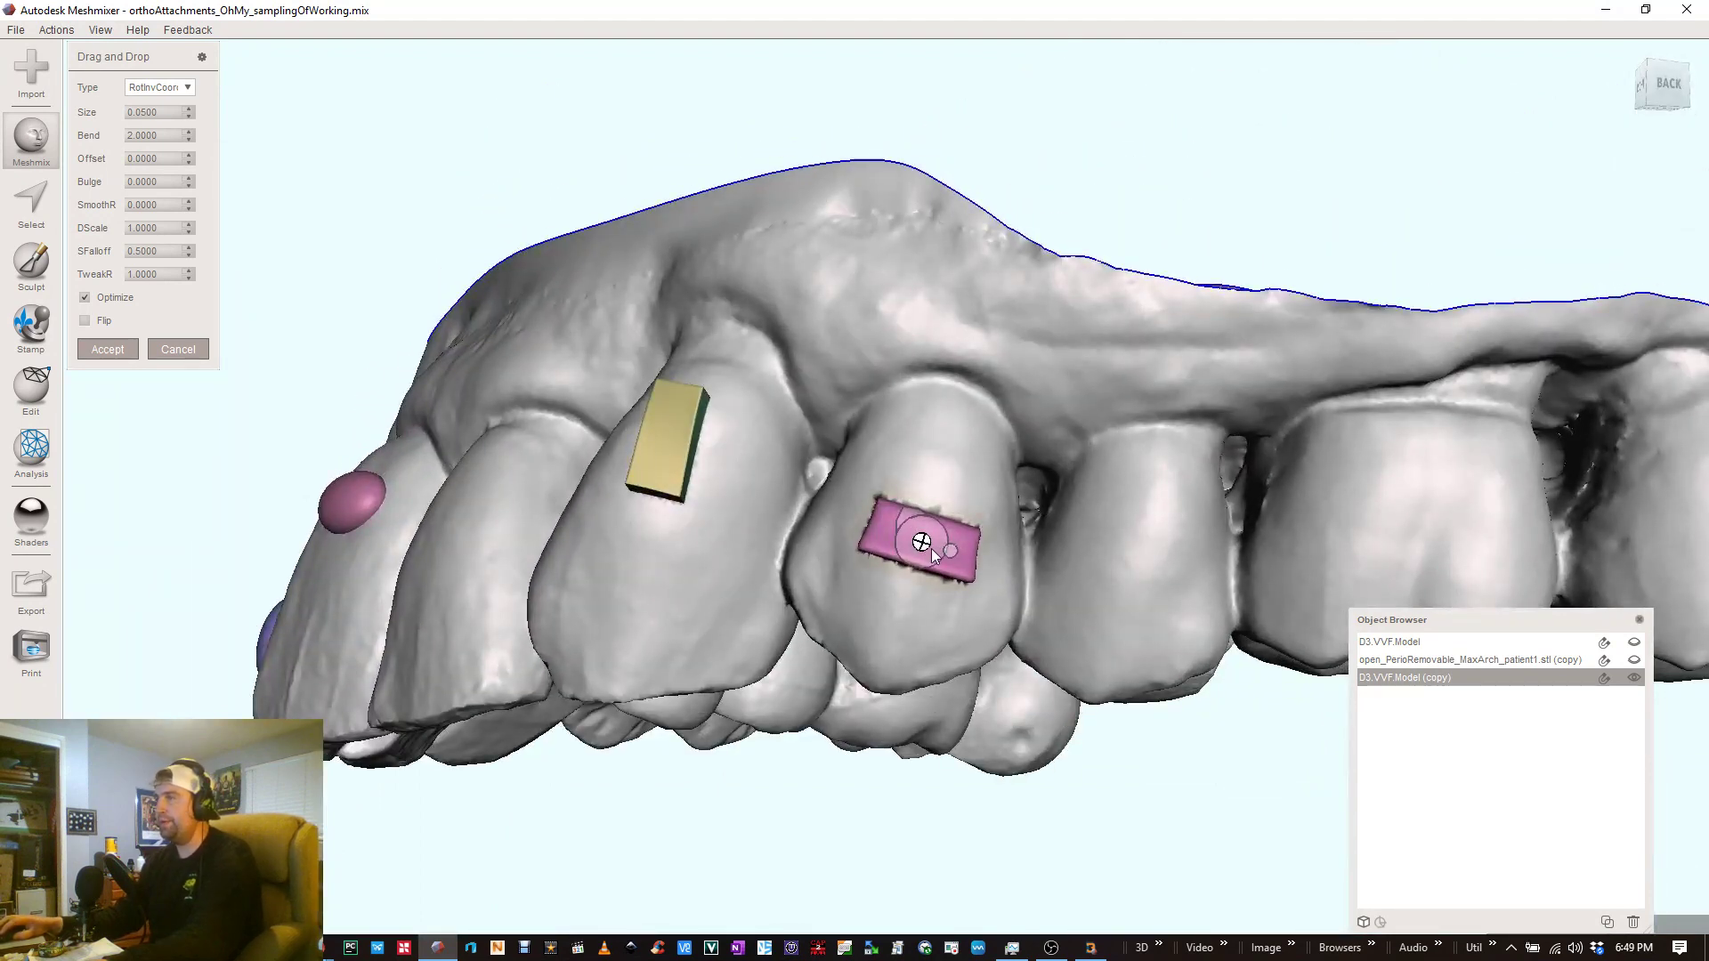
pyautogui.click(104, 351)
# - Try a grey tapered attachment from _Ortho Attachments on the second premolar at size 0.05, then discard it
pyautogui.moveTo(931, 571); pyautogui.dragTo(771, 617, button='right')
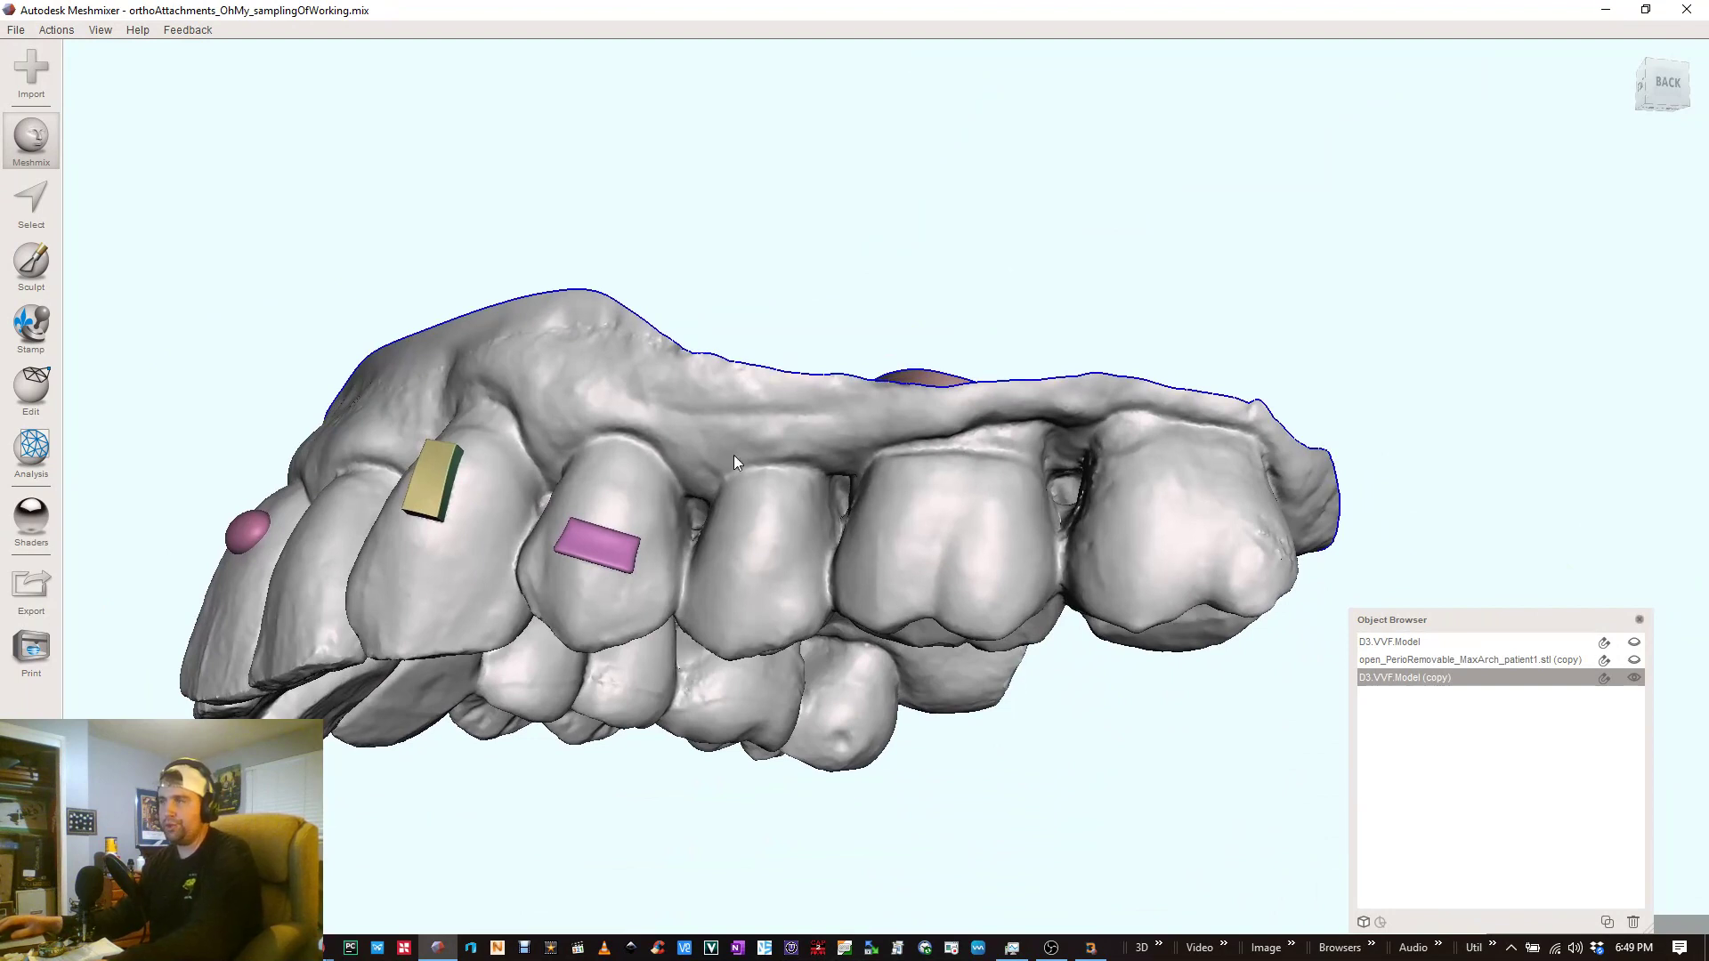
pyautogui.moveTo(793, 575); pyautogui.dragTo(867, 467, button='middle')
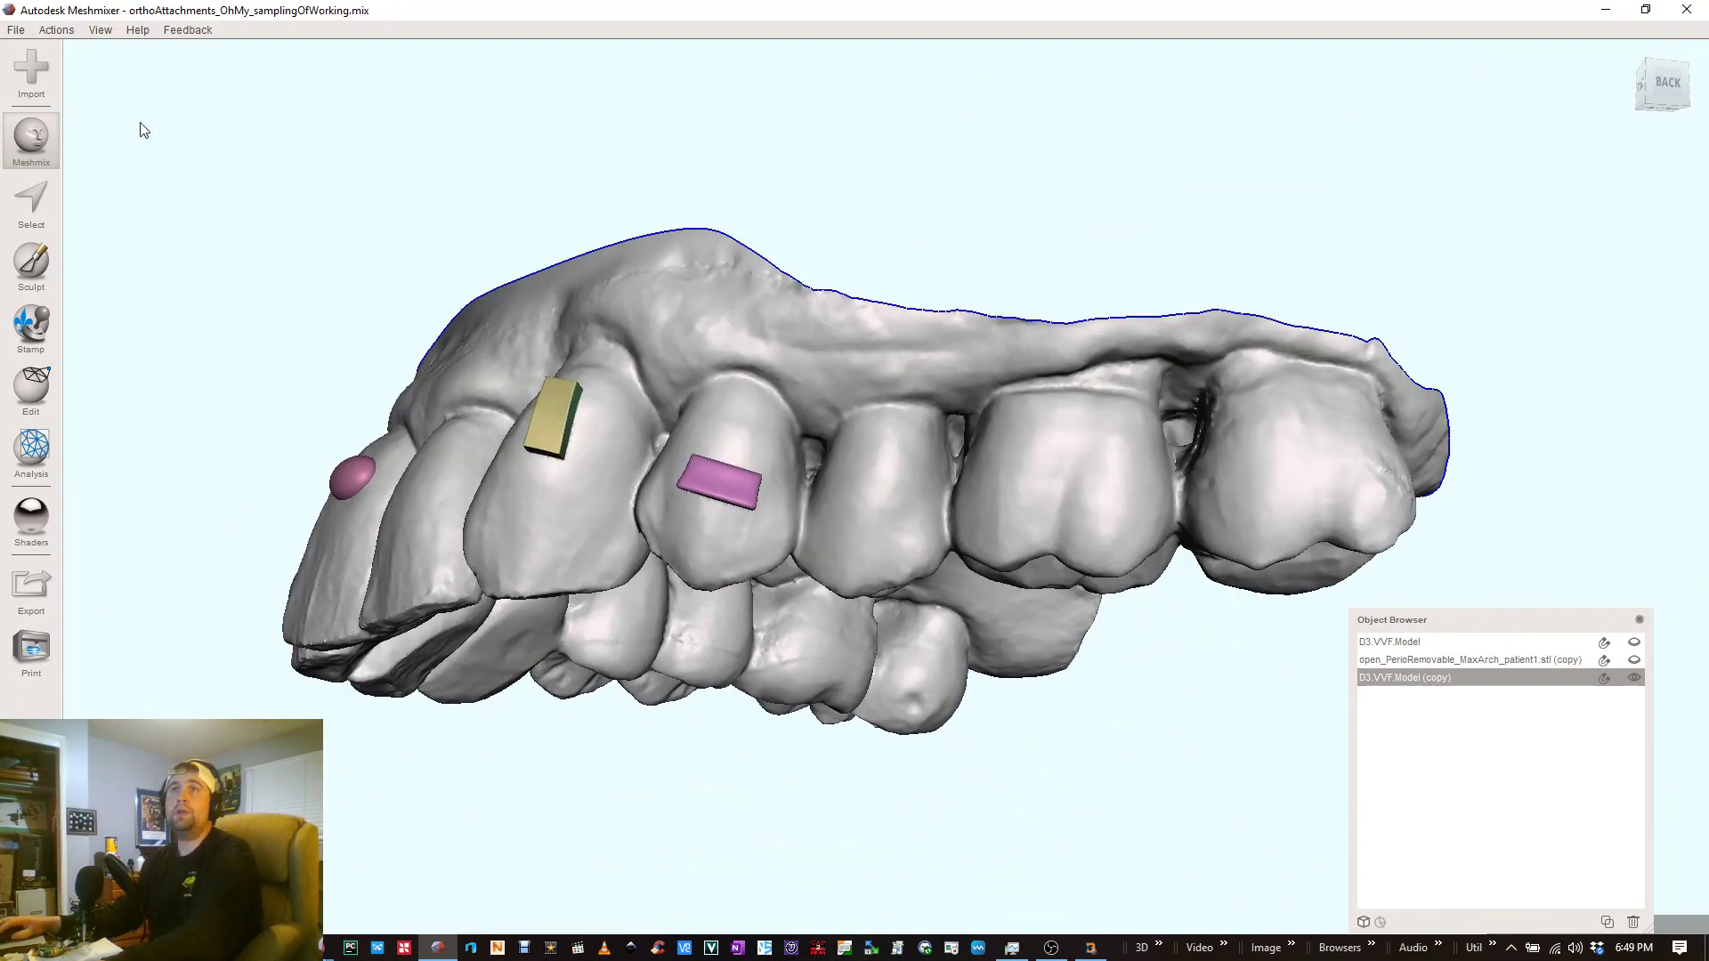
pyautogui.click(35, 141)
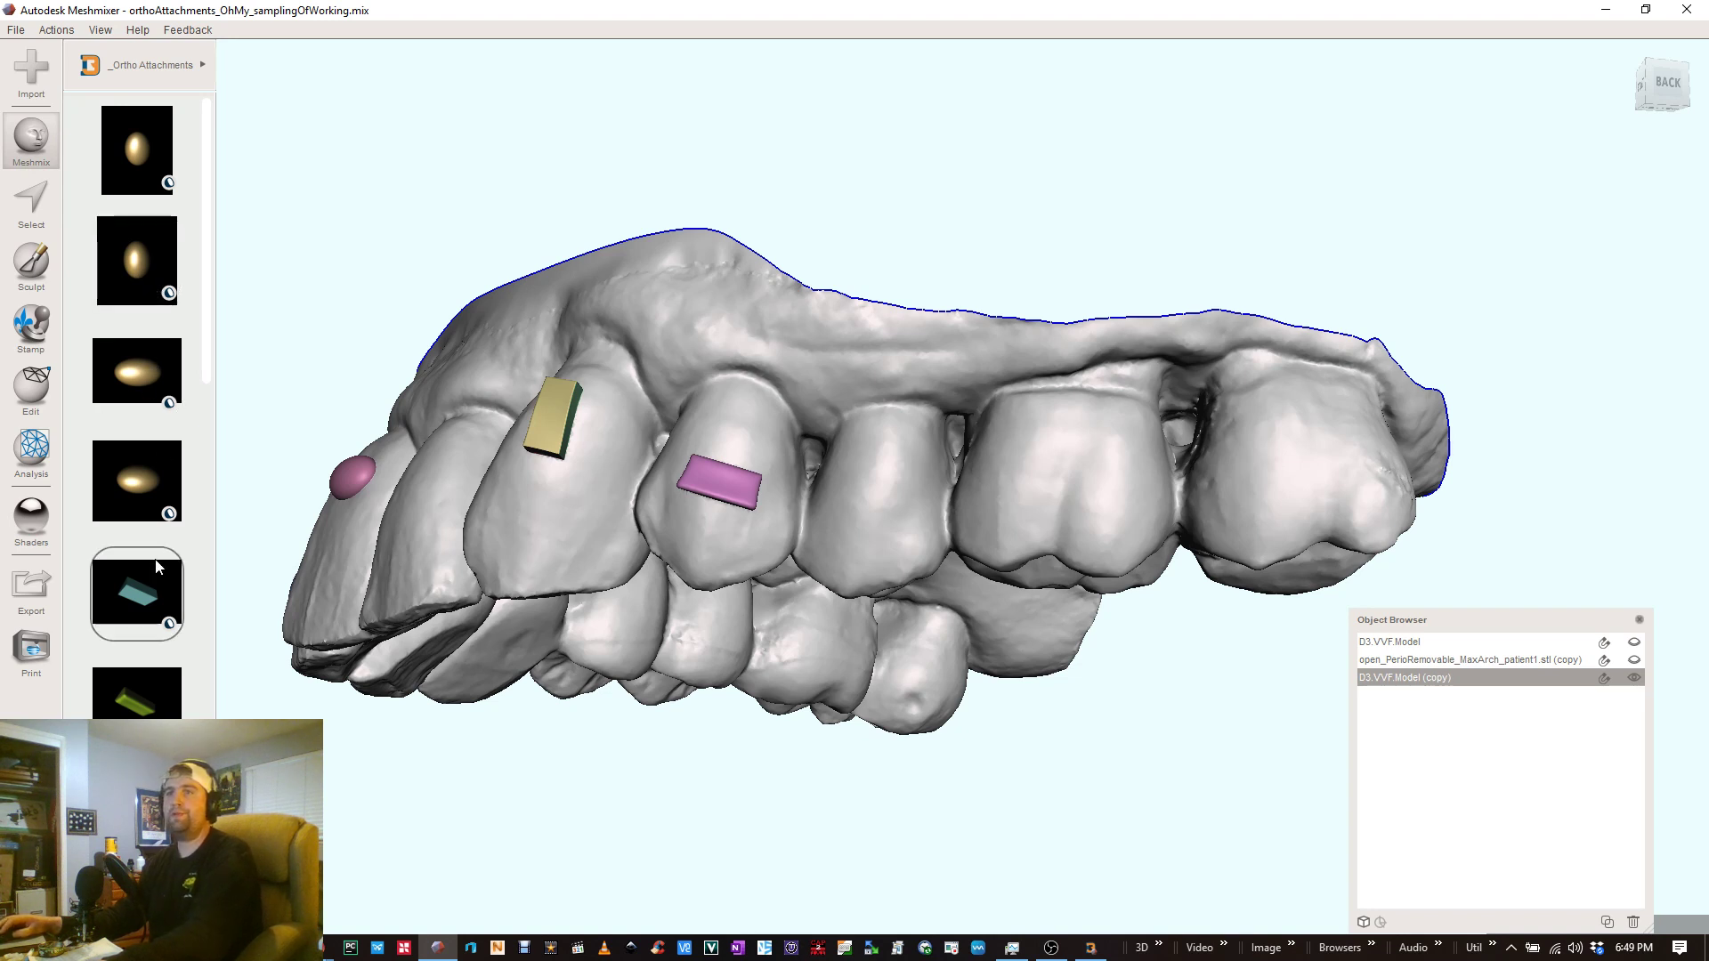
pyautogui.scroll(-5, 155, 563)
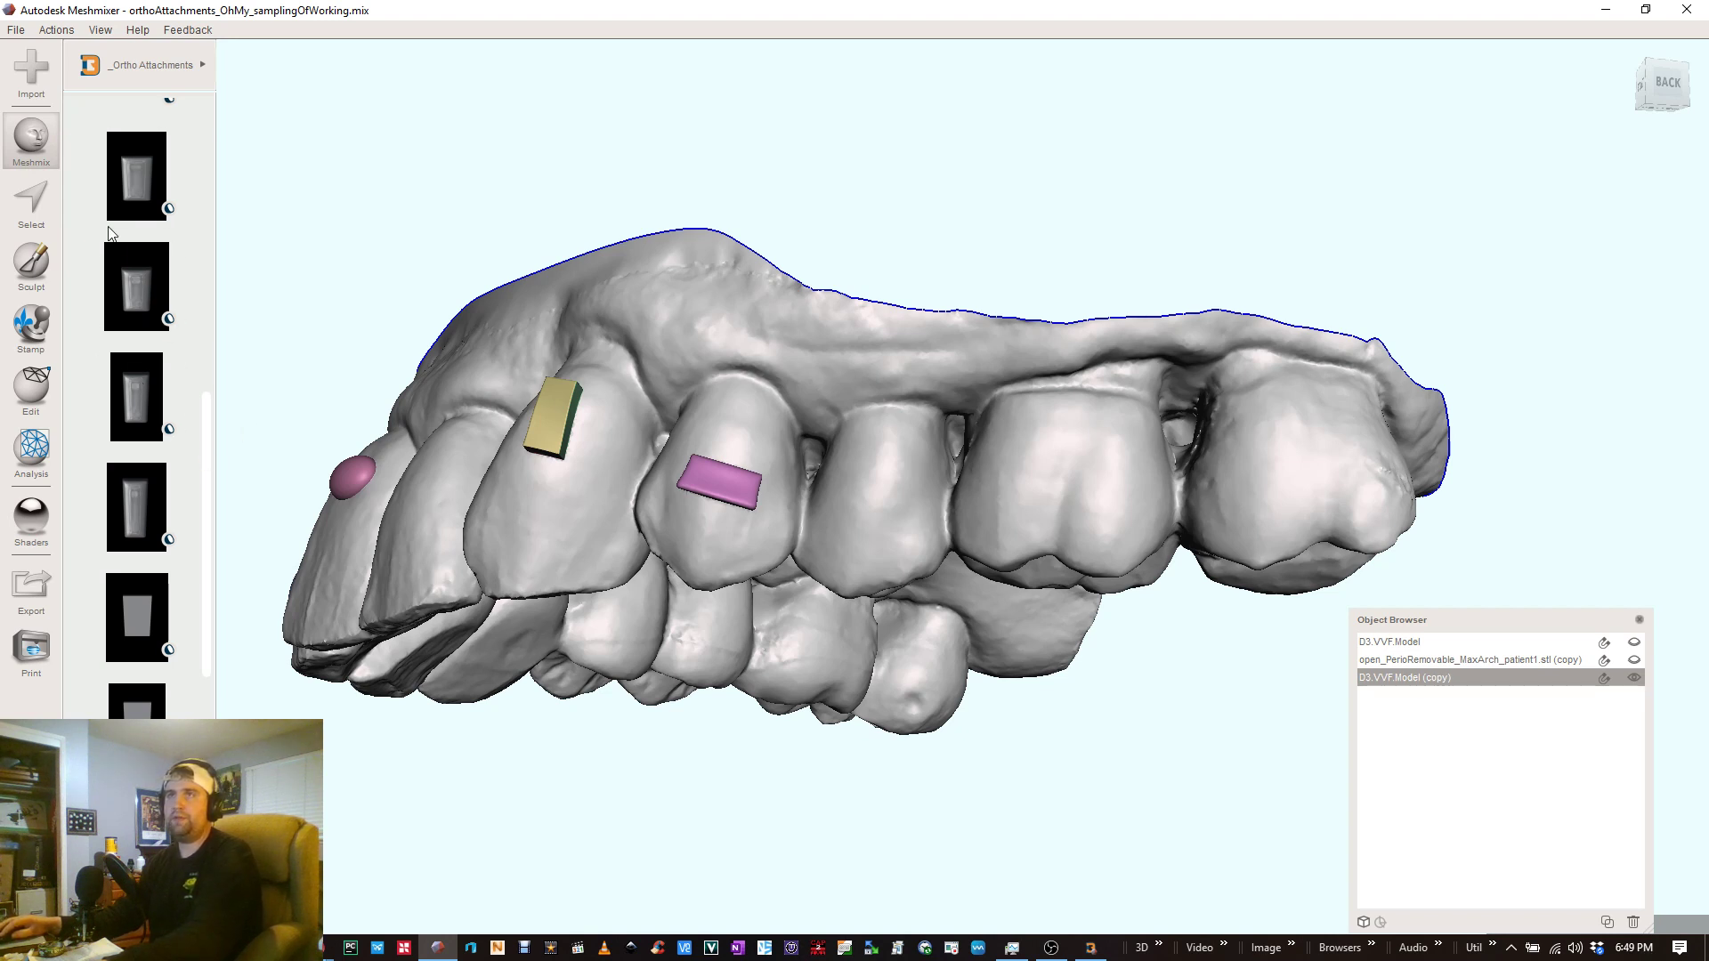
pyautogui.scroll(-2, 144, 591)
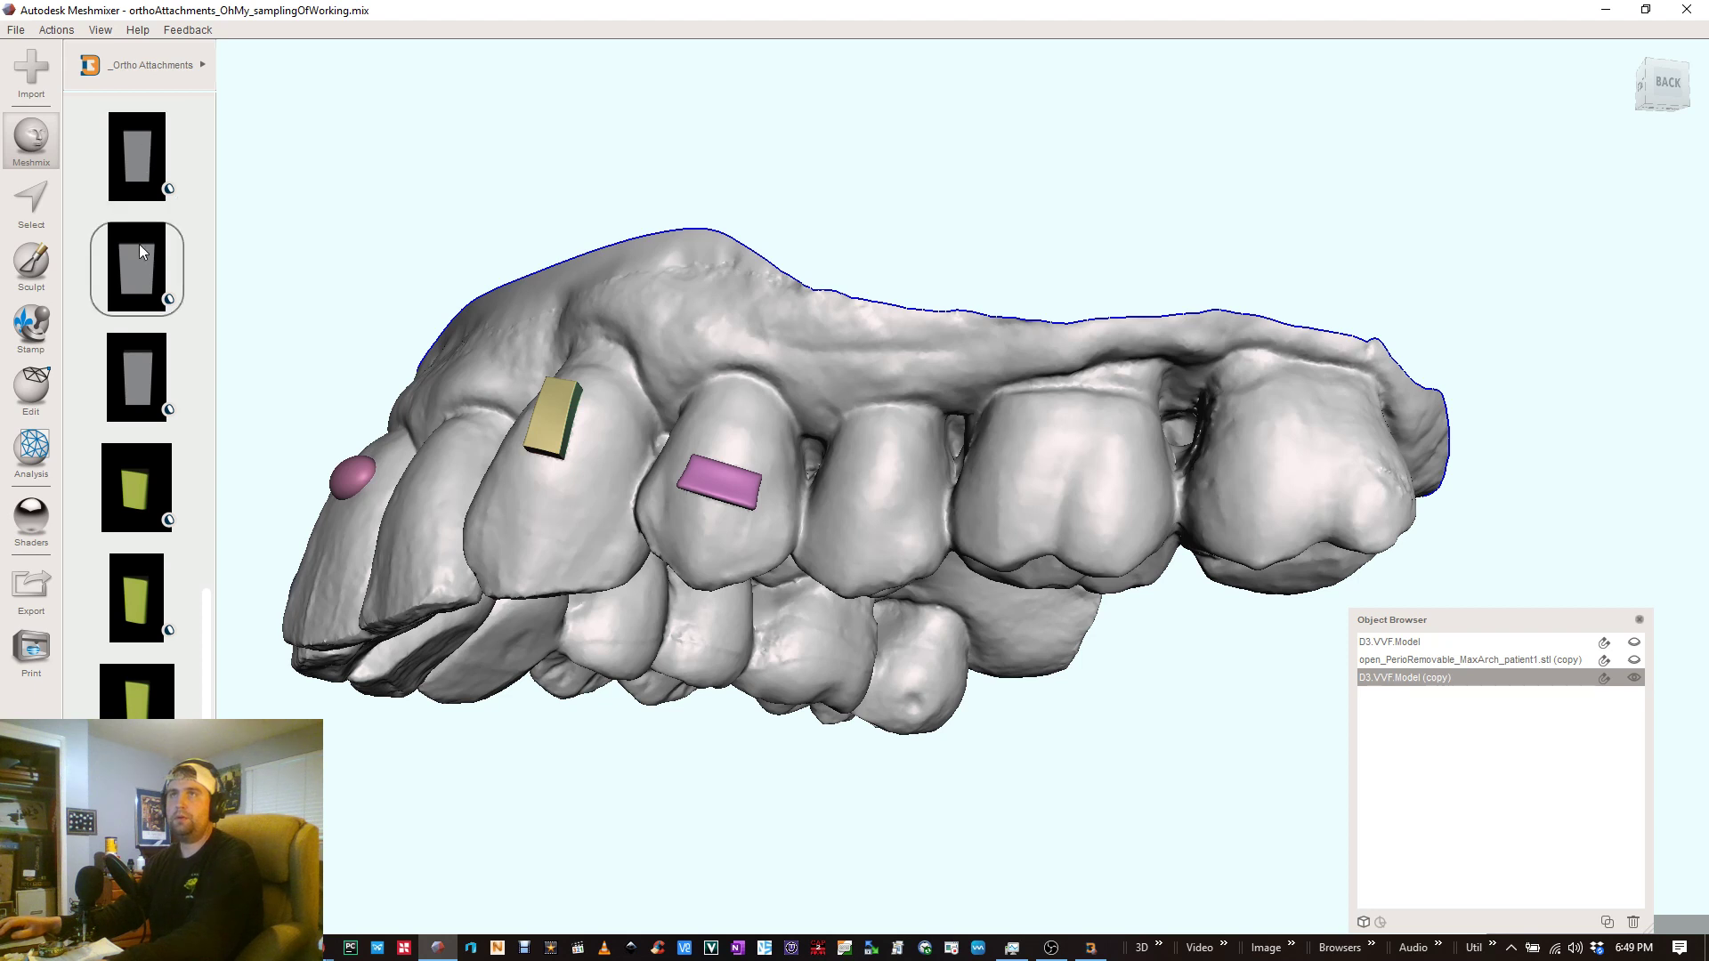
pyautogui.moveTo(139, 249); pyautogui.dragTo(881, 495)
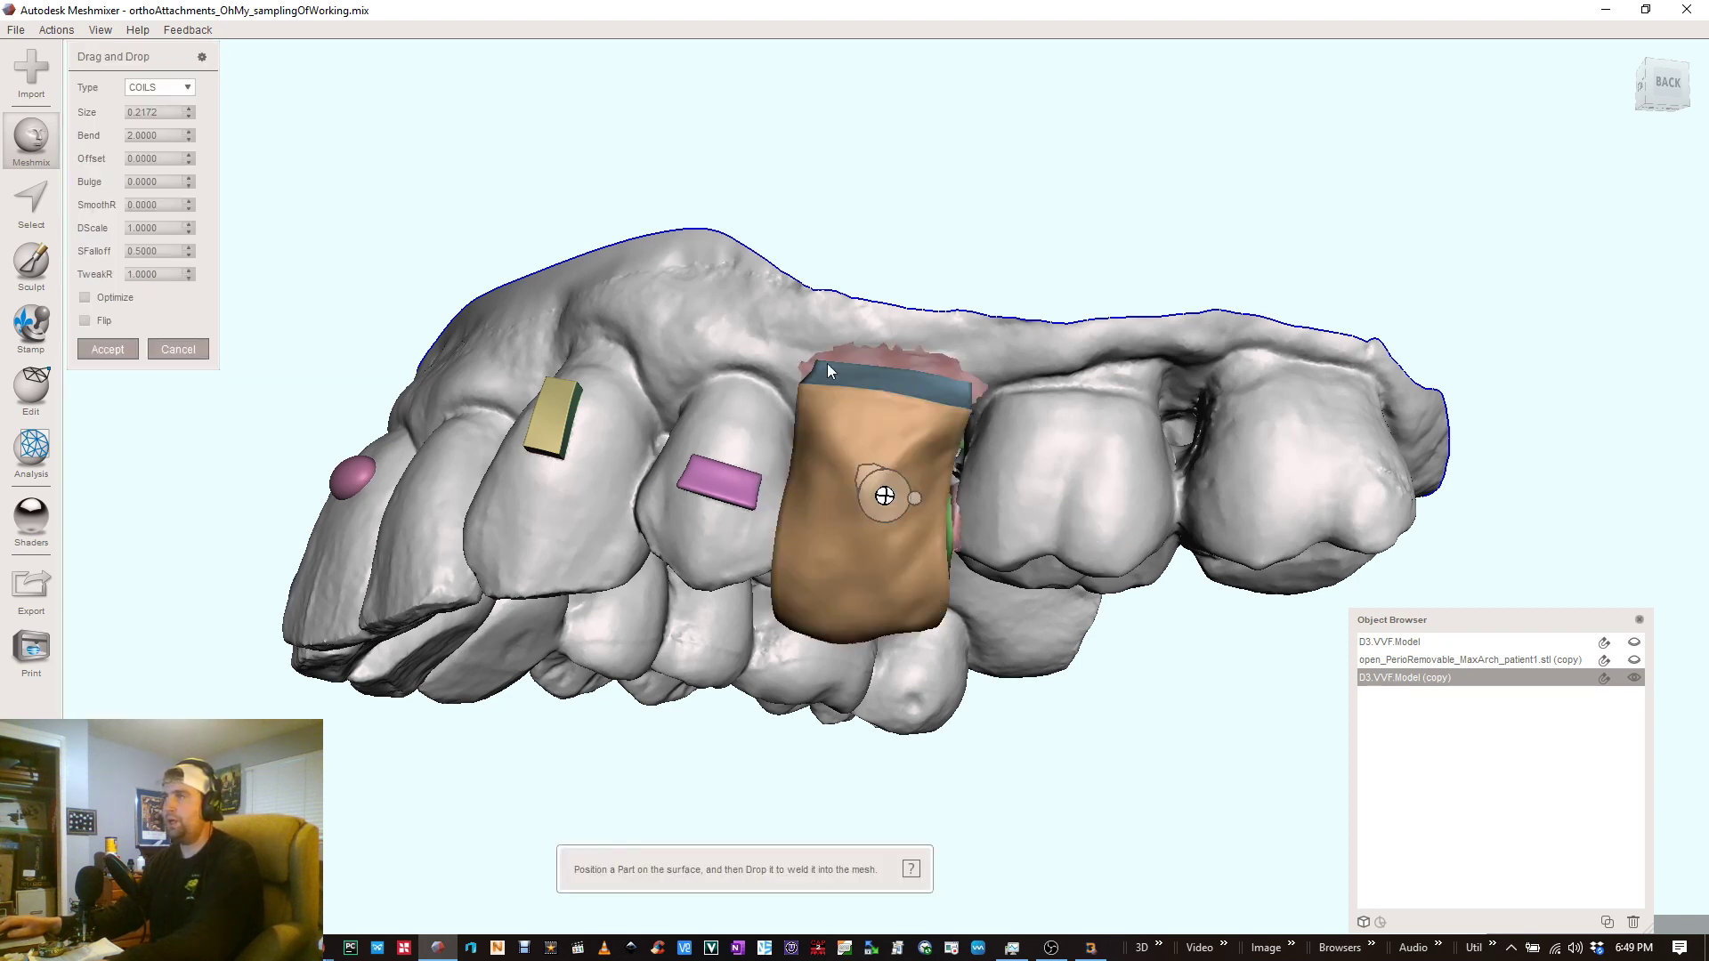
pyautogui.doubleClick(138, 110)
pyautogui.write('0.0')
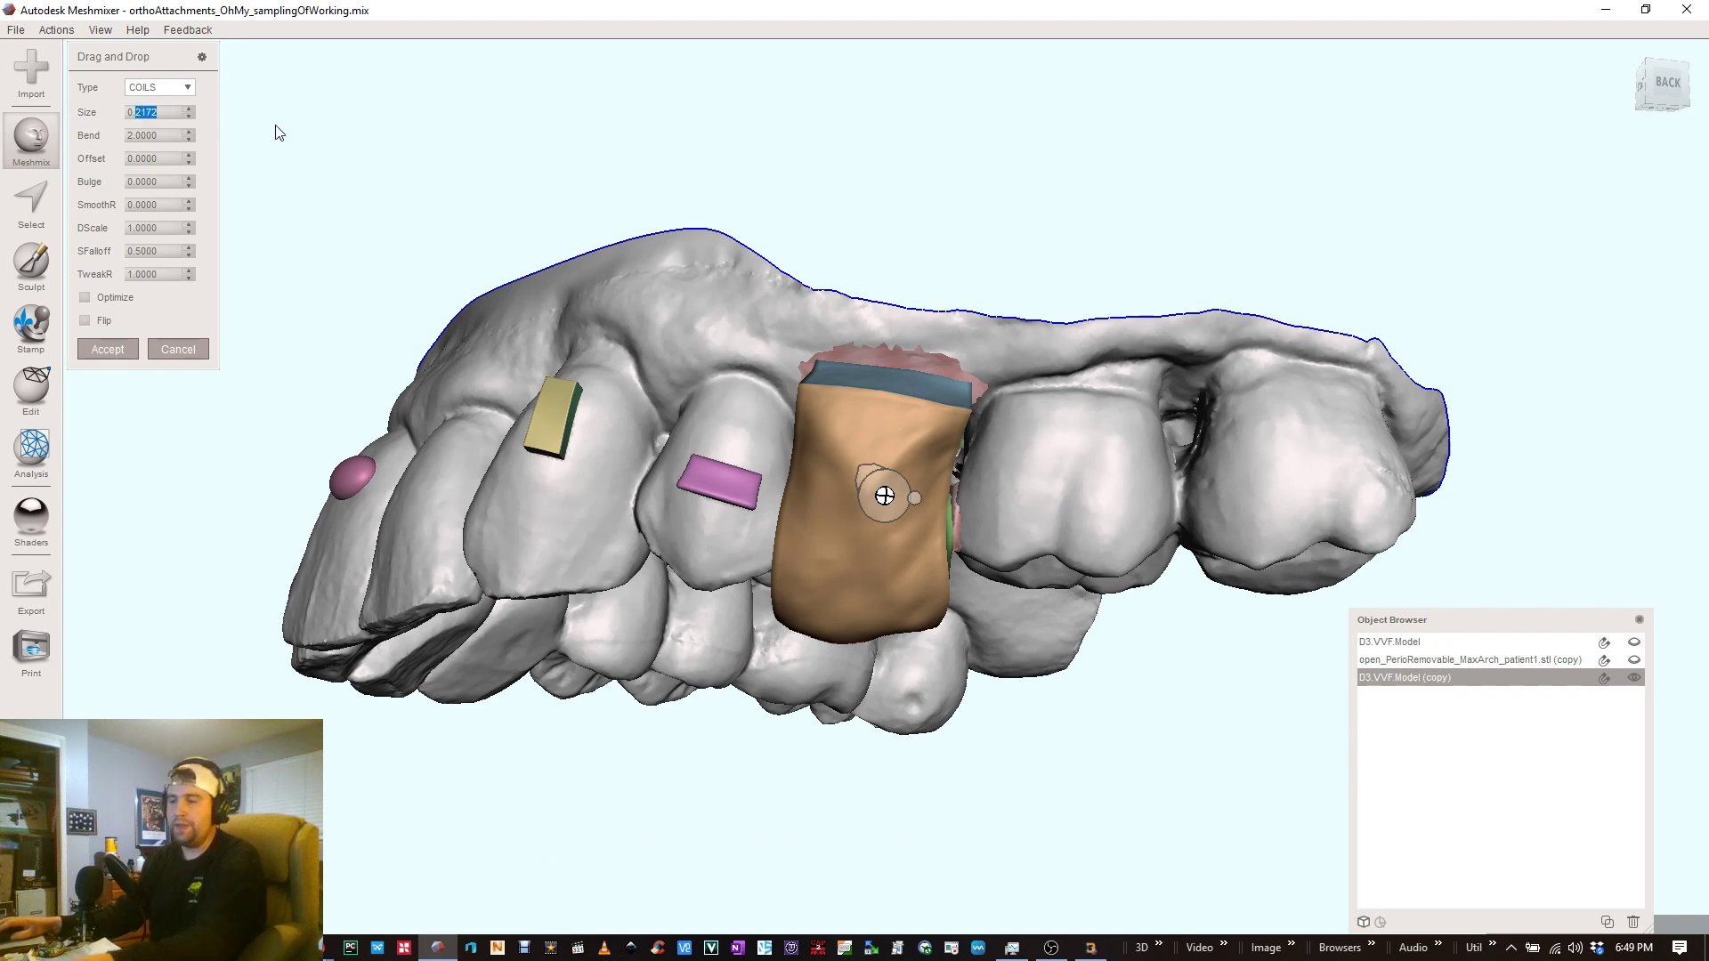
pyautogui.write('5')
pyautogui.press('Return')
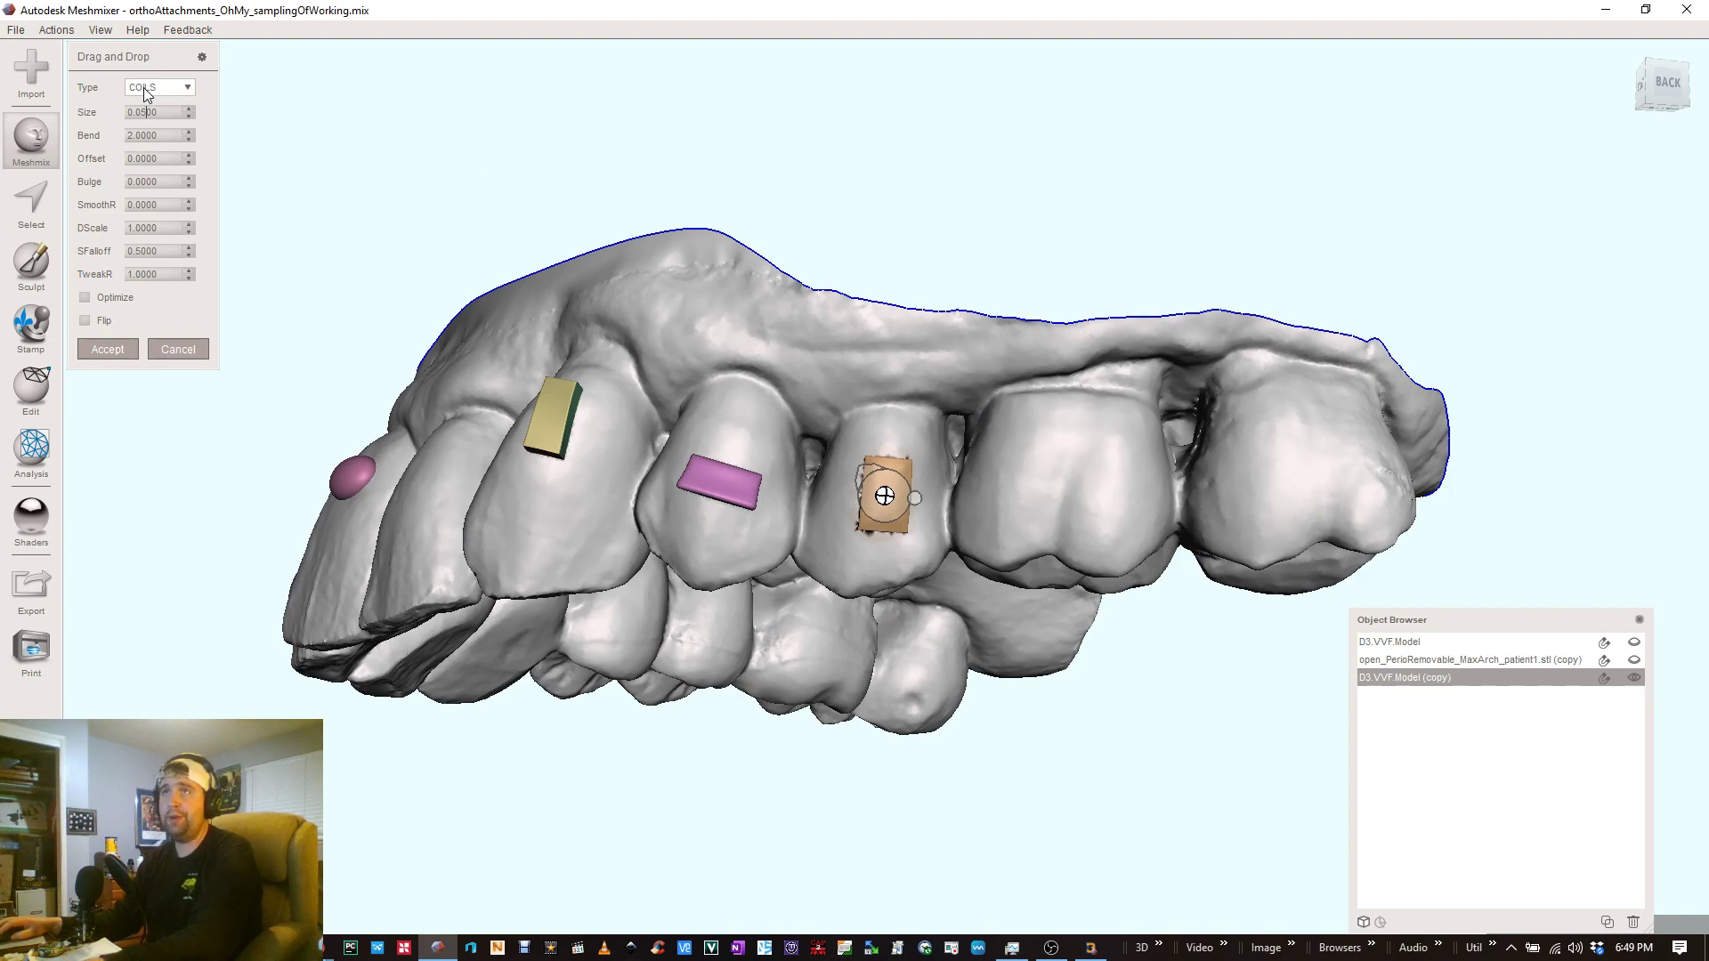
pyautogui.moveTo(890, 217); pyautogui.dragTo(1018, 199, button='right')
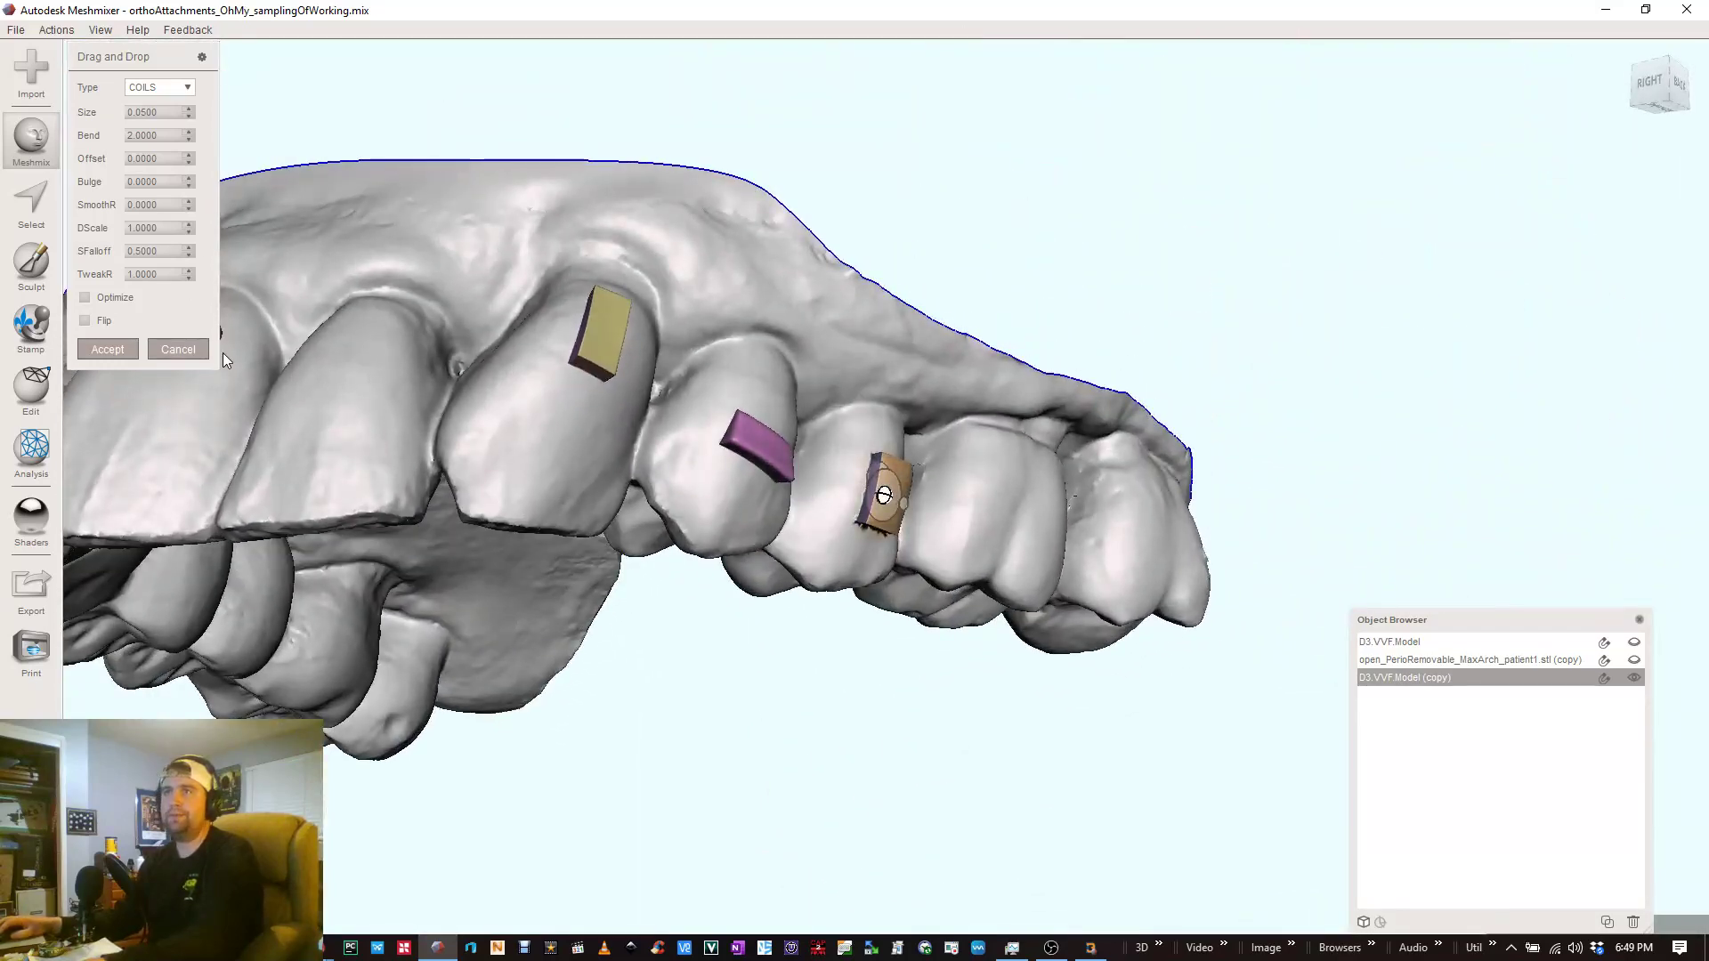
pyautogui.click(178, 348)
pyautogui.click(47, 146)
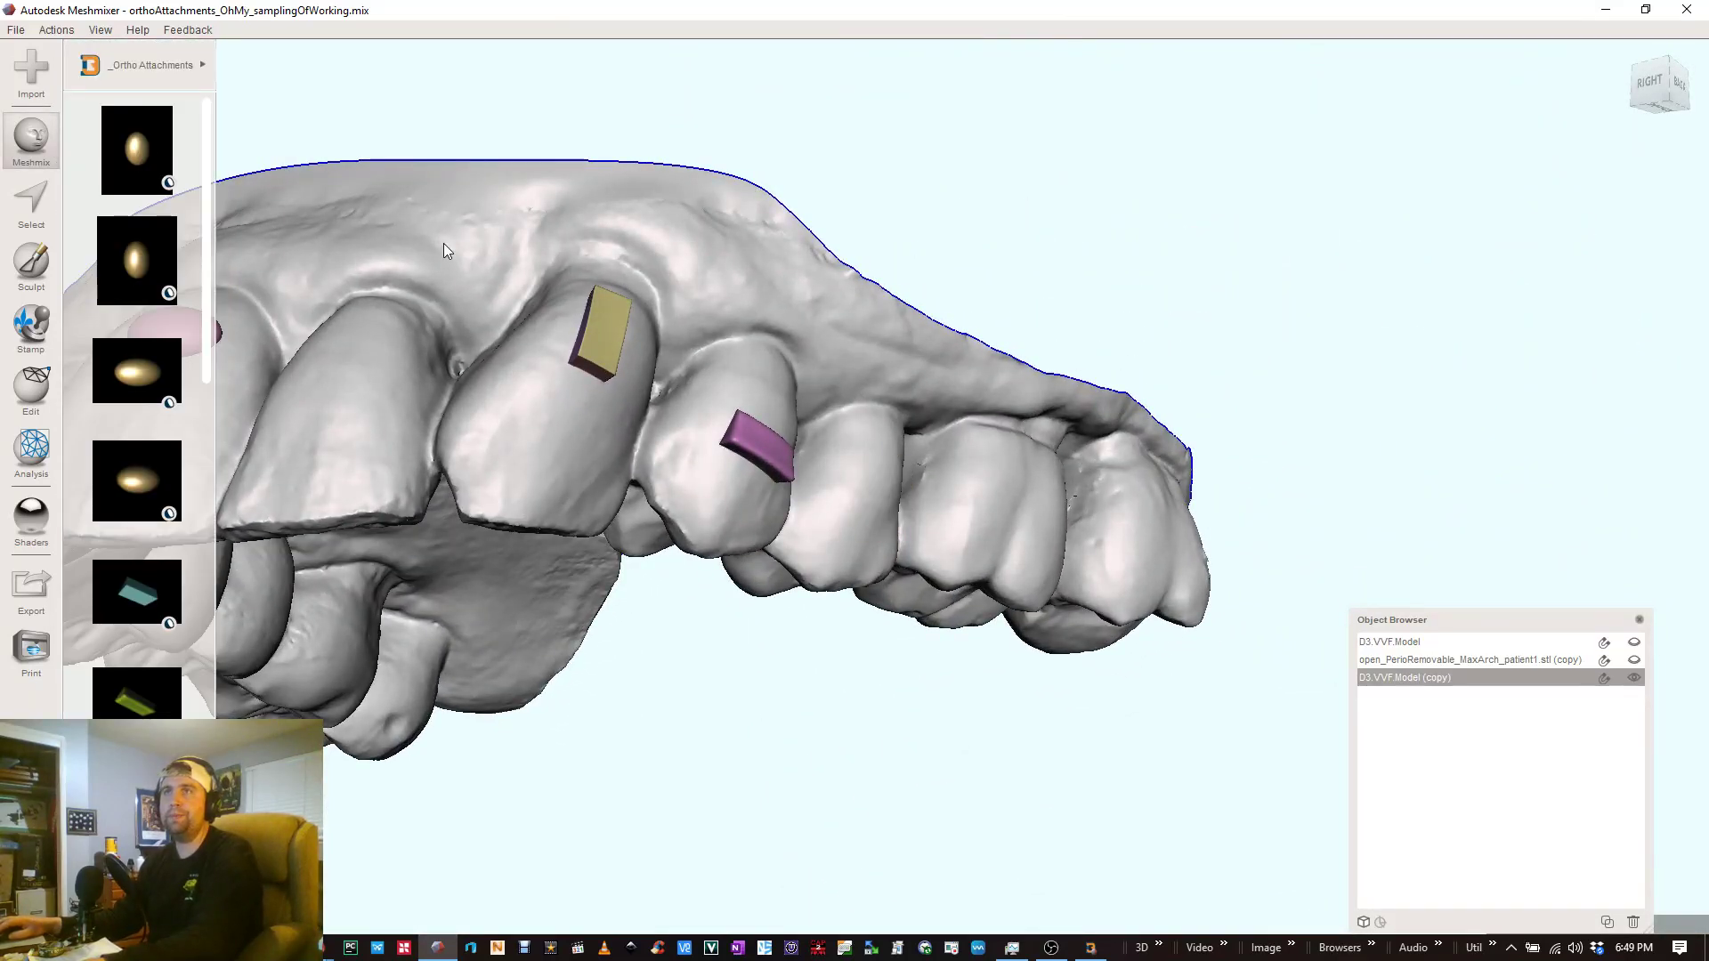
pyautogui.scroll(-5, 126, 575)
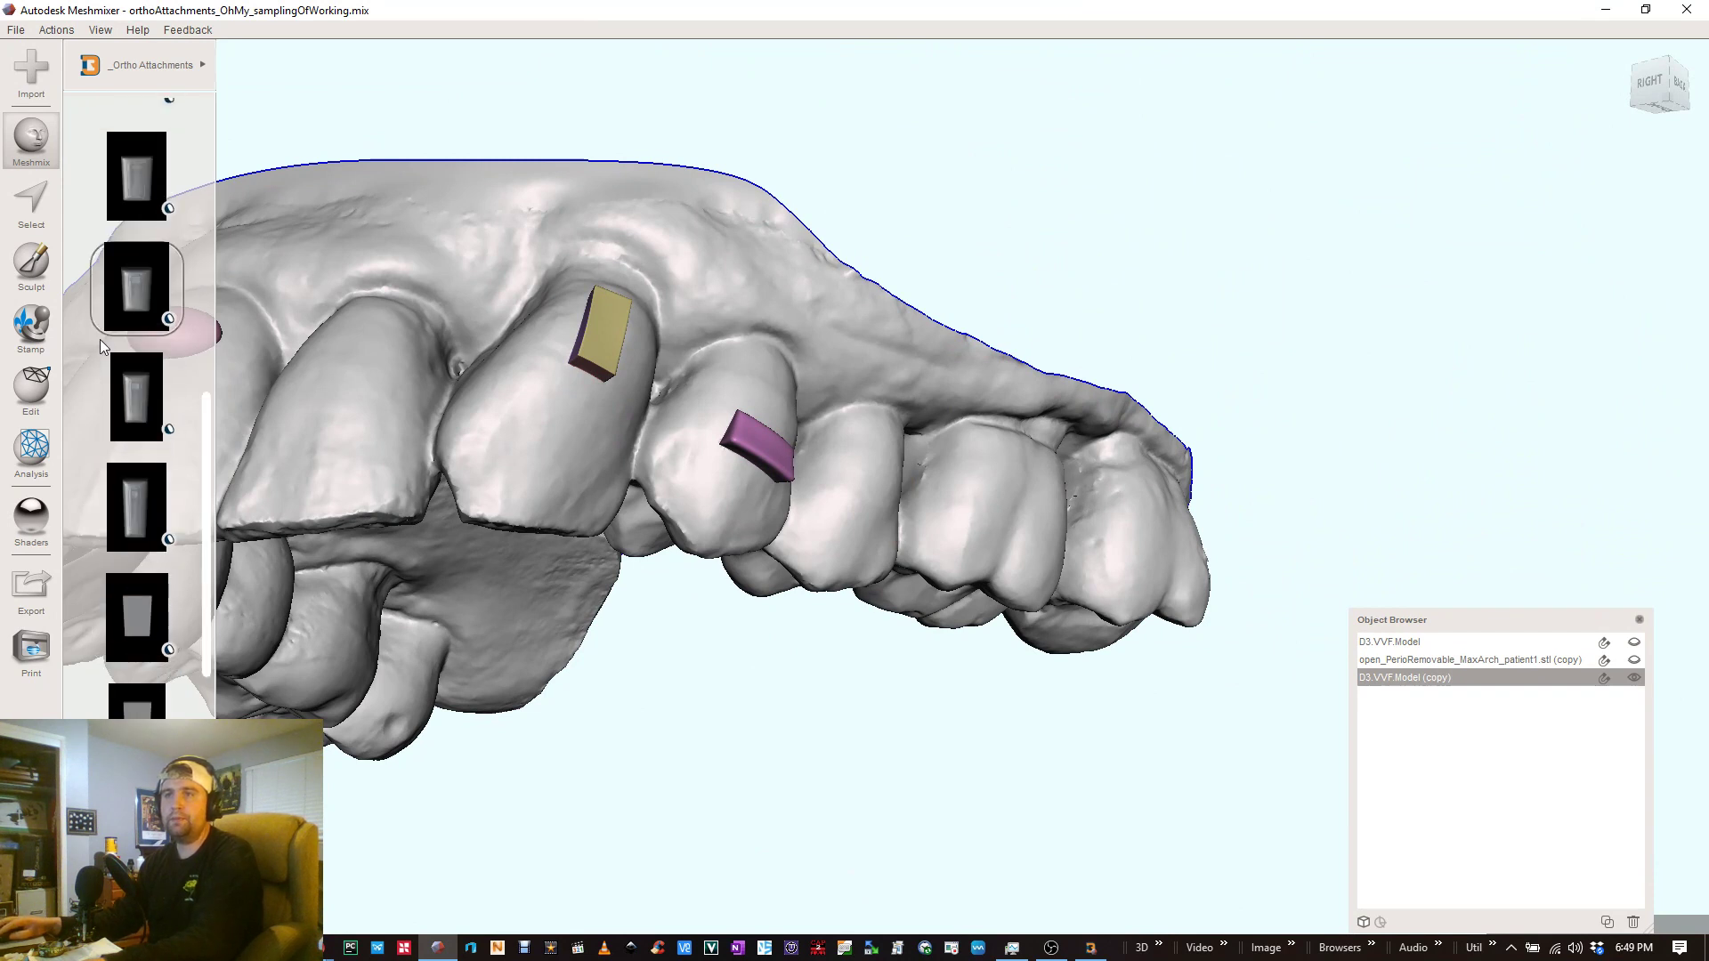
pyautogui.scroll(-3, 142, 392)
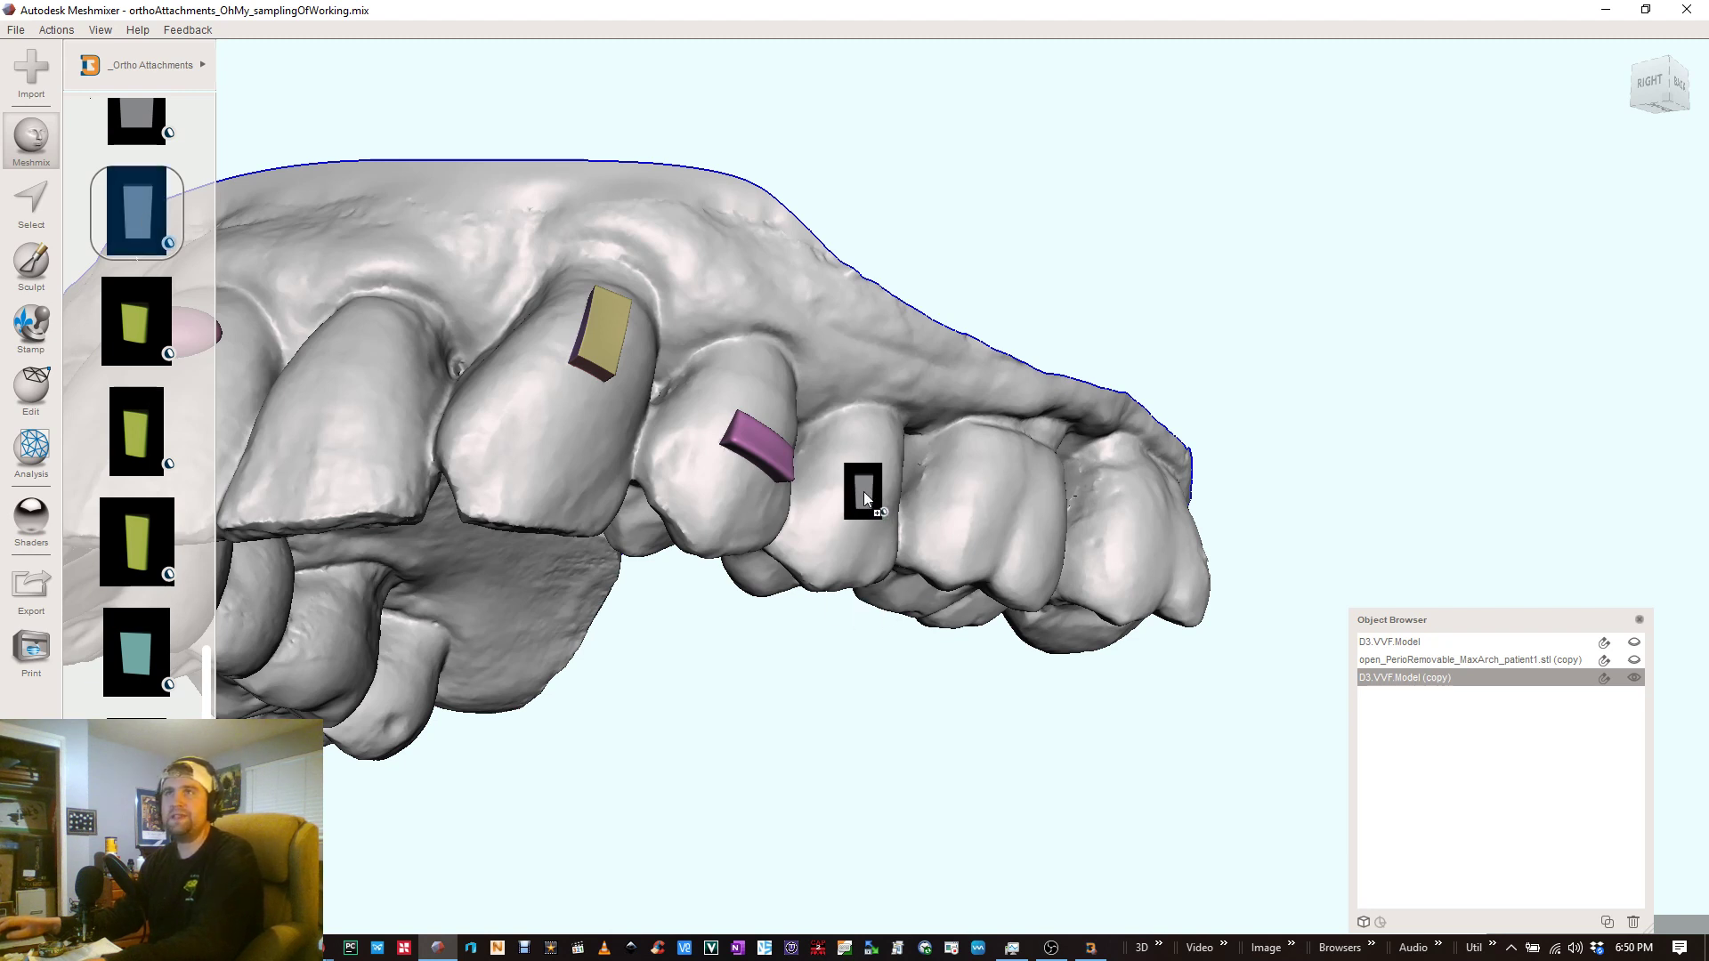
pyautogui.moveTo(911, 443); pyautogui.dragTo(914, 447)
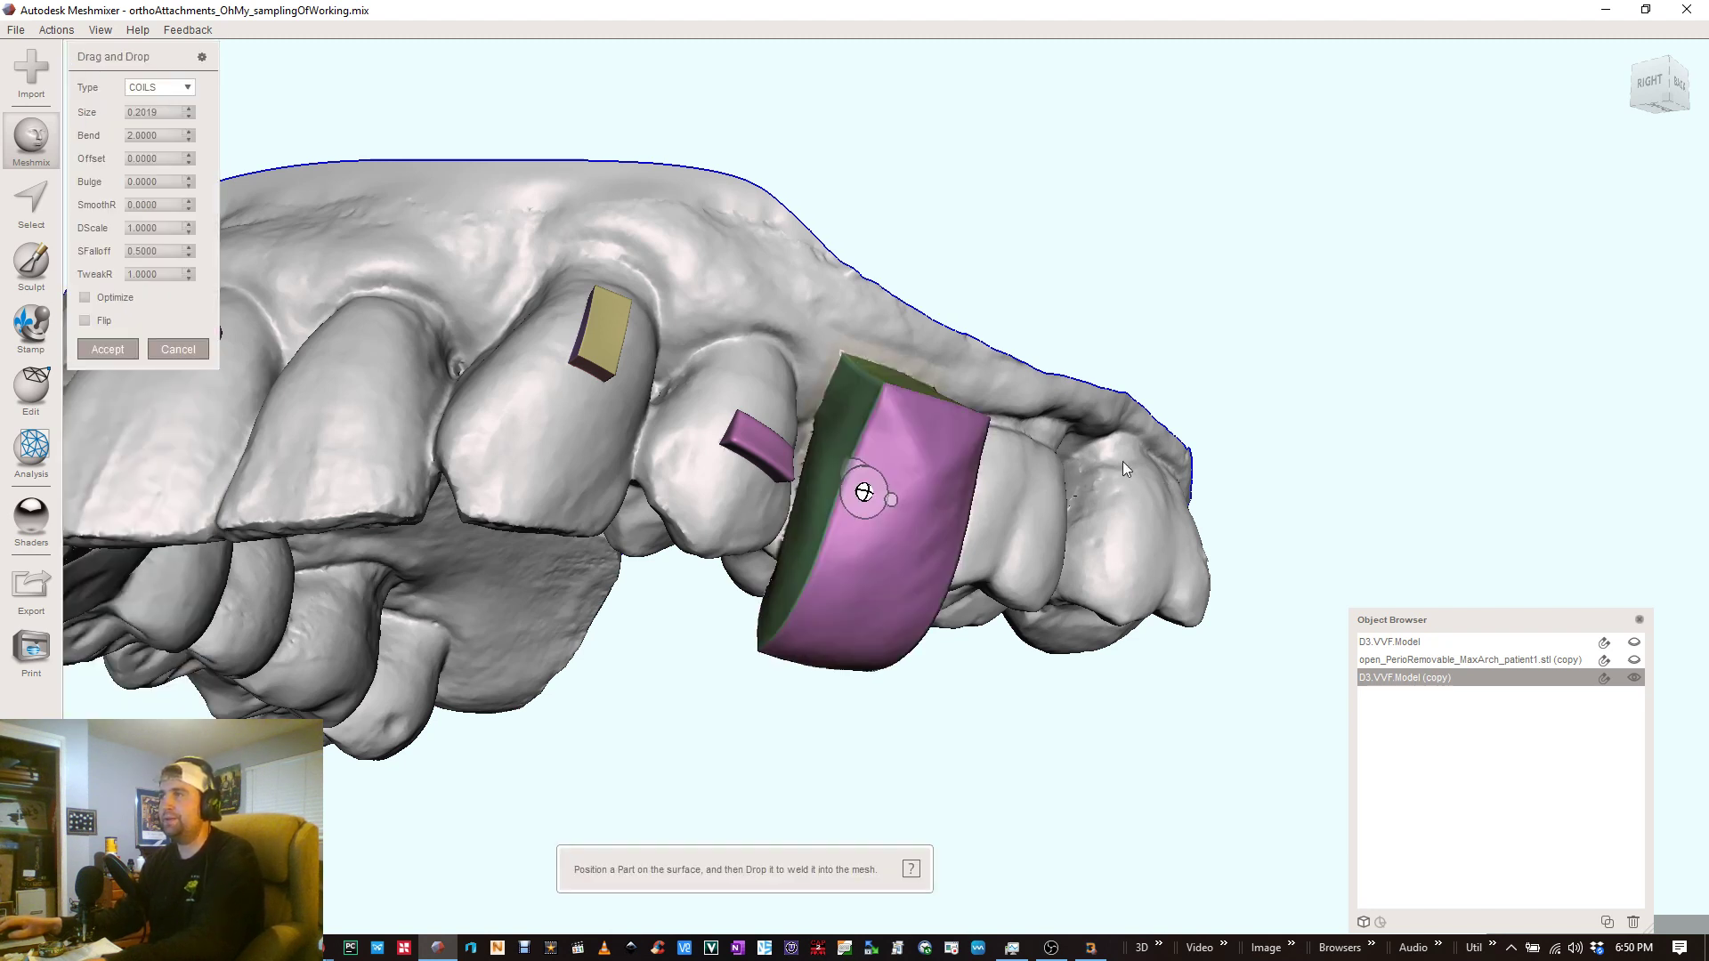
pyautogui.click(177, 351)
# - Place the teal tapered attachment from _Ortho Attachments upright on the second premolar's outer surface and set its size to 0.05
pyautogui.click(32, 141)
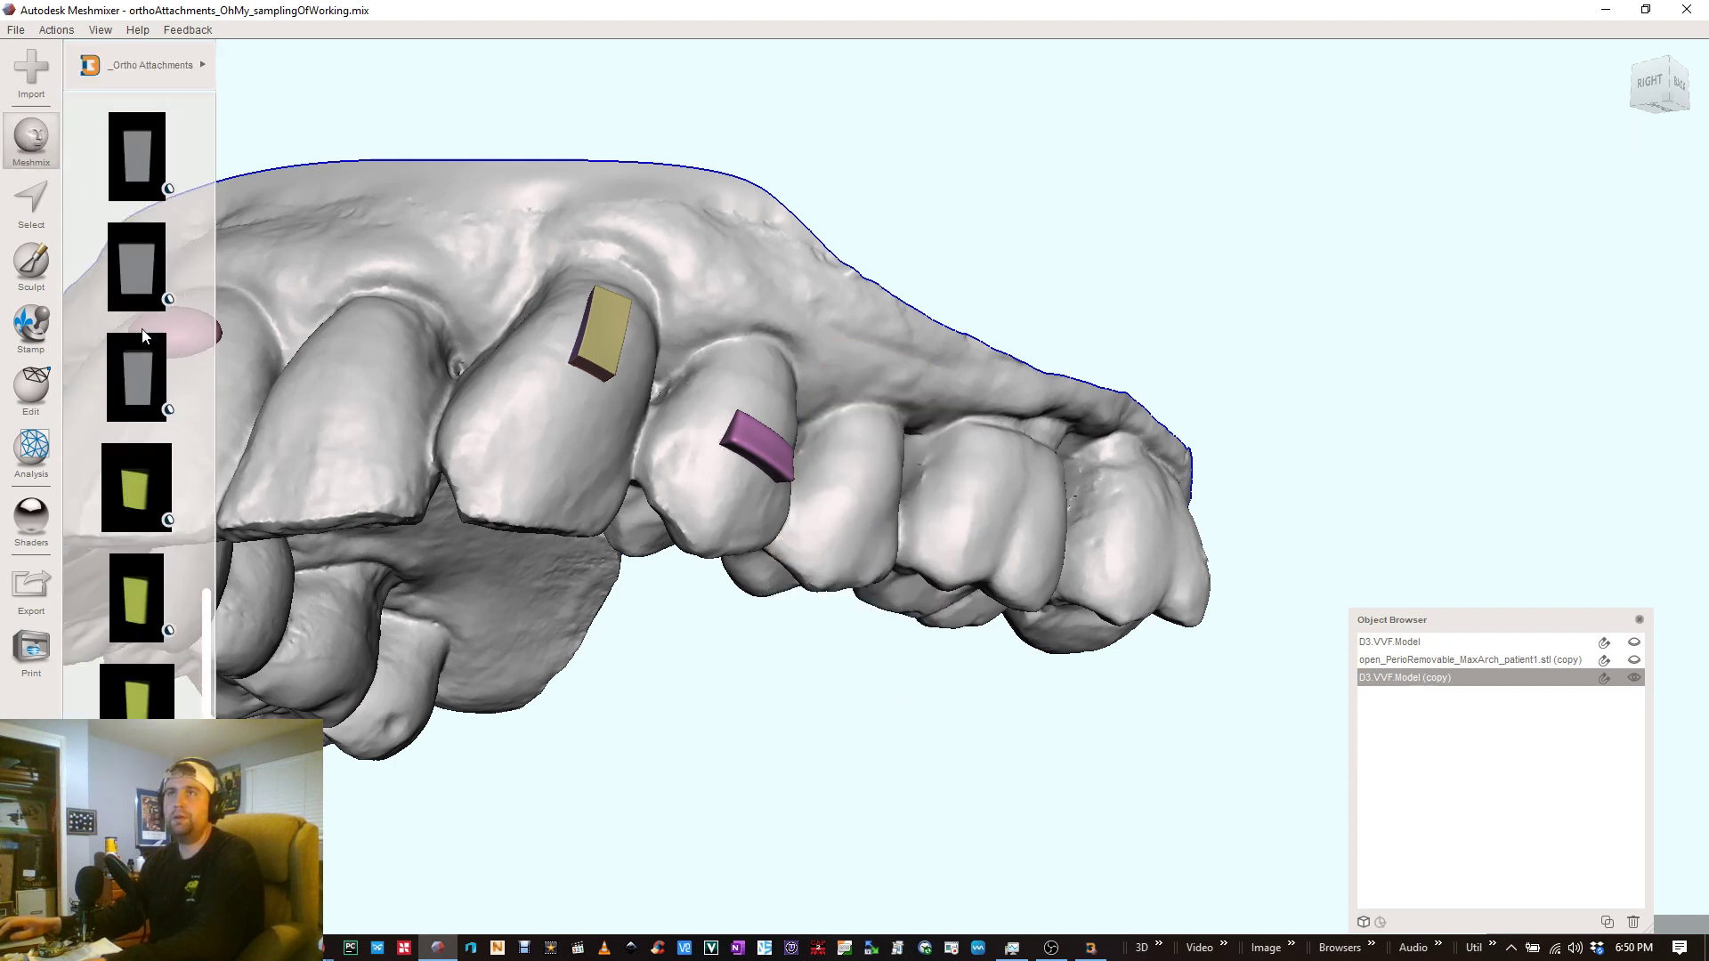
pyautogui.scroll(-2, 131, 242)
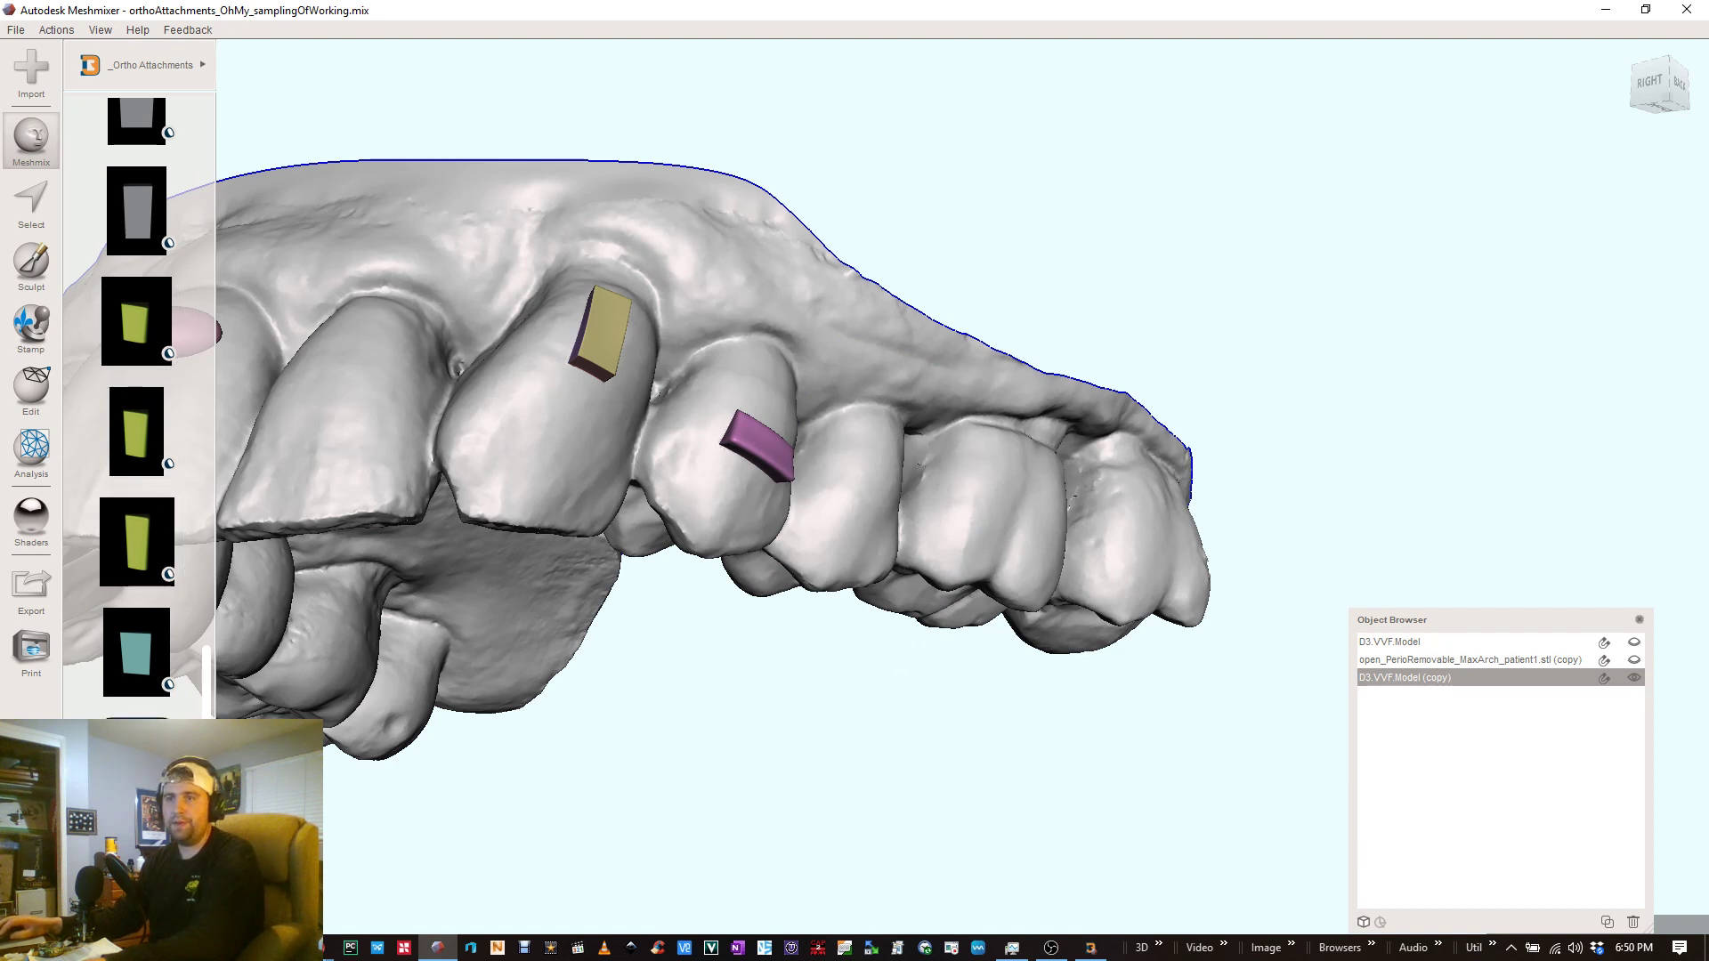
pyautogui.moveTo(136, 653); pyautogui.dragTo(783, 576)
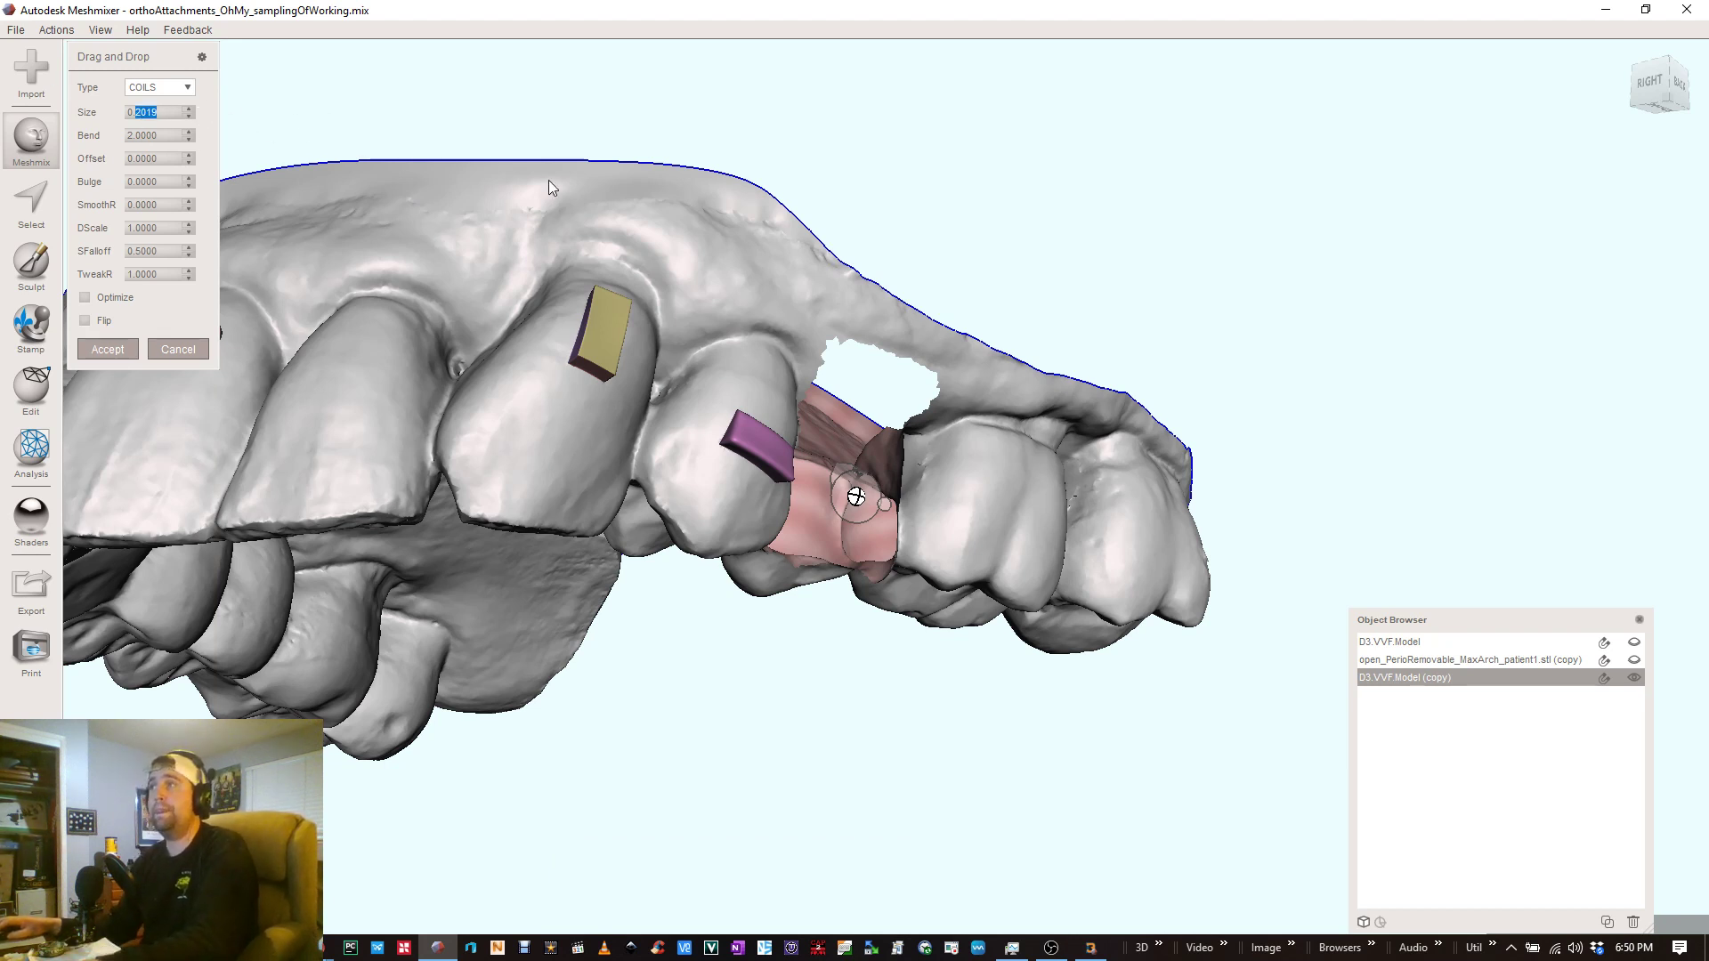
pyautogui.write('0500')
pyautogui.moveTo(813, 306); pyautogui.dragTo(741, 198, button='right')
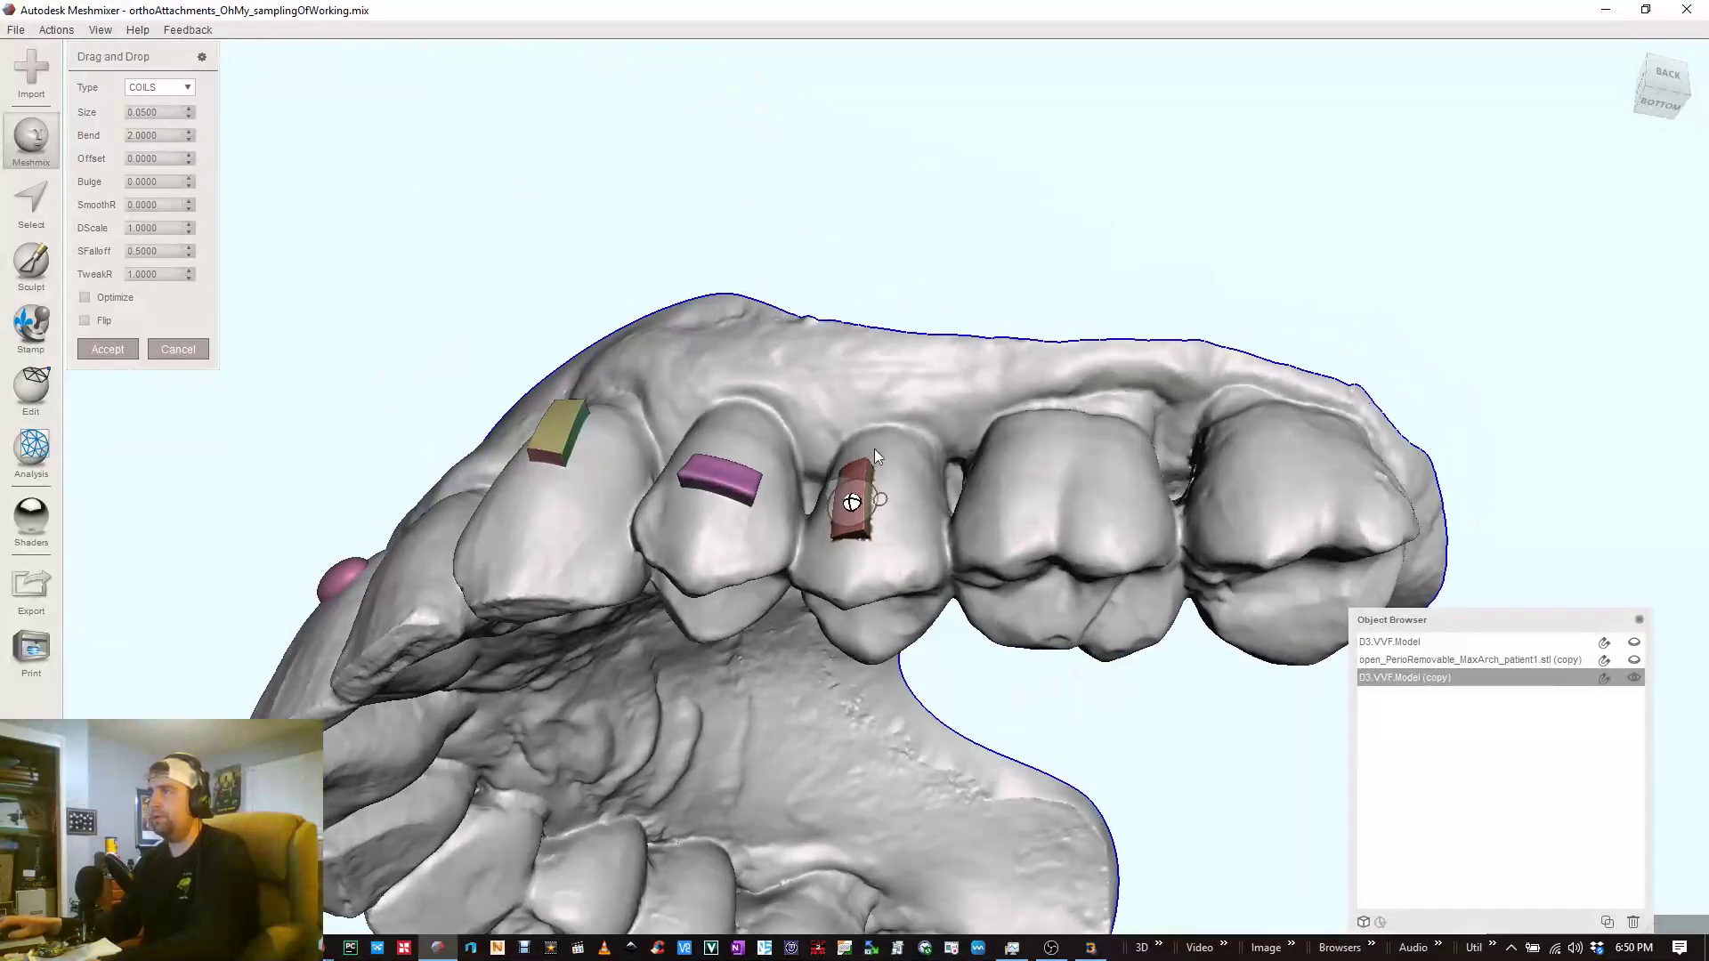
pyautogui.moveTo(895, 479); pyautogui.dragTo(927, 574, button='right')
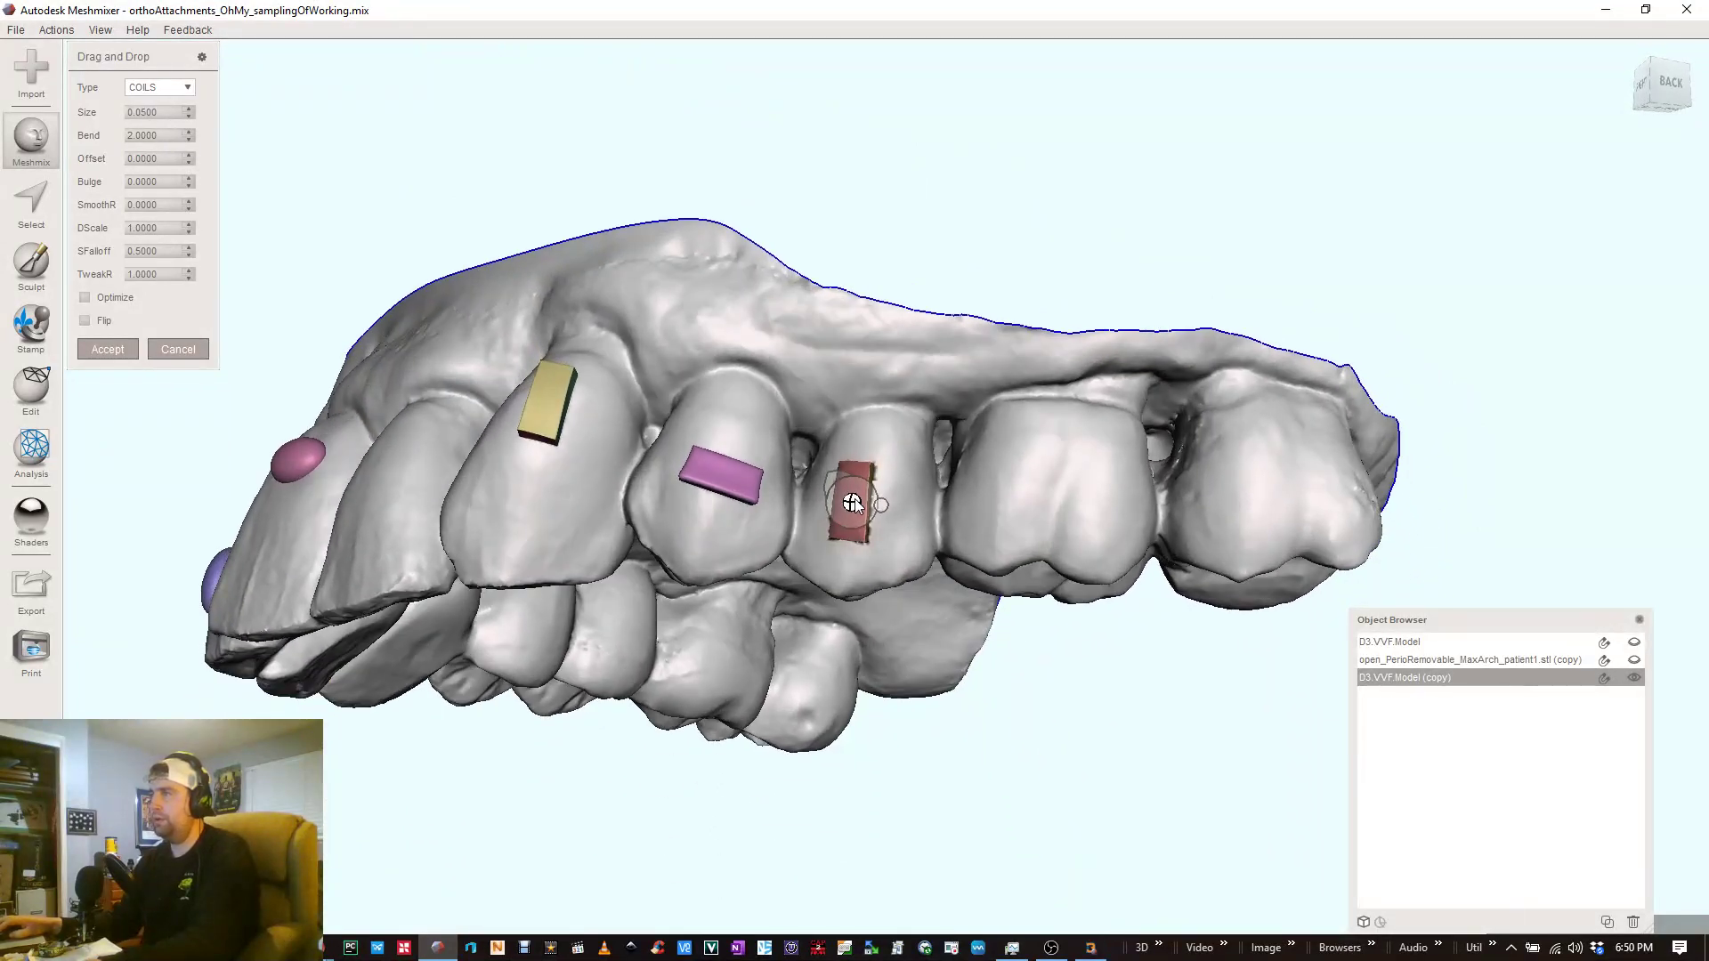
pyautogui.moveTo(915, 495); pyautogui.dragTo(949, 515, button='right')
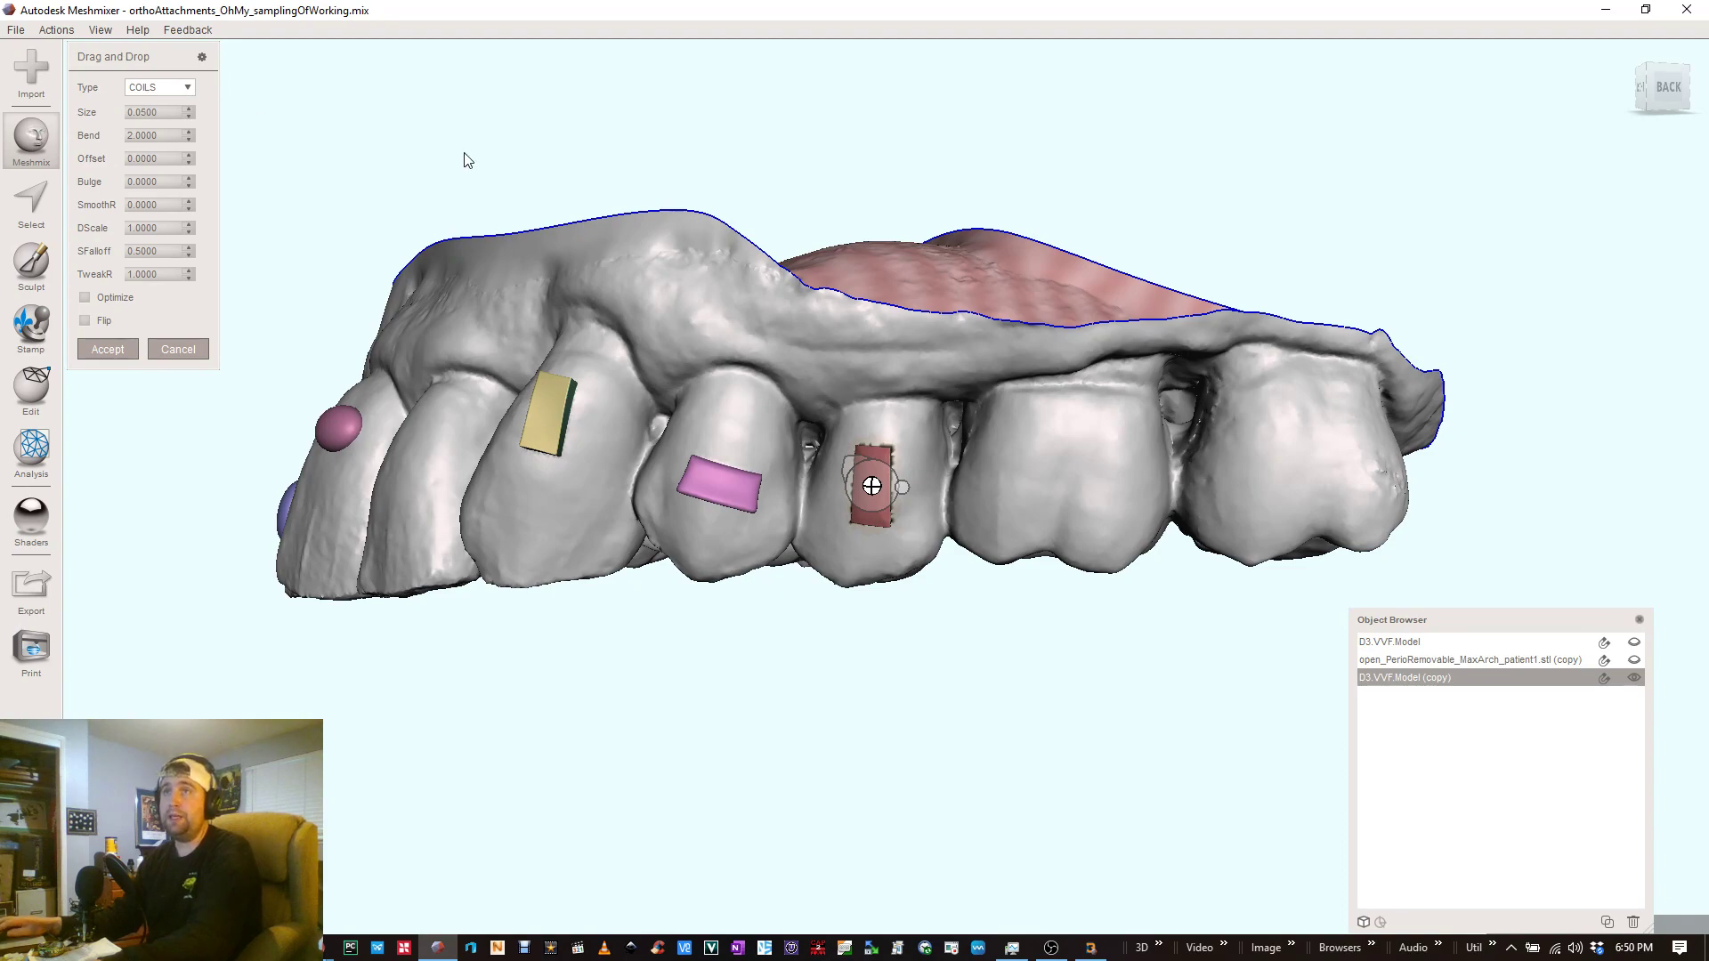
# - Try tilting the second premolar attachment's outer face toward the first premolar, then swing it back toward the first molar
pyautogui.scroll(5, 931, 521)
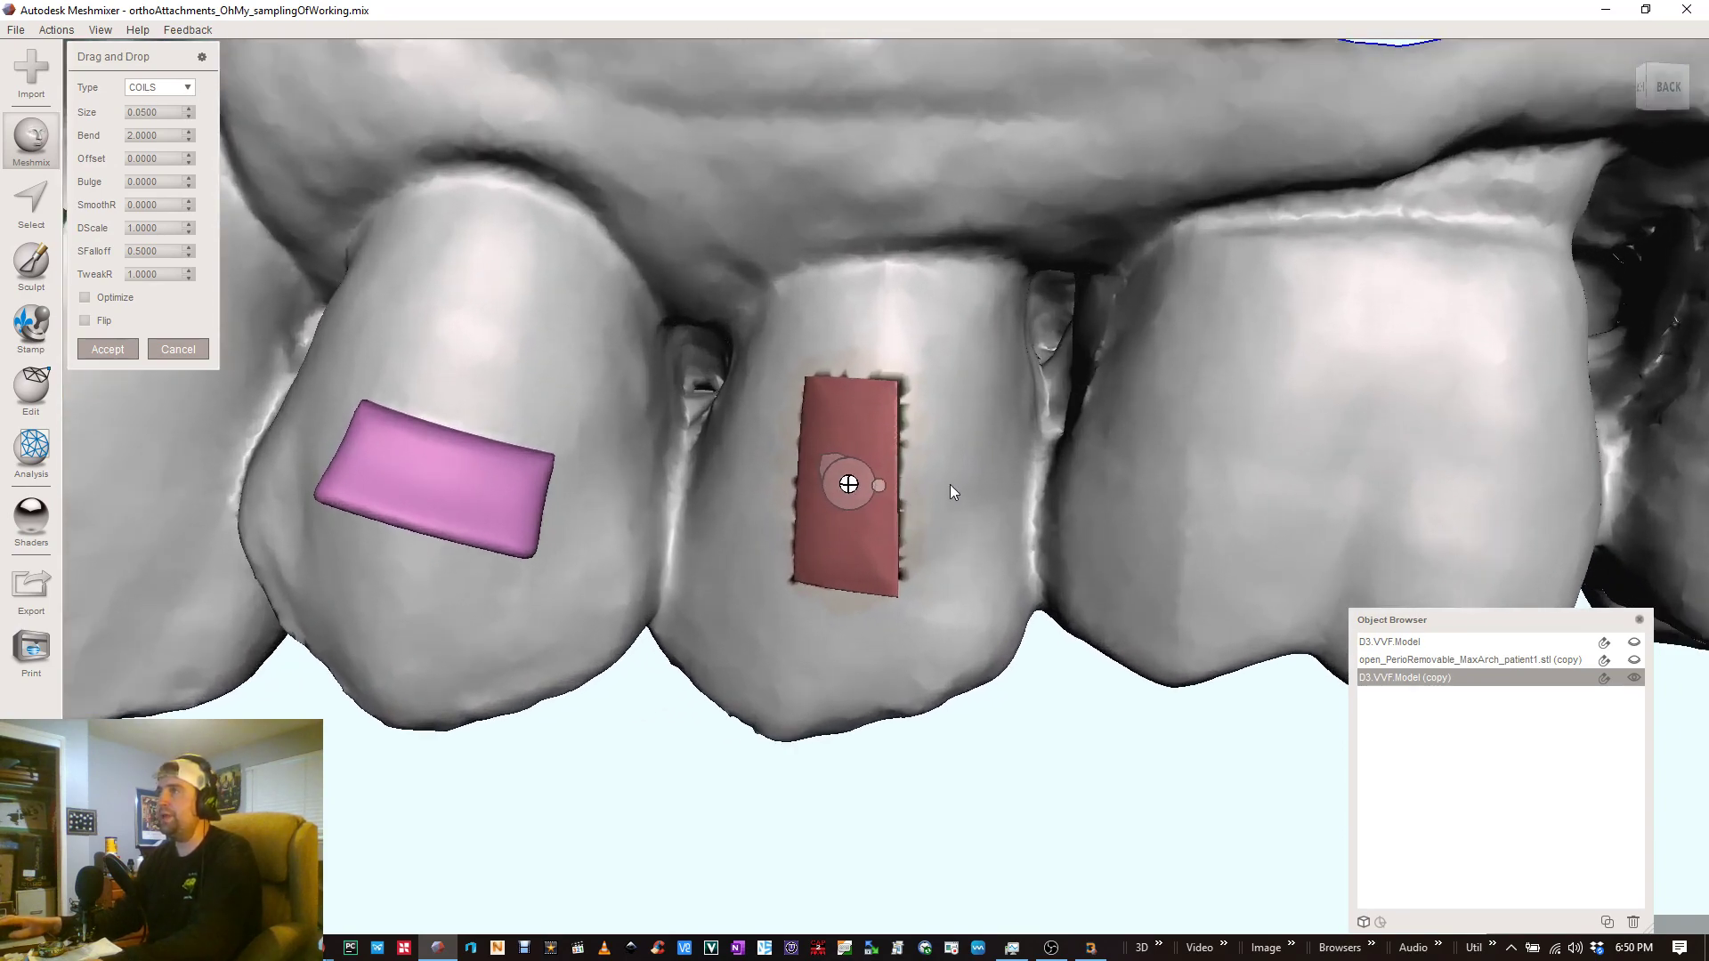
pyautogui.moveTo(949, 484); pyautogui.dragTo(968, 398, button='right')
pyautogui.moveTo(889, 482)
pyautogui.mouseDown(button='right')
pyautogui.moveTo(830, 554)
pyautogui.moveTo(885, 513)
pyautogui.mouseUp(button='right')
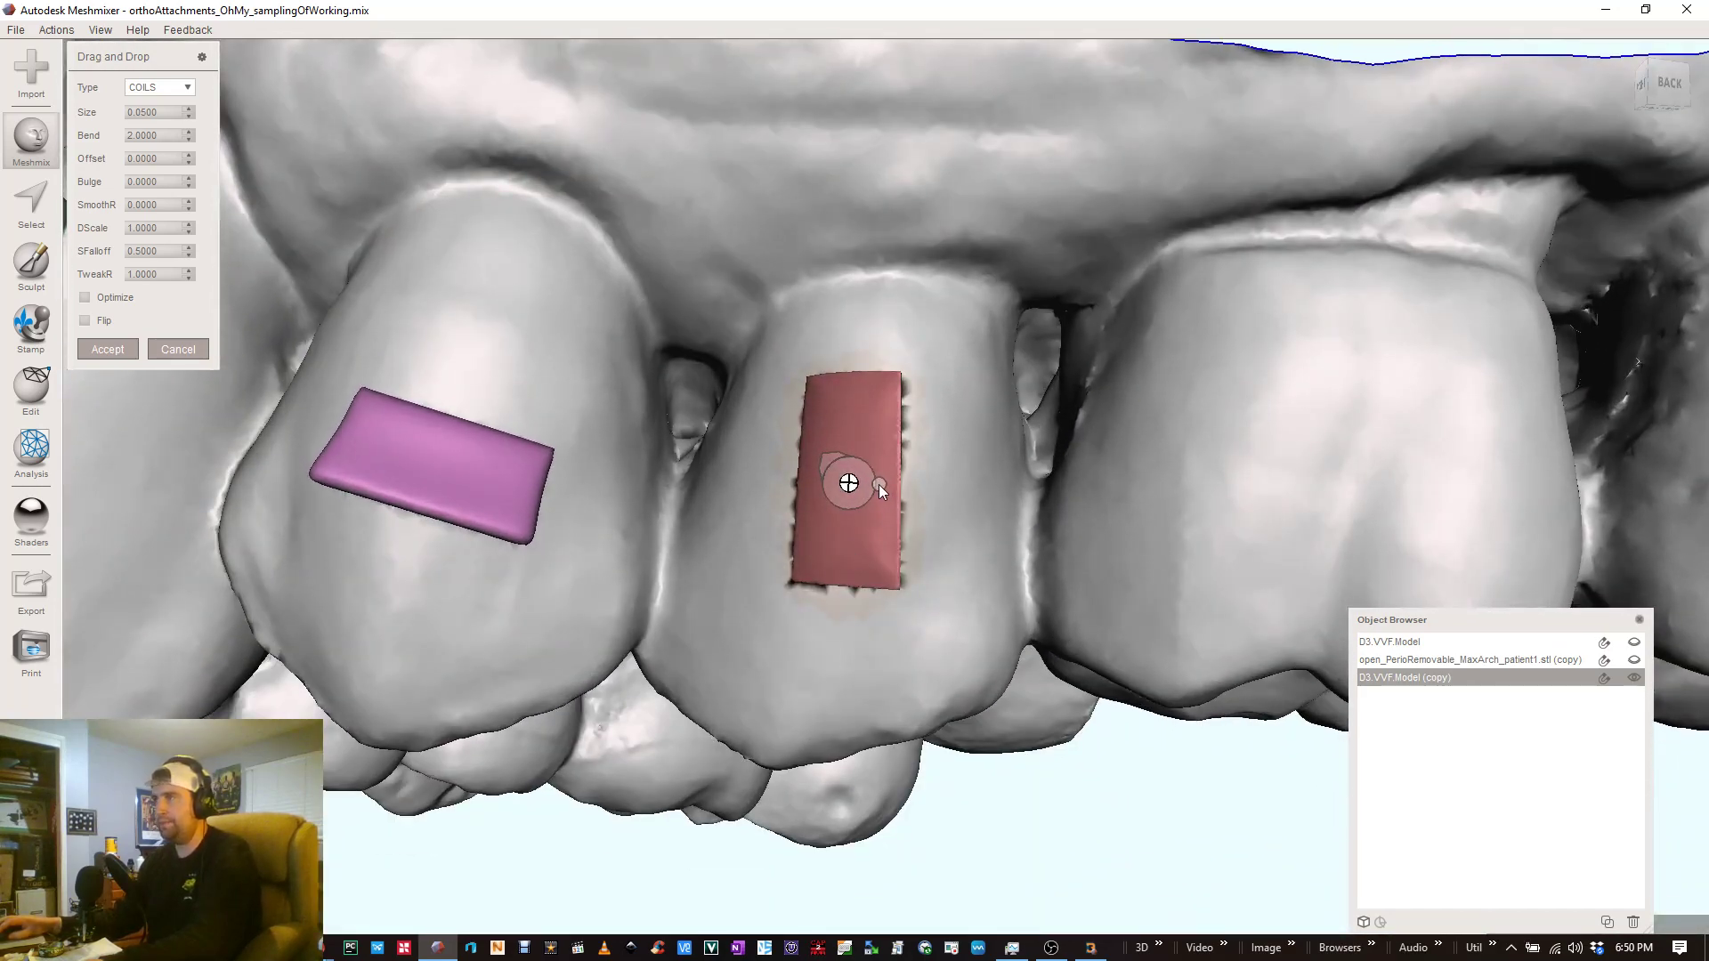
pyautogui.moveTo(874, 557); pyautogui.dragTo(886, 356, button='right')
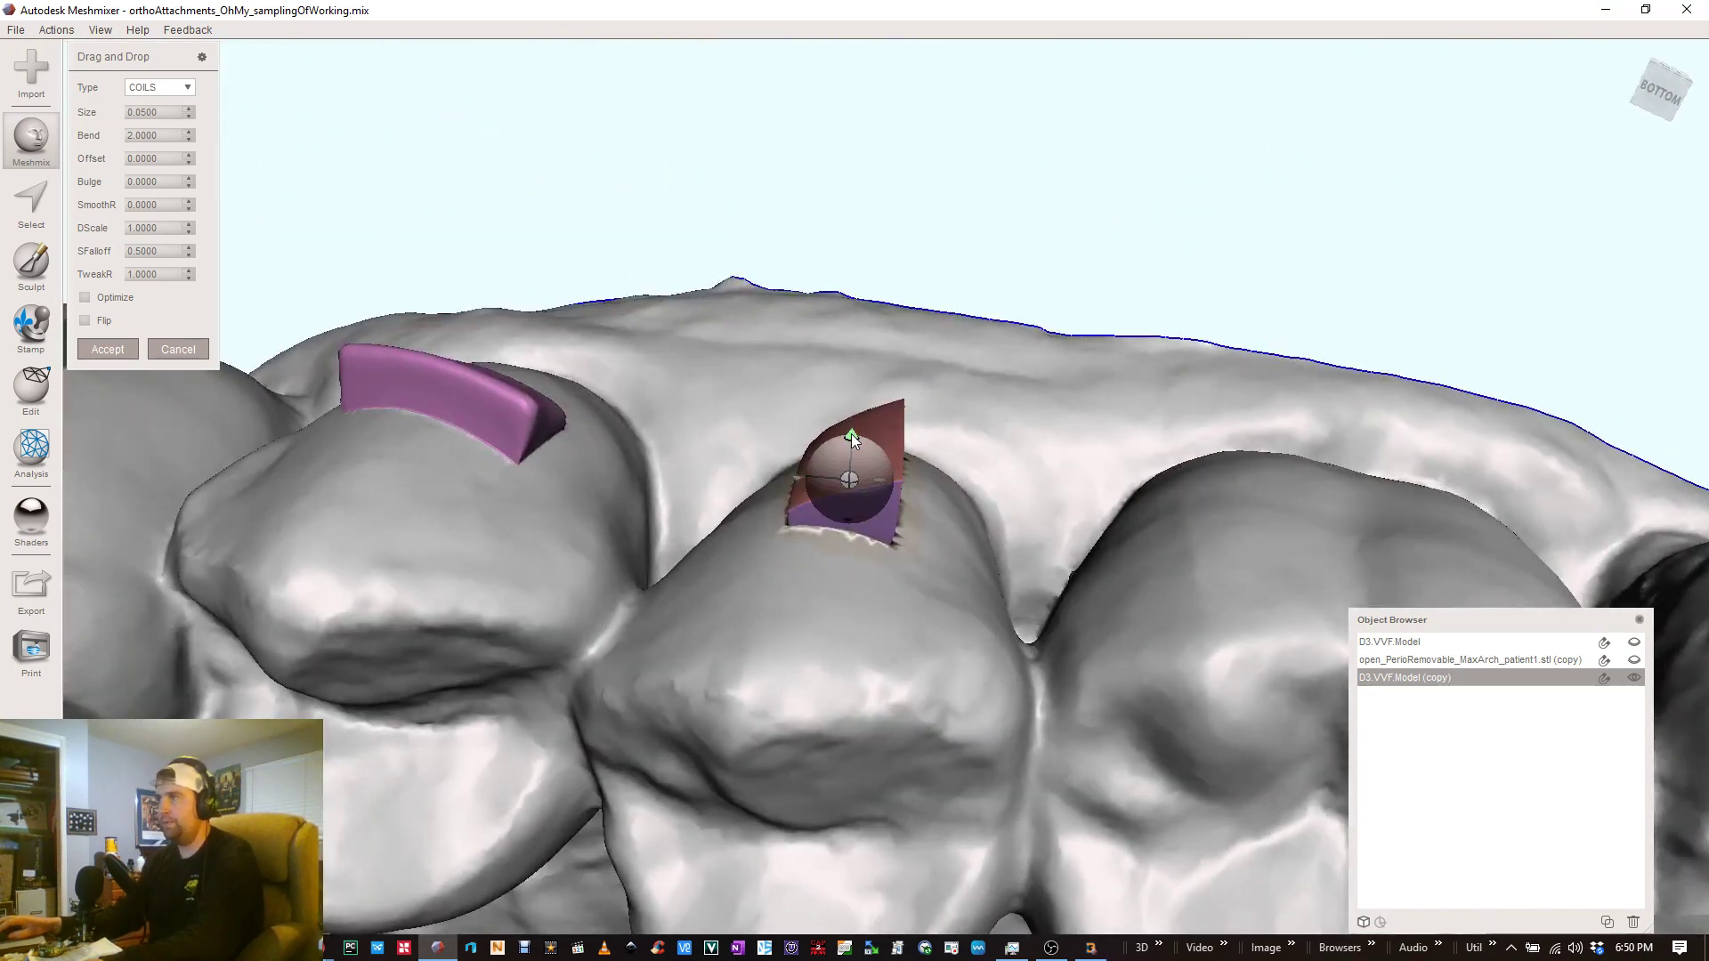
pyautogui.moveTo(851, 435); pyautogui.dragTo(828, 442)
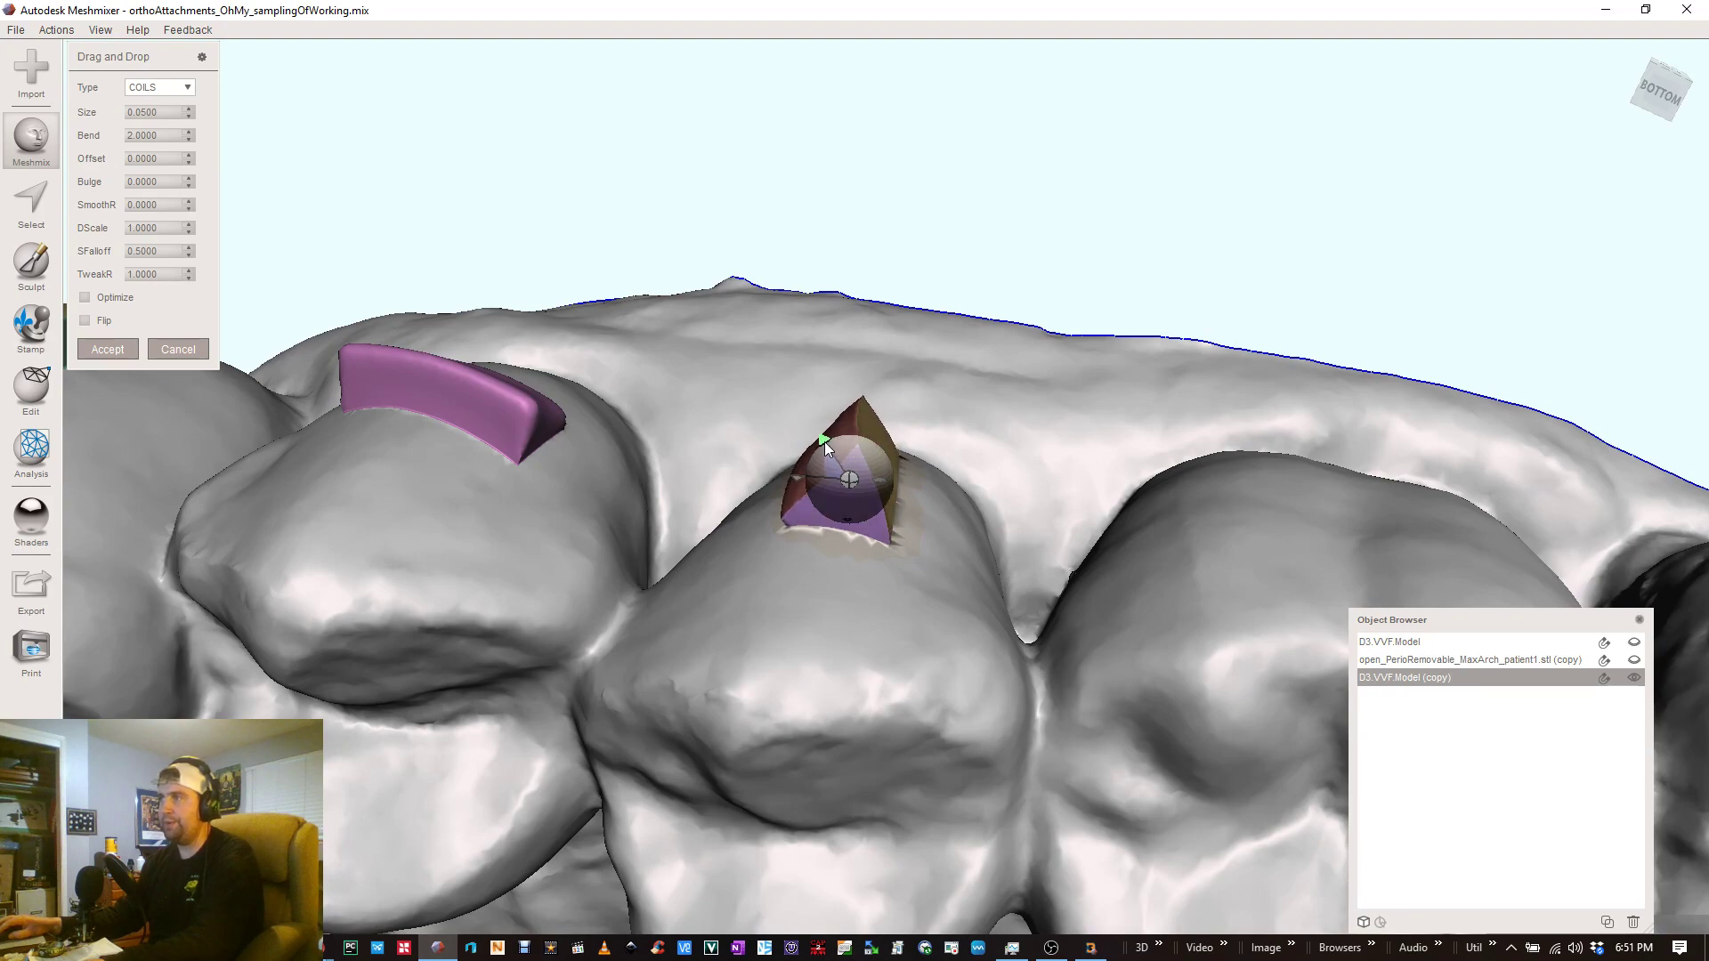
pyautogui.moveTo(830, 442); pyautogui.dragTo(899, 471, button='right')
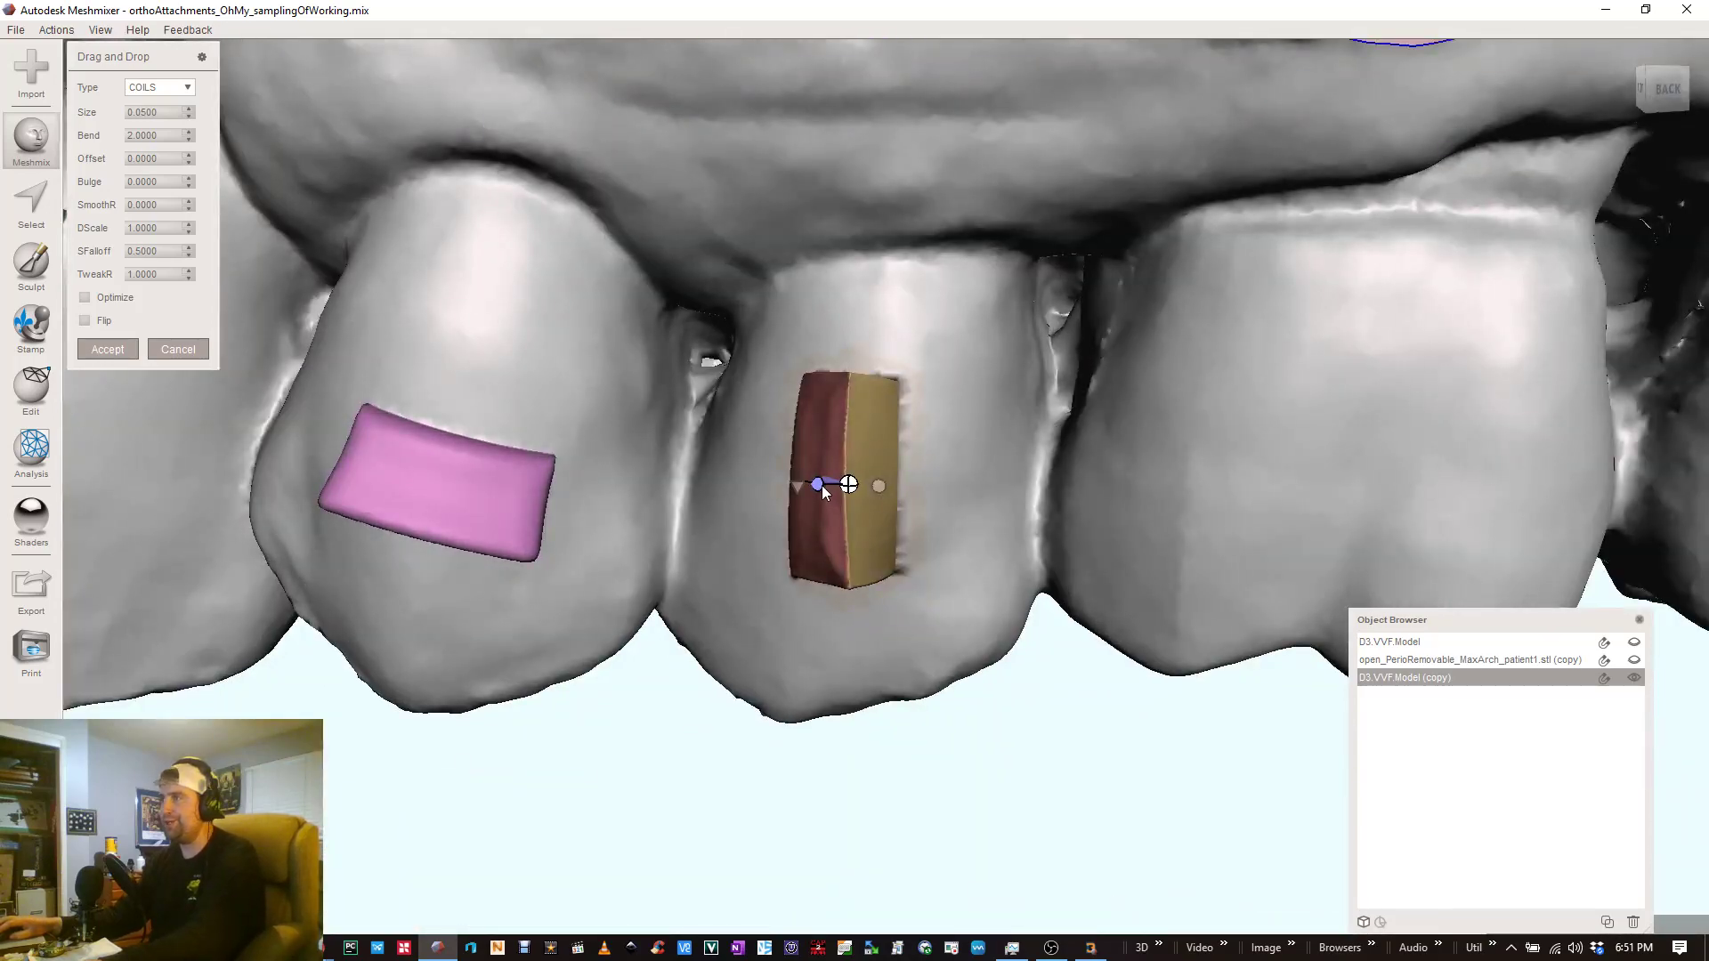
pyautogui.moveTo(822, 486); pyautogui.dragTo(860, 488)
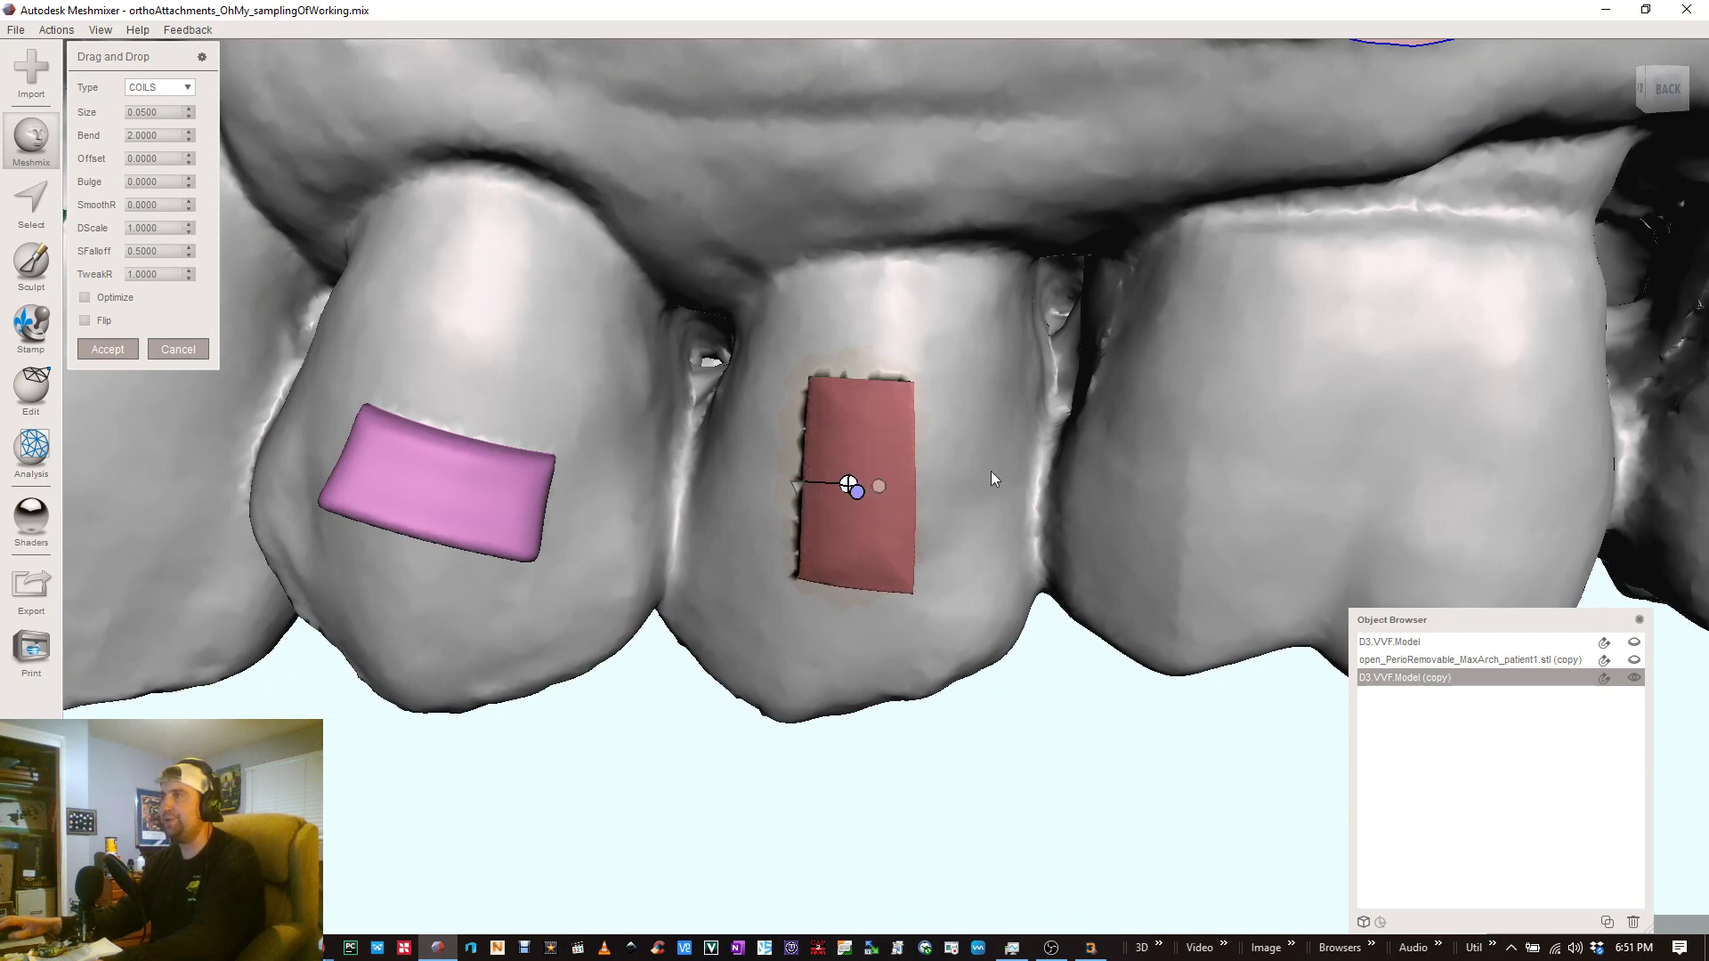
# - Correct the second premolar attachment's lean by easing its outer face back toward the first premolar
pyautogui.moveTo(994, 478); pyautogui.dragTo(1040, 403, button='right')
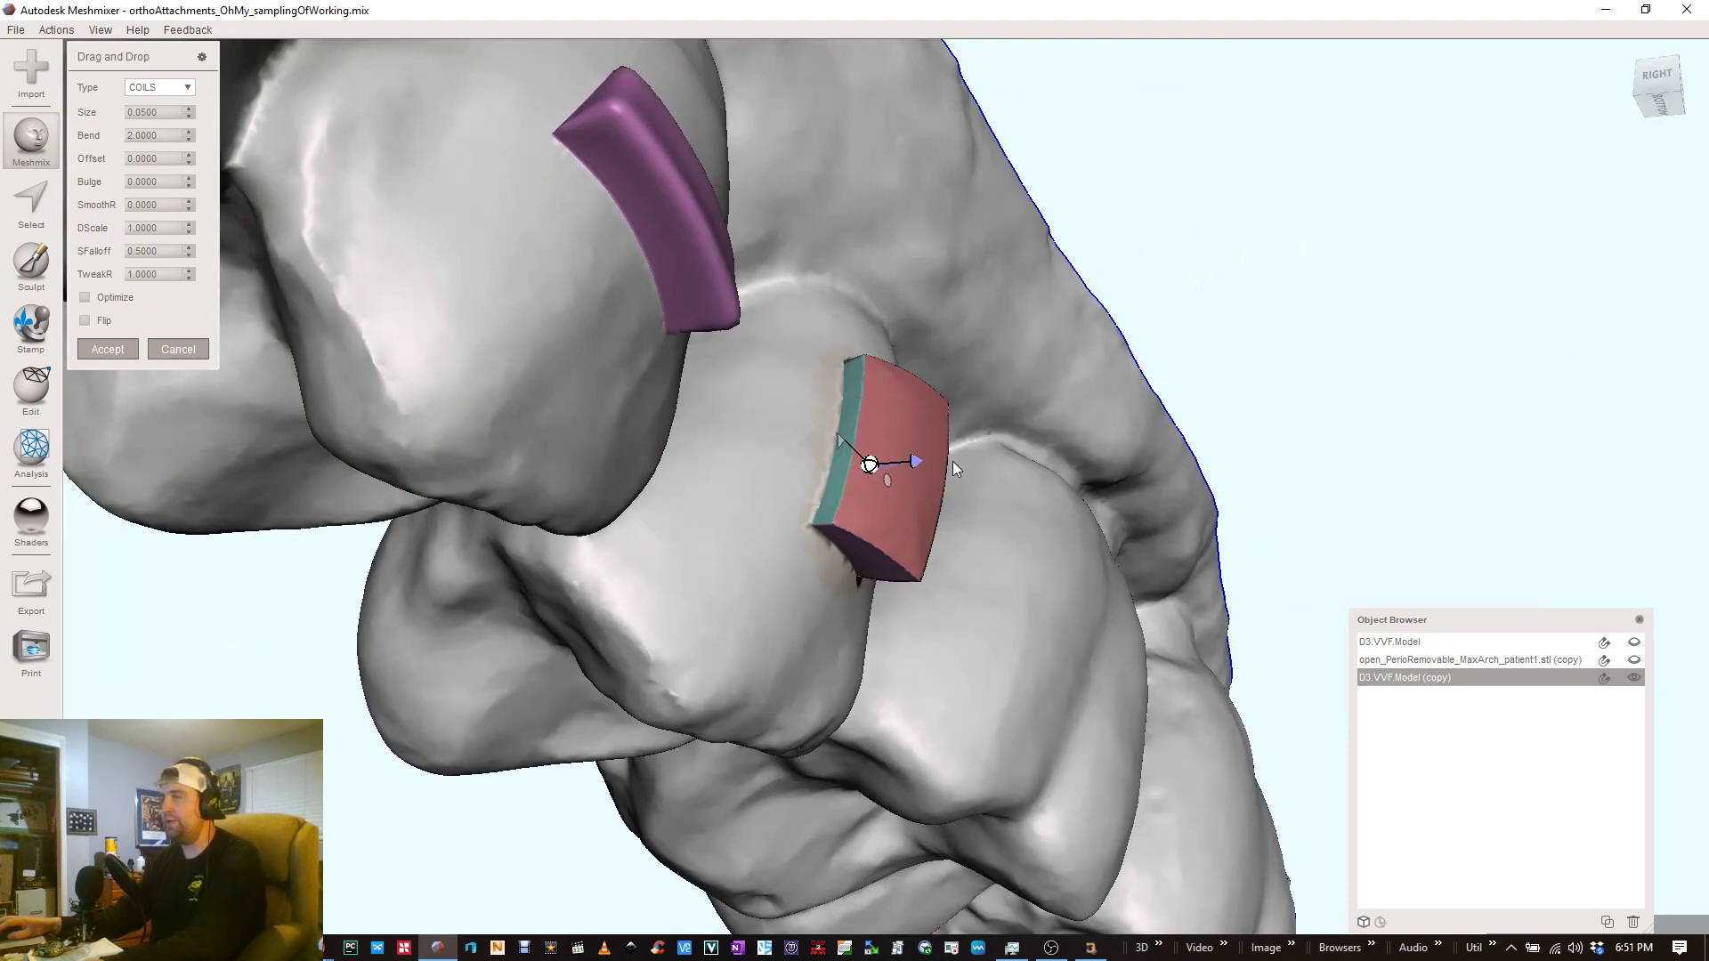
pyautogui.moveTo(952, 461); pyautogui.dragTo(870, 476, button='right')
pyautogui.moveTo(868, 472); pyautogui.dragTo(844, 469)
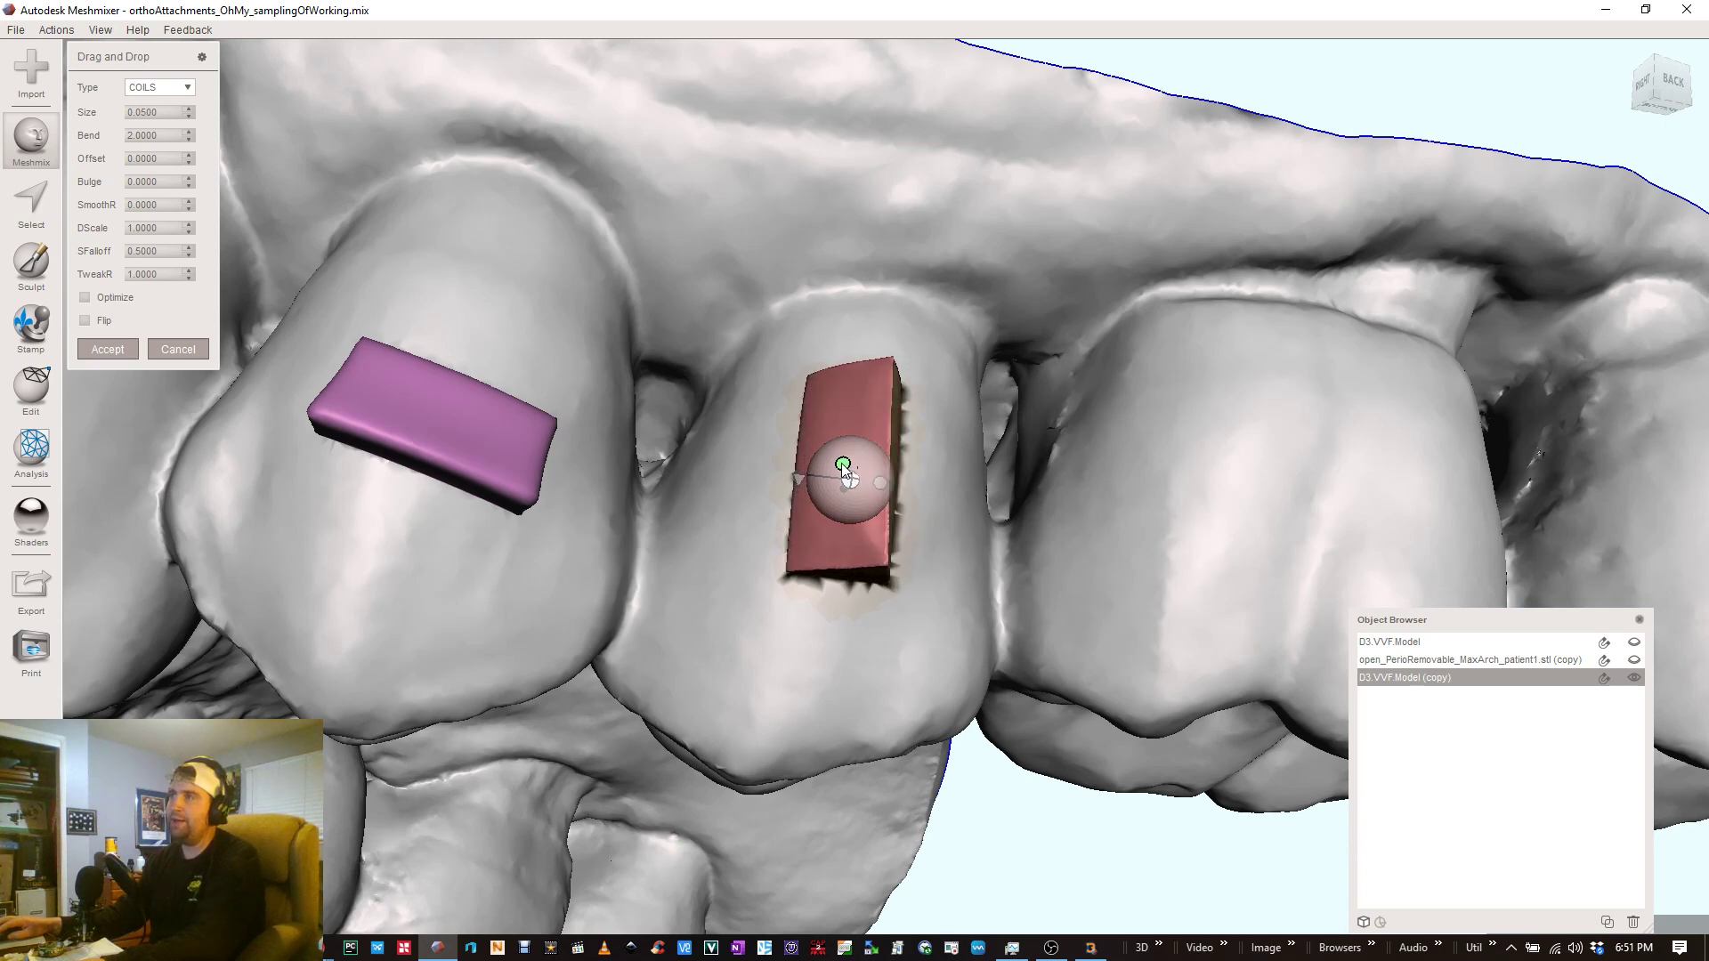
pyautogui.moveTo(847, 476); pyautogui.dragTo(1003, 501, button='right')
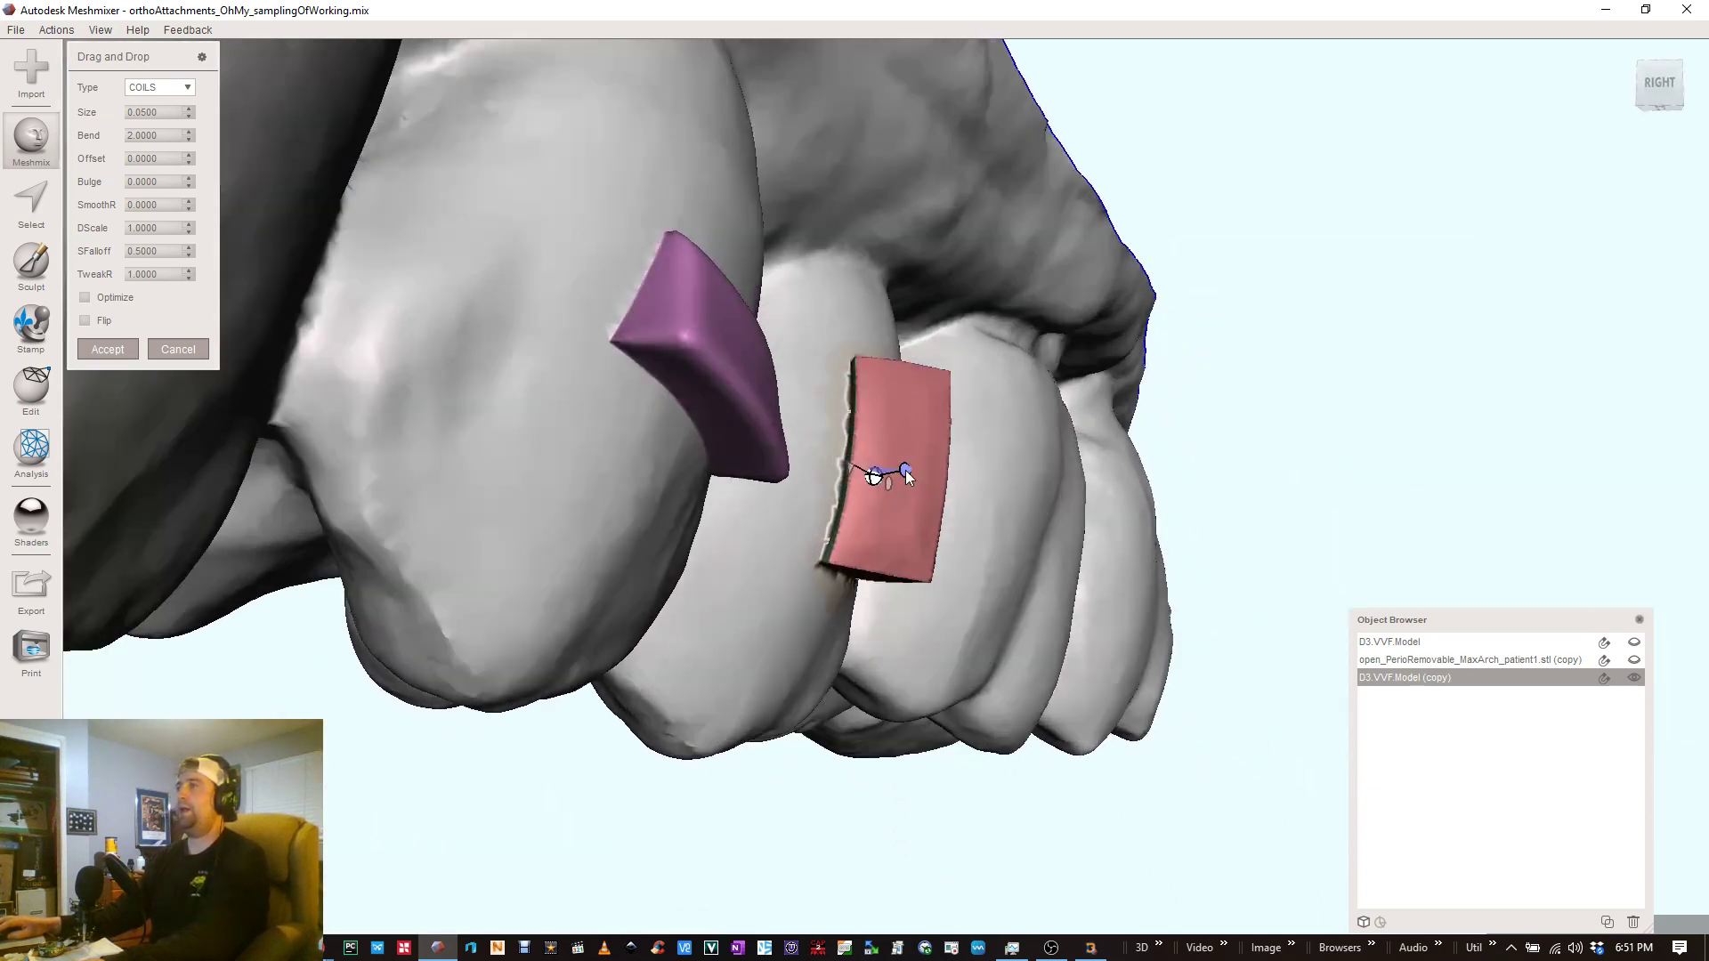
pyautogui.moveTo(905, 470); pyautogui.dragTo(887, 468)
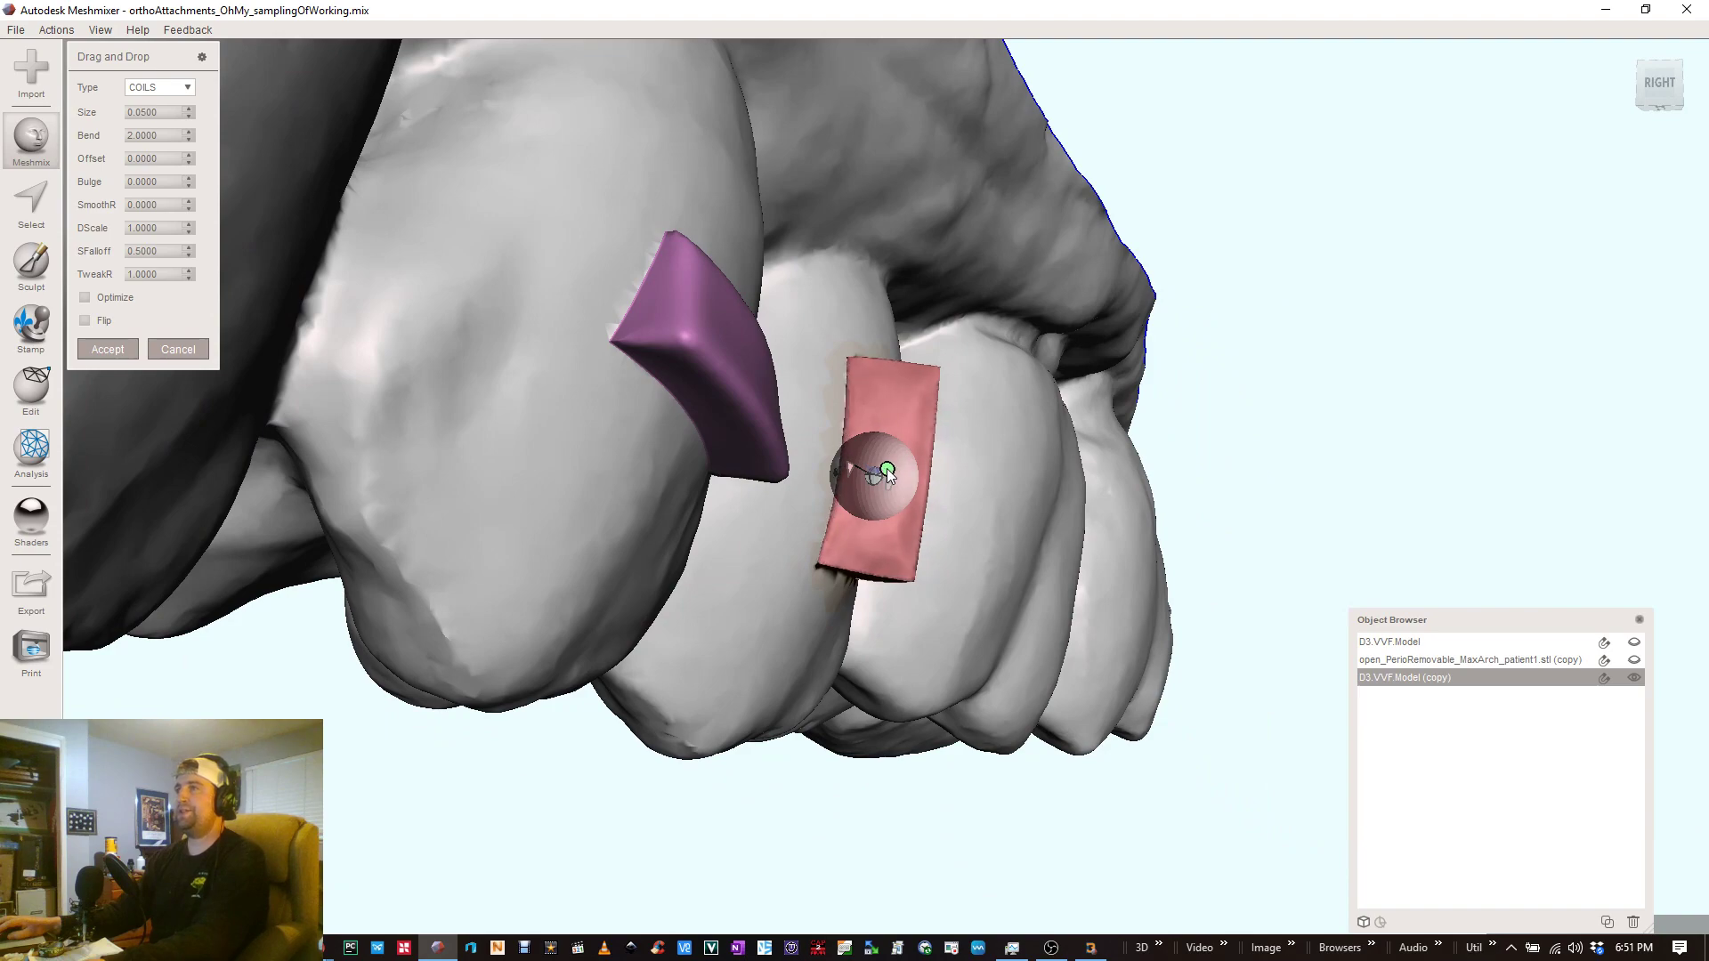
# - Angle the second premolar attachment's outer face toward the first molar again
pyautogui.moveTo(886, 469); pyautogui.dragTo(837, 473, button='right')
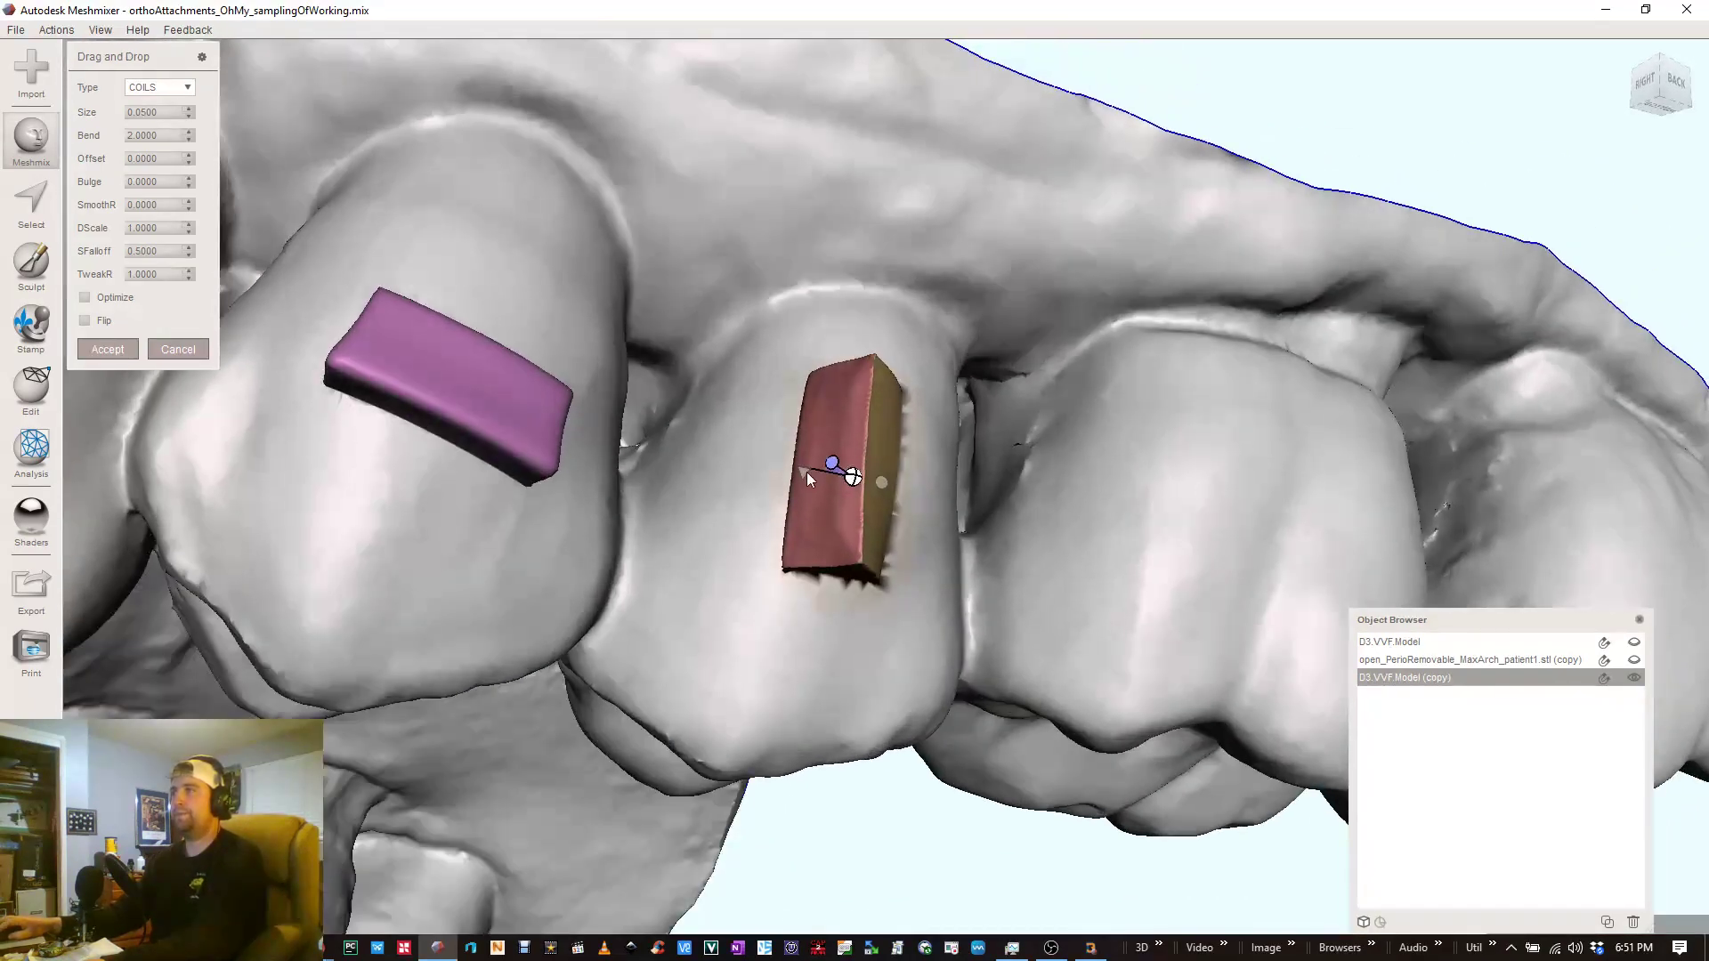
pyautogui.moveTo(835, 464); pyautogui.dragTo(878, 468)
pyautogui.moveTo(878, 468); pyautogui.dragTo(869, 527, button='right')
pyautogui.moveTo(858, 499)
pyautogui.mouseDown()
pyautogui.moveTo(868, 484)
pyautogui.moveTo(885, 522)
pyautogui.moveTo(846, 510)
pyautogui.moveTo(847, 492)
pyautogui.moveTo(868, 493)
pyautogui.mouseUp()
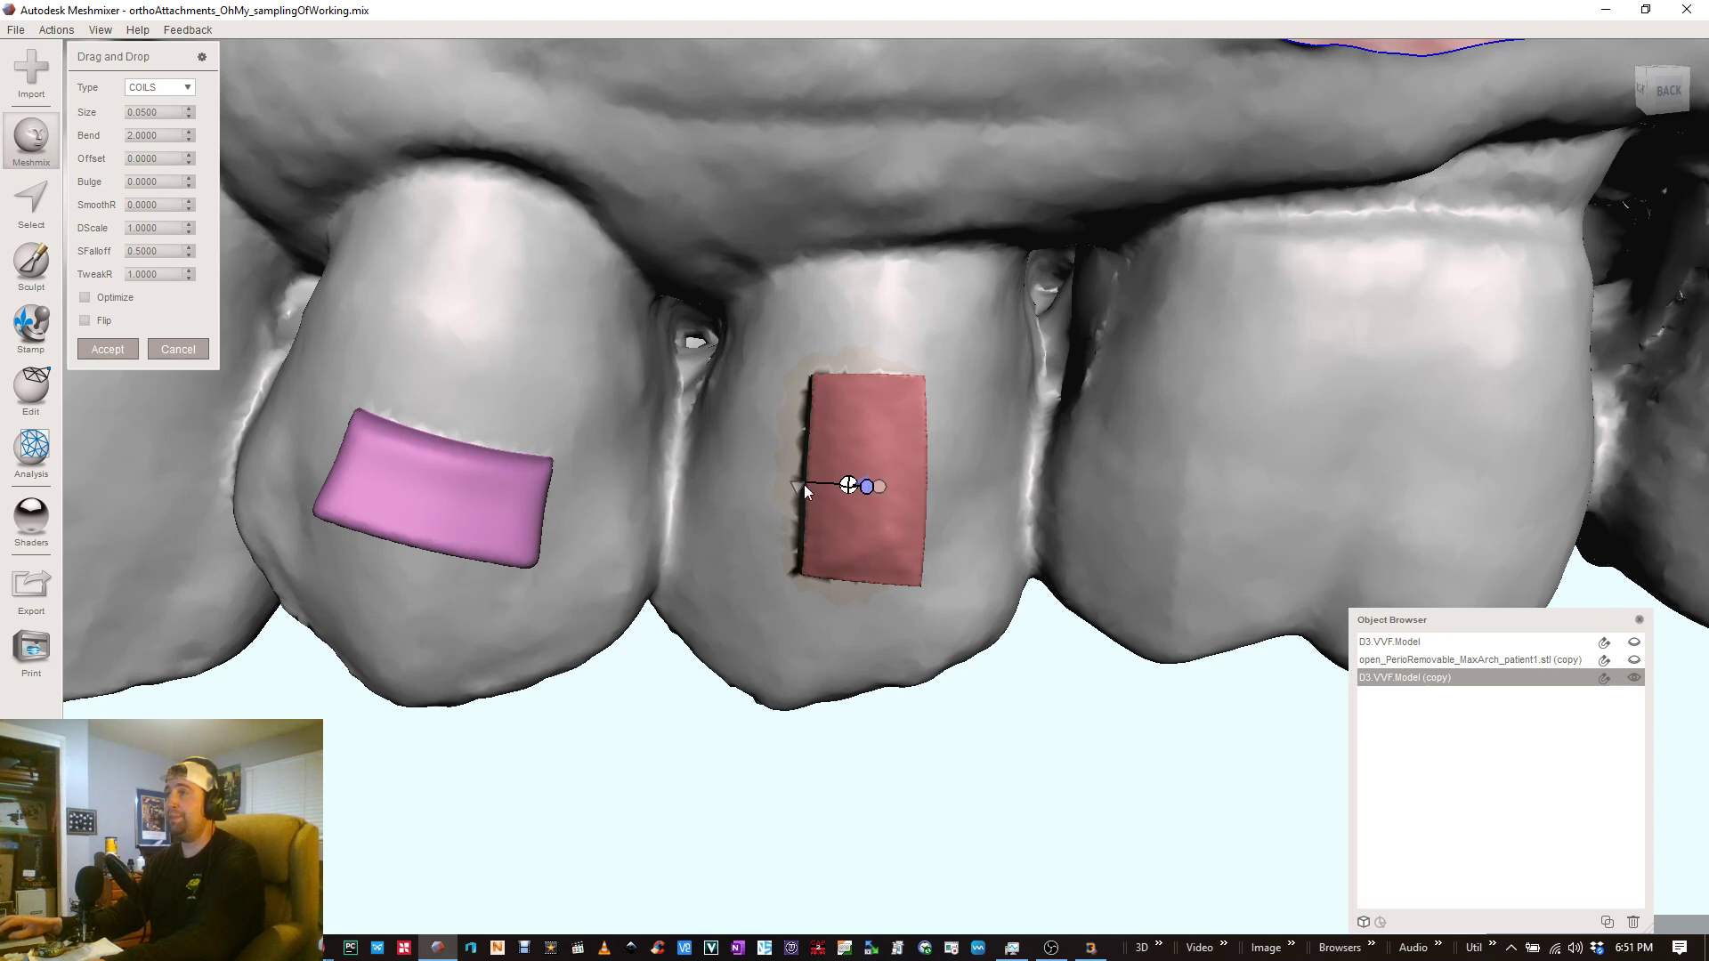
# - Twist the second premolar attachment's outer face relative to its base so its biting-edge end turns toward the first molar
pyautogui.moveTo(799, 488); pyautogui.dragTo(814, 467)
pyautogui.moveTo(935, 394); pyautogui.dragTo(815, 432, button='right')
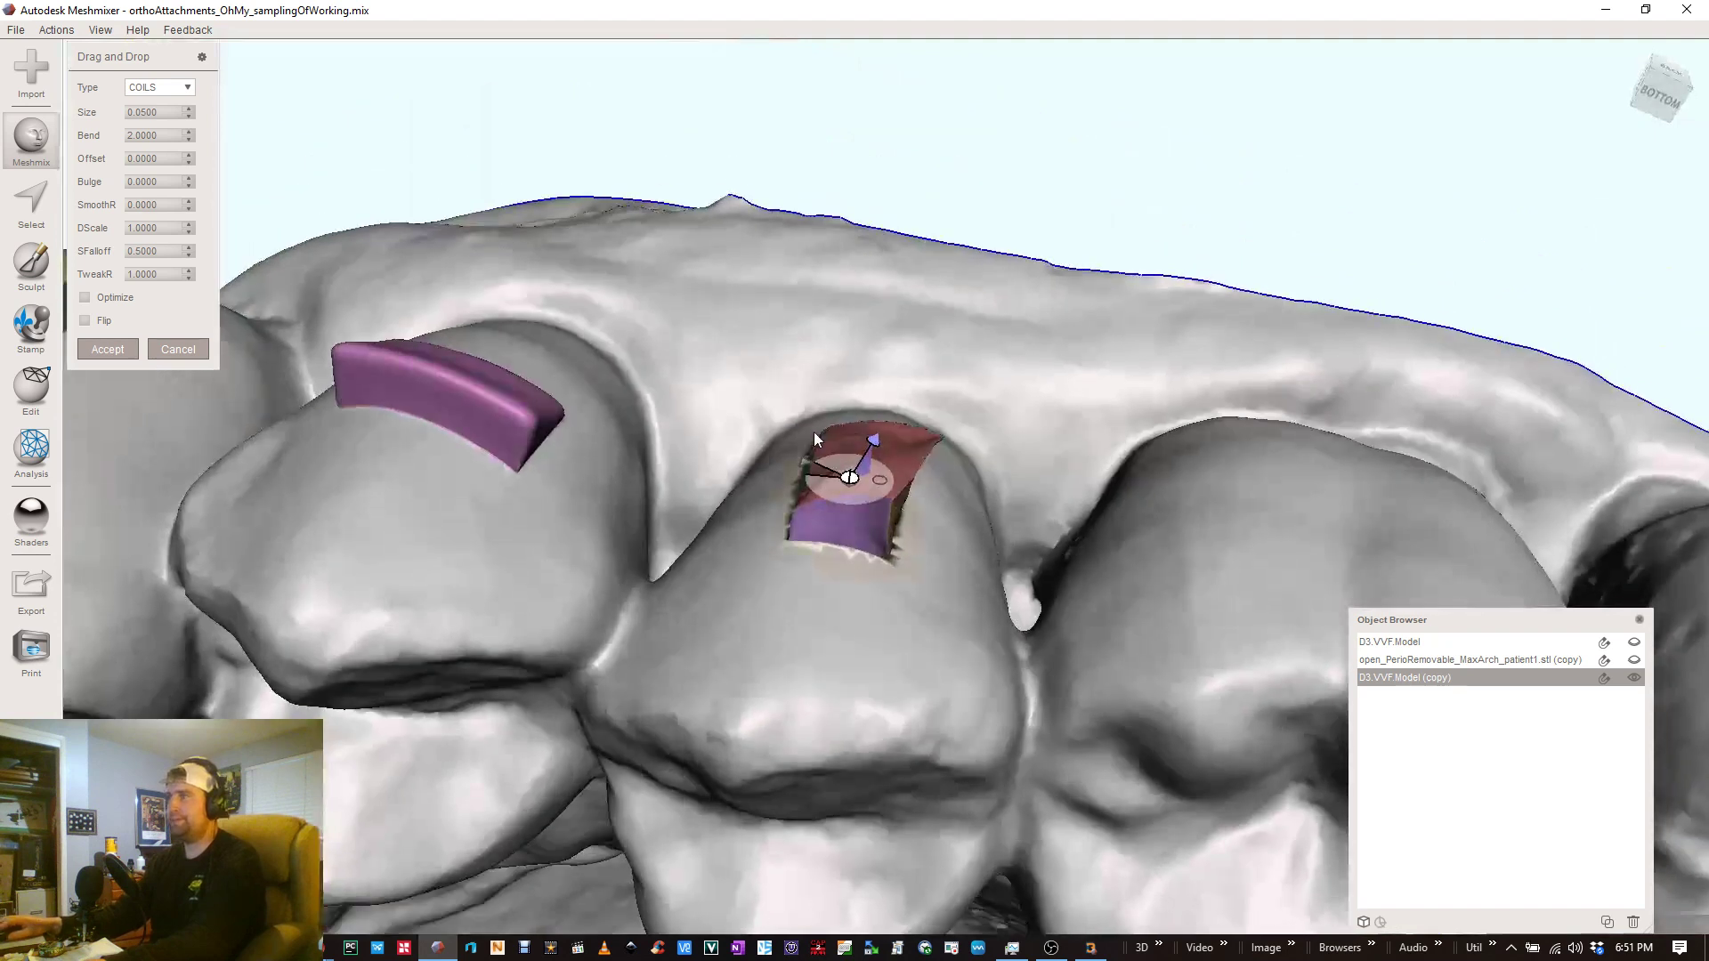
pyautogui.moveTo(802, 461); pyautogui.dragTo(834, 497)
pyautogui.moveTo(832, 415); pyautogui.dragTo(860, 505, button='right')
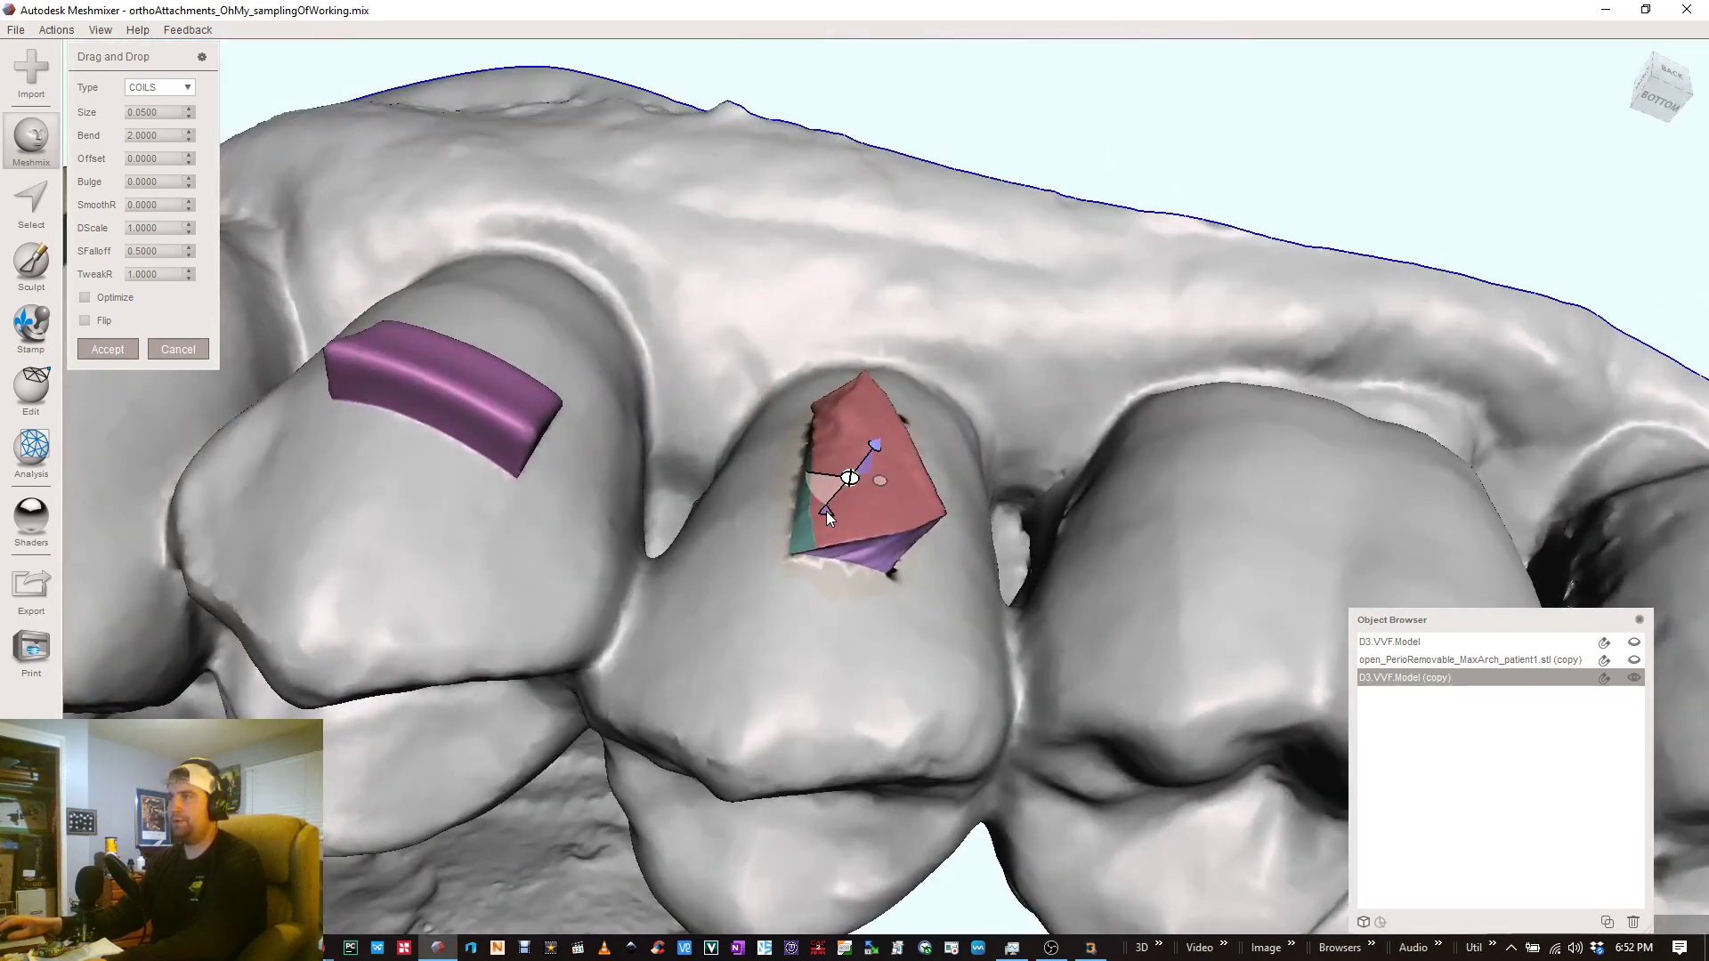
pyautogui.moveTo(826, 510); pyautogui.dragTo(814, 505)
pyautogui.moveTo(814, 505)
pyautogui.mouseDown(button='right')
pyautogui.moveTo(788, 552)
pyautogui.moveTo(812, 522)
pyautogui.mouseUp(button='right')
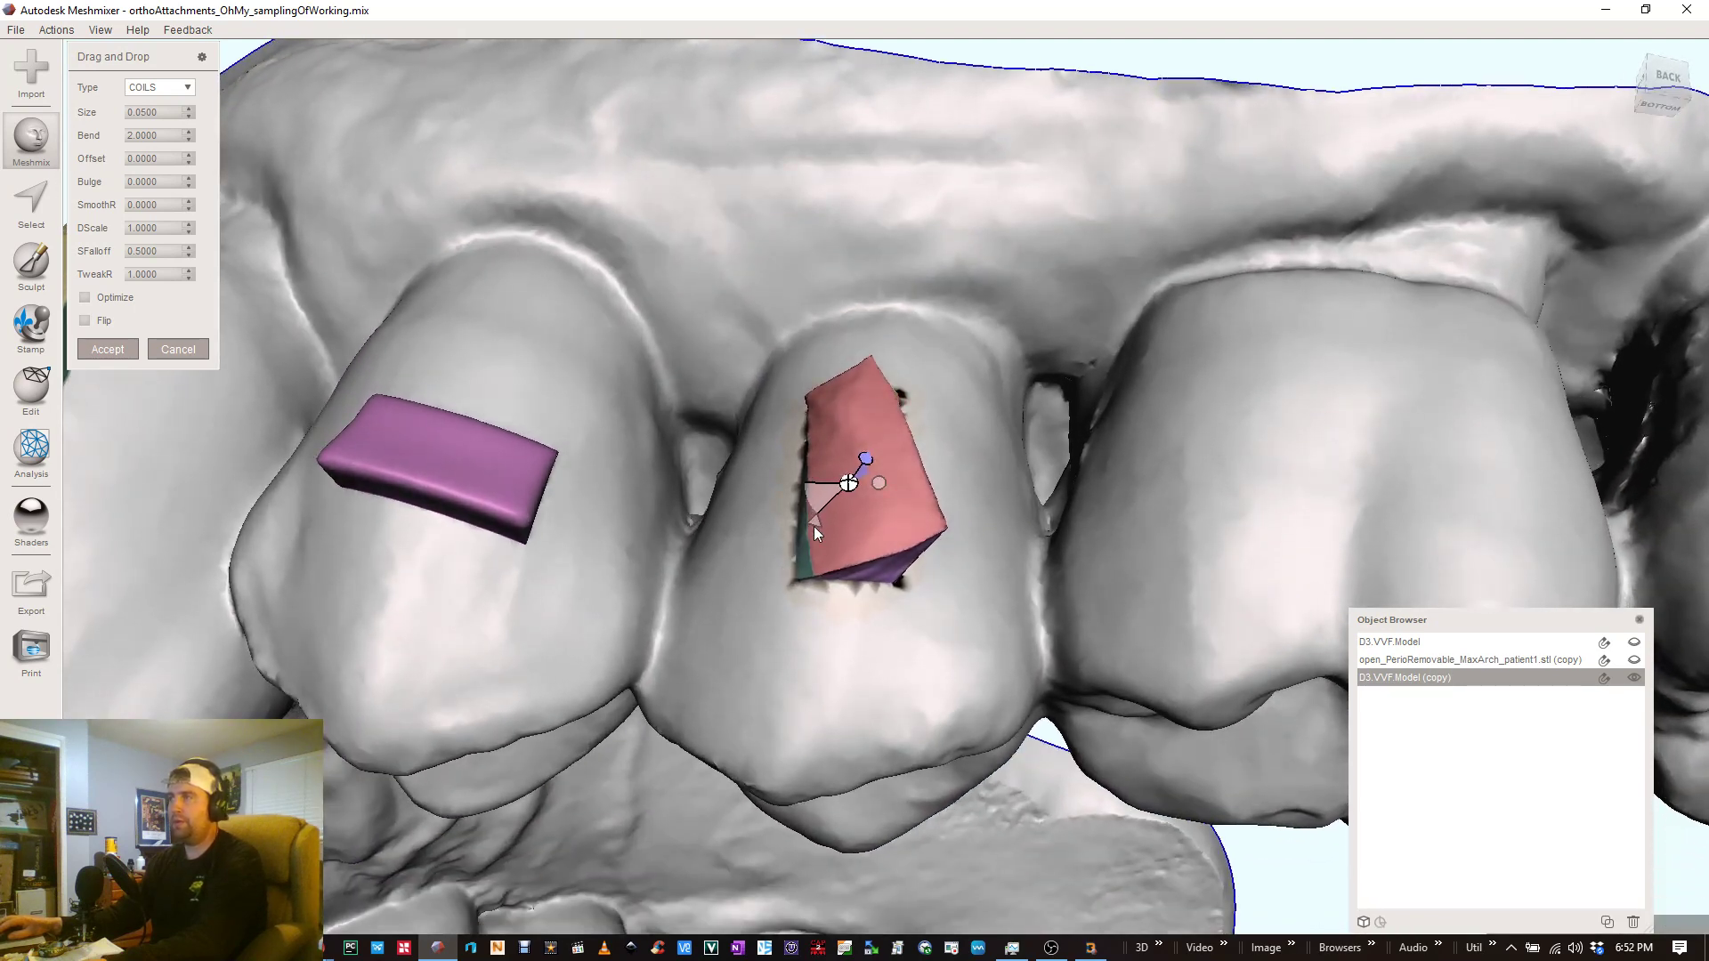
pyautogui.moveTo(815, 528)
pyautogui.mouseDown()
pyautogui.moveTo(803, 510)
pyautogui.moveTo(883, 532)
pyautogui.moveTo(801, 513)
pyautogui.moveTo(817, 520)
pyautogui.mouseUp()
pyautogui.moveTo(853, 488); pyautogui.dragTo(872, 532, button='right')
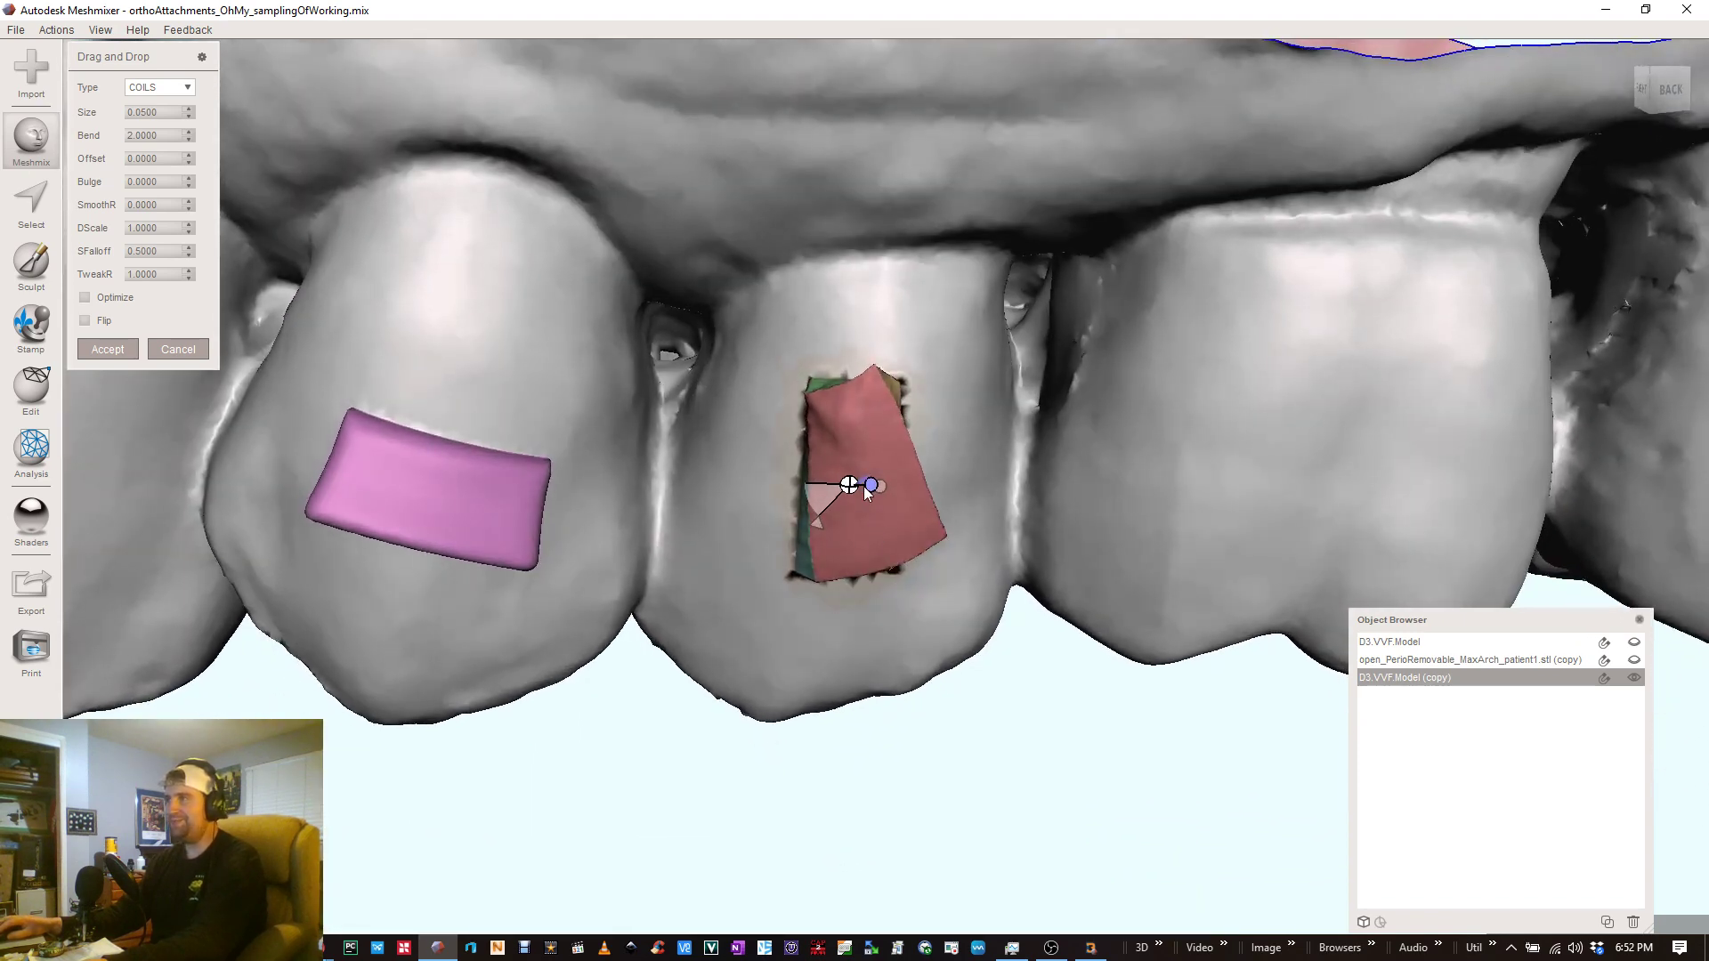
# - Fine-tune the lean of the second premolar attachment's outer face and accept the dropped part
pyautogui.moveTo(871, 489)
pyautogui.mouseDown()
pyautogui.moveTo(883, 514)
pyautogui.moveTo(859, 485)
pyautogui.mouseUp()
pyautogui.moveTo(859, 485); pyautogui.dragTo(919, 499, button='right')
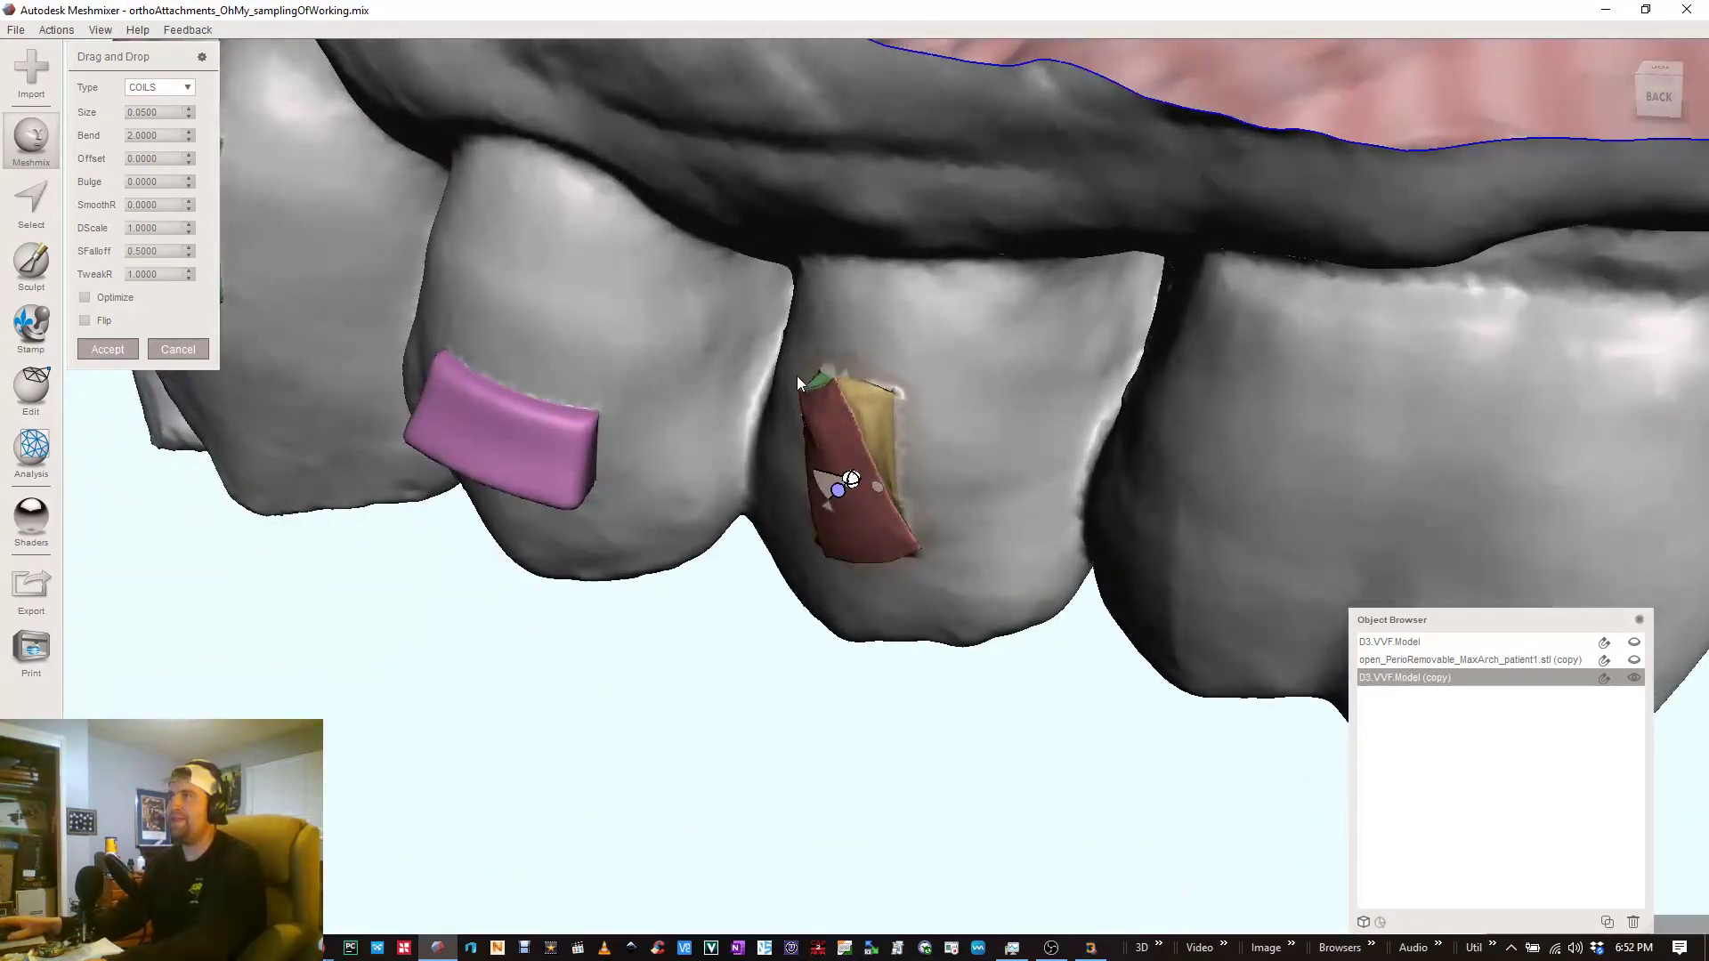
pyautogui.moveTo(947, 555); pyautogui.dragTo(993, 531, button='right')
pyautogui.moveTo(869, 521); pyautogui.dragTo(871, 379, button='right')
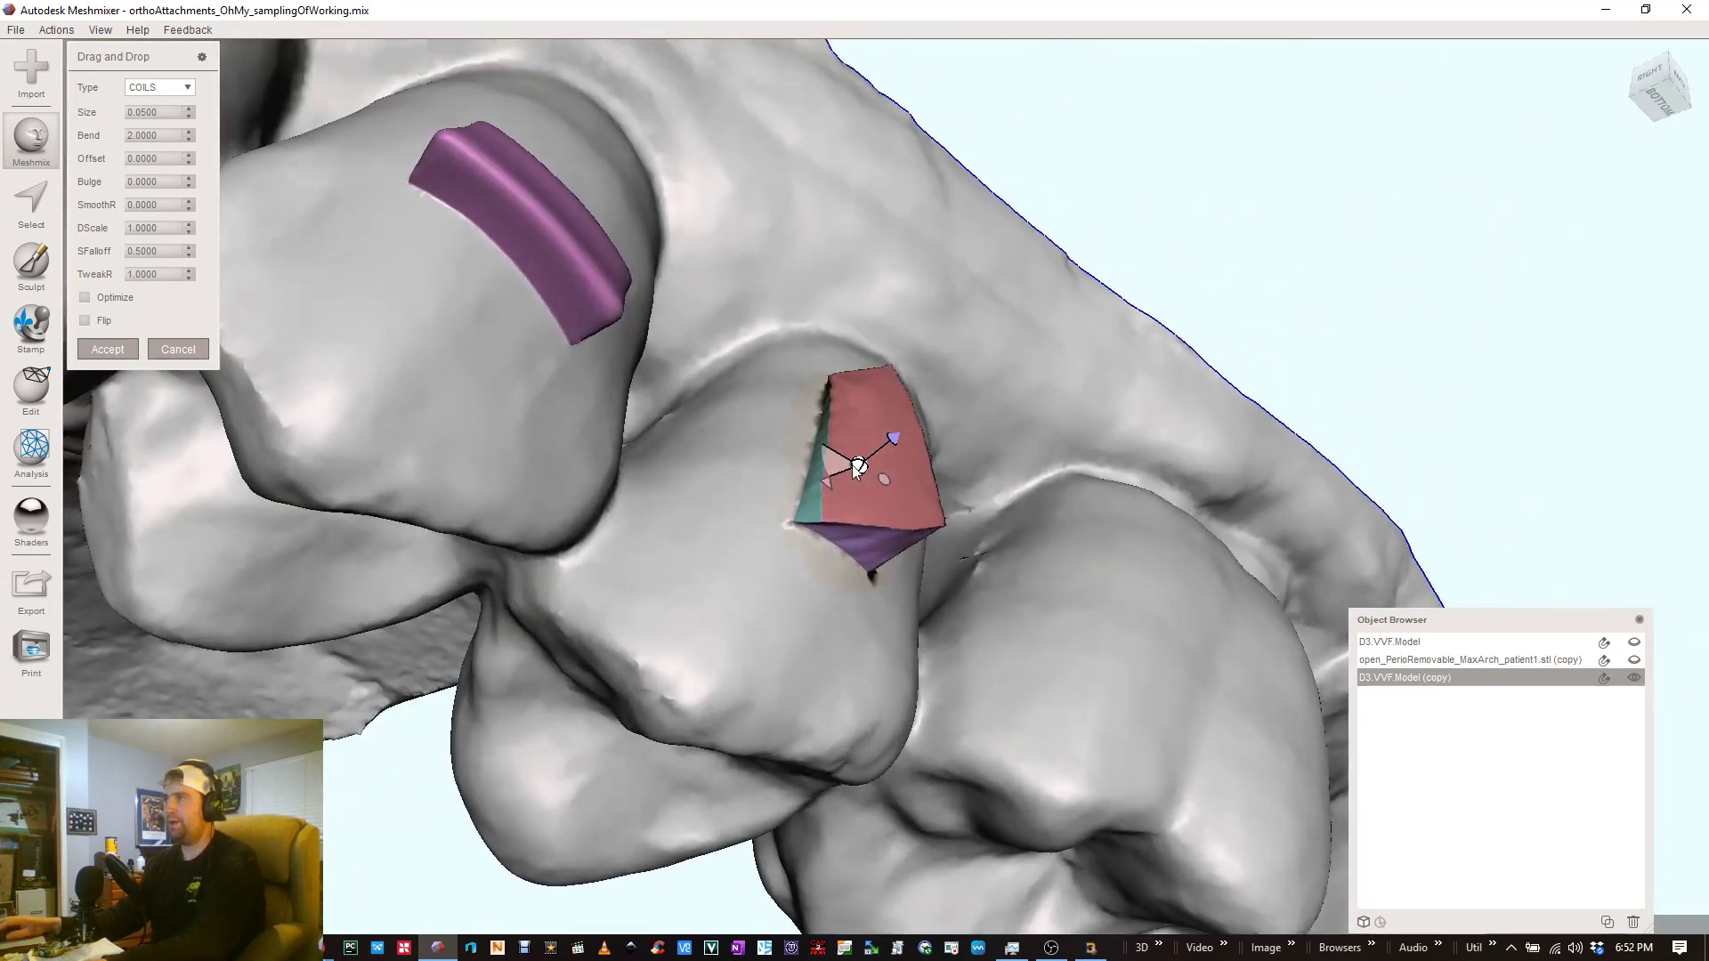
pyautogui.moveTo(893, 437)
pyautogui.mouseDown()
pyautogui.moveTo(902, 458)
pyautogui.moveTo(885, 437)
pyautogui.mouseUp()
pyautogui.moveTo(986, 334); pyautogui.dragTo(970, 561, button='right')
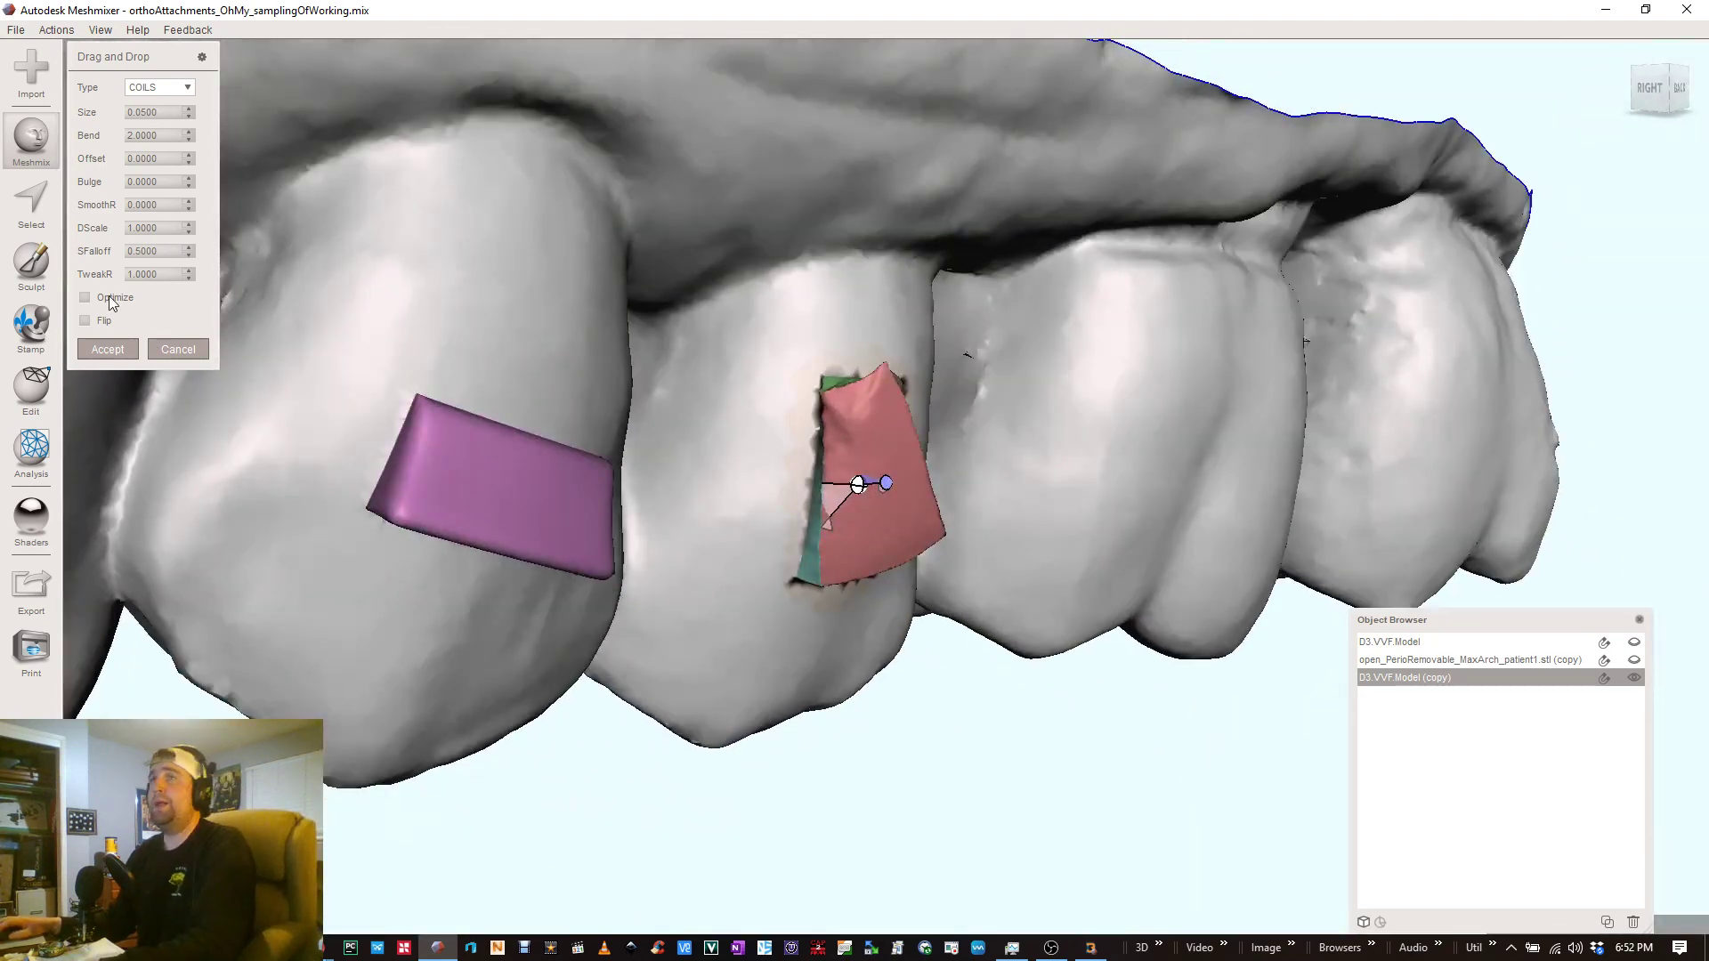
pyautogui.click(108, 348)
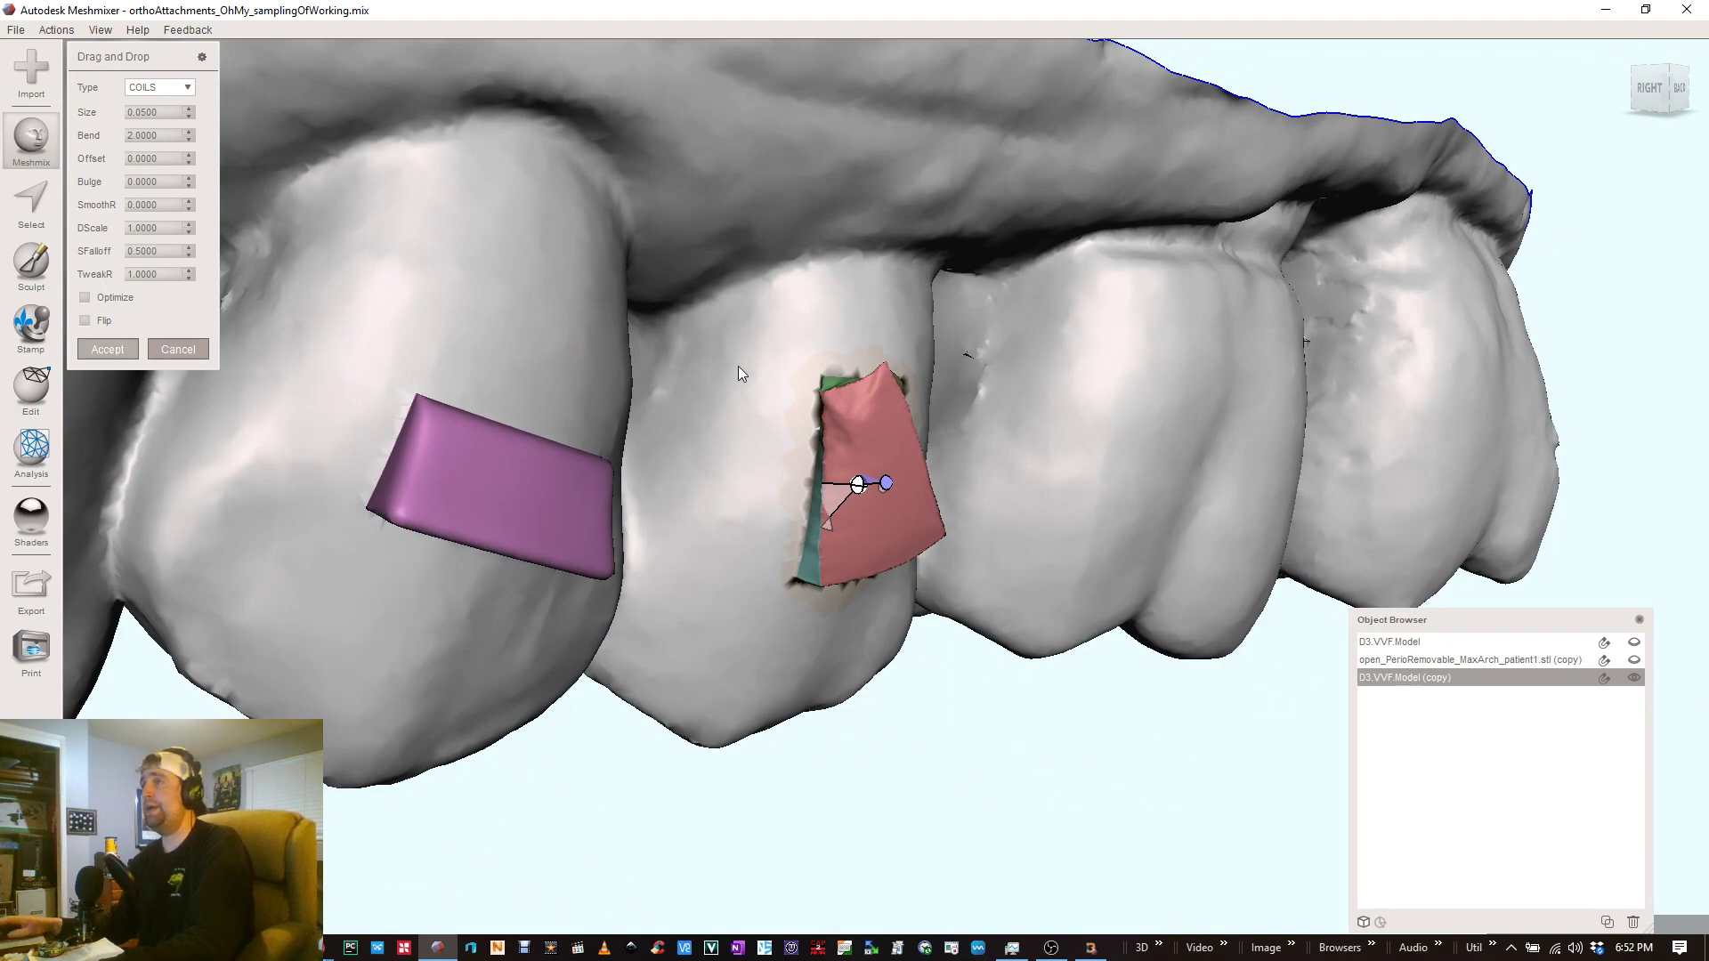
# - Select the entire second premolar attachment and smooth its boundary loop with smoothness 50 and 30 iterations
pyautogui.moveTo(986, 575); pyautogui.dragTo(925, 735, button='right')
pyautogui.scroll(-4, 1143, 541)
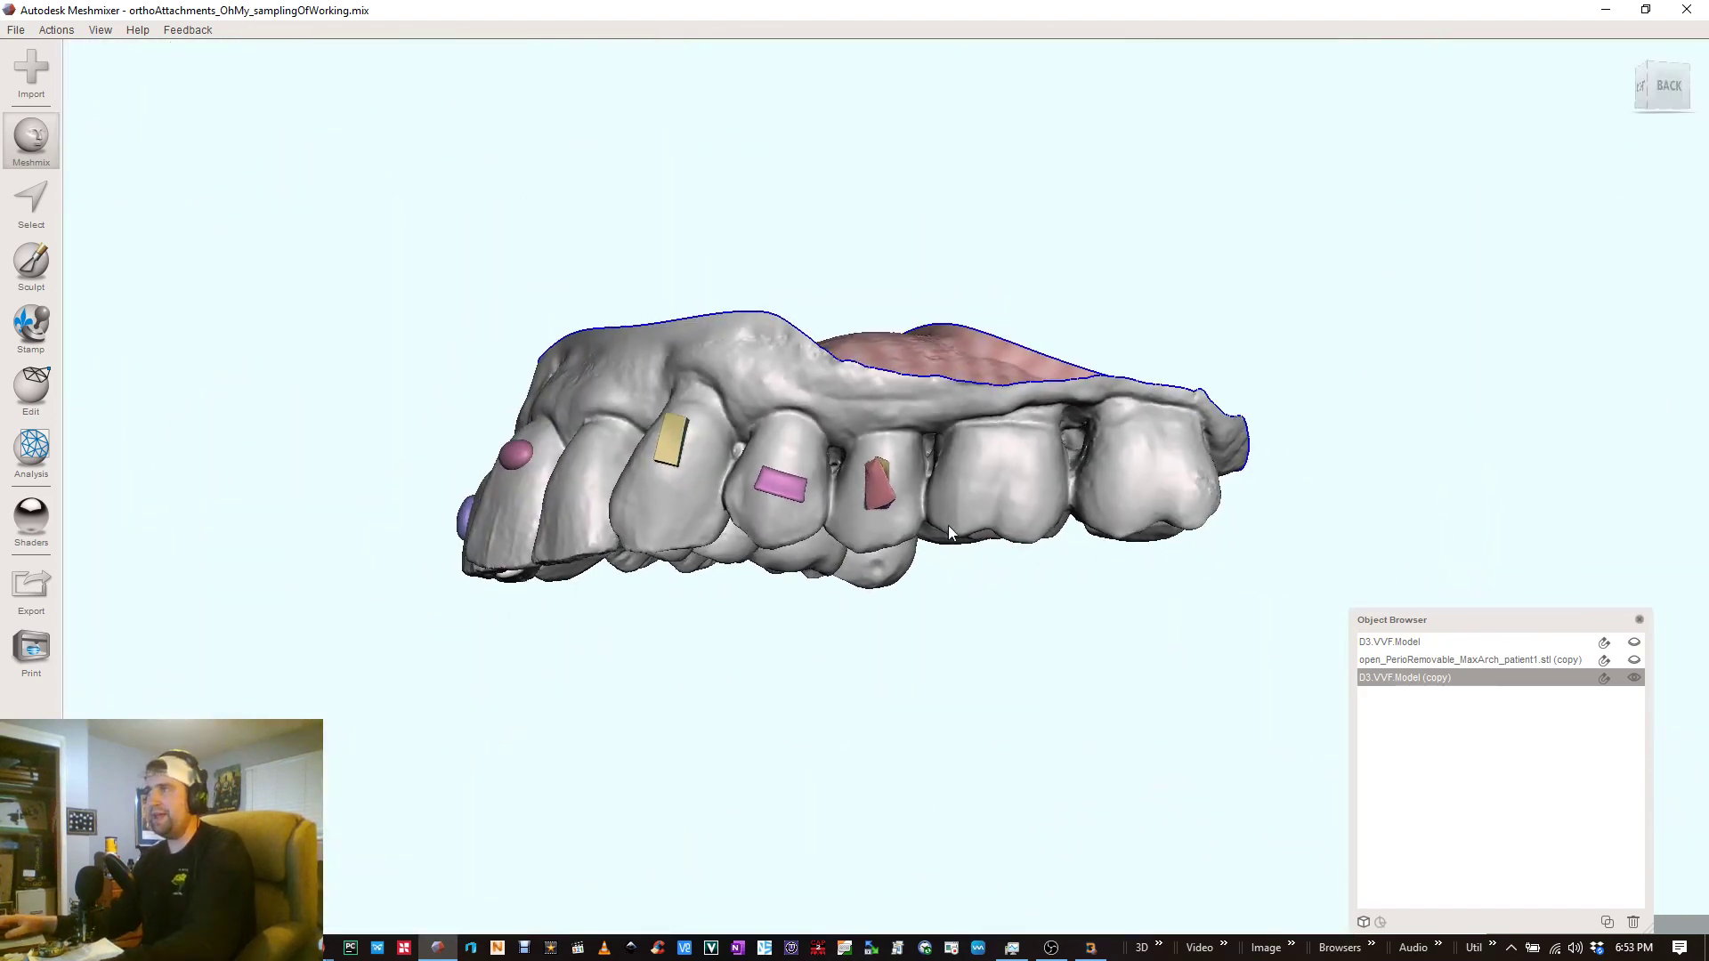
pyautogui.moveTo(948, 525); pyautogui.dragTo(1098, 493, button='right')
pyautogui.scroll(5, 922, 461)
pyautogui.press('s')
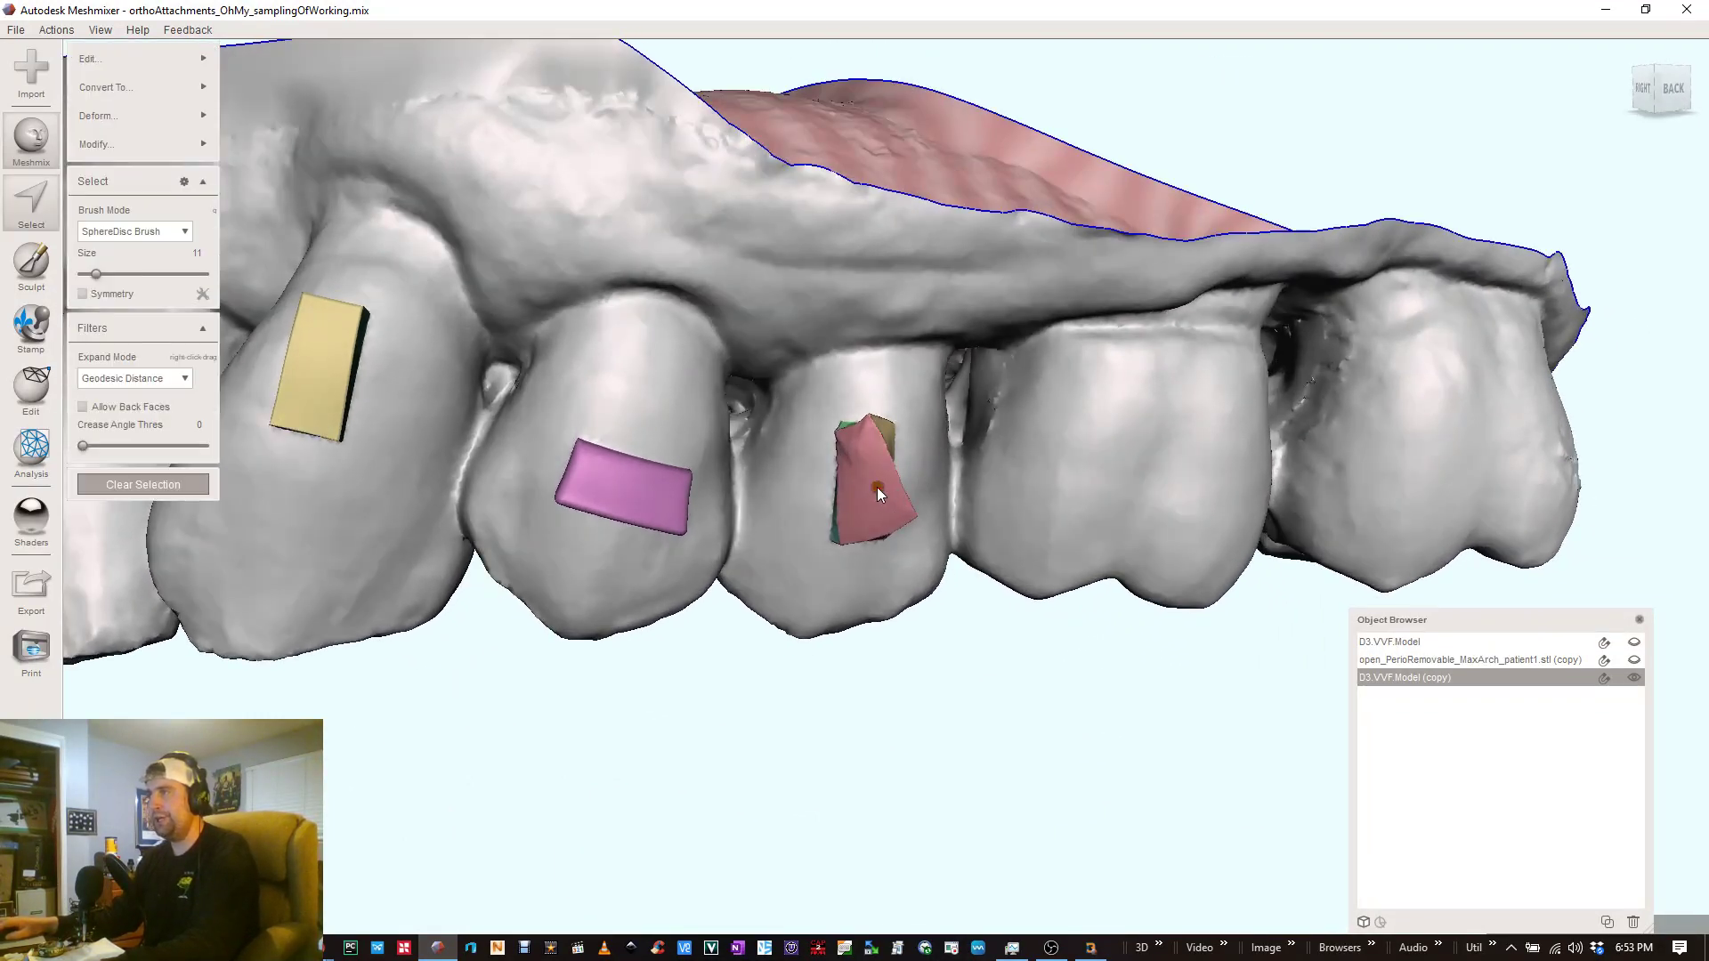
pyautogui.doubleClick(877, 488)
pyautogui.moveTo(894, 445); pyautogui.dragTo(973, 573, button='right')
pyautogui.moveTo(868, 468); pyautogui.dragTo(878, 525, button='right')
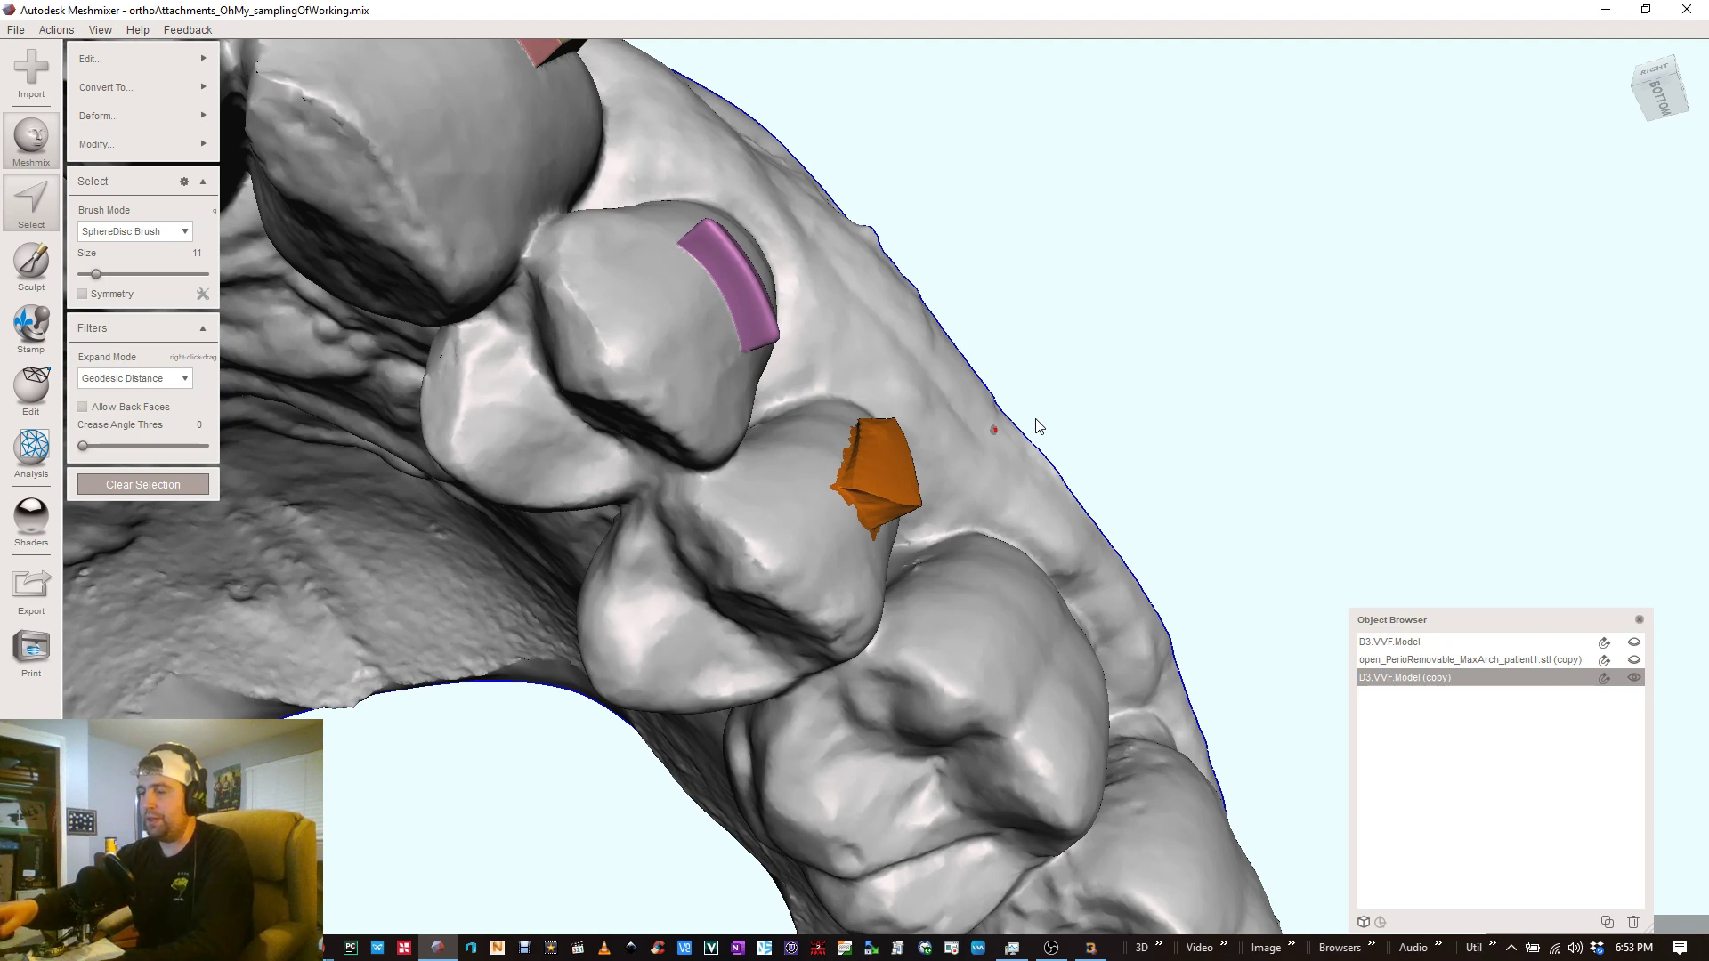
pyautogui.press('b')
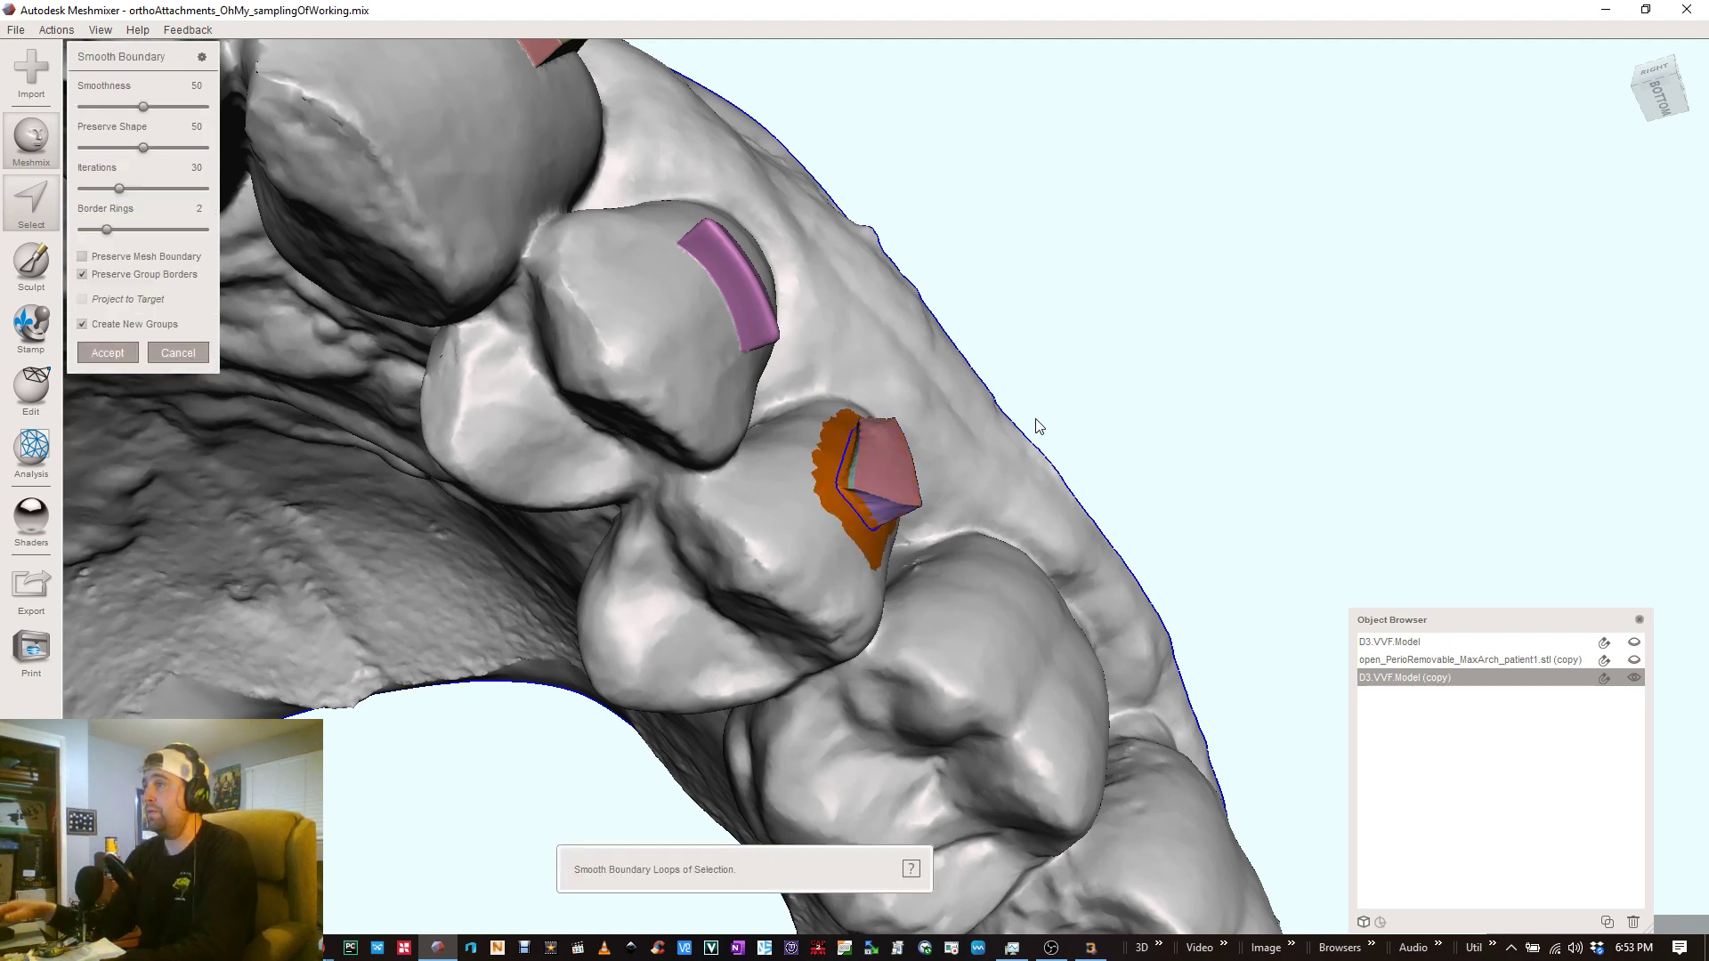
pyautogui.press('Return')
# - Remesh the selected attachment at 0% relative density, apply Shape Preserving smoothing at scale 4, and clear the selection
pyautogui.press('r')
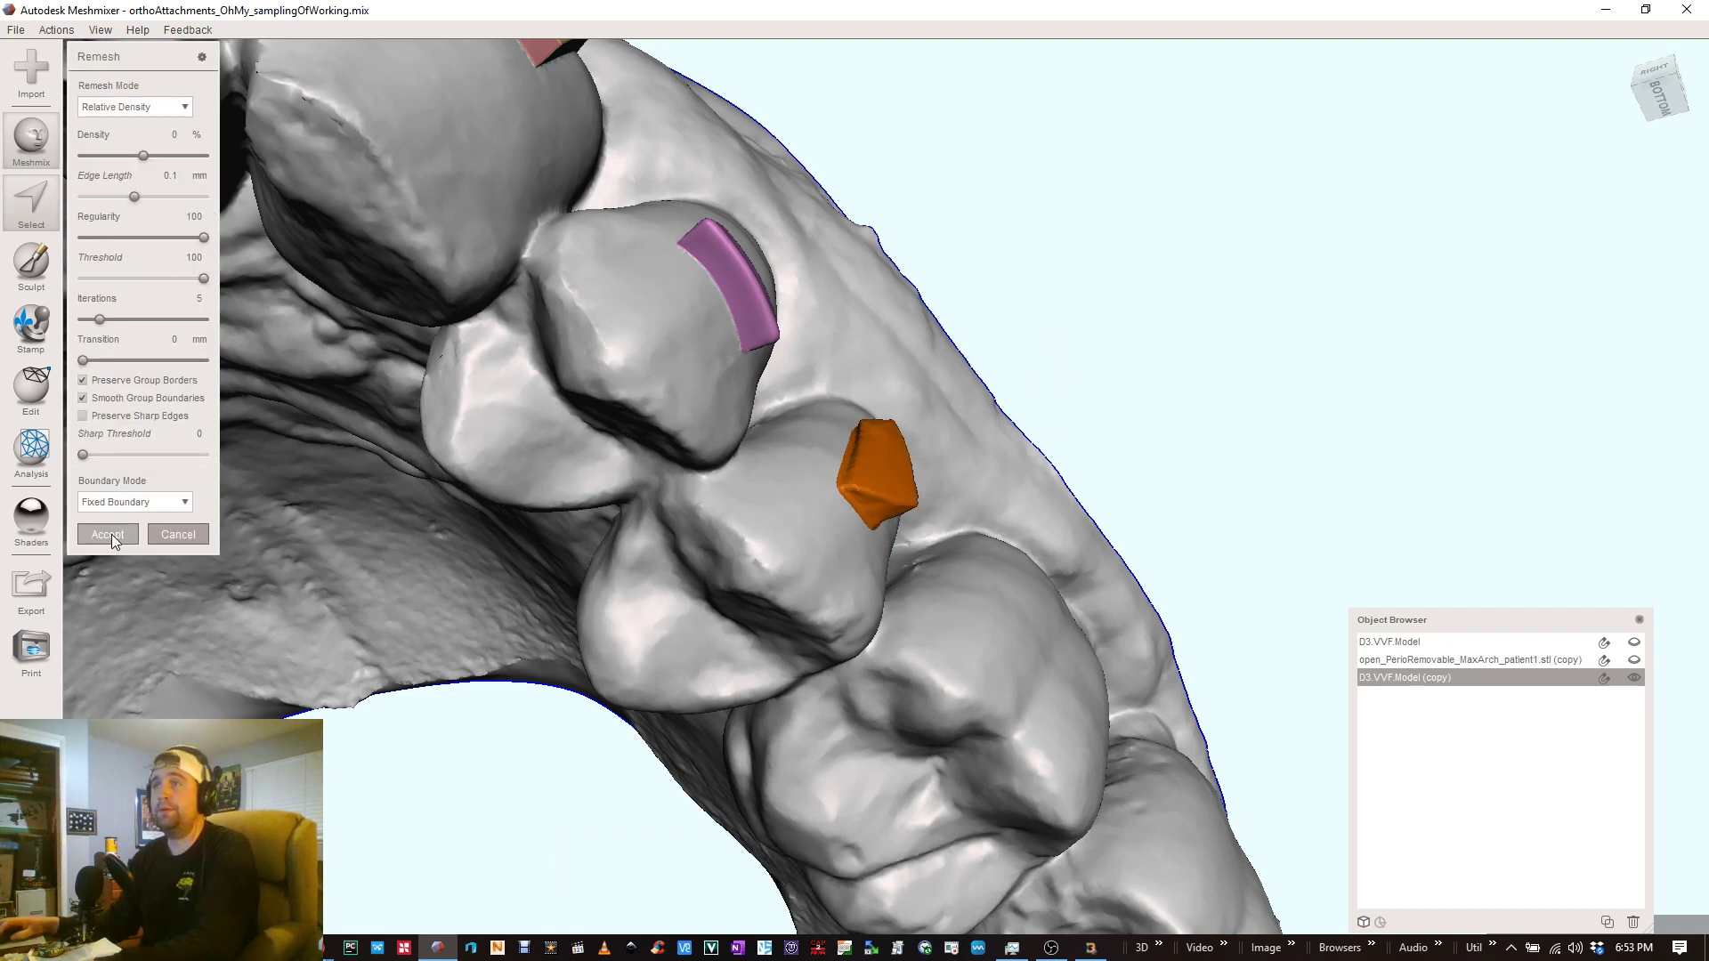
pyautogui.hotkey('ctrl', 'f')
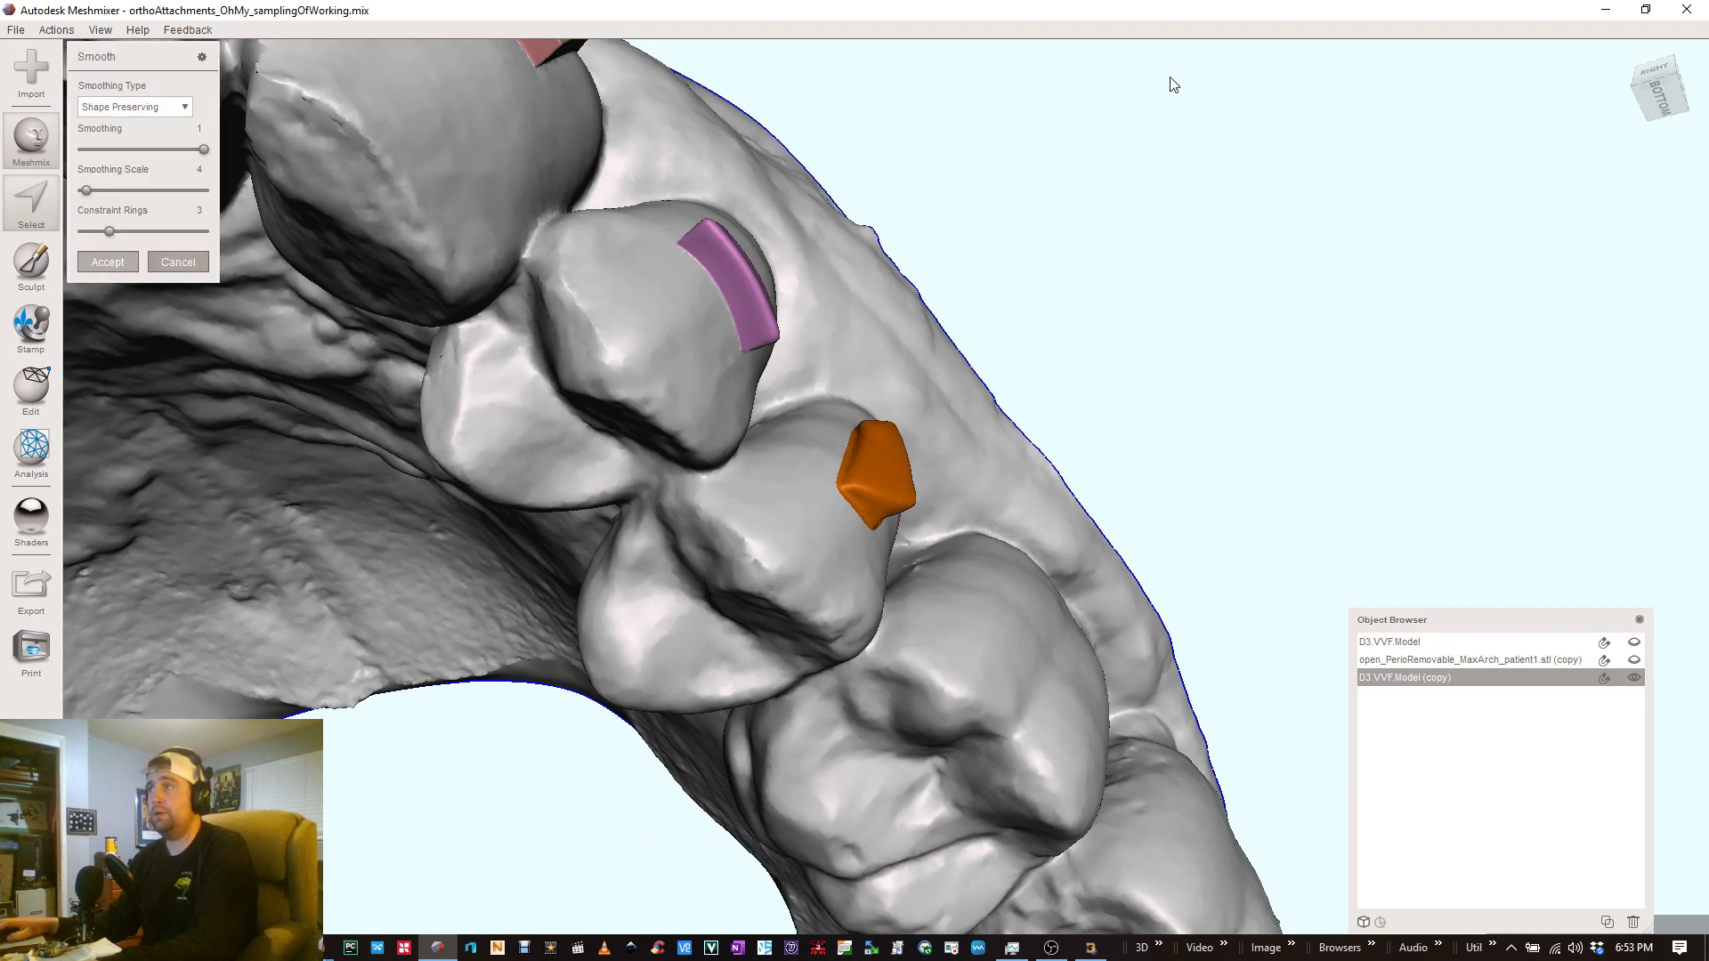
pyautogui.press('Return')
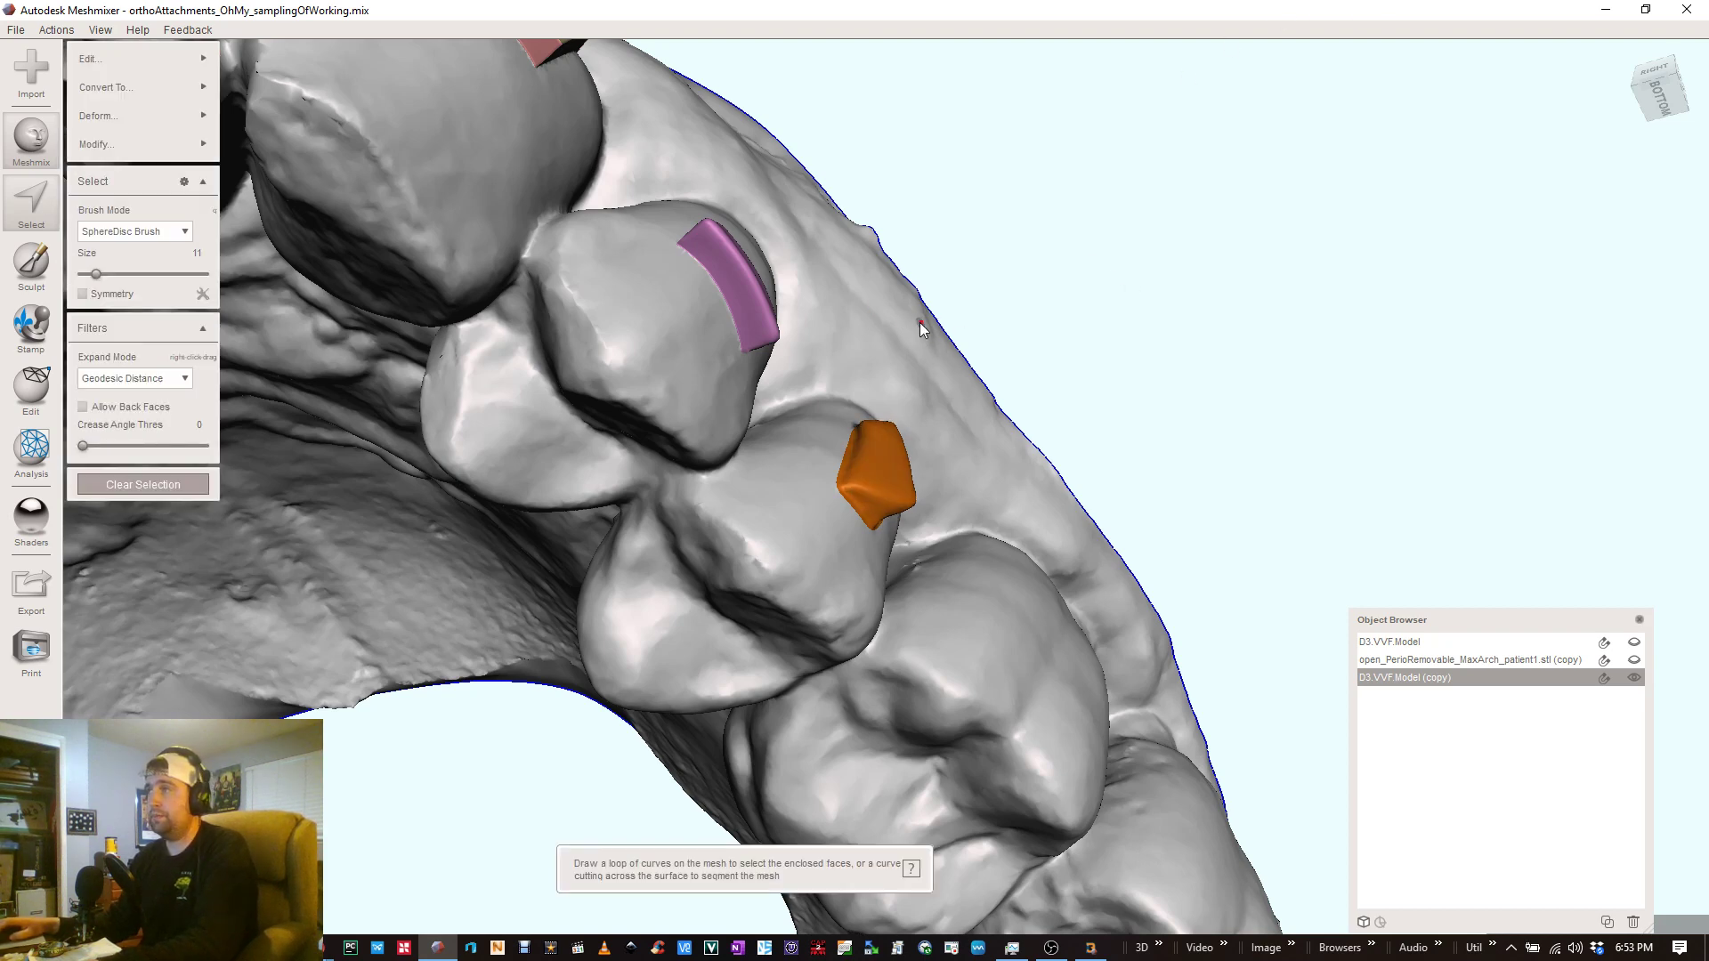
pyautogui.press('Escape')
# - Examine the attachments placed around the arch from the side and front, including the side without attachments
pyautogui.moveTo(867, 233); pyautogui.dragTo(869, 518, button='right')
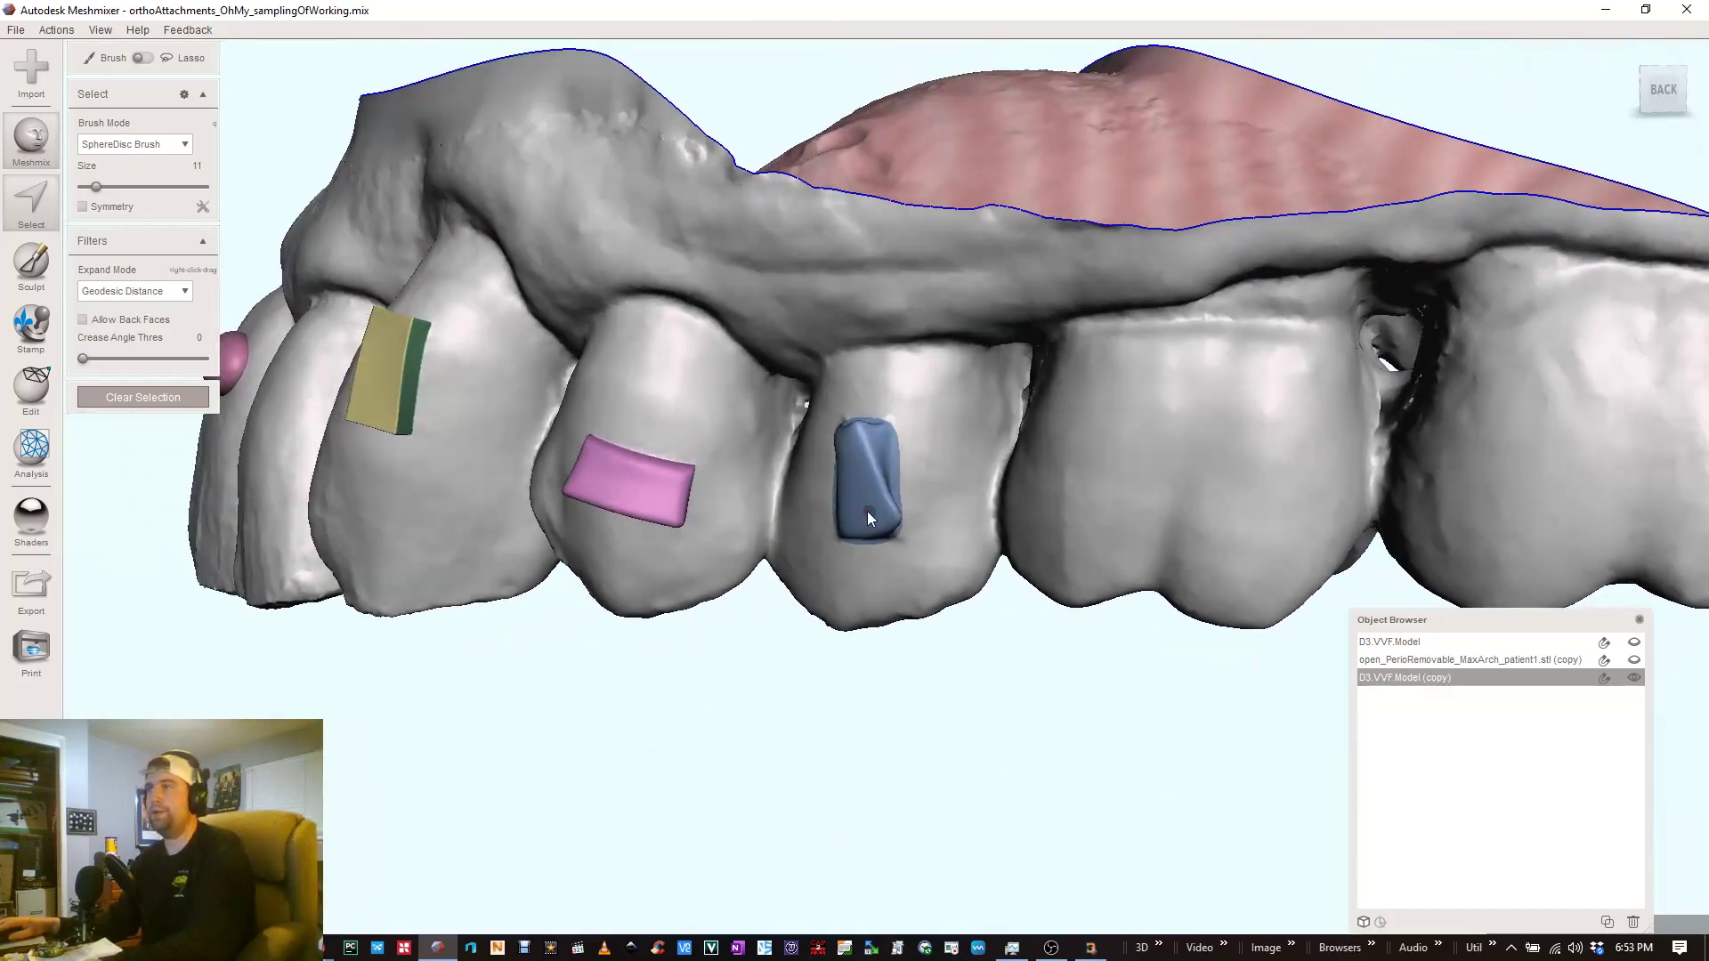
pyautogui.scroll(-5, 894, 548)
pyautogui.moveTo(830, 463); pyautogui.dragTo(814, 515, button='right')
pyautogui.moveTo(809, 511); pyautogui.dragTo(922, 534, button='right')
pyautogui.moveTo(842, 532); pyautogui.dragTo(867, 479, button='middle')
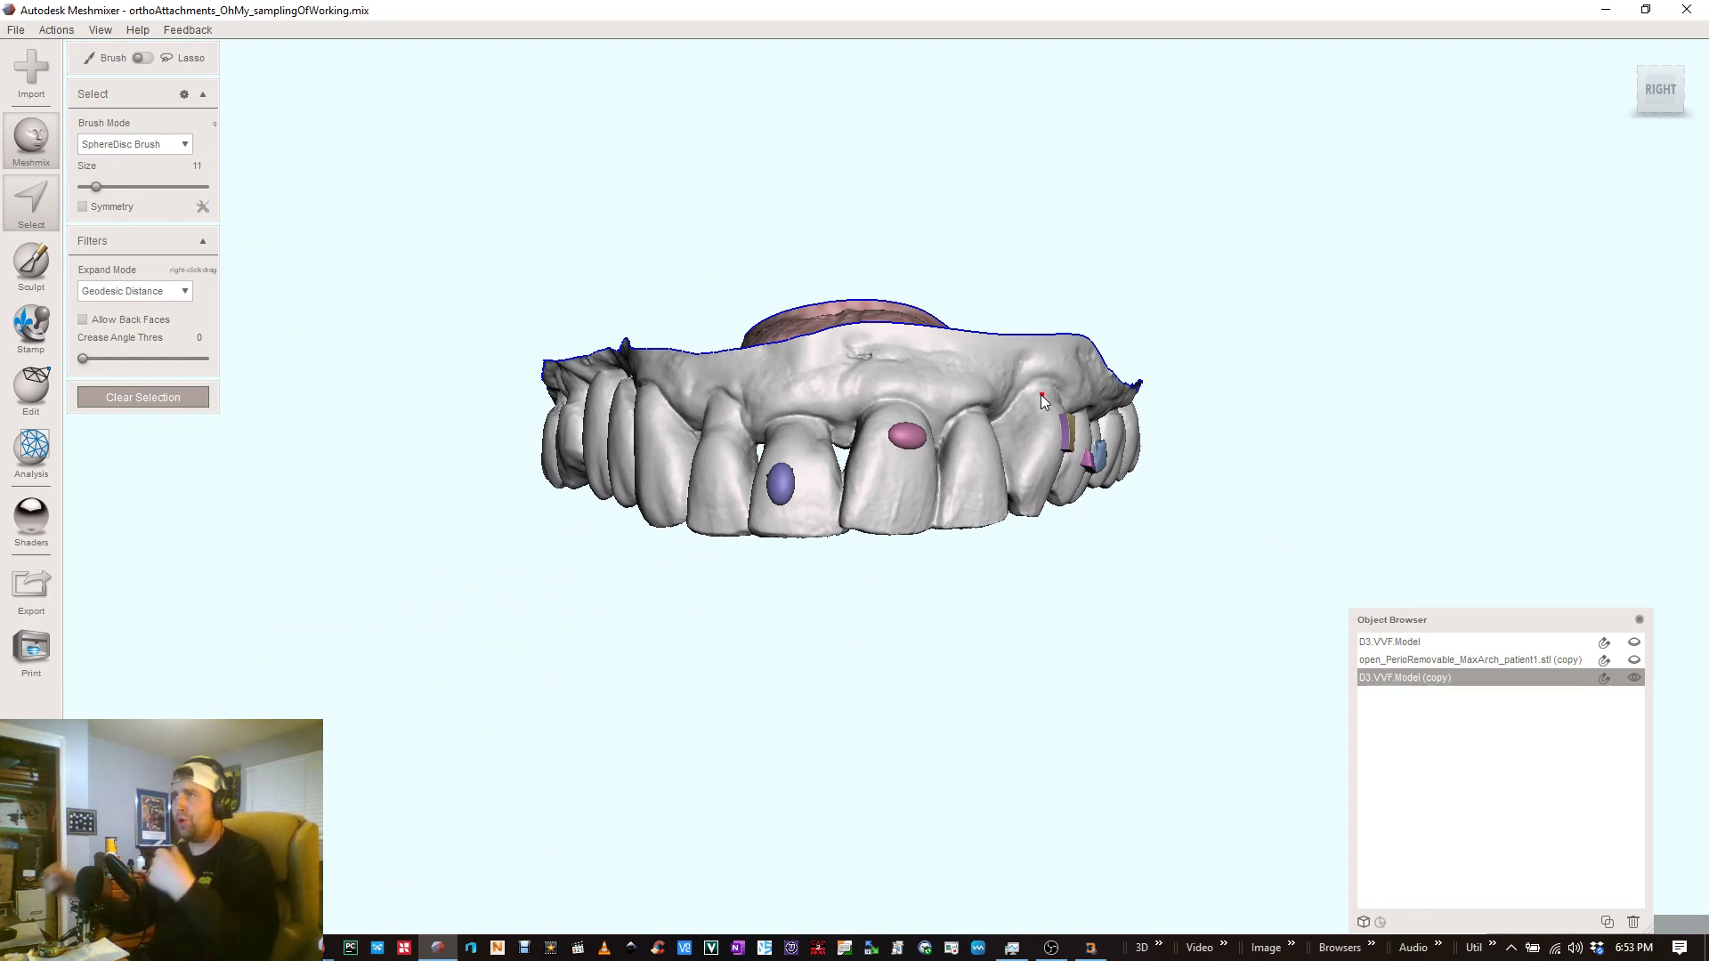
pyautogui.moveTo(851, 478); pyautogui.dragTo(1012, 475, button='right')
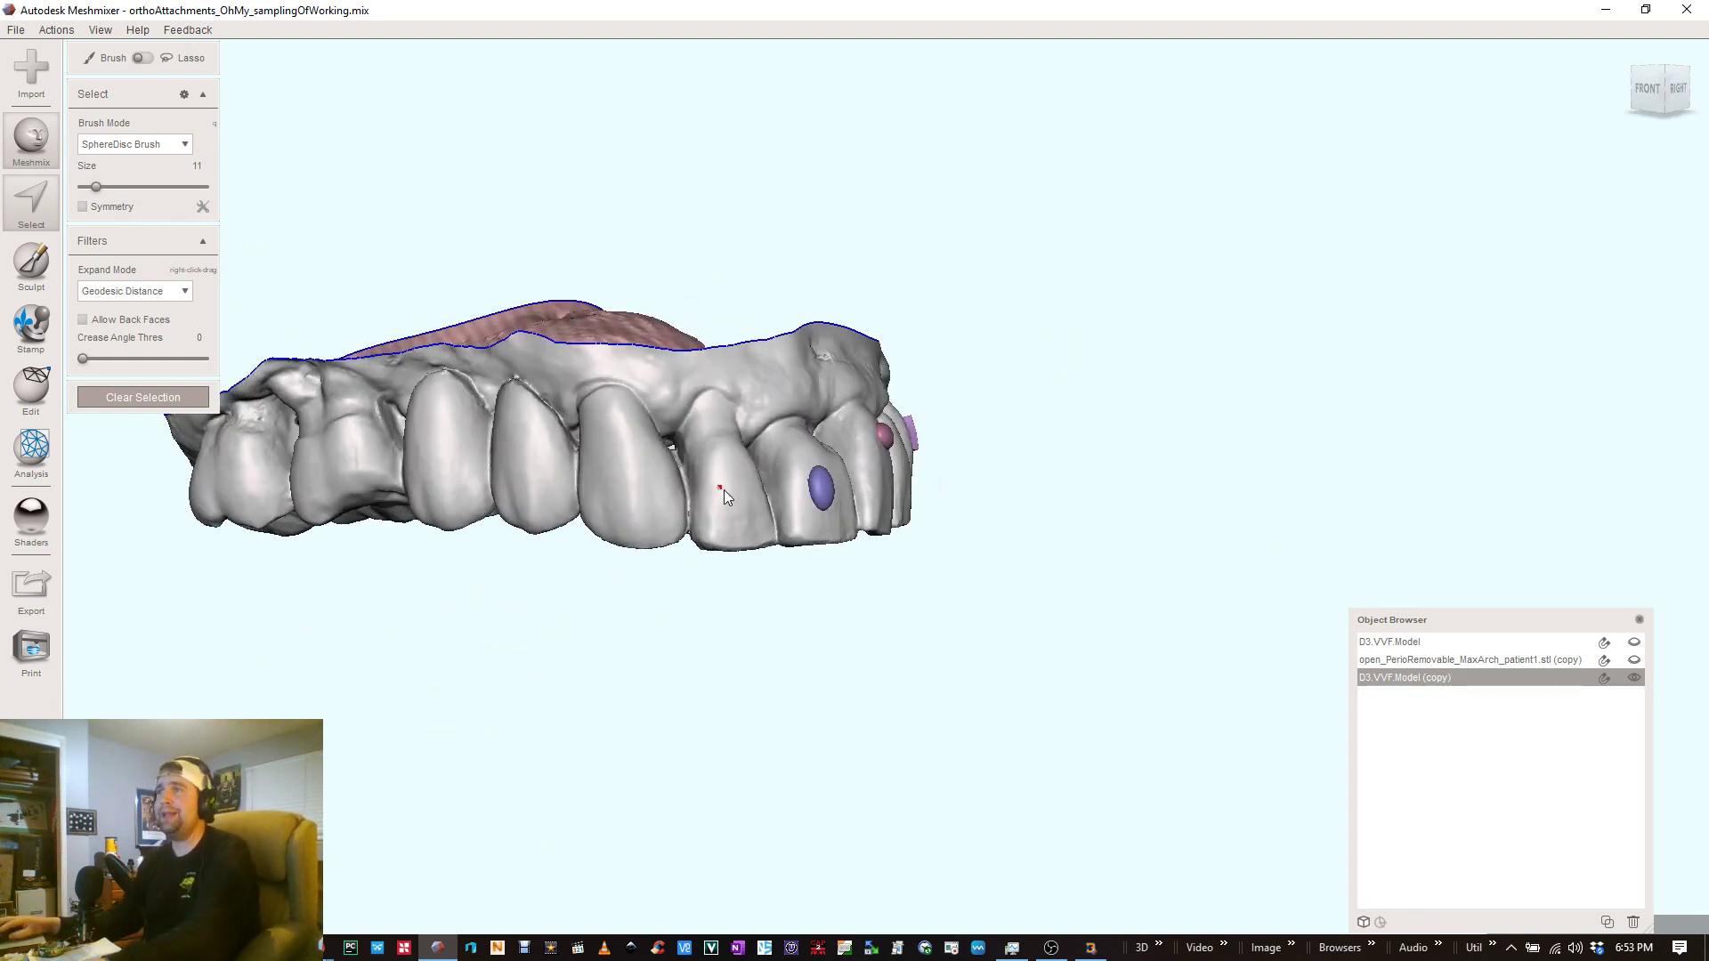
pyautogui.moveTo(732, 505); pyautogui.dragTo(910, 497, button='middle')
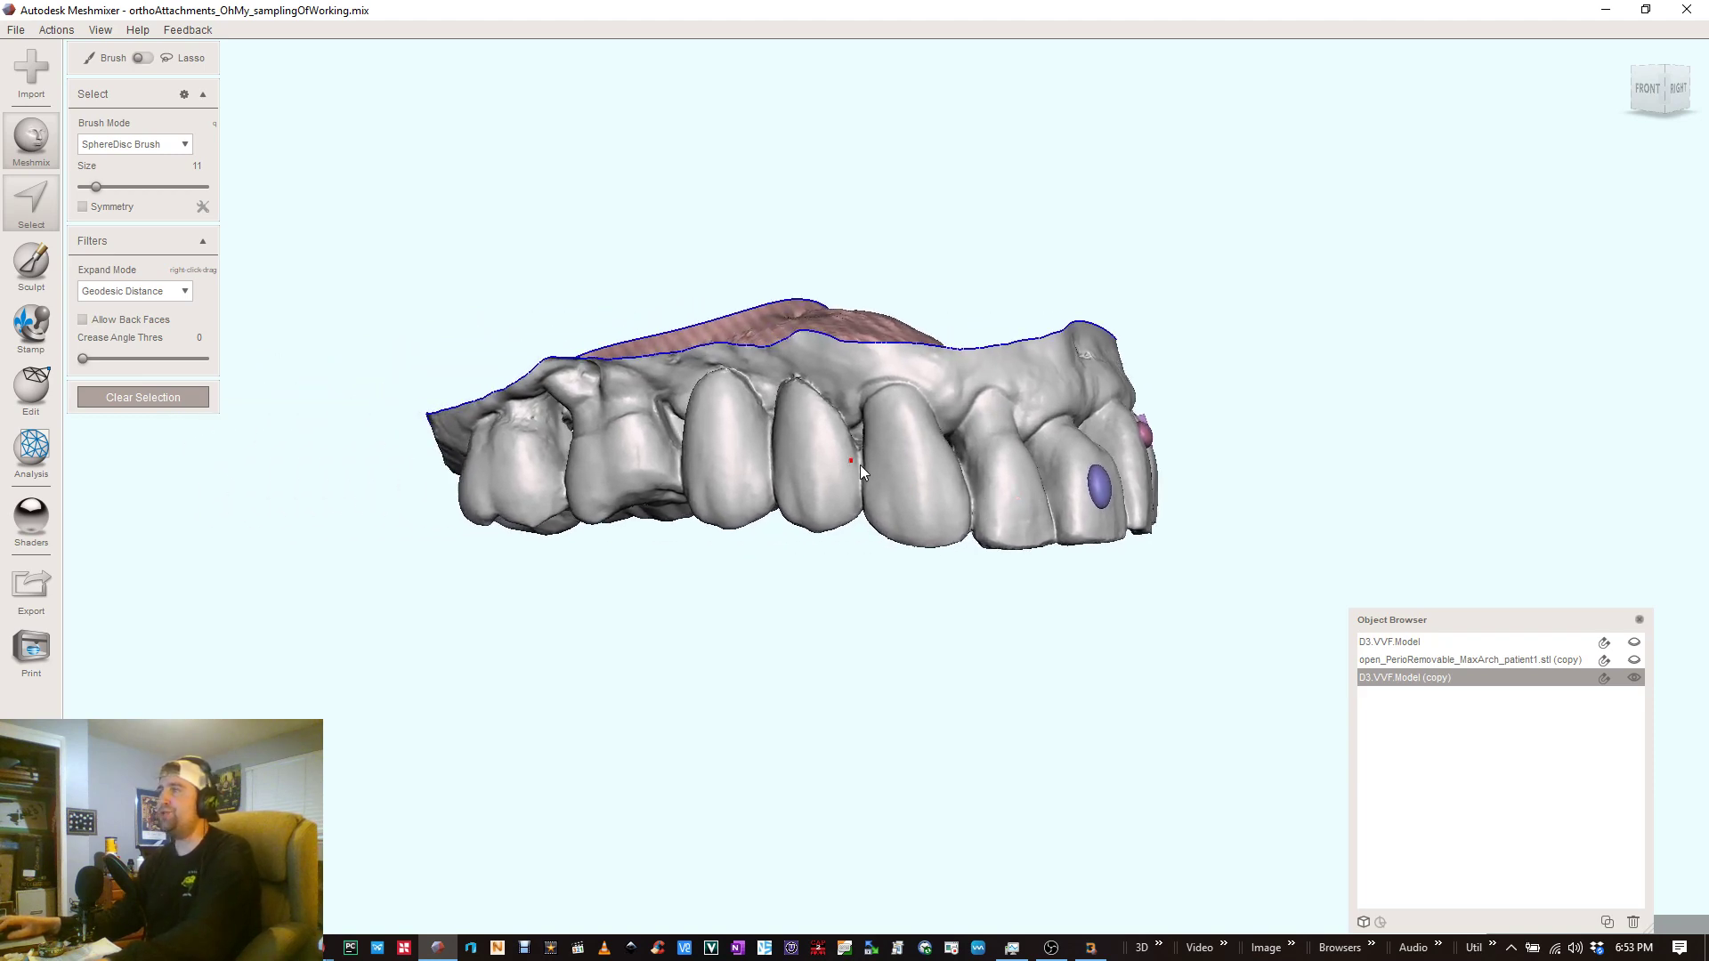
pyautogui.moveTo(859, 465)
pyautogui.mouseDown(button='right')
pyautogui.moveTo(901, 429)
pyautogui.moveTo(837, 517)
pyautogui.moveTo(770, 437)
pyautogui.moveTo(874, 447)
pyautogui.mouseUp(button='right')
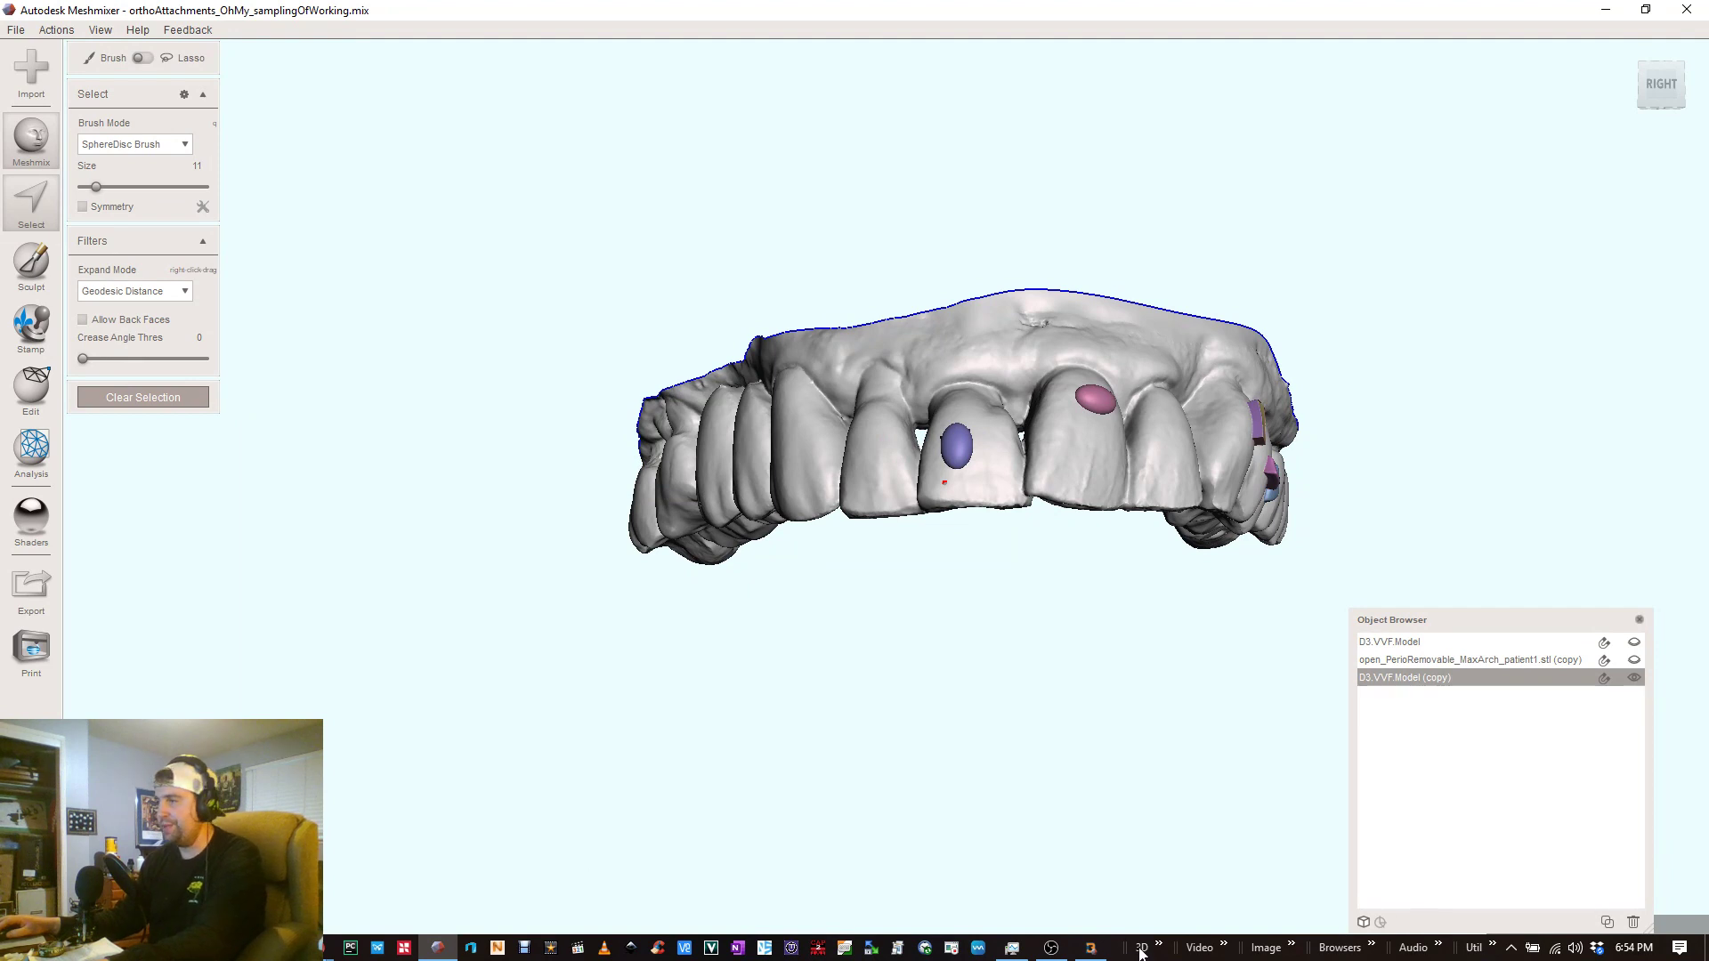
# - Switch to D3Mesh and advance the Virtual Vacuum Former past its attachment stage, accepting the mesh reduction to 100000 triangles
pyautogui.click(1091, 948)
pyautogui.moveTo(1108, 498); pyautogui.dragTo(1070, 402, button='right')
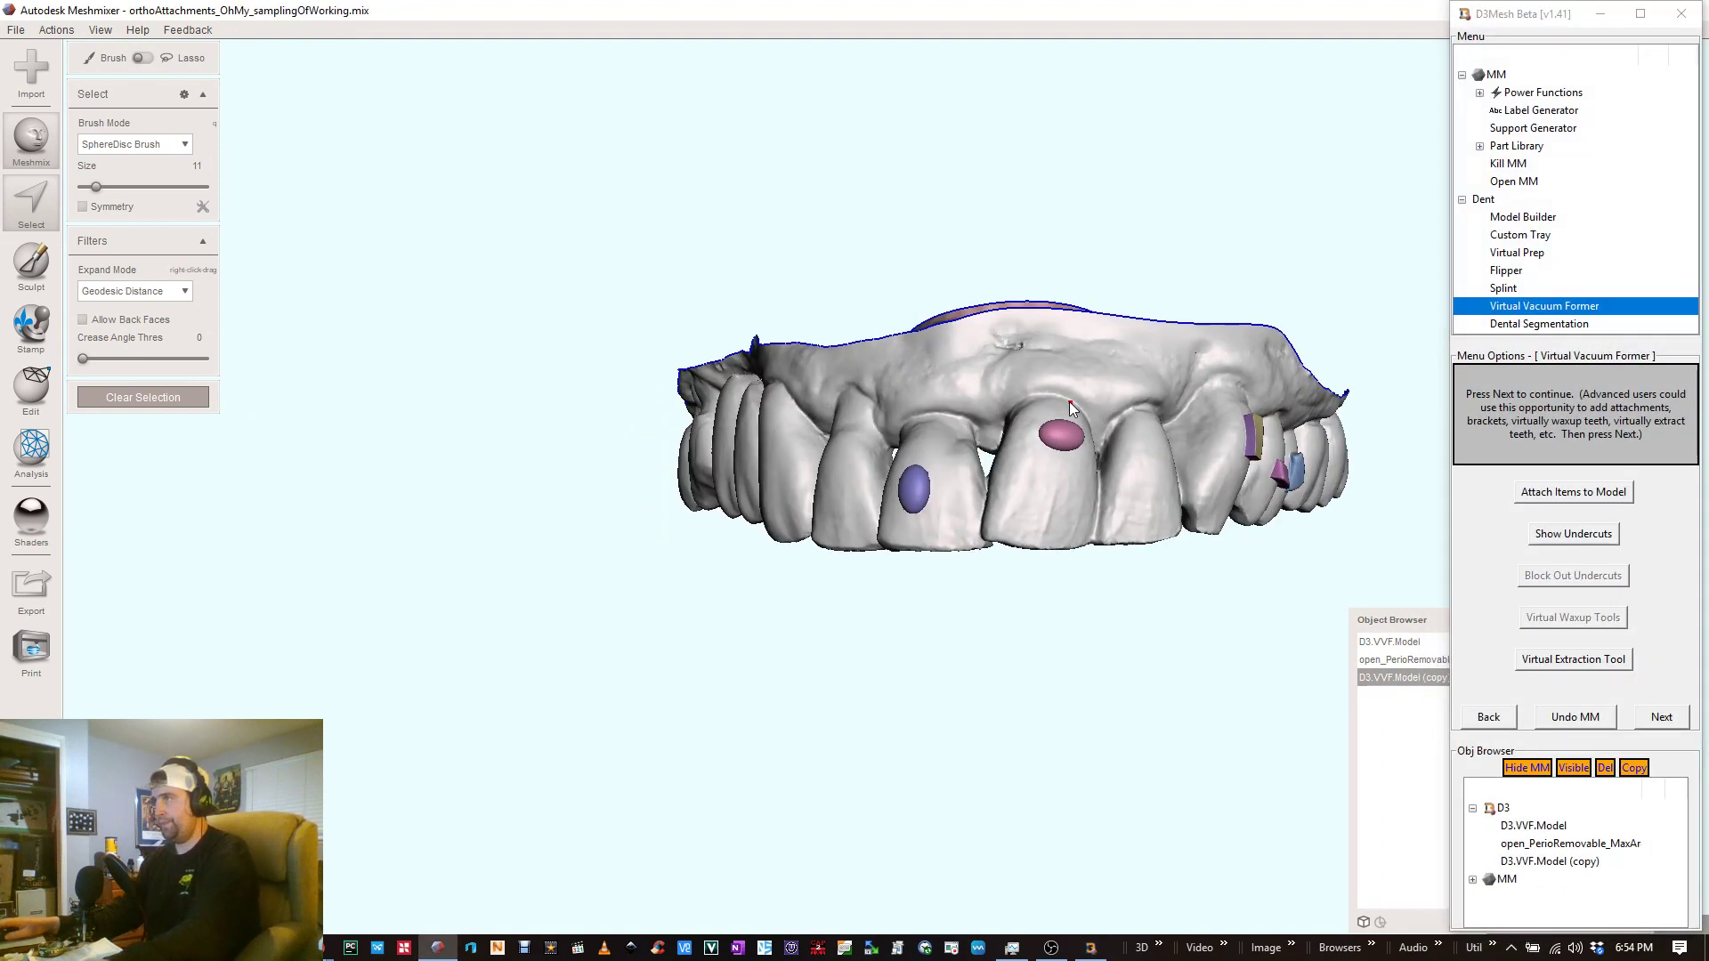
pyautogui.moveTo(1070, 402); pyautogui.dragTo(917, 386, button='middle')
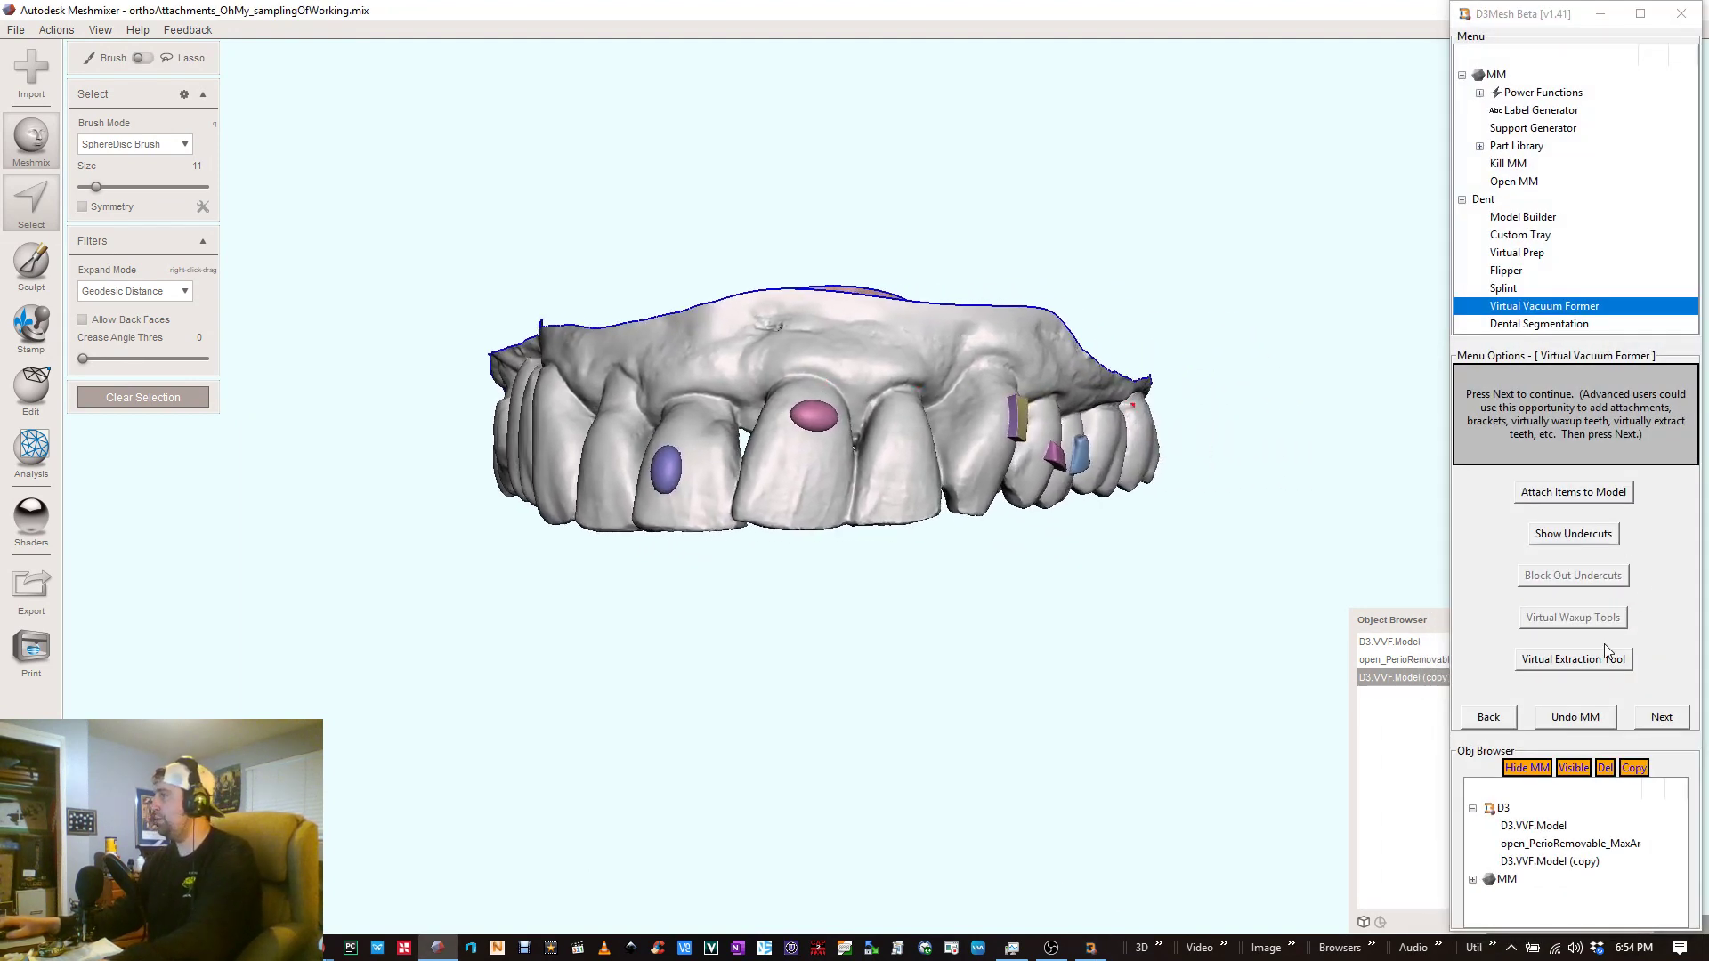
pyautogui.moveTo(950, 503); pyautogui.dragTo(1195, 438, button='right')
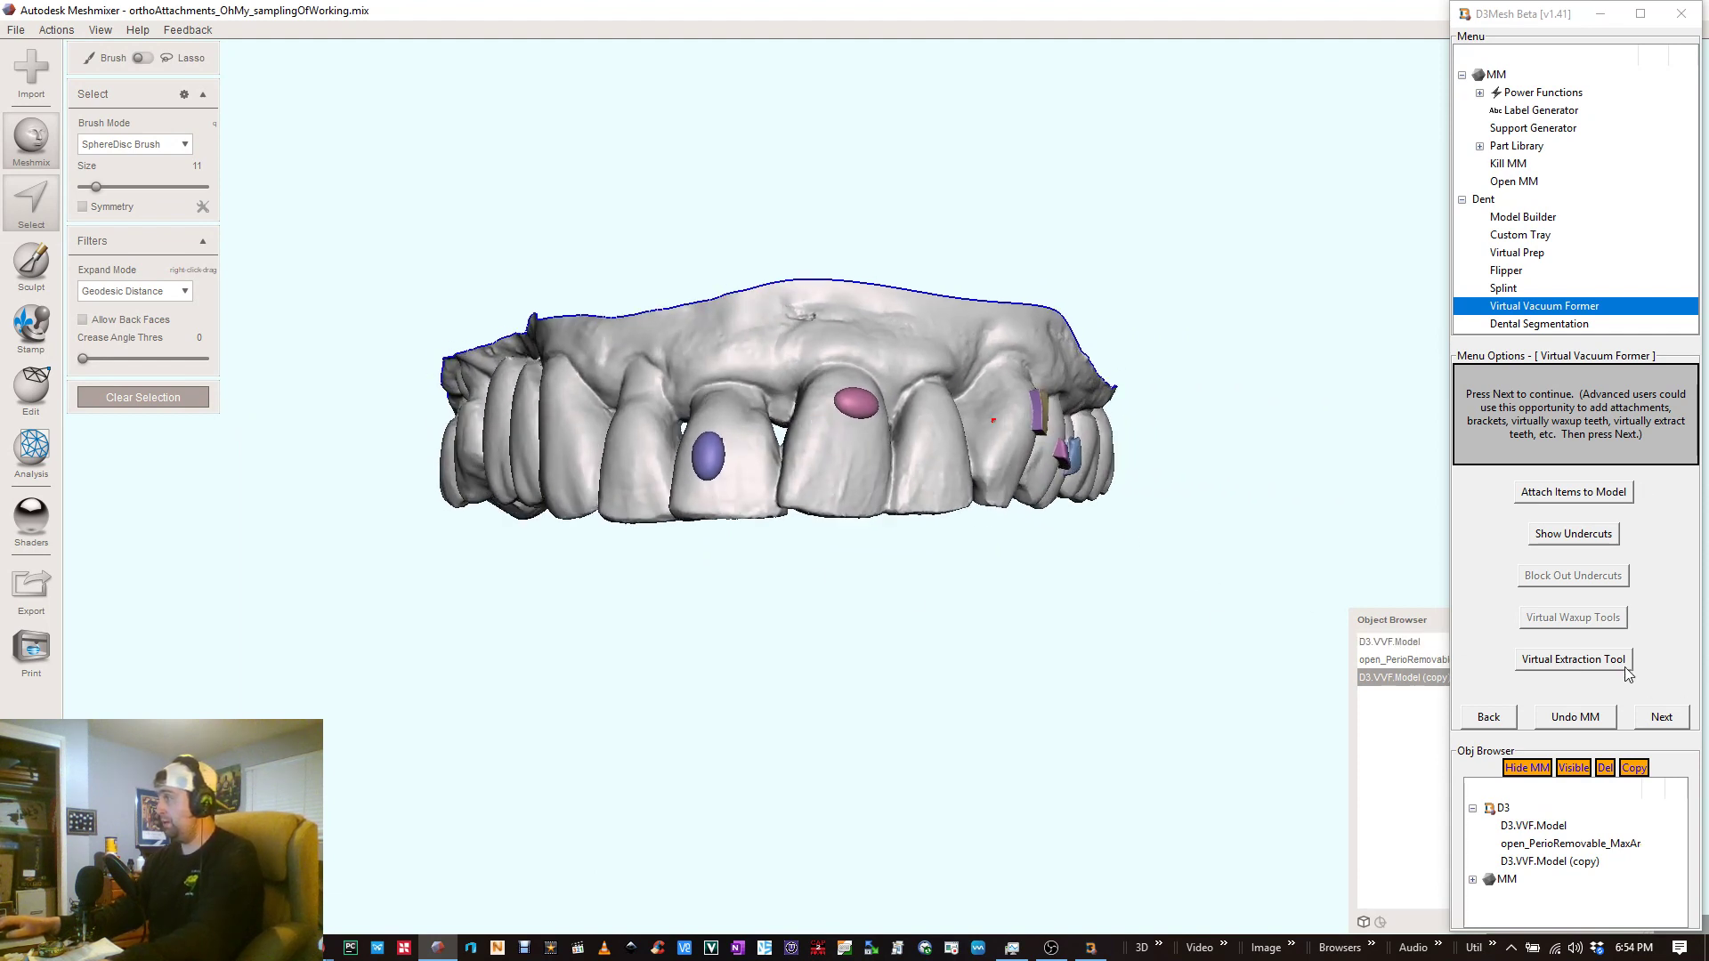
pyautogui.click(1678, 719)
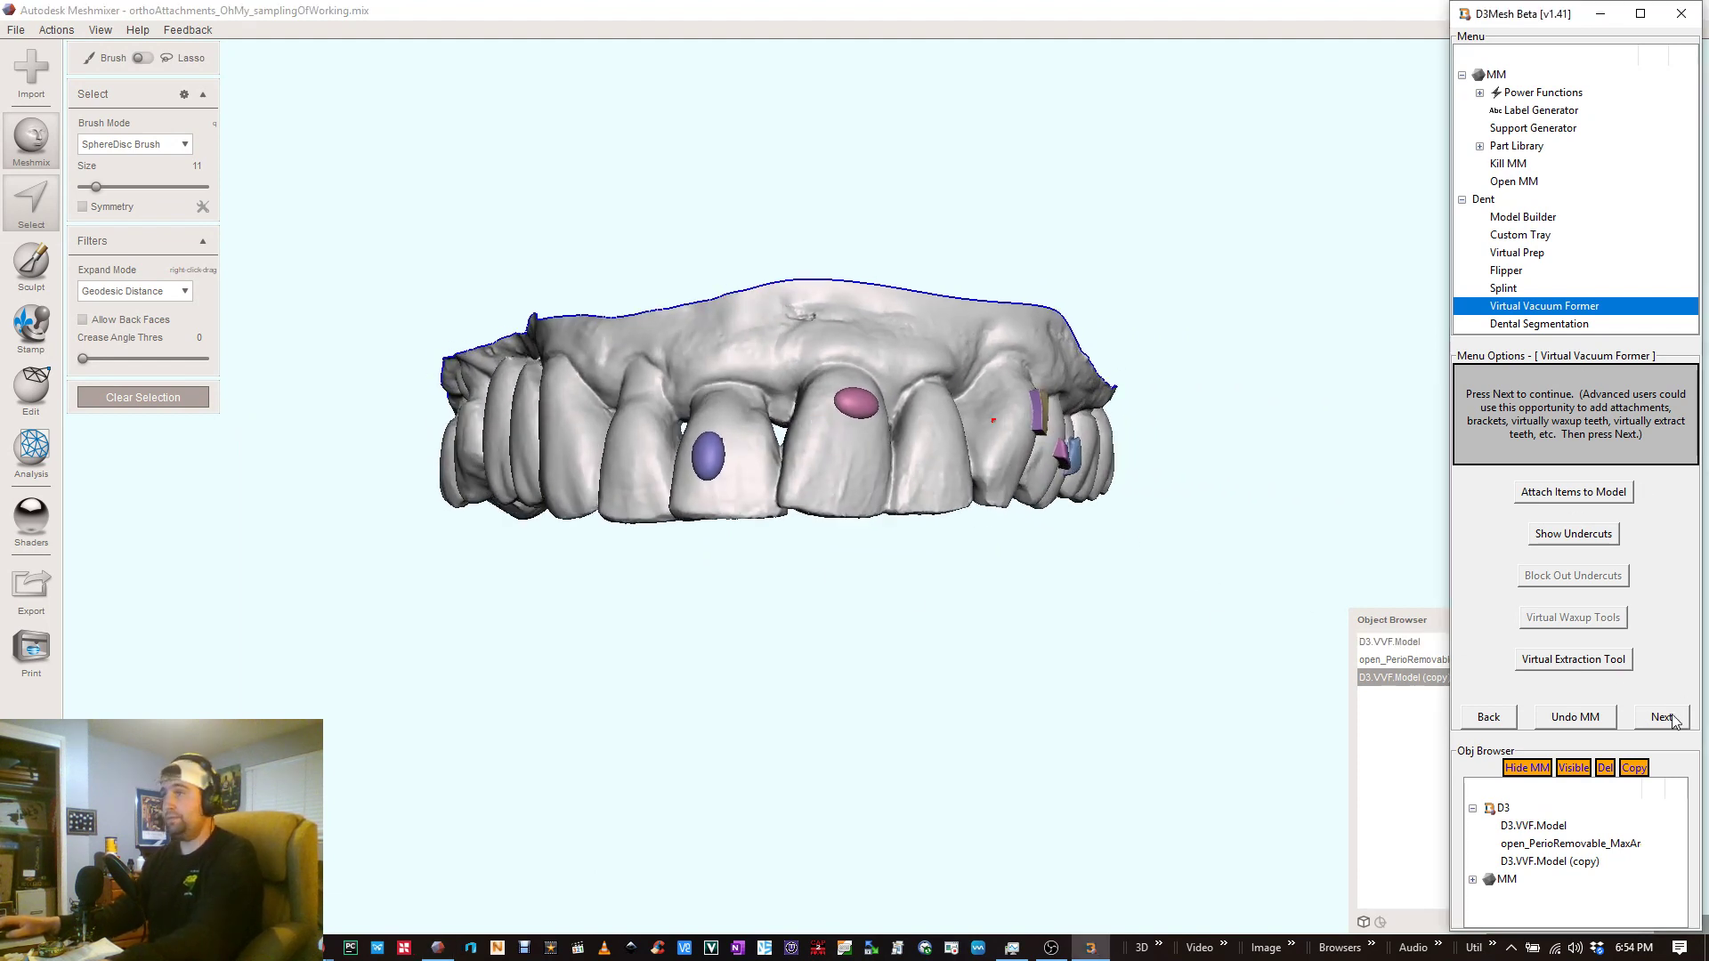
pyautogui.click(1518, 661)
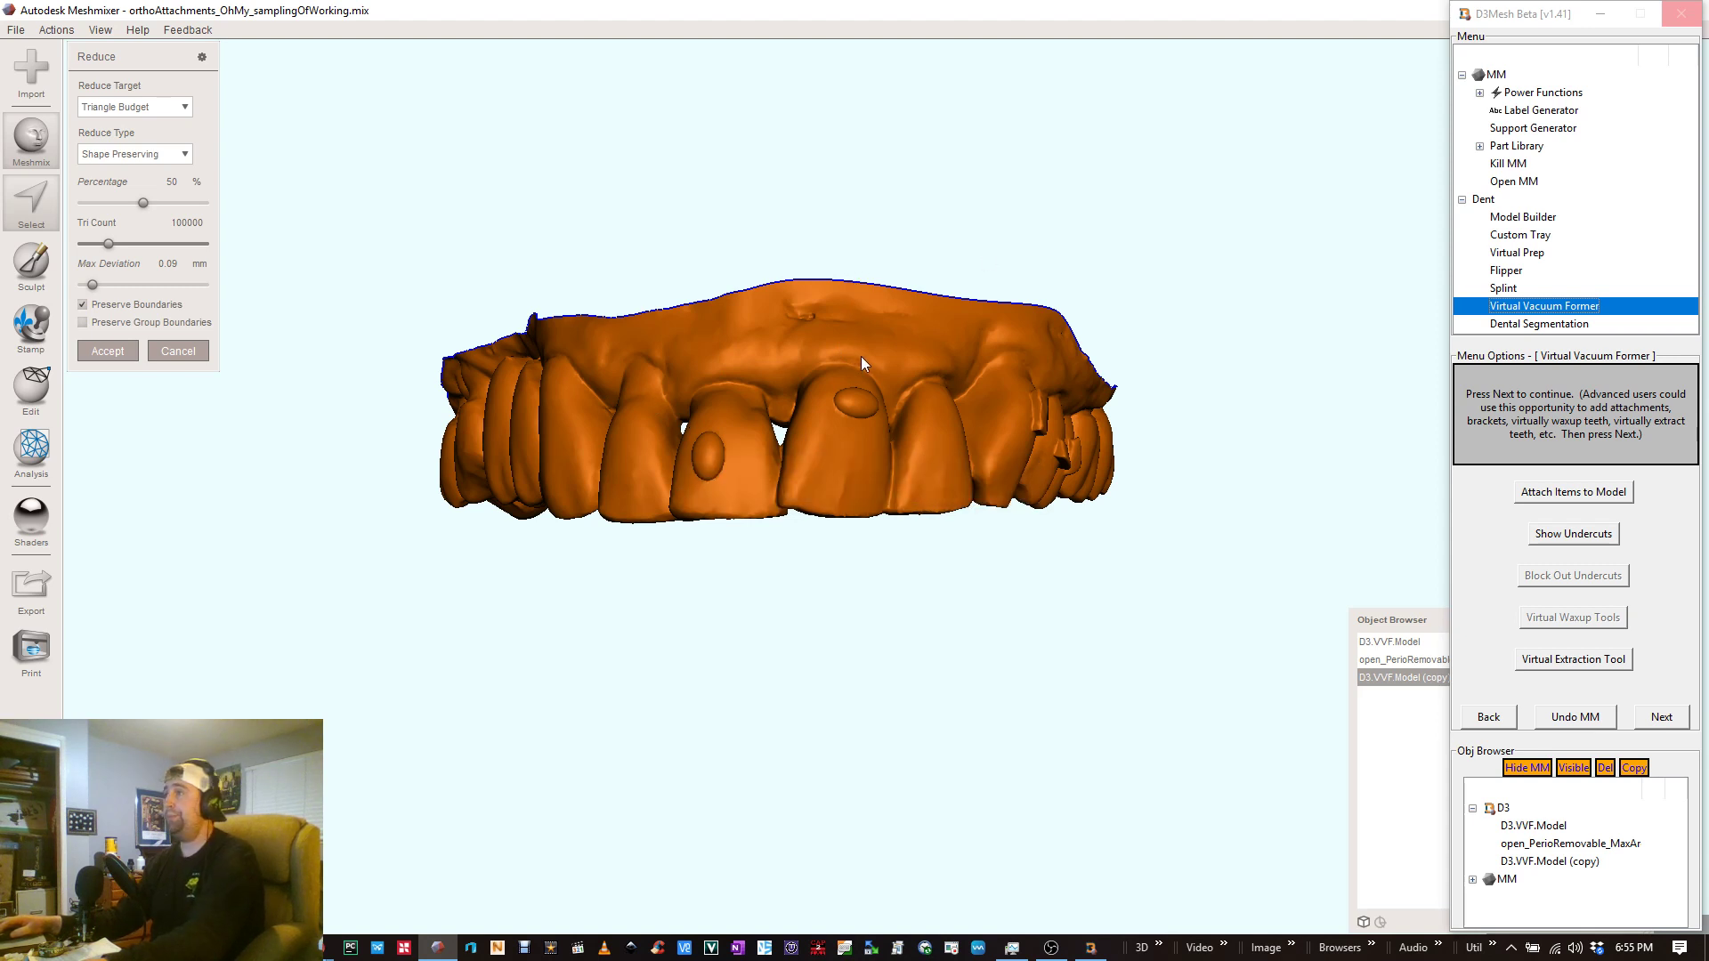
pyautogui.press('Return')
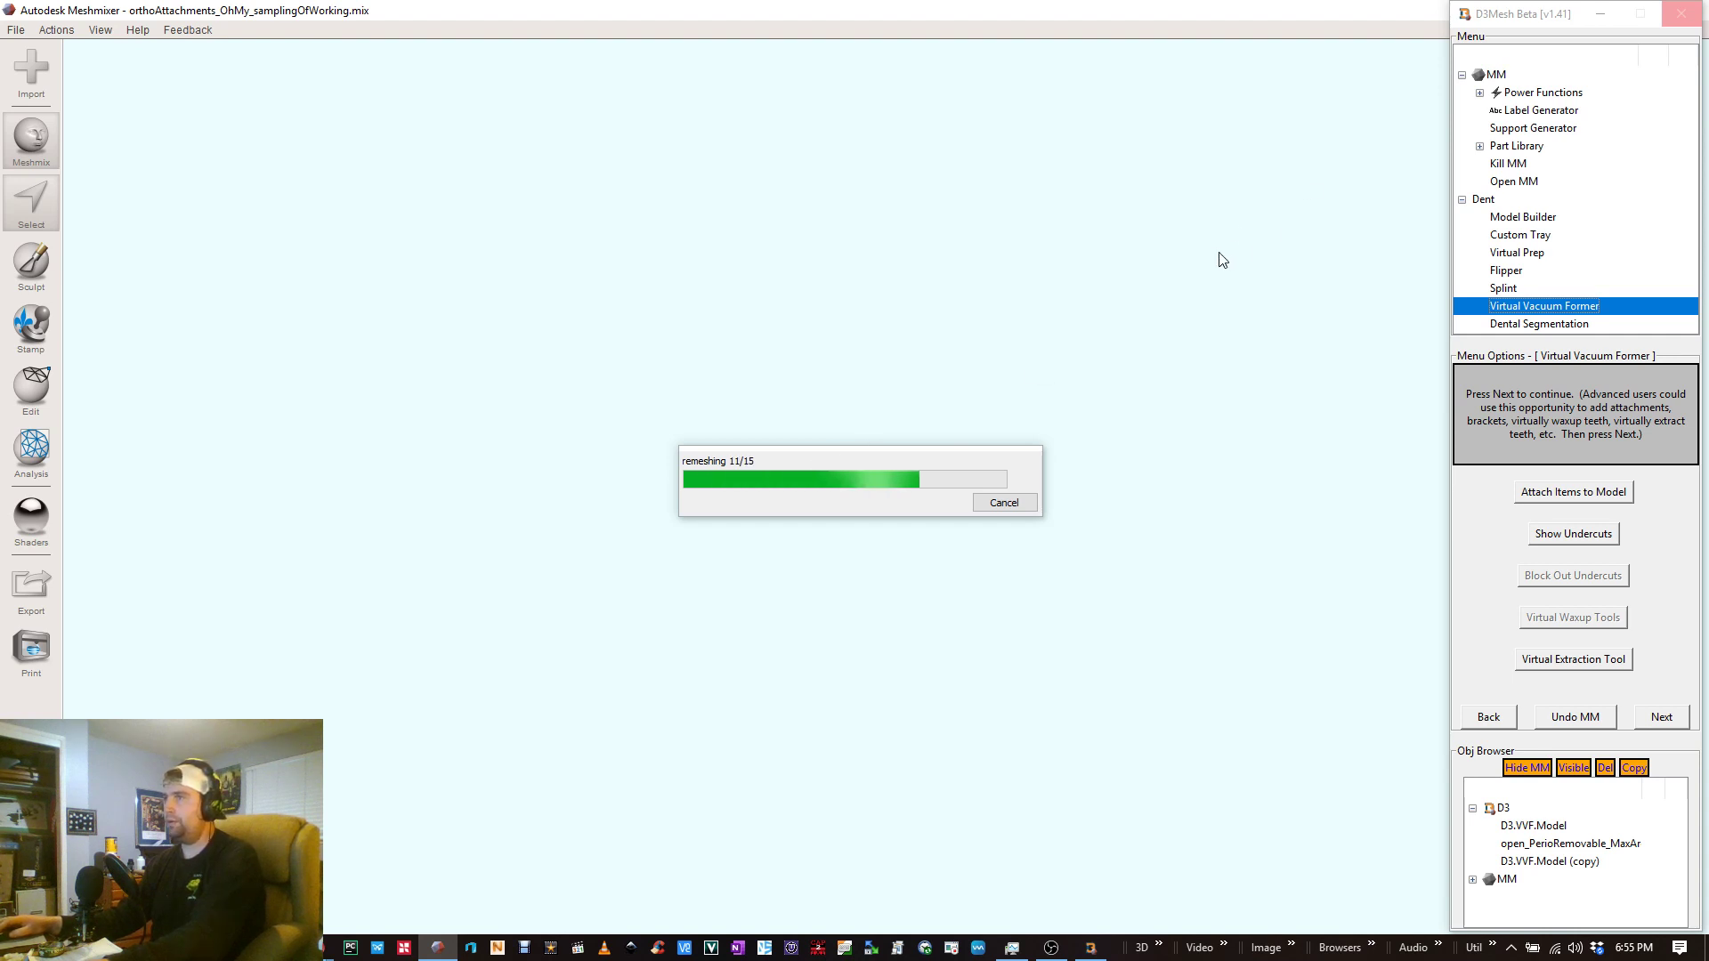
# - Minimize D3Mesh, accept the Adaptive Density remesh of the whole arch copy, and clear the selection
pyautogui.click(1599, 14)
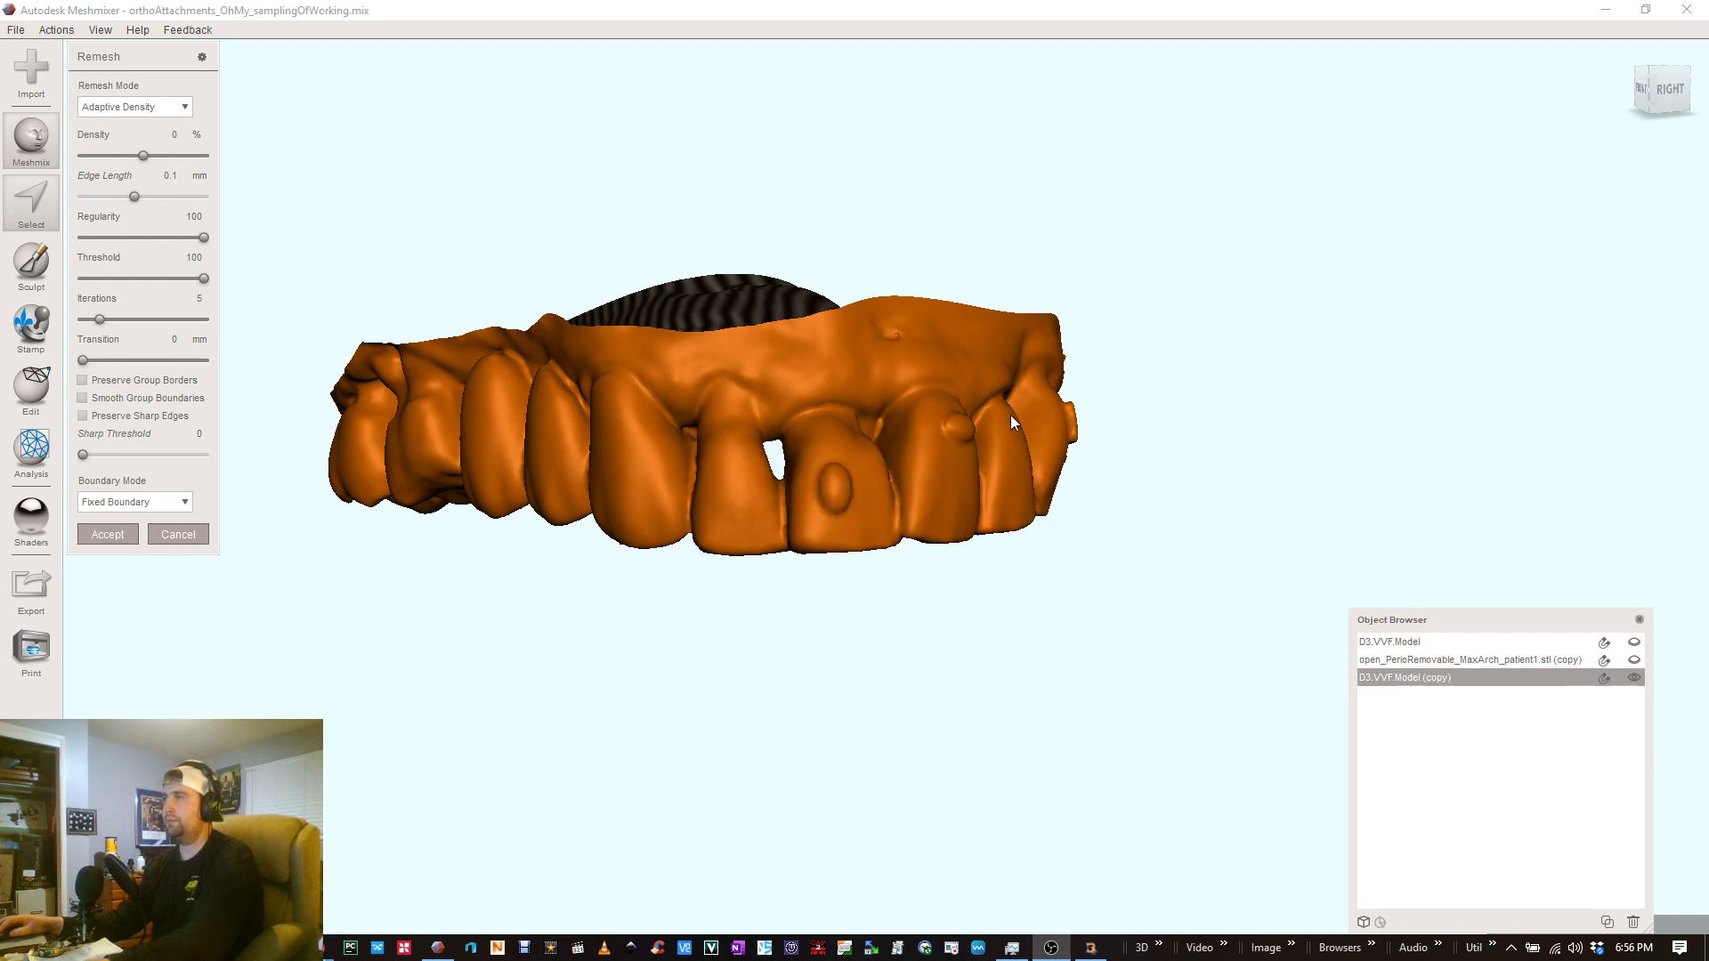
pyautogui.press('Return')
pyautogui.press('Escape')
pyautogui.press('a')
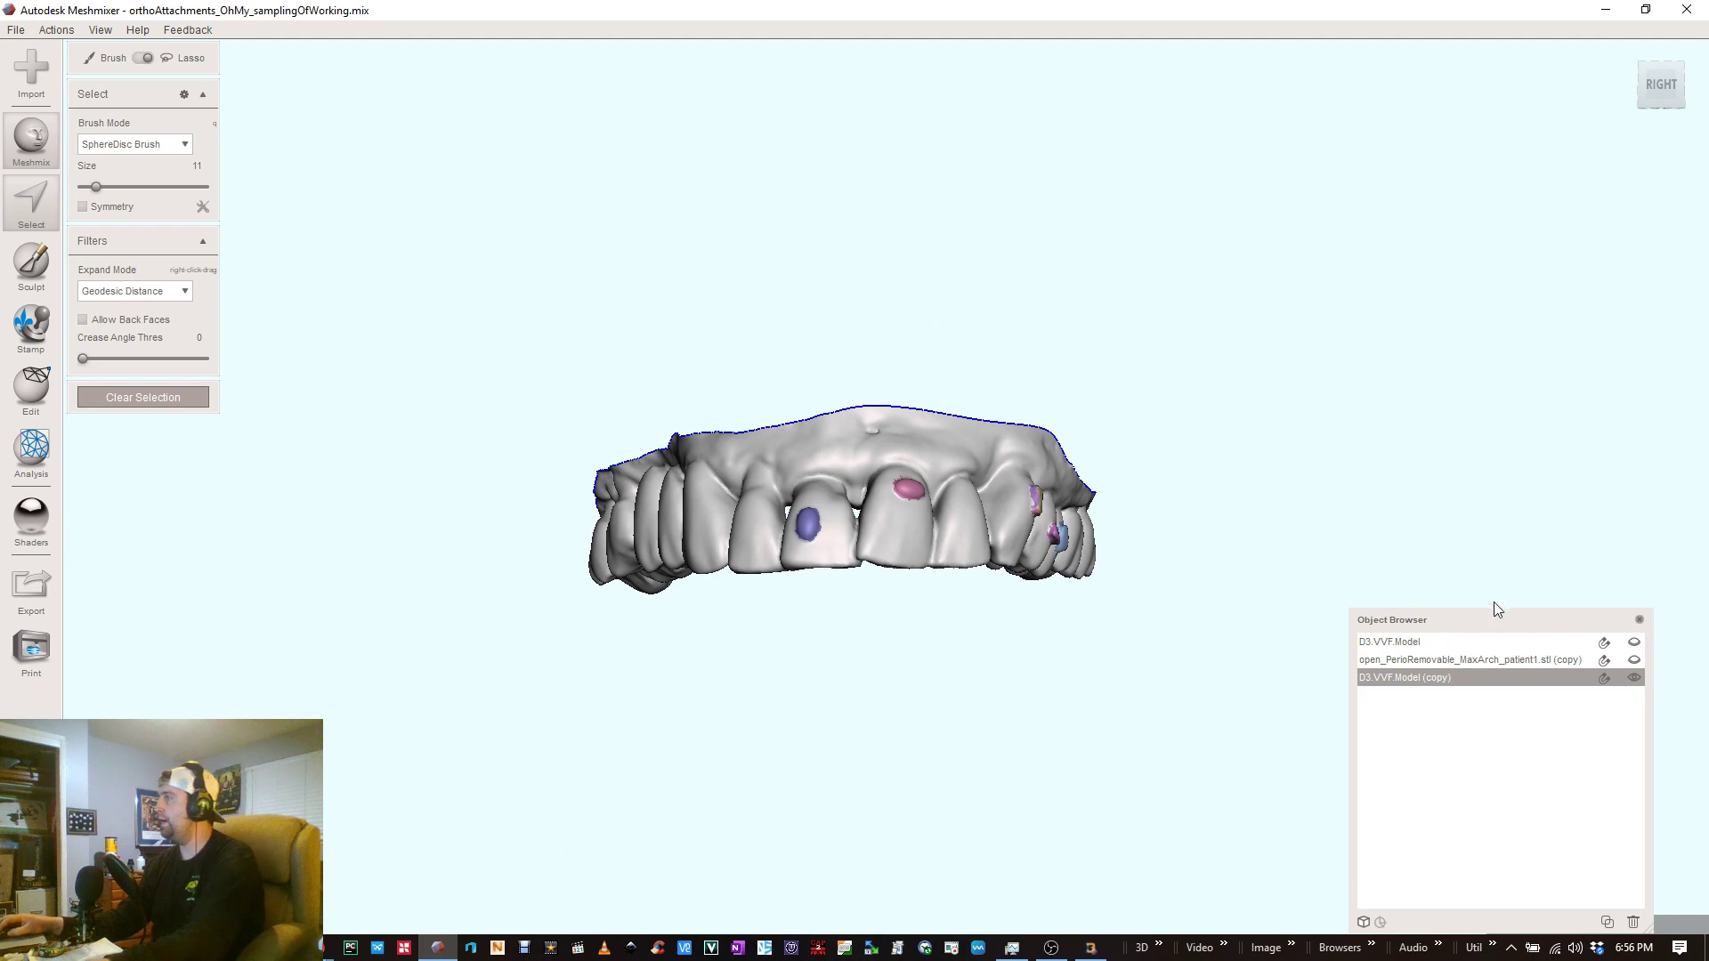
# - Switch to D3Mesh, set the appliance thickness to 0.7 mm, and enable strict minimal thickness
pyautogui.moveTo(1104, 534); pyautogui.dragTo(1101, 485, button='right')
pyautogui.click(1100, 946)
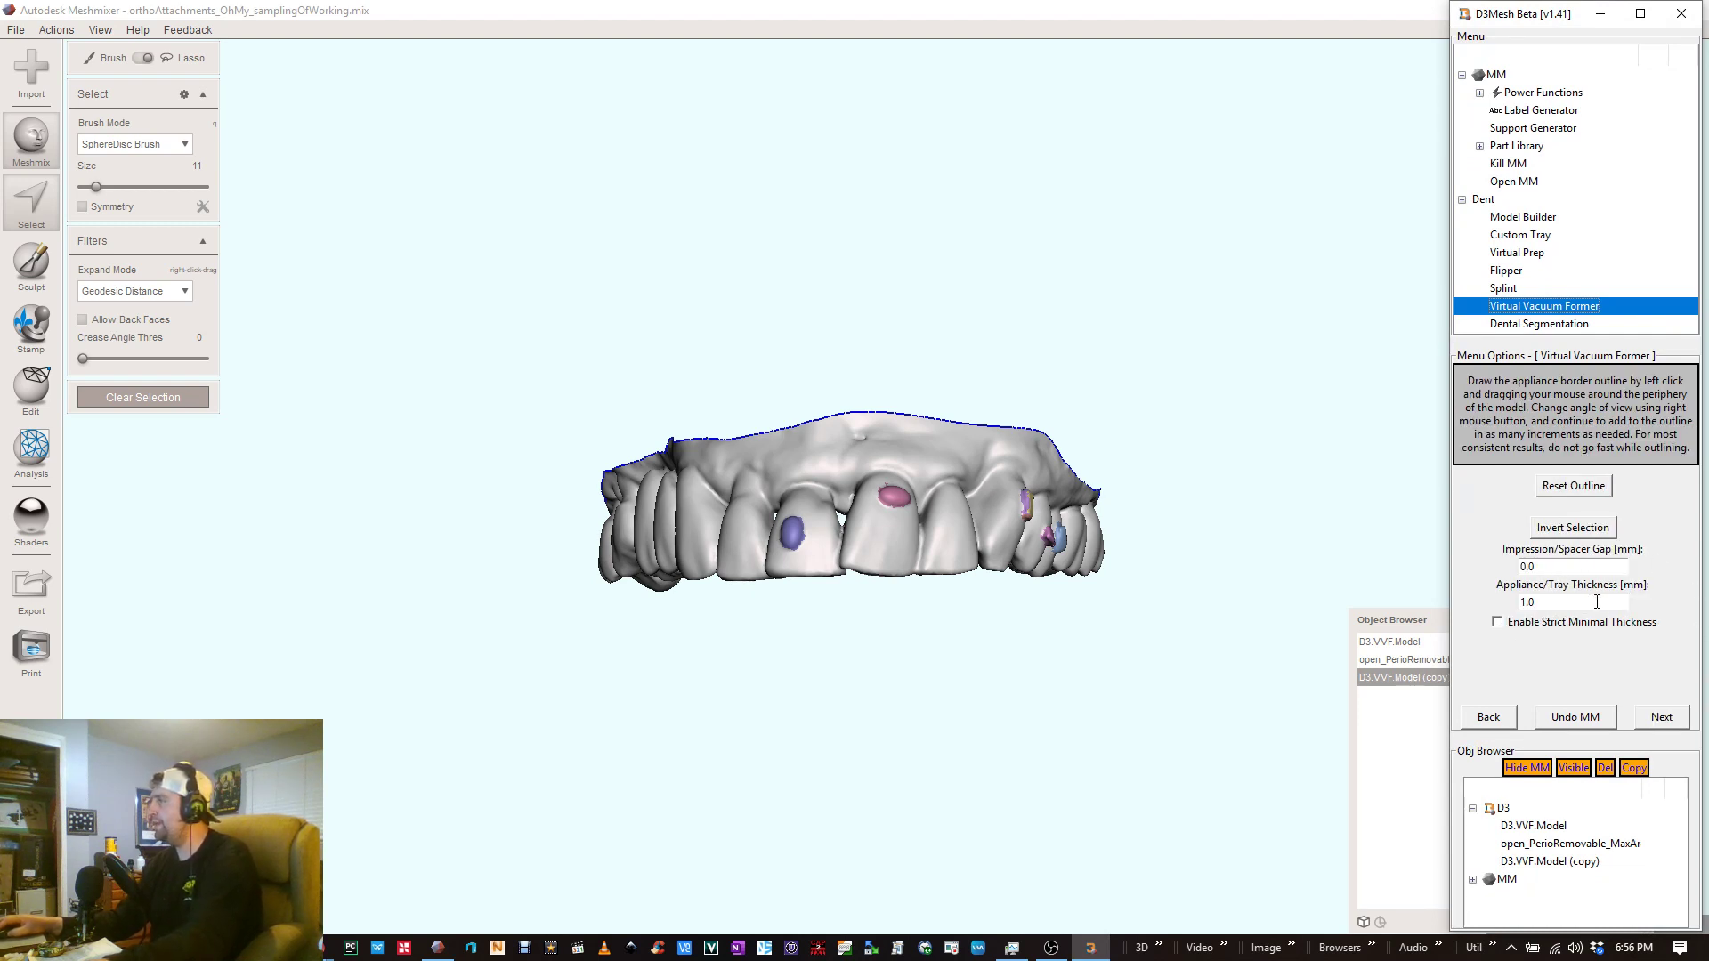
pyautogui.moveTo(1542, 603); pyautogui.dragTo(1476, 604)
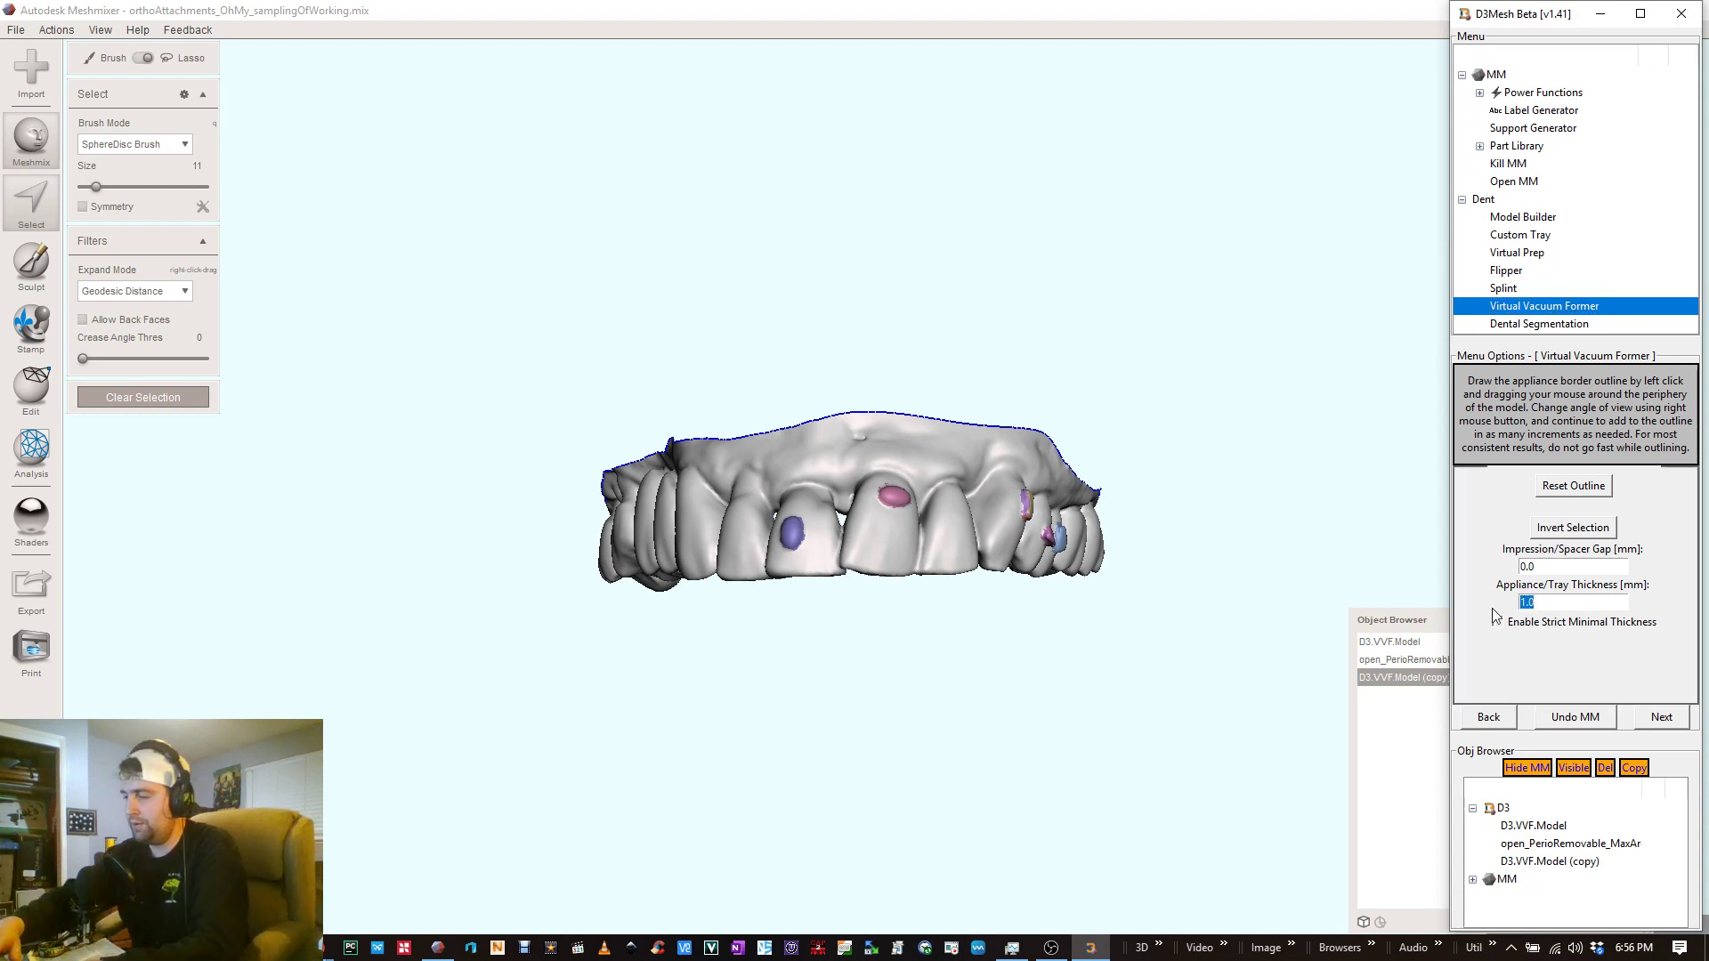
pyautogui.write('0.6')
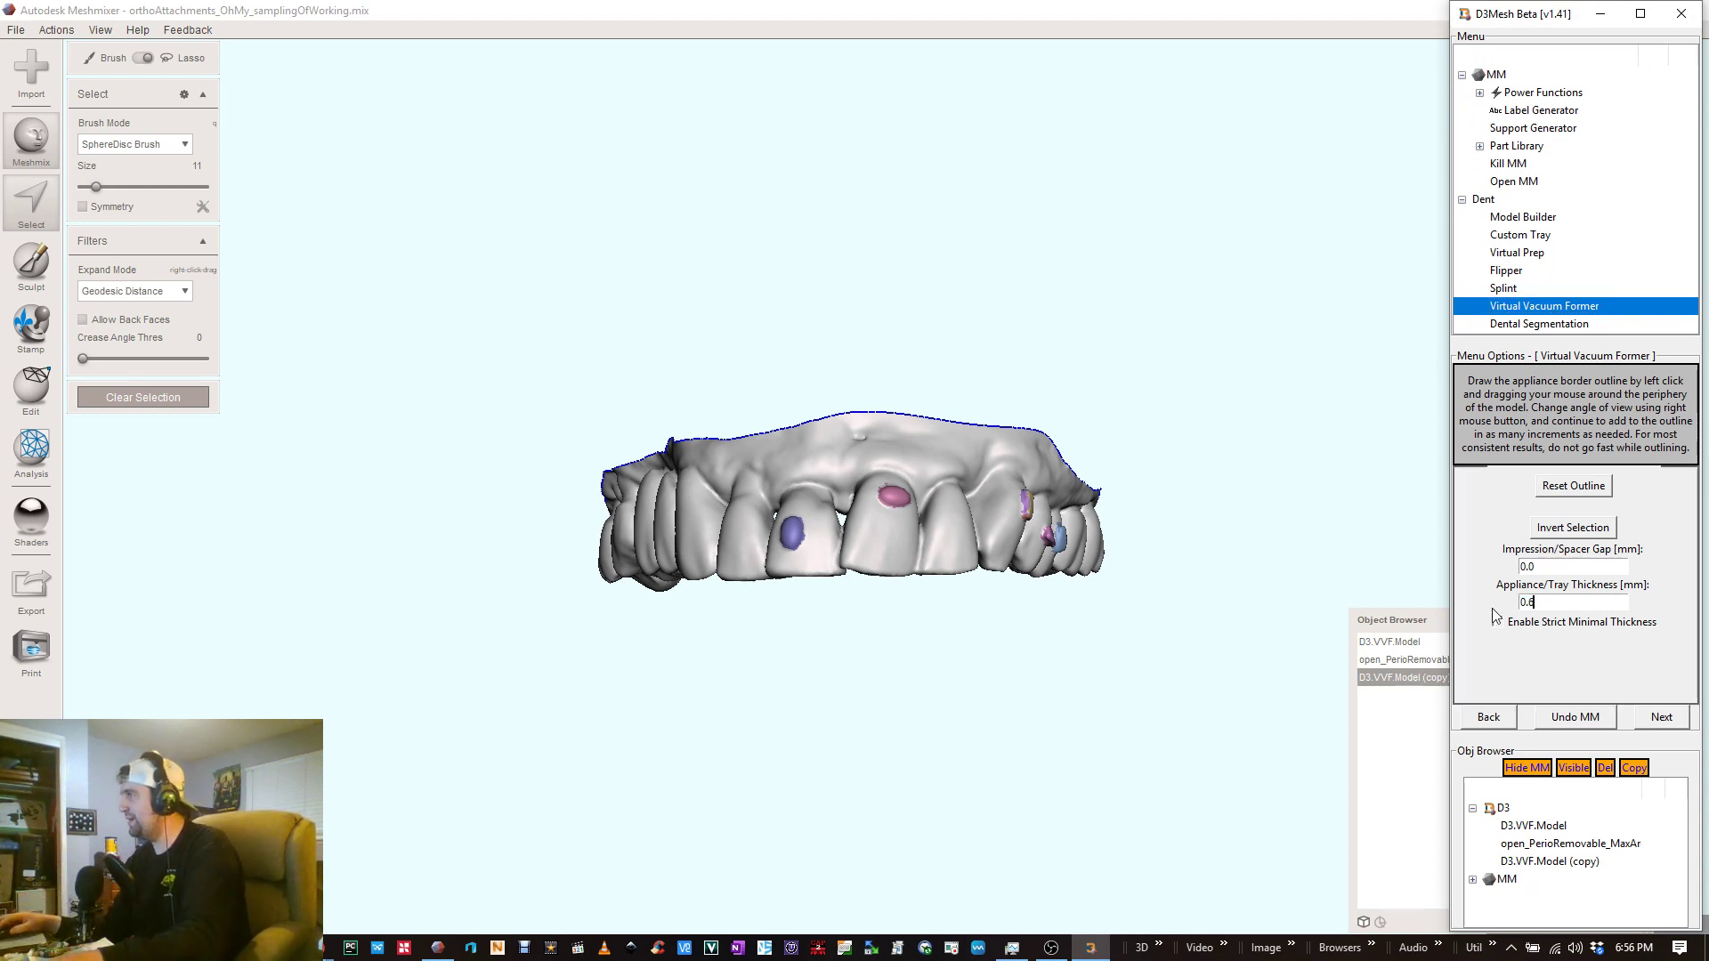
pyautogui.write('.7')
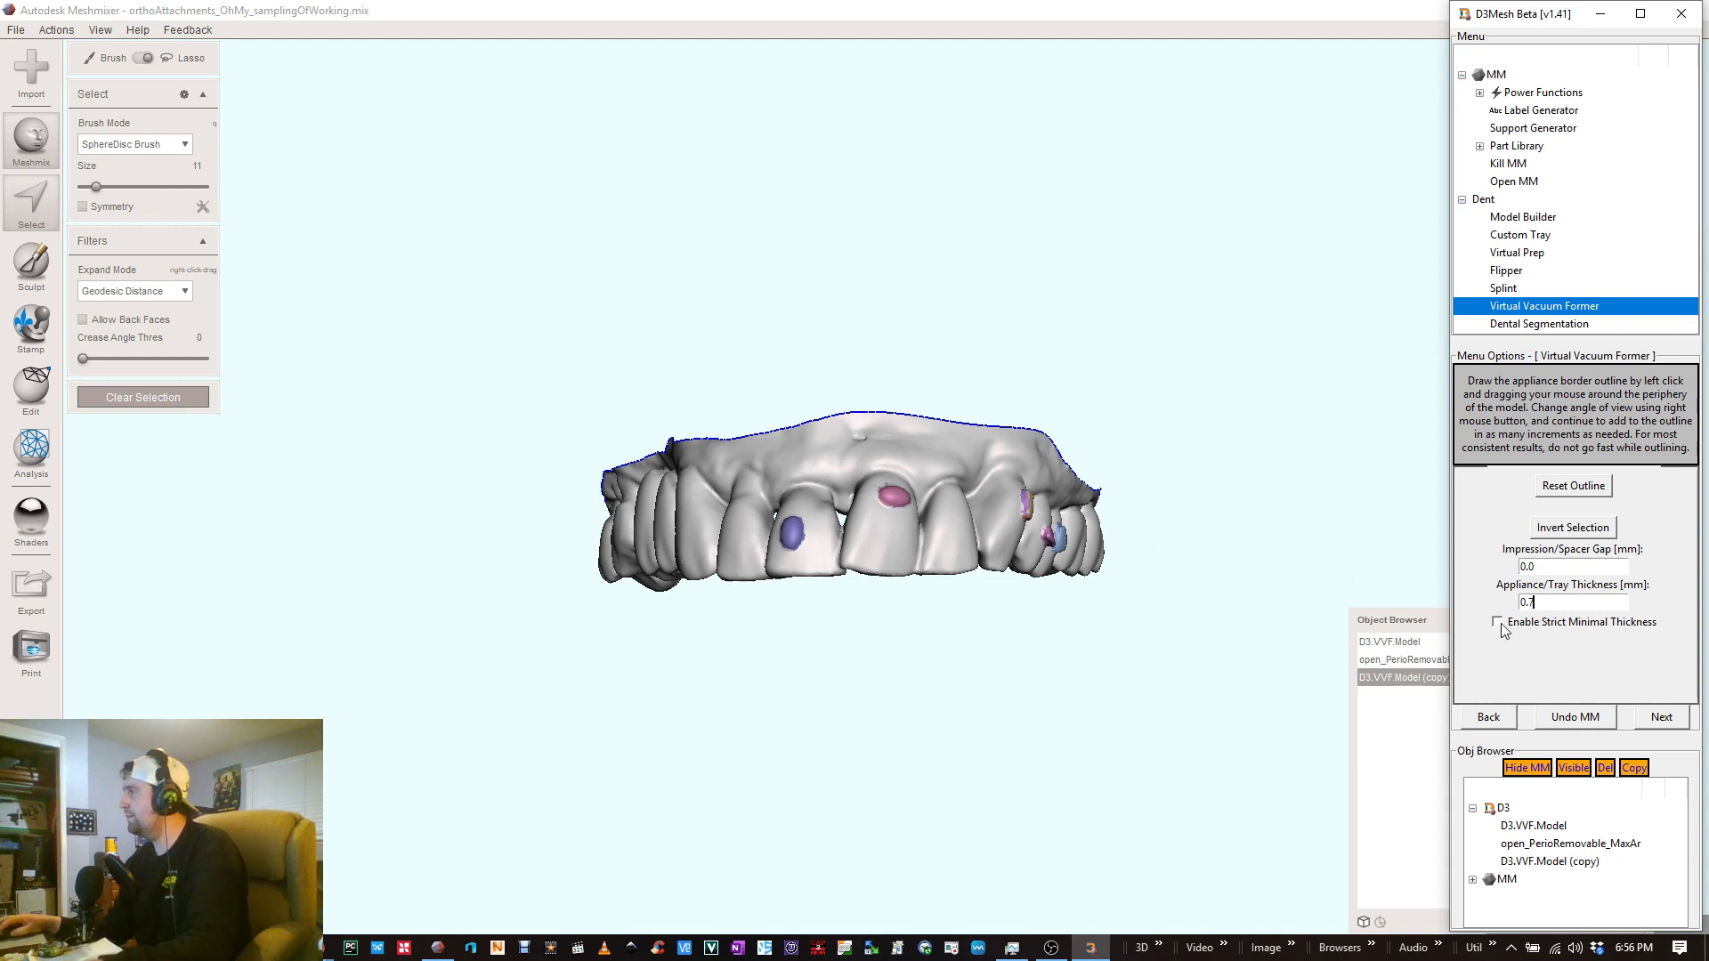
# - Start the appliance border outline behind the last molar, tracing the outer gumline of both molars on the side without attachments
pyautogui.moveTo(795, 589); pyautogui.dragTo(644, 592, button='right')
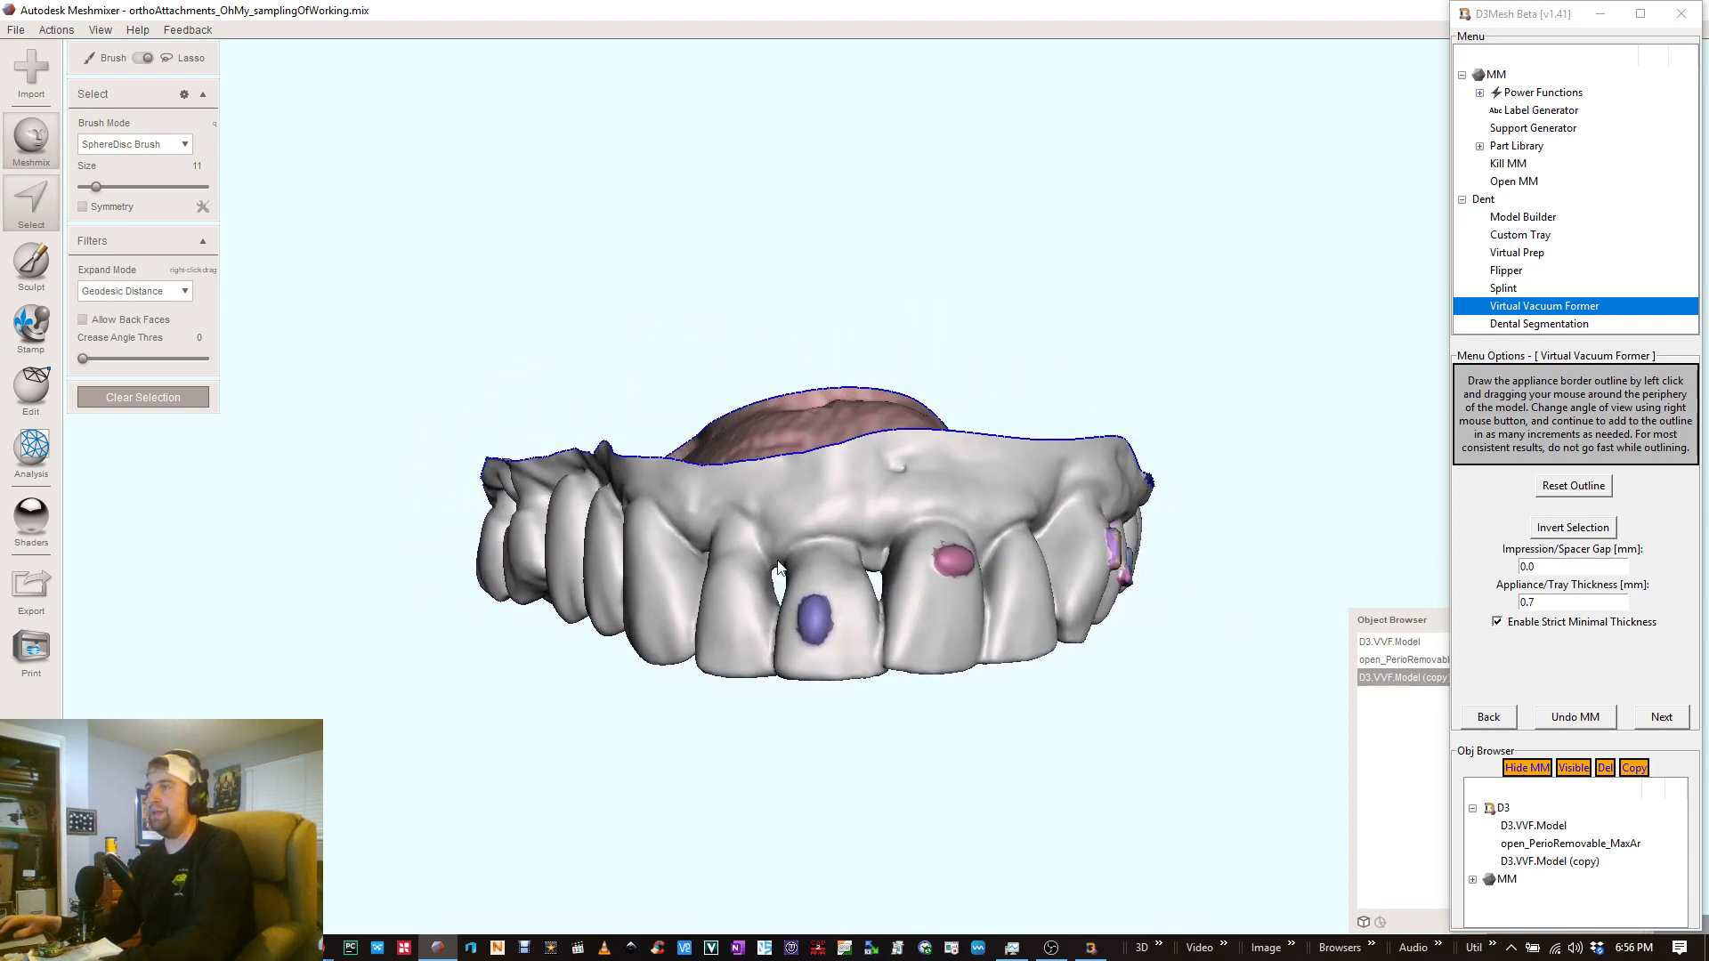
pyautogui.moveTo(779, 567); pyautogui.dragTo(741, 527, button='right')
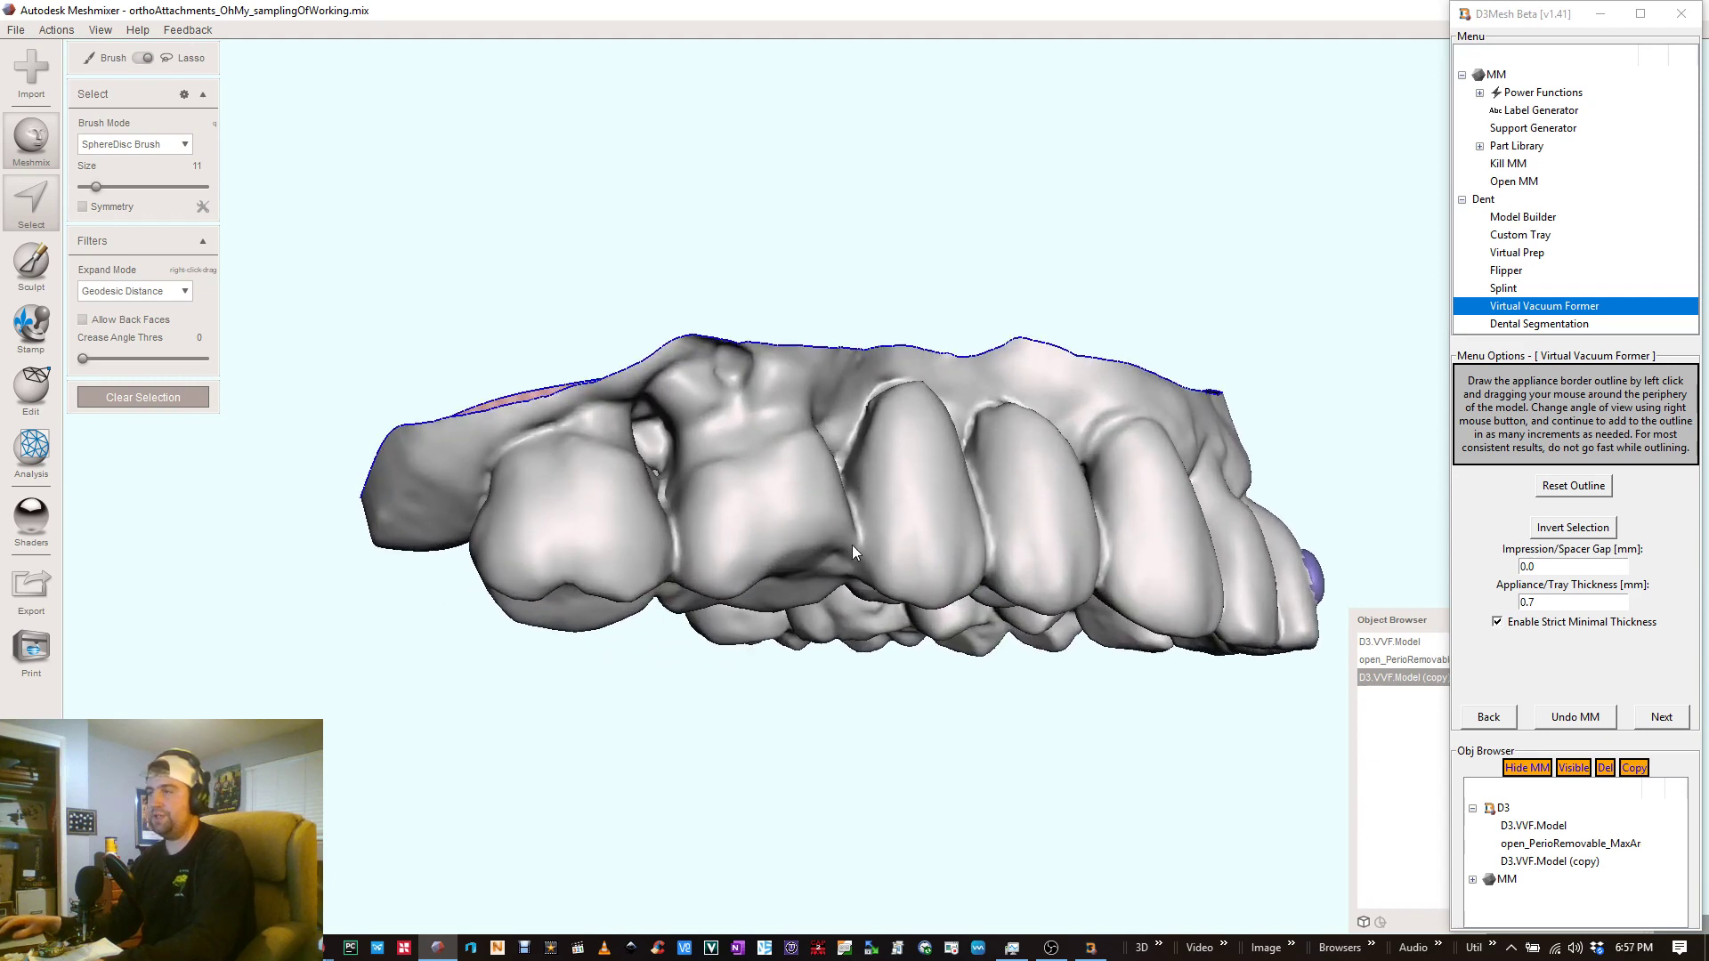
pyautogui.moveTo(771, 466); pyautogui.dragTo(639, 478, button='right')
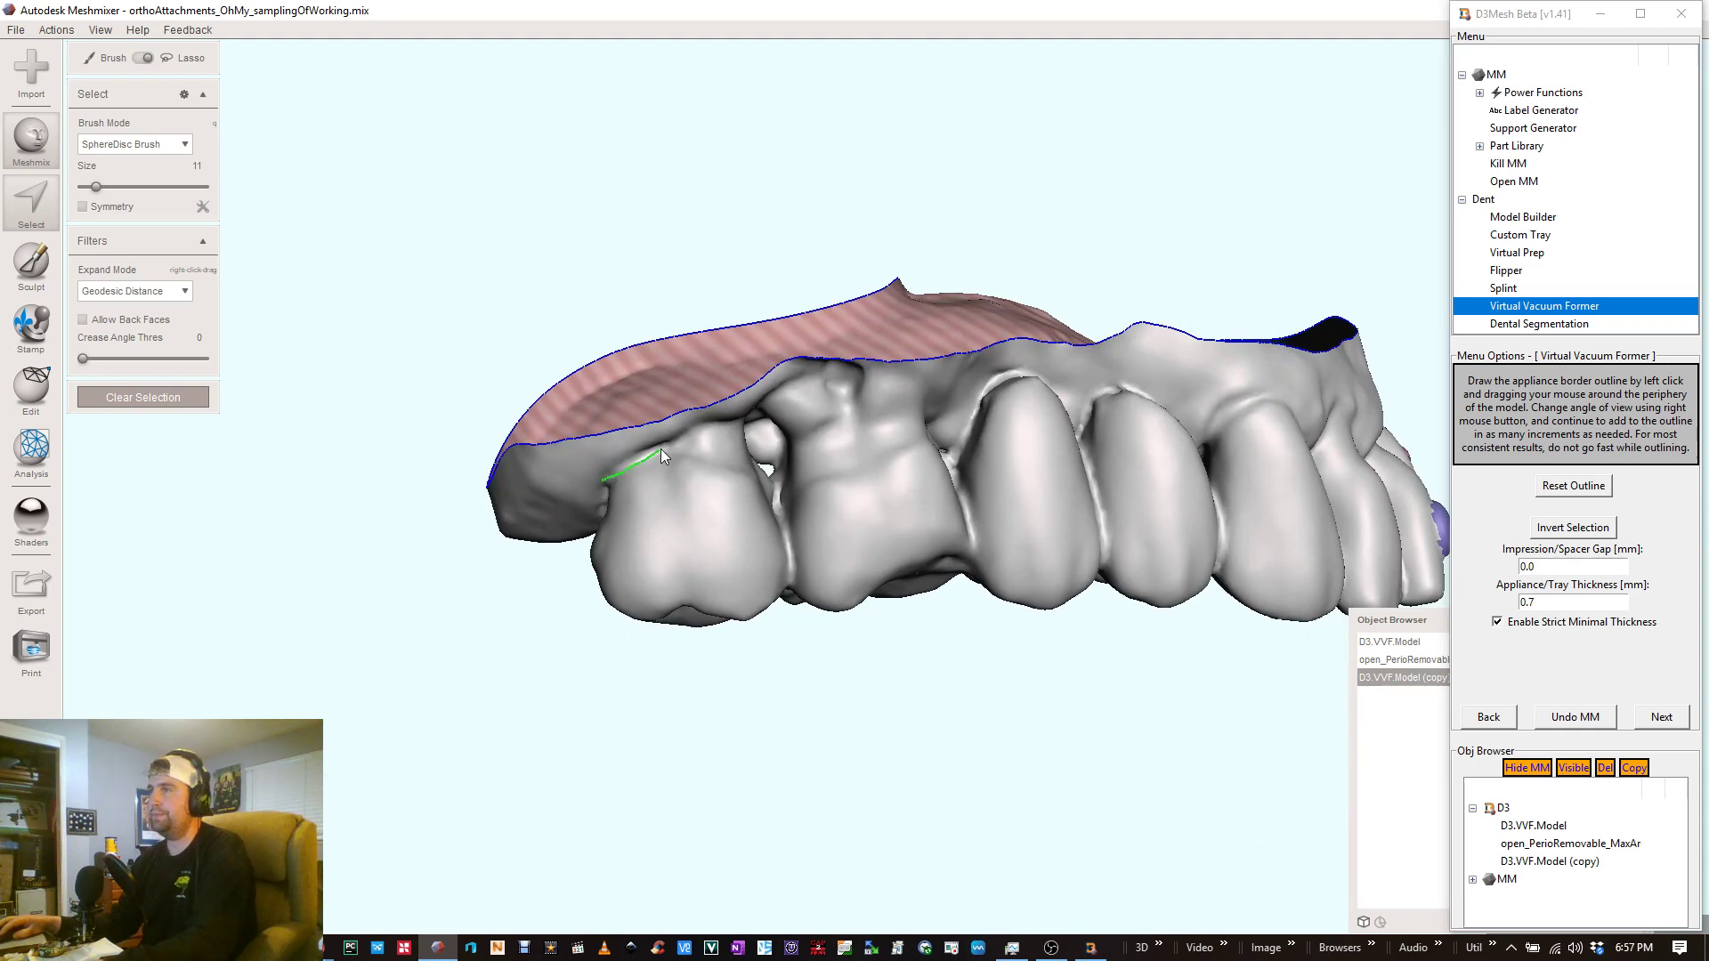
pyautogui.moveTo(679, 394); pyautogui.dragTo(774, 459, button='right')
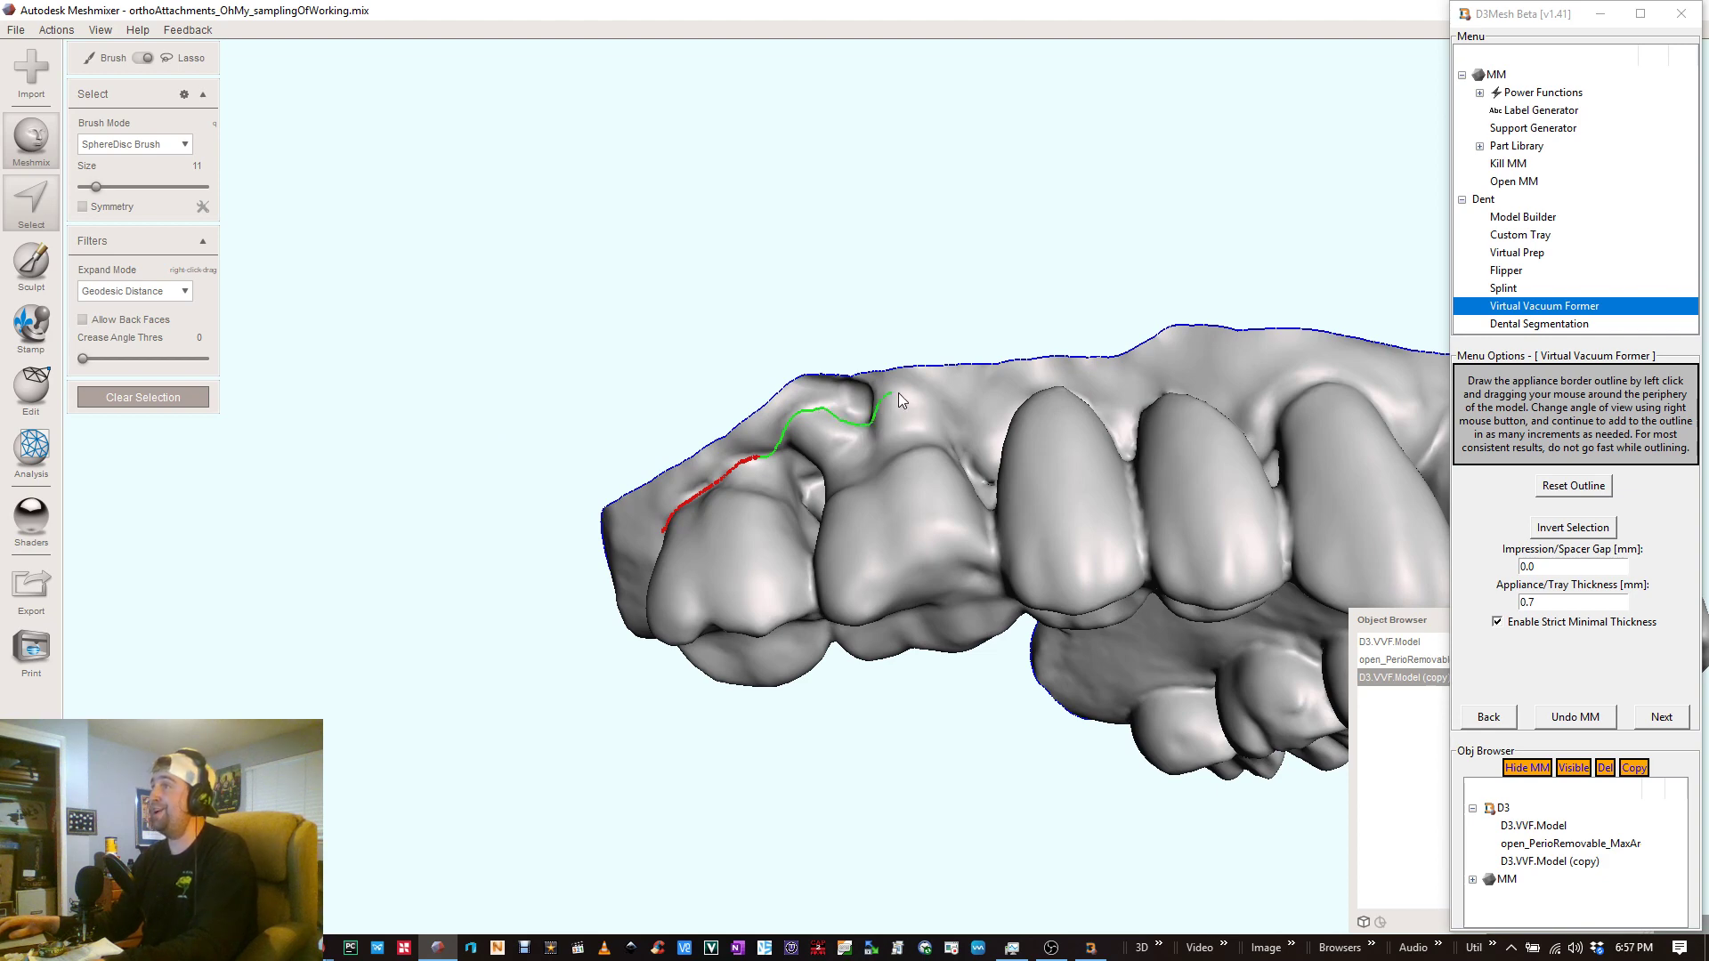
pyautogui.moveTo(983, 440); pyautogui.dragTo(1005, 436)
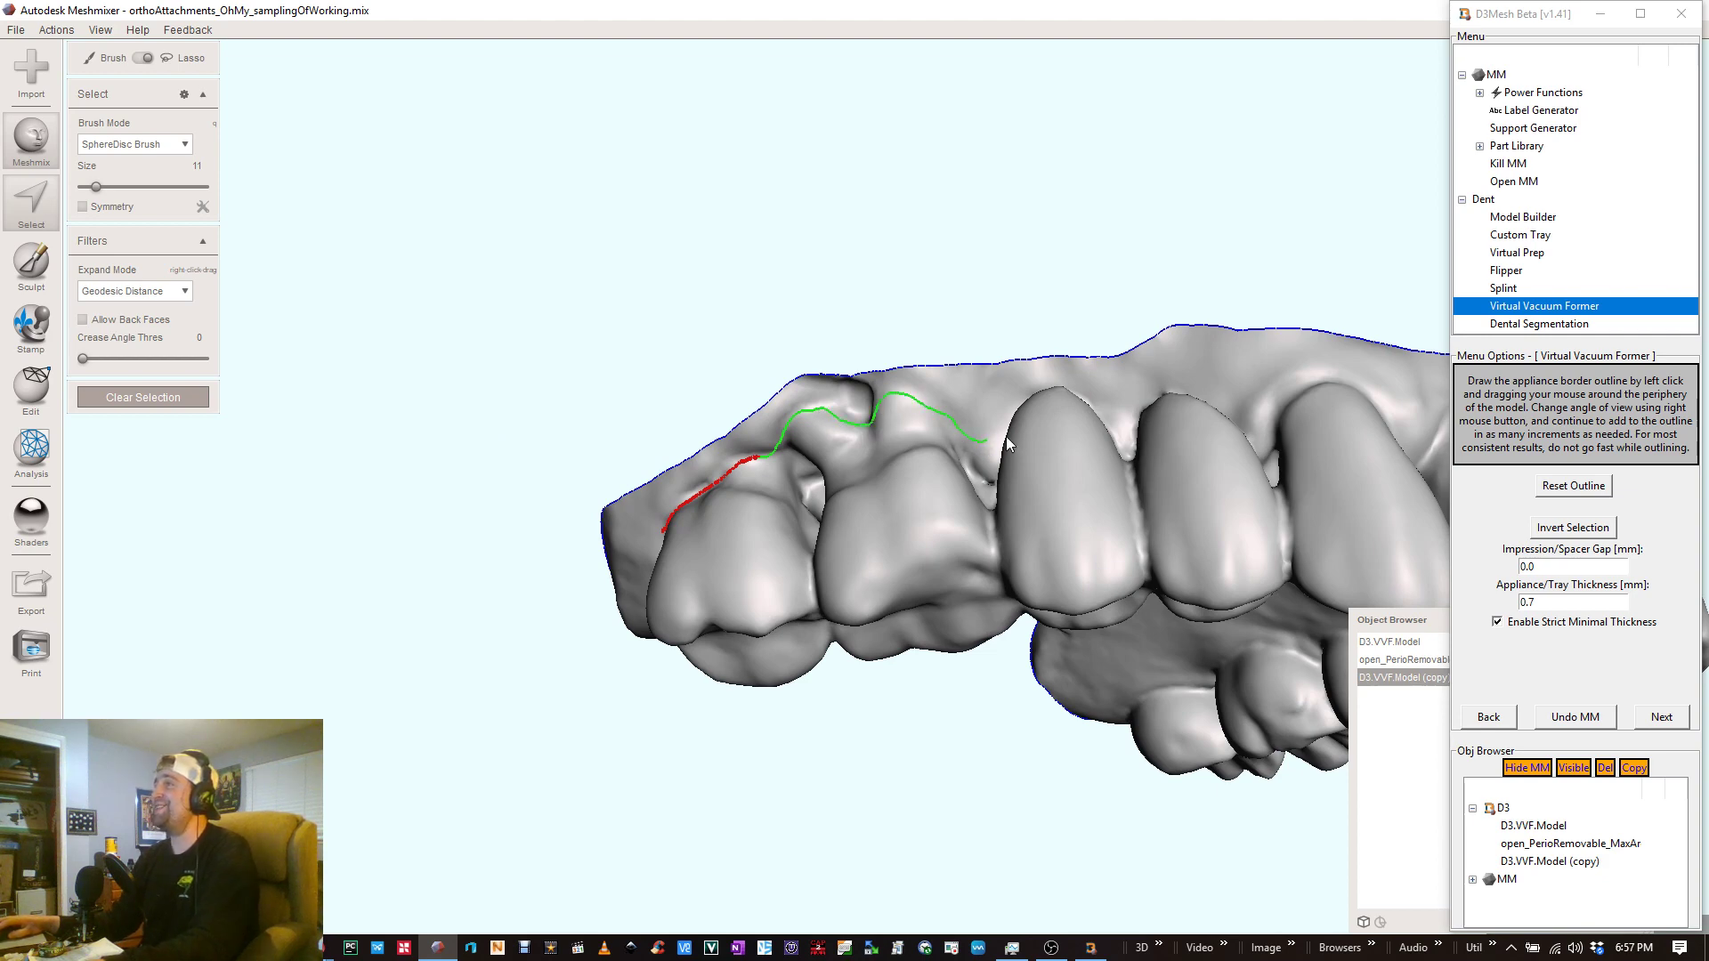
# - Continue the appliance border outline along the outer gumline of the premolars and canine on the side without attachments
pyautogui.moveTo(1006, 436)
pyautogui.mouseDown(button='right')
pyautogui.moveTo(1066, 537)
pyautogui.moveTo(969, 403)
pyautogui.mouseUp(button='right')
pyautogui.moveTo(944, 404); pyautogui.dragTo(966, 414)
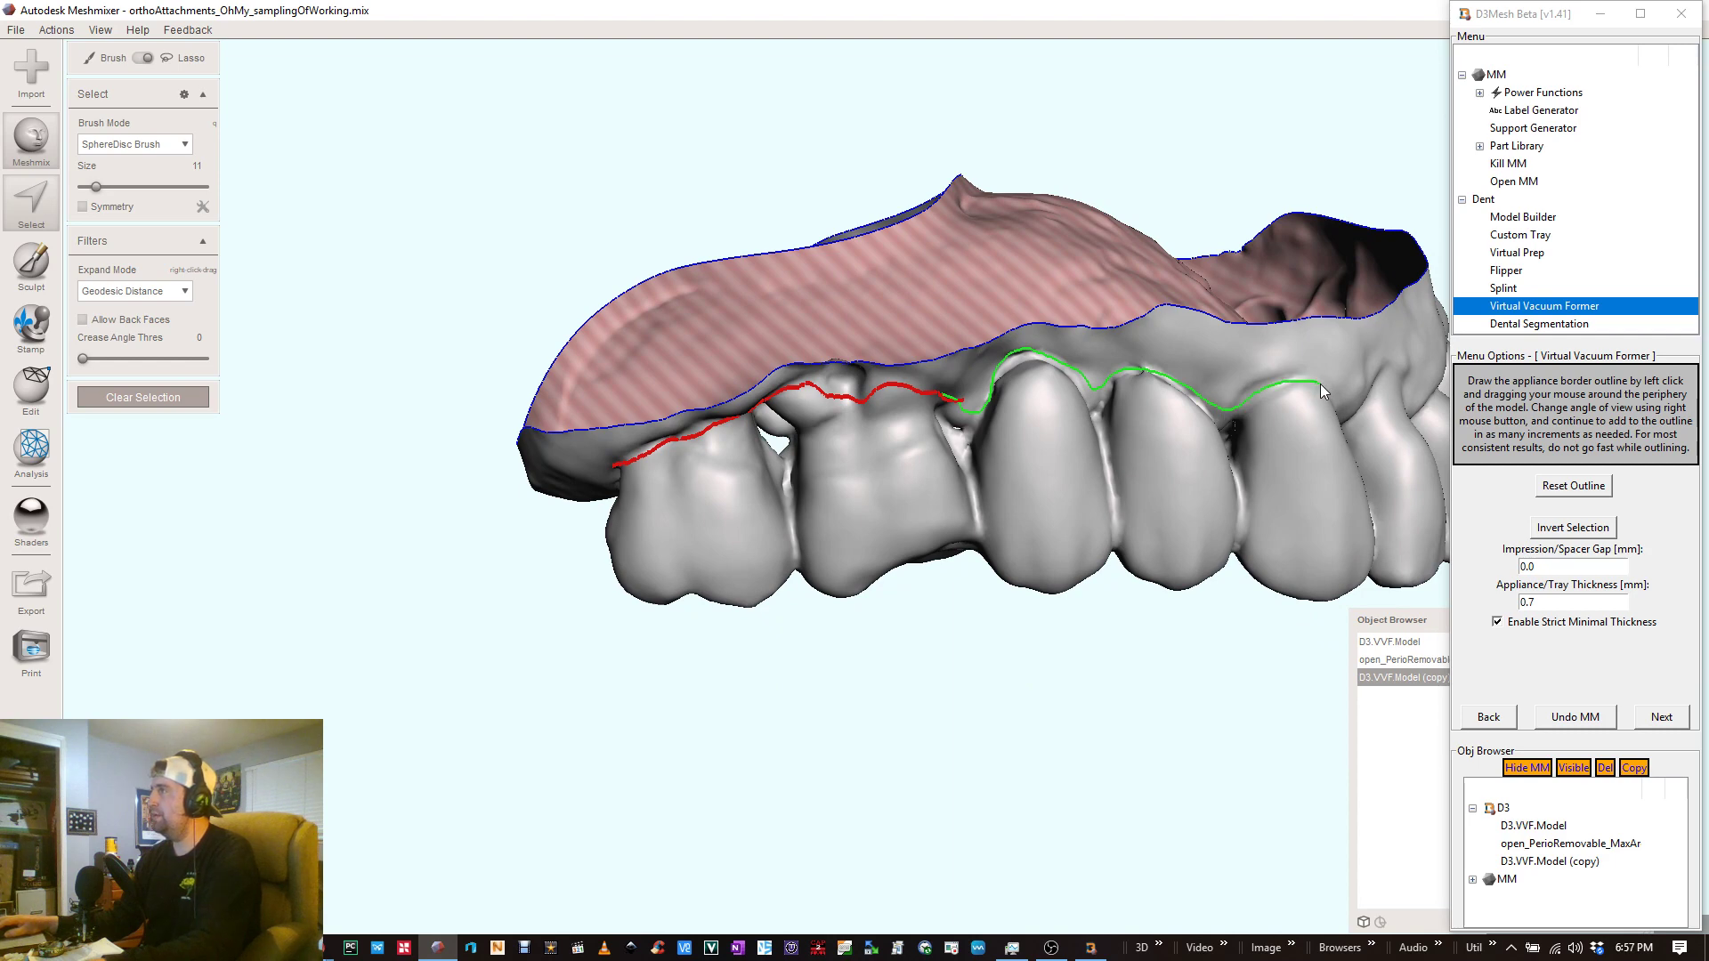
pyautogui.moveTo(1321, 382); pyautogui.dragTo(1326, 387)
# - Extend the outline across the outer gumline of the four incisors, passing above the blue and pink-red front attachments
pyautogui.moveTo(1326, 386)
pyautogui.mouseDown(button='right')
pyautogui.moveTo(1087, 379)
pyautogui.moveTo(1269, 664)
pyautogui.moveTo(1292, 643)
pyautogui.moveTo(1204, 516)
pyautogui.moveTo(1210, 474)
pyautogui.moveTo(1178, 506)
pyautogui.moveTo(805, 440)
pyautogui.moveTo(1024, 408)
pyautogui.mouseUp(button='right')
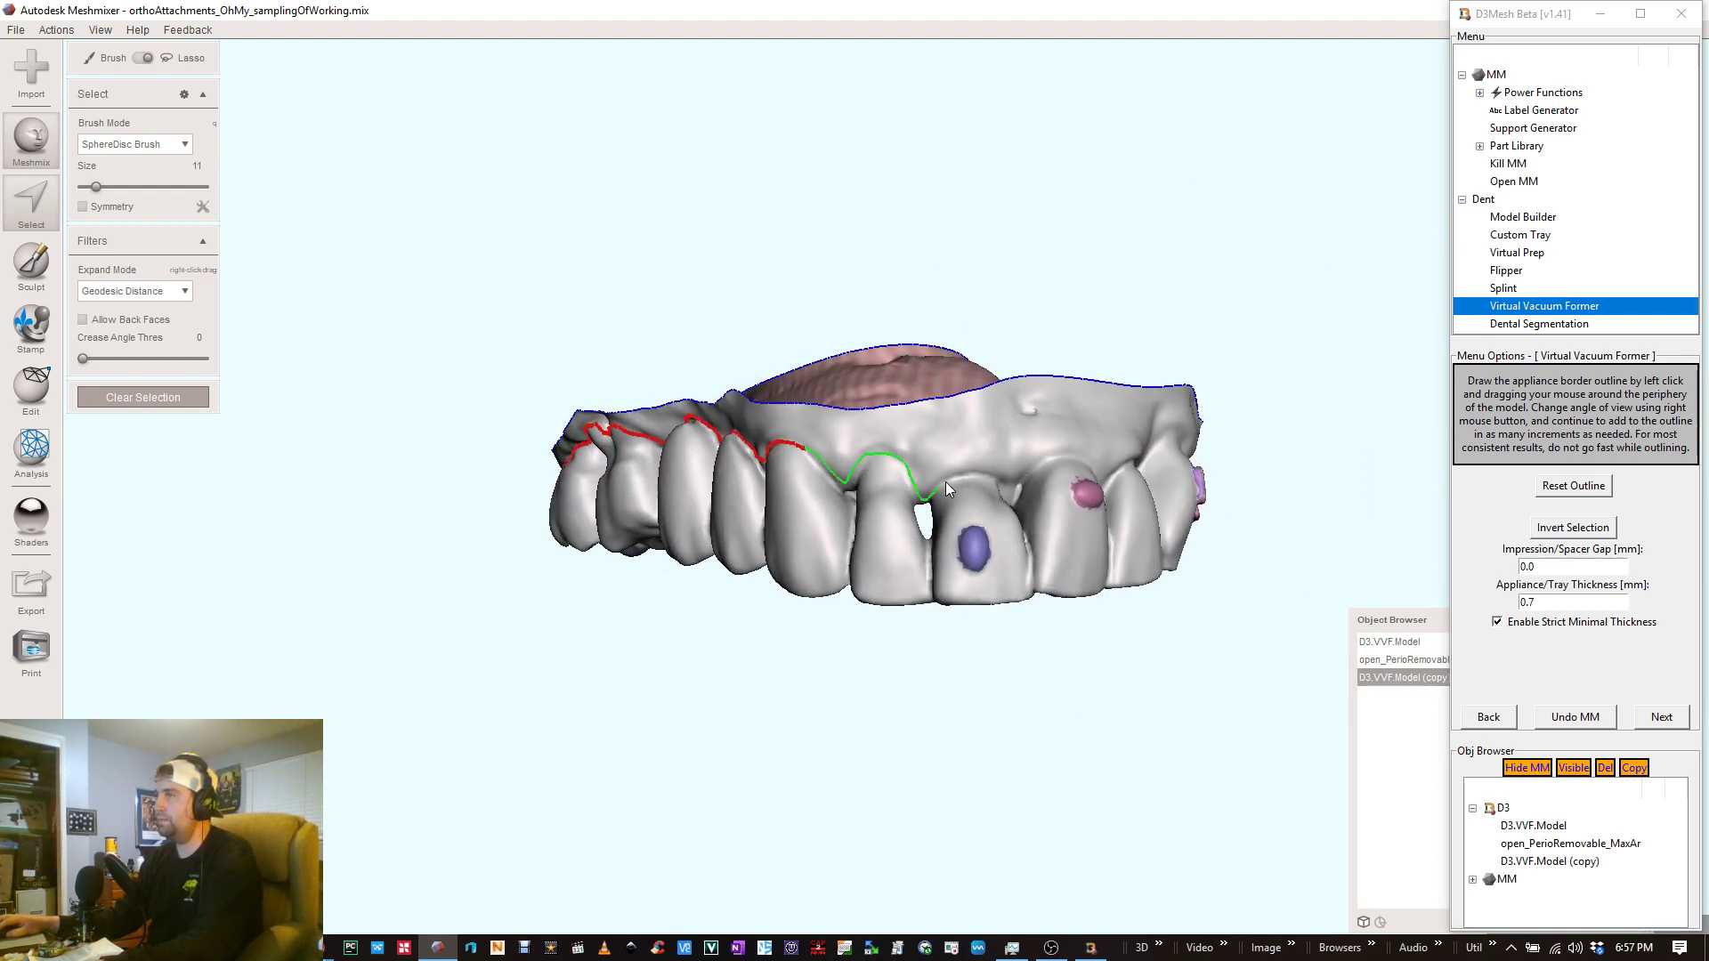
pyautogui.moveTo(1070, 456); pyautogui.dragTo(1068, 455)
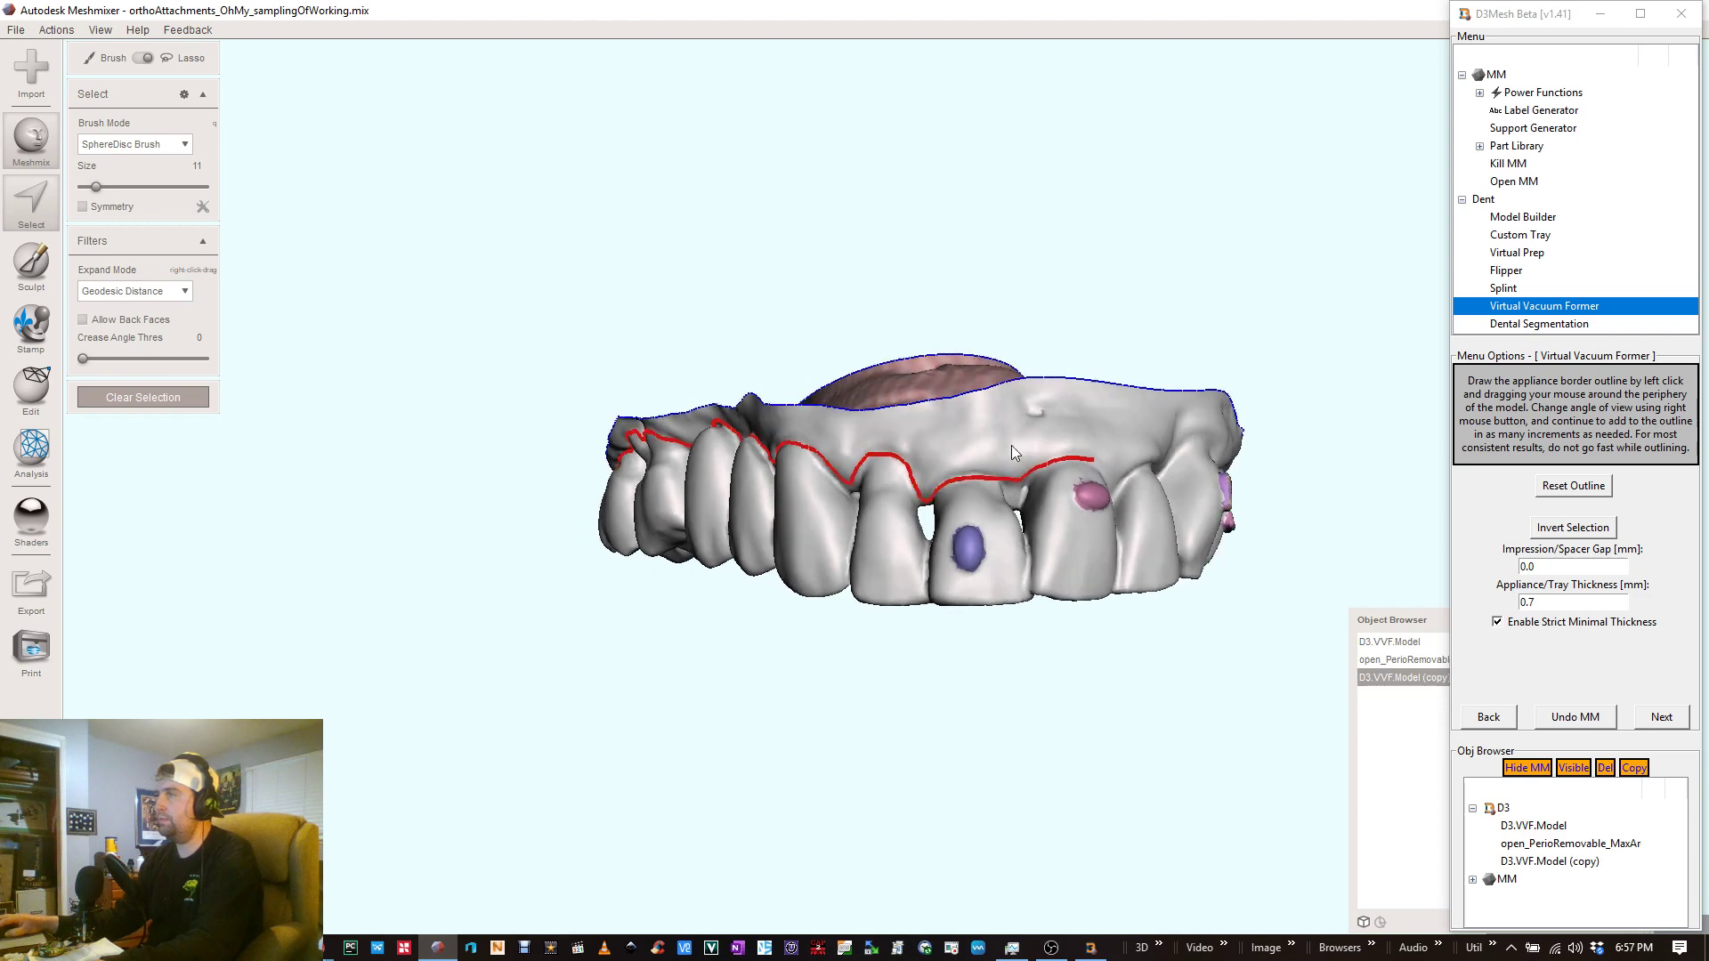
pyautogui.moveTo(1011, 445); pyautogui.dragTo(884, 489, button='right')
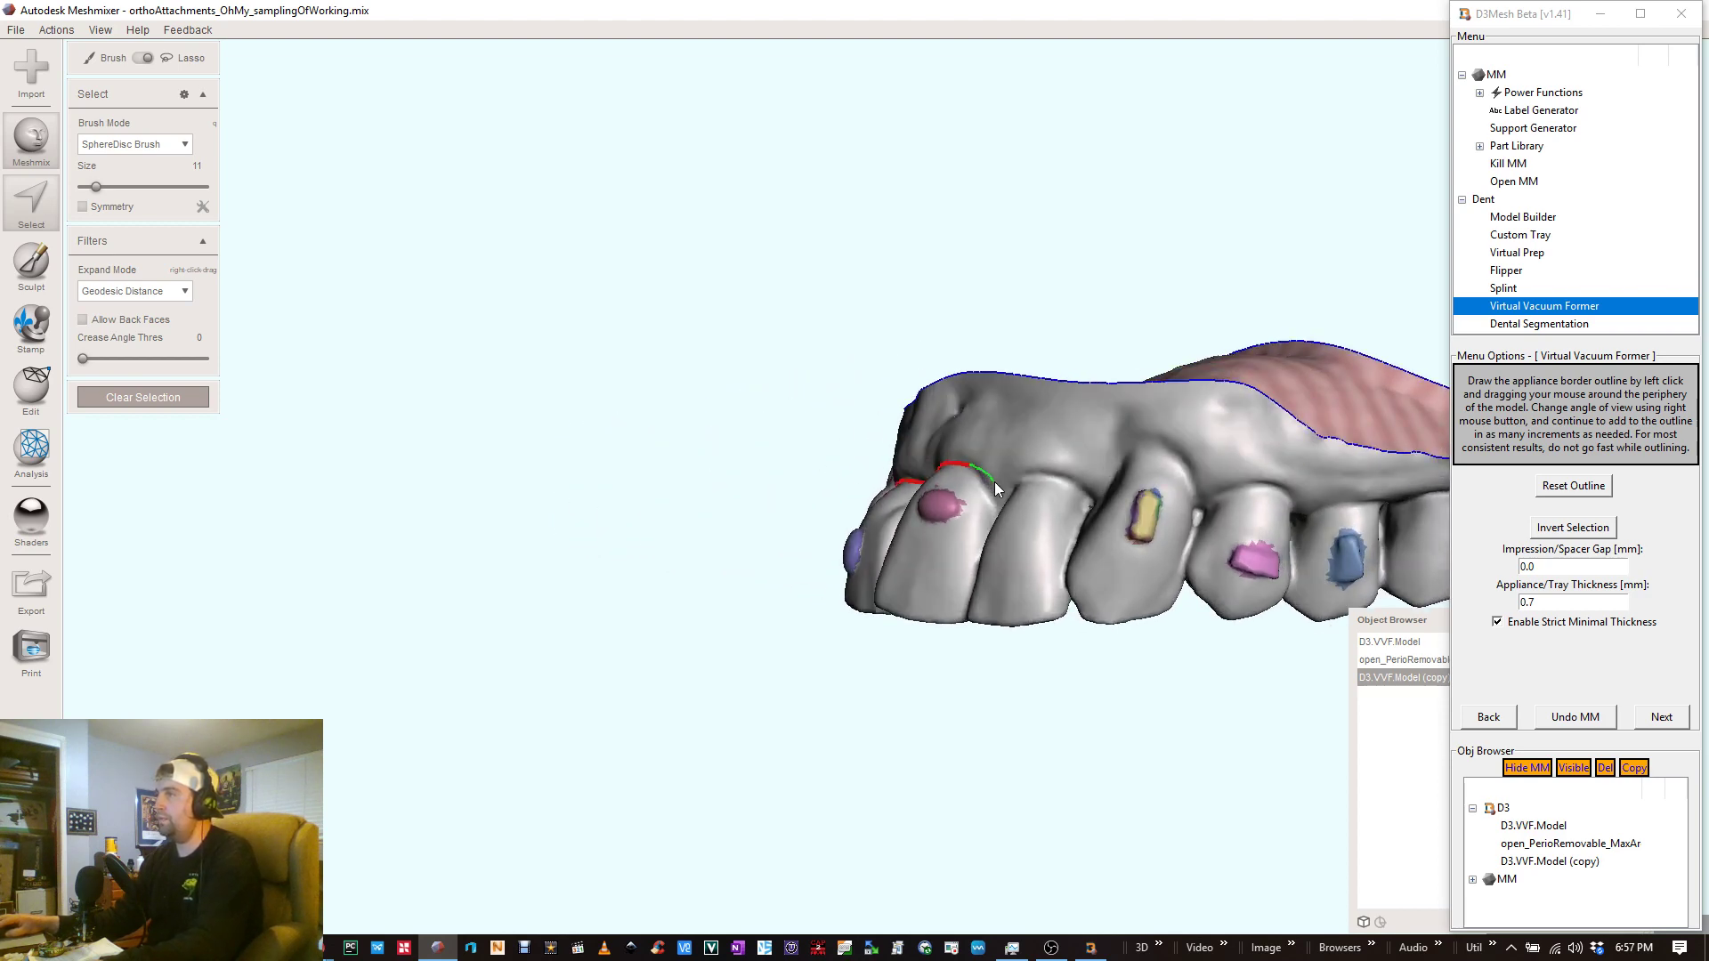
pyautogui.moveTo(1093, 486); pyautogui.dragTo(1113, 491)
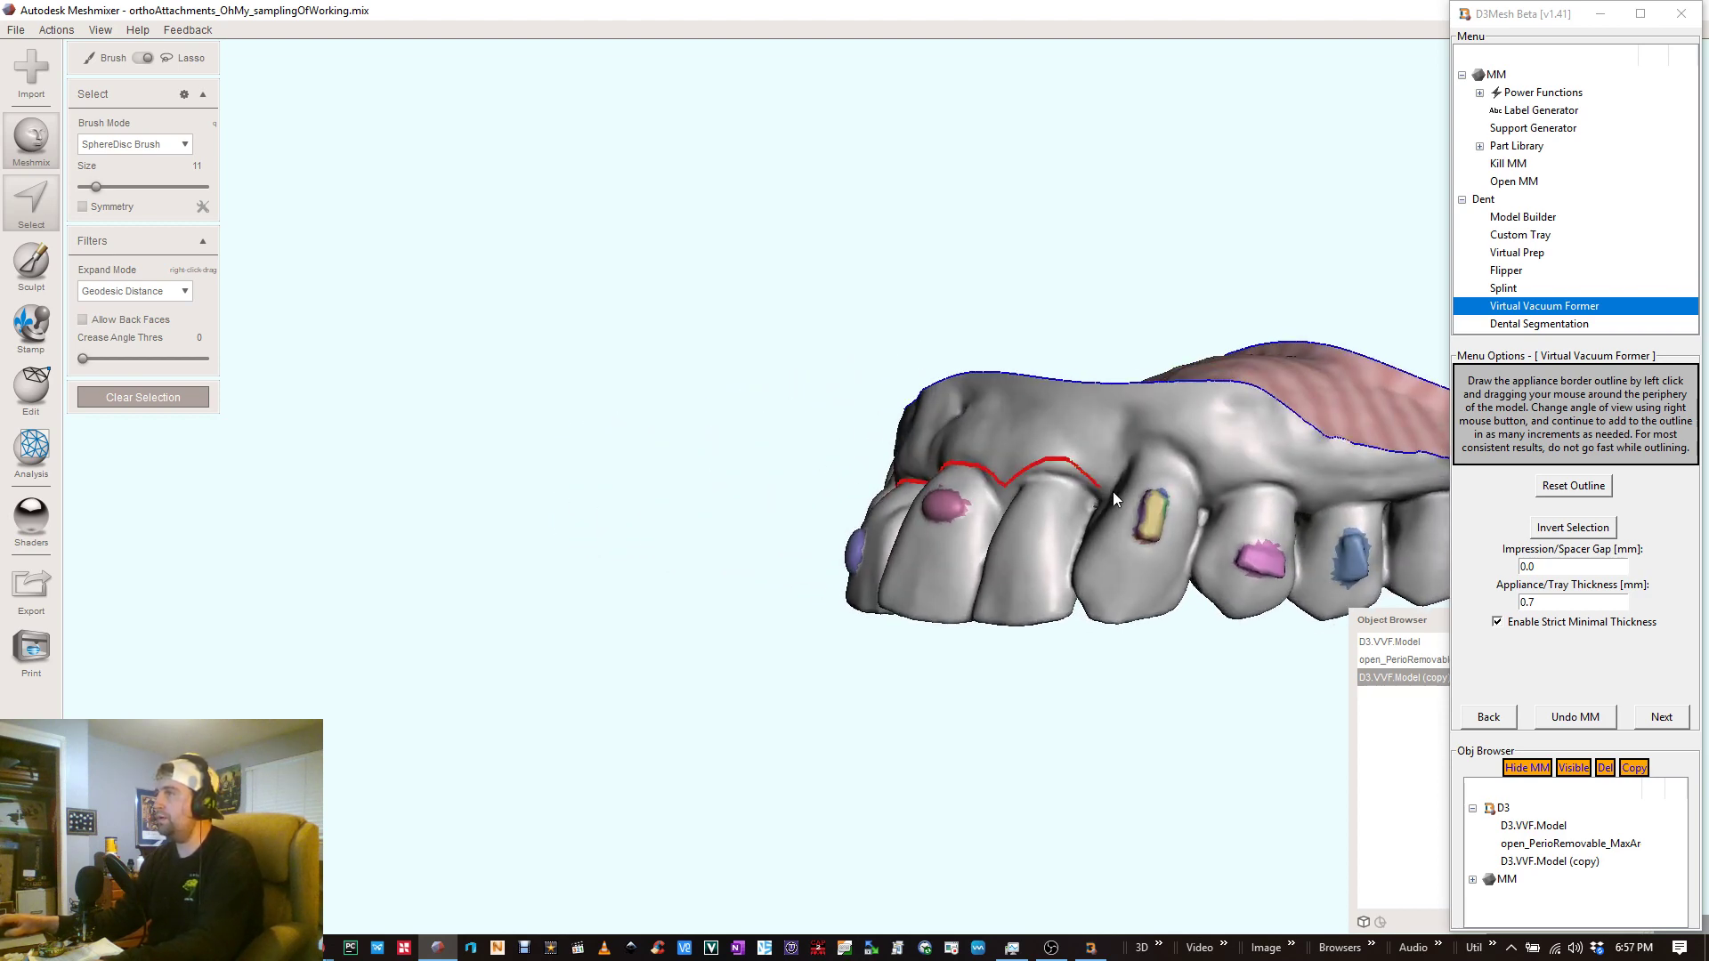
pyautogui.moveTo(1112, 492); pyautogui.dragTo(1038, 489, button='right')
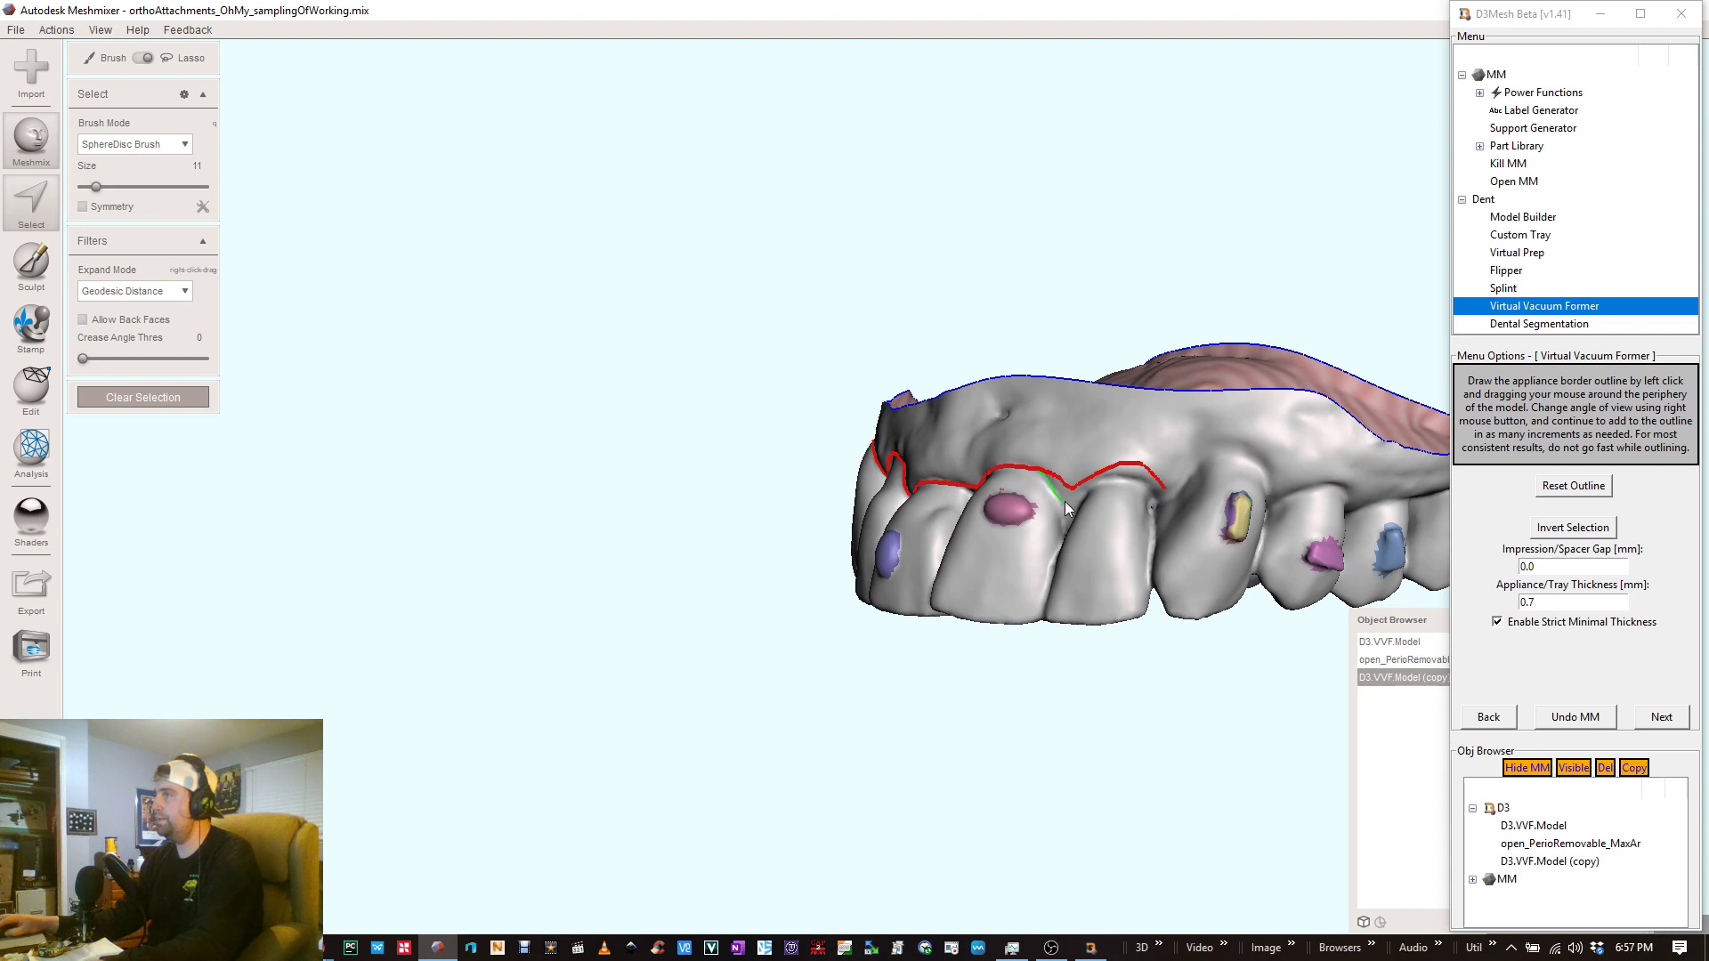
pyautogui.moveTo(1120, 478); pyautogui.dragTo(1151, 487)
# - Trace the outline over the outer gumline of the canine with the yellow attachment, ending above the premolar with the pink attachment
pyautogui.moveTo(1264, 472); pyautogui.dragTo(1263, 472)
pyautogui.moveTo(1263, 472)
pyautogui.mouseDown(button='right')
pyautogui.moveTo(932, 397)
pyautogui.moveTo(1050, 468)
pyautogui.mouseUp(button='right')
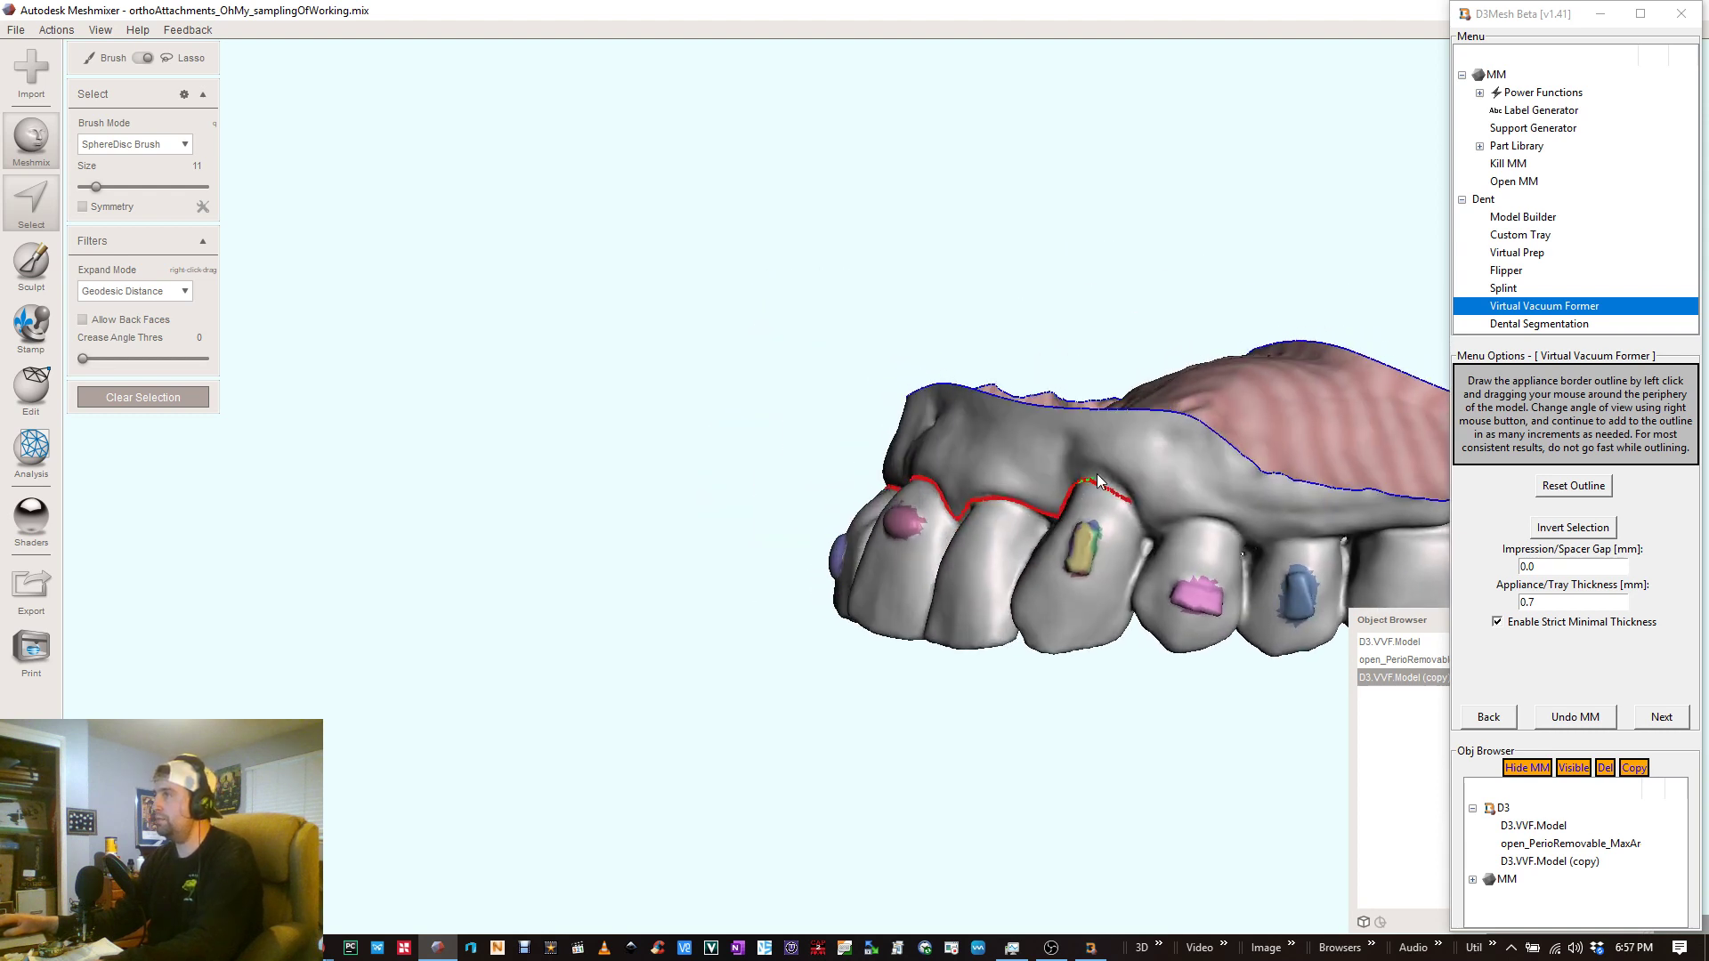
pyautogui.moveTo(1123, 482); pyautogui.dragTo(1127, 486)
pyautogui.moveTo(1127, 486); pyautogui.dragTo(1172, 501, button='right')
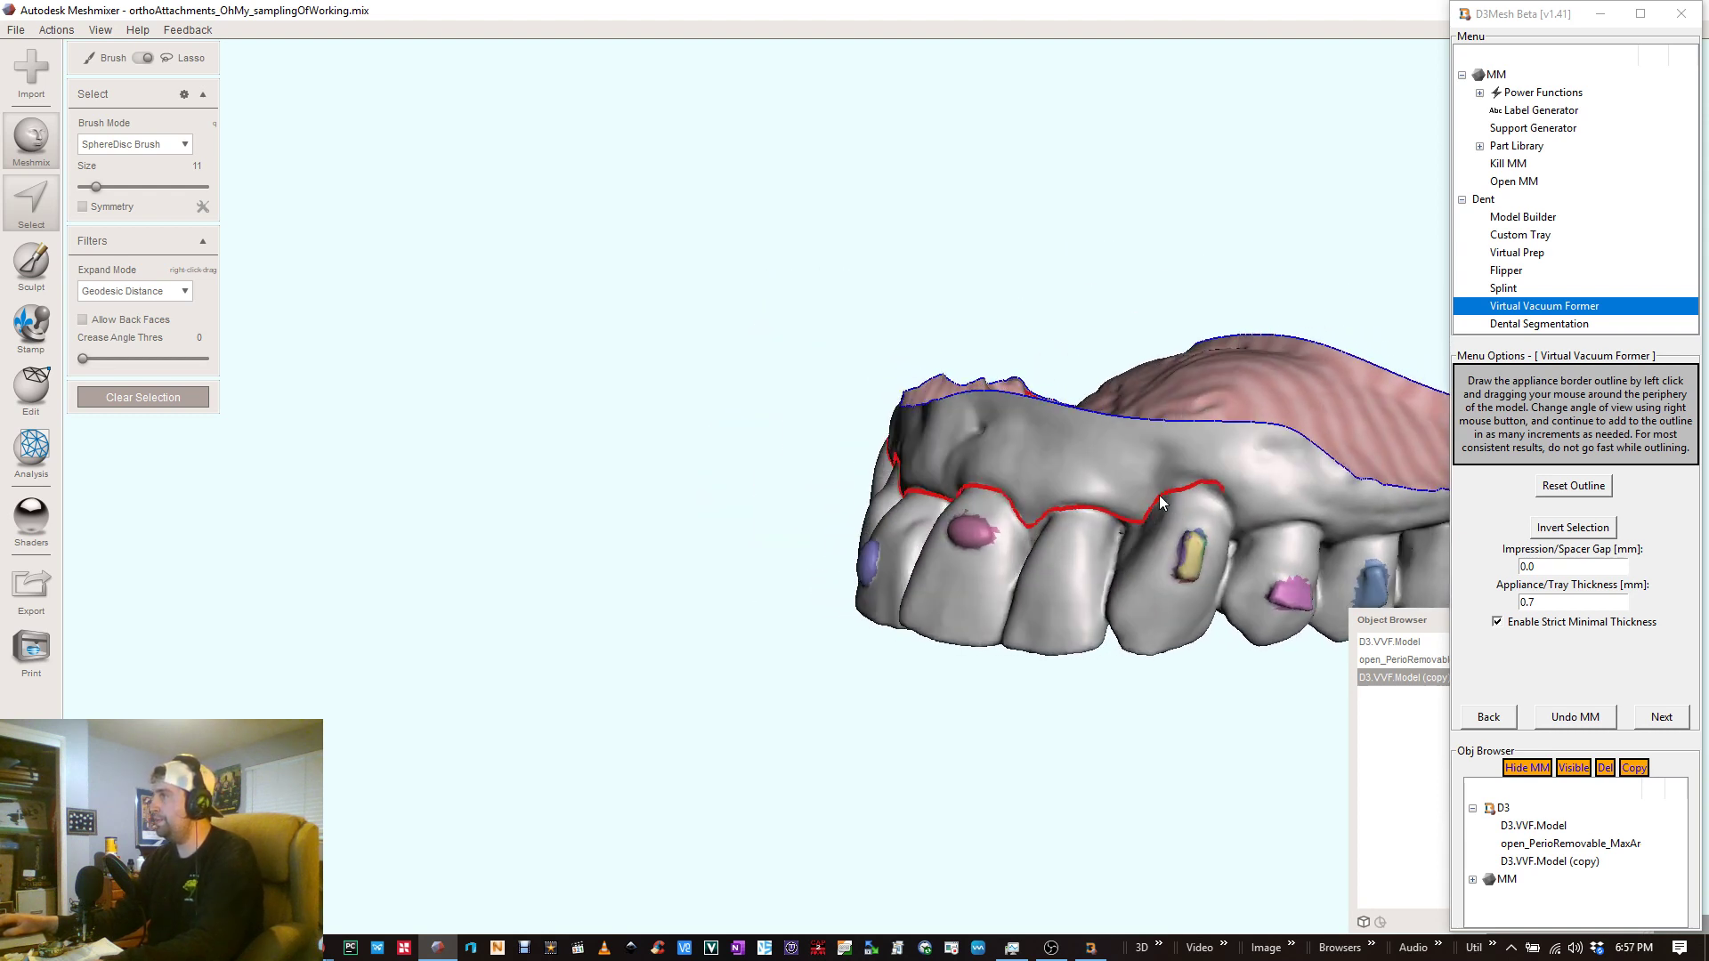
pyautogui.moveTo(1201, 489); pyautogui.dragTo(1310, 522)
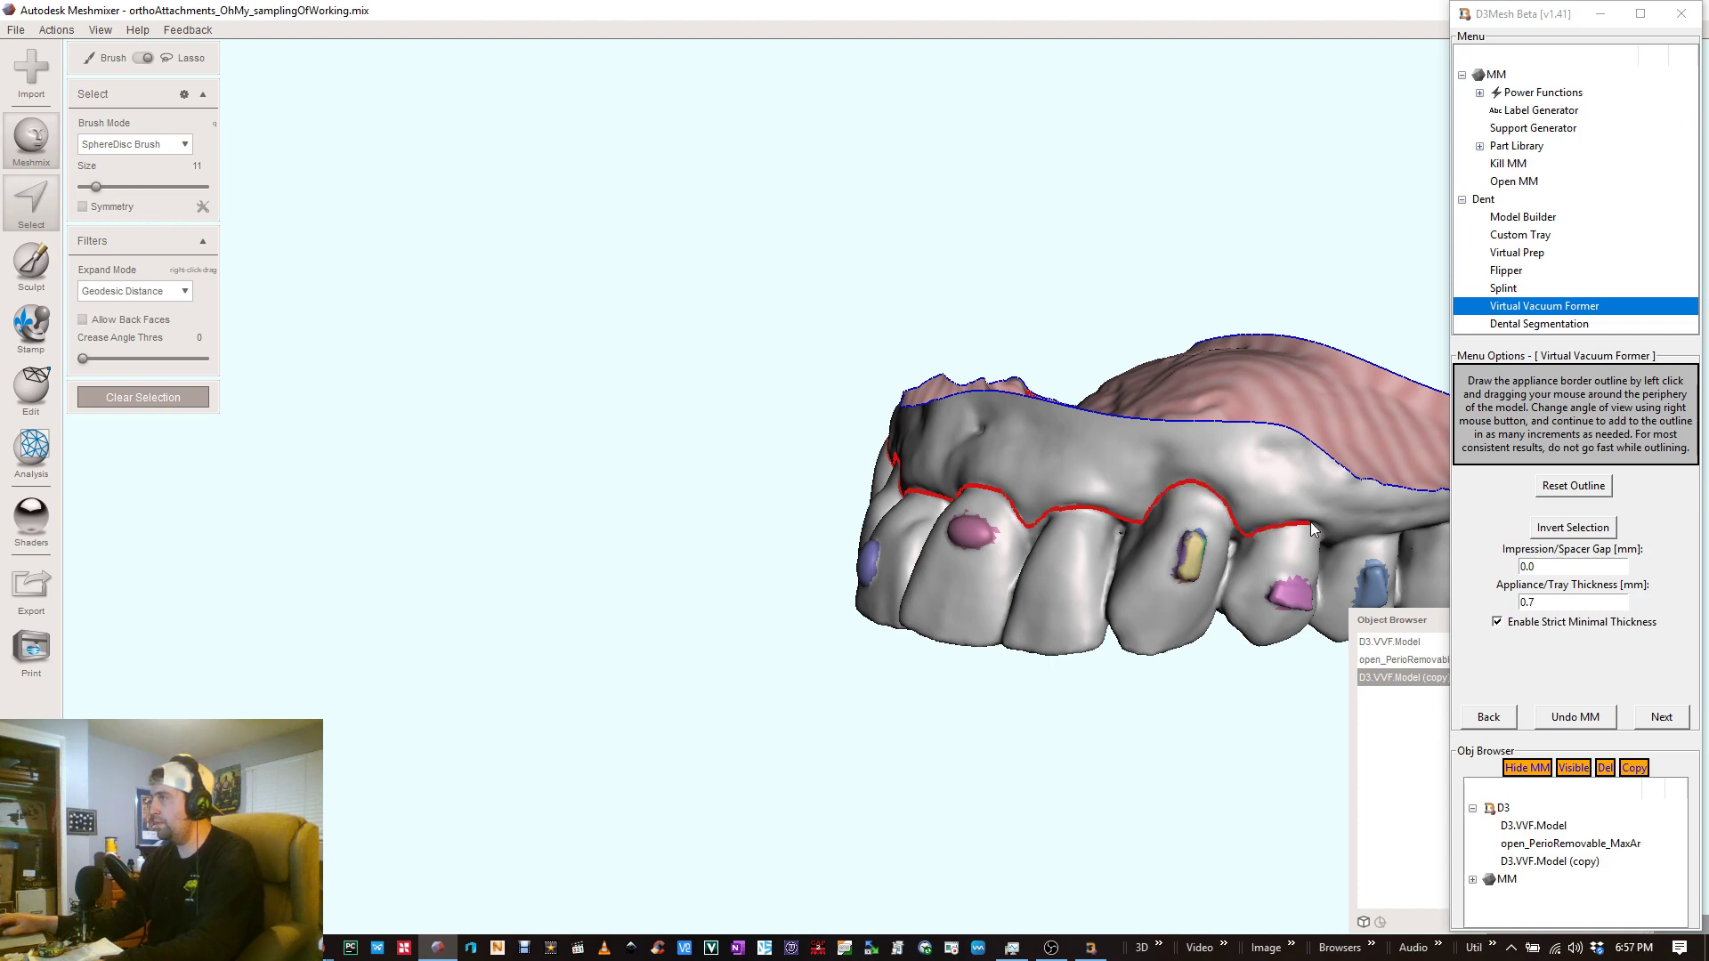
# - Carry the outline past the premolar with the blue attachment and both molars, wrapping it around behind the last molar
pyautogui.moveTo(1310, 522)
pyautogui.mouseDown(button='right')
pyautogui.moveTo(1241, 488)
pyautogui.moveTo(1043, 477)
pyautogui.moveTo(1054, 427)
pyautogui.moveTo(1152, 365)
pyautogui.moveTo(1156, 424)
pyautogui.moveTo(755, 376)
pyautogui.mouseUp(button='right')
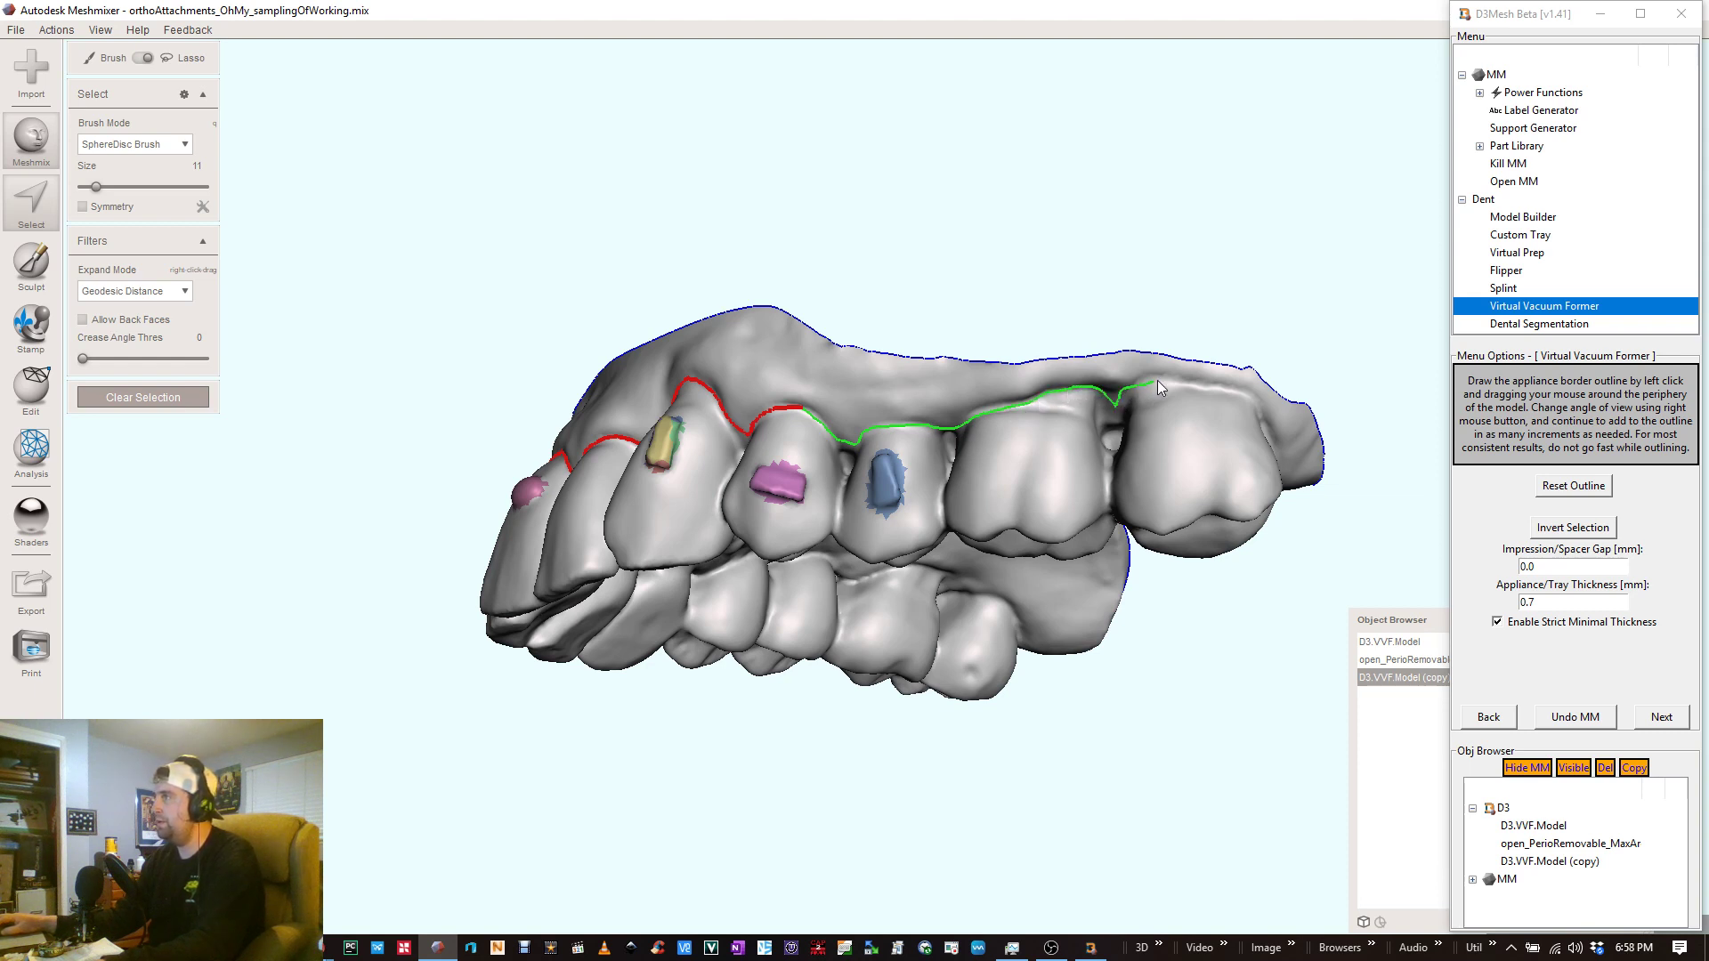
pyautogui.moveTo(1240, 395); pyautogui.dragTo(1257, 399)
pyautogui.moveTo(1257, 398); pyautogui.dragTo(1045, 303, button='right')
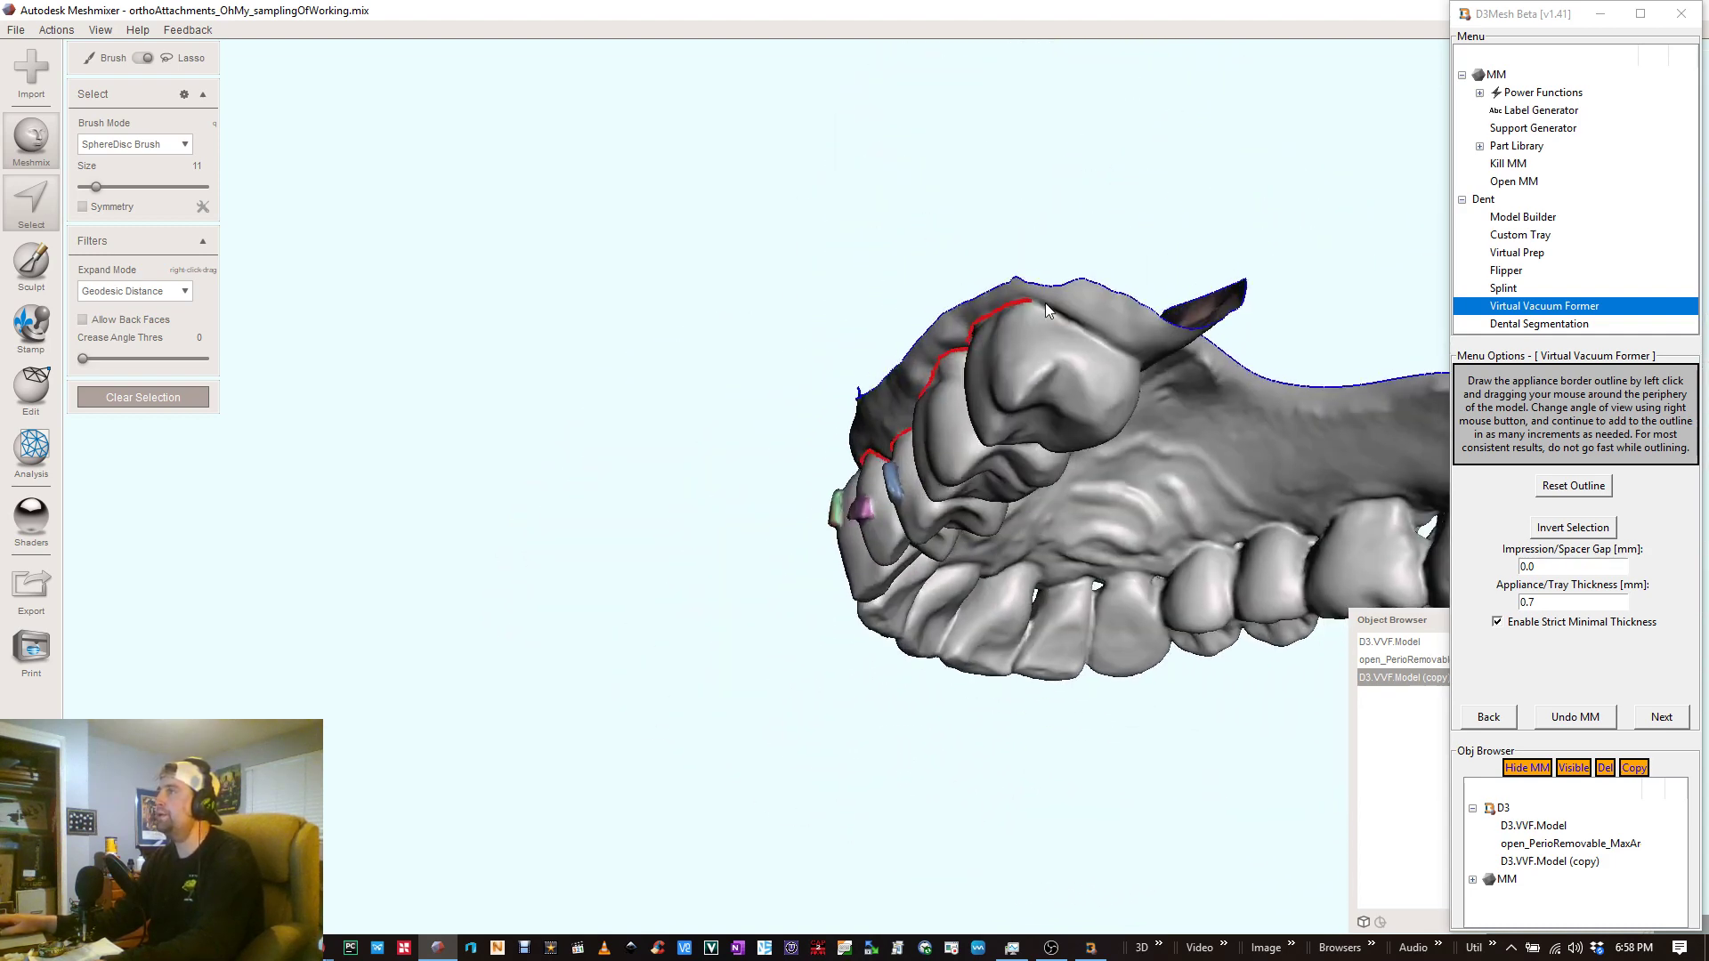
pyautogui.moveTo(1032, 306); pyautogui.dragTo(1129, 356)
# - Trace the outline along the palatal gumline of the molars and premolars on the attachment side, ending at the canine
pyautogui.moveTo(1129, 356); pyautogui.dragTo(616, 173, button='right')
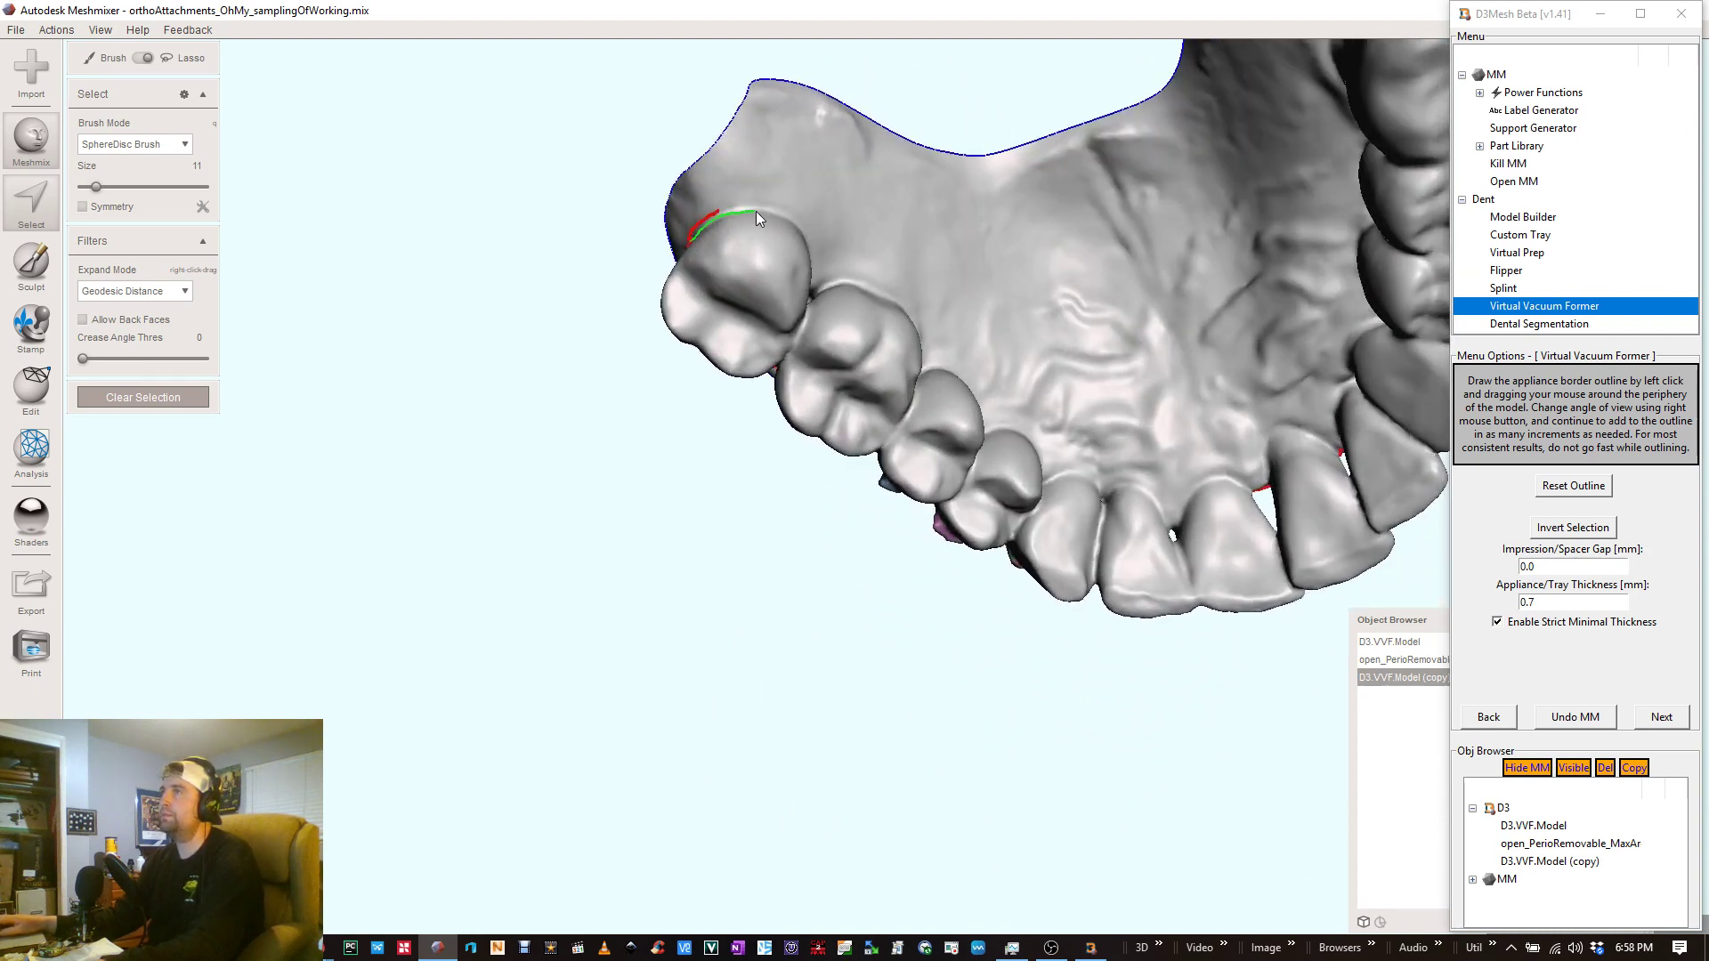
pyautogui.moveTo(783, 211); pyautogui.dragTo(785, 213)
pyautogui.moveTo(785, 213); pyautogui.dragTo(653, 386, button='right')
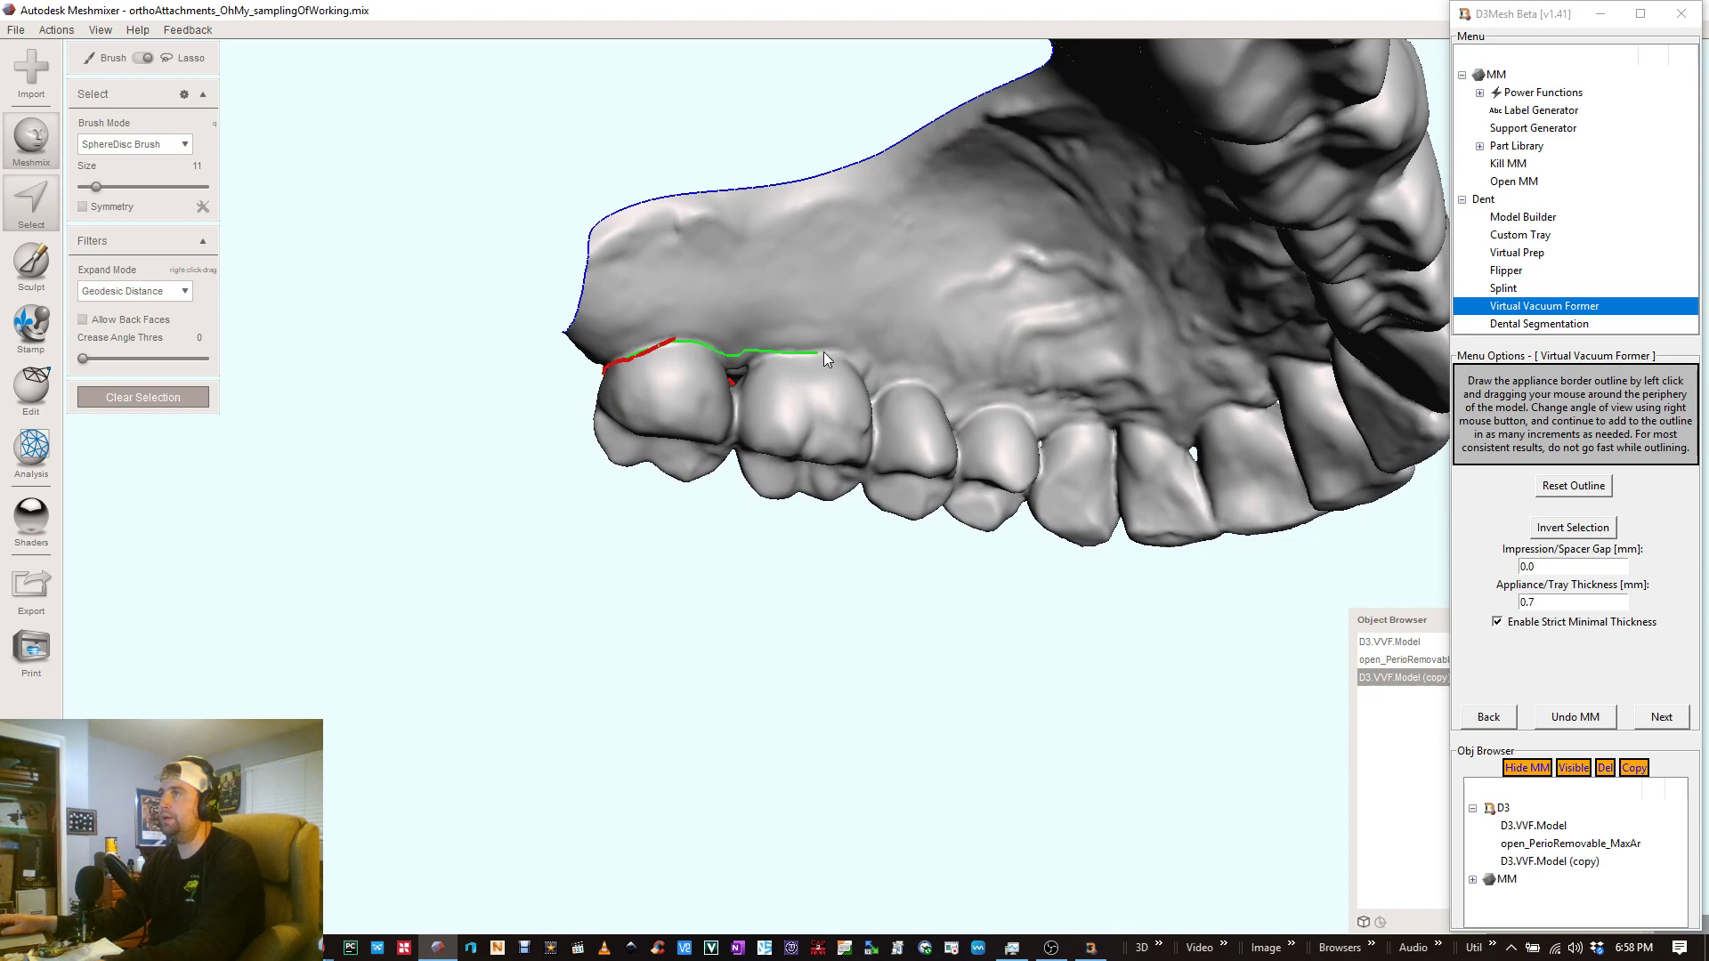
pyautogui.moveTo(824, 351); pyautogui.dragTo(838, 353)
pyautogui.moveTo(839, 352)
pyautogui.mouseDown(button='right')
pyautogui.moveTo(714, 409)
pyautogui.moveTo(725, 360)
pyautogui.mouseUp(button='right')
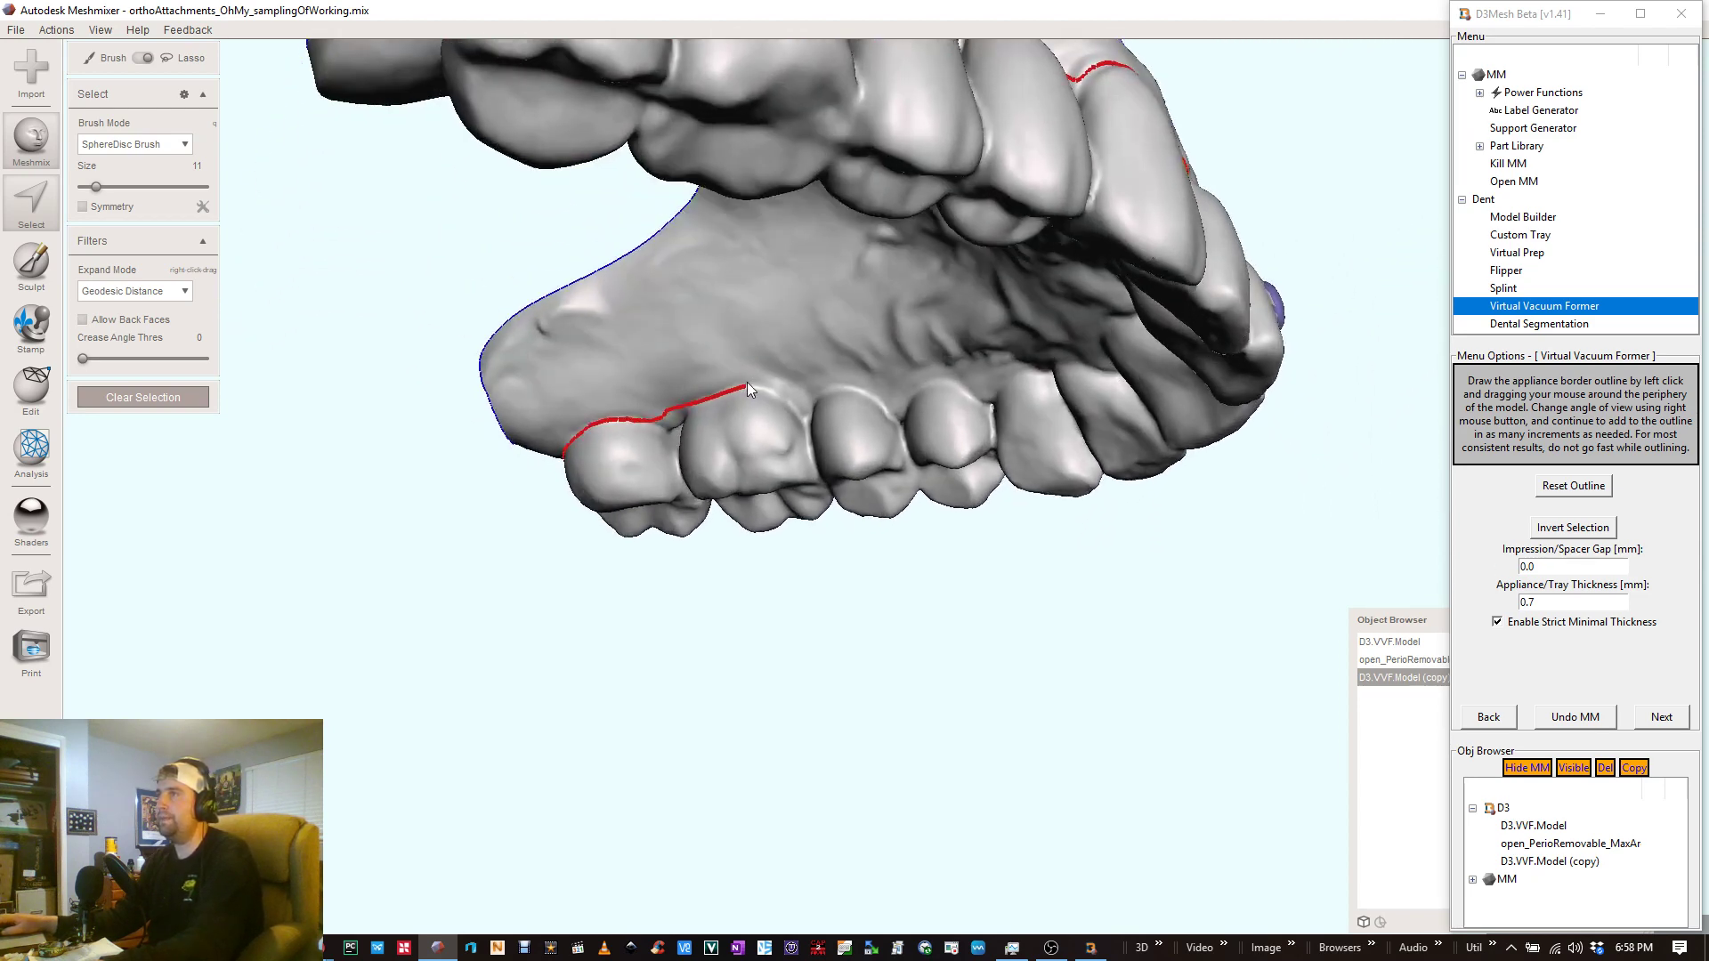
pyautogui.moveTo(746, 387); pyautogui.dragTo(874, 400)
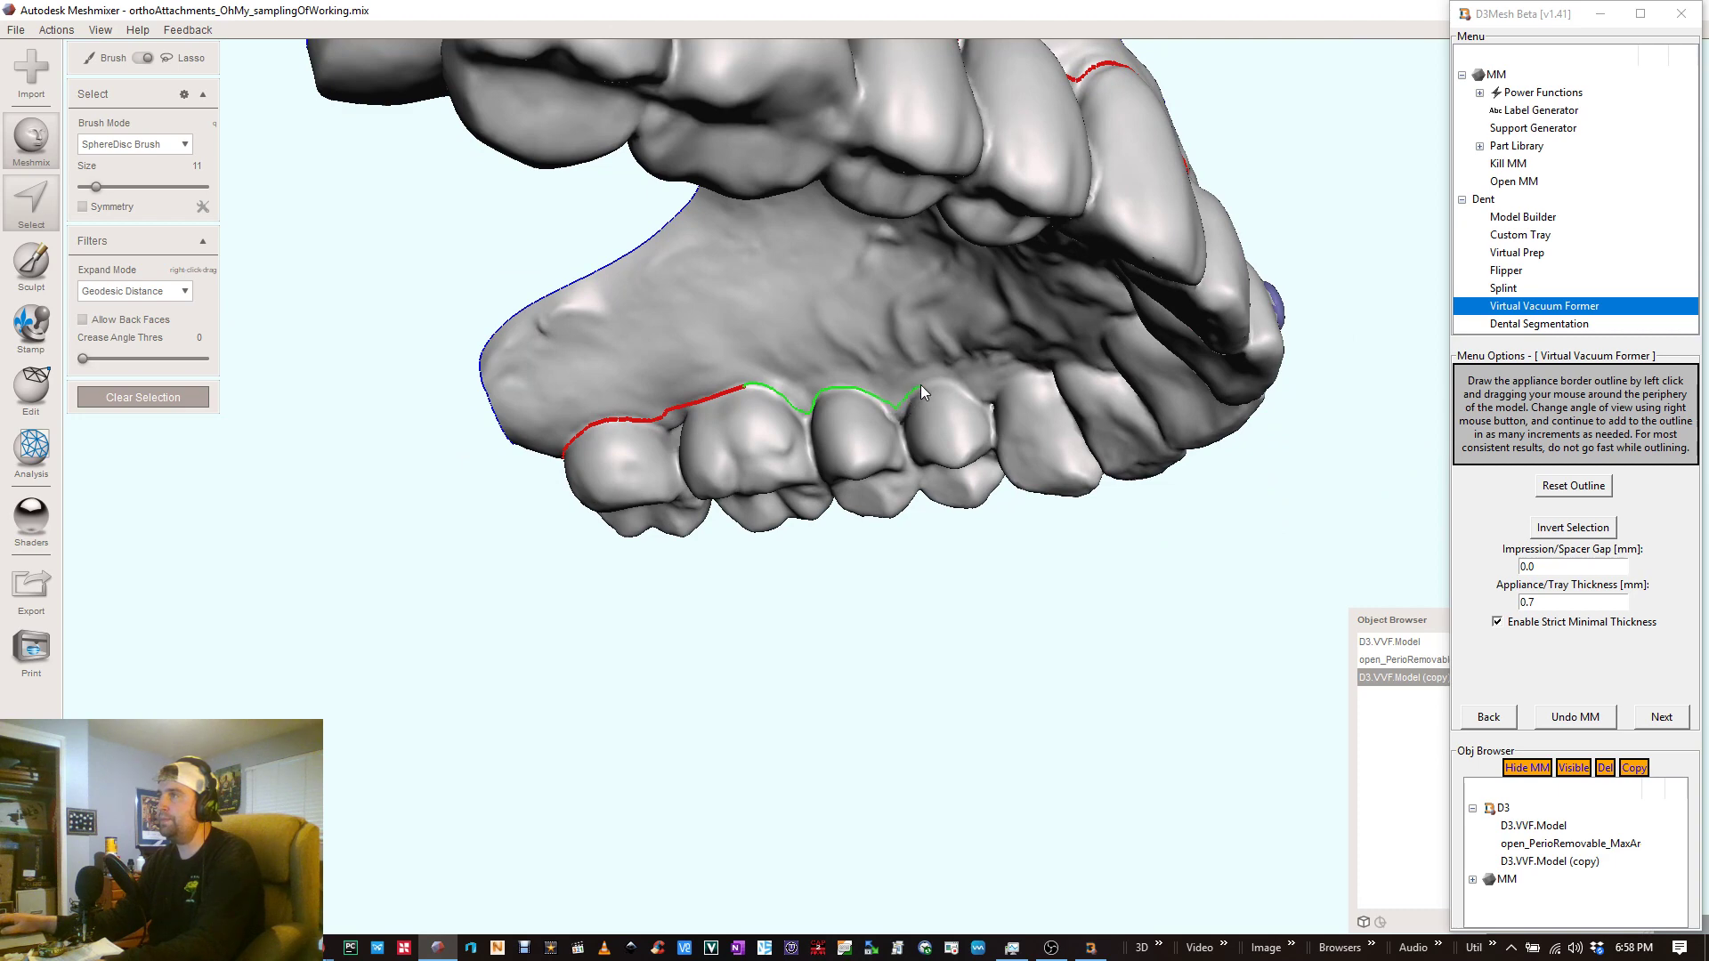
pyautogui.moveTo(1015, 377); pyautogui.dragTo(1020, 378)
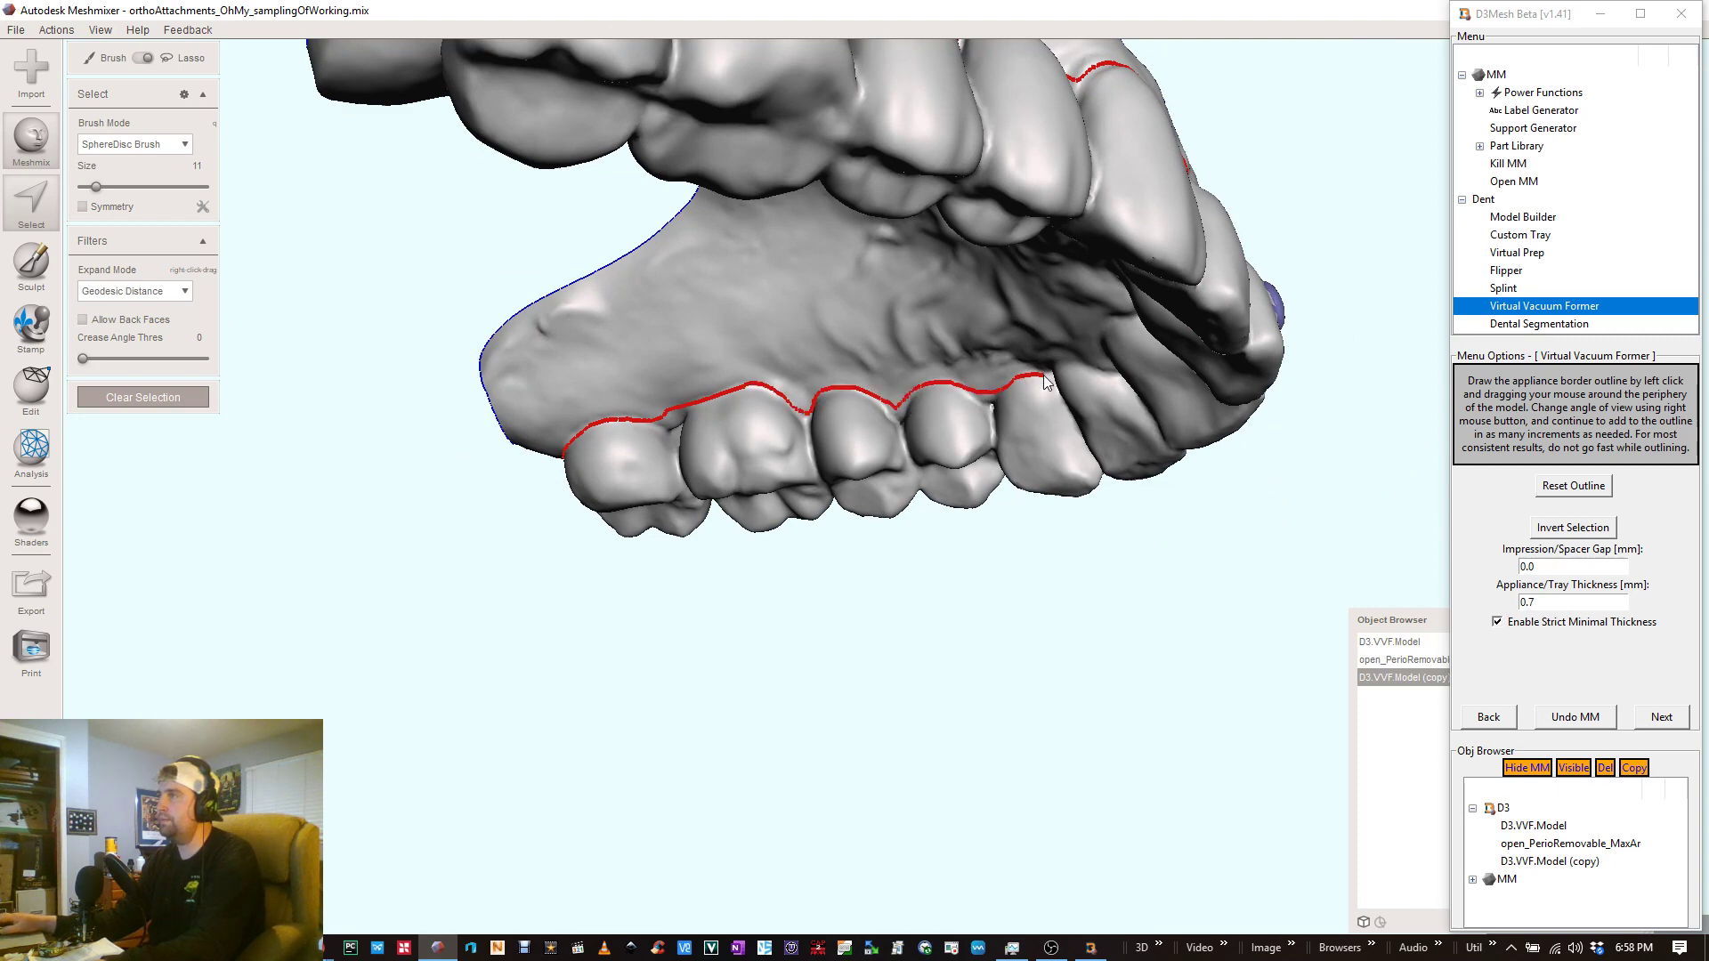
# - Continue the outline along the palatal gumline of the front teeth to the canine on the side without attachments
pyautogui.moveTo(1044, 376); pyautogui.dragTo(1239, 367, button='right')
pyautogui.moveTo(1258, 493)
pyautogui.mouseDown(button='right')
pyautogui.moveTo(1015, 477)
pyautogui.moveTo(762, 413)
pyautogui.mouseUp(button='right')
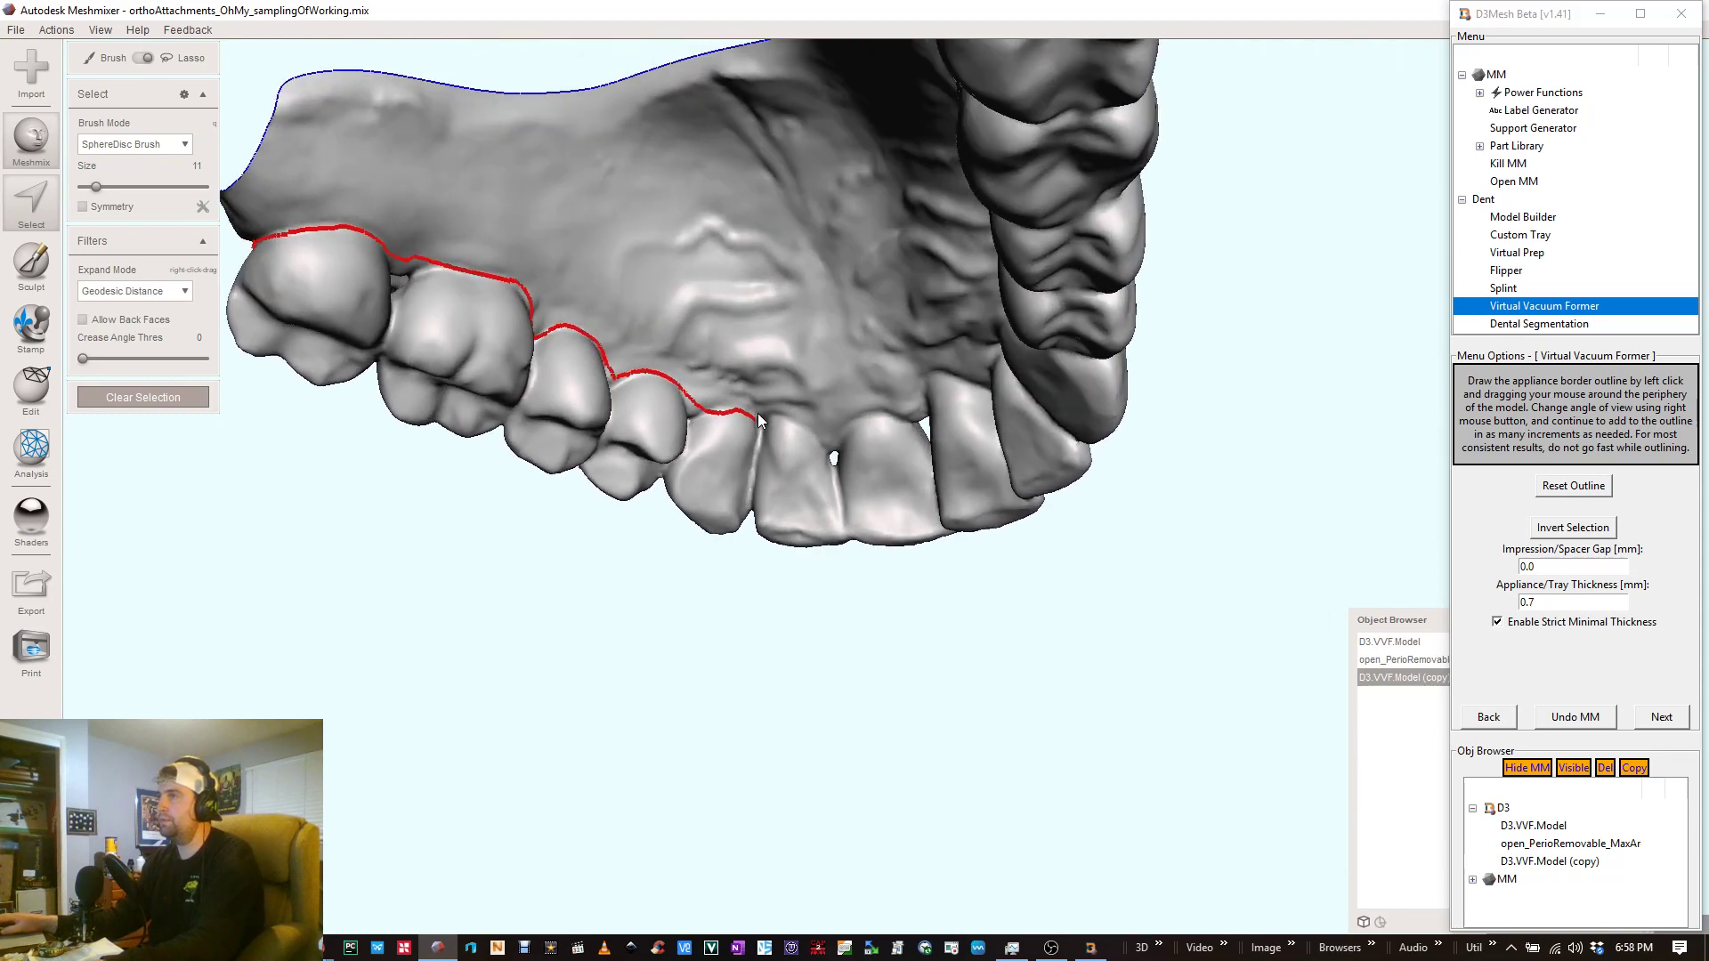
pyautogui.moveTo(888, 411); pyautogui.dragTo(910, 413)
pyautogui.moveTo(910, 413); pyautogui.dragTo(1065, 422, button='right')
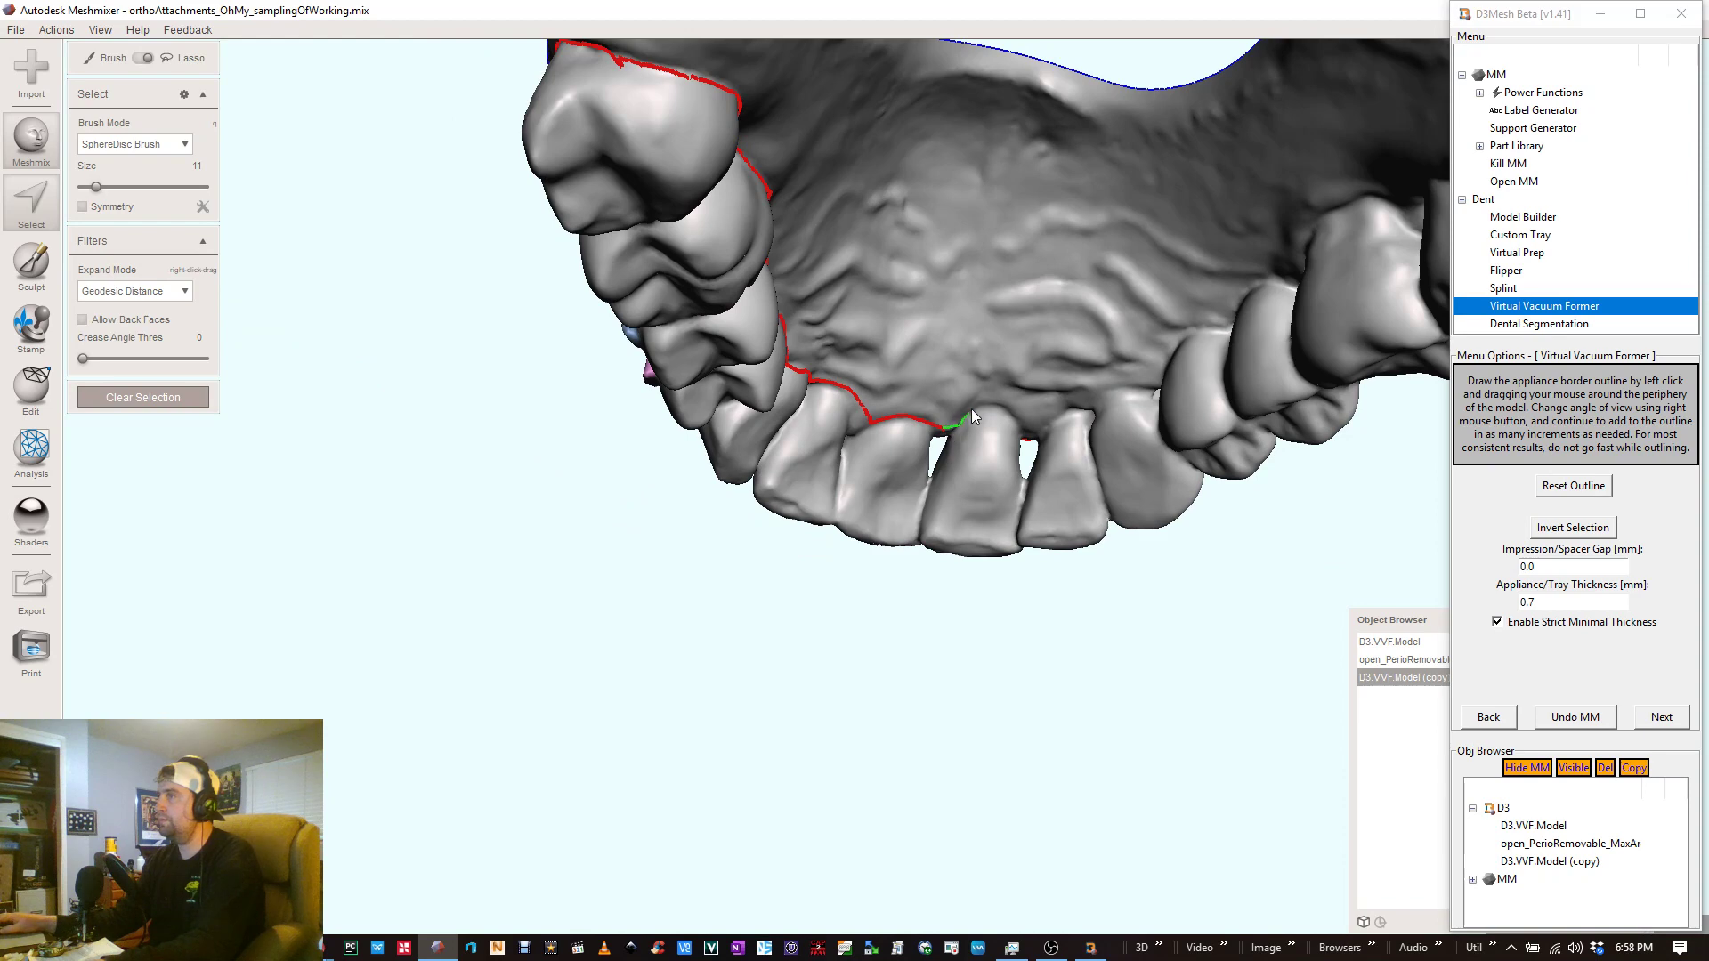
pyautogui.moveTo(1000, 412)
pyautogui.mouseDown()
pyautogui.moveTo(1043, 433)
pyautogui.moveTo(1070, 409)
pyautogui.mouseUp()
pyautogui.moveTo(1070, 409)
pyautogui.mouseDown(button='right')
pyautogui.moveTo(1120, 404)
pyautogui.moveTo(1151, 313)
pyautogui.moveTo(1168, 435)
pyautogui.moveTo(1146, 559)
pyautogui.moveTo(1049, 595)
pyautogui.mouseUp(button='right')
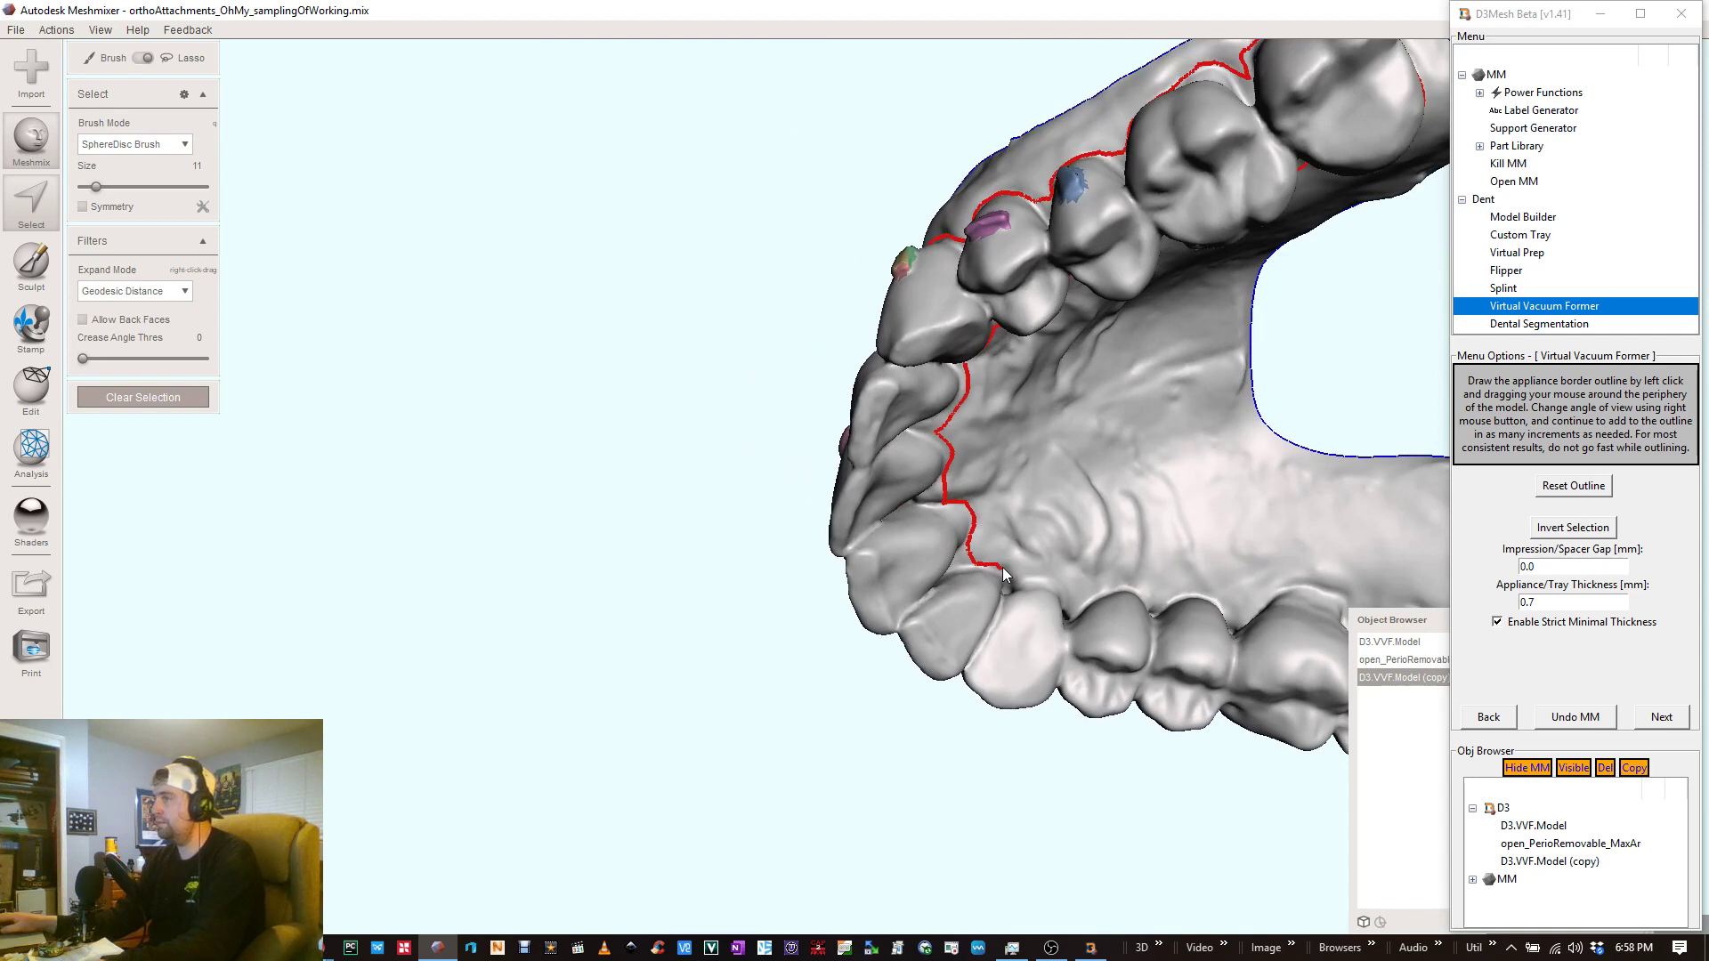
pyautogui.moveTo(1049, 579); pyautogui.dragTo(1066, 589)
# - Trace the palatal gumline of the premolars and molars on the side without attachments, ending at the last molar
pyautogui.moveTo(1066, 589)
pyautogui.mouseDown(button='right')
pyautogui.moveTo(988, 664)
pyautogui.moveTo(1166, 454)
pyautogui.mouseUp(button='right')
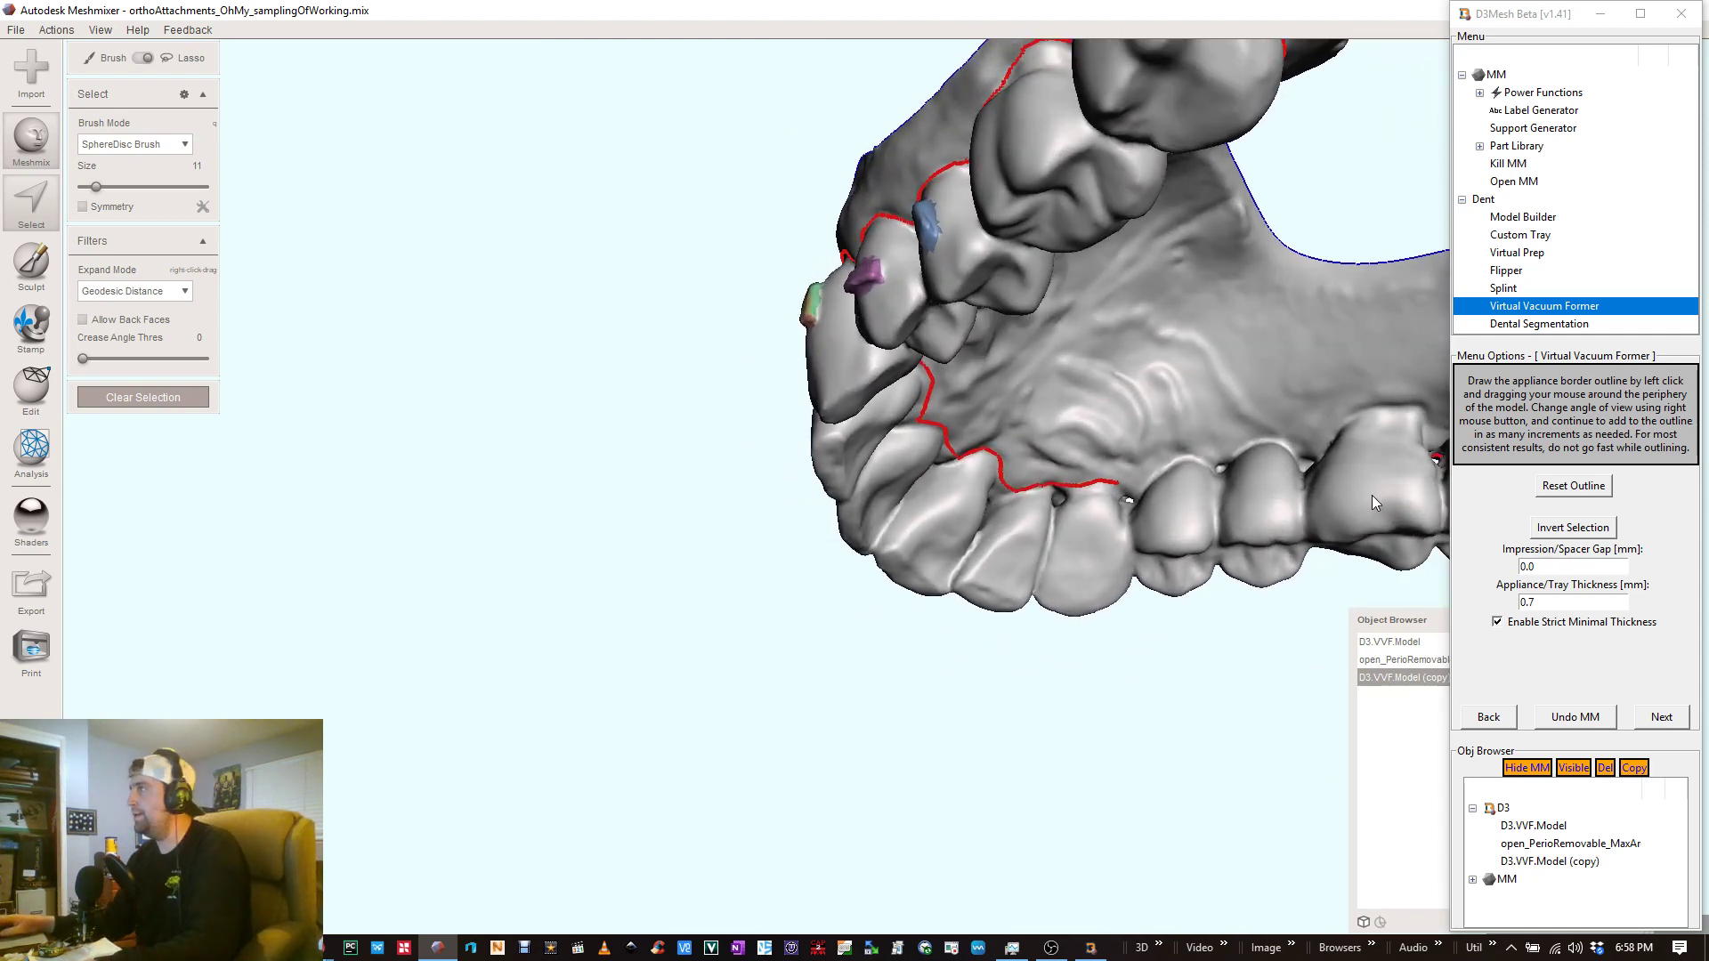
pyautogui.moveTo(1371, 495); pyautogui.dragTo(780, 445, button='right')
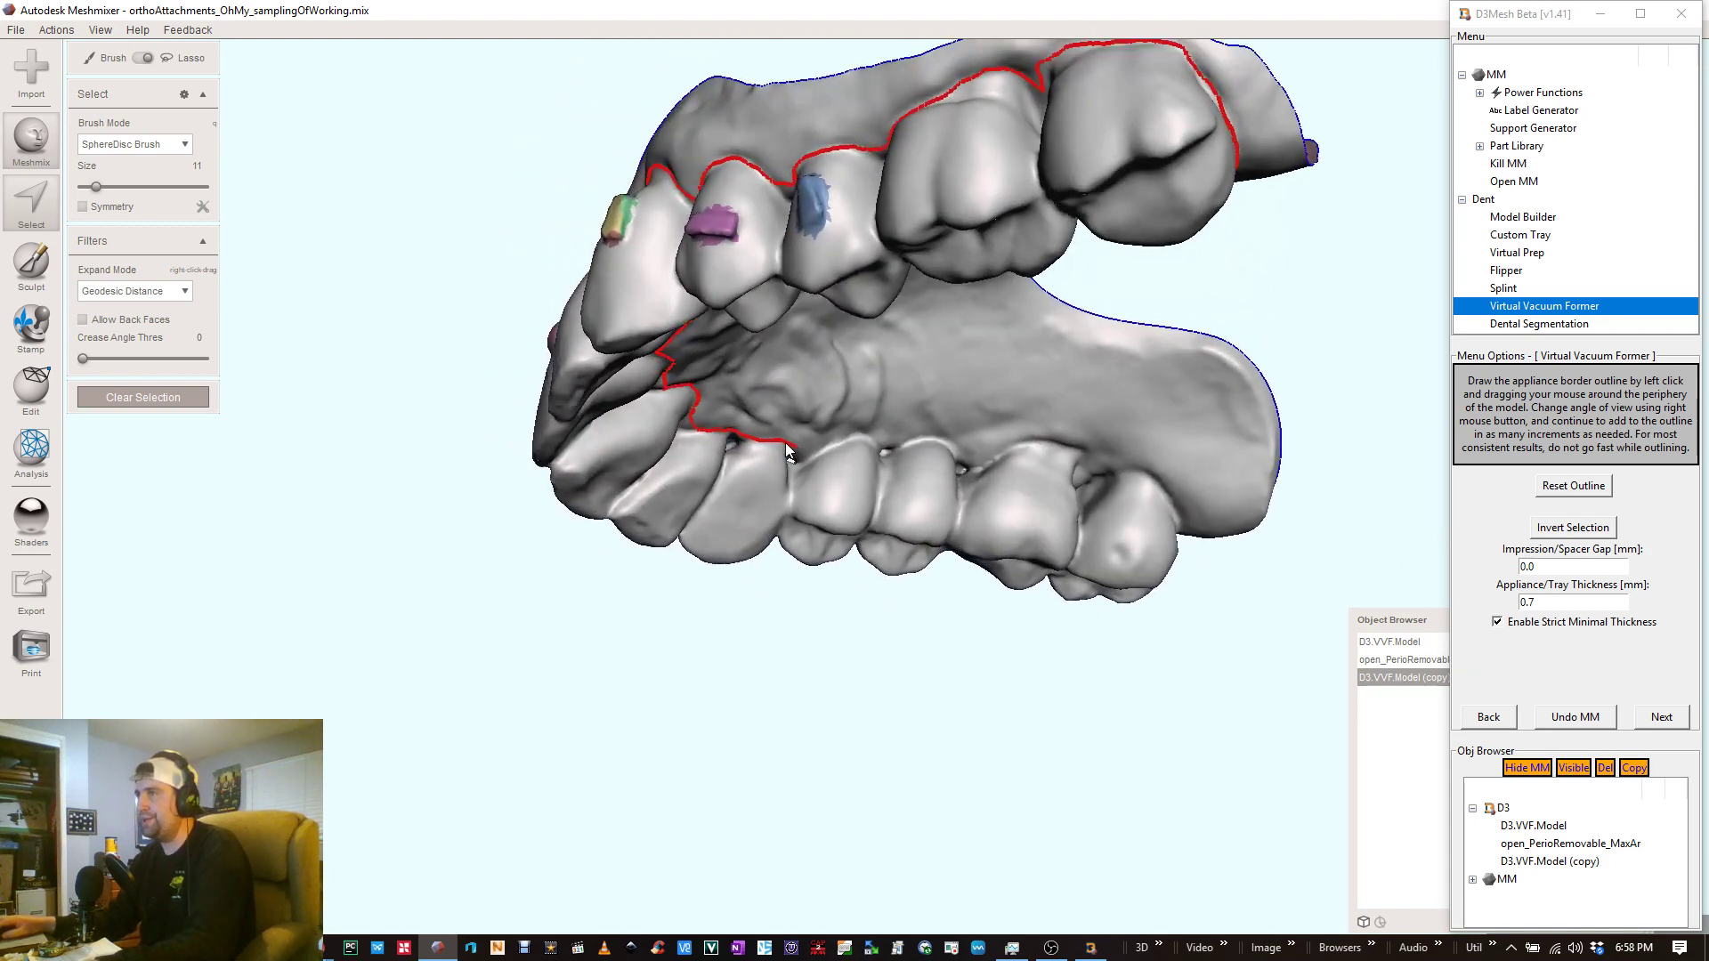
pyautogui.moveTo(836, 443); pyautogui.dragTo(860, 438)
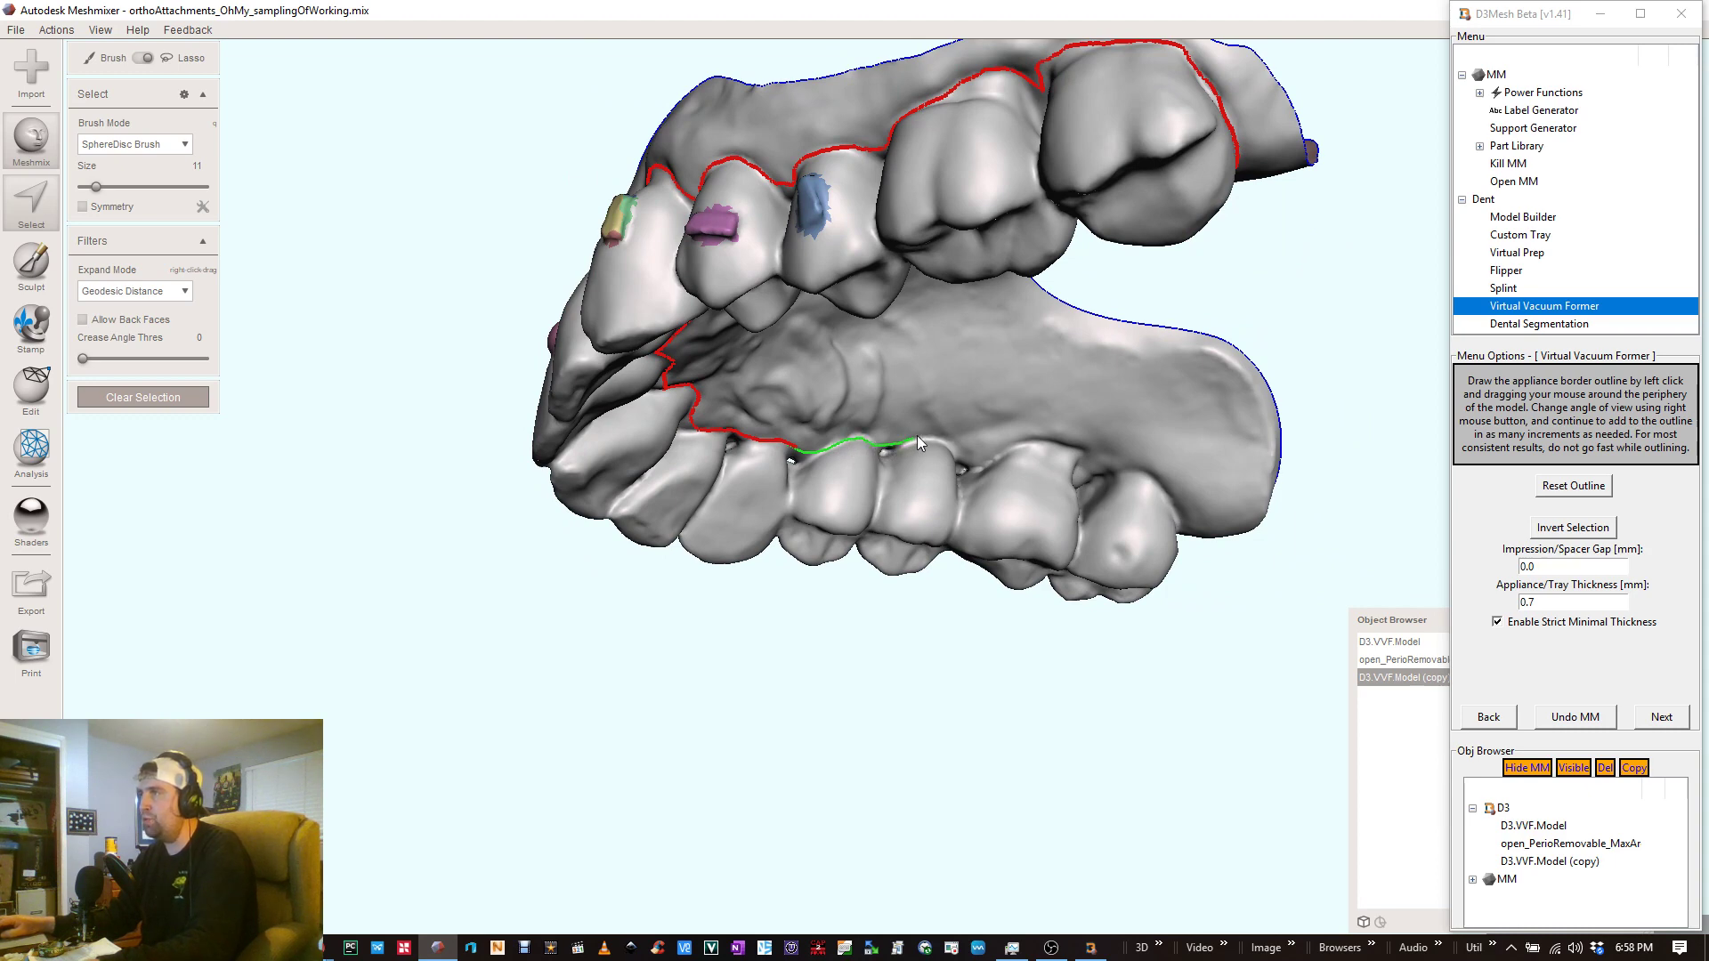
pyautogui.moveTo(947, 445); pyautogui.dragTo(950, 443)
pyautogui.moveTo(950, 443); pyautogui.dragTo(1016, 431, button='right')
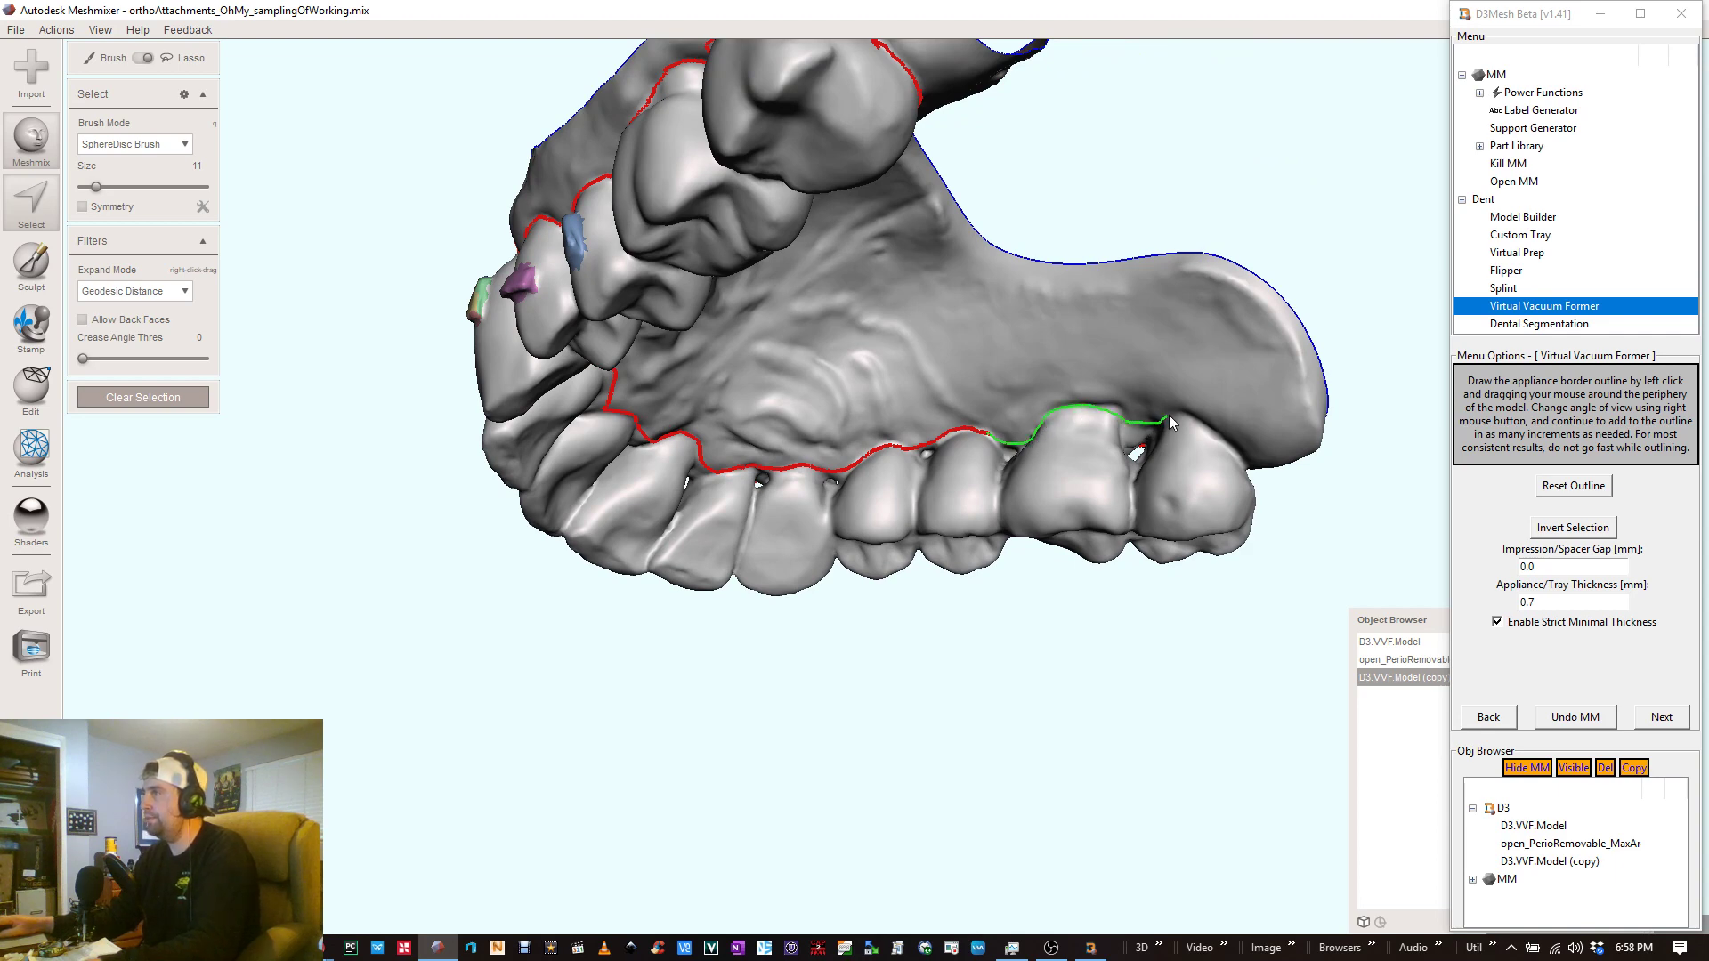
pyautogui.moveTo(1240, 455); pyautogui.dragTo(1240, 455)
# - Close the appliance outline behind the last molar and invert the enclosed selection from the gums to the teeth
pyautogui.moveTo(1240, 455); pyautogui.dragTo(952, 325, button='right')
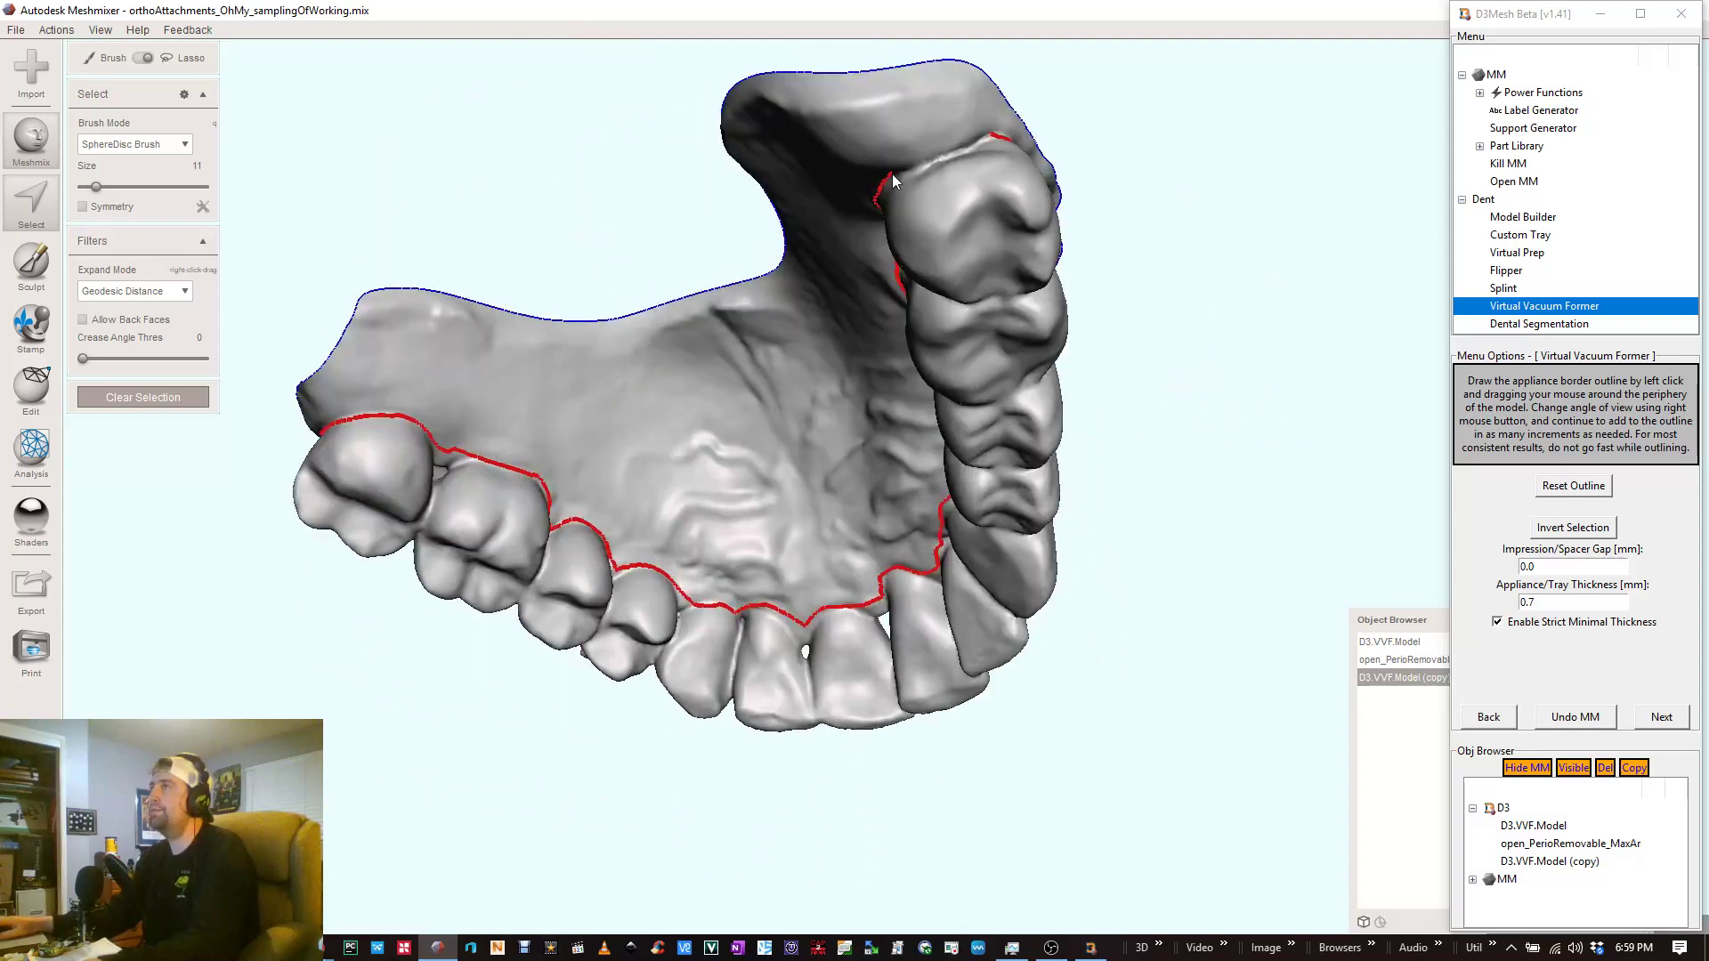
pyautogui.moveTo(885, 187); pyautogui.dragTo(897, 183)
pyautogui.moveTo(988, 141); pyautogui.dragTo(1072, 164)
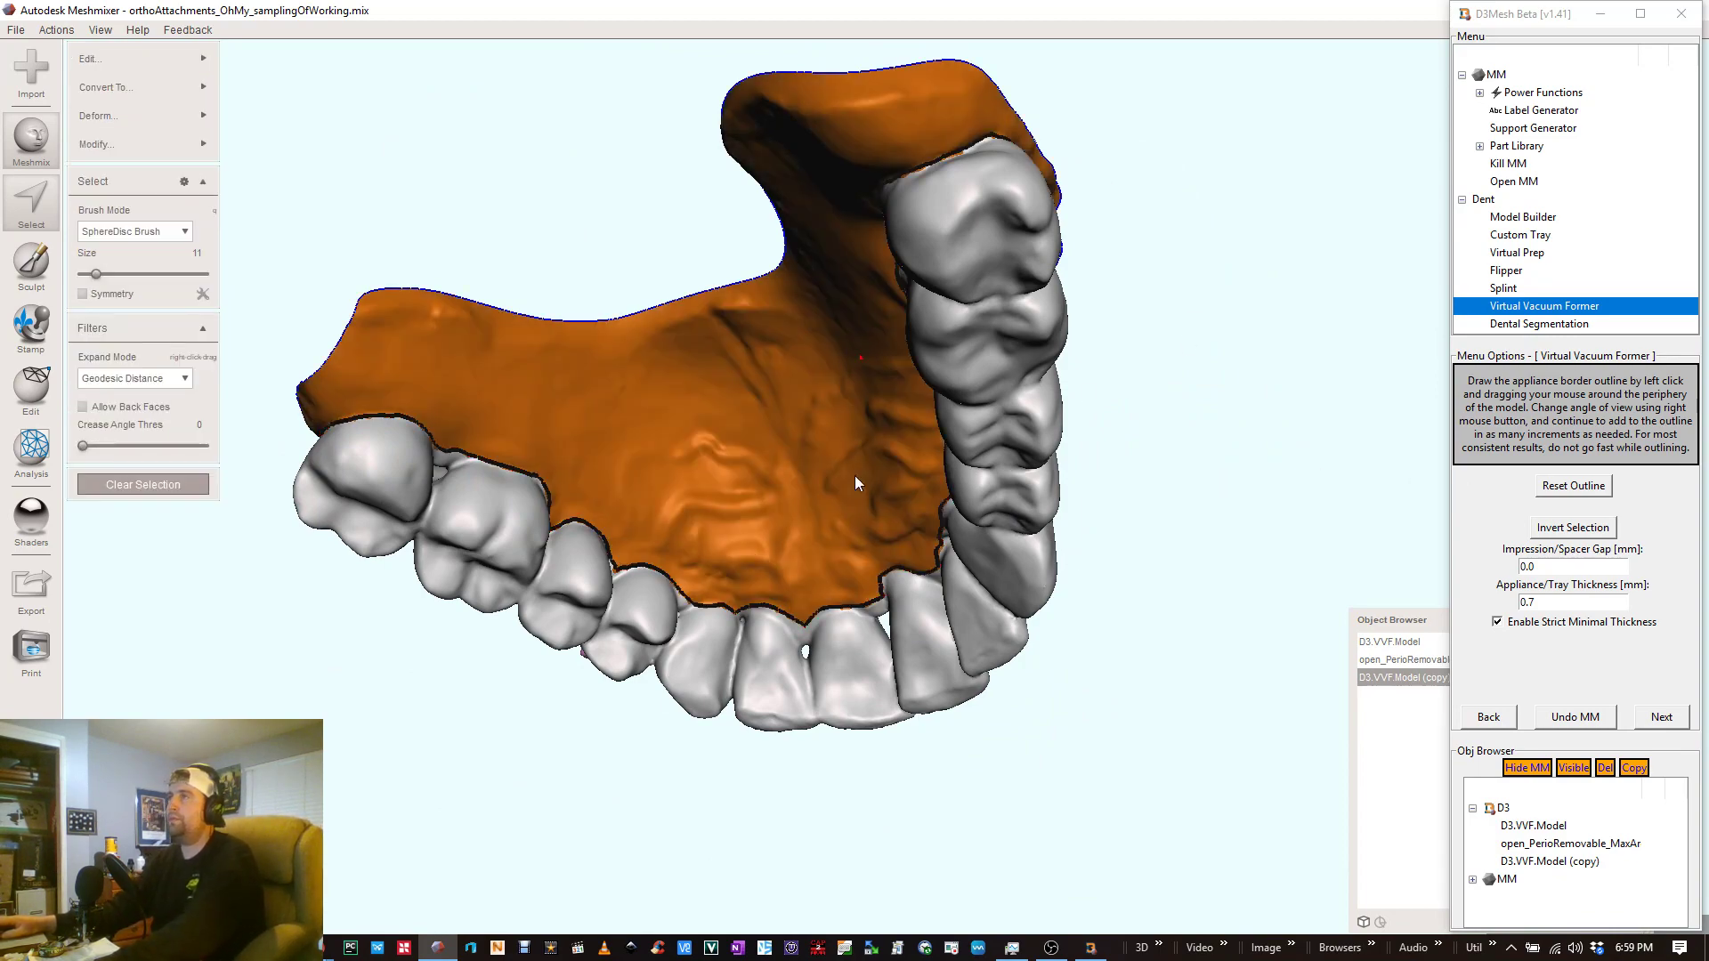
pyautogui.moveTo(881, 725); pyautogui.dragTo(1330, 551, button='right')
pyautogui.click(1566, 529)
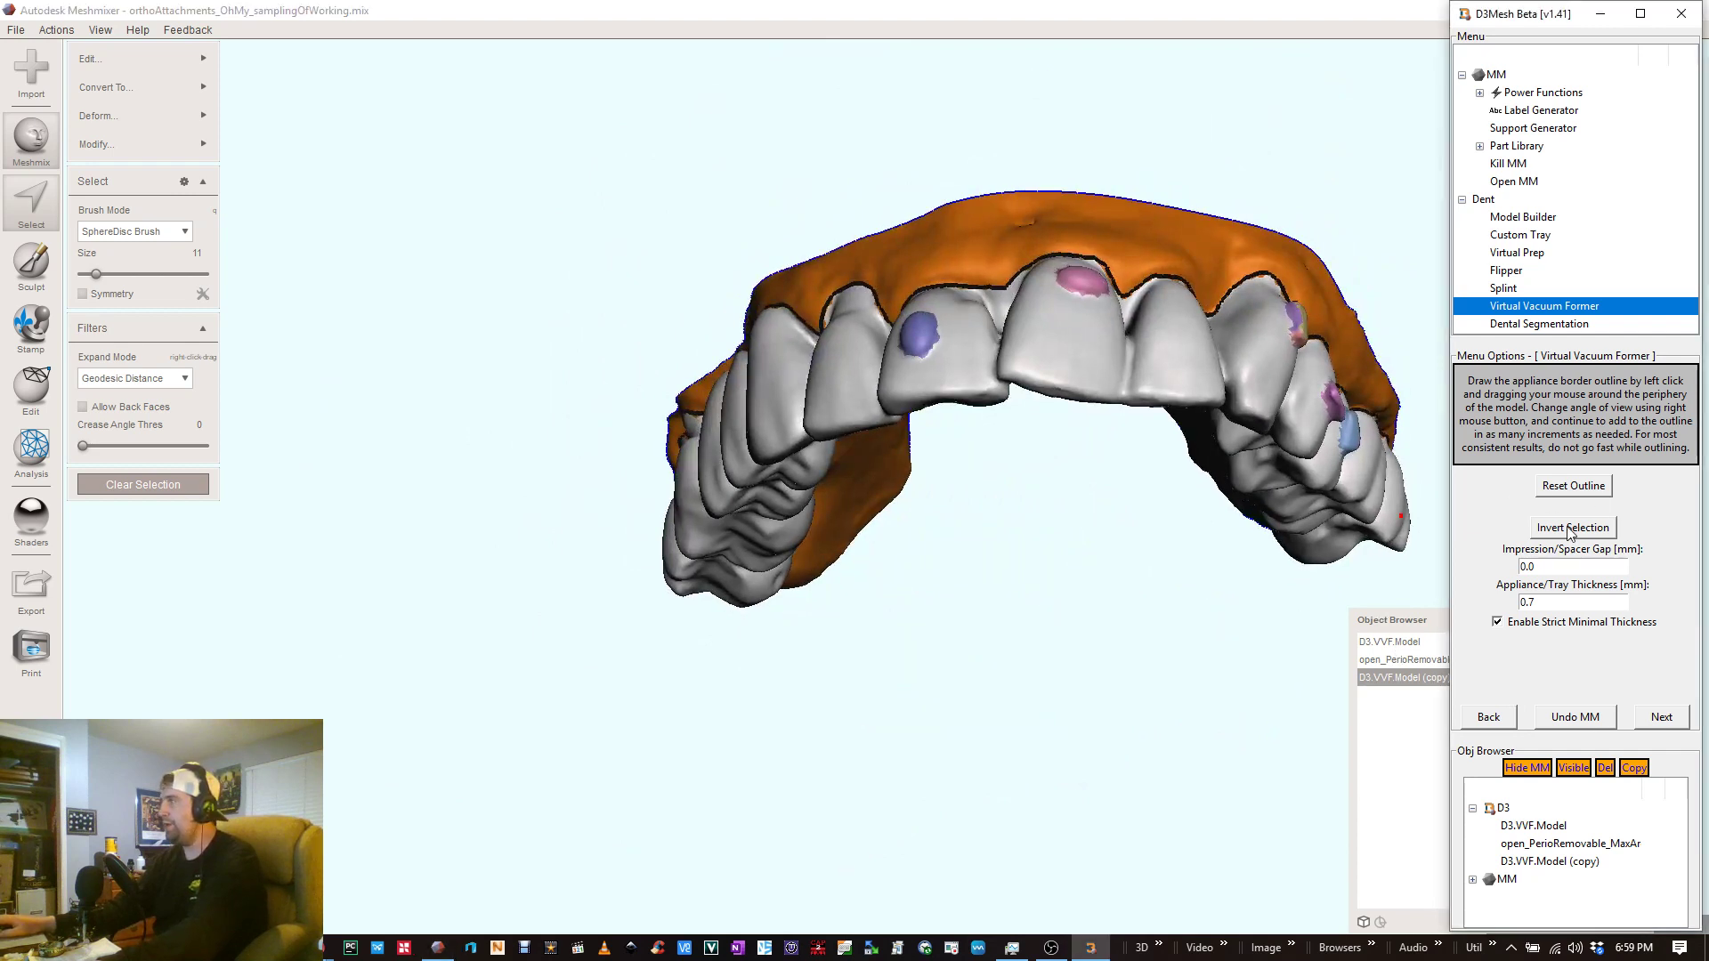
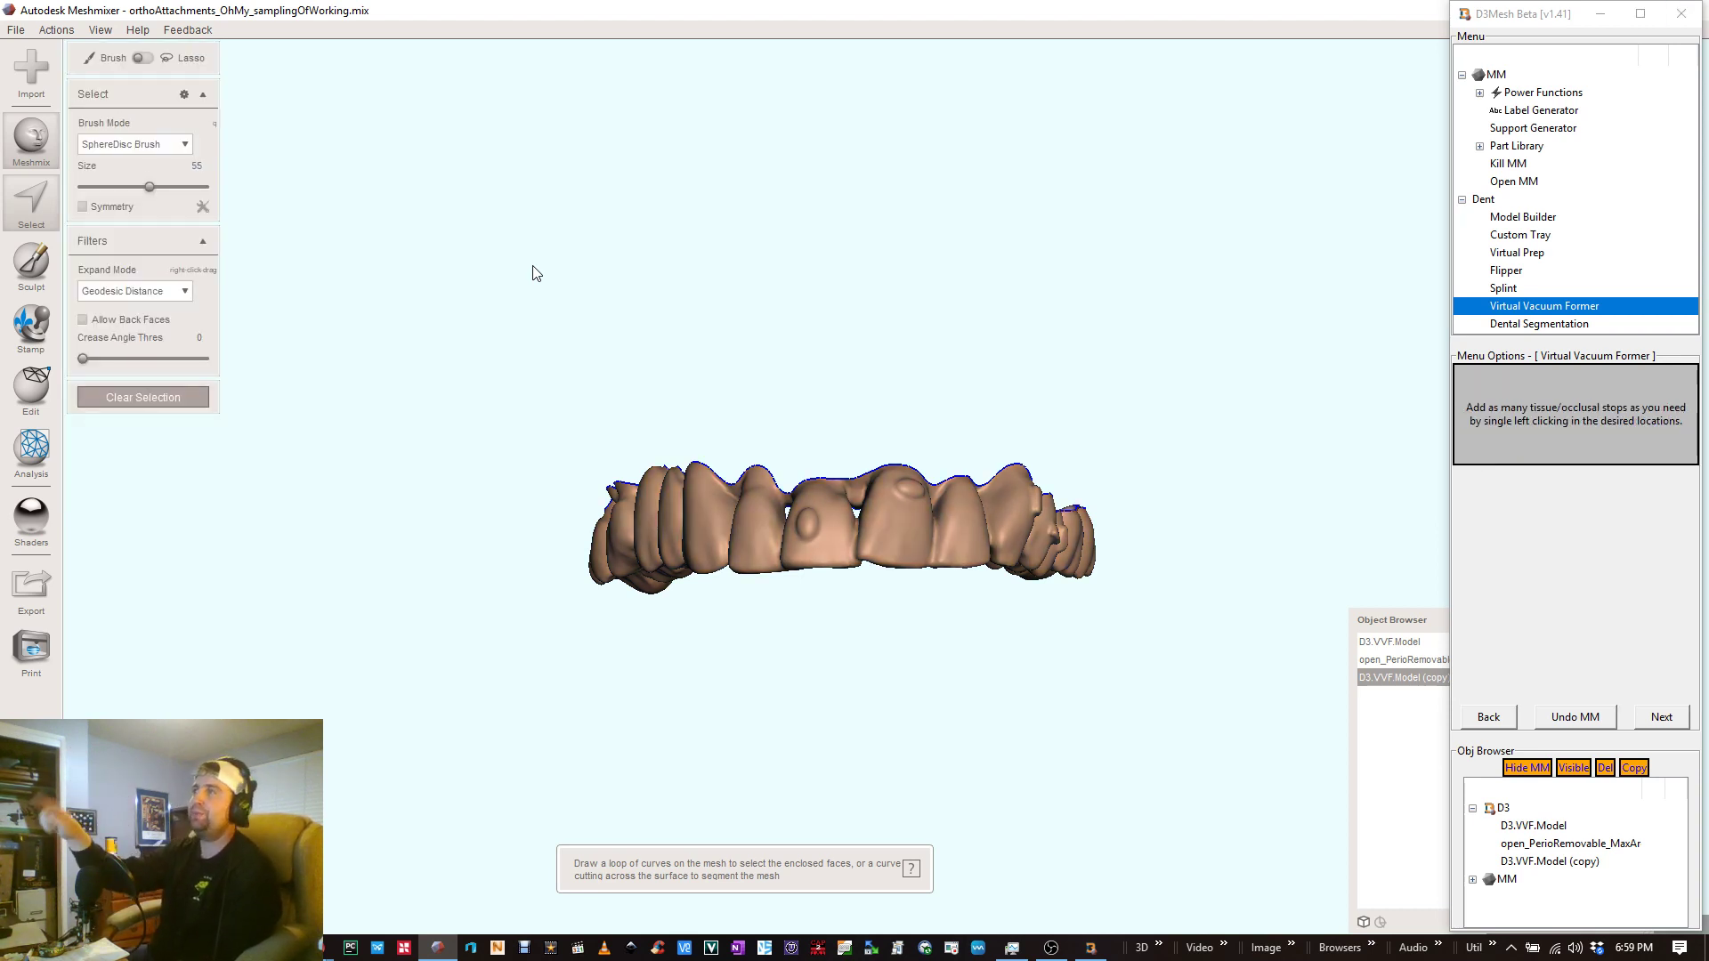
# - Inspect the aligner shell from the front and advance past the tissue/occlusal stops stage without adding any stops
pyautogui.moveTo(676, 425); pyautogui.dragTo(969, 548, button='right')
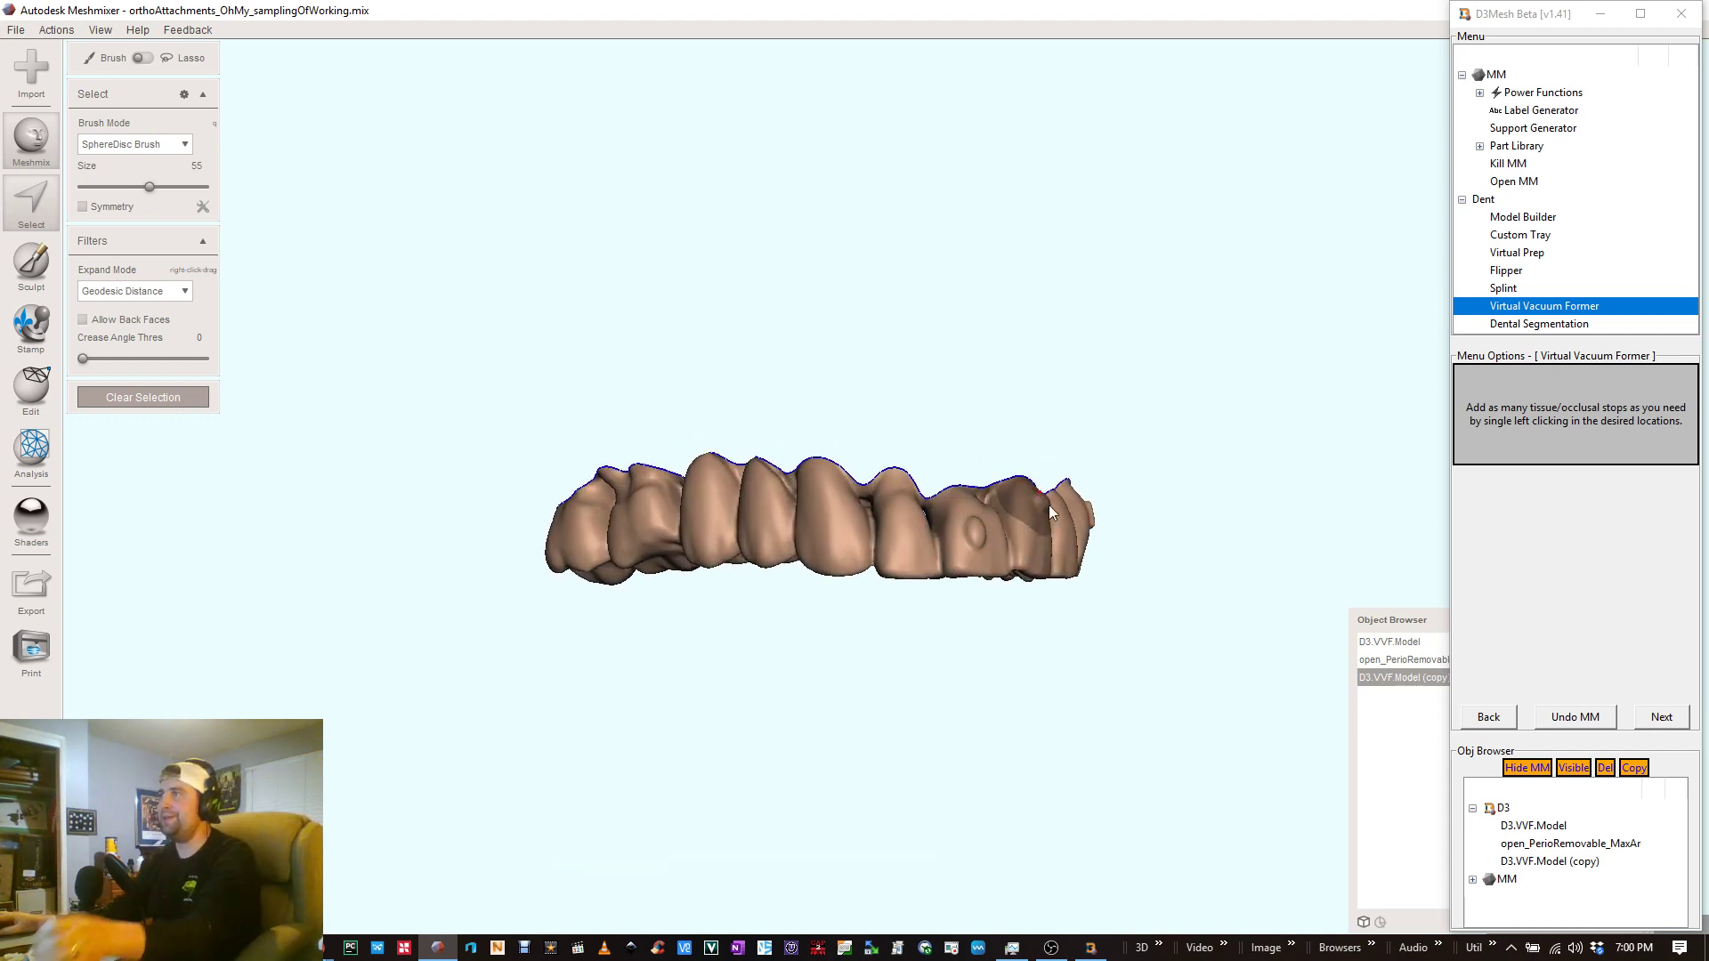
pyautogui.scroll(5, 1020, 575)
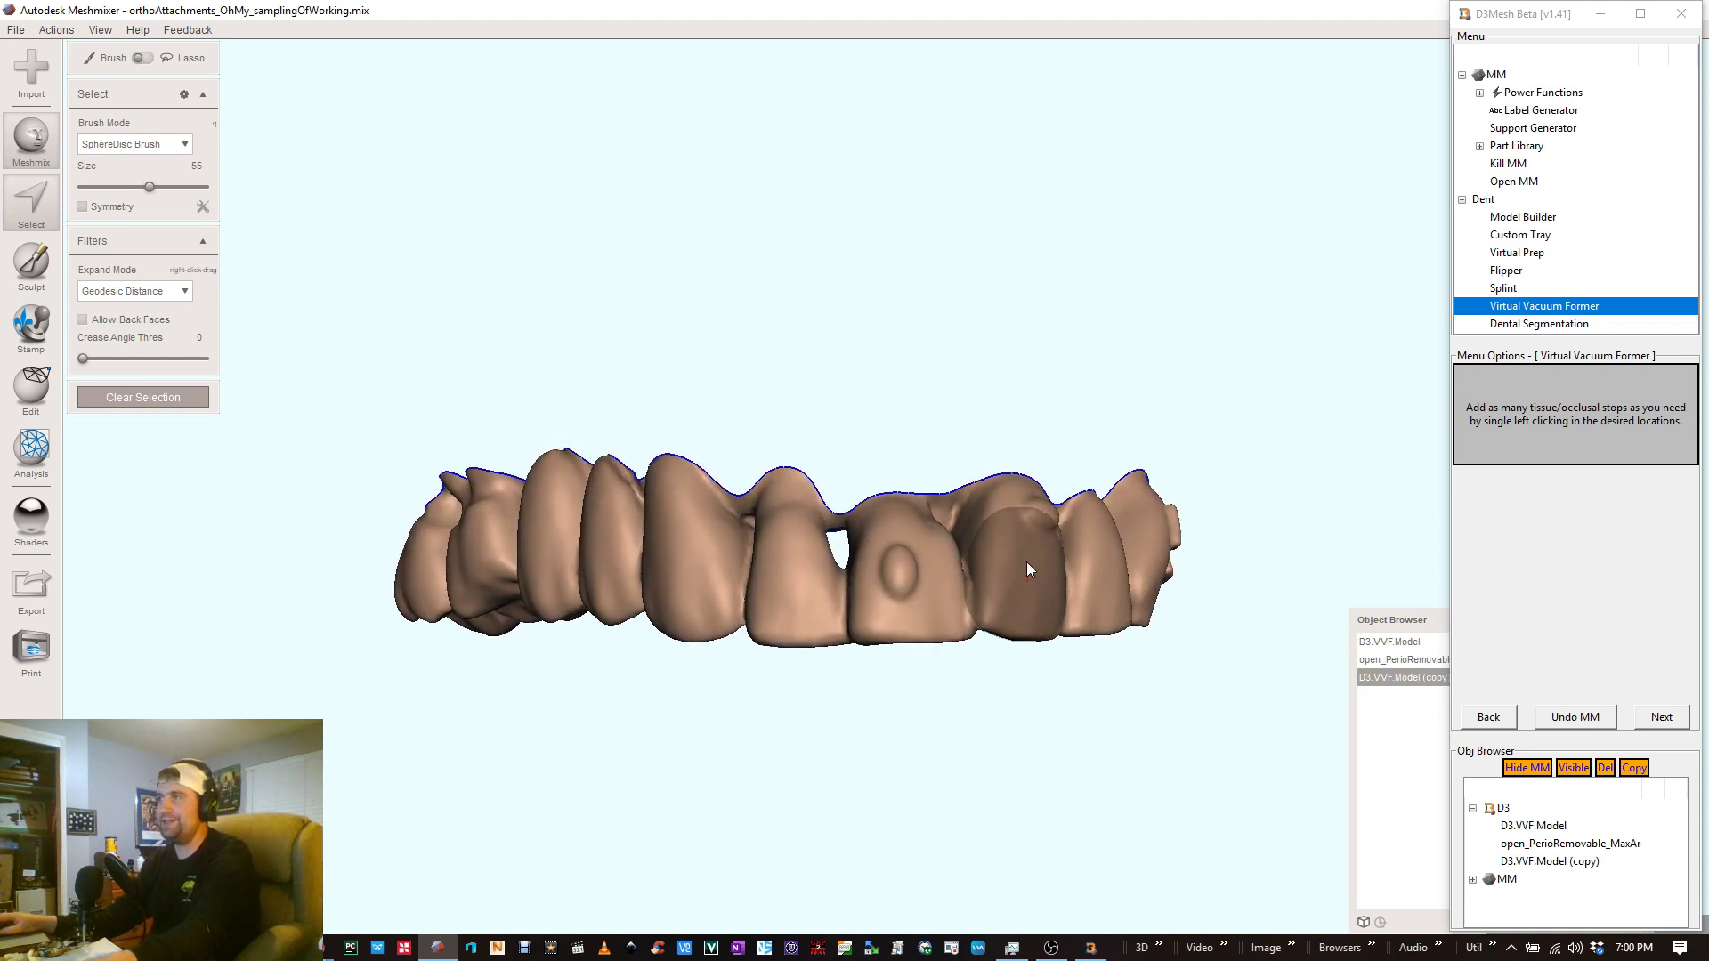
pyautogui.moveTo(1016, 519); pyautogui.dragTo(1013, 567, button='right')
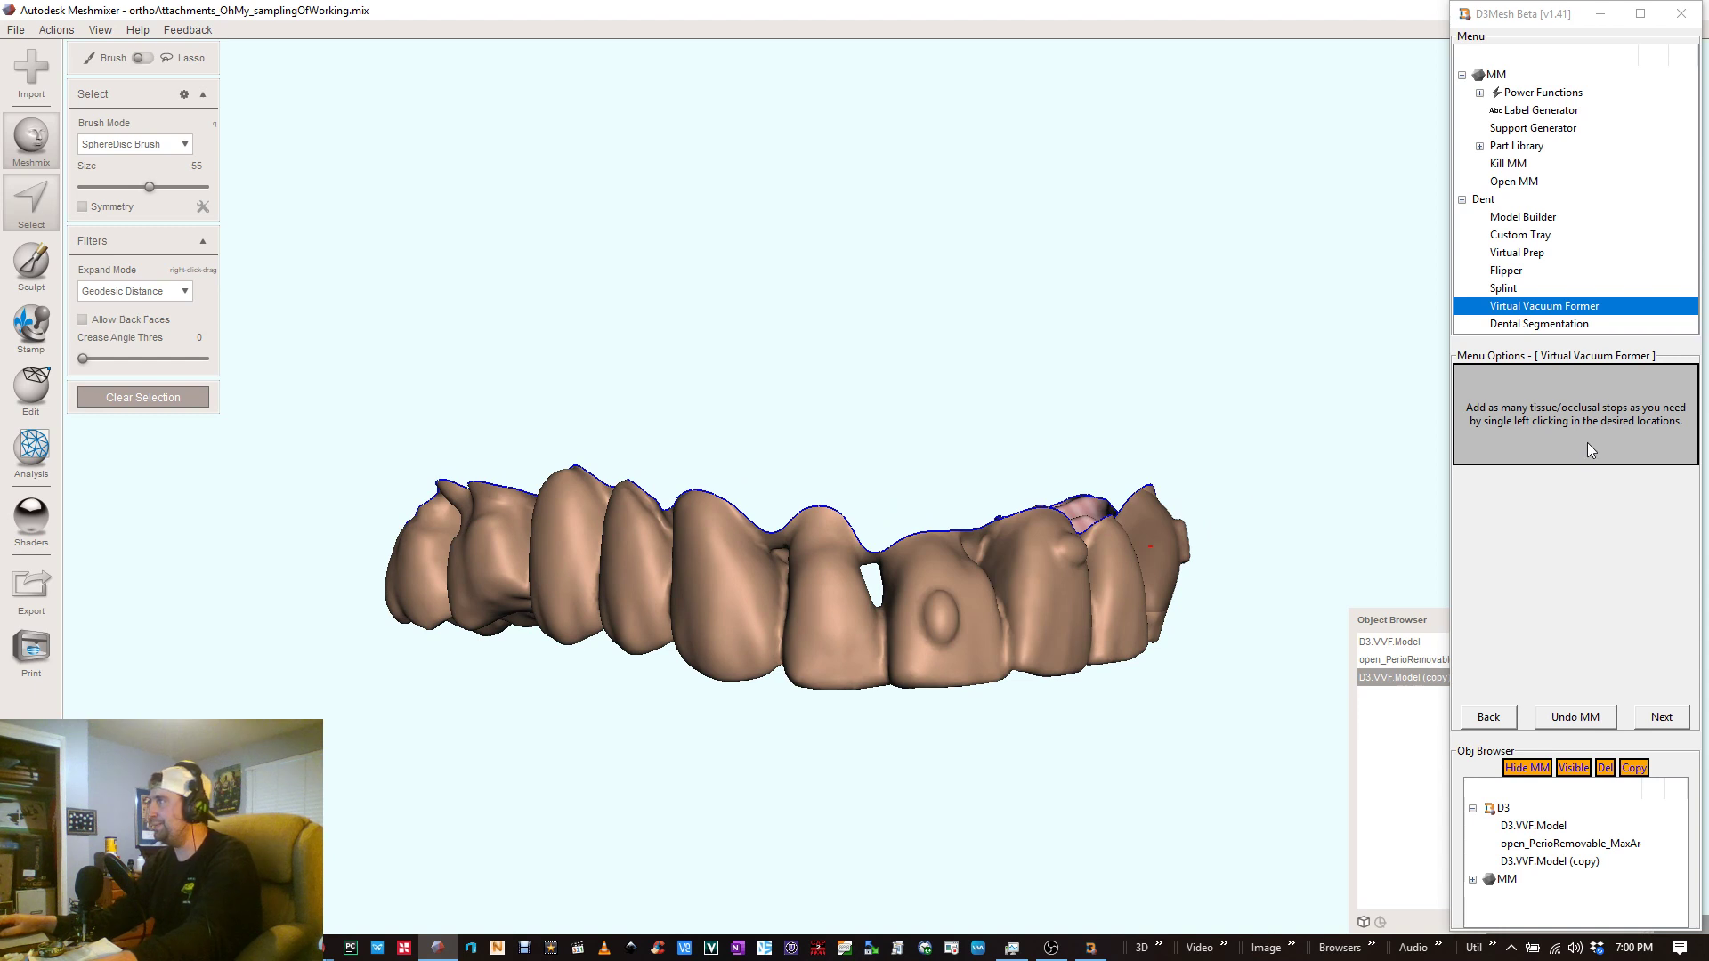
pyautogui.click(1661, 718)
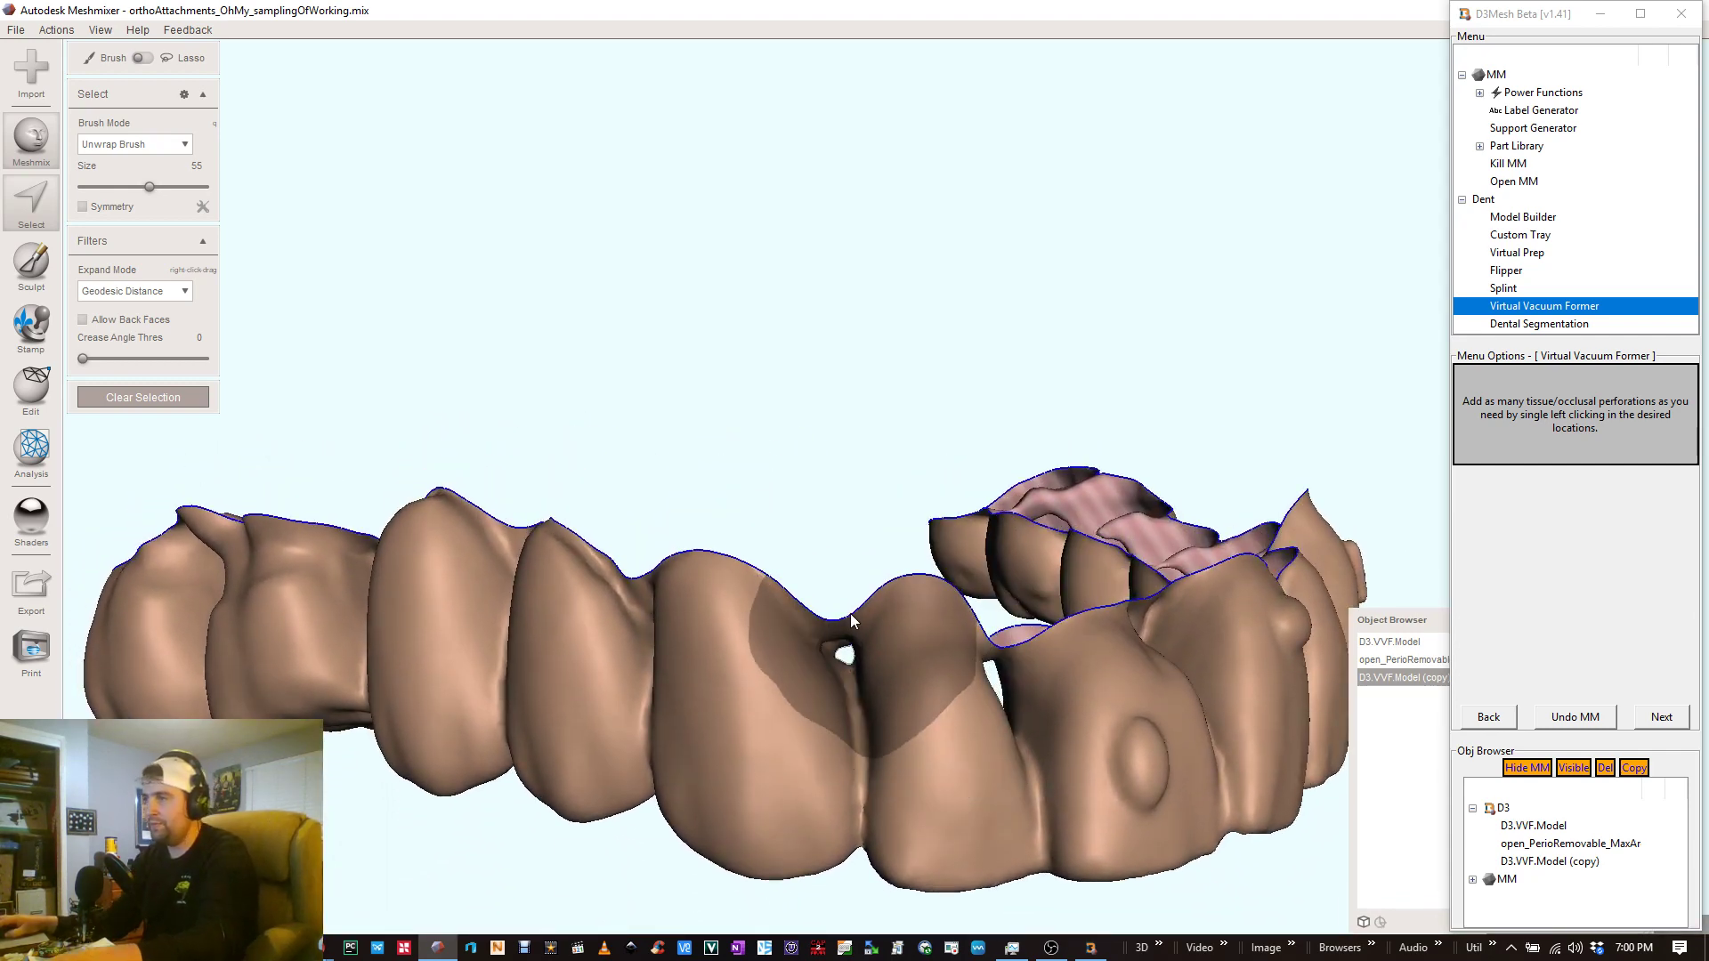
# - Set the brush size to 18 and mark the facial and palatal gum embrasure between canine and lateral incisor on the side without attachments
pyautogui.scroll(-8, 835, 632)
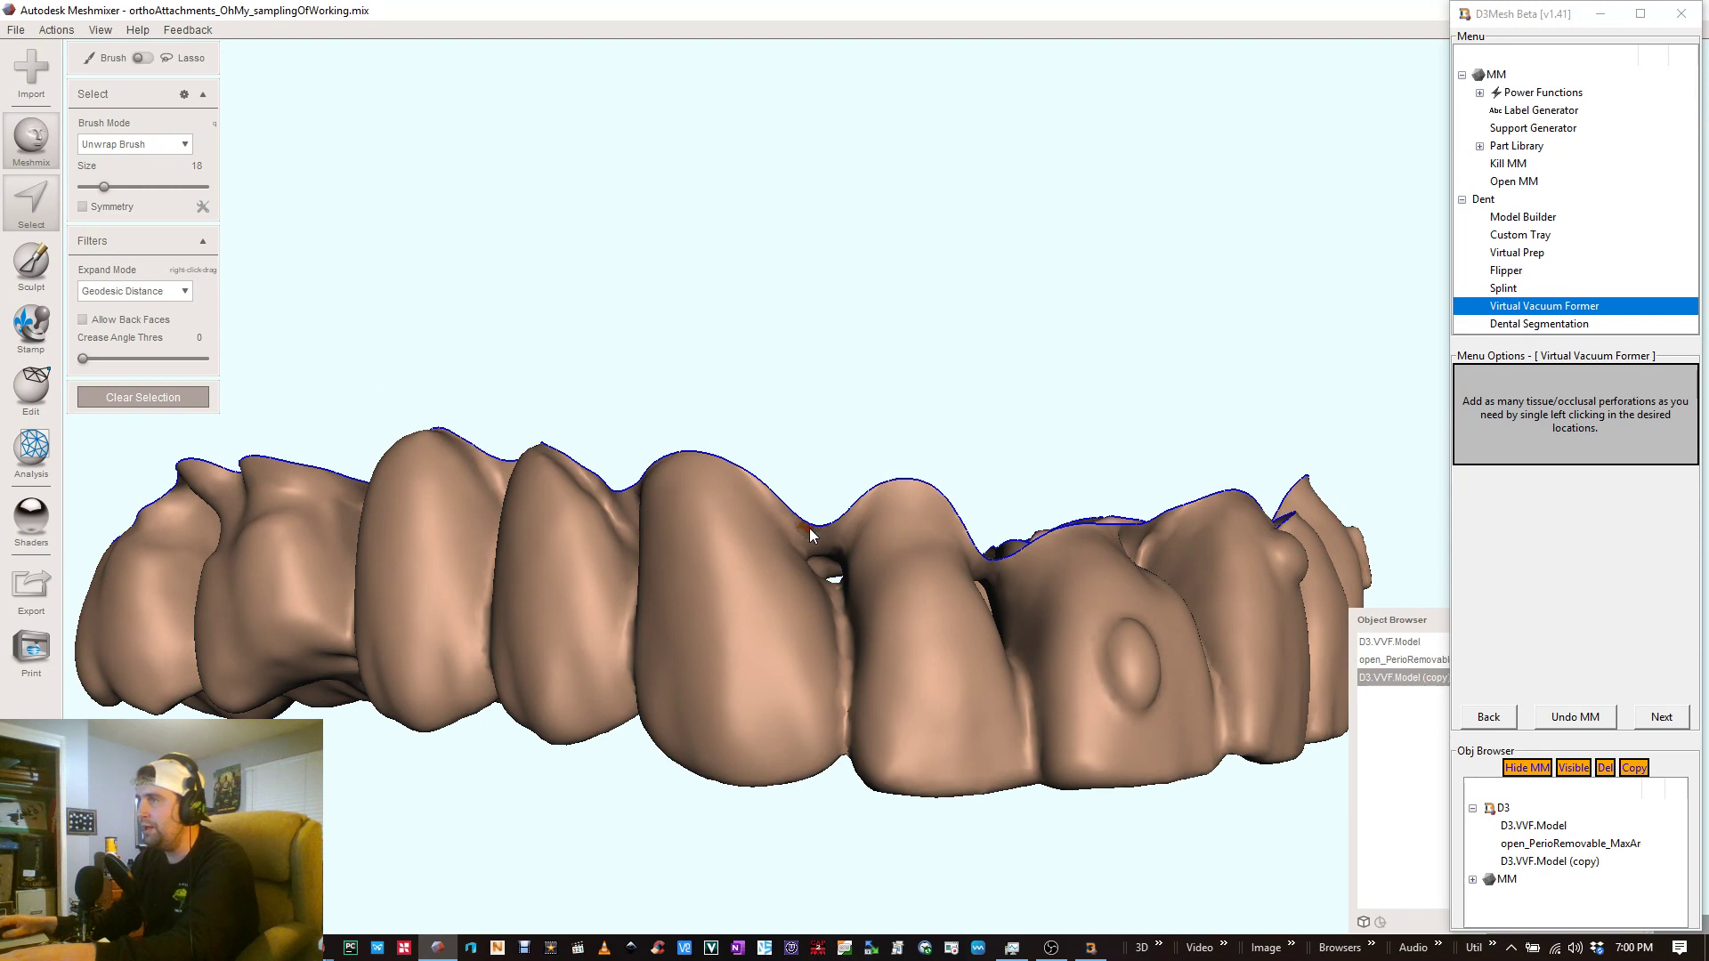
pyautogui.click(811, 537)
pyautogui.moveTo(819, 526); pyautogui.dragTo(1255, 643, button='right')
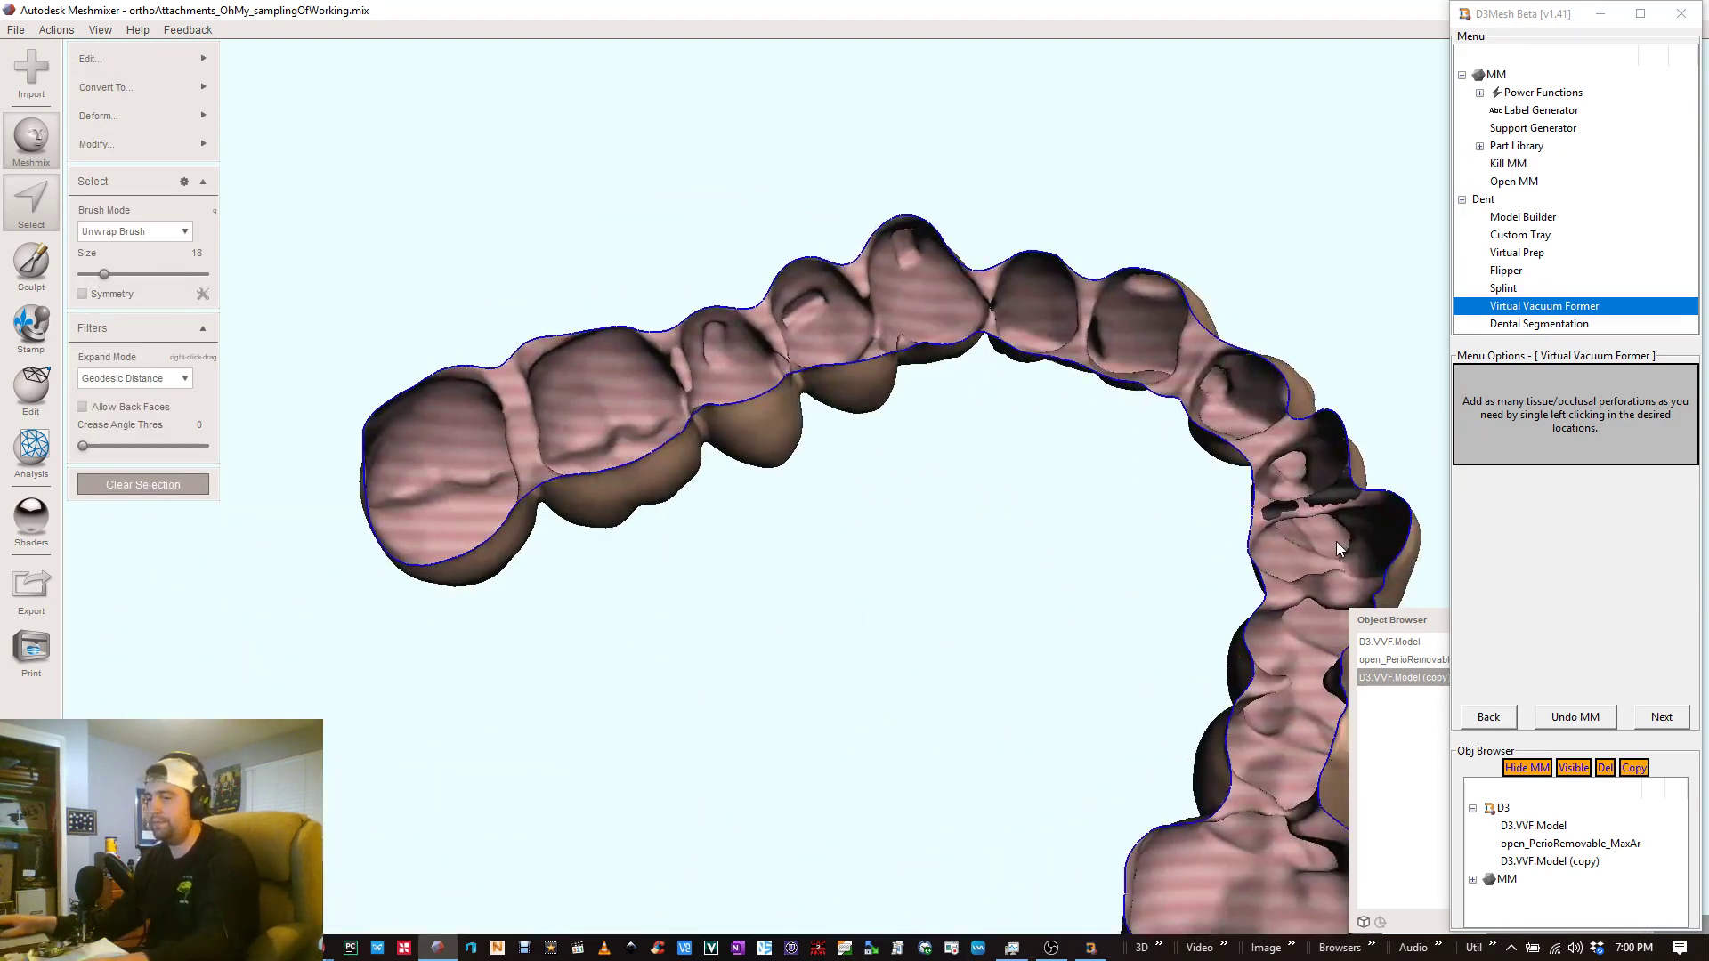
pyautogui.press('c')
pyautogui.moveTo(831, 571); pyautogui.dragTo(1115, 287, button='right')
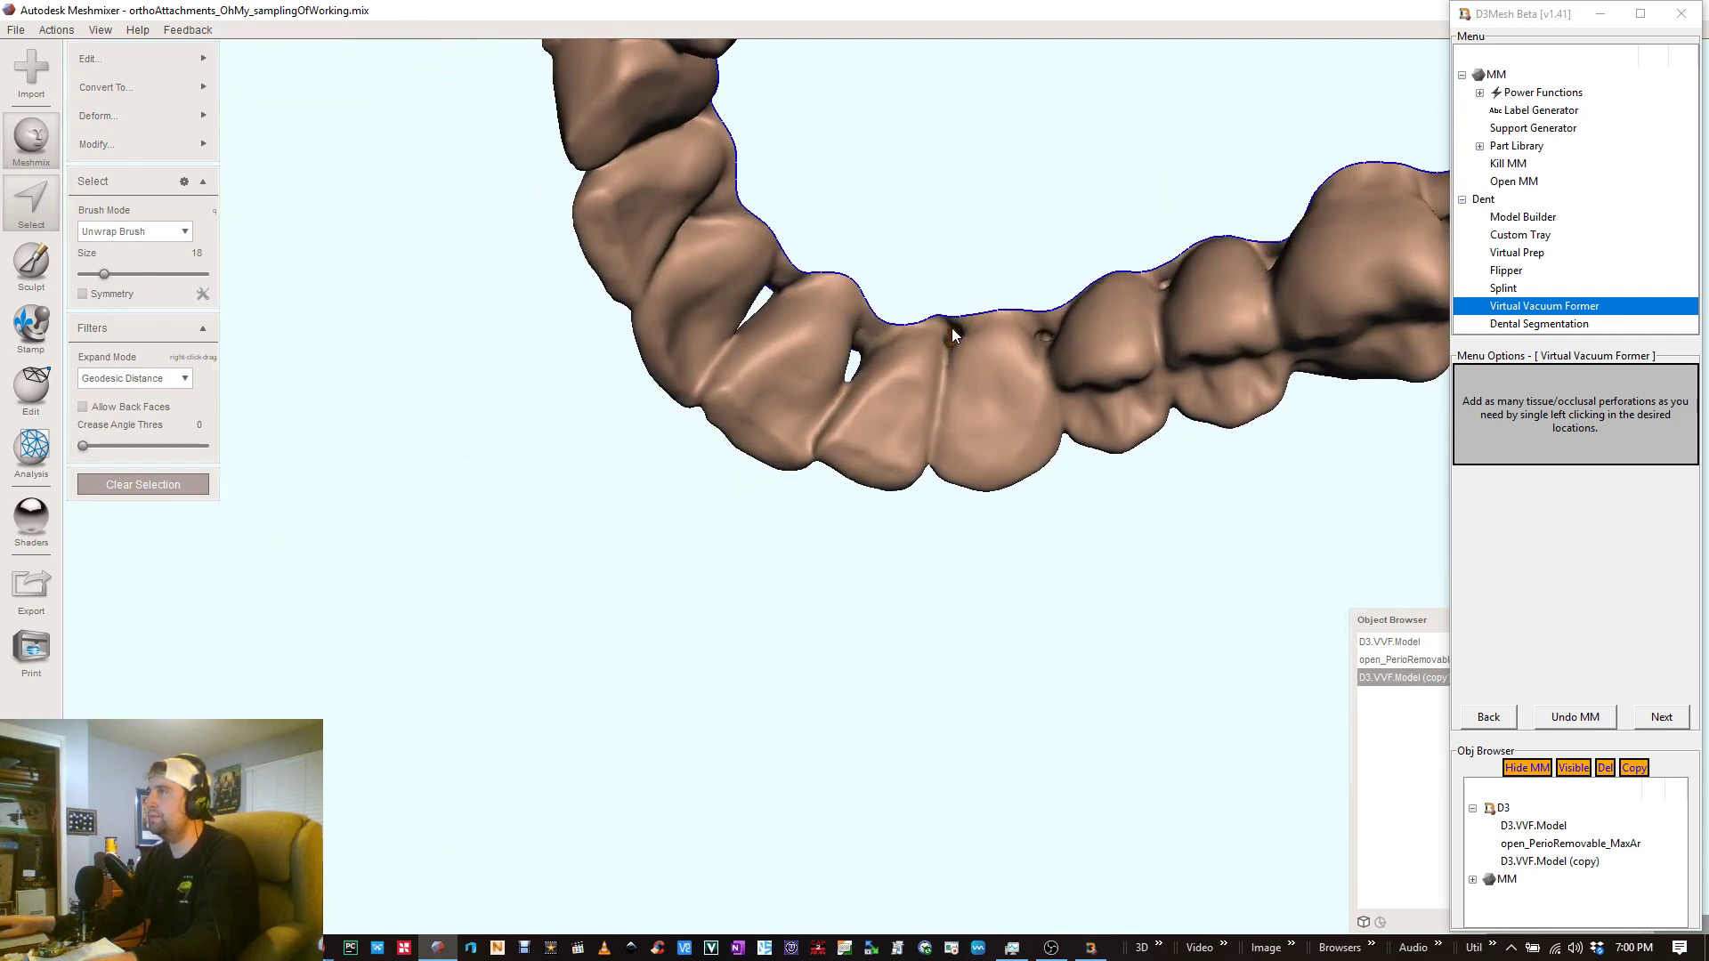
pyautogui.moveTo(952, 329); pyautogui.dragTo(972, 642, button='right')
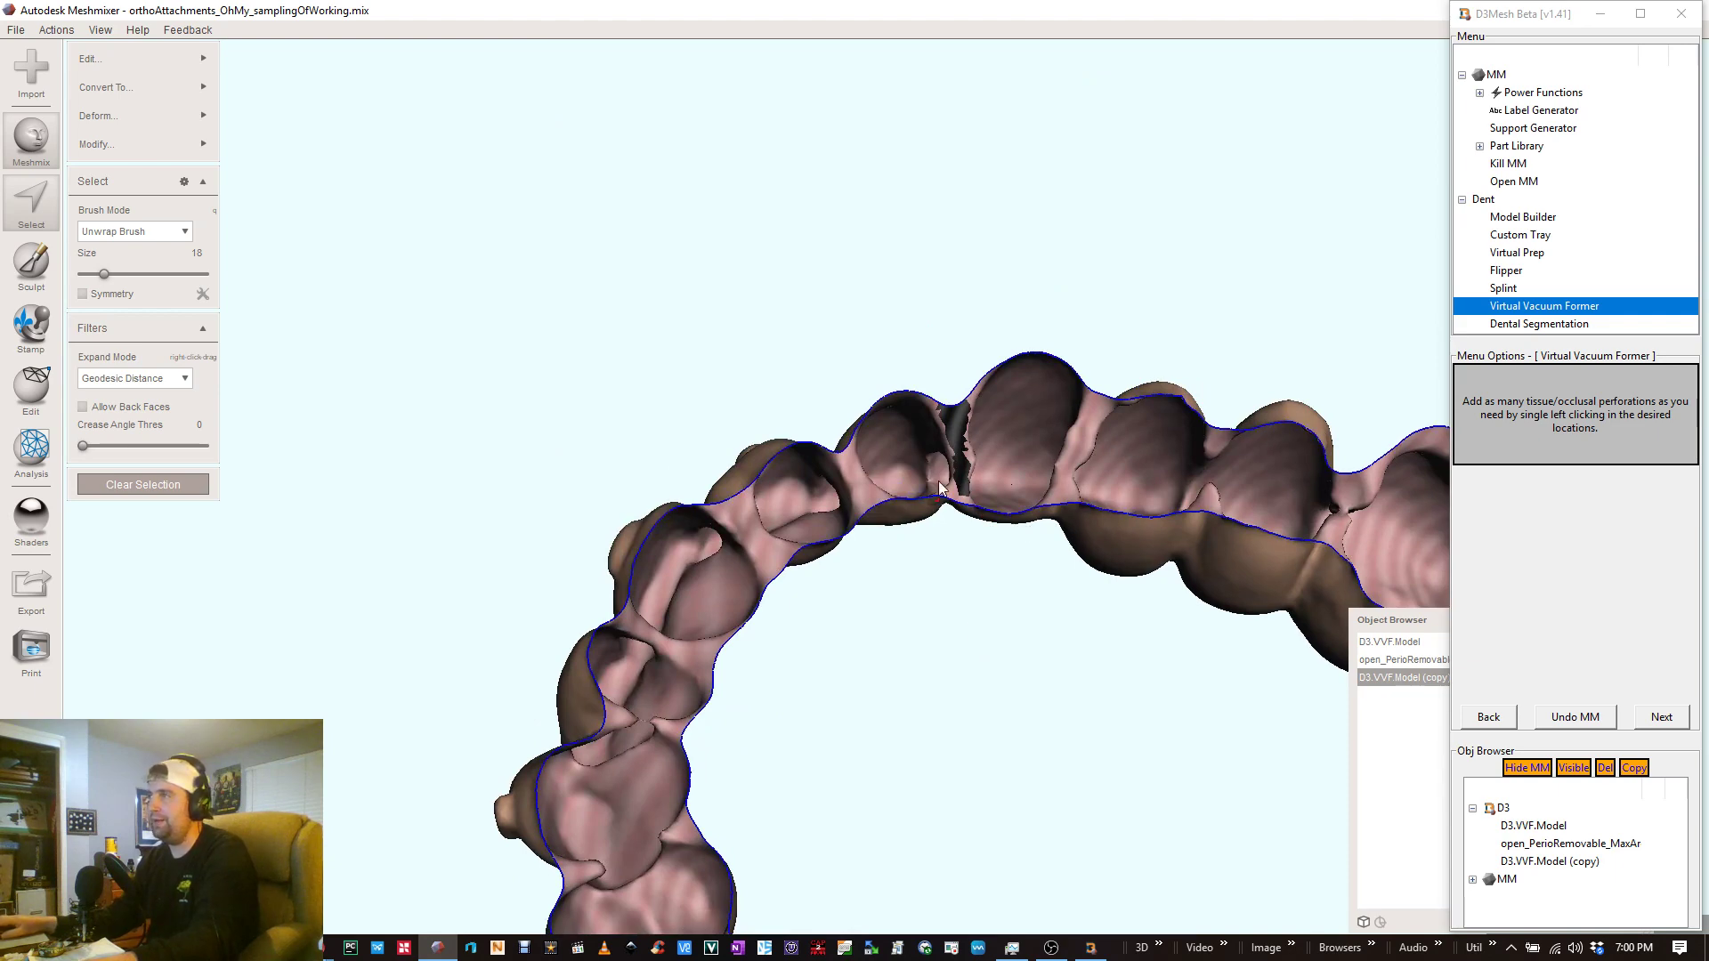
pyautogui.moveTo(938, 481); pyautogui.dragTo(951, 218, button='right')
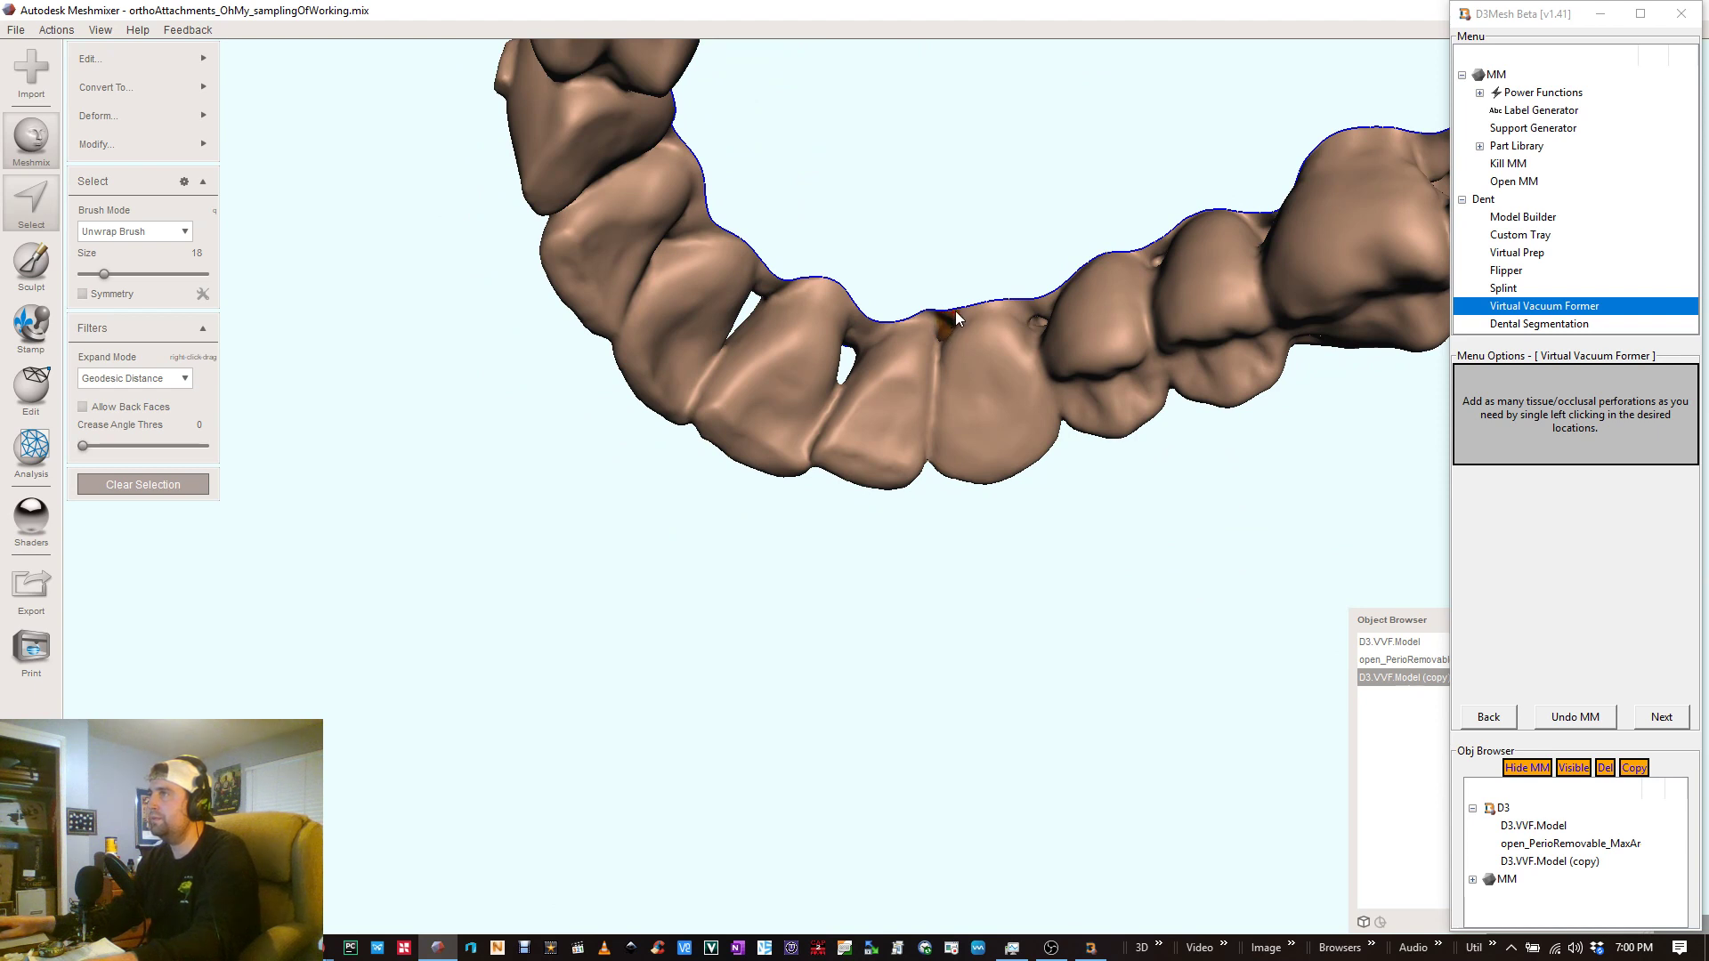
pyautogui.moveTo(954, 312)
pyautogui.mouseDown(button='right')
pyautogui.moveTo(927, 344)
pyautogui.moveTo(876, 335)
pyautogui.mouseUp(button='right')
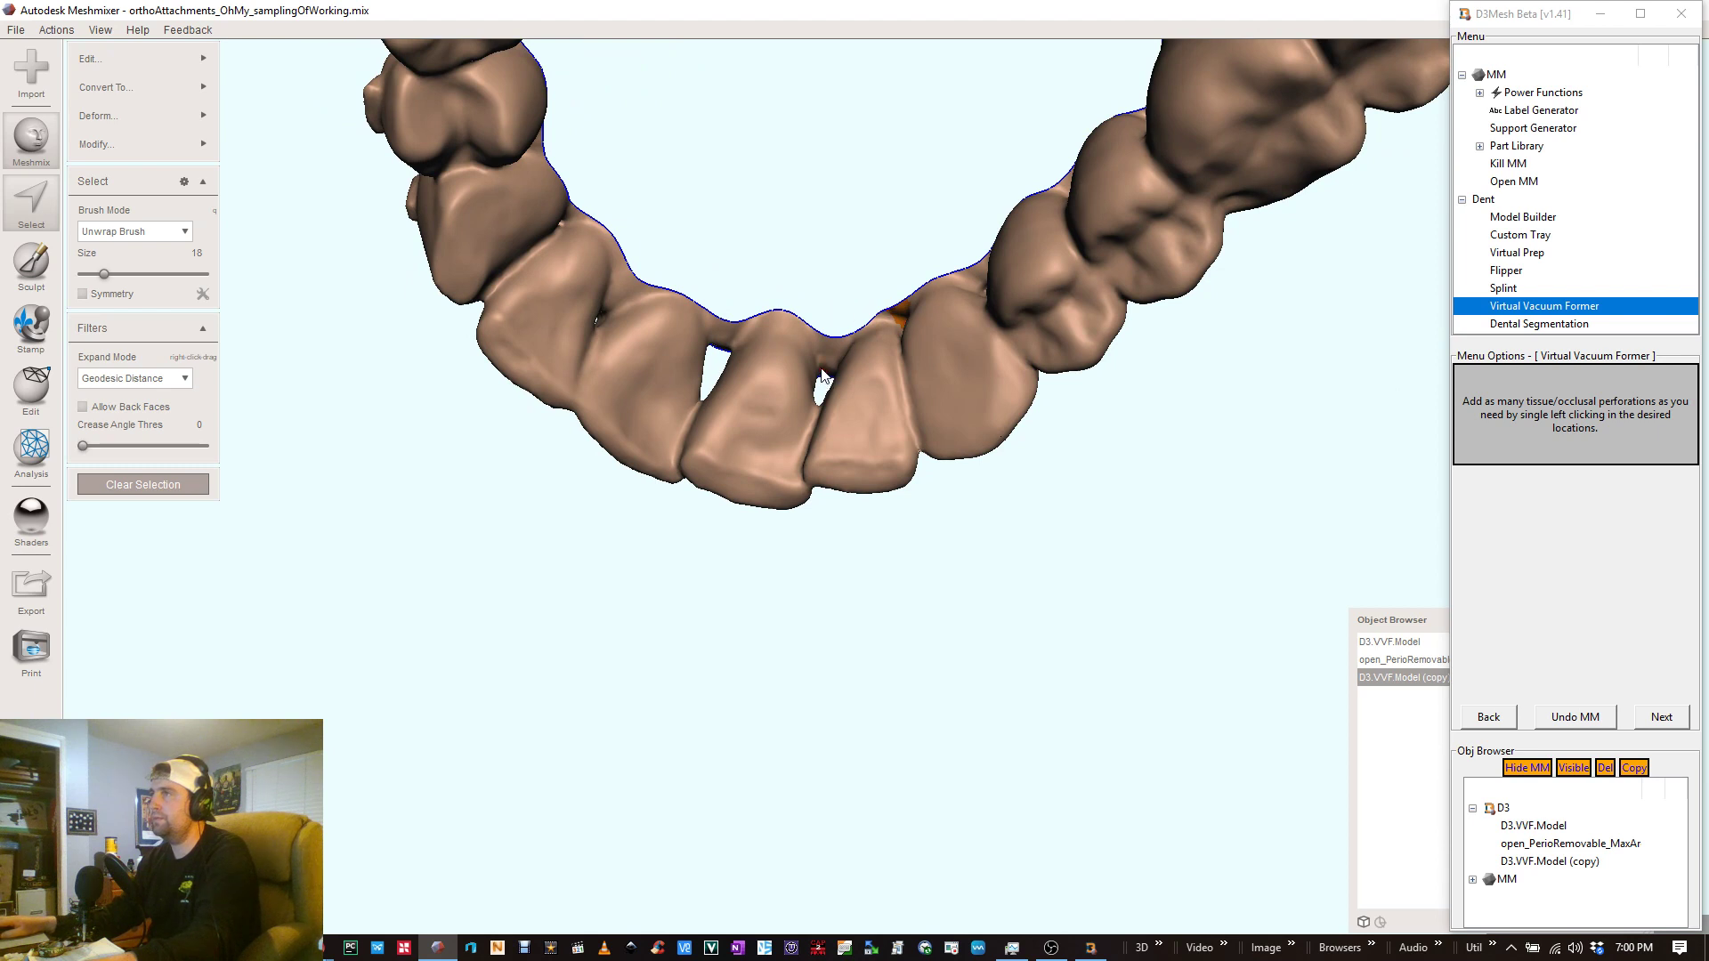
# - Mark the gum embrasure between that lateral incisor and the adjacent central incisor for perforation, on both palatal and facial surfaces
pyautogui.moveTo(823, 374)
pyautogui.mouseDown()
pyautogui.moveTo(812, 331)
pyautogui.moveTo(828, 378)
pyautogui.moveTo(830, 347)
pyautogui.mouseUp()
pyautogui.moveTo(840, 361); pyautogui.dragTo(1371, 514, button='right')
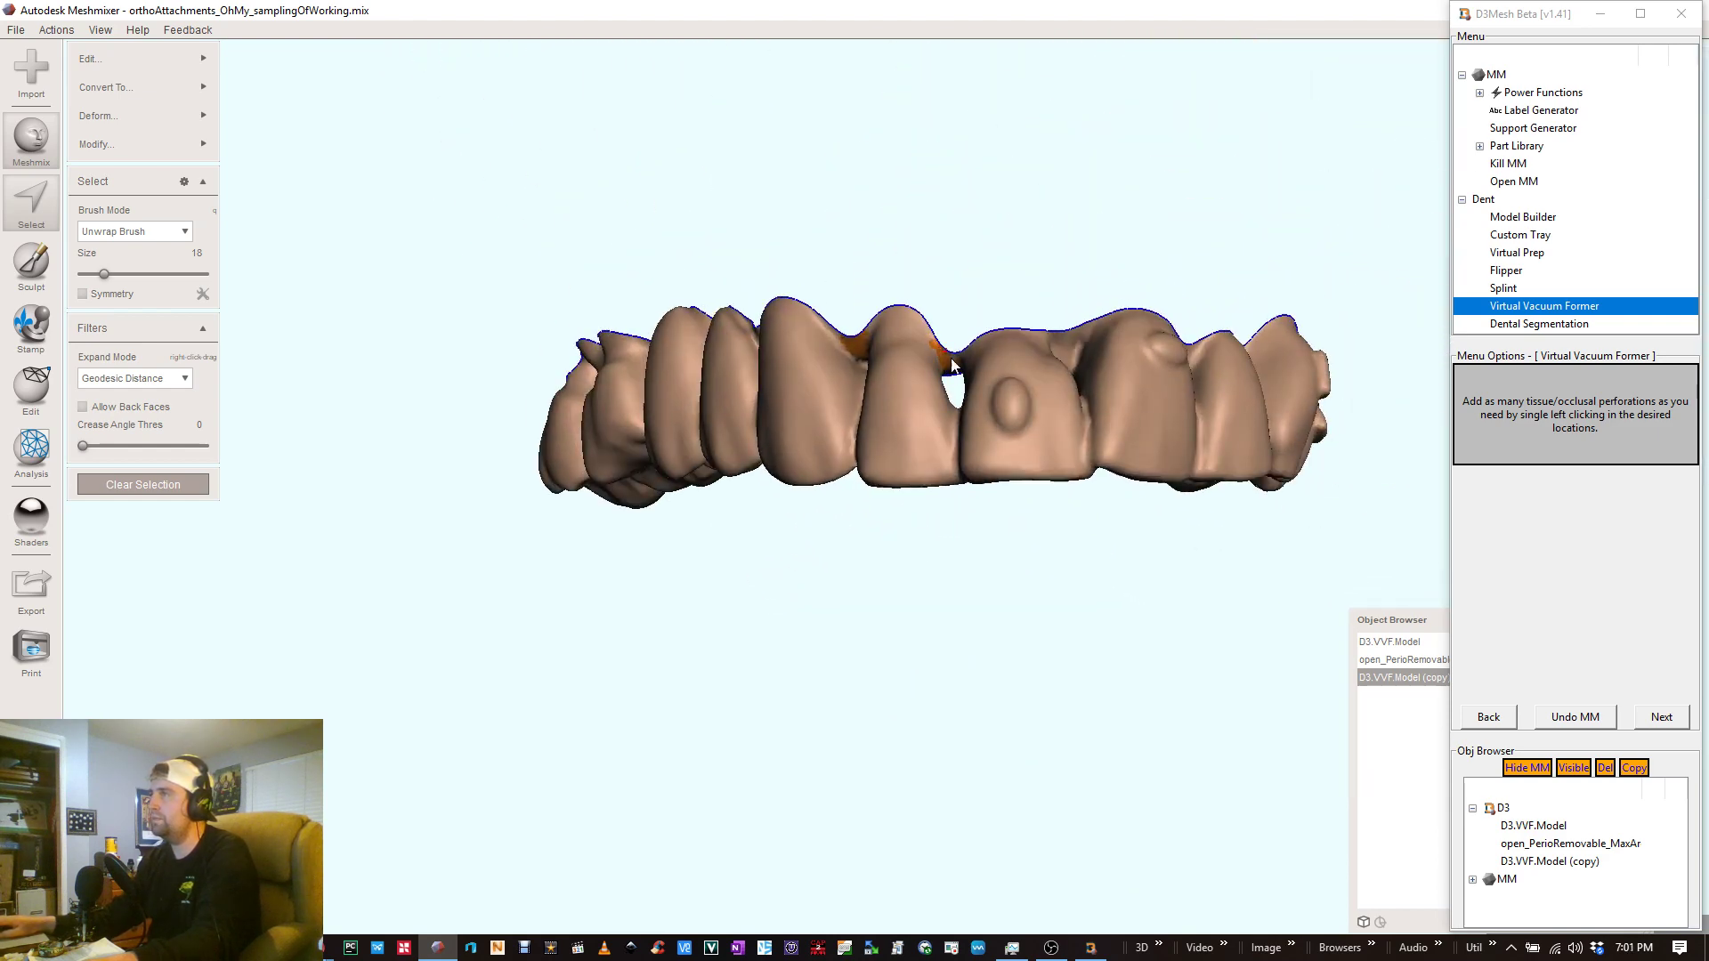
pyautogui.click(1008, 394)
# - Mark the gum embrasure between the two central incisors for perforation, covering the facial and palatal surfaces up to the outline
pyautogui.moveTo(1007, 393); pyautogui.dragTo(1078, 354, button='right')
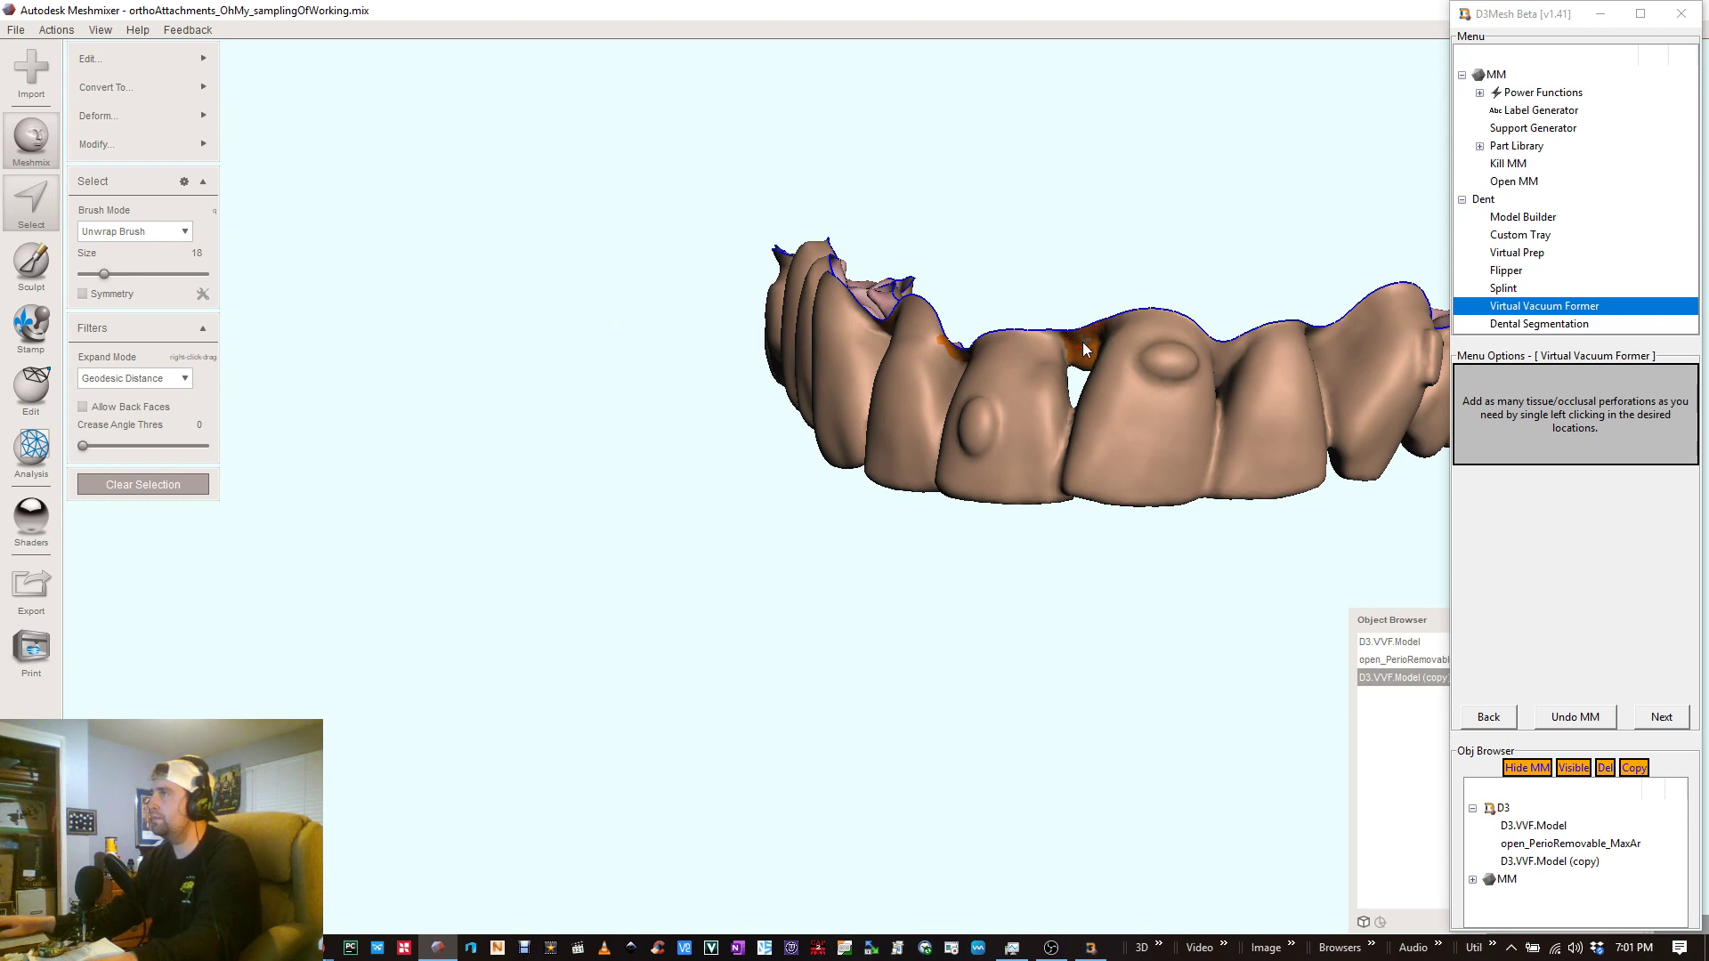
pyautogui.moveTo(1058, 338); pyautogui.dragTo(1084, 361)
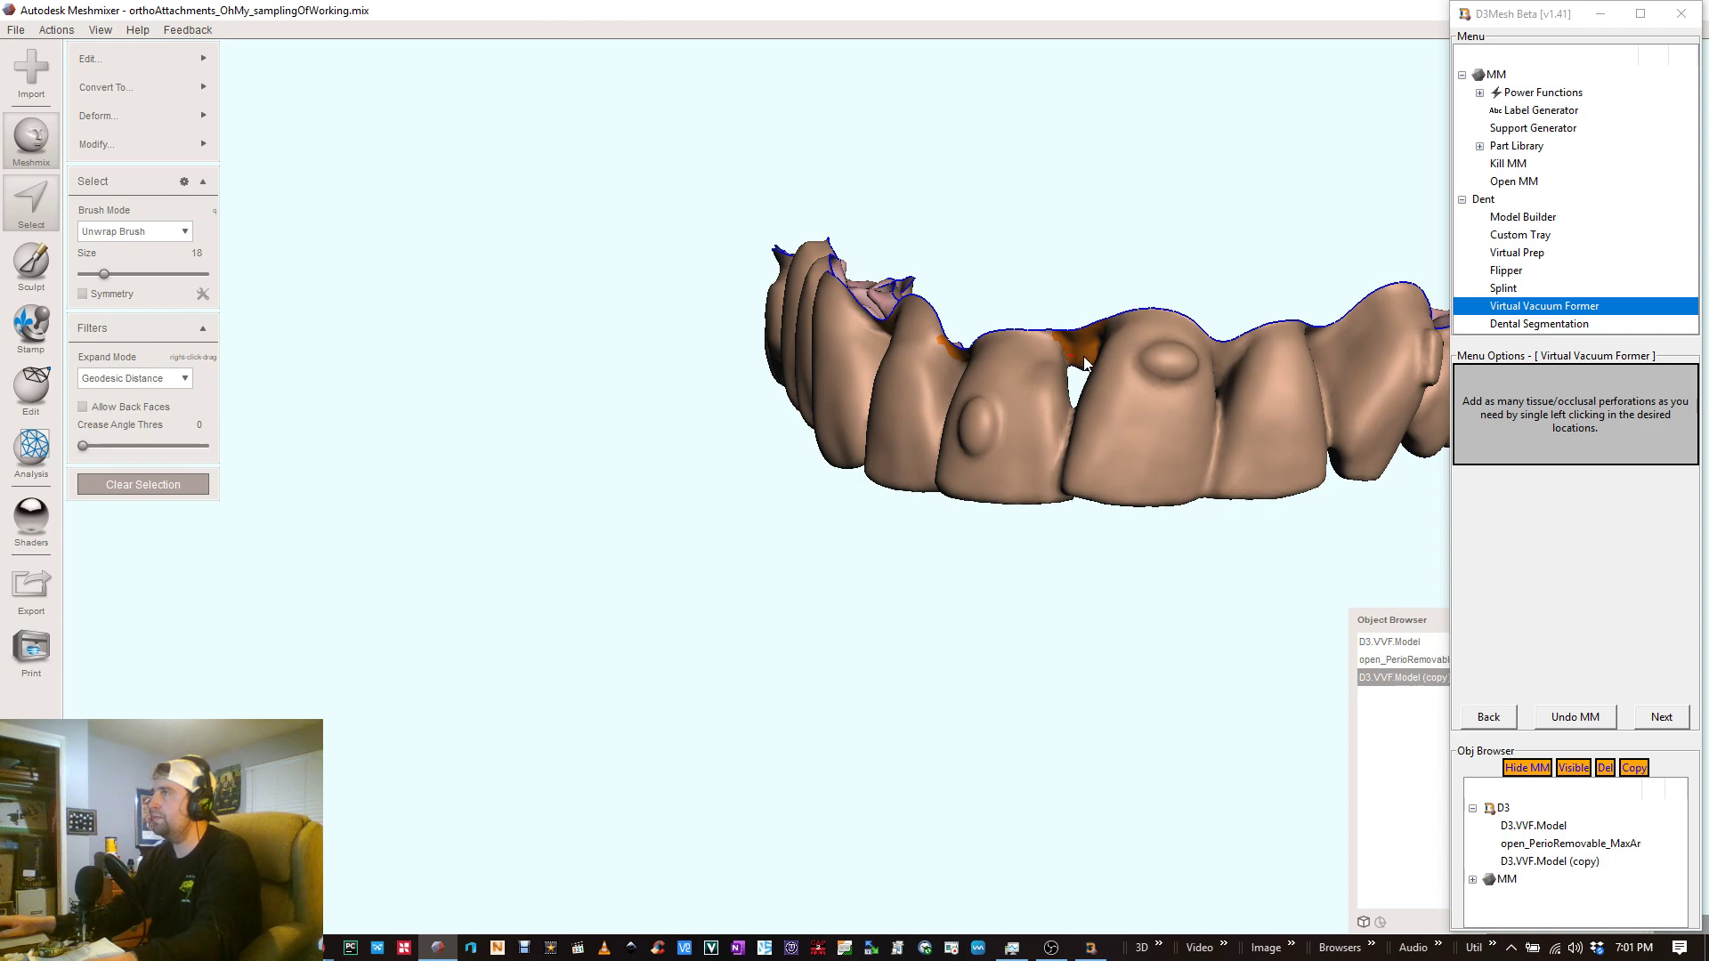
pyautogui.moveTo(1084, 362); pyautogui.dragTo(1108, 182, button='right')
pyautogui.scroll(5, 1168, 429)
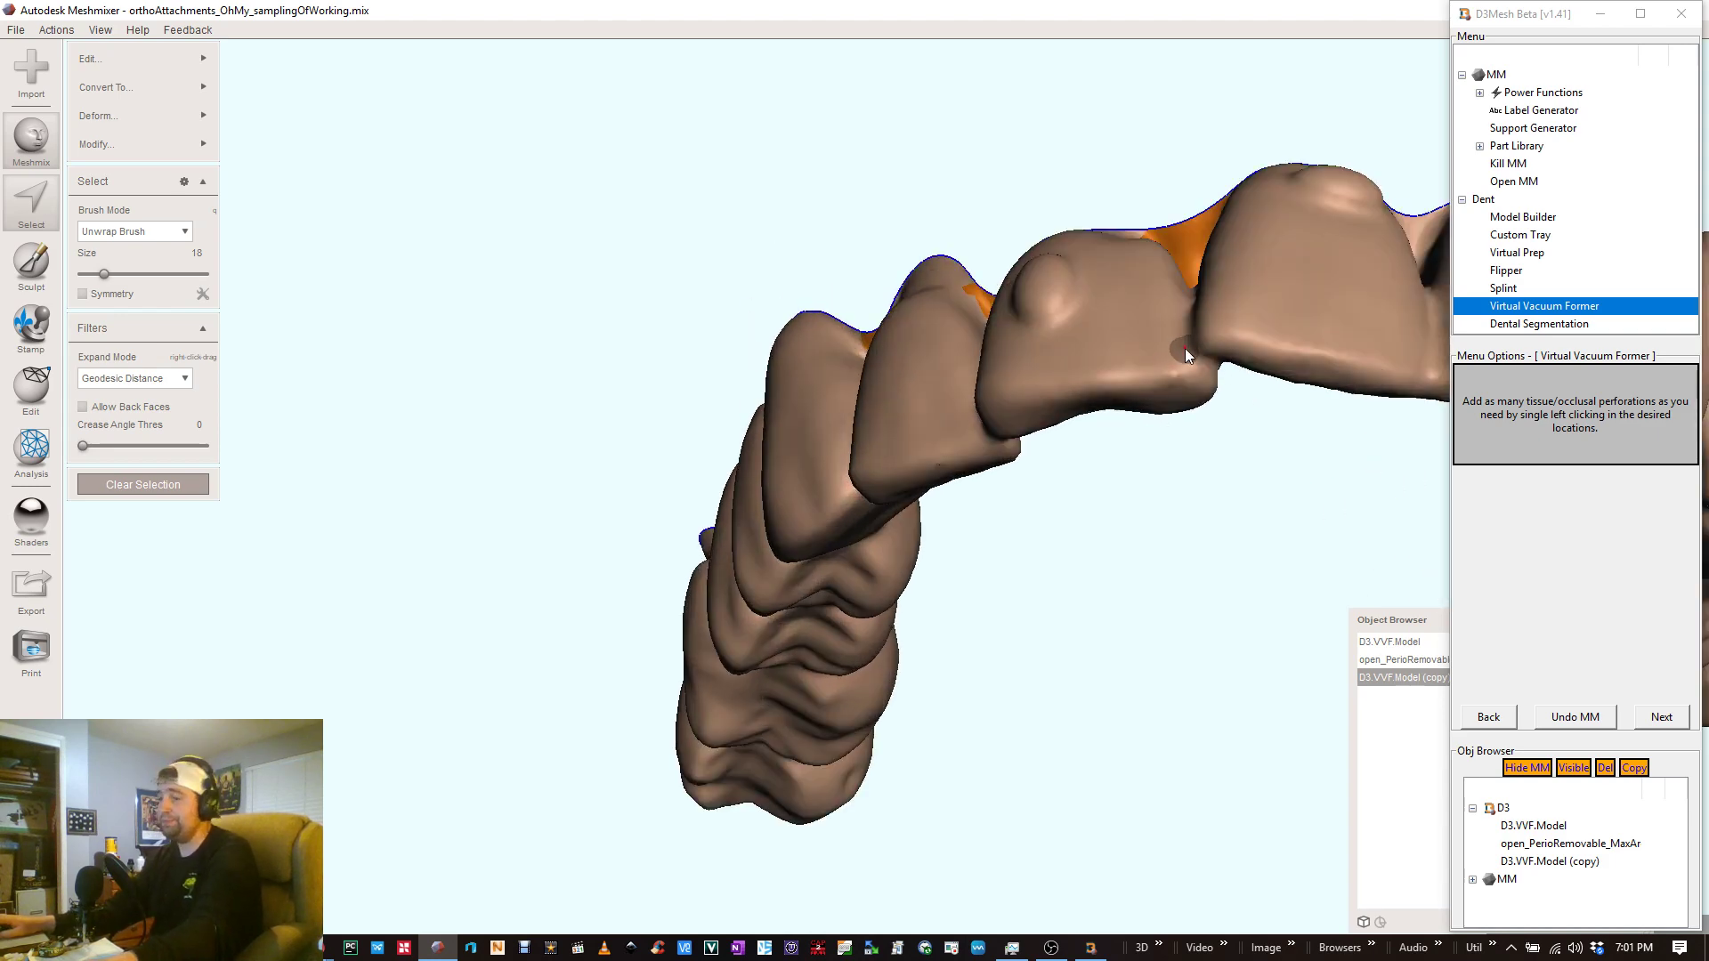
pyautogui.moveTo(1184, 349); pyautogui.dragTo(1184, 229, button='right')
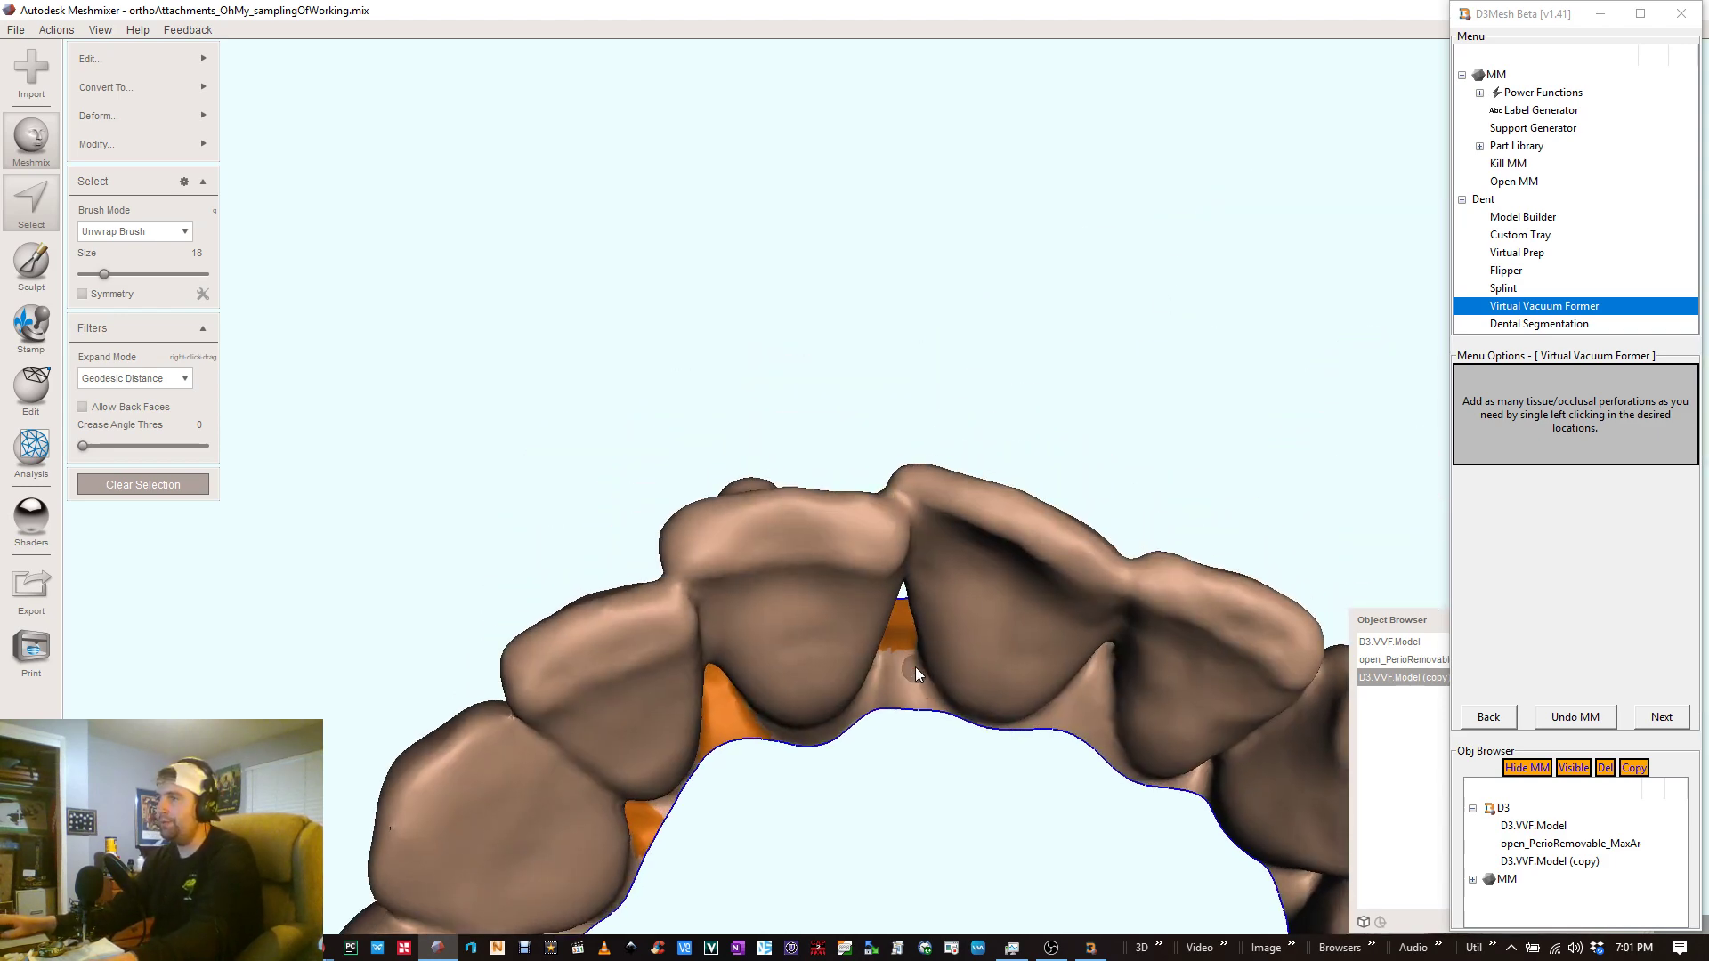
pyautogui.moveTo(891, 648)
pyautogui.mouseDown(button='right')
pyautogui.moveTo(861, 648)
pyautogui.moveTo(894, 668)
pyautogui.mouseUp(button='right')
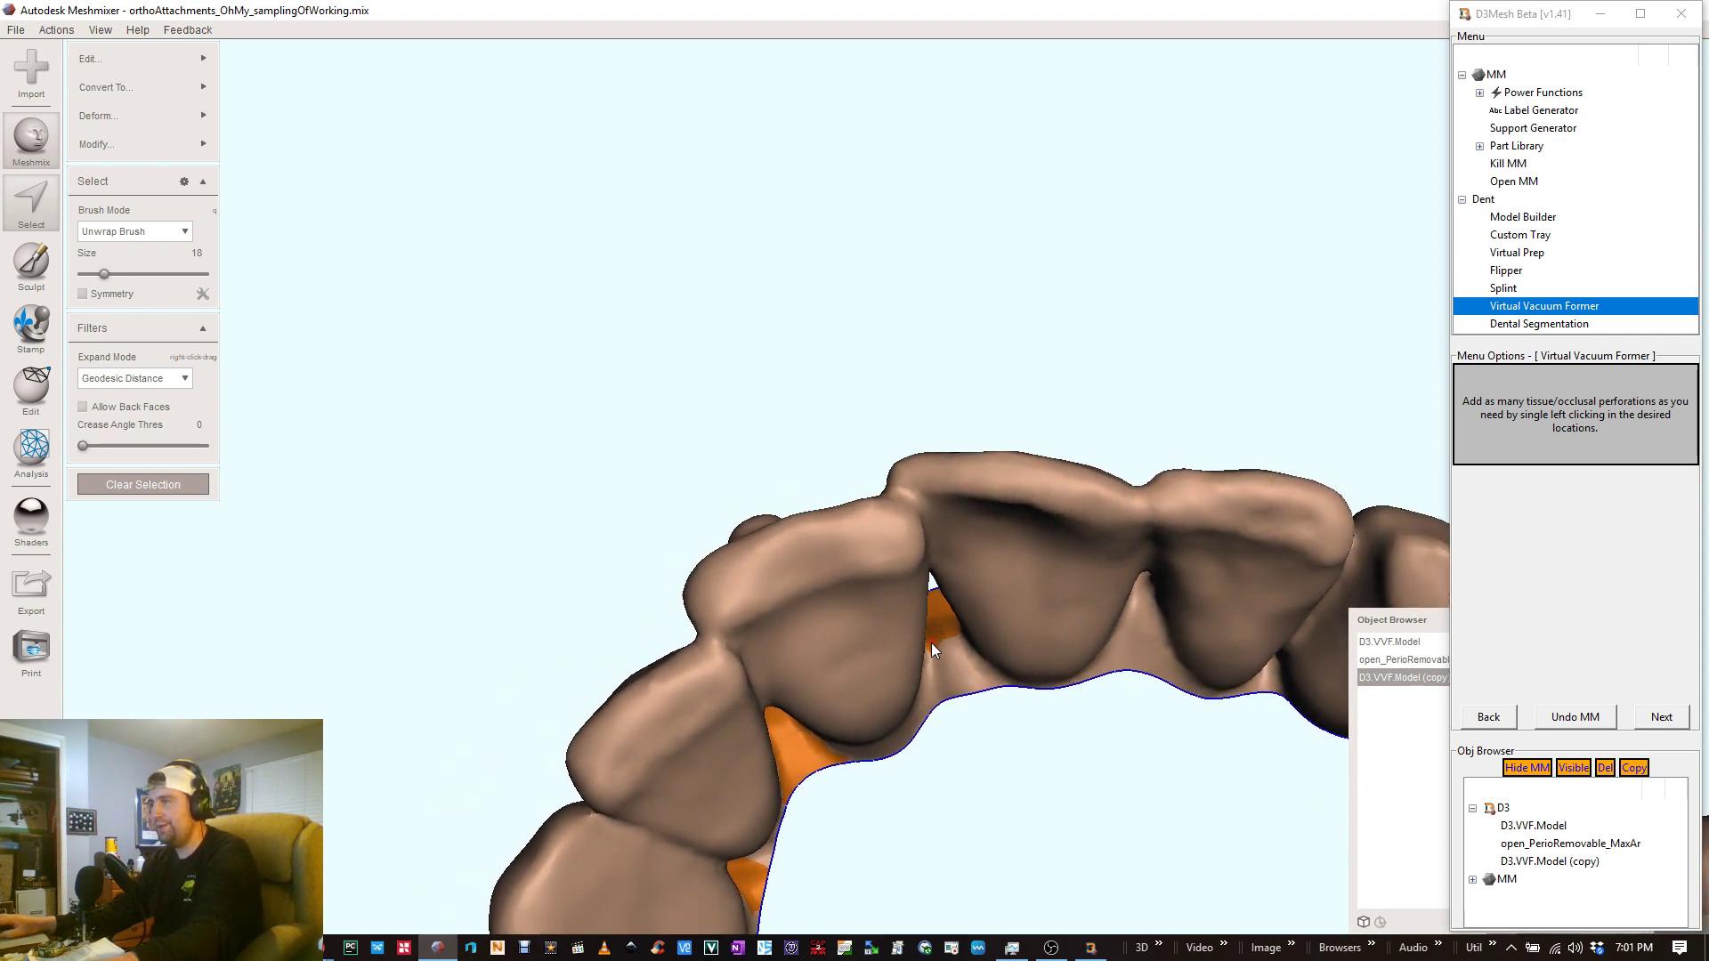
pyautogui.click(957, 657)
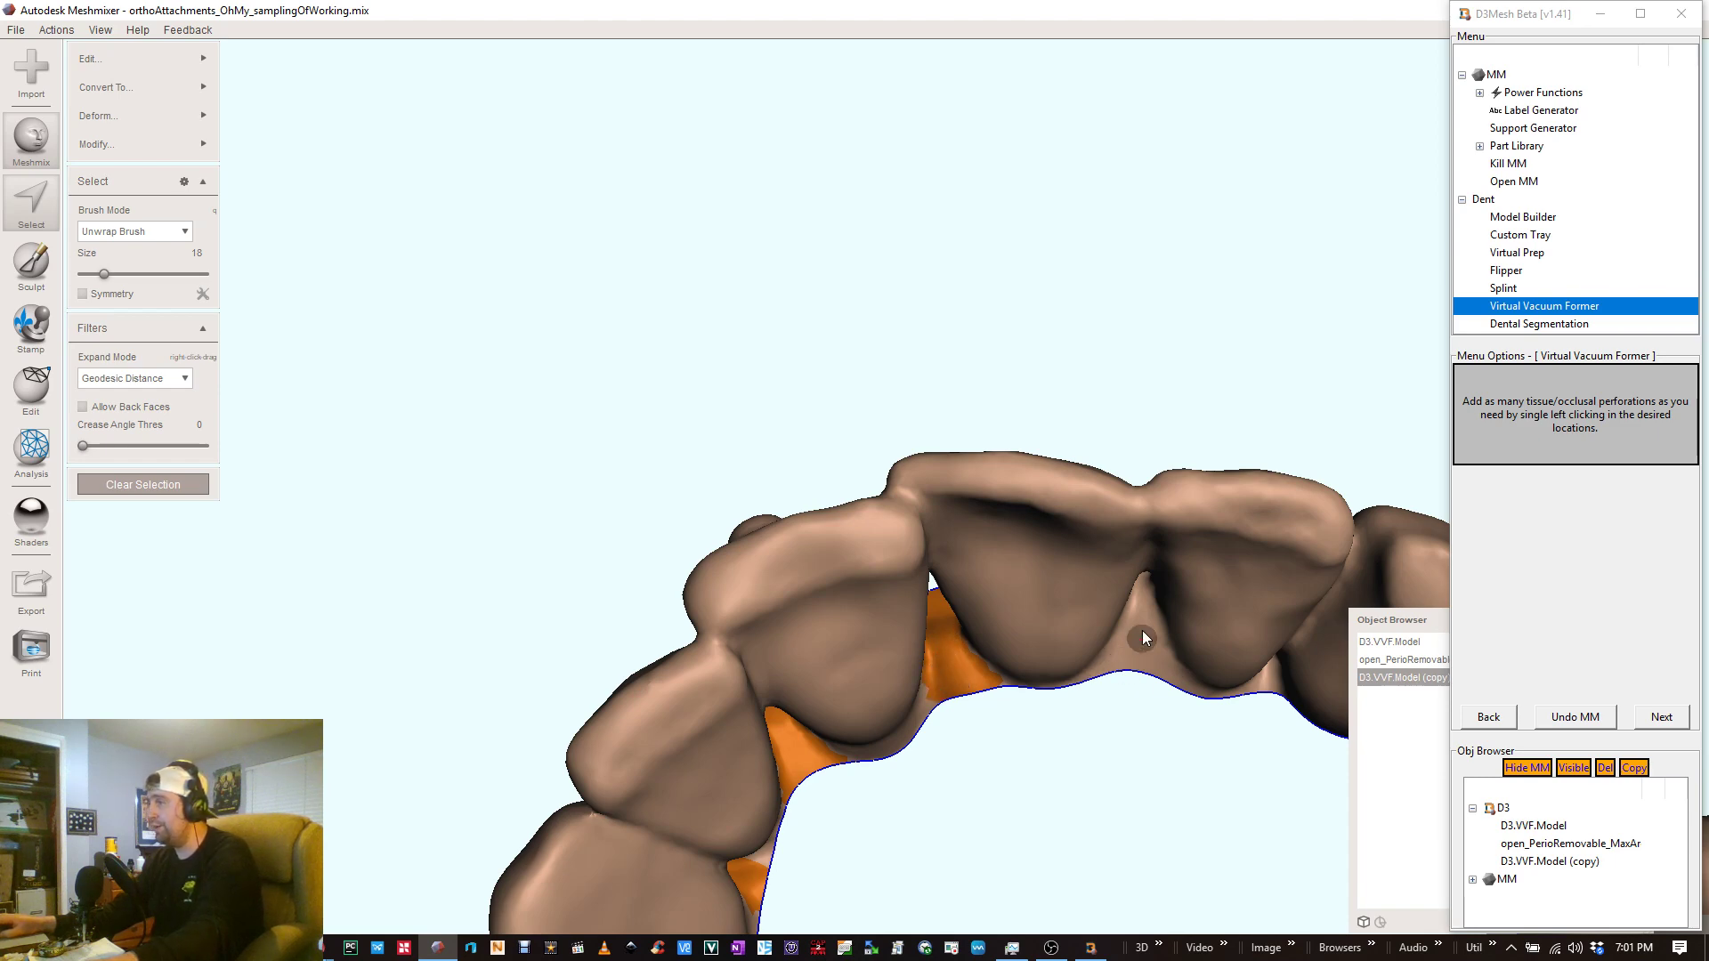
# - Mark the facial and palatal gum embrasure between central and lateral incisor on the side with the canine and premolar attachments
pyautogui.moveTo(1142, 631); pyautogui.dragTo(1105, 881, button='right')
pyautogui.moveTo(1278, 313)
pyautogui.mouseDown(button='right')
pyautogui.moveTo(1241, 345)
pyautogui.moveTo(1200, 308)
pyautogui.mouseUp(button='right')
pyautogui.moveTo(1191, 306); pyautogui.dragTo(1202, 361)
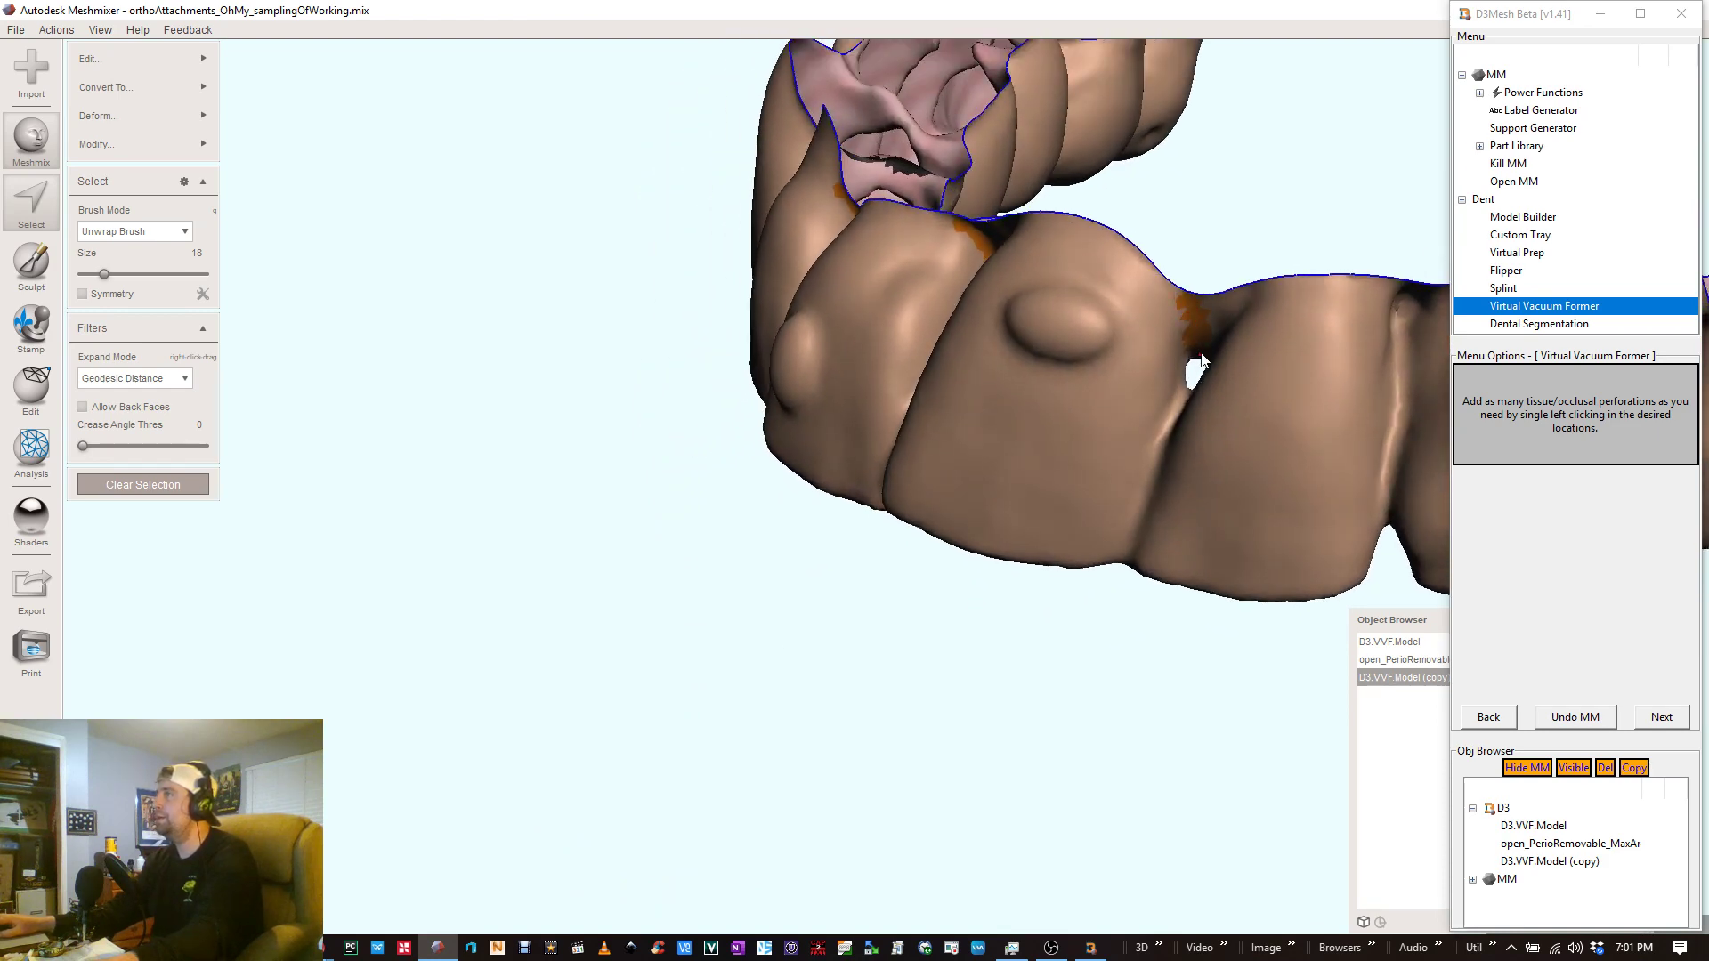
pyautogui.moveTo(1205, 321); pyautogui.dragTo(607, 281, button='right')
pyautogui.moveTo(602, 309)
pyautogui.mouseDown()
pyautogui.moveTo(567, 242)
pyautogui.moveTo(597, 264)
pyautogui.mouseUp()
pyautogui.moveTo(606, 265); pyautogui.dragTo(733, 286, button='right')
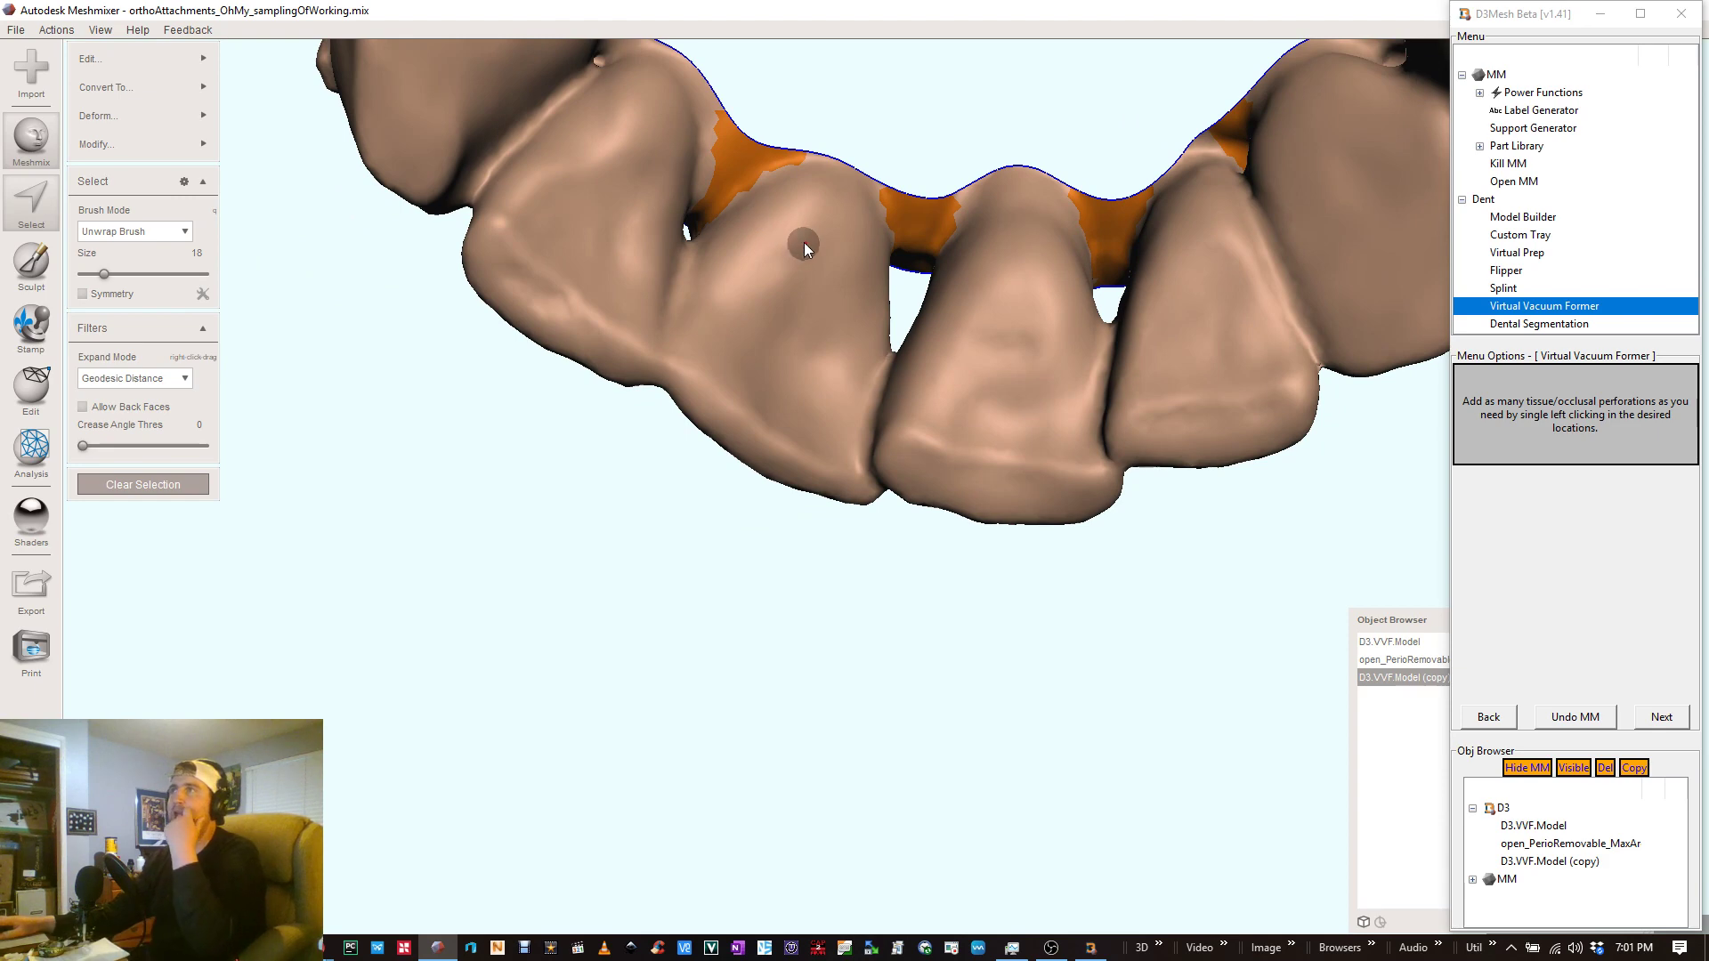
# - Mark the facial and palatal gum embrasure between lateral incisor and canine on the attachment side for perforation
pyautogui.moveTo(795, 335); pyautogui.dragTo(924, 358, button='right')
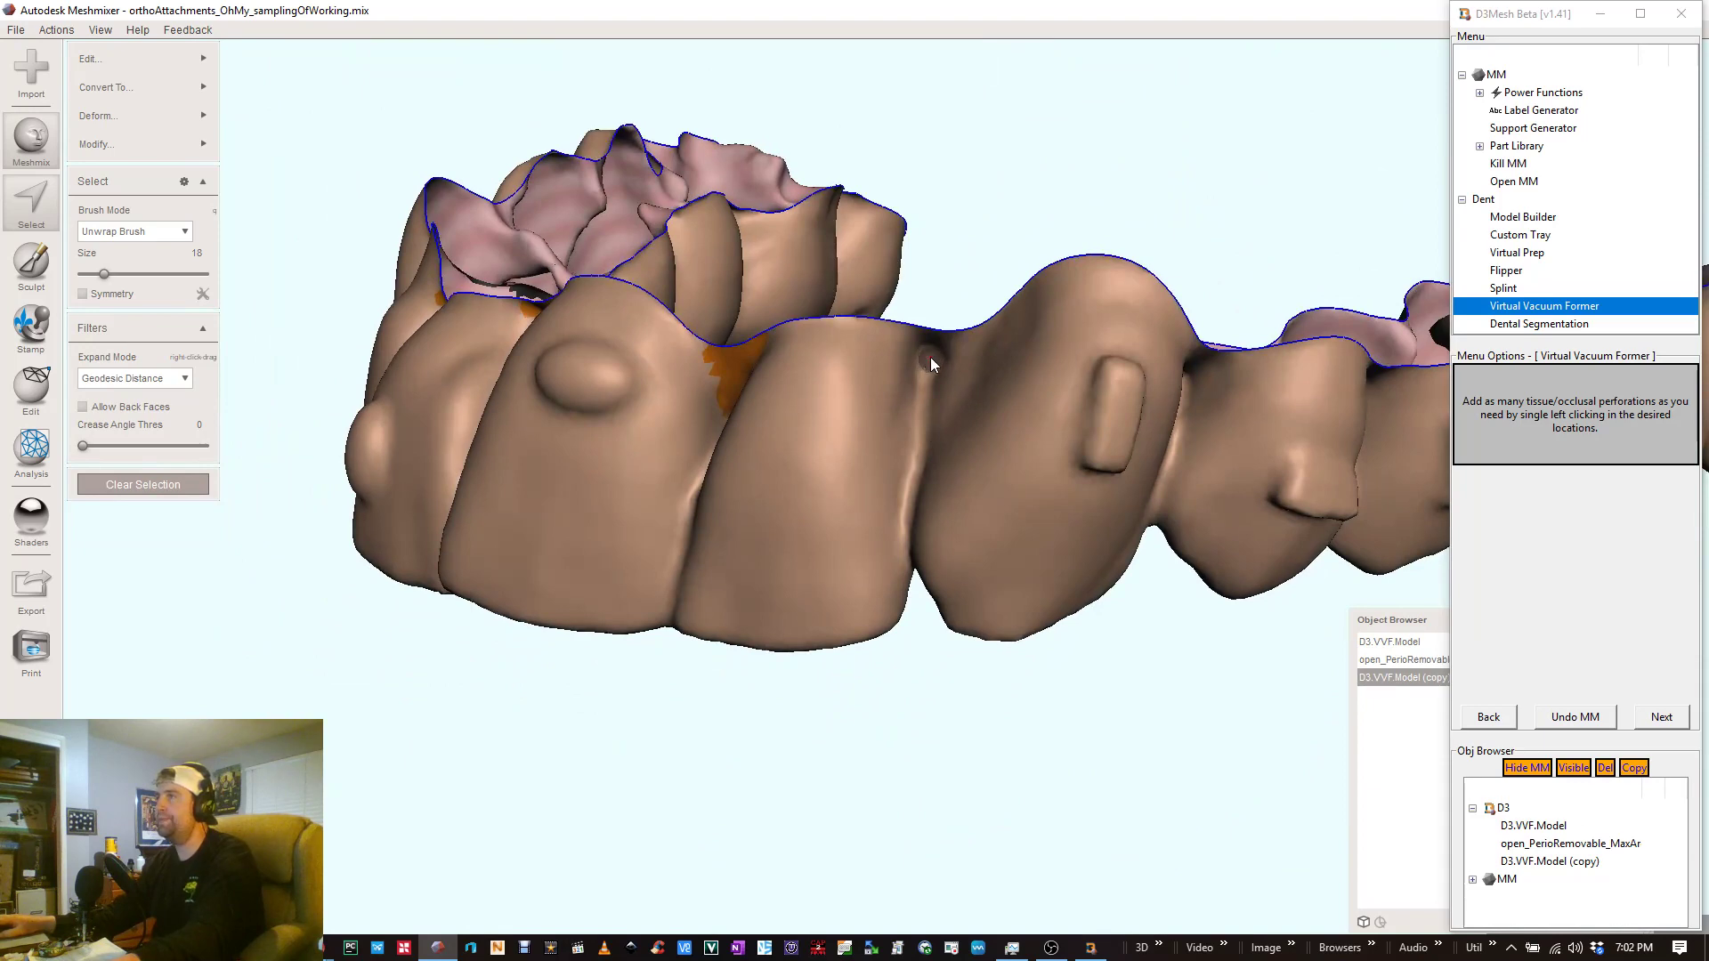
pyautogui.click(929, 362)
pyautogui.moveTo(910, 335); pyautogui.dragTo(719, 479, button='right')
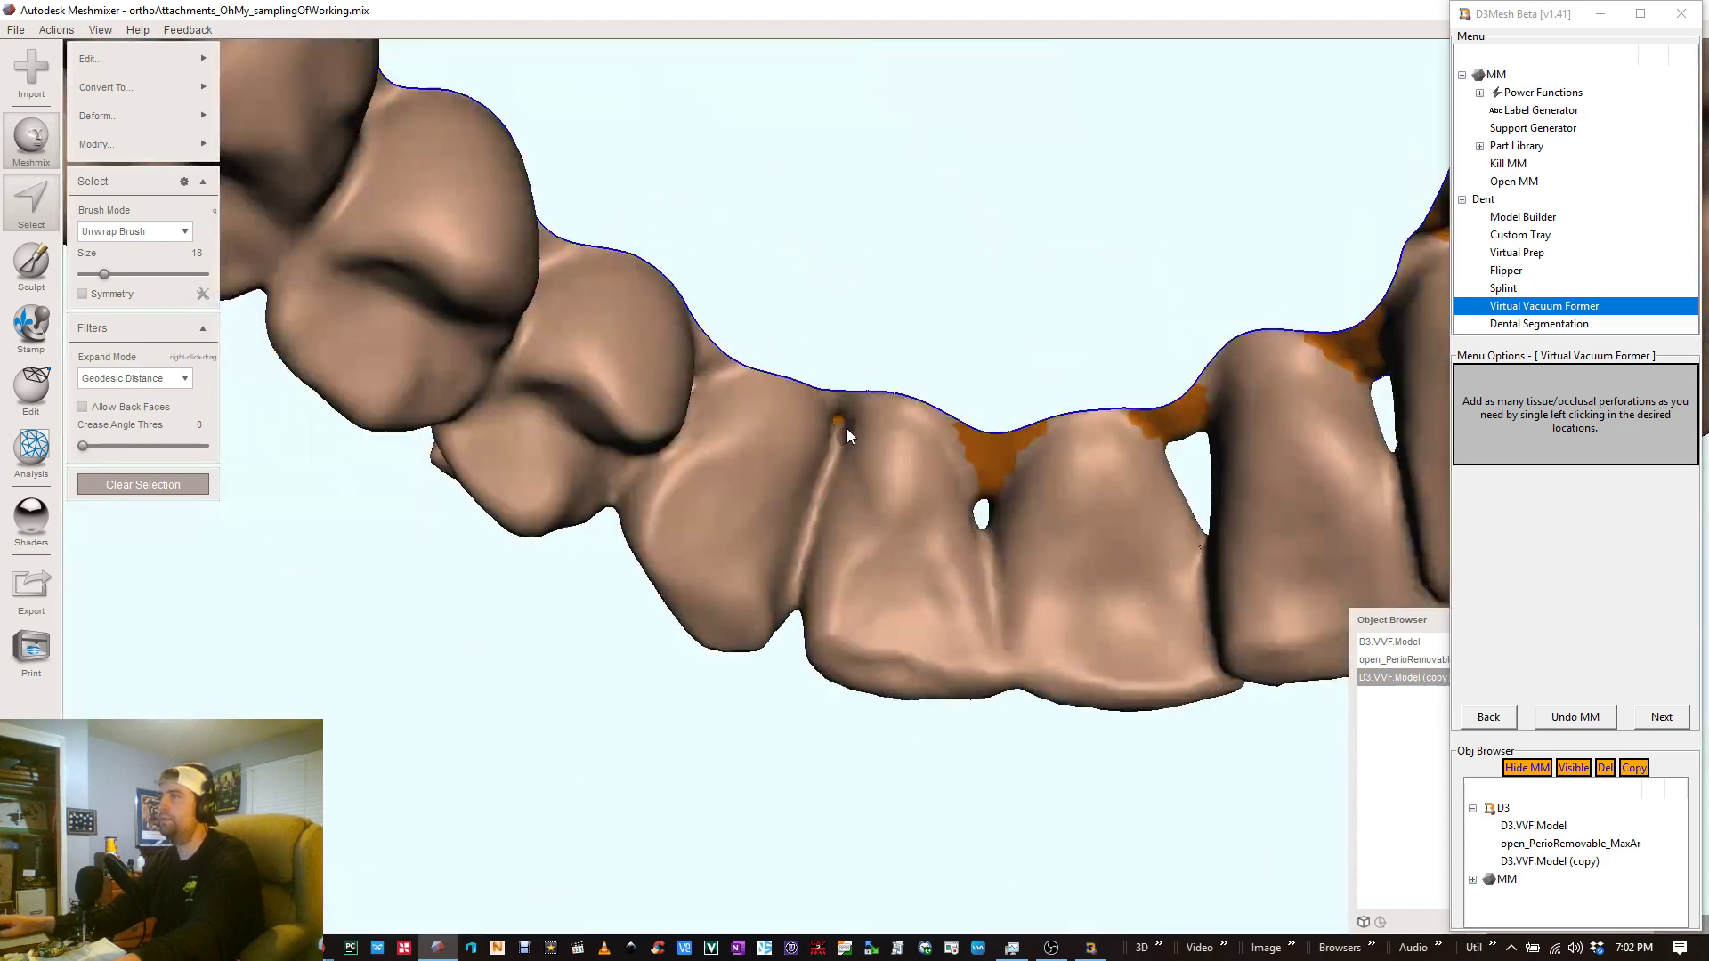
pyautogui.click(841, 399)
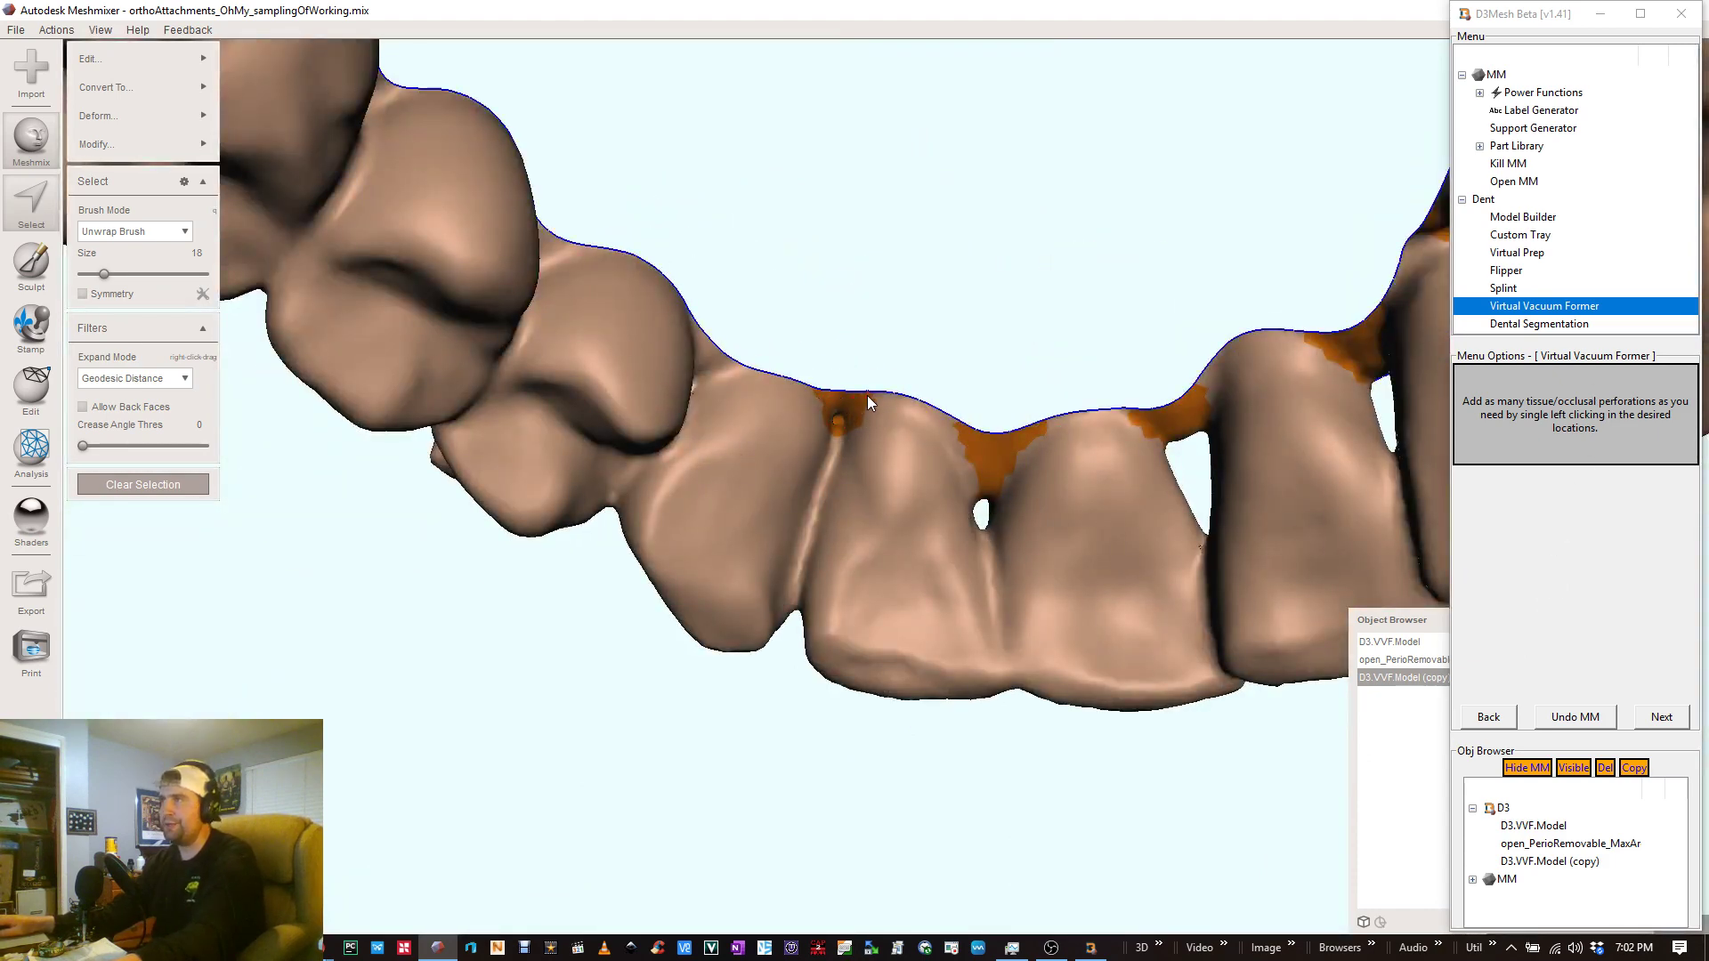
pyautogui.click(814, 393)
# - Mark the palatal and facial gum embrasure between the two premolars on the attachment side for perforation
pyautogui.moveTo(851, 536); pyautogui.dragTo(736, 637, button='right')
pyautogui.moveTo(642, 516); pyautogui.dragTo(716, 331, button='right')
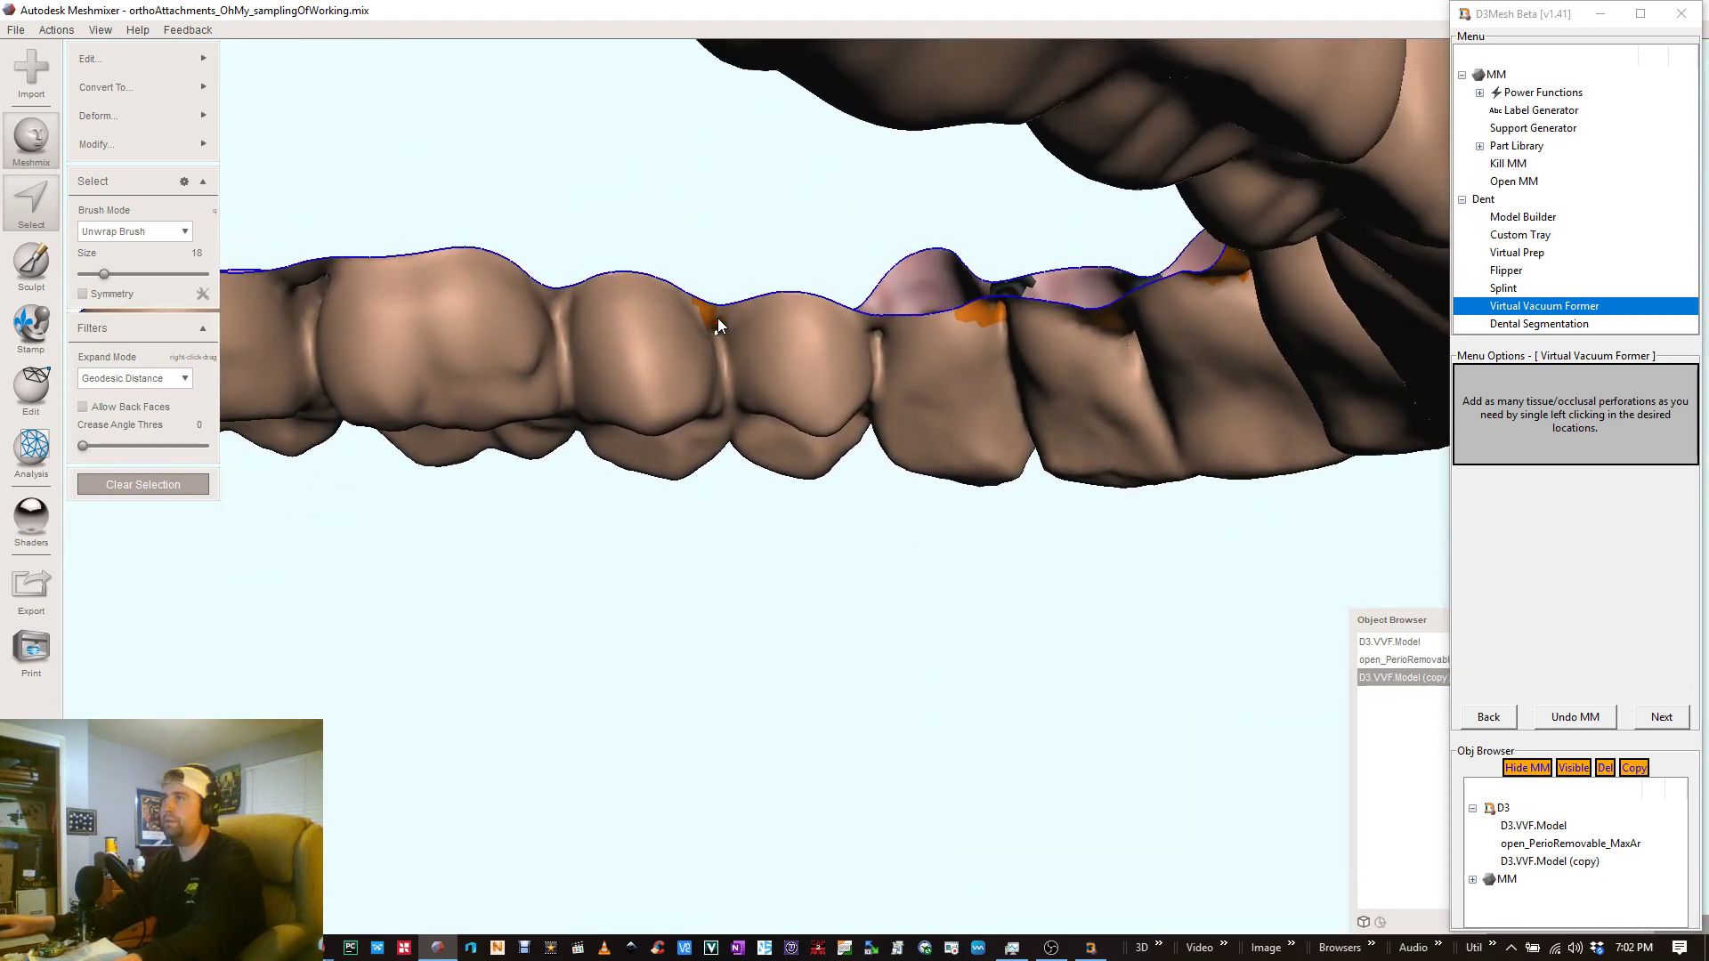
pyautogui.moveTo(713, 317); pyautogui.dragTo(1080, 214, button='right')
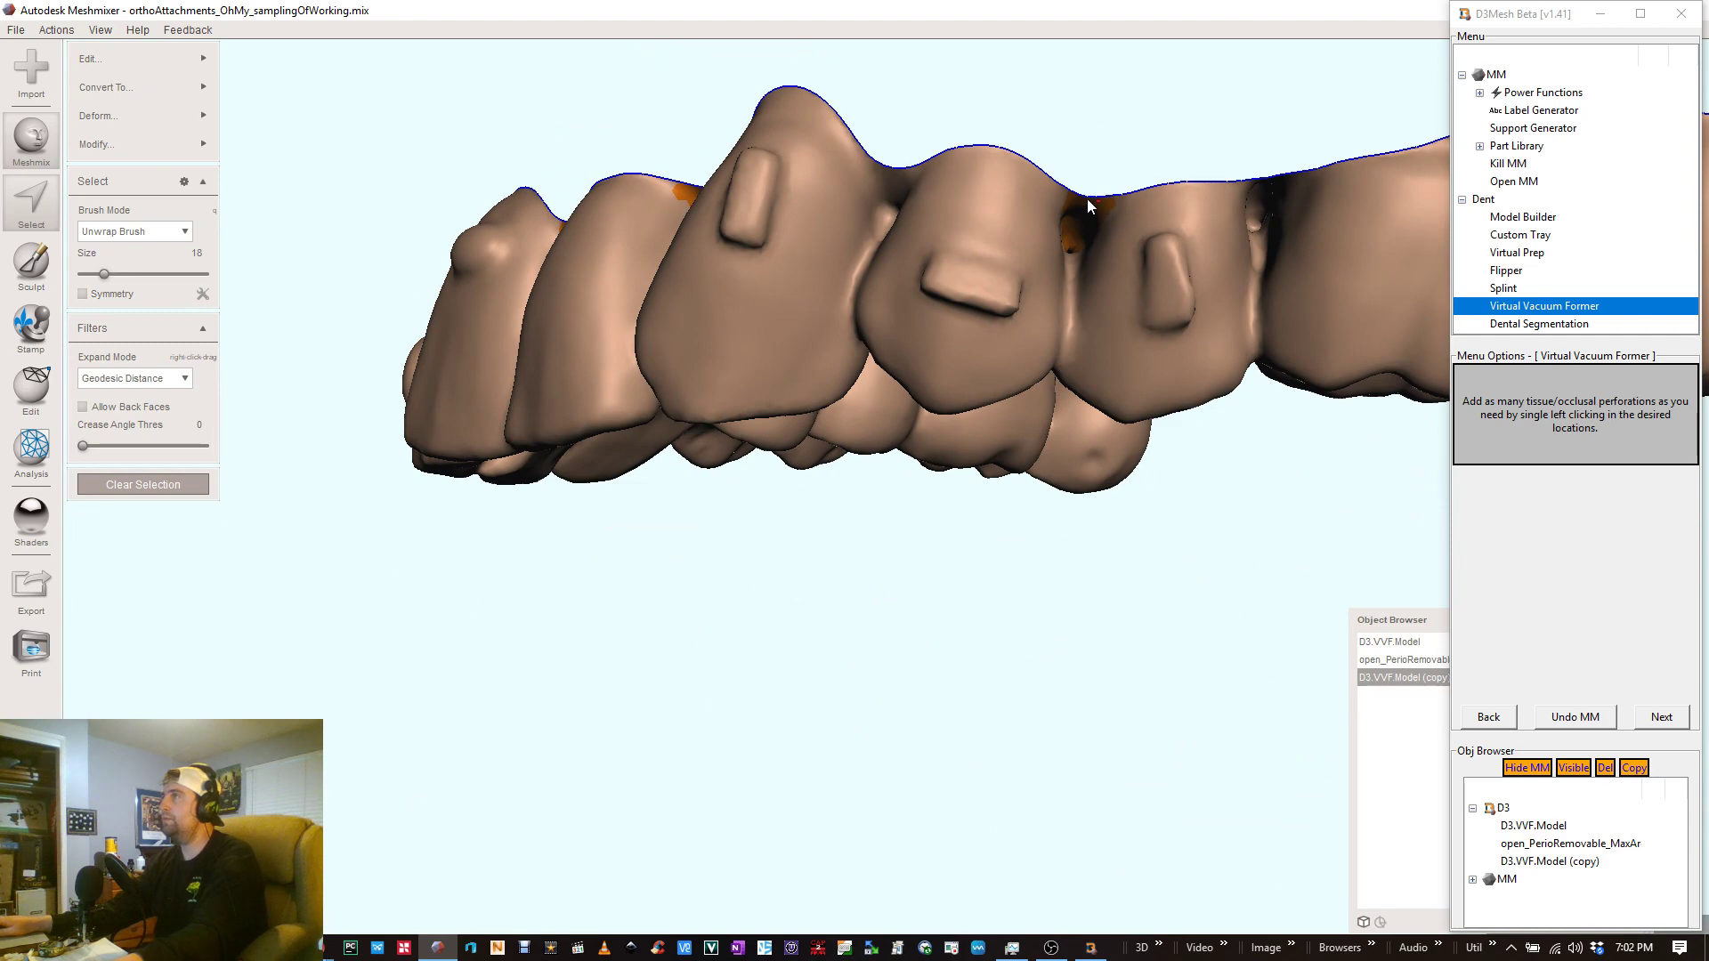
pyautogui.moveTo(1157, 221); pyautogui.dragTo(1087, 263, button='right')
pyautogui.moveTo(1173, 326); pyautogui.dragTo(1247, 286, button='right')
pyautogui.moveTo(1173, 210)
pyautogui.mouseDown(button='right')
pyautogui.moveTo(1255, 212)
pyautogui.moveTo(1173, 207)
pyautogui.mouseUp(button='right')
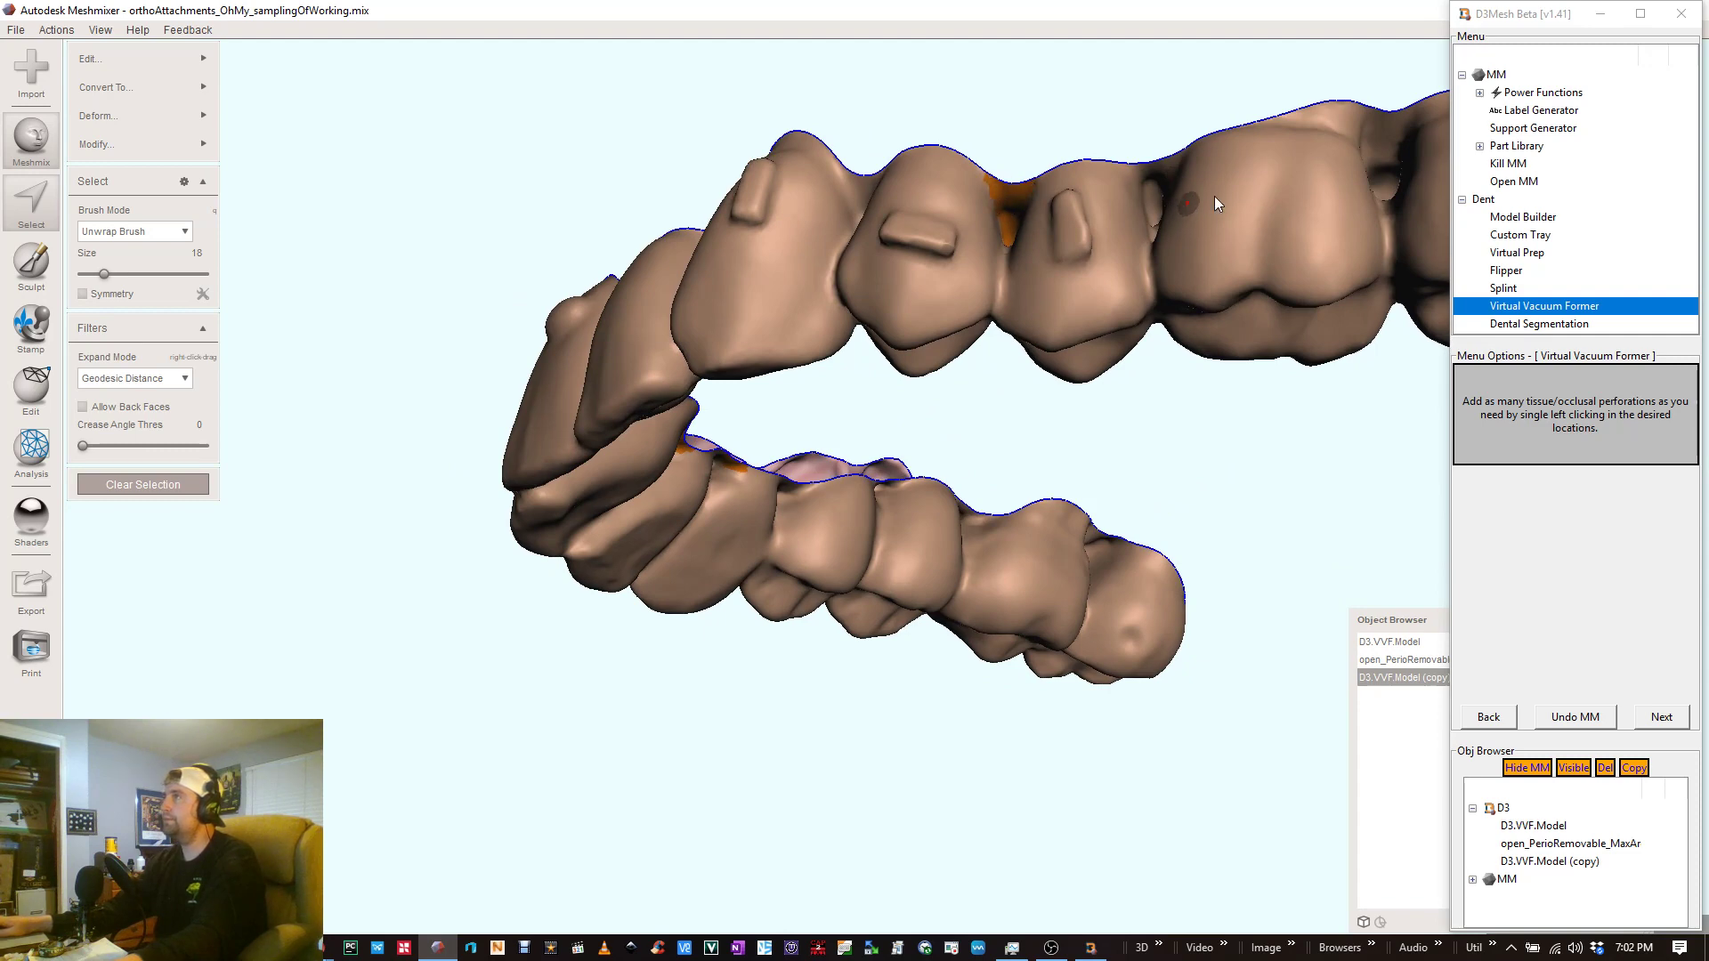
# - Mark the attachment-side gum embrasures between second premolar and first molar and between the two molars for perforation
pyautogui.moveTo(1214, 195); pyautogui.dragTo(1074, 429, button='right')
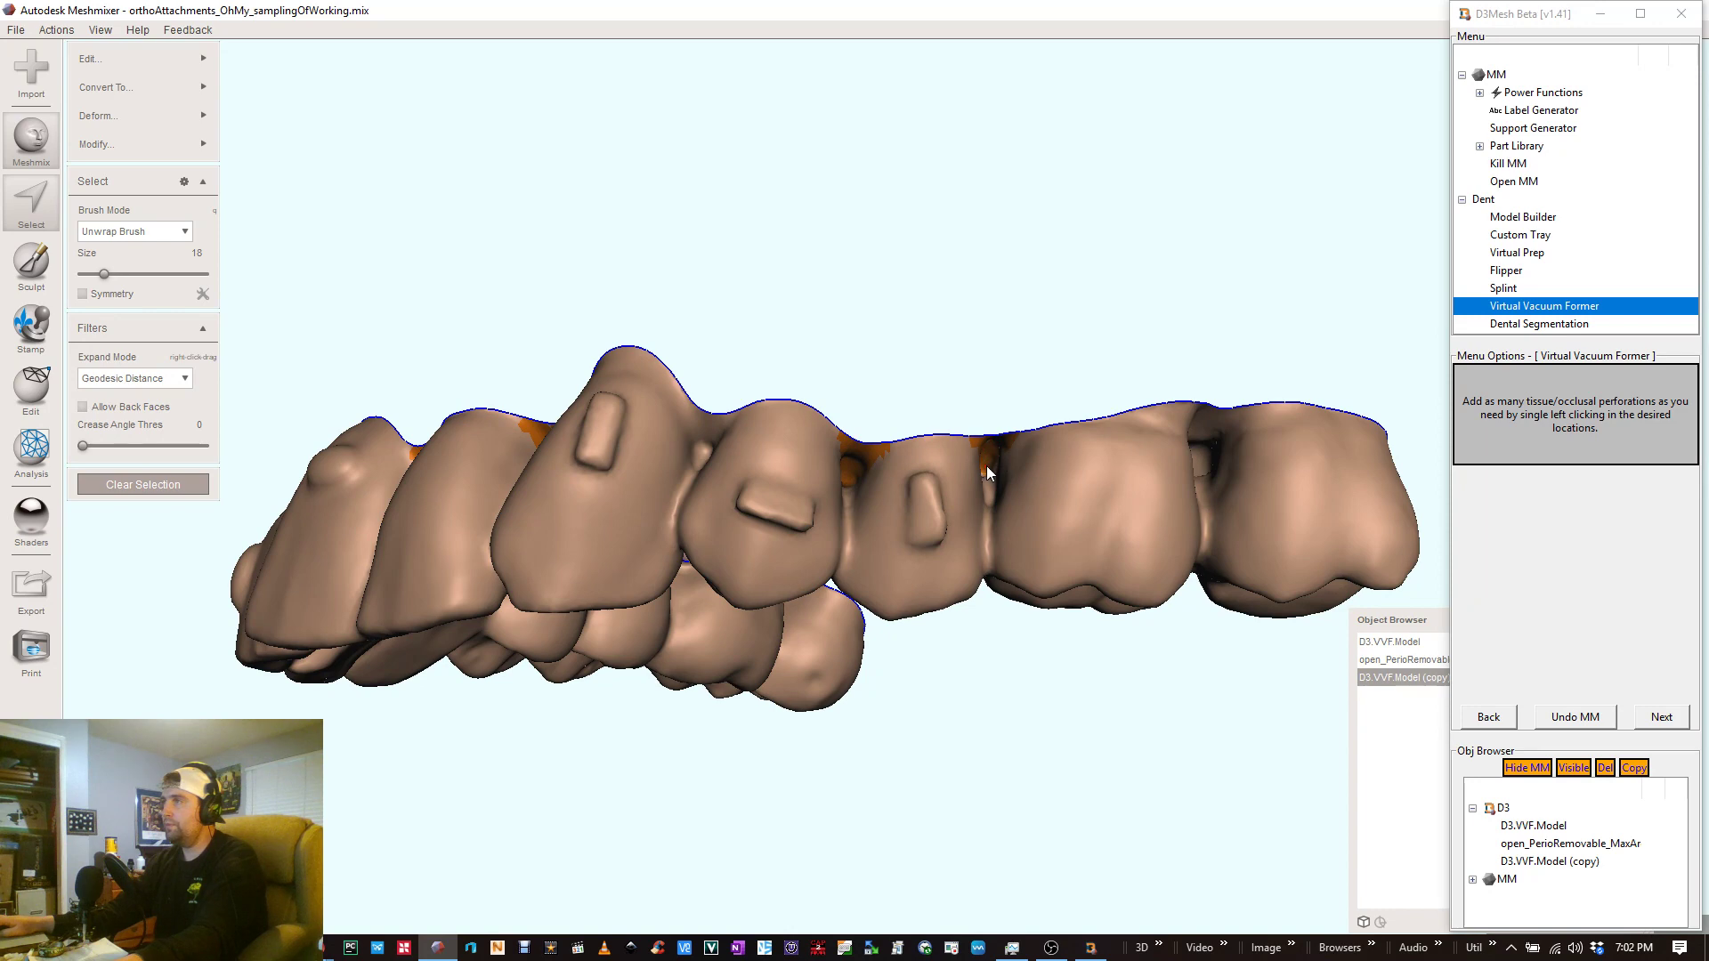
pyautogui.moveTo(987, 466); pyautogui.dragTo(944, 362, button='right')
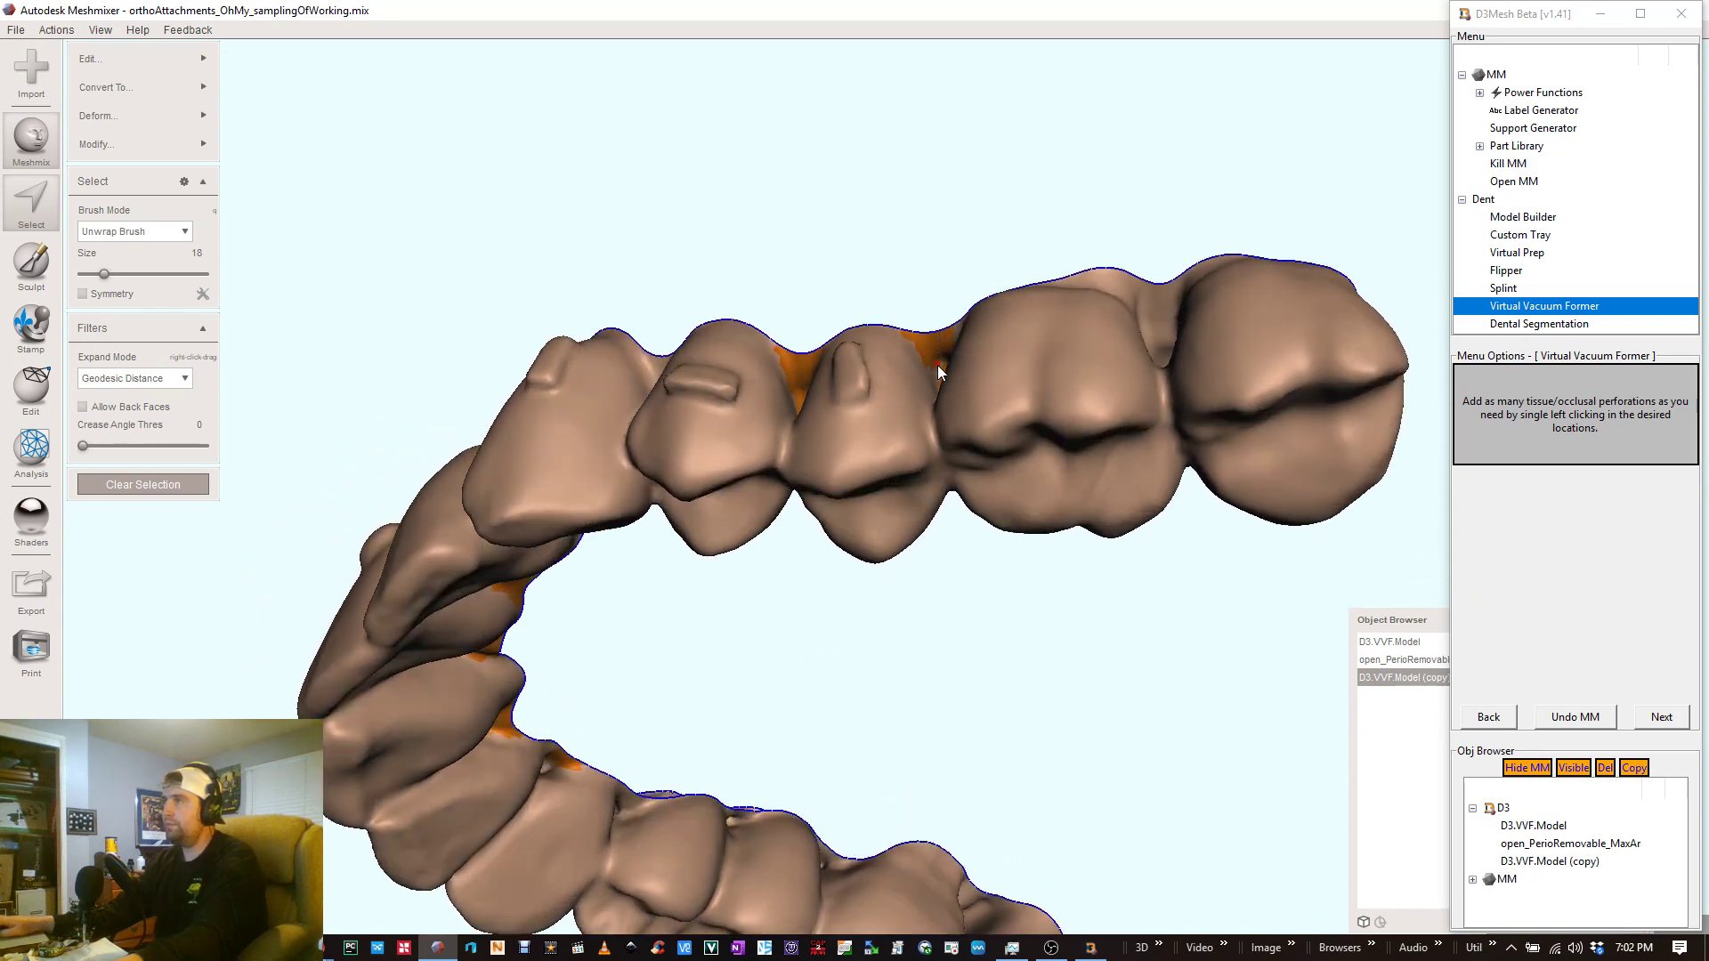
pyautogui.moveTo(1034, 418); pyautogui.dragTo(571, 425, button='right')
pyautogui.scroll(-3, 456, 527)
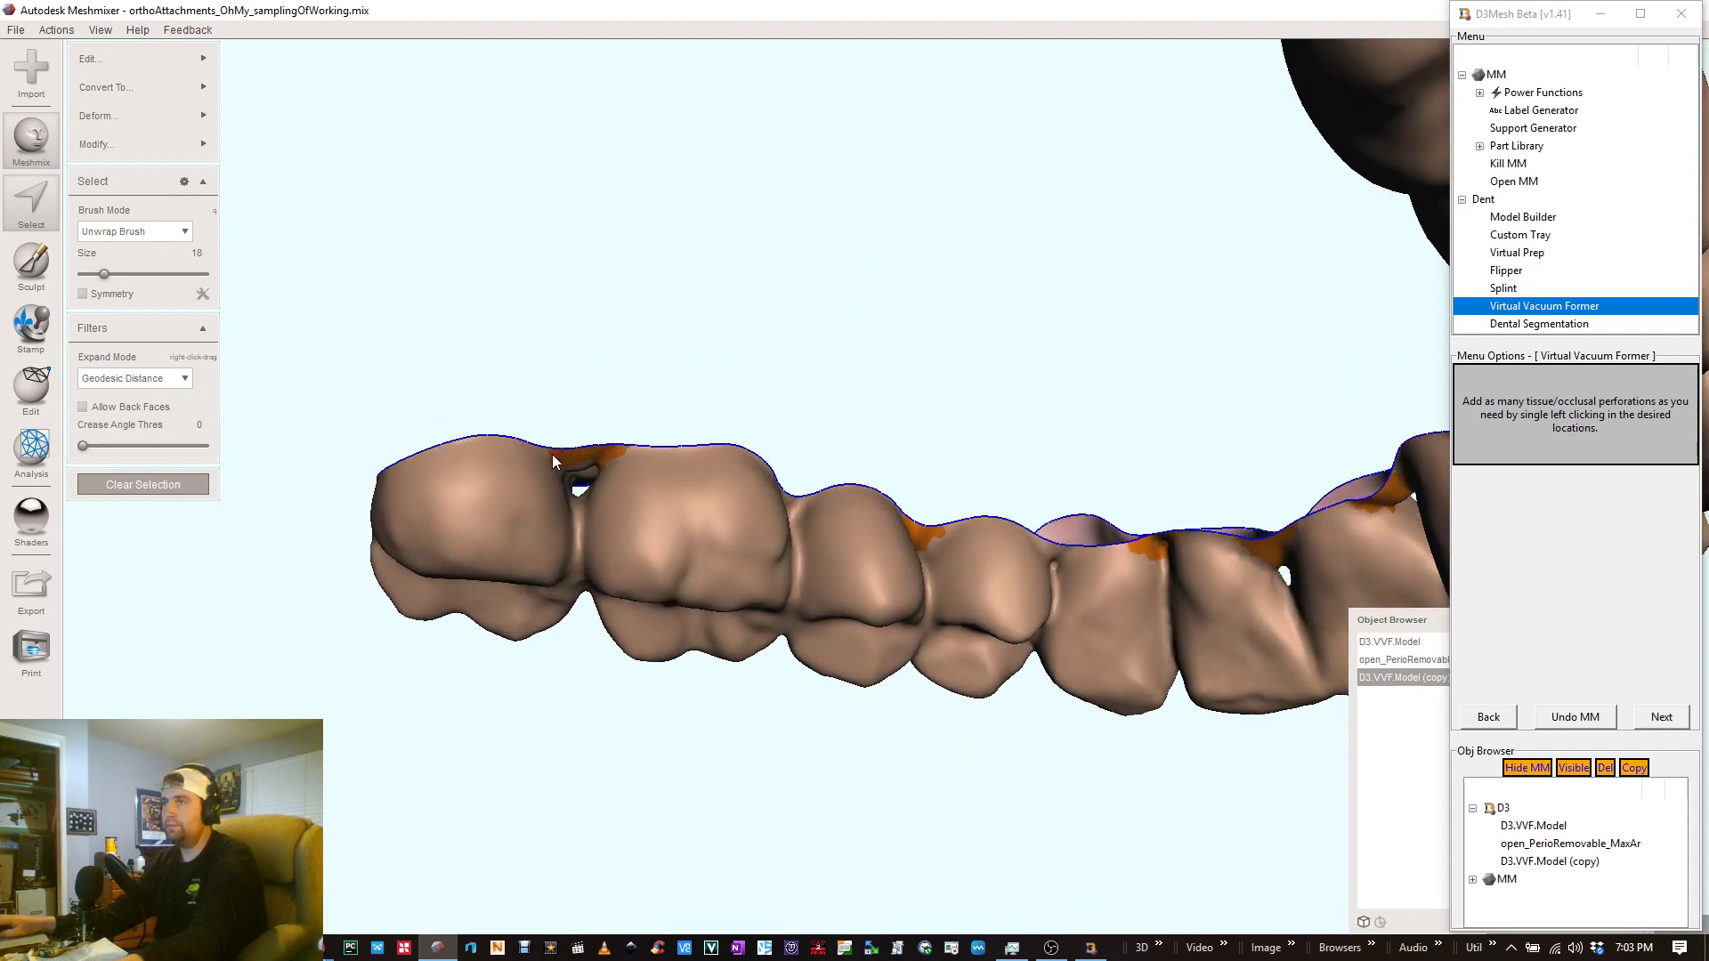
pyautogui.click(561, 466)
pyautogui.moveTo(548, 448); pyautogui.dragTo(1155, 501, button='right')
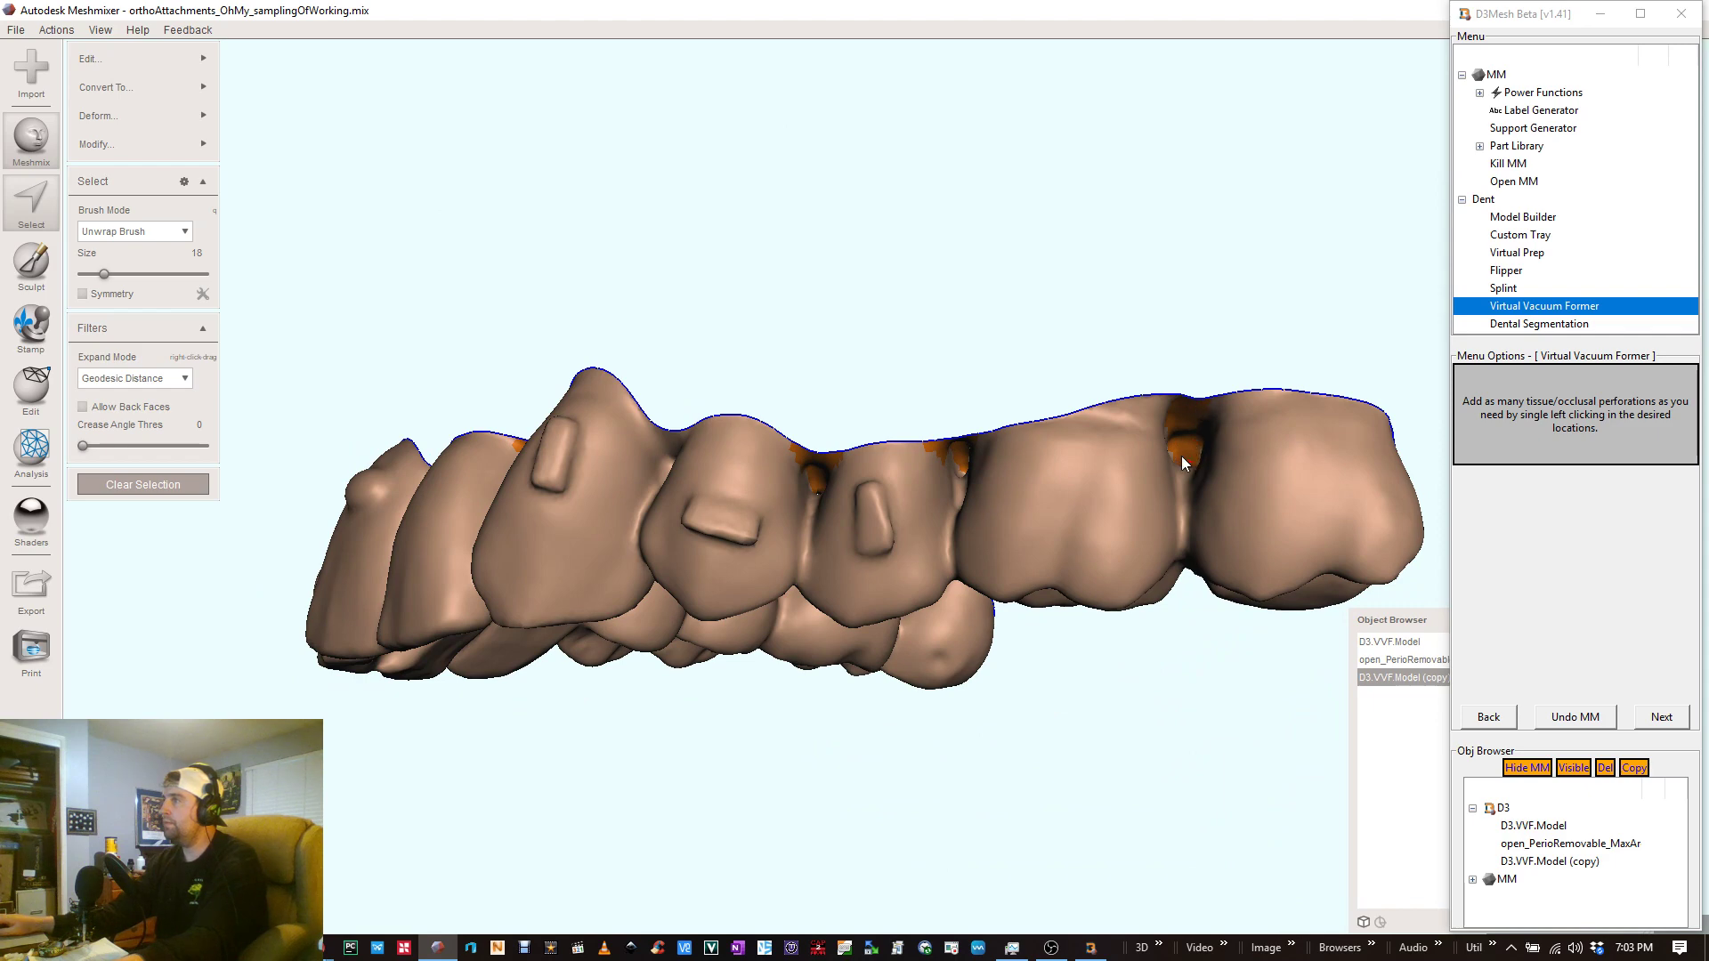
# - Mark the large facial and palatal gum embrasure between the two molars on the side without attachments for perforation
pyautogui.moveTo(1197, 442); pyautogui.dragTo(661, 601, button='right')
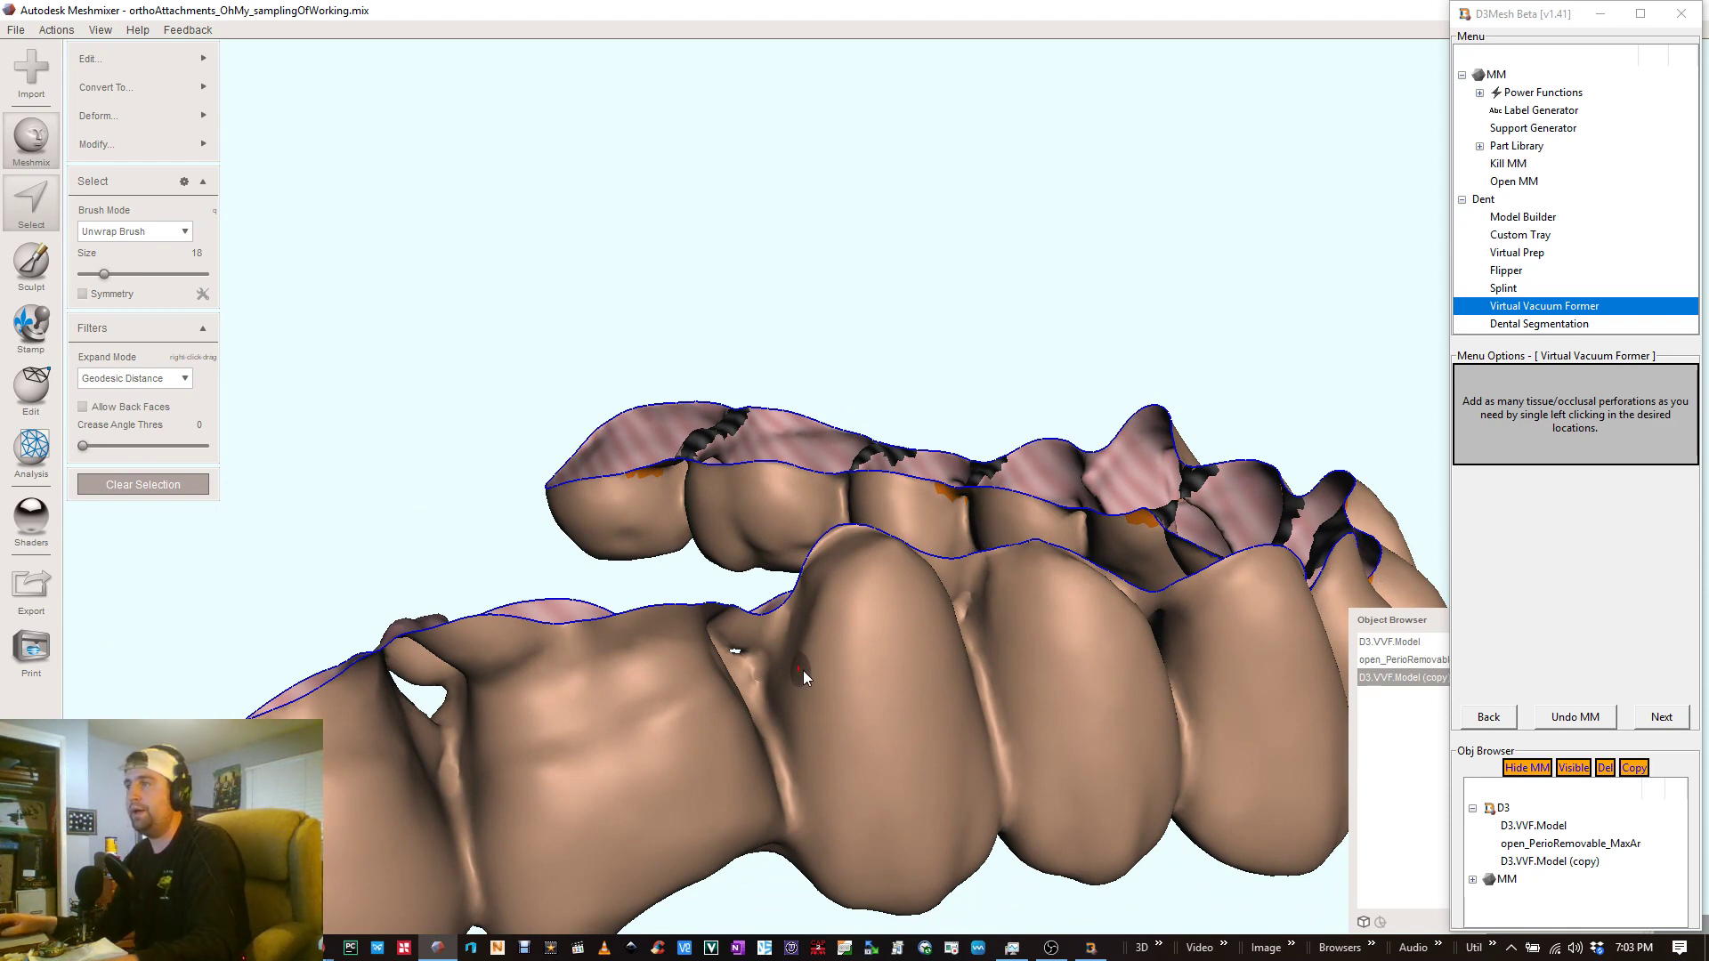
pyautogui.moveTo(847, 655)
pyautogui.mouseDown(button='right')
pyautogui.moveTo(924, 682)
pyautogui.moveTo(456, 646)
pyautogui.moveTo(378, 606)
pyautogui.mouseUp(button='right')
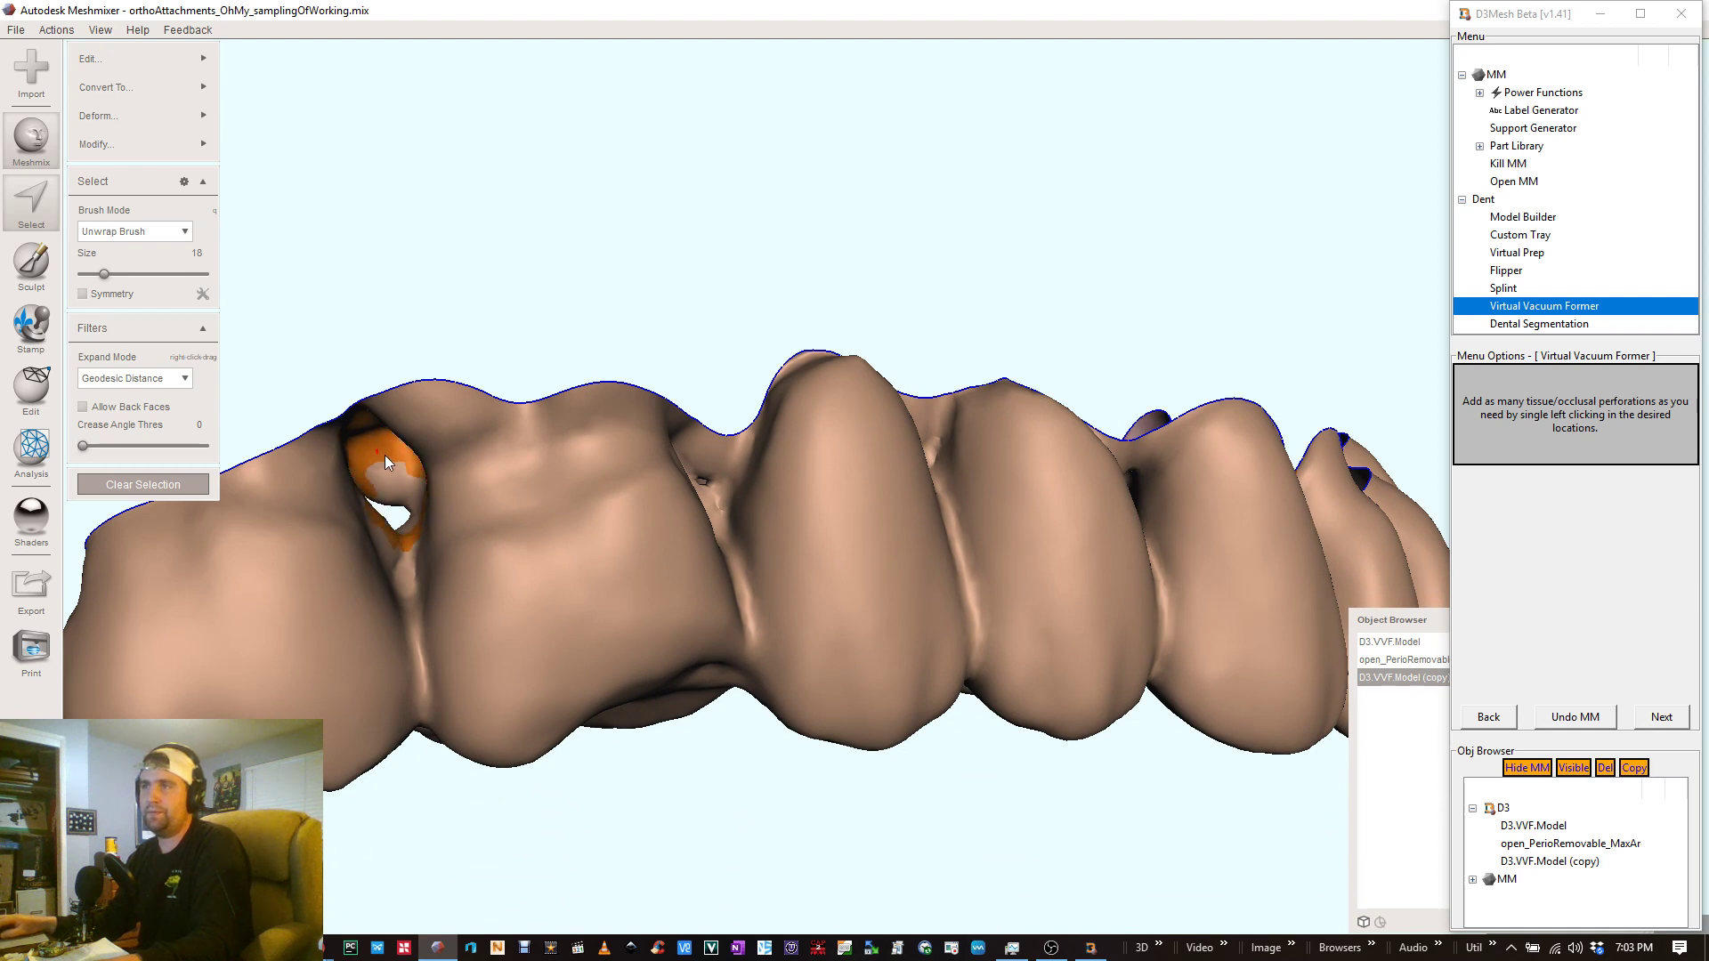
pyautogui.moveTo(375, 473); pyautogui.dragTo(445, 570, button='right')
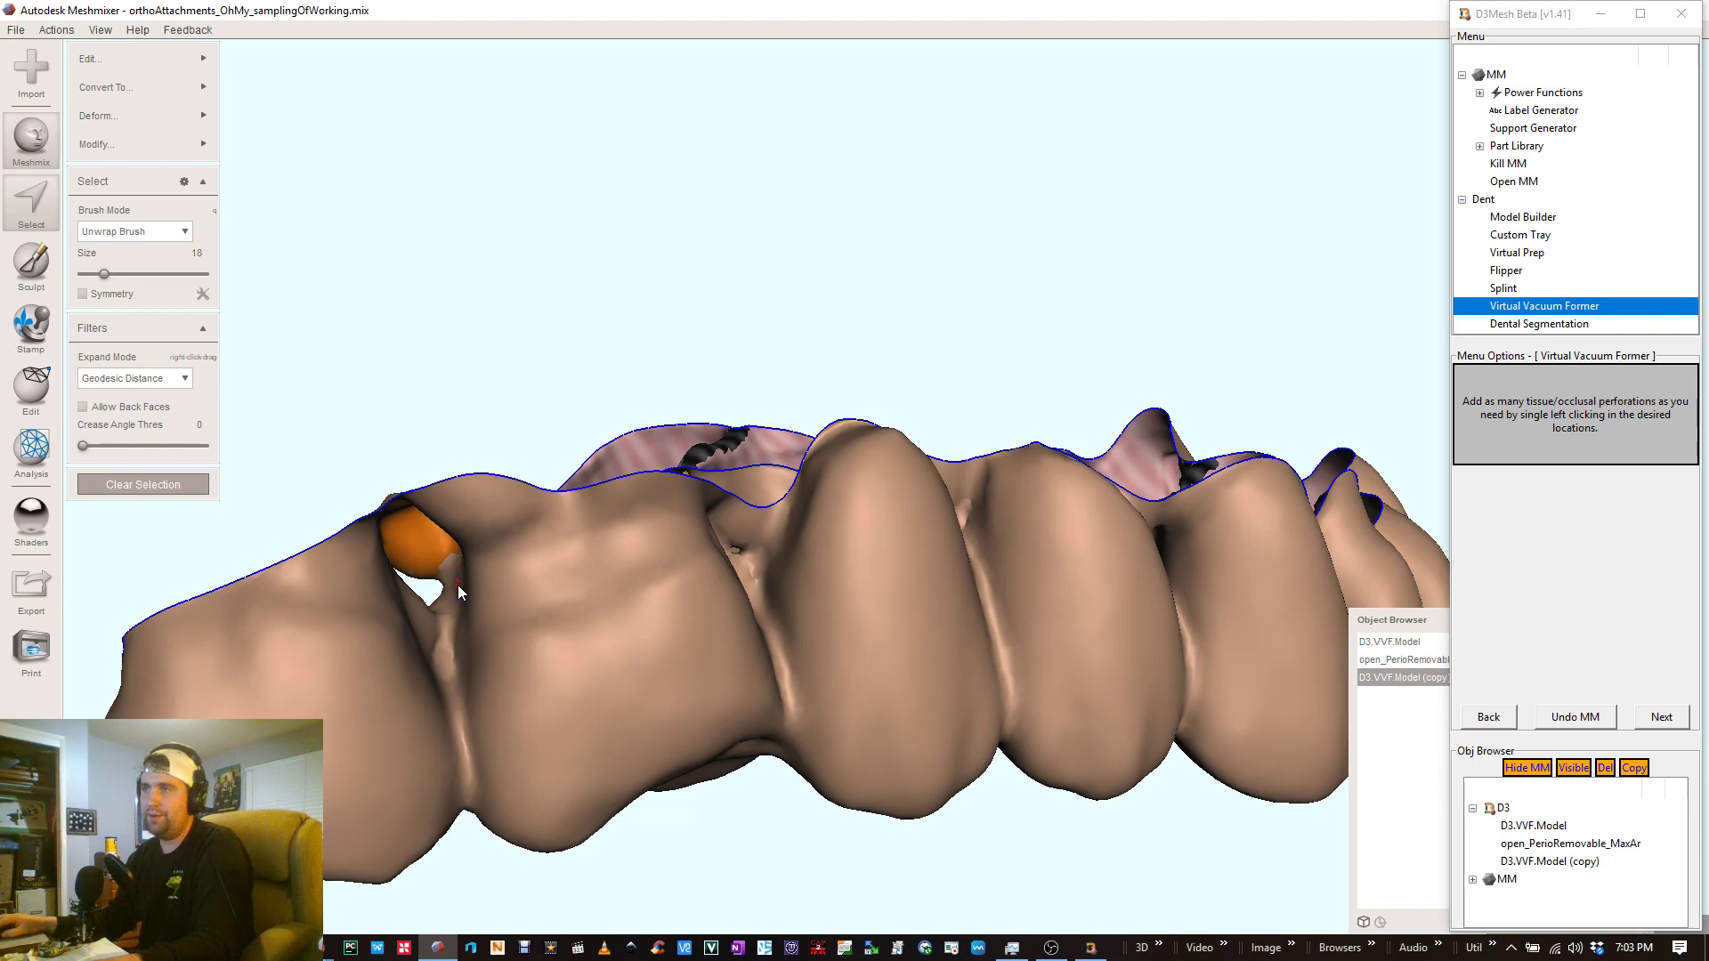
pyautogui.moveTo(461, 606); pyautogui.dragTo(872, 363, button='right')
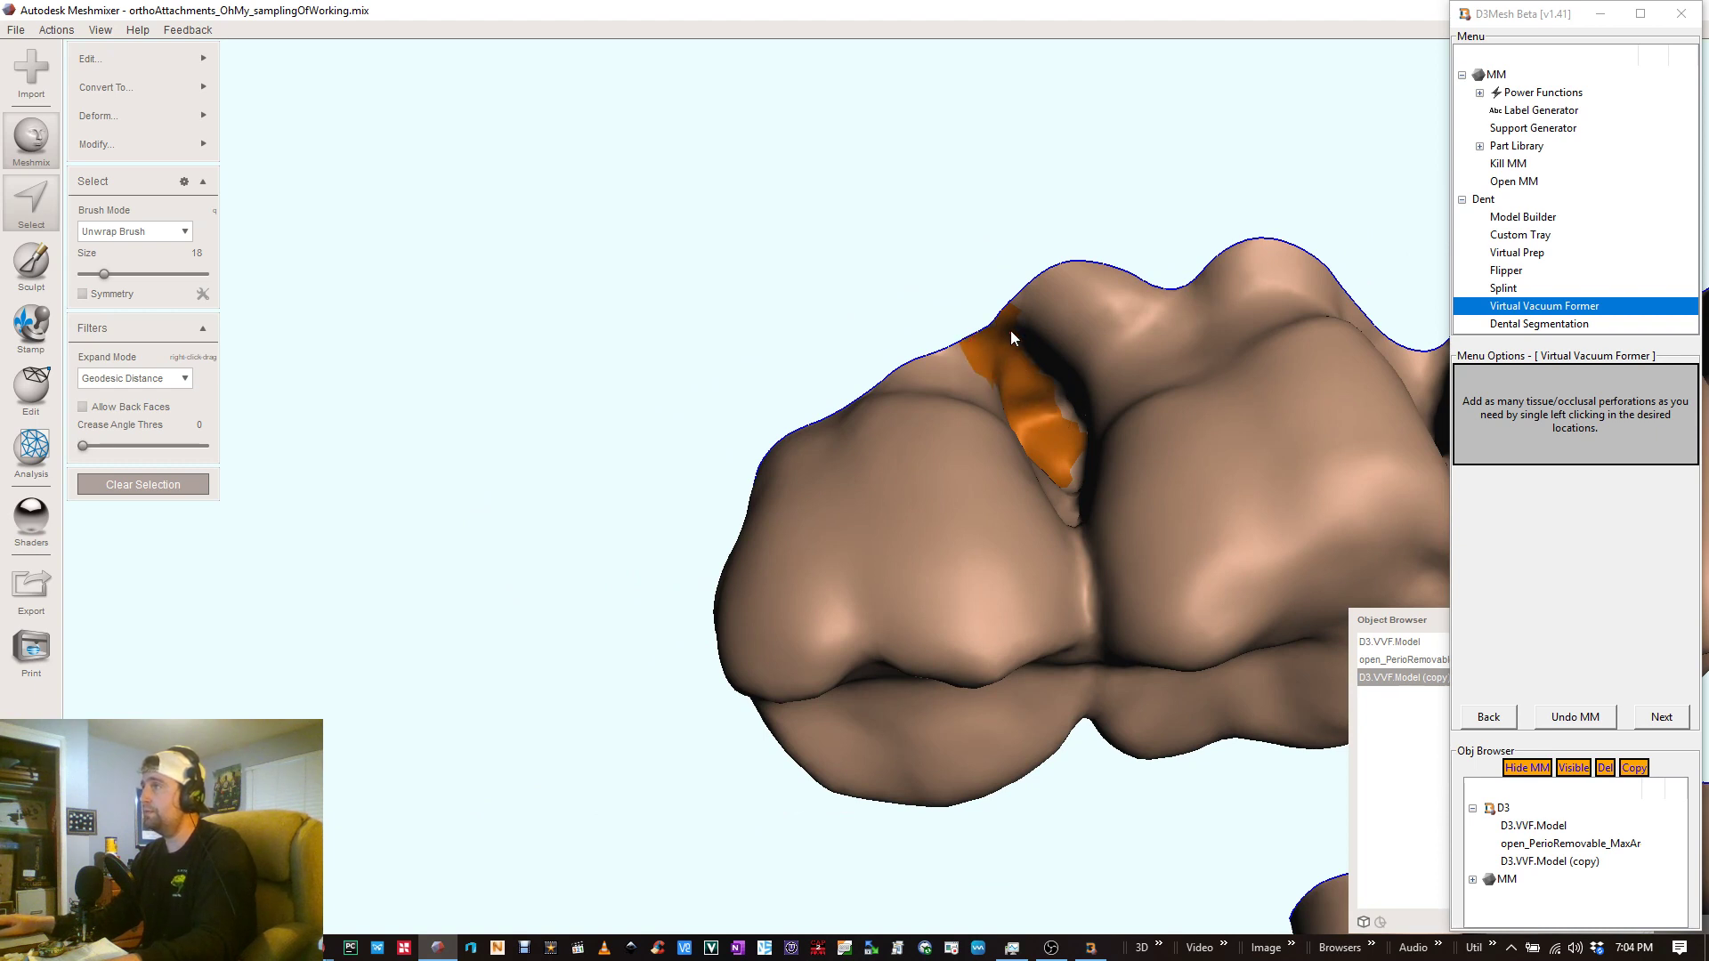
pyautogui.moveTo(1070, 418); pyautogui.dragTo(1102, 474, button='right')
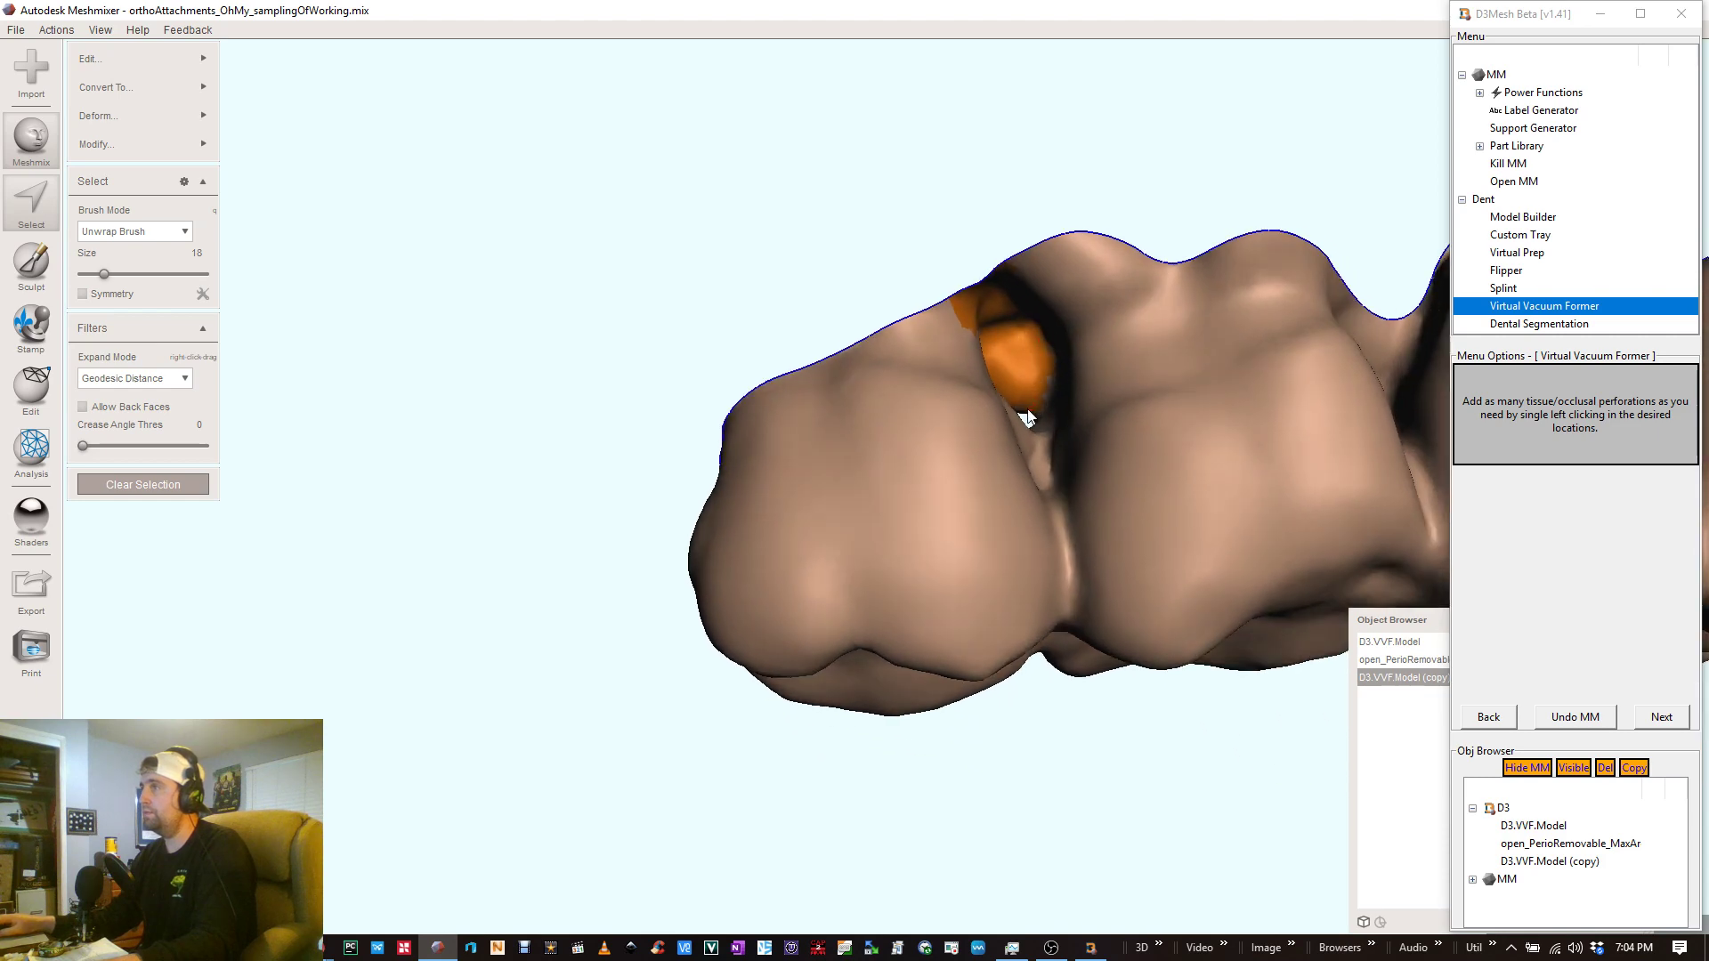
pyautogui.moveTo(1049, 381); pyautogui.dragTo(735, 174, button='right')
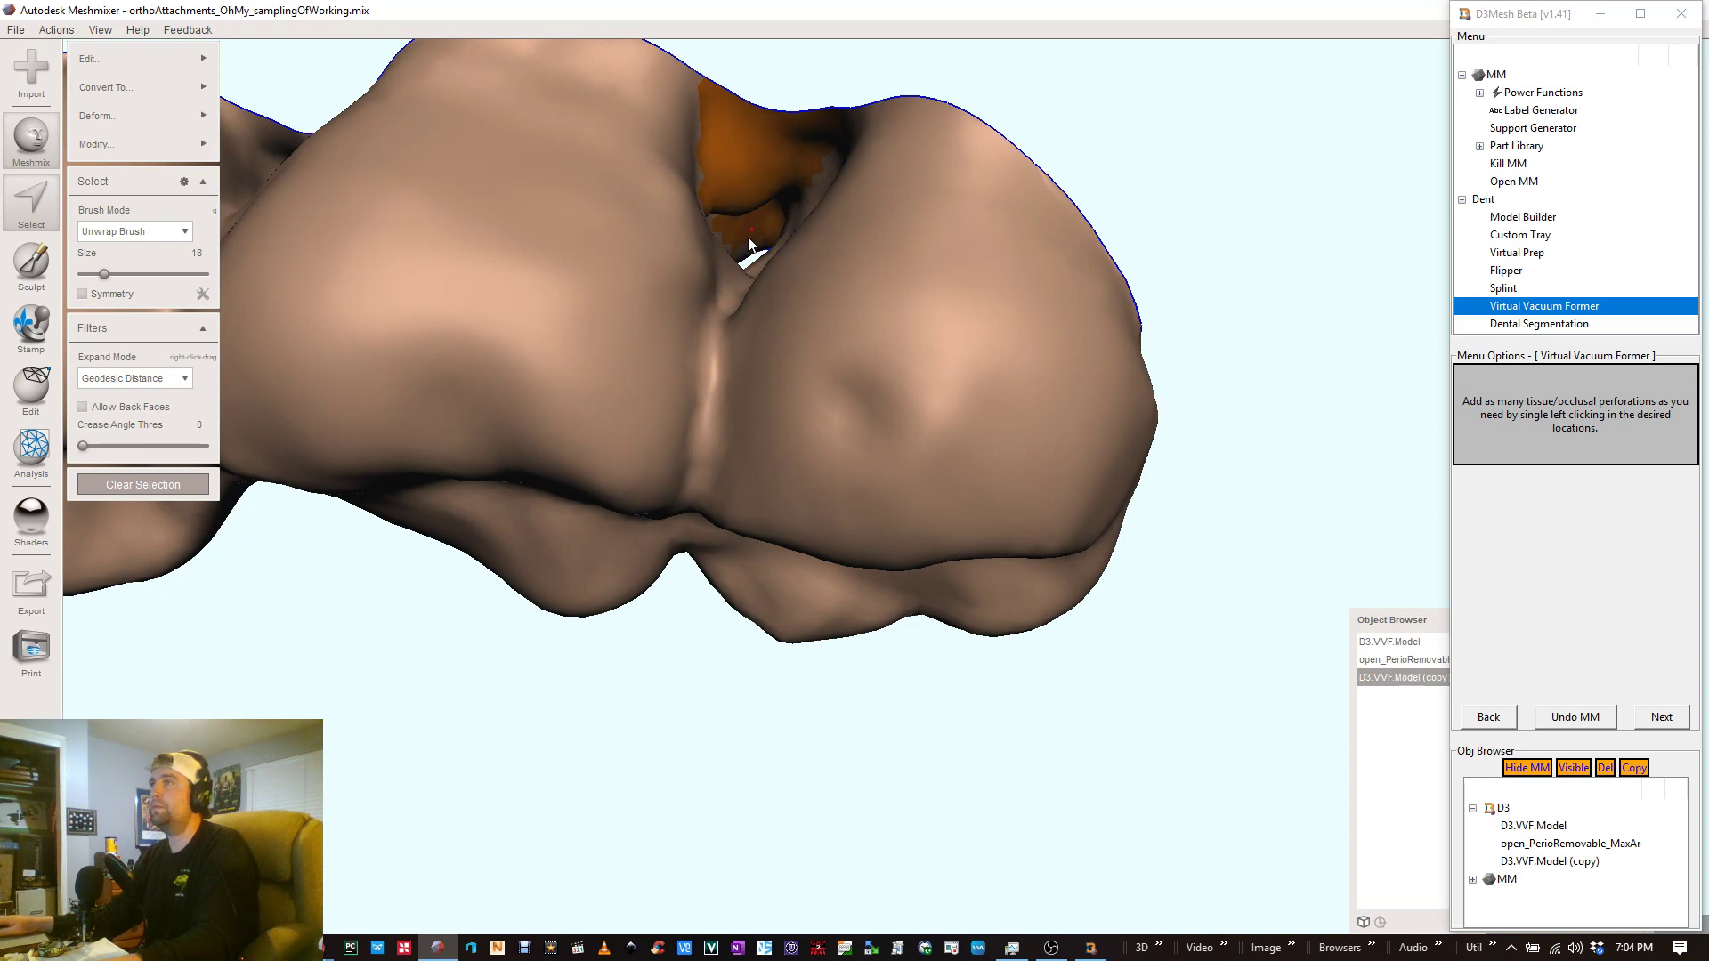
# - Mark the palatal and facial gum embrasure between first molar and second premolar on the side without attachments for perforation
pyautogui.scroll(-5, 623, 374)
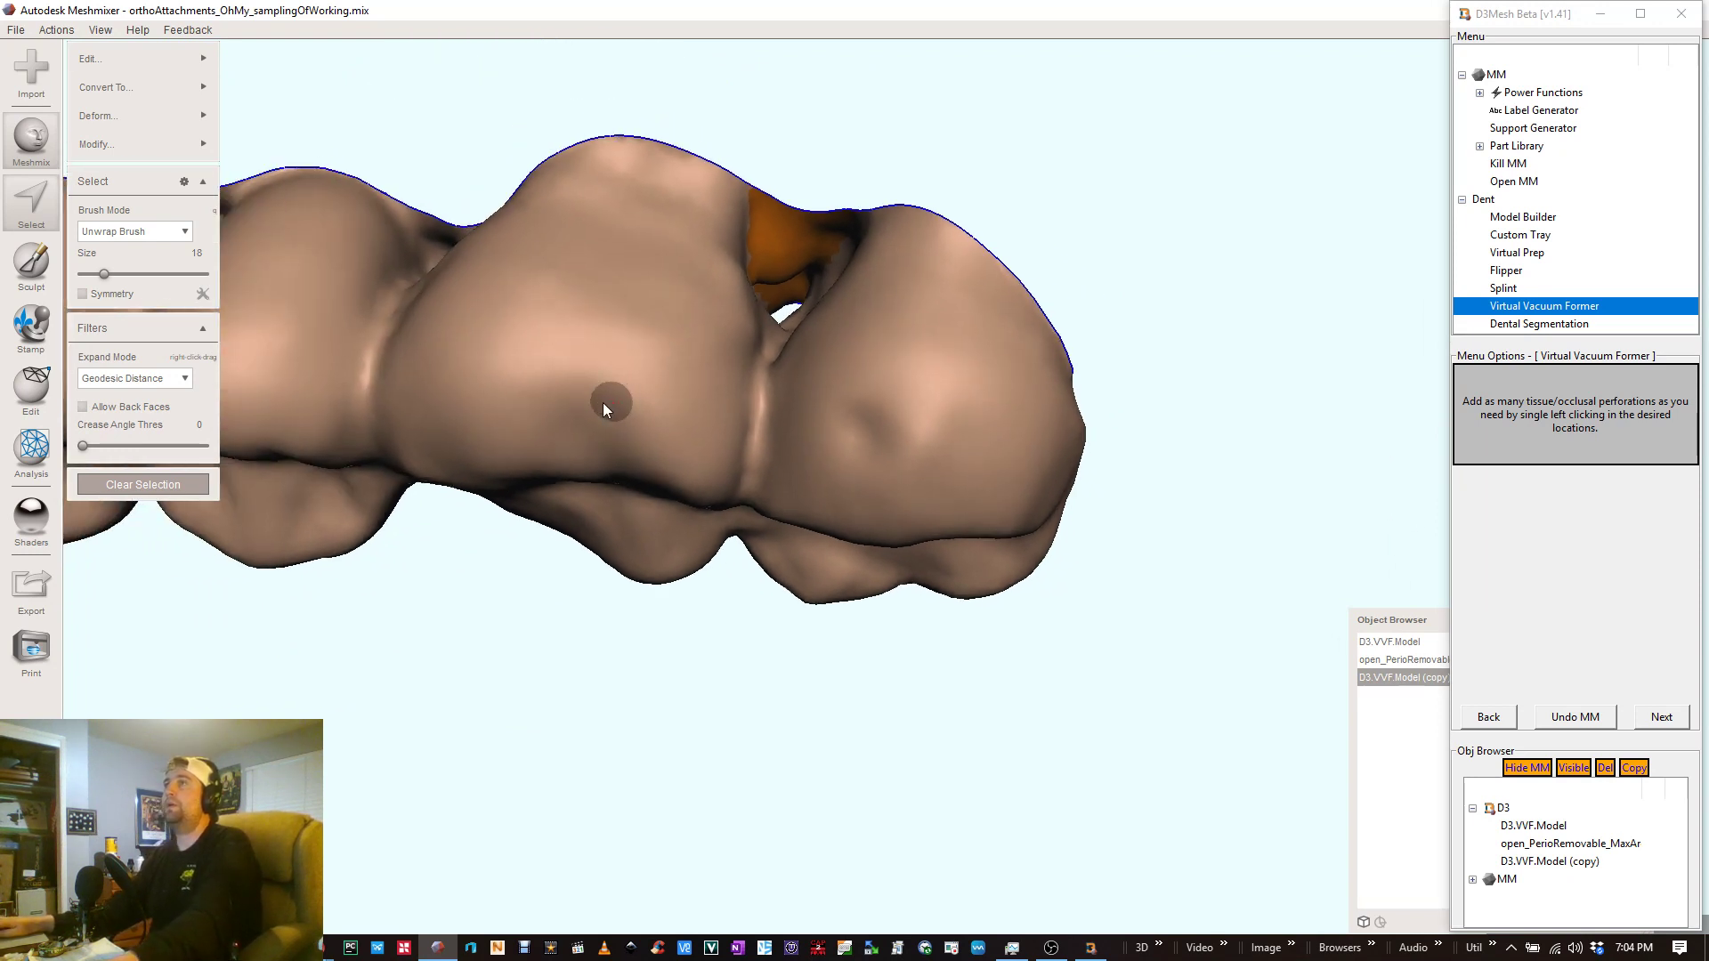
pyautogui.moveTo(600, 429); pyautogui.dragTo(561, 334, button='right')
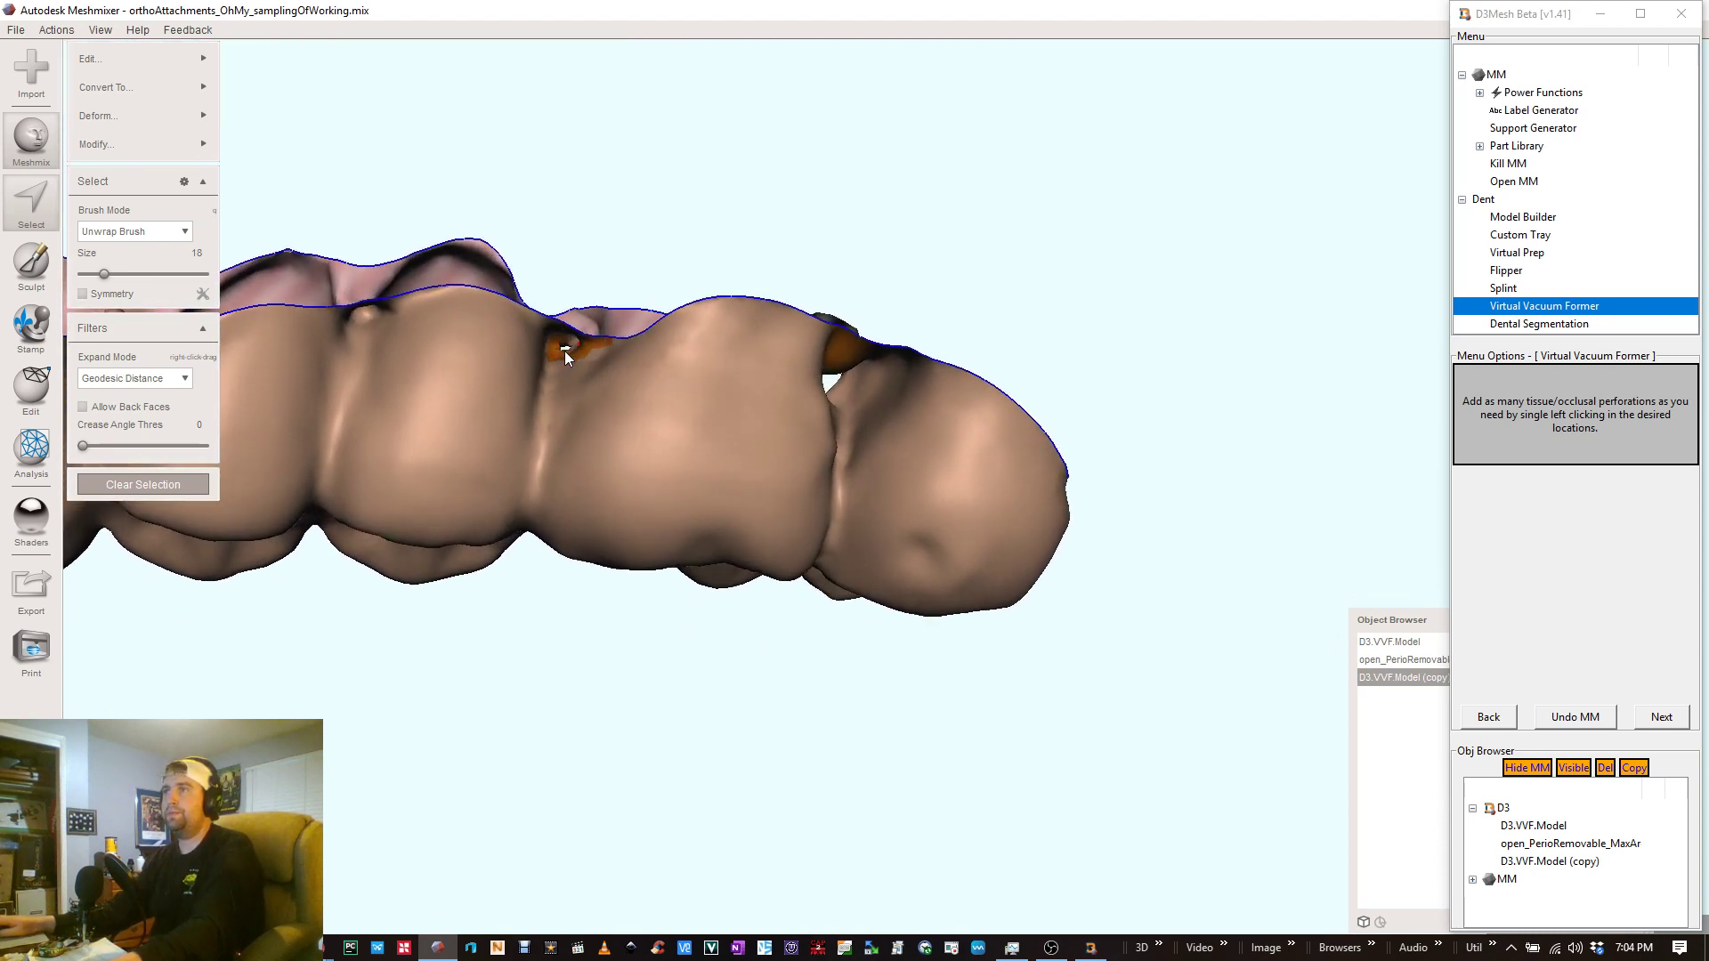
pyautogui.moveTo(552, 329); pyautogui.dragTo(1242, 363, button='right')
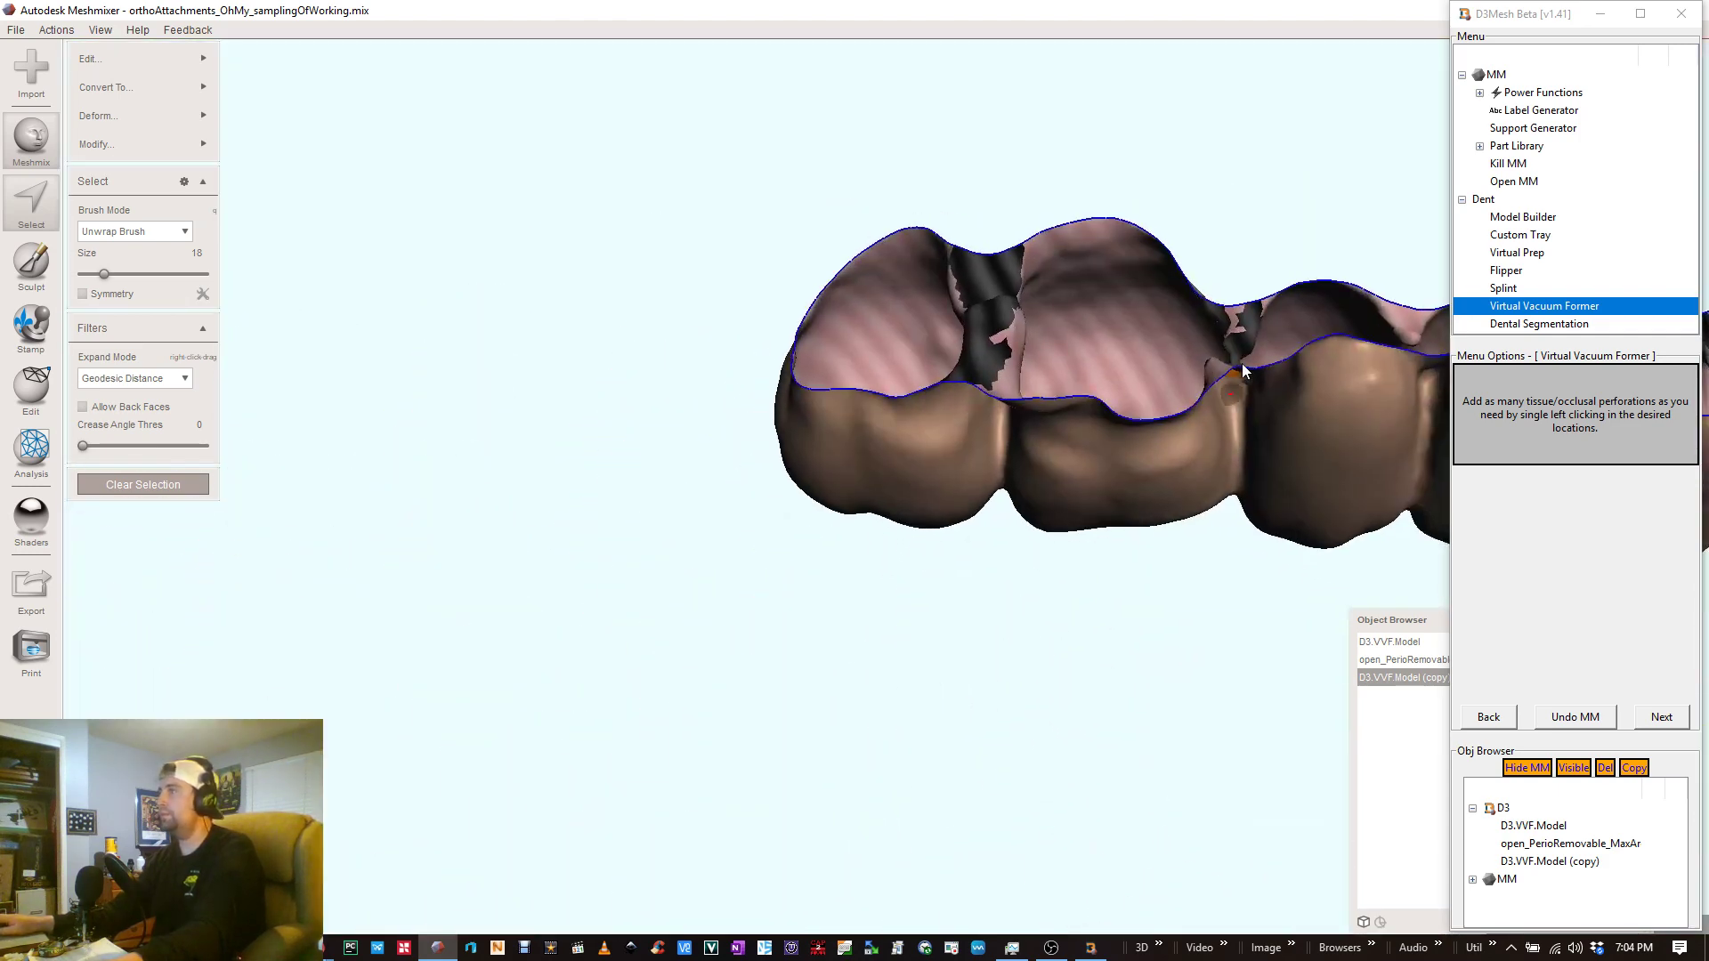
pyautogui.scroll(5, 1057, 554)
pyautogui.moveTo(949, 552); pyautogui.dragTo(848, 508, button='right')
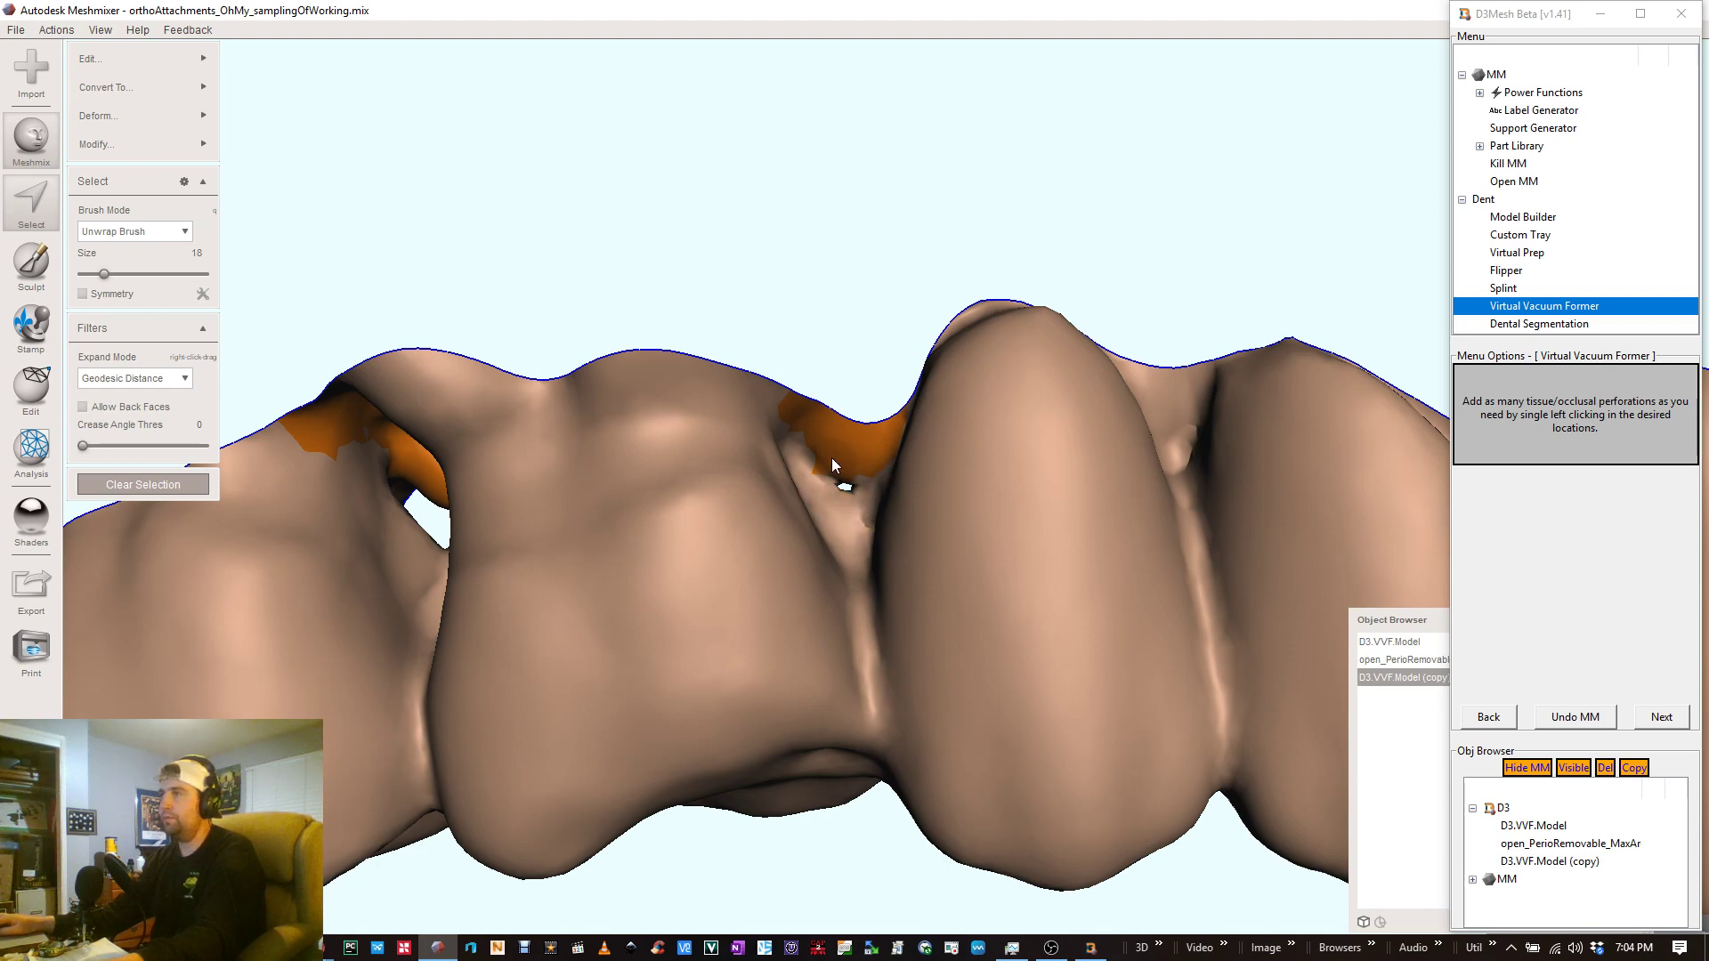
# - Mark the facial and palatal gum embrasure between first premolar and canine on the side without attachments for perforation
pyautogui.moveTo(907, 530); pyautogui.dragTo(1269, 513, button='right')
pyautogui.moveTo(1125, 465); pyautogui.dragTo(825, 489, button='right')
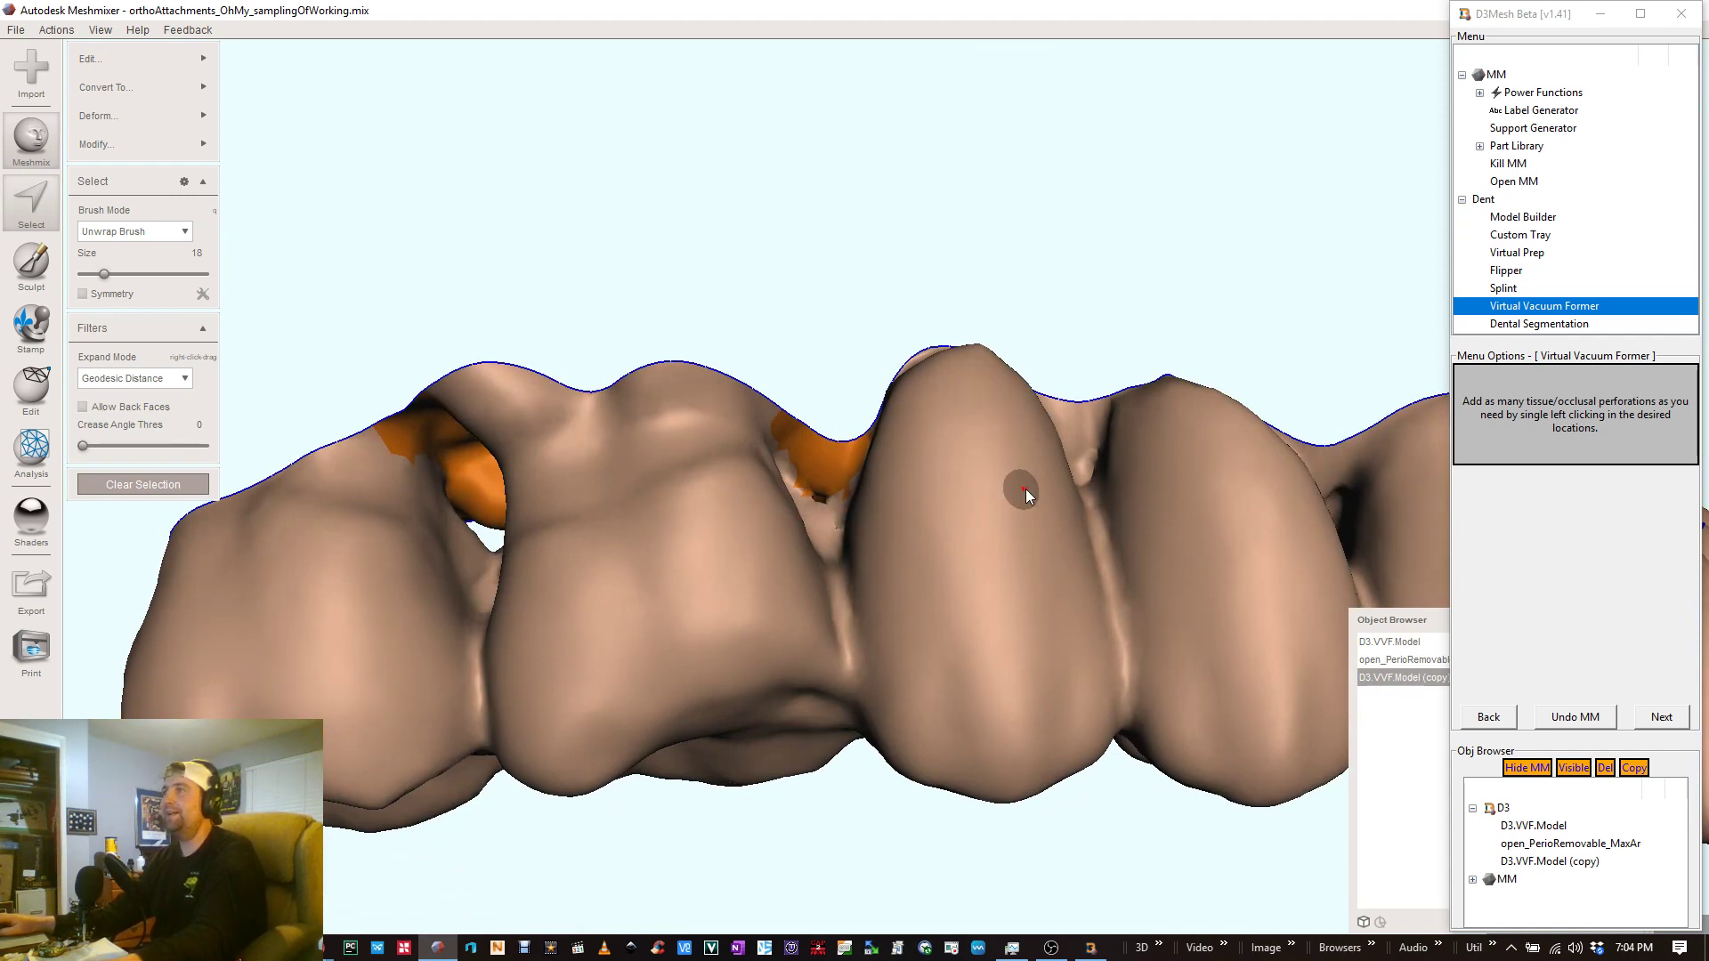
pyautogui.moveTo(1086, 457); pyautogui.dragTo(1017, 536, button='right')
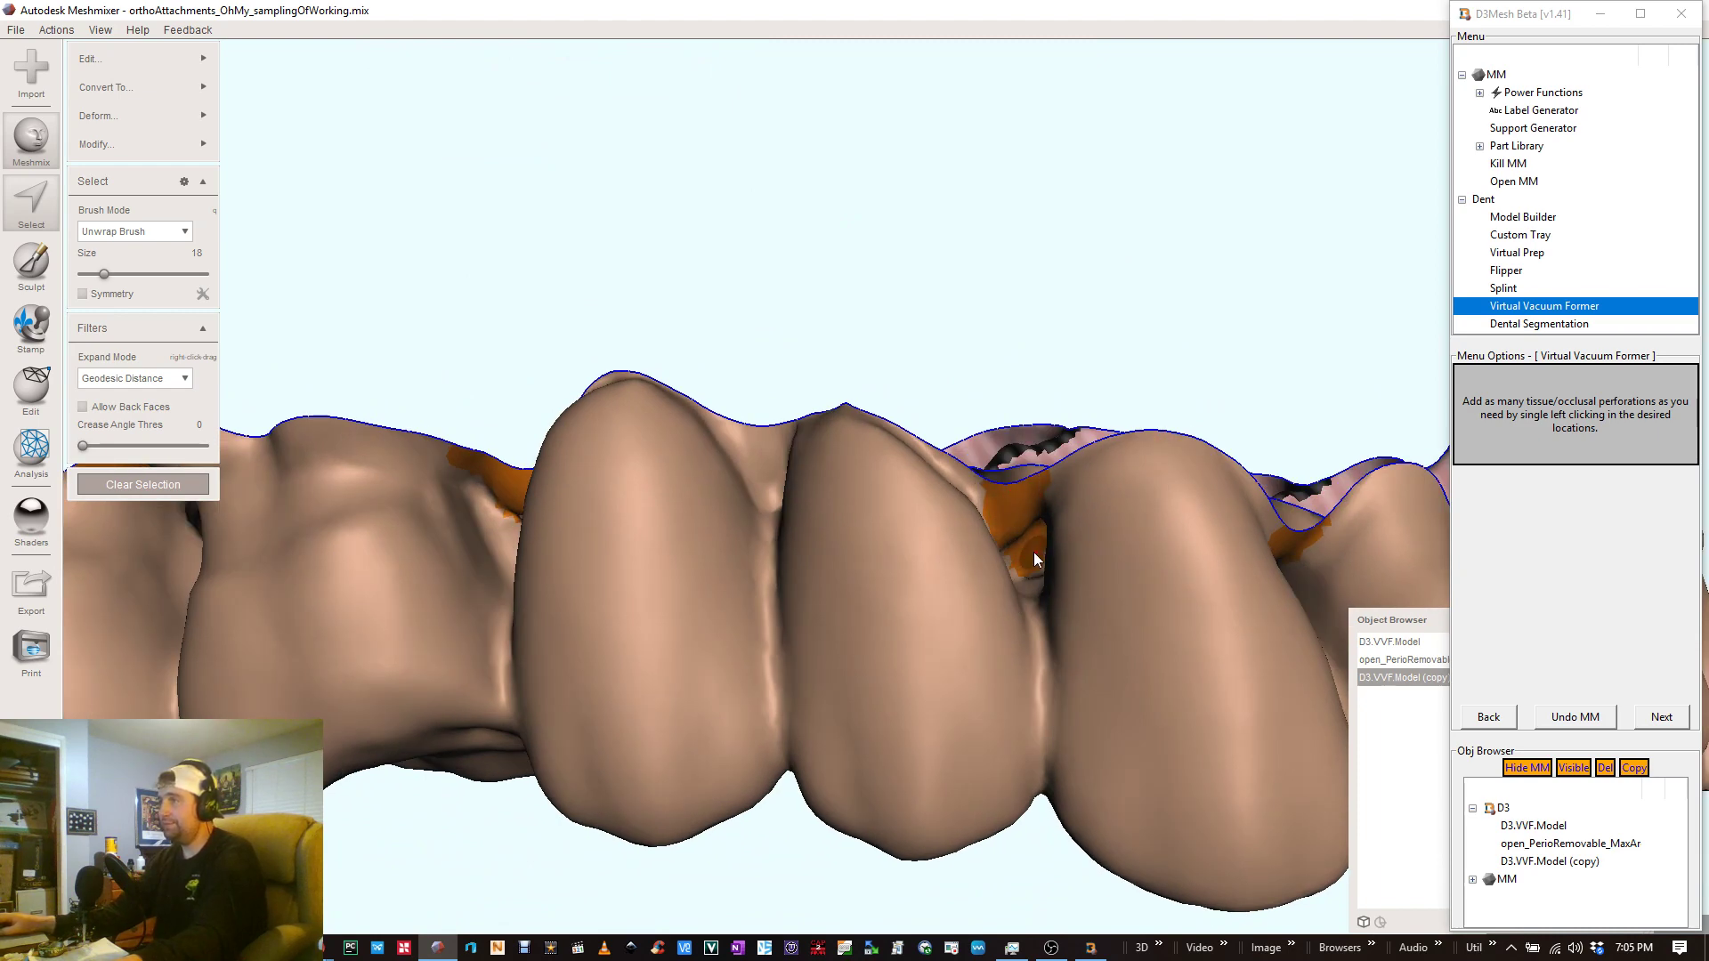
pyautogui.moveTo(1034, 559); pyautogui.dragTo(721, 516, button='right')
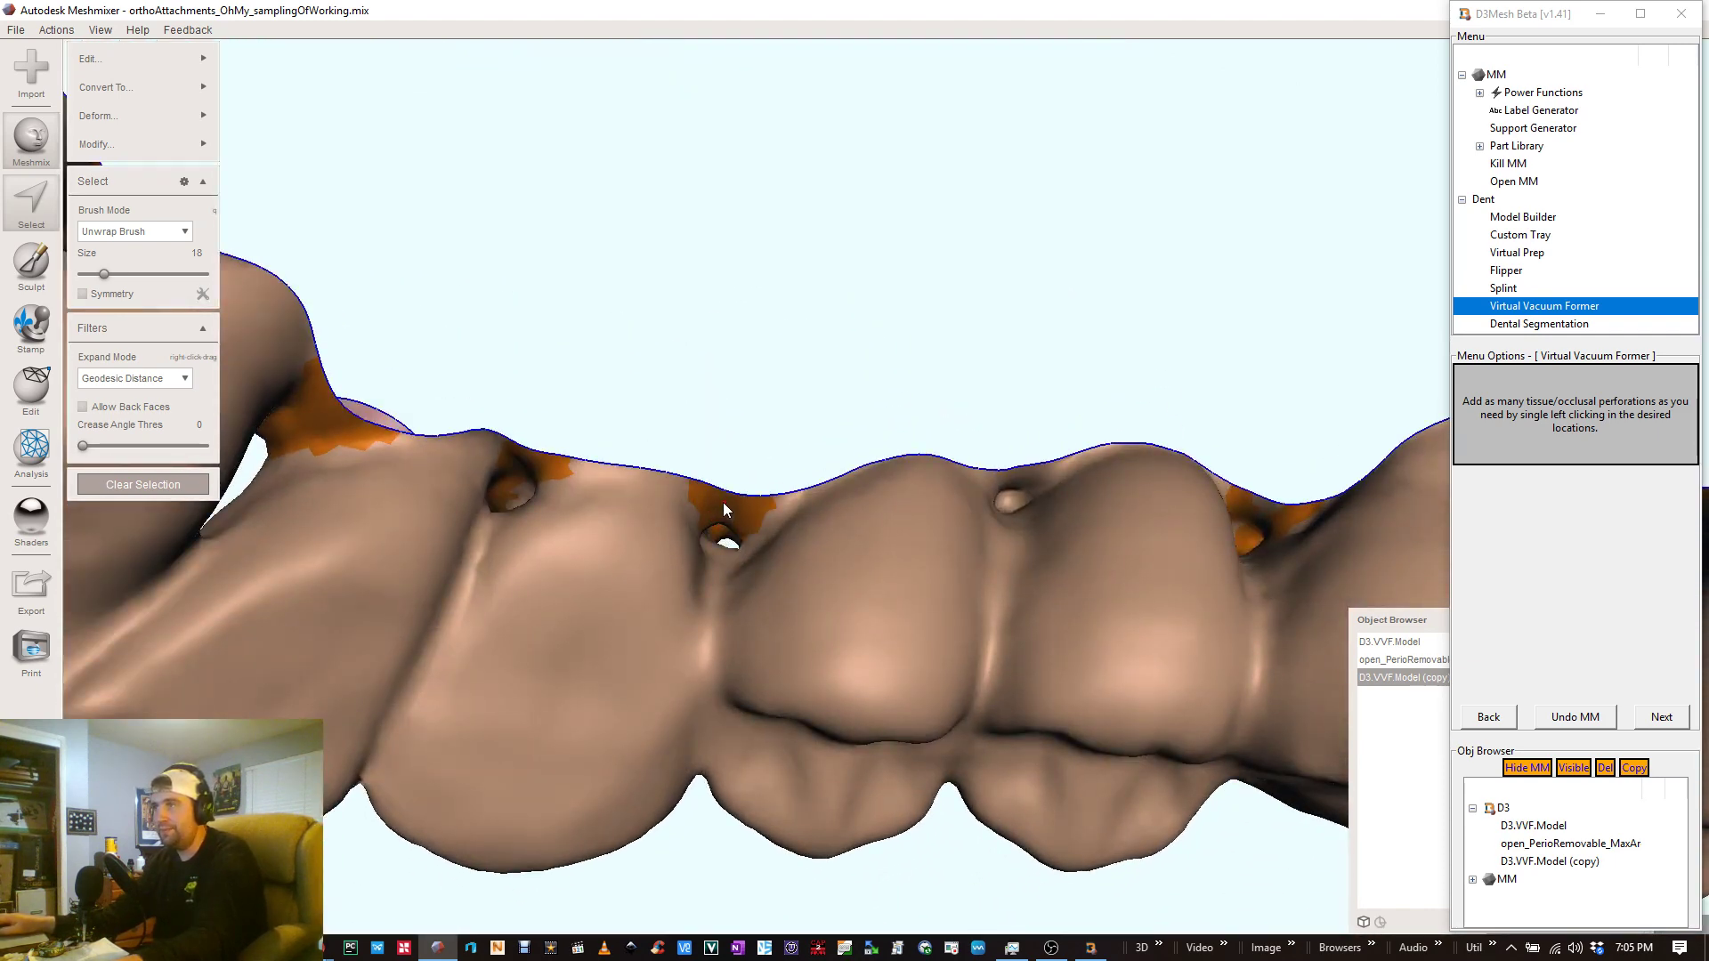
pyautogui.moveTo(723, 502); pyautogui.dragTo(733, 501, button='right')
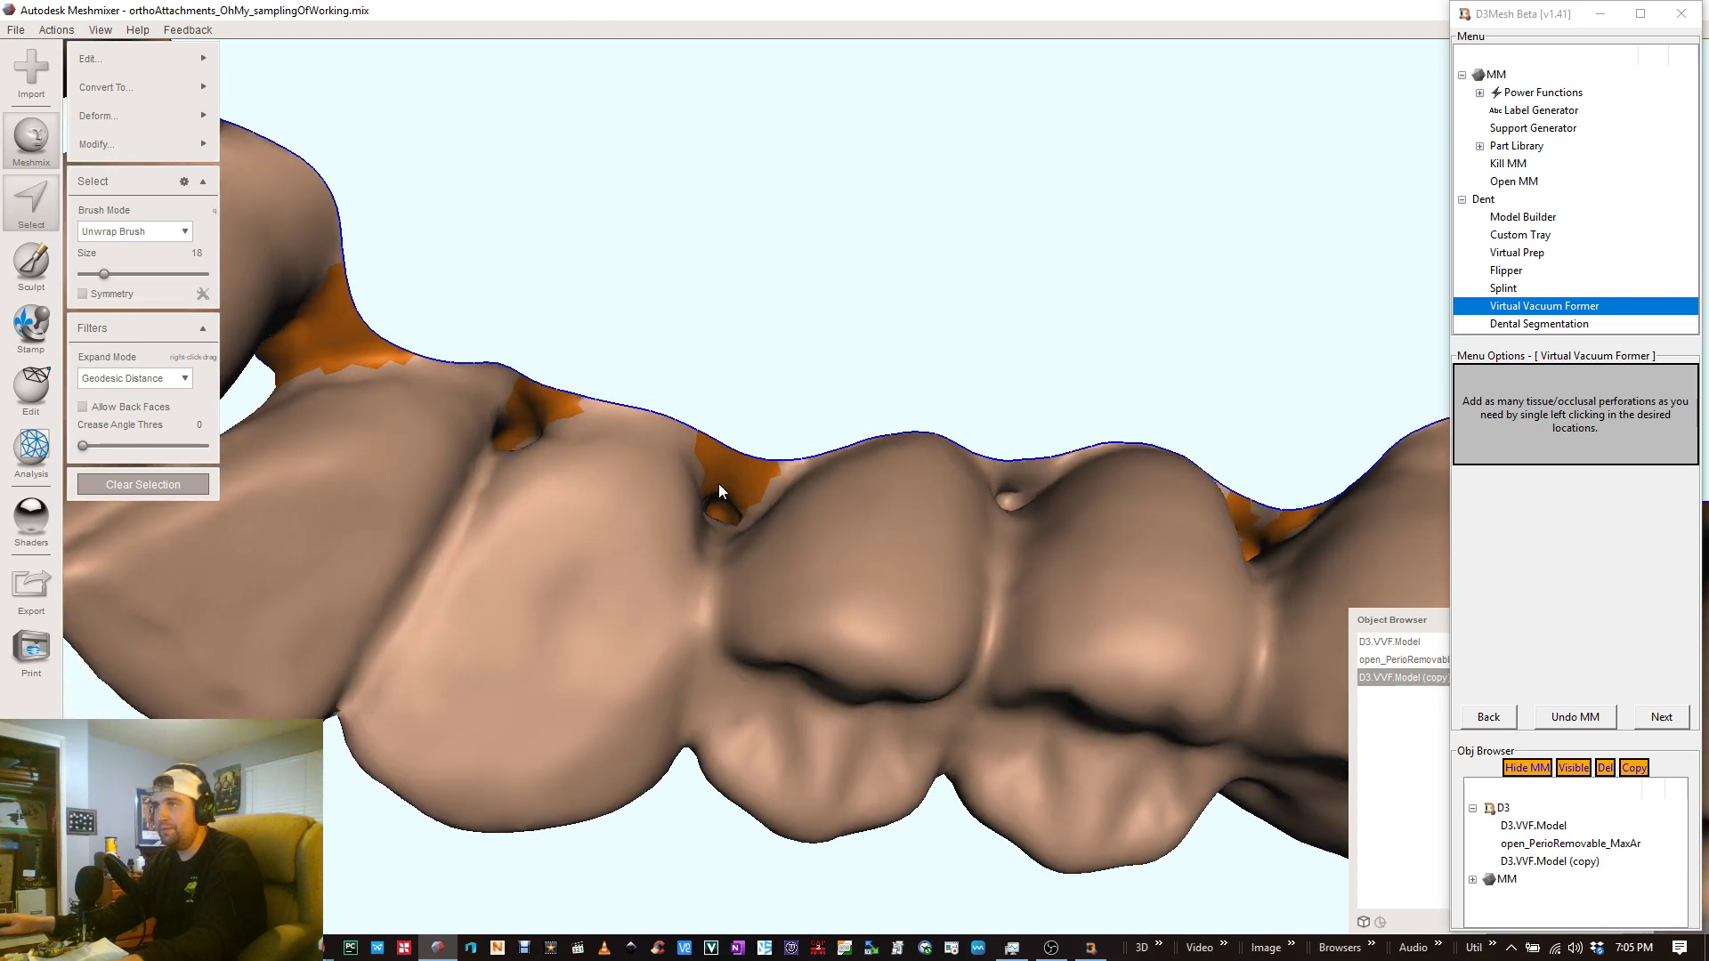
pyautogui.moveTo(691, 585); pyautogui.dragTo(691, 861, button='right')
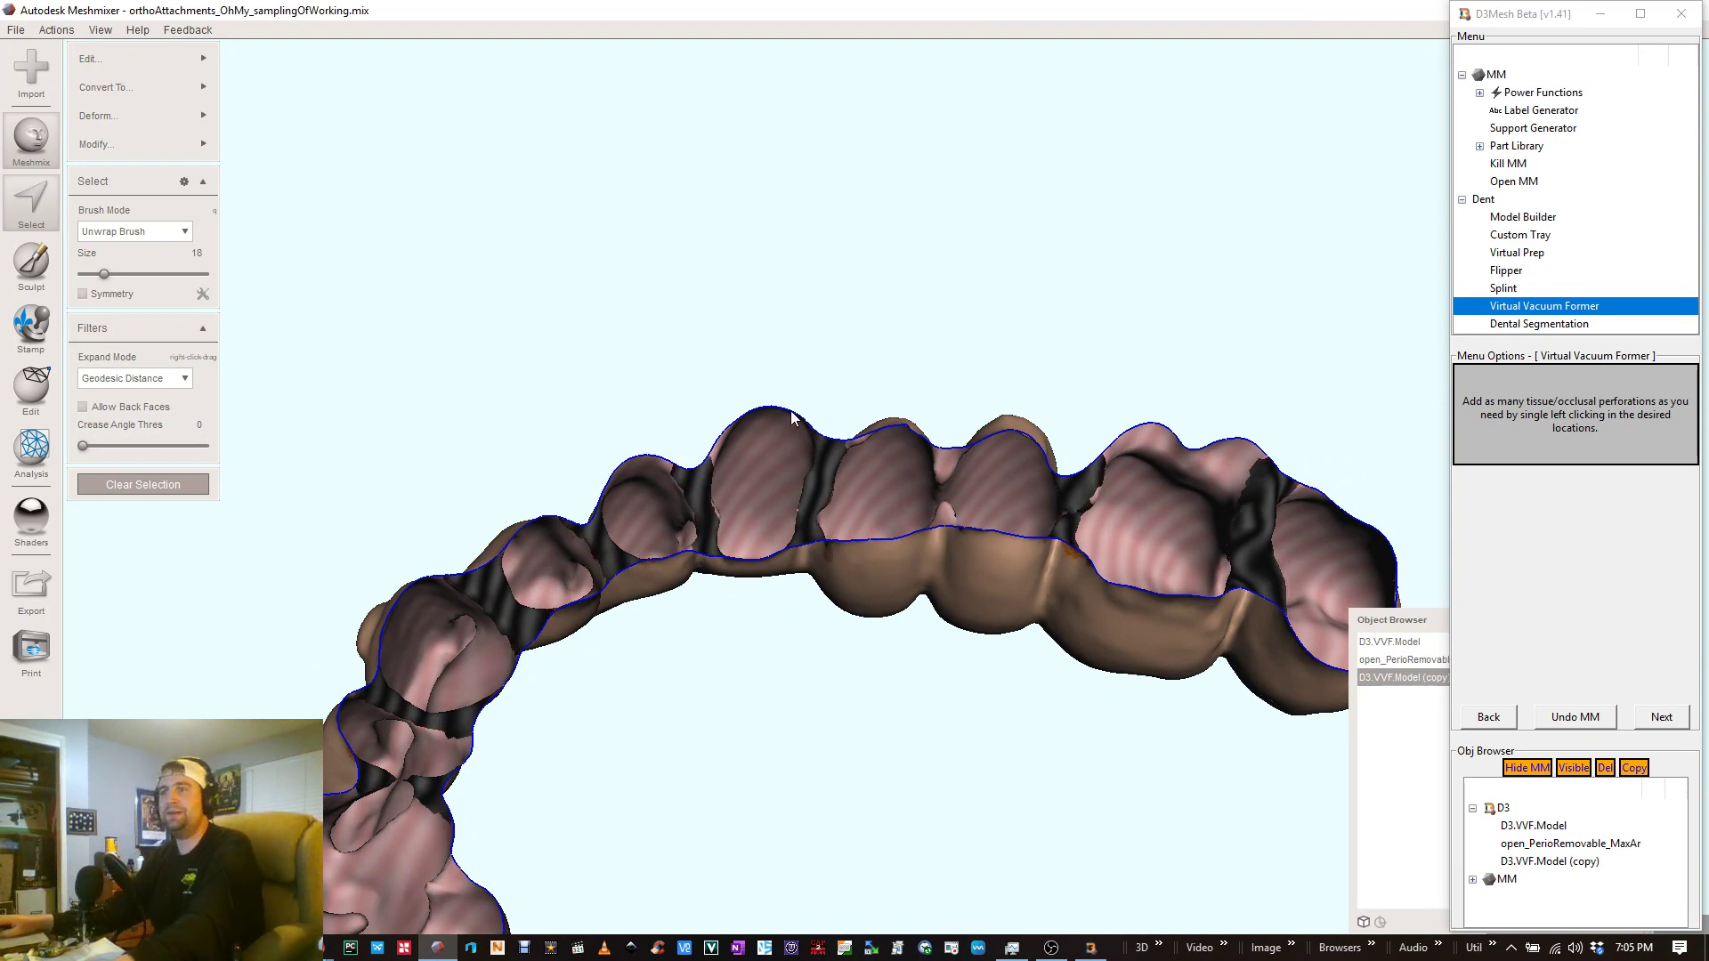
# - Apply the marked perforations and run the remesh to finish the vacuum-formed aligner shell
pyautogui.scroll(-3, 801, 436)
pyautogui.moveTo(950, 404); pyautogui.dragTo(1381, 355, button='right')
pyautogui.click(1669, 717)
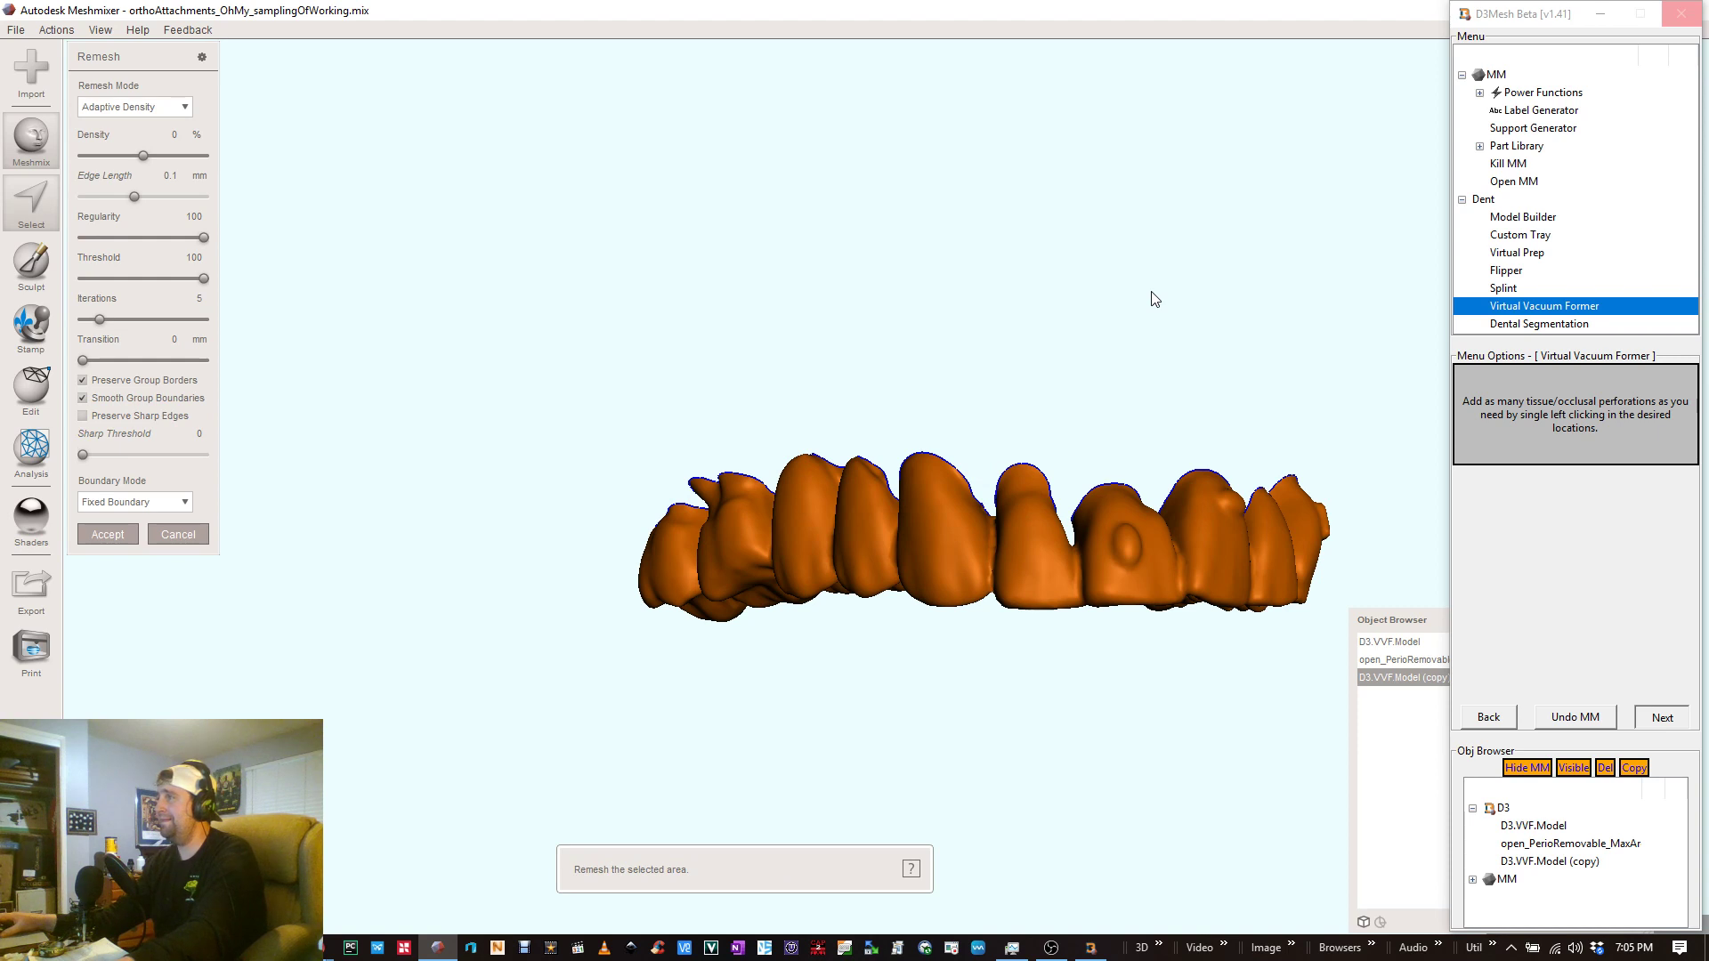
pyautogui.press('Return')
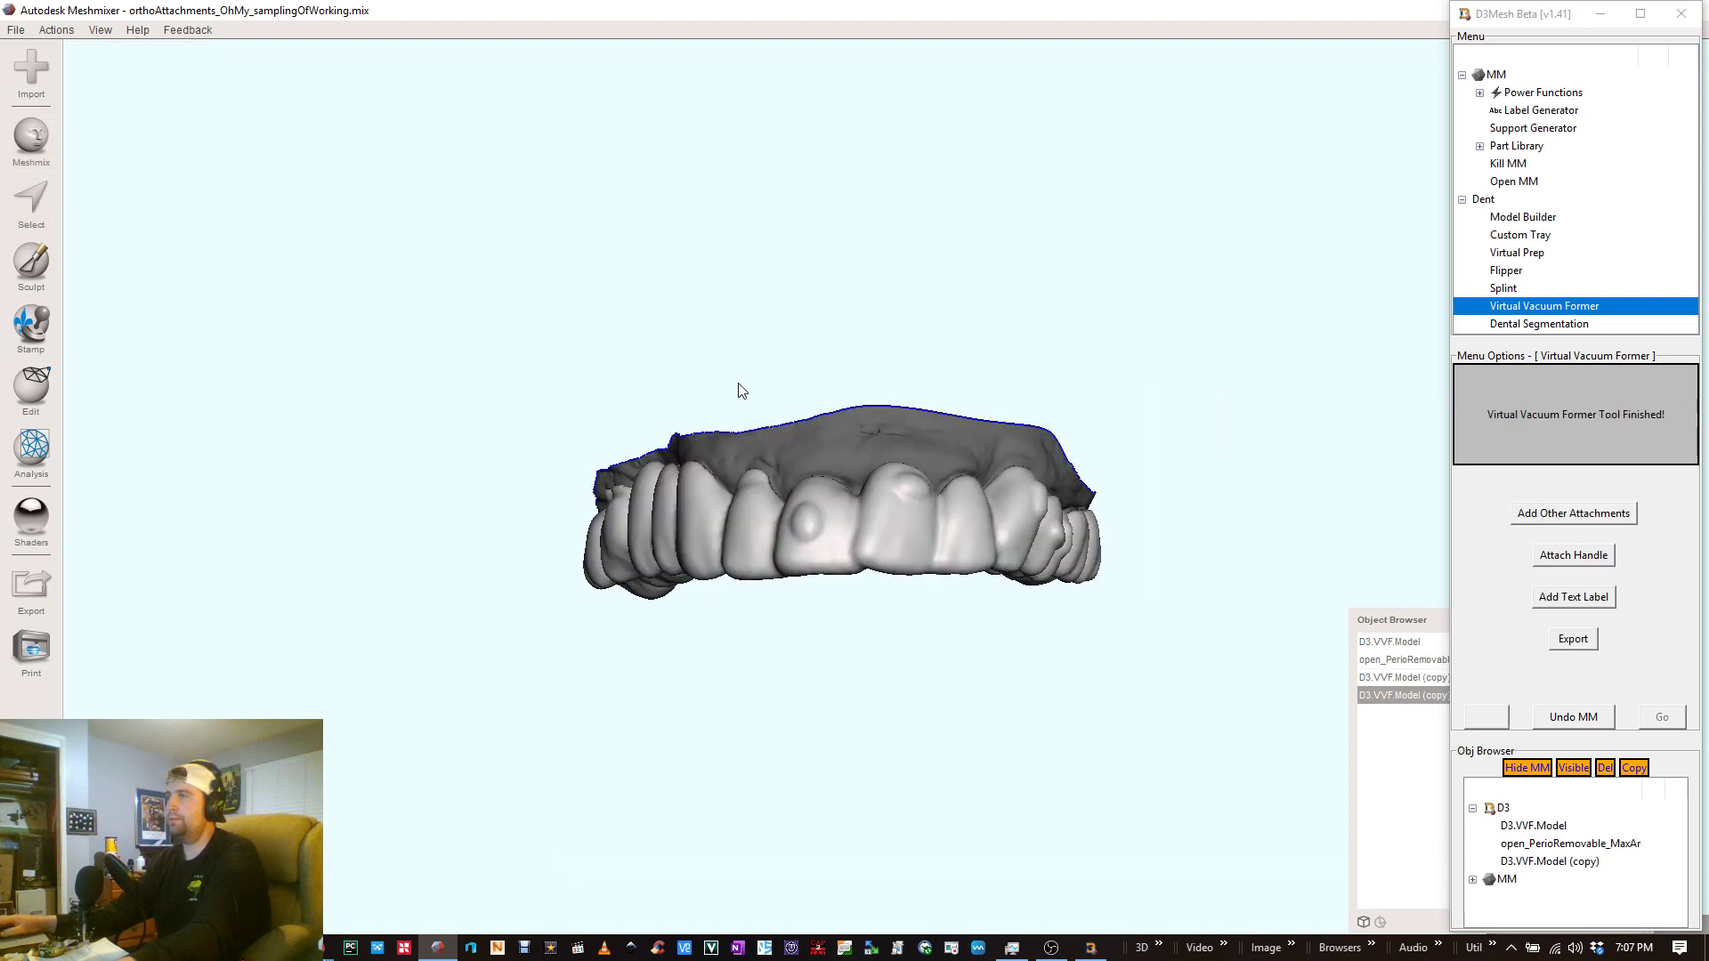
# - Hide the D3.VVF.Model arch and move the Object Browser clear of the solid aligner
pyautogui.moveTo(742, 391); pyautogui.dragTo(1106, 564, button='right')
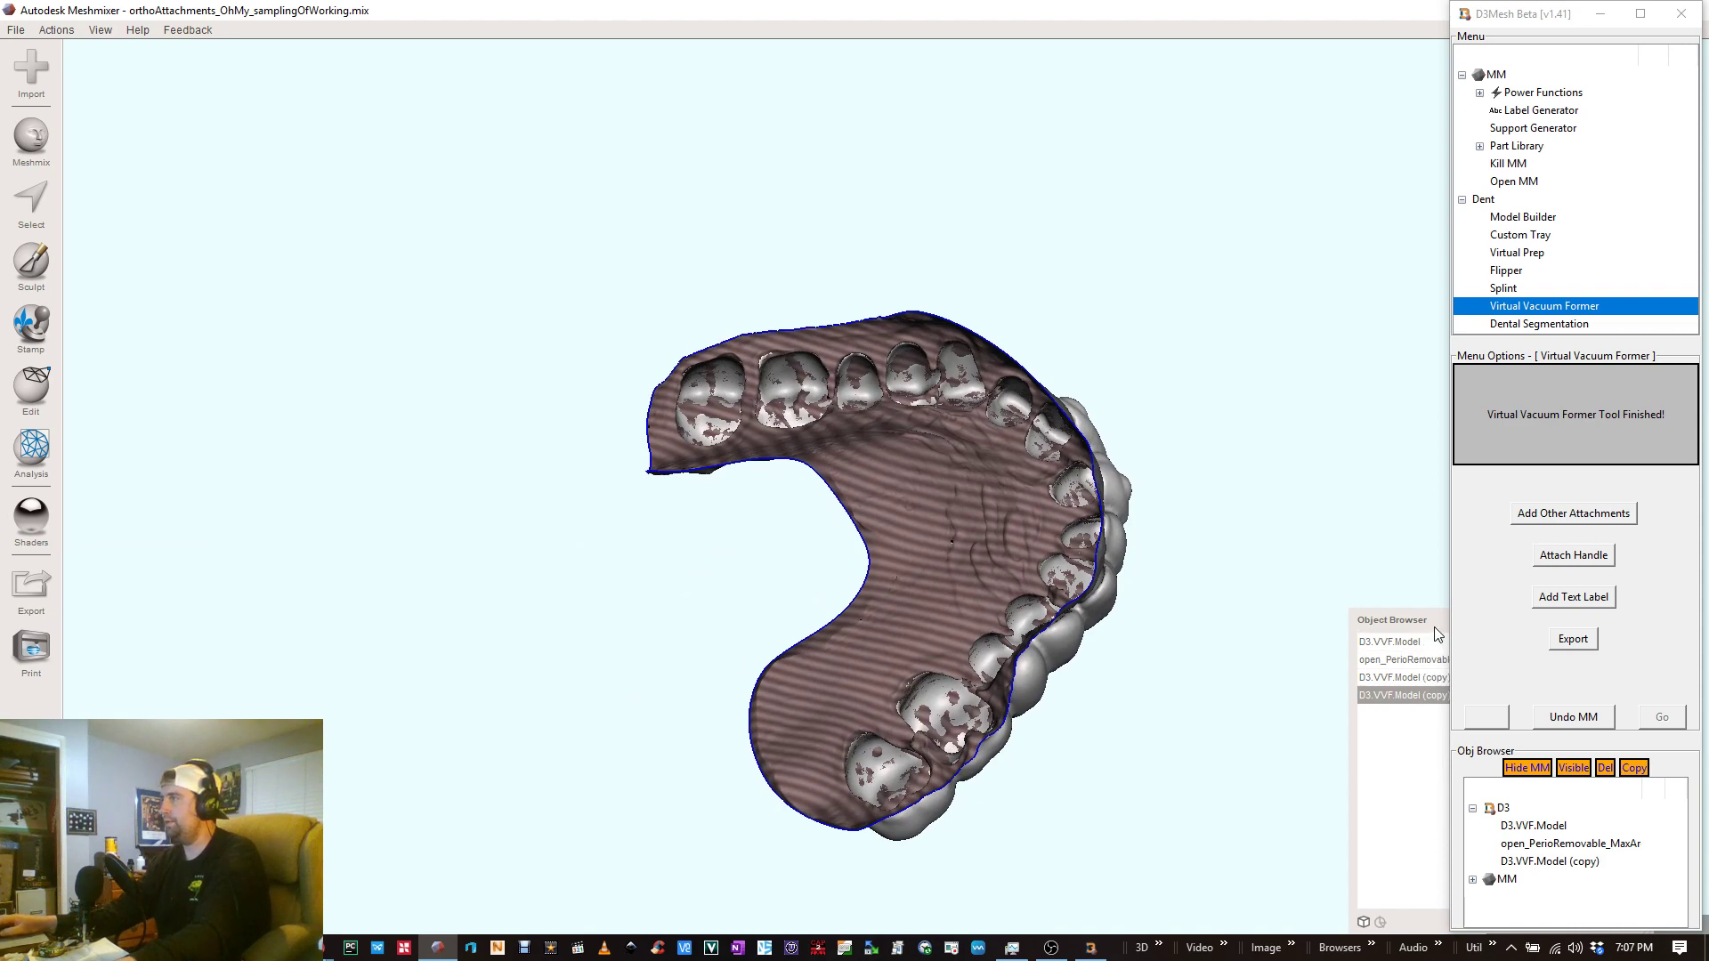
pyautogui.moveTo(1415, 624); pyautogui.dragTo(1047, 482)
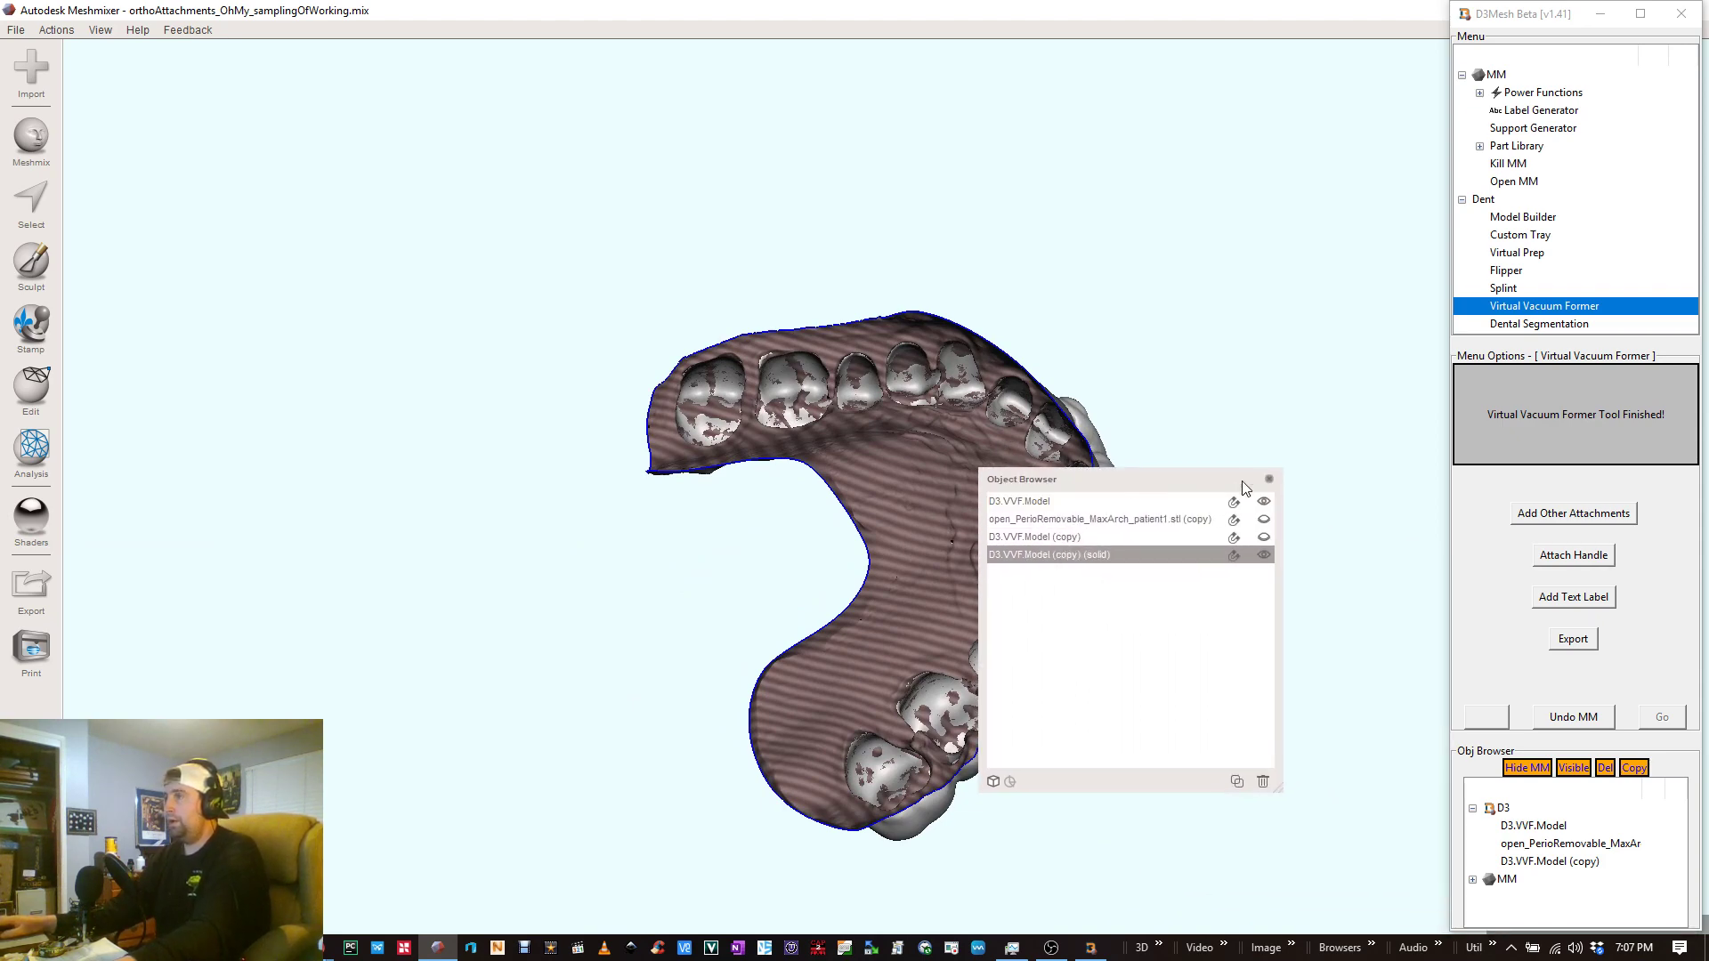
pyautogui.moveTo(1104, 417); pyautogui.dragTo(1030, 576, button='right')
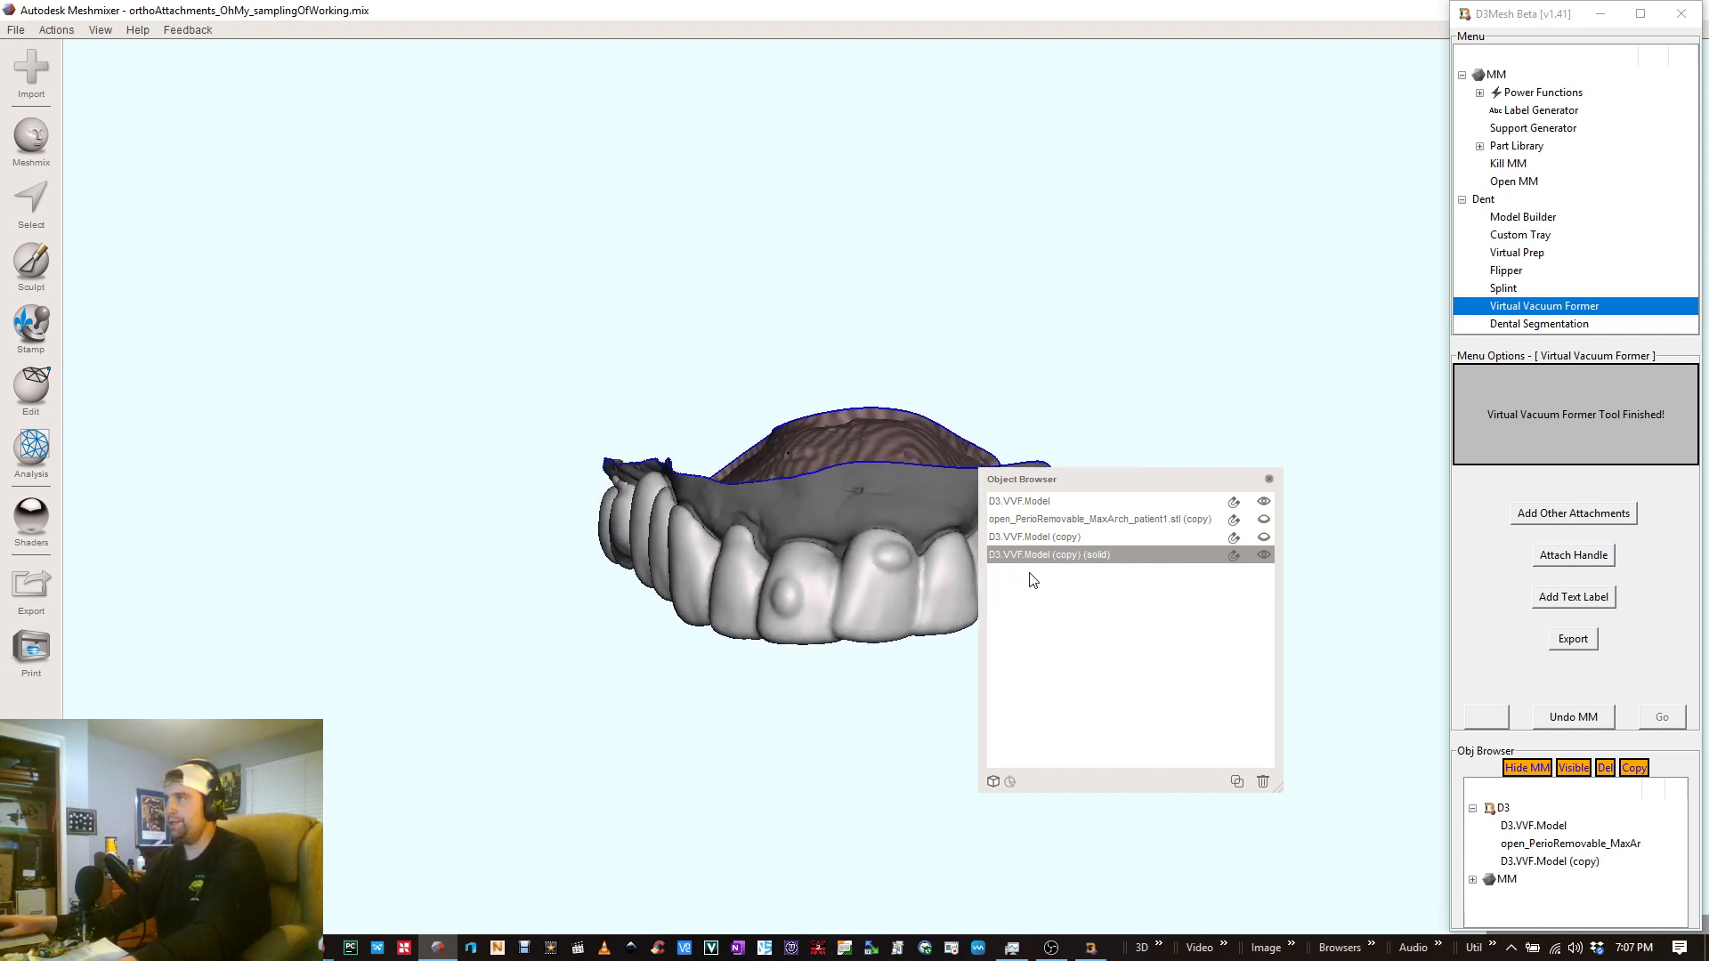
pyautogui.click(1264, 501)
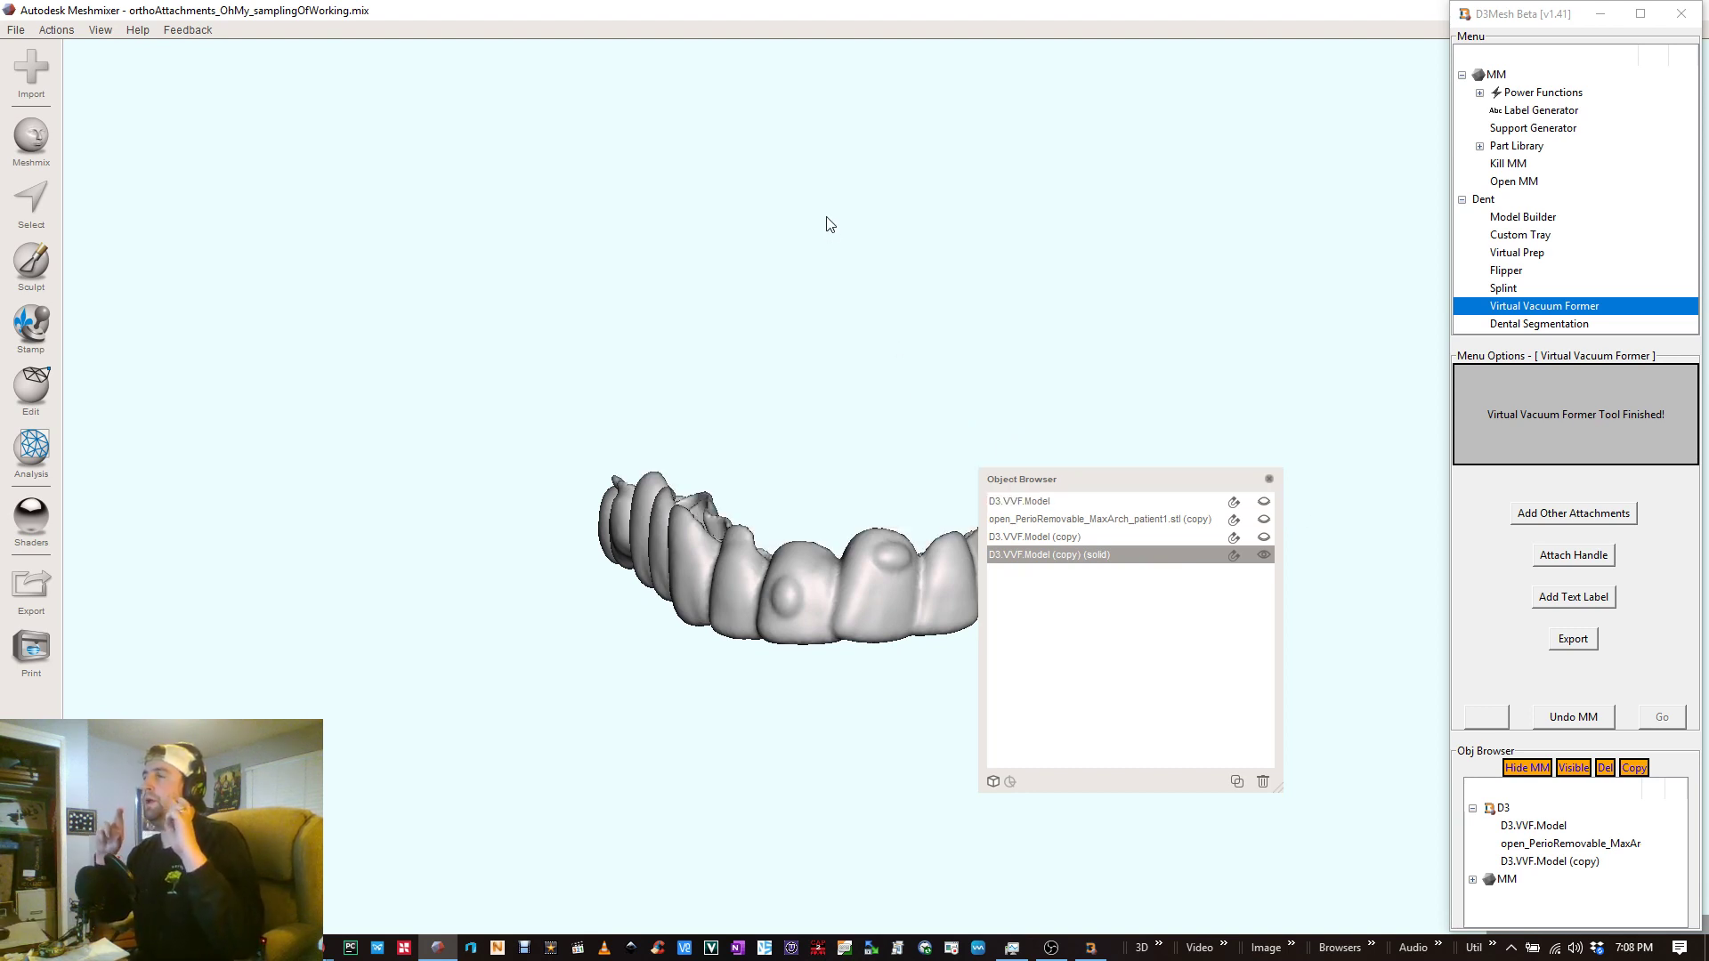
pyautogui.moveTo(798, 198); pyautogui.dragTo(228, 413, button='right')
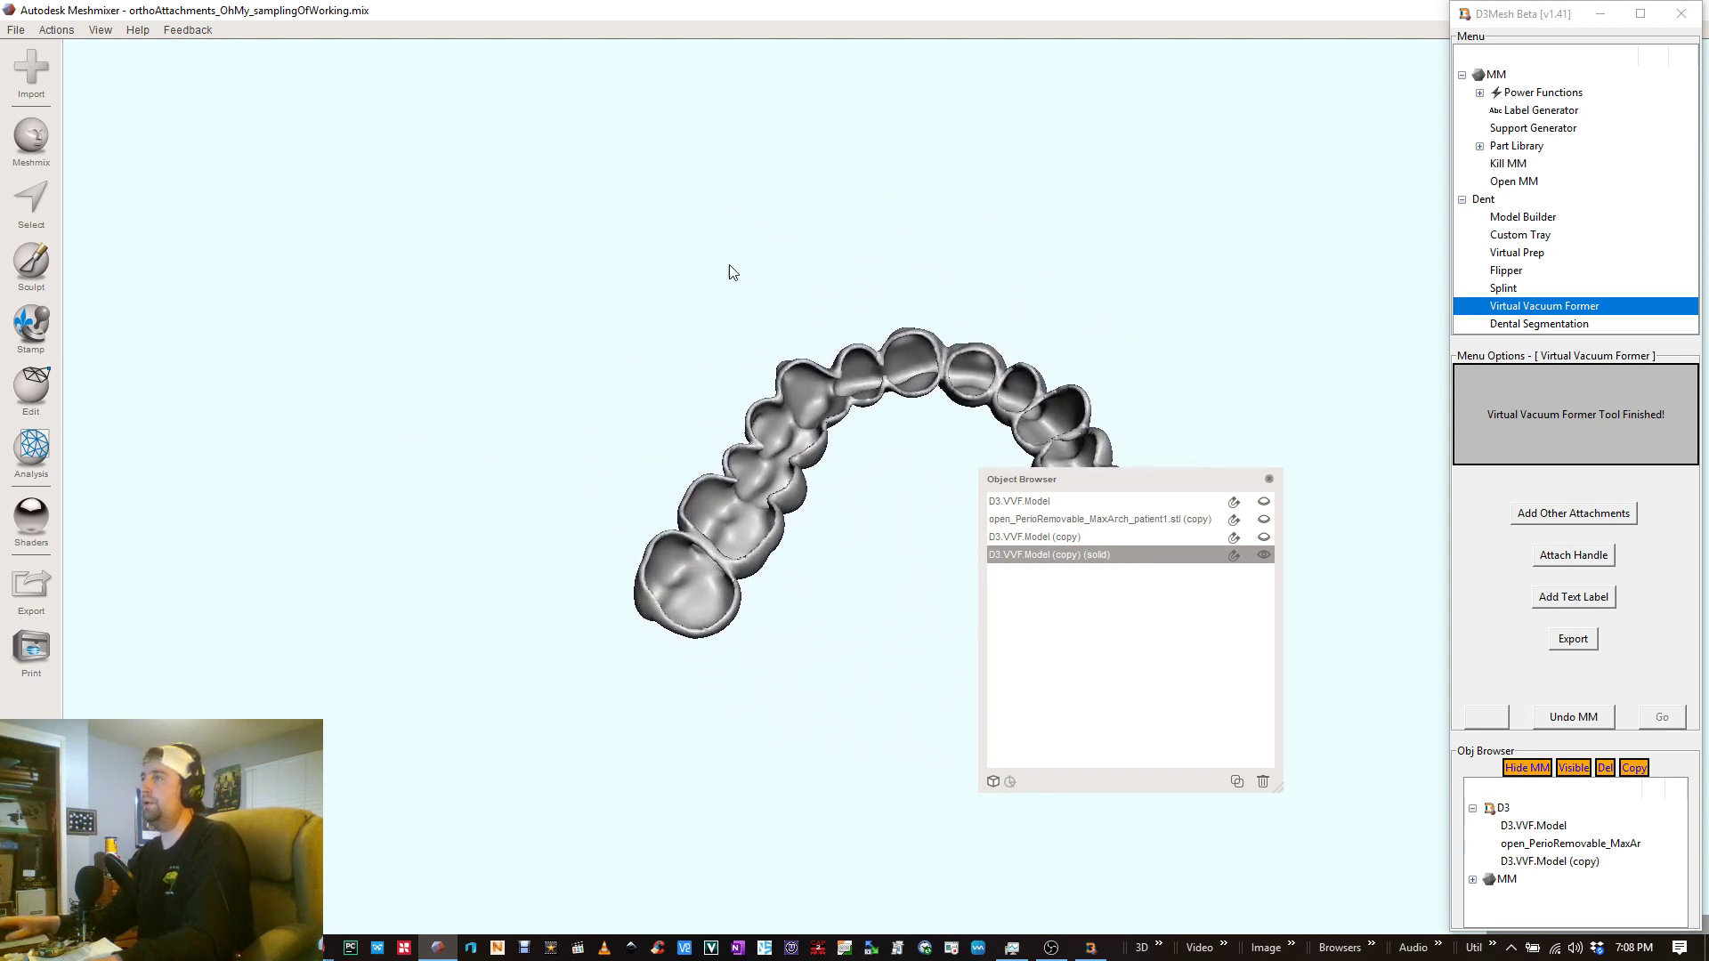
pyautogui.moveTo(1194, 491); pyautogui.dragTo(1342, 481)
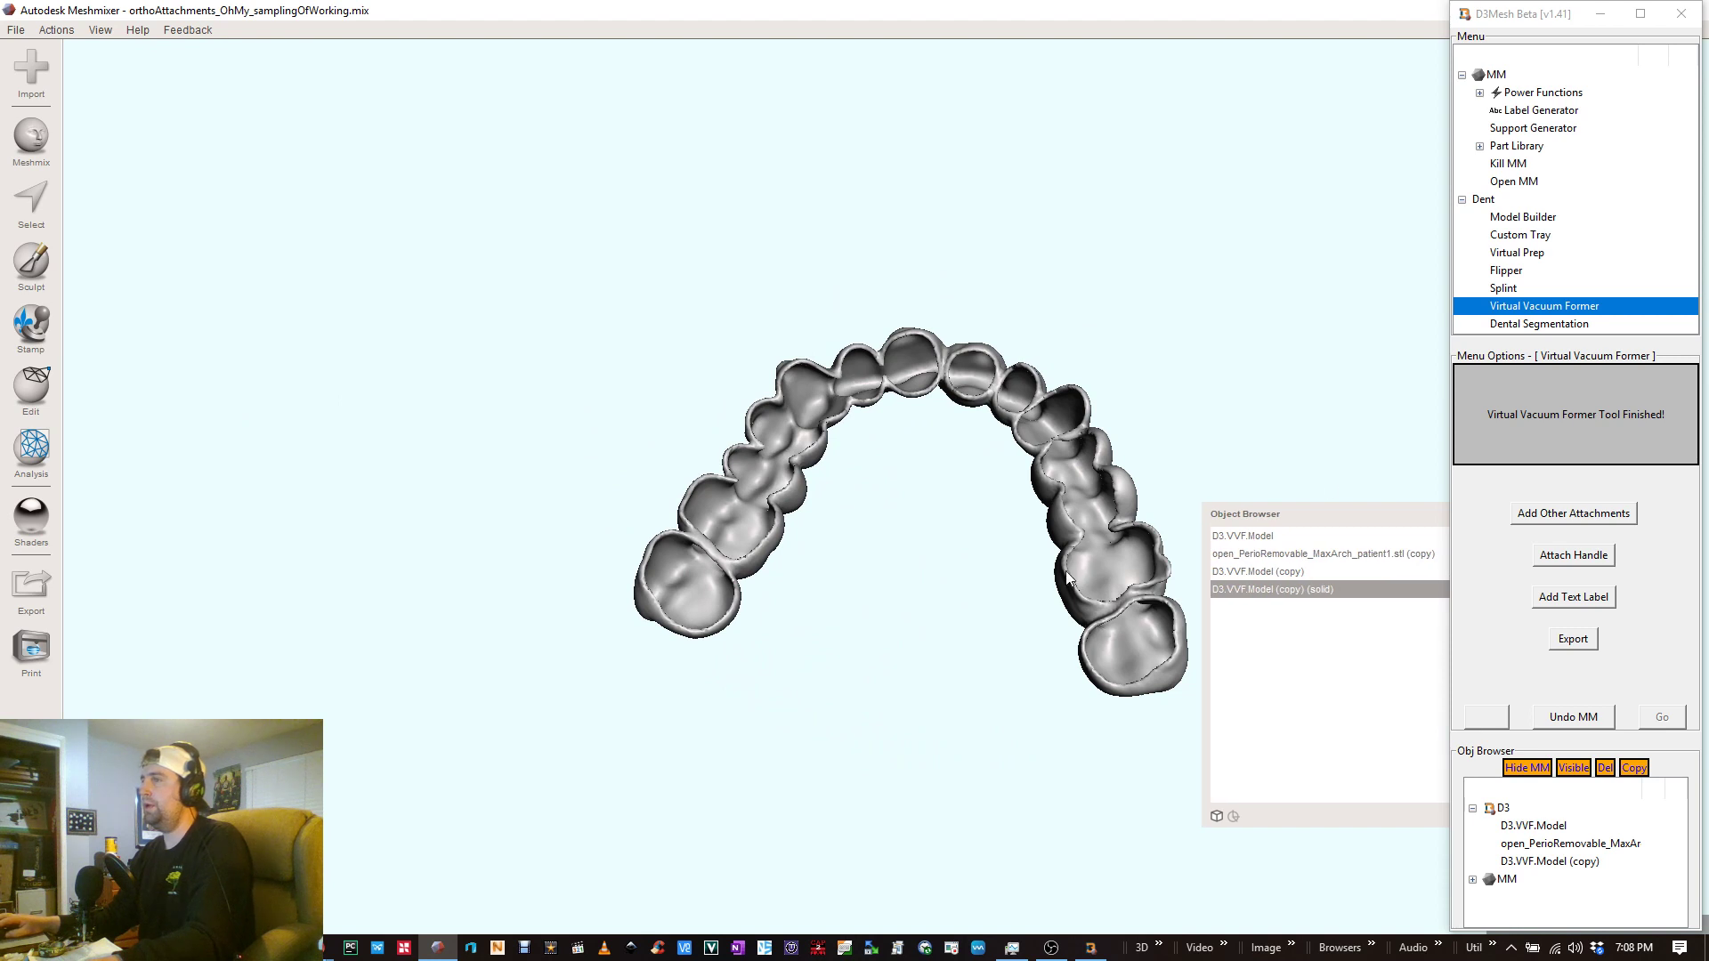
# - Select the strip between the two molars on one side of the aligner's inner surface with a size 28 Unwrap Brush
pyautogui.moveTo(802, 512); pyautogui.dragTo(736, 555, button='right')
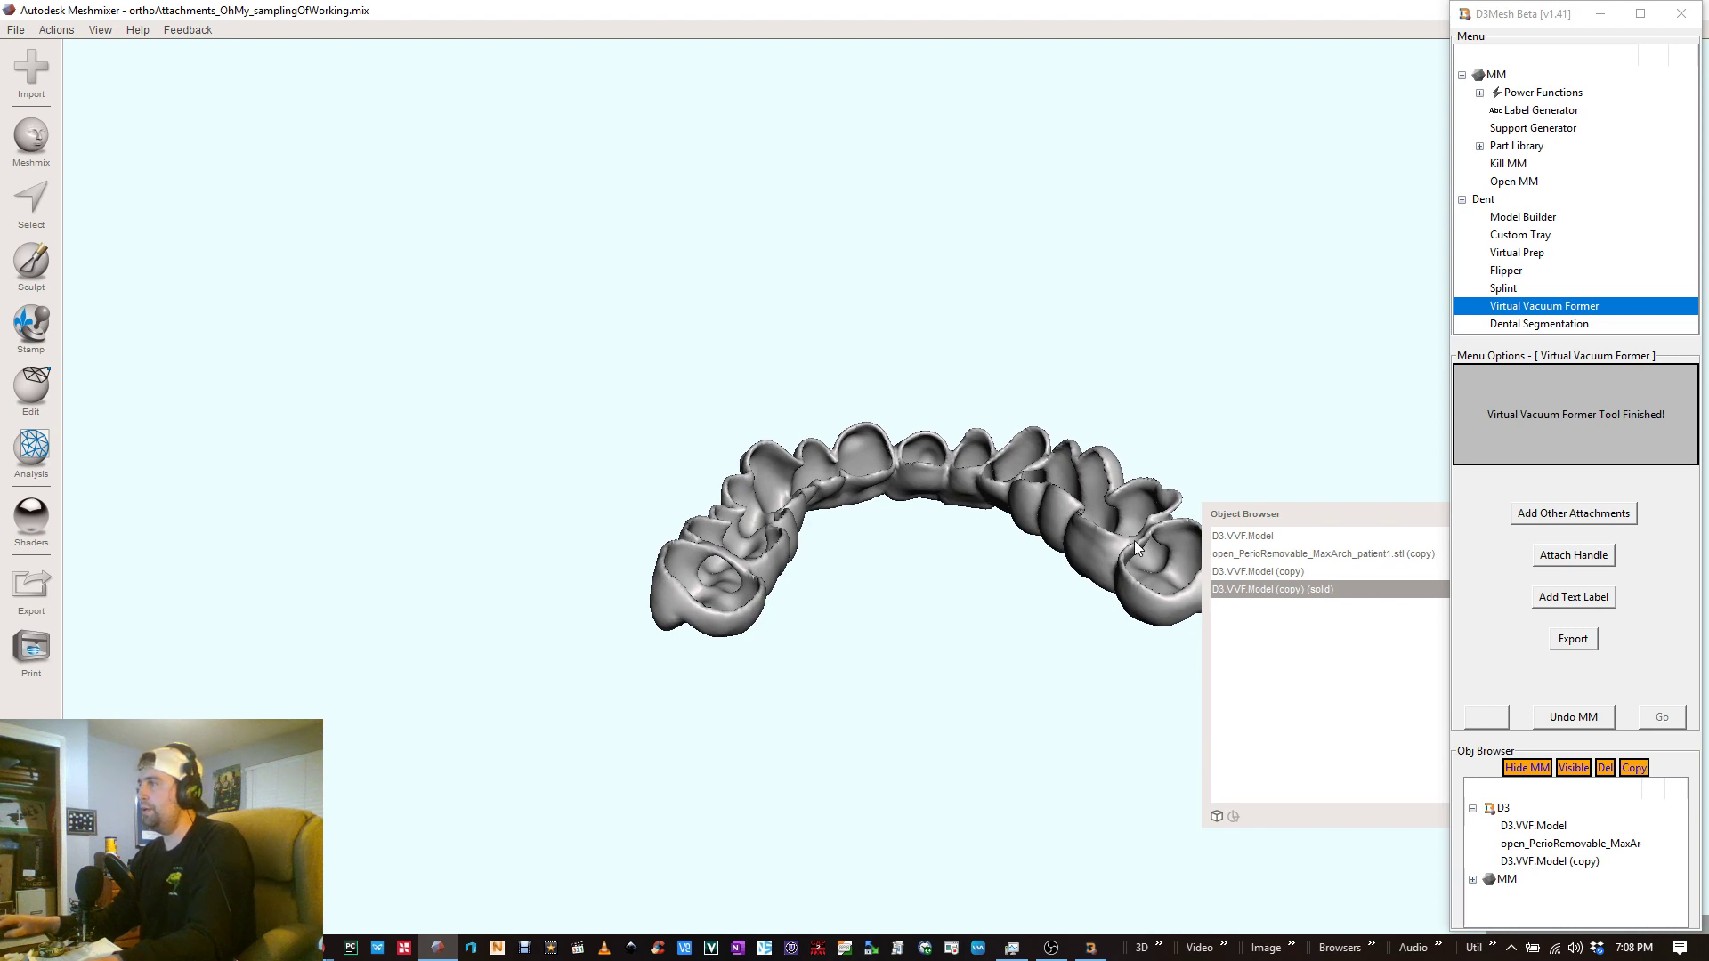
pyautogui.moveTo(1135, 527); pyautogui.dragTo(1077, 363, button='right')
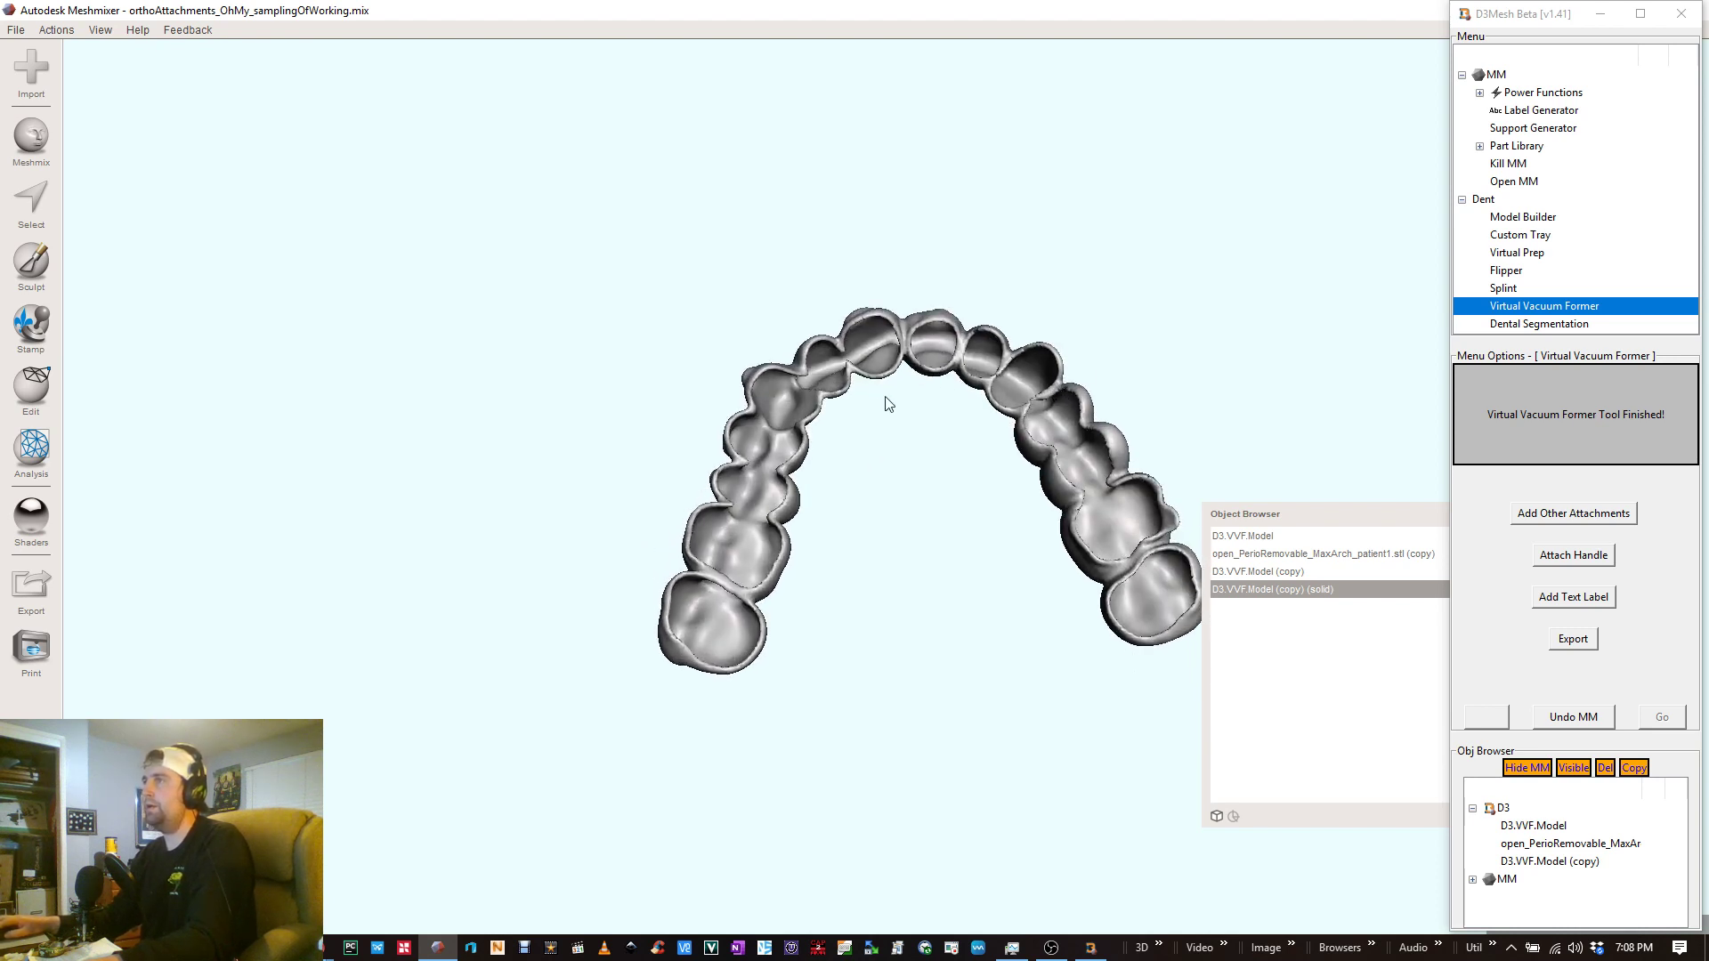
pyautogui.scroll(5, 820, 507)
pyautogui.scroll(-2, 816, 543)
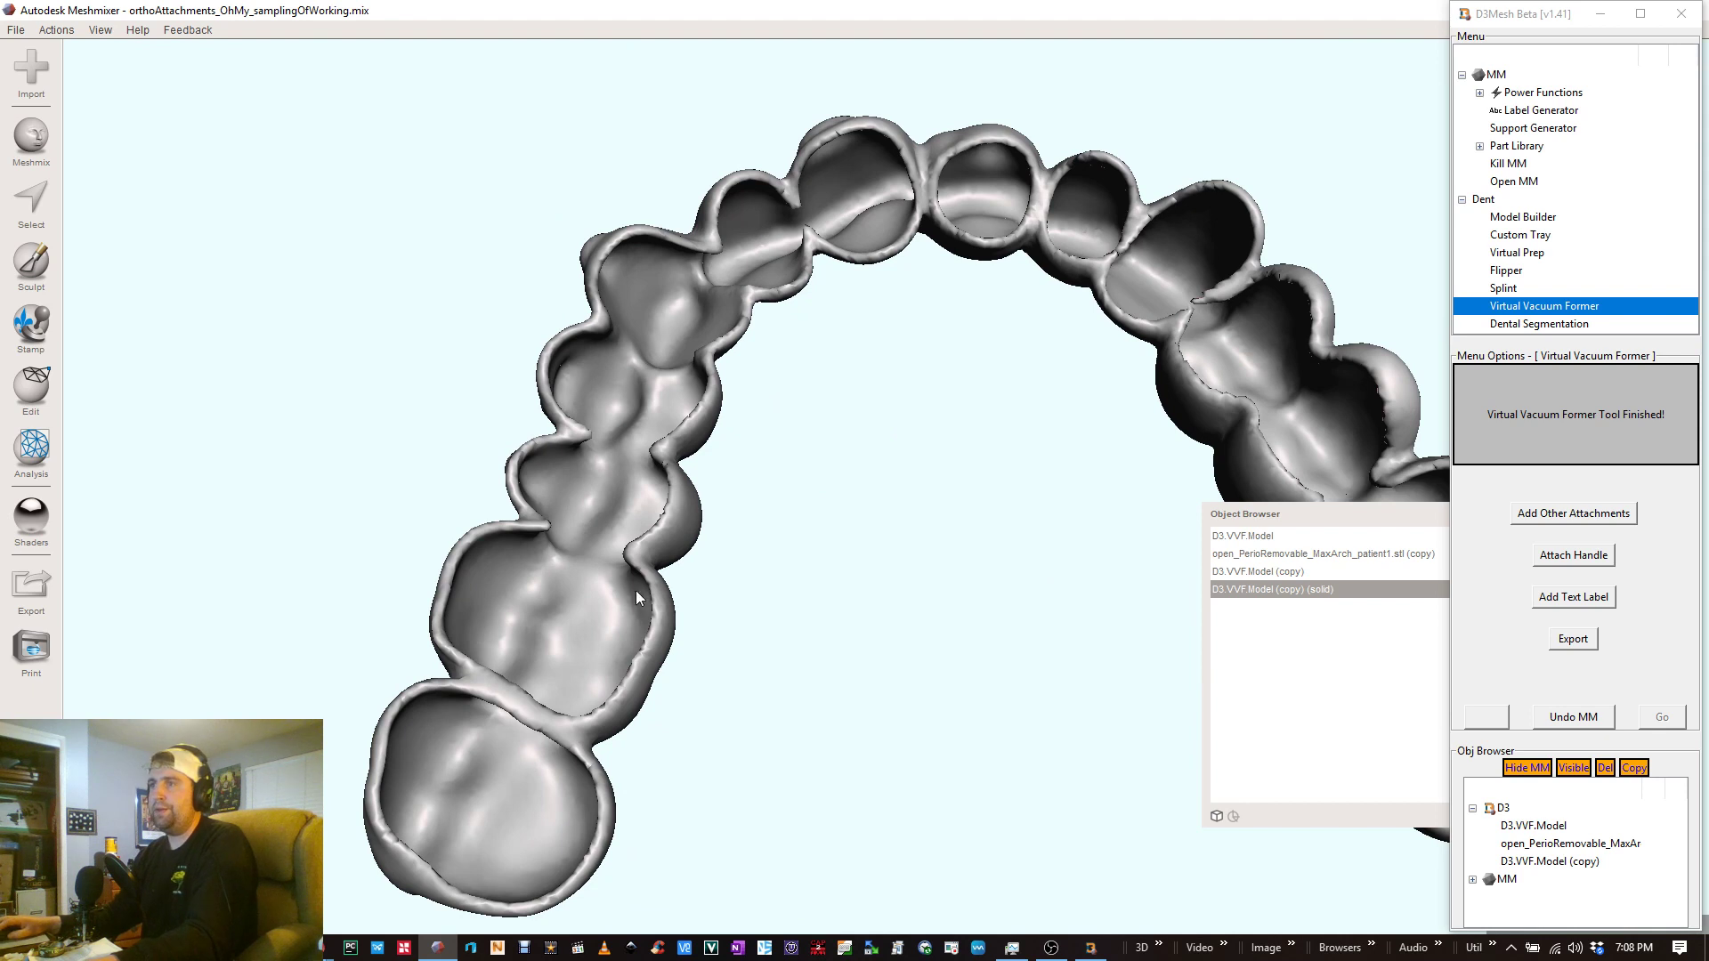
pyautogui.press('s')
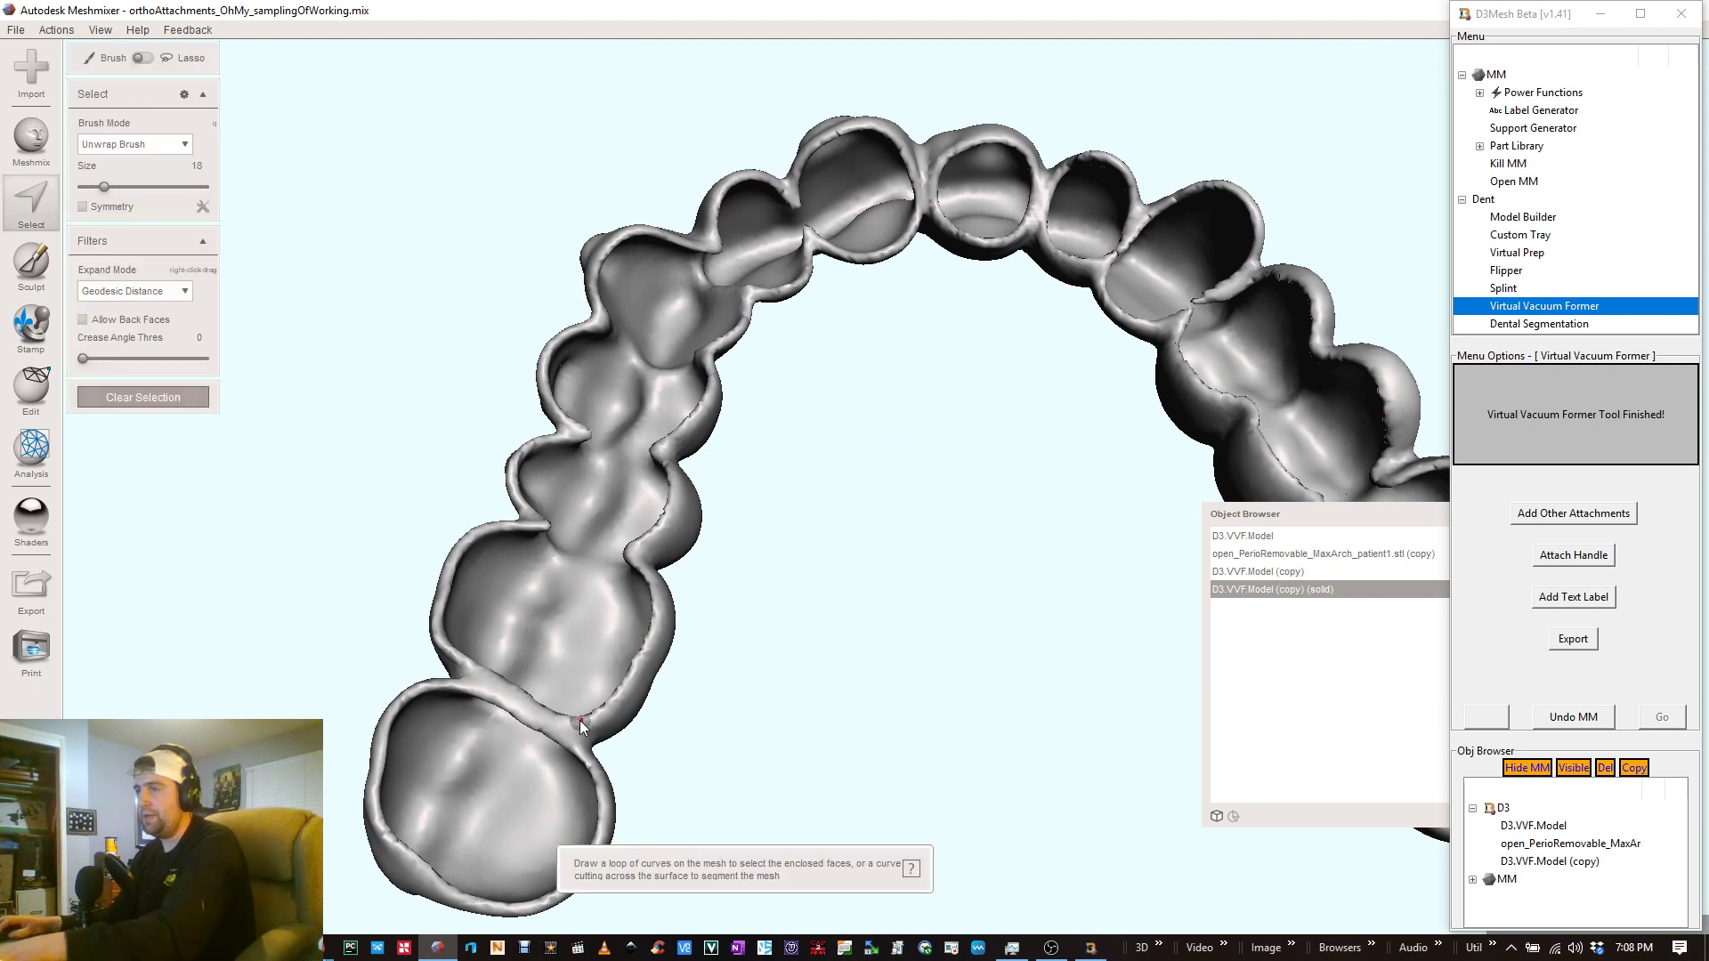
pyautogui.scroll(1, 564, 730)
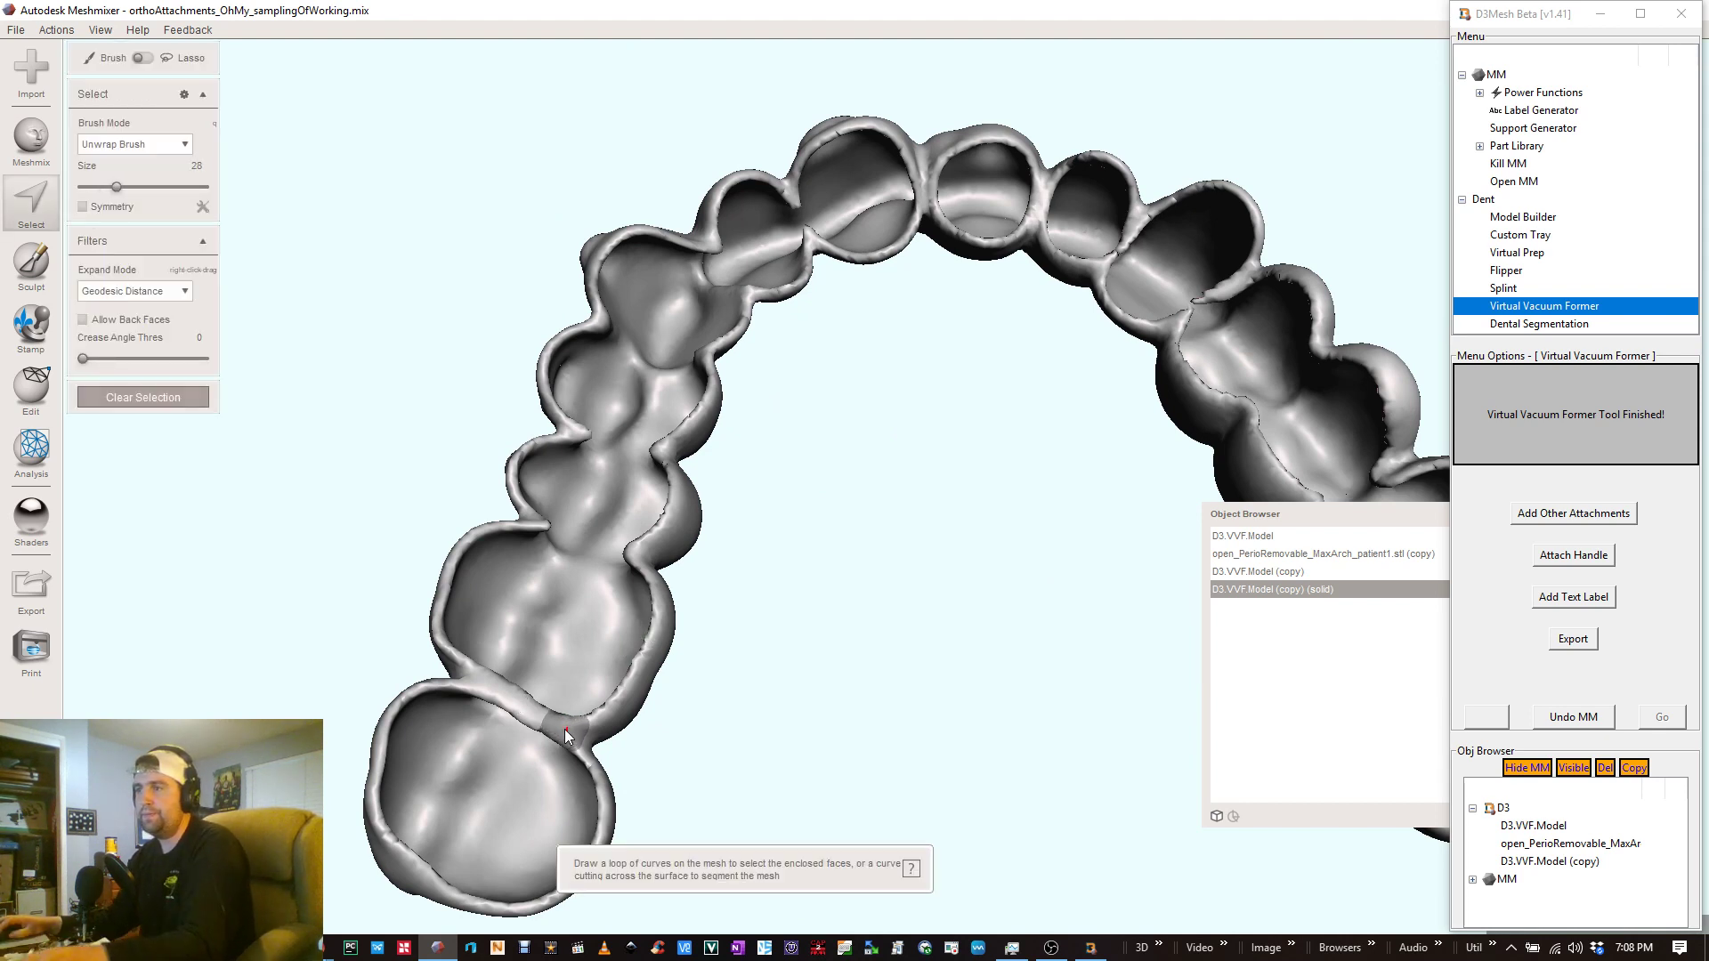
pyautogui.moveTo(537, 723)
pyautogui.mouseDown()
pyautogui.moveTo(477, 681)
pyautogui.moveTo(514, 710)
pyautogui.mouseUp()
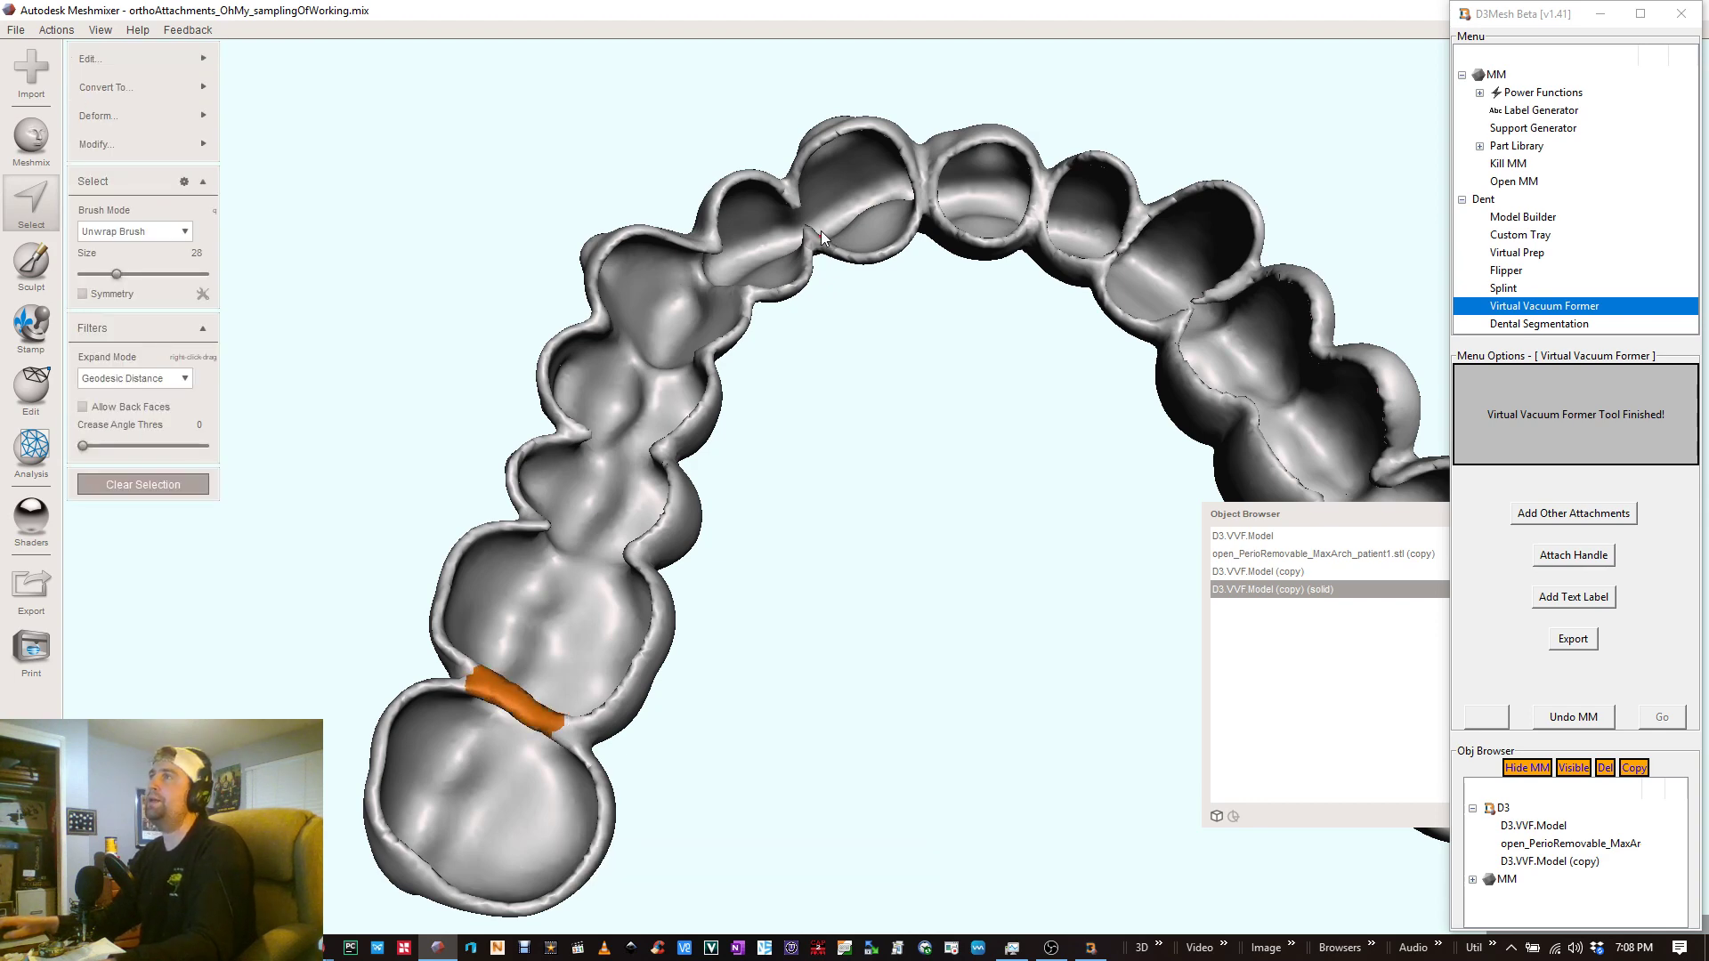
# - Add to the selection the strips from between the central incisors back to the canine and first premolar, plus the opposite molars' strip
pyautogui.moveTo(823, 238); pyautogui.dragTo(985, 136, button='right')
pyautogui.moveTo(961, 135); pyautogui.dragTo(968, 168)
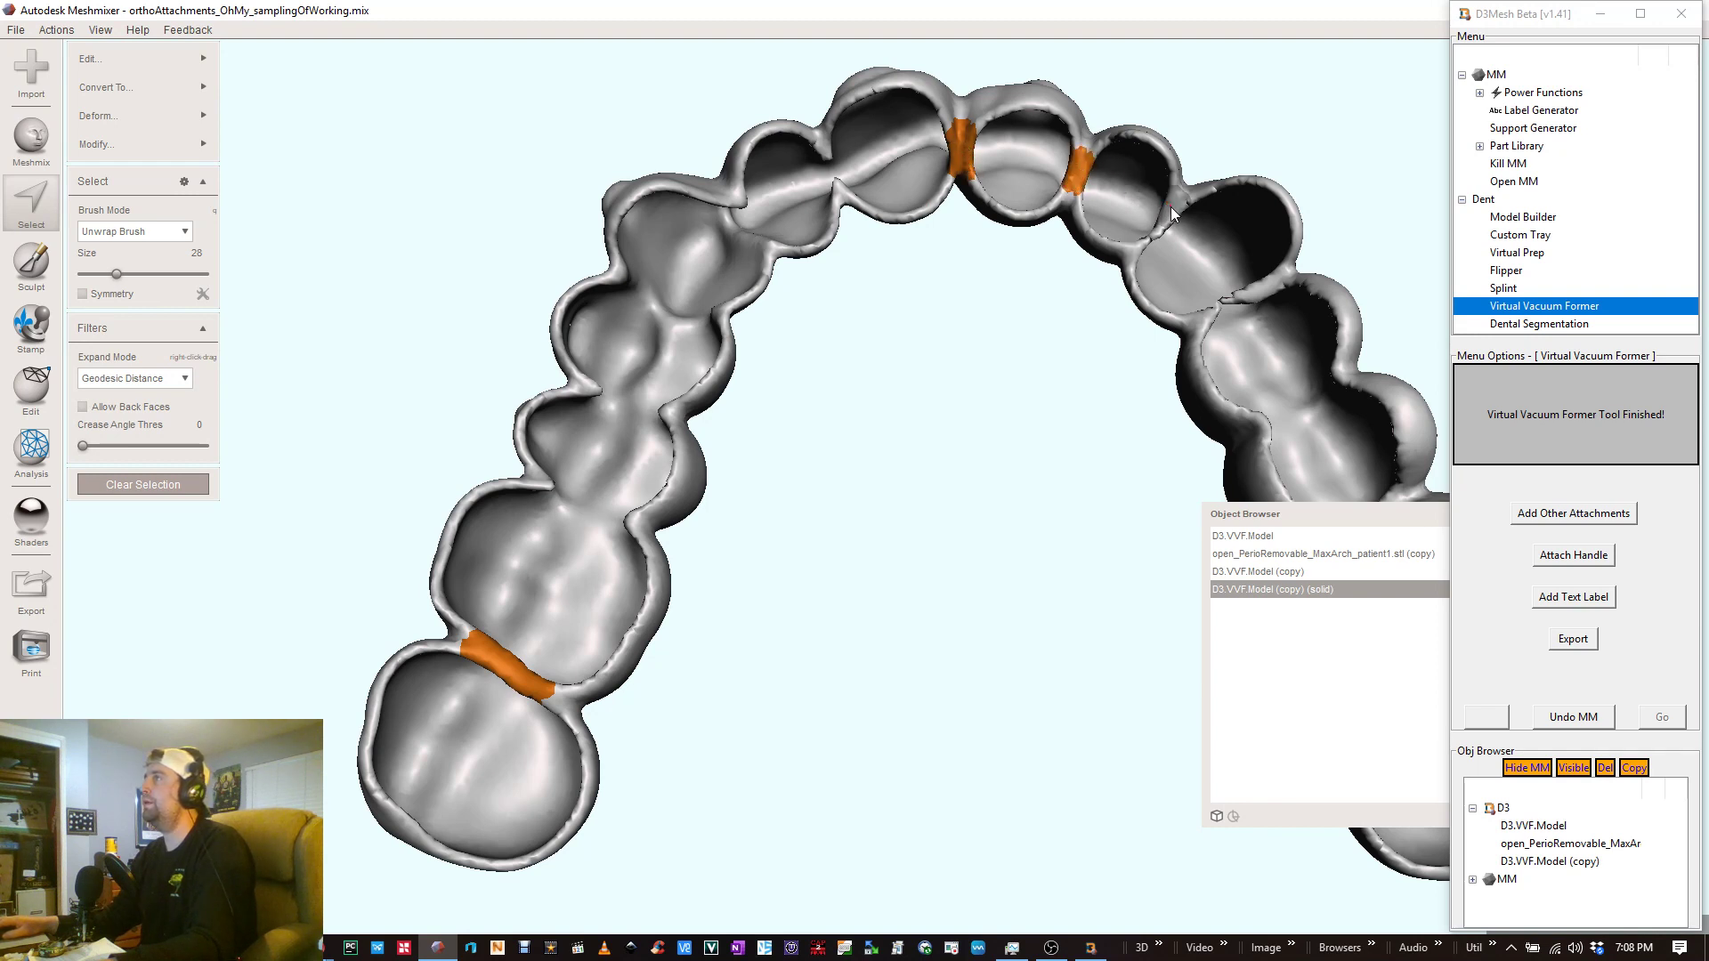
pyautogui.moveTo(1172, 210); pyautogui.dragTo(1155, 236)
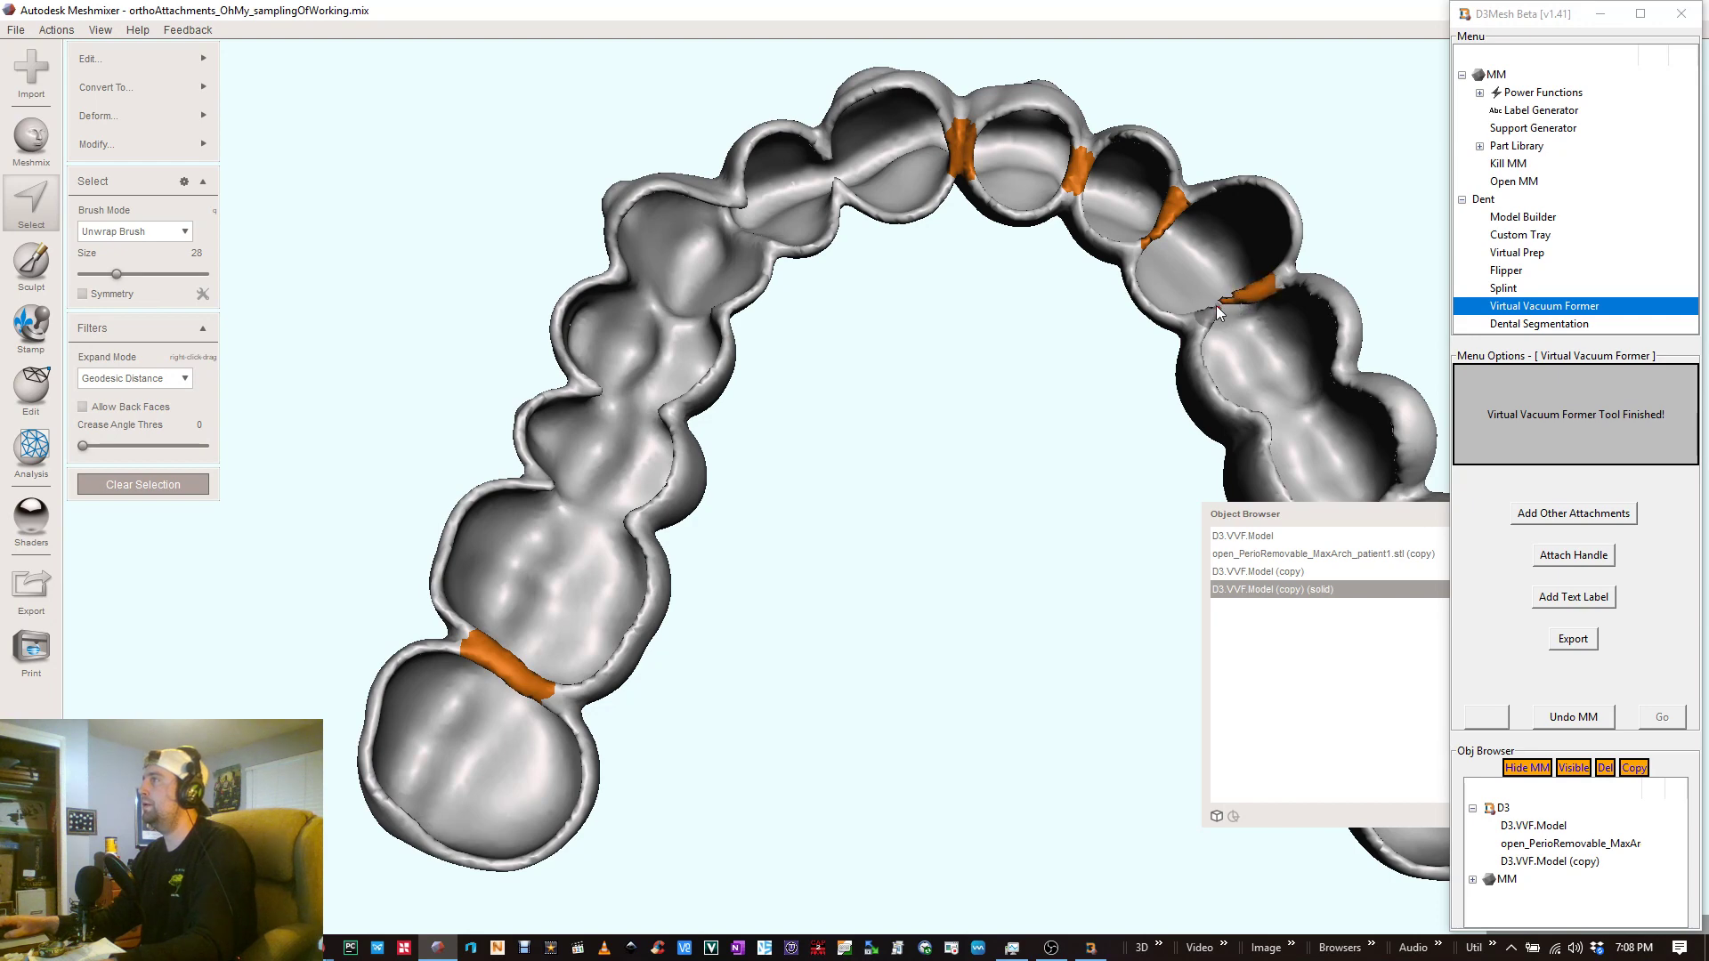
pyautogui.scroll(-5, 1305, 358)
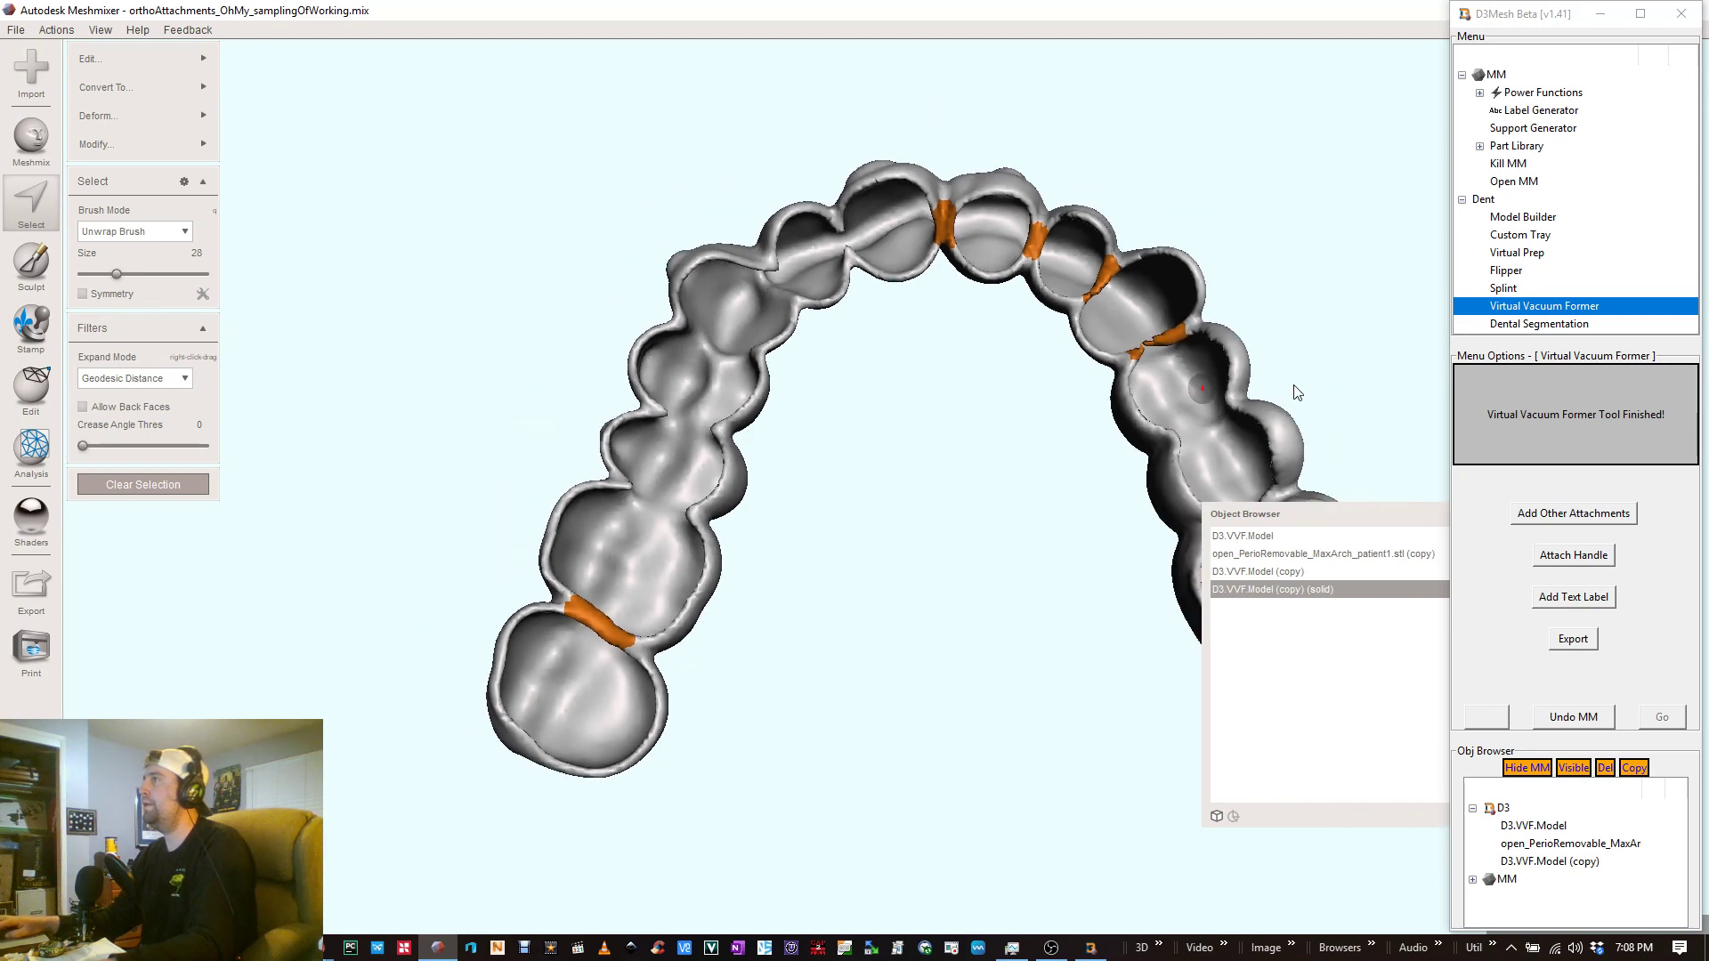
pyautogui.moveTo(1005, 363); pyautogui.dragTo(954, 337, button='middle')
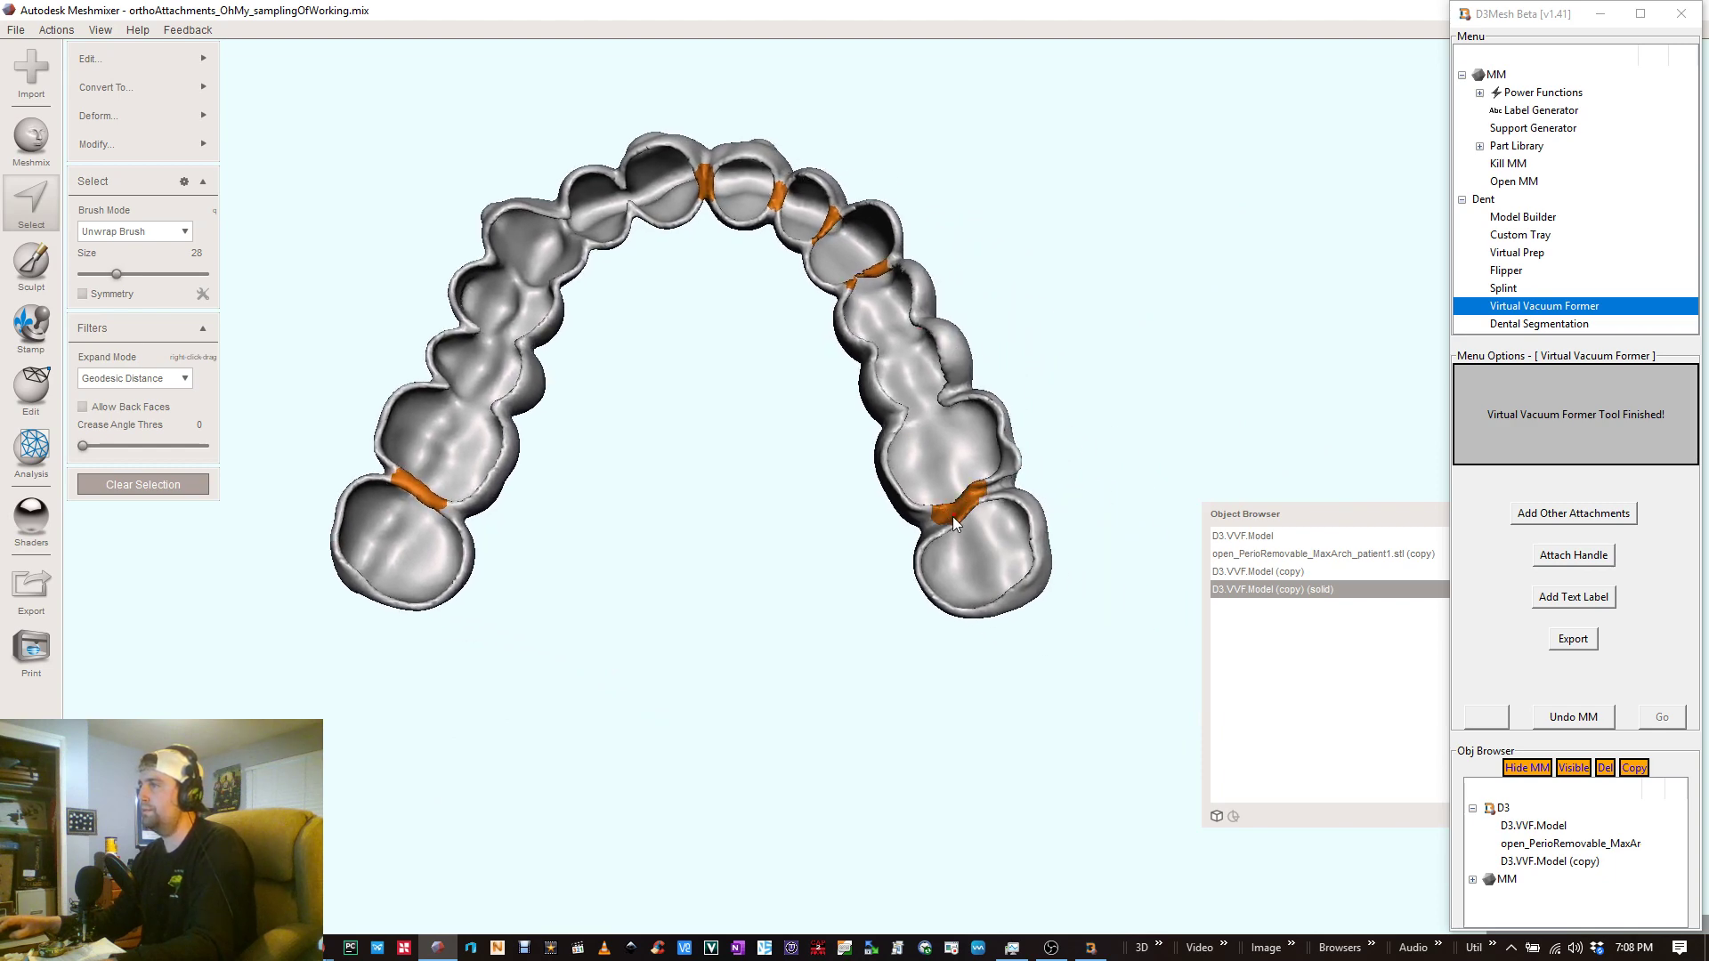
pyautogui.moveTo(974, 493); pyautogui.dragTo(922, 267, button='right')
pyautogui.moveTo(973, 521); pyautogui.dragTo(303, 322, button='right')
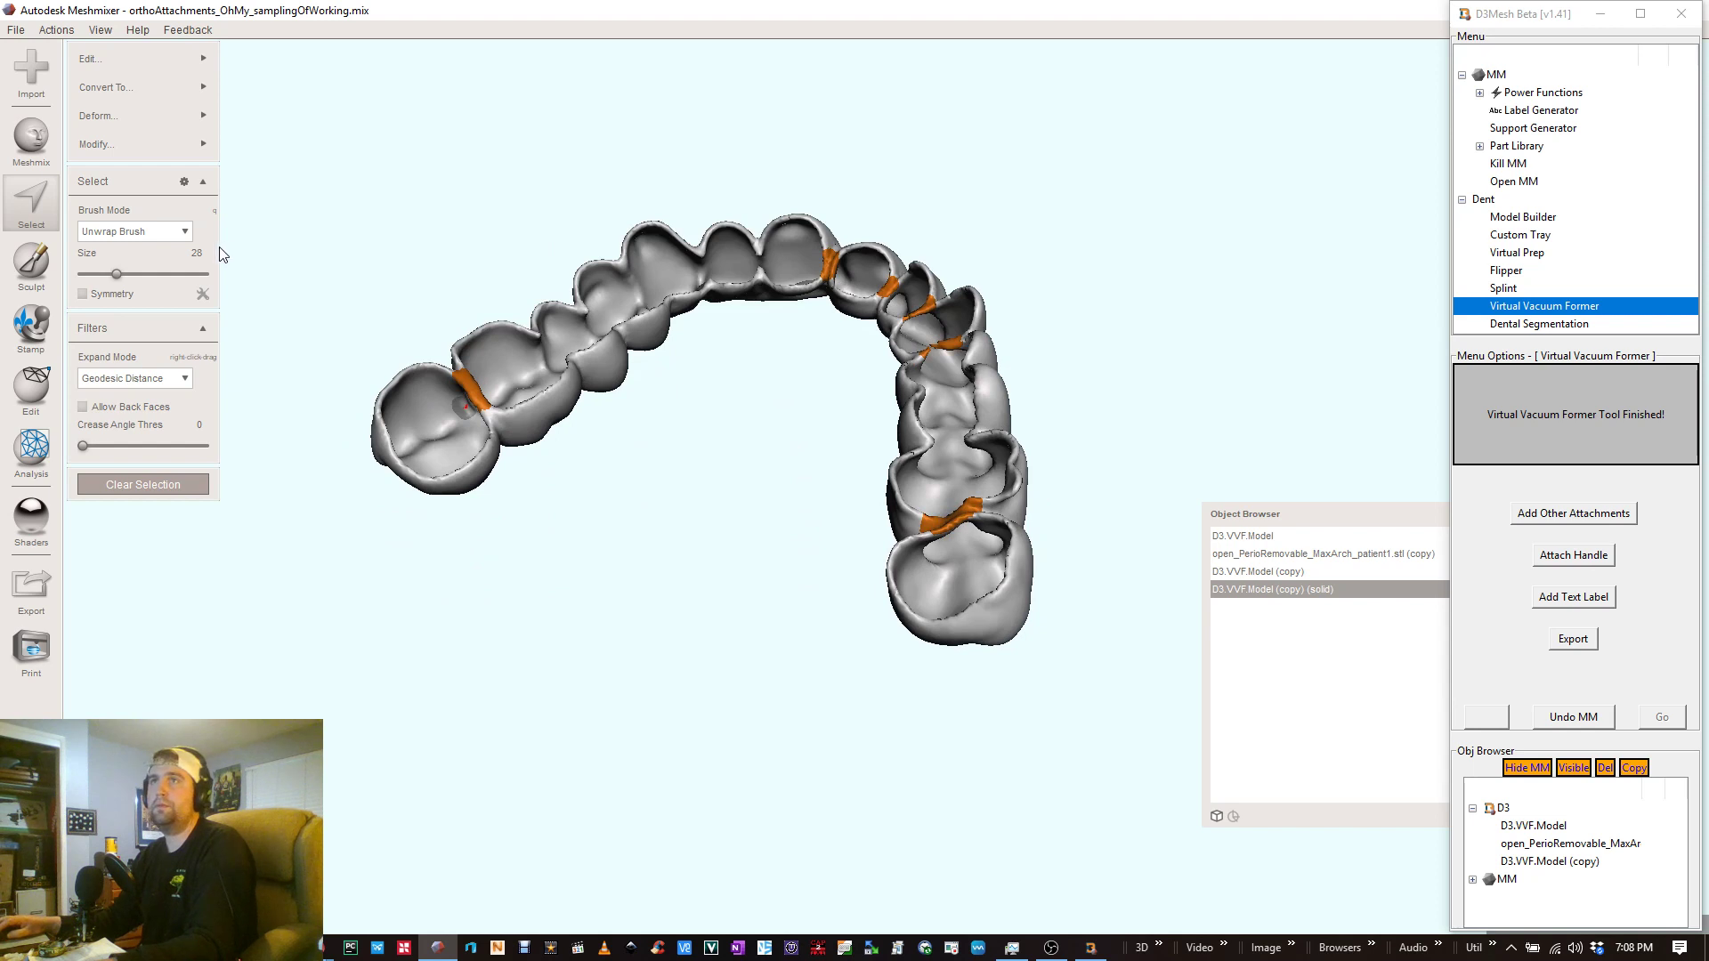
# - Switch to the Sphere Brush at size 36 and widen the selected strip between the two molars on the opposite side
pyautogui.click(174, 233)
pyautogui.click(170, 271)
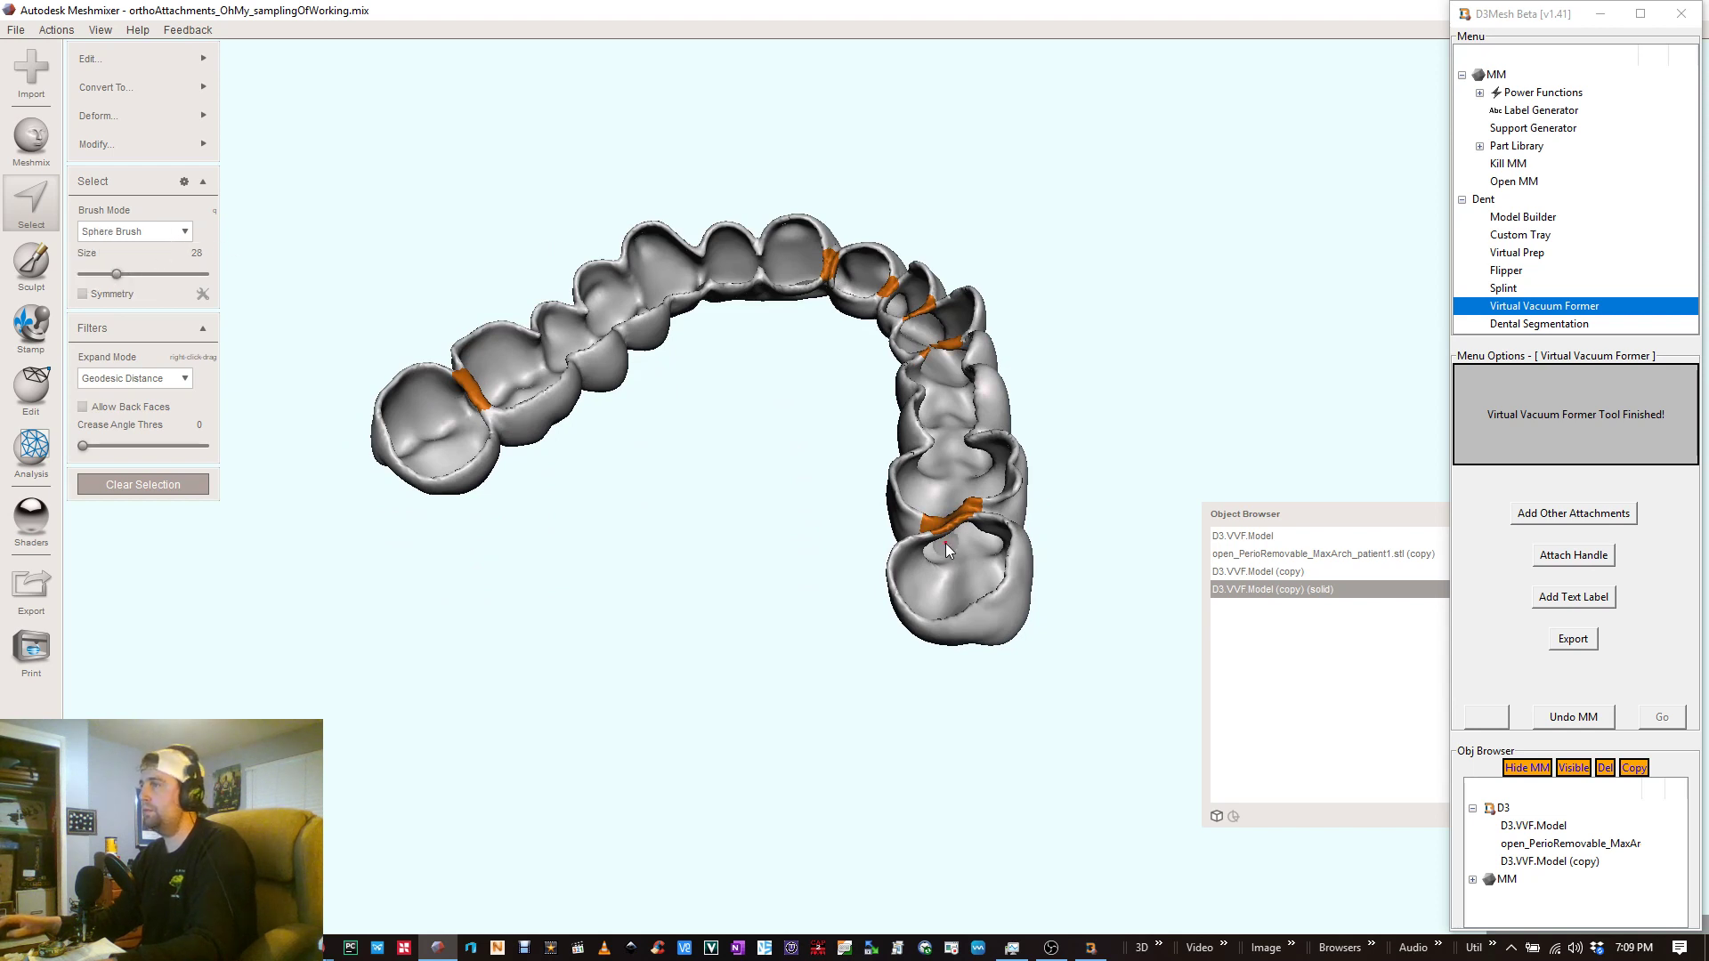
pyautogui.moveTo(945, 544)
pyautogui.mouseDown(button='right')
pyautogui.moveTo(952, 509)
pyautogui.moveTo(1015, 629)
pyautogui.moveTo(984, 502)
pyautogui.mouseUp(button='right')
pyautogui.scroll(1, 960, 517)
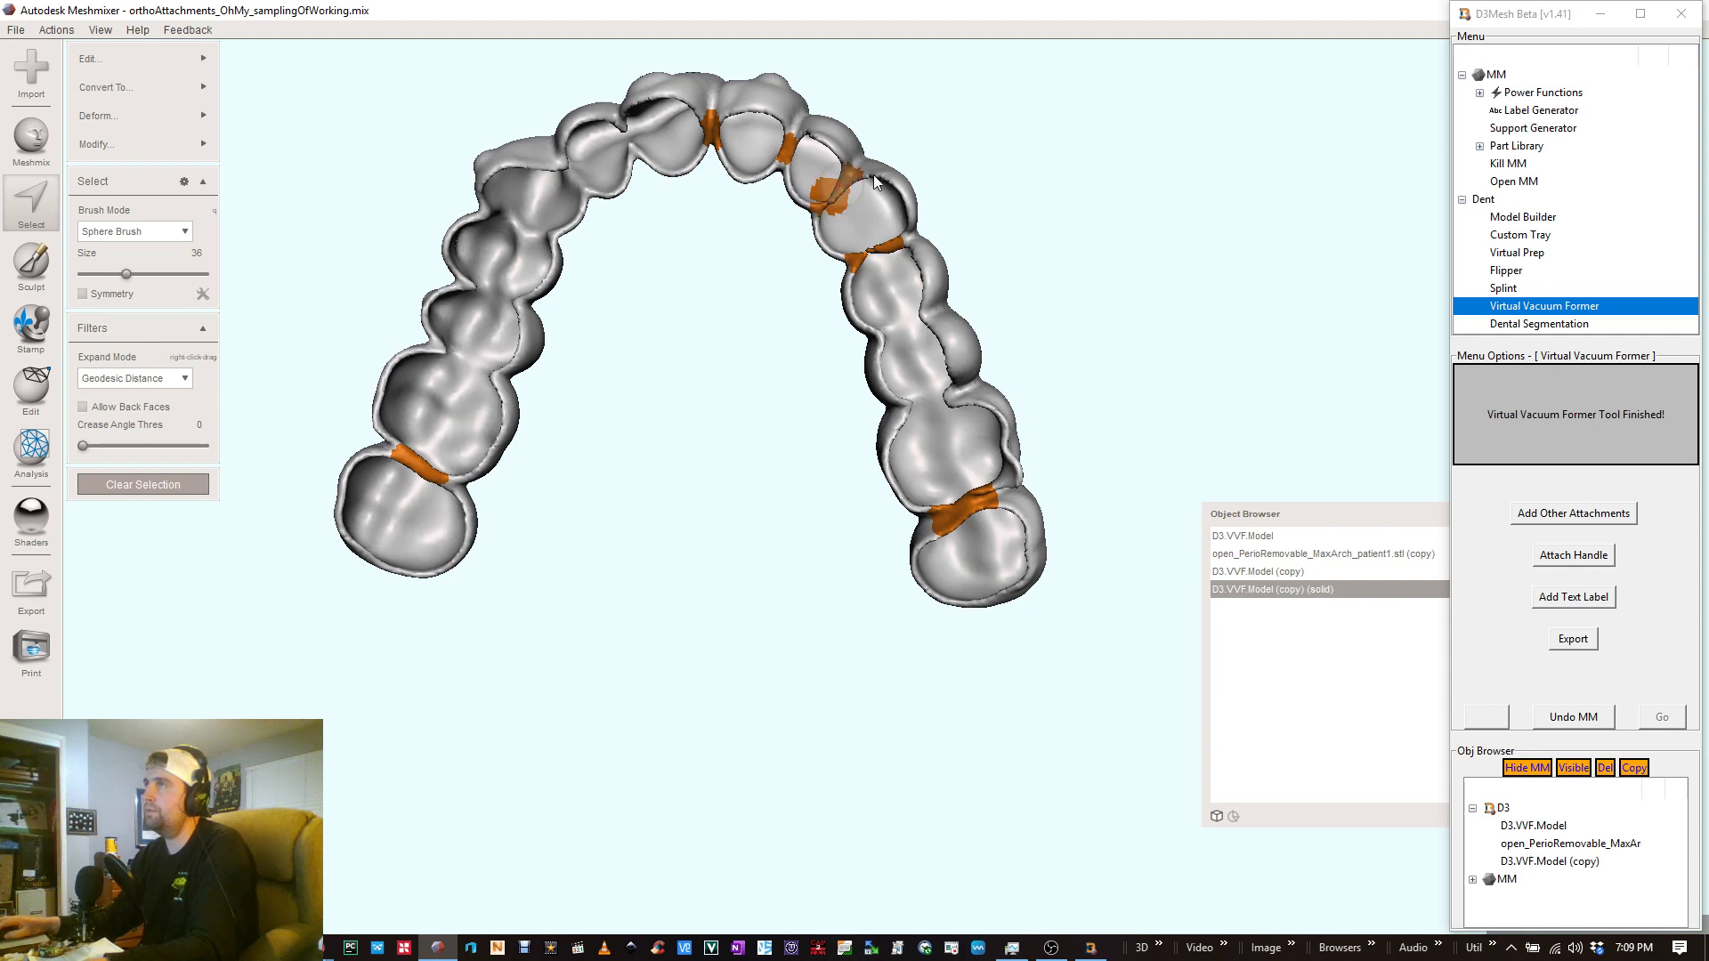
# - Undo the oversized selection at the canine and extend the lateral-canine and central-lateral strips with a size 27 Sphere Brush
pyautogui.hotkey('ctrl', 'z')
pyautogui.hotkey('ctrl', 'z')
pyautogui.click(840, 190)
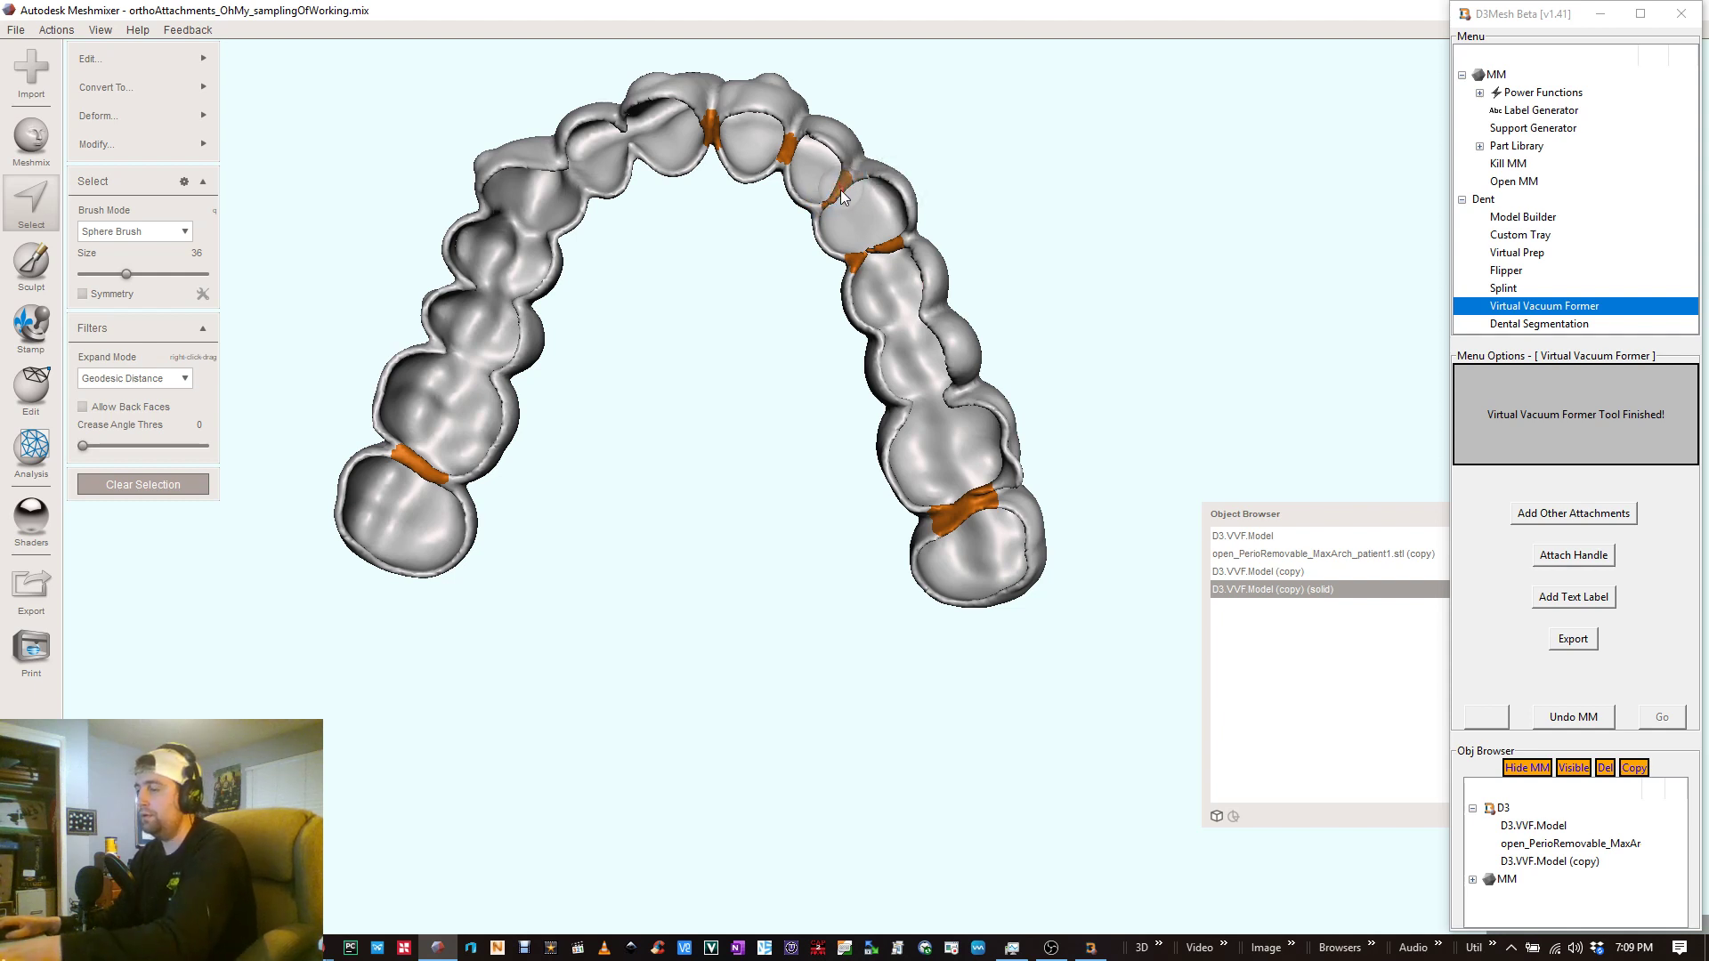
pyautogui.press('[')
pyautogui.press('[')
pyautogui.press('[')
pyautogui.click(844, 177)
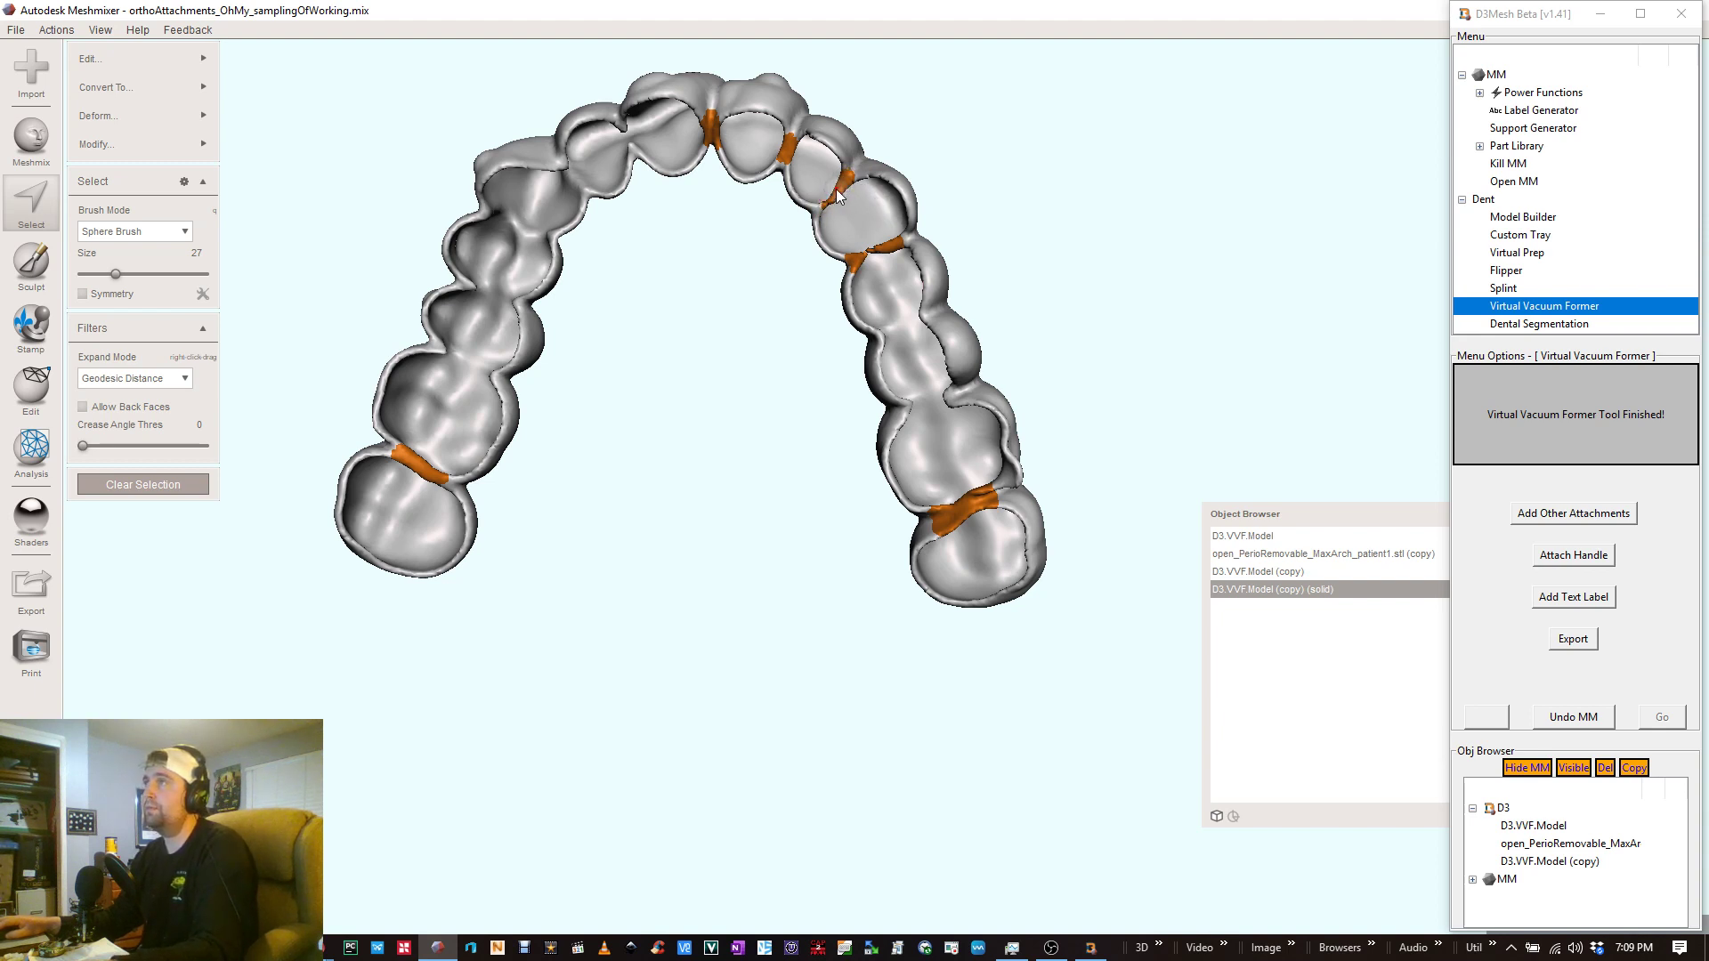
pyautogui.click(794, 139)
pyautogui.click(785, 157)
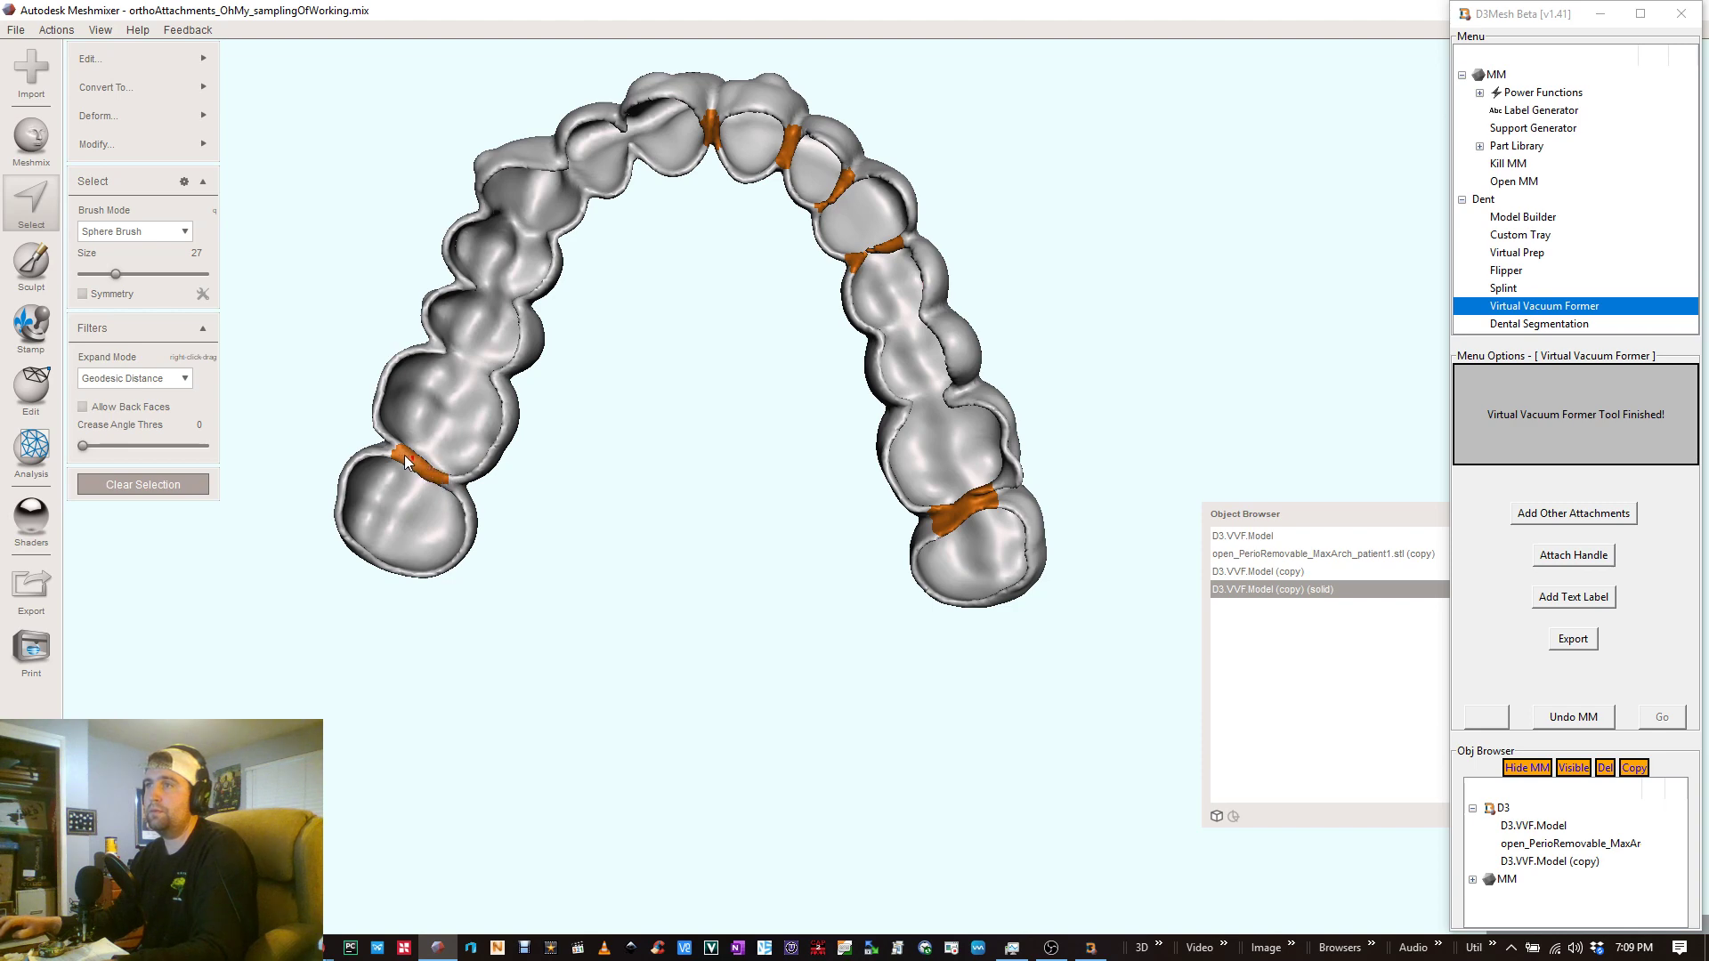
pyautogui.moveTo(644, 469); pyautogui.dragTo(877, 552, button='right')
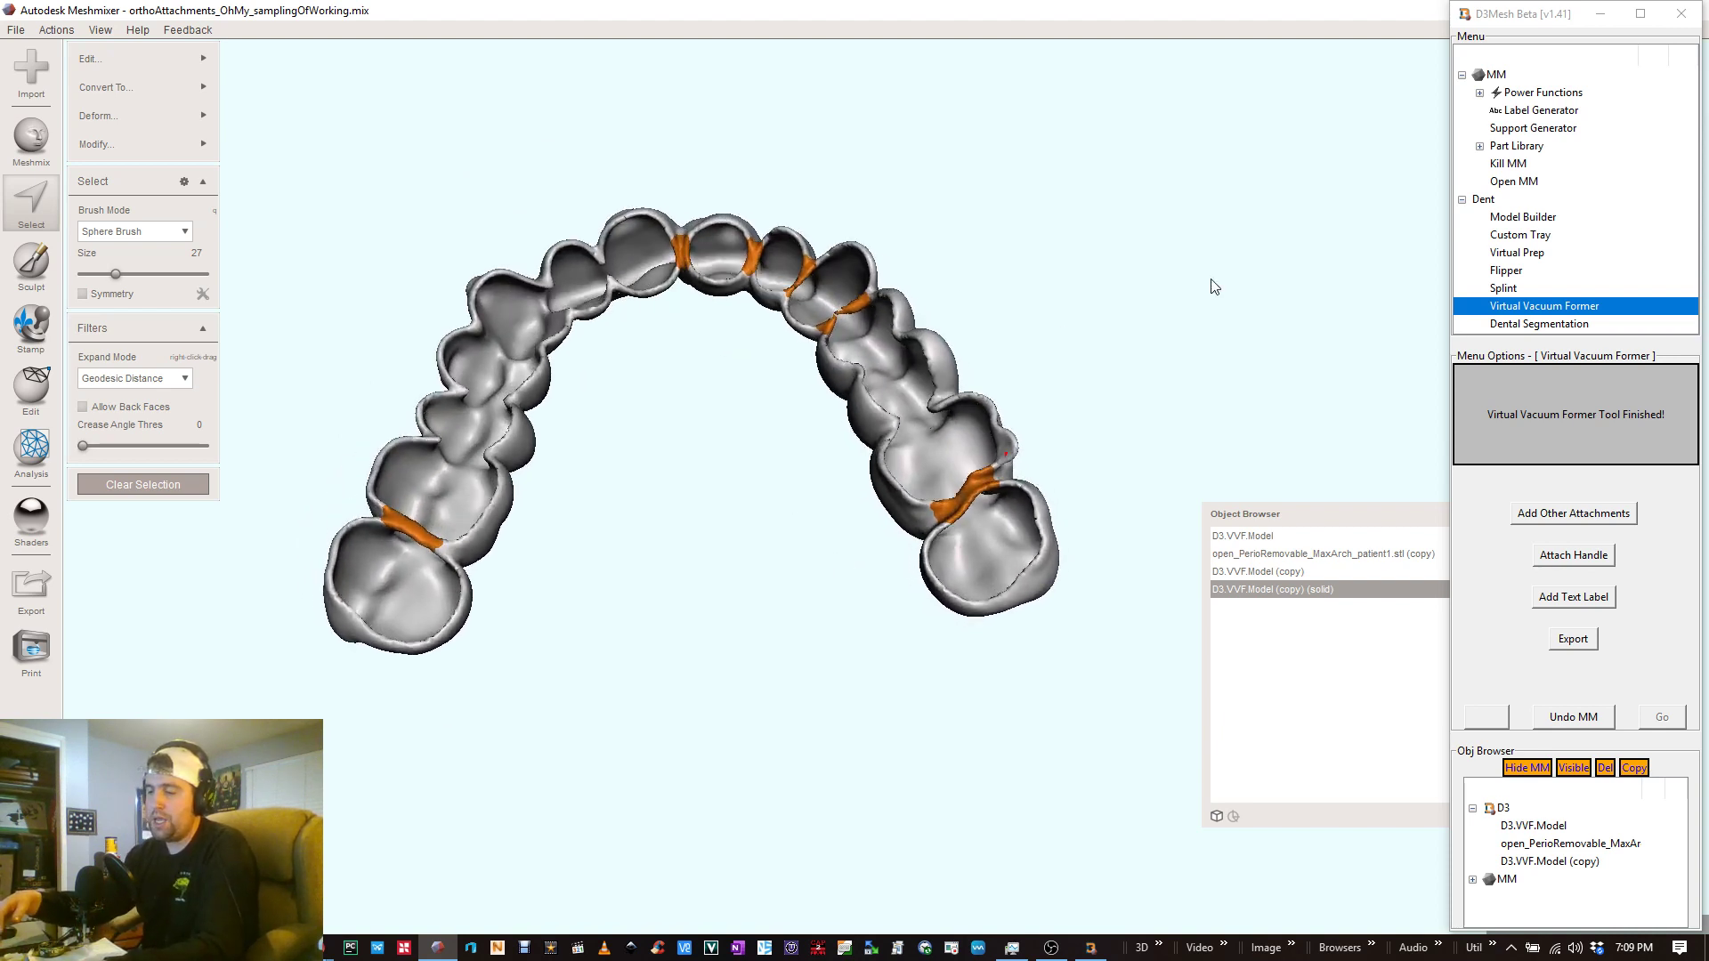
# - Delete the selected strips between the teeth from the aligner instead of replacing them with a smooth fill
pyautogui.hotkey('ctrl', 'f')
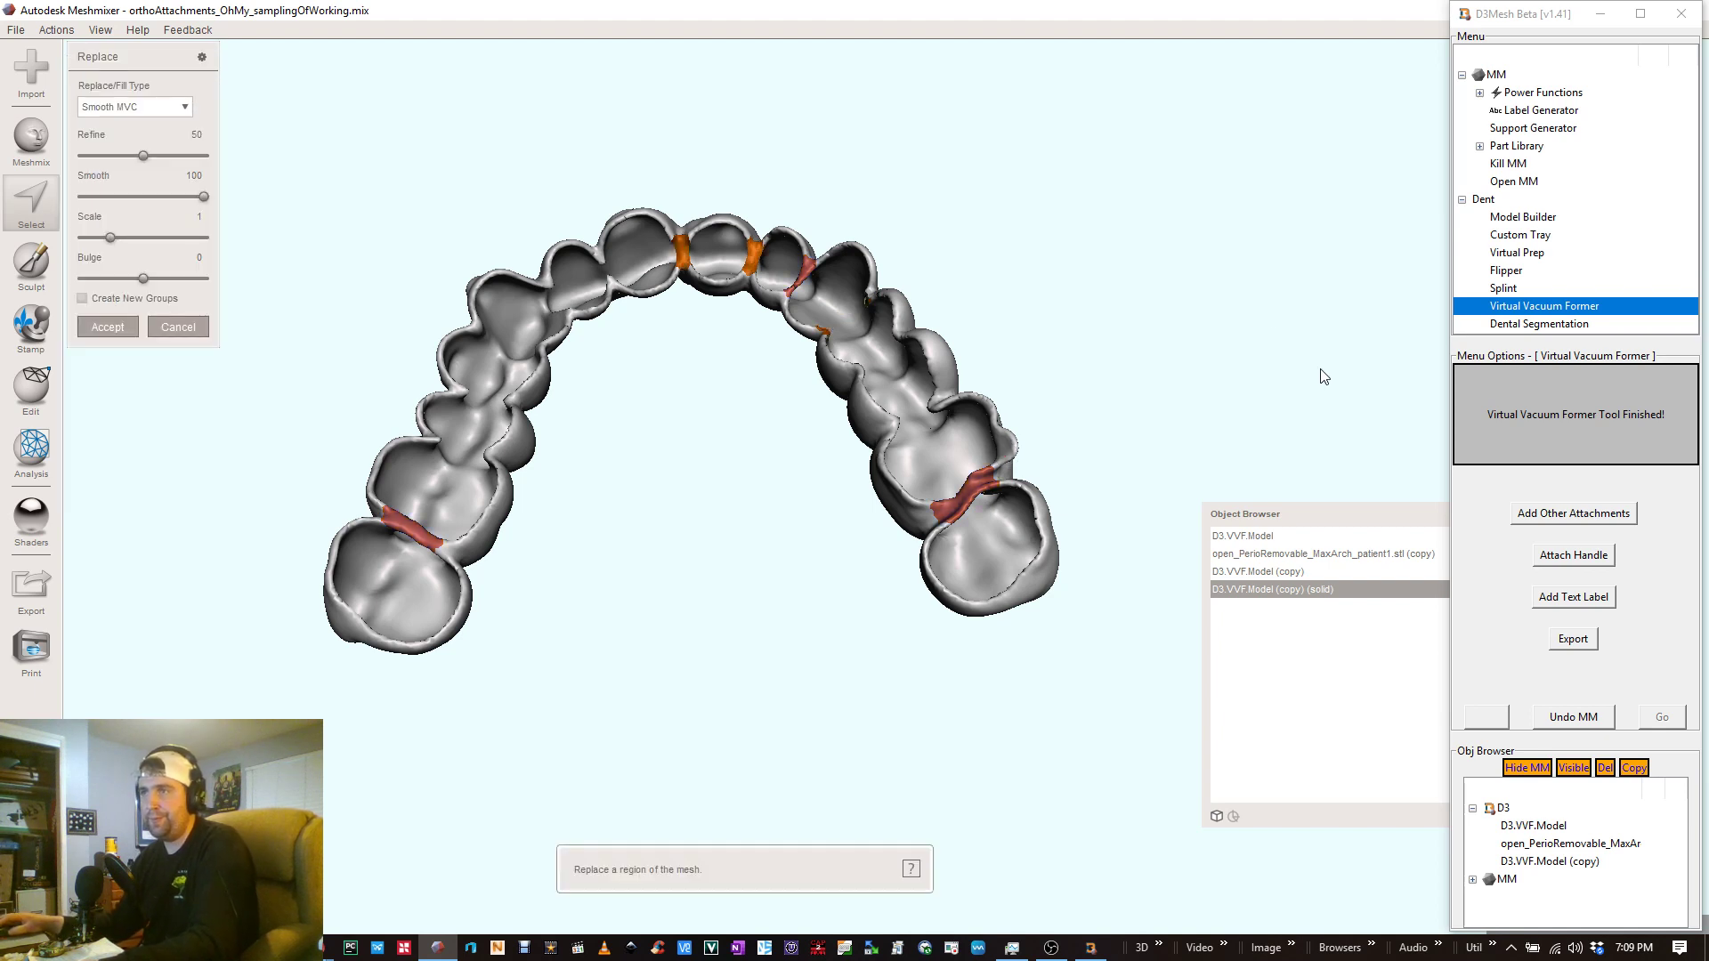
pyautogui.click(189, 327)
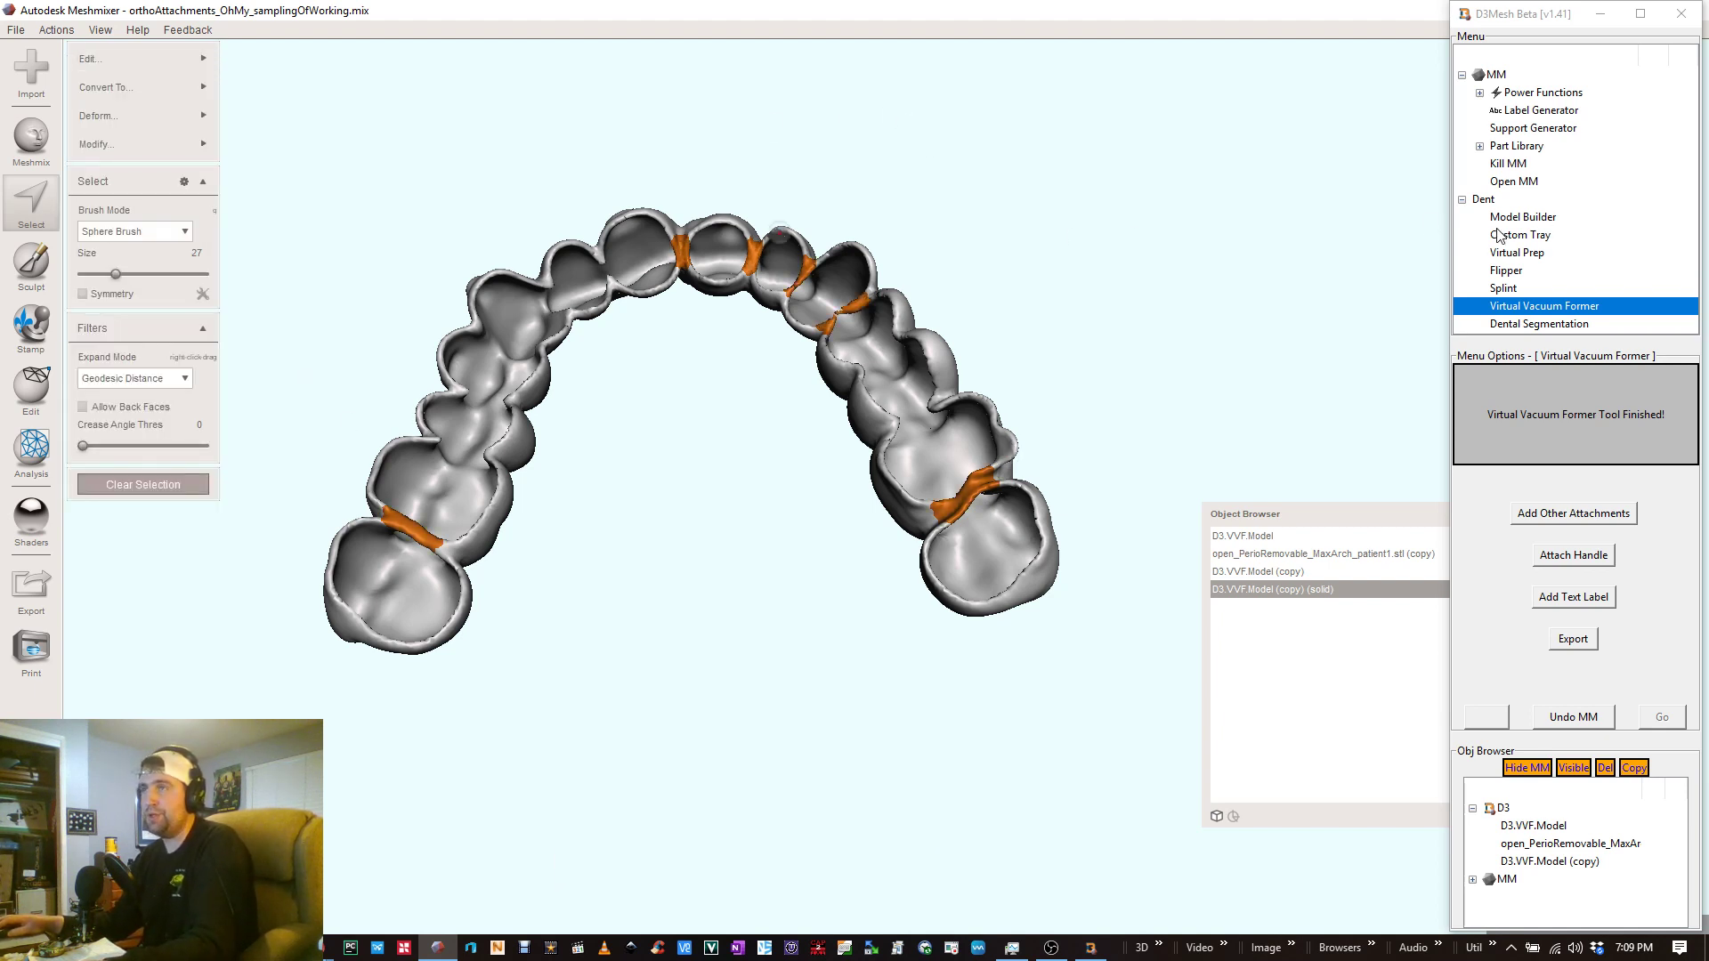
pyautogui.moveTo(1381, 379); pyautogui.dragTo(979, 545, button='right')
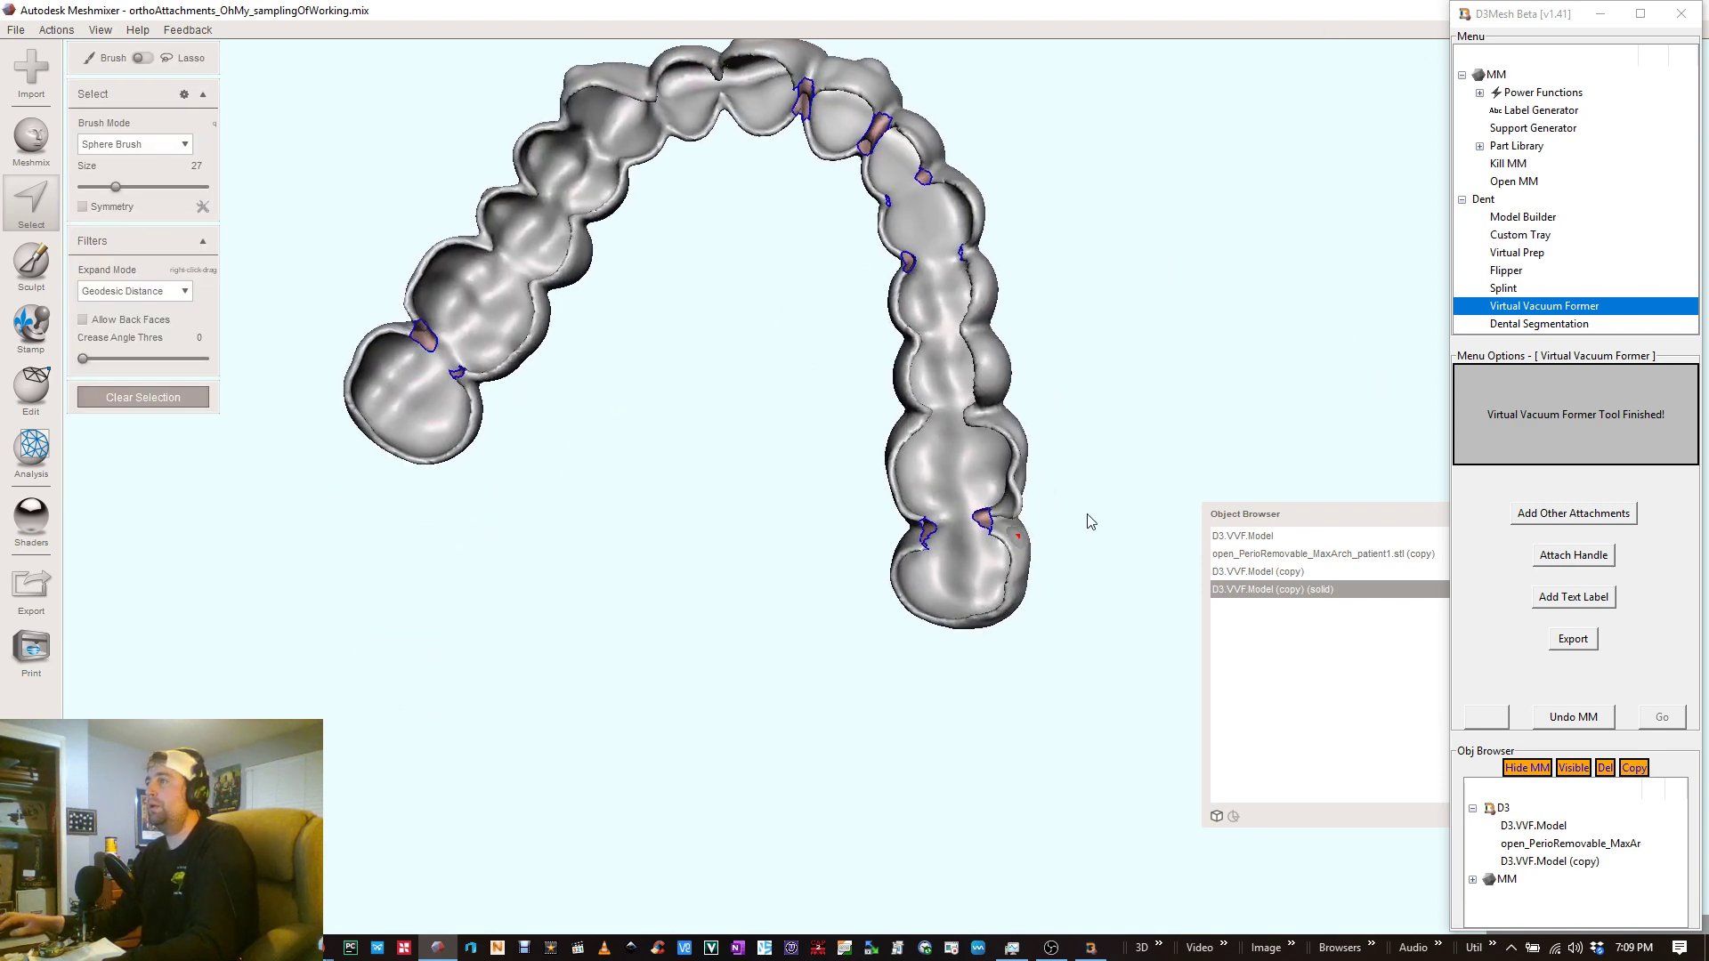
# - Inspect the aligner for defects and smooth-fill the holes between the molars on both sides and between the canine and first premolar
pyautogui.click(165, 399)
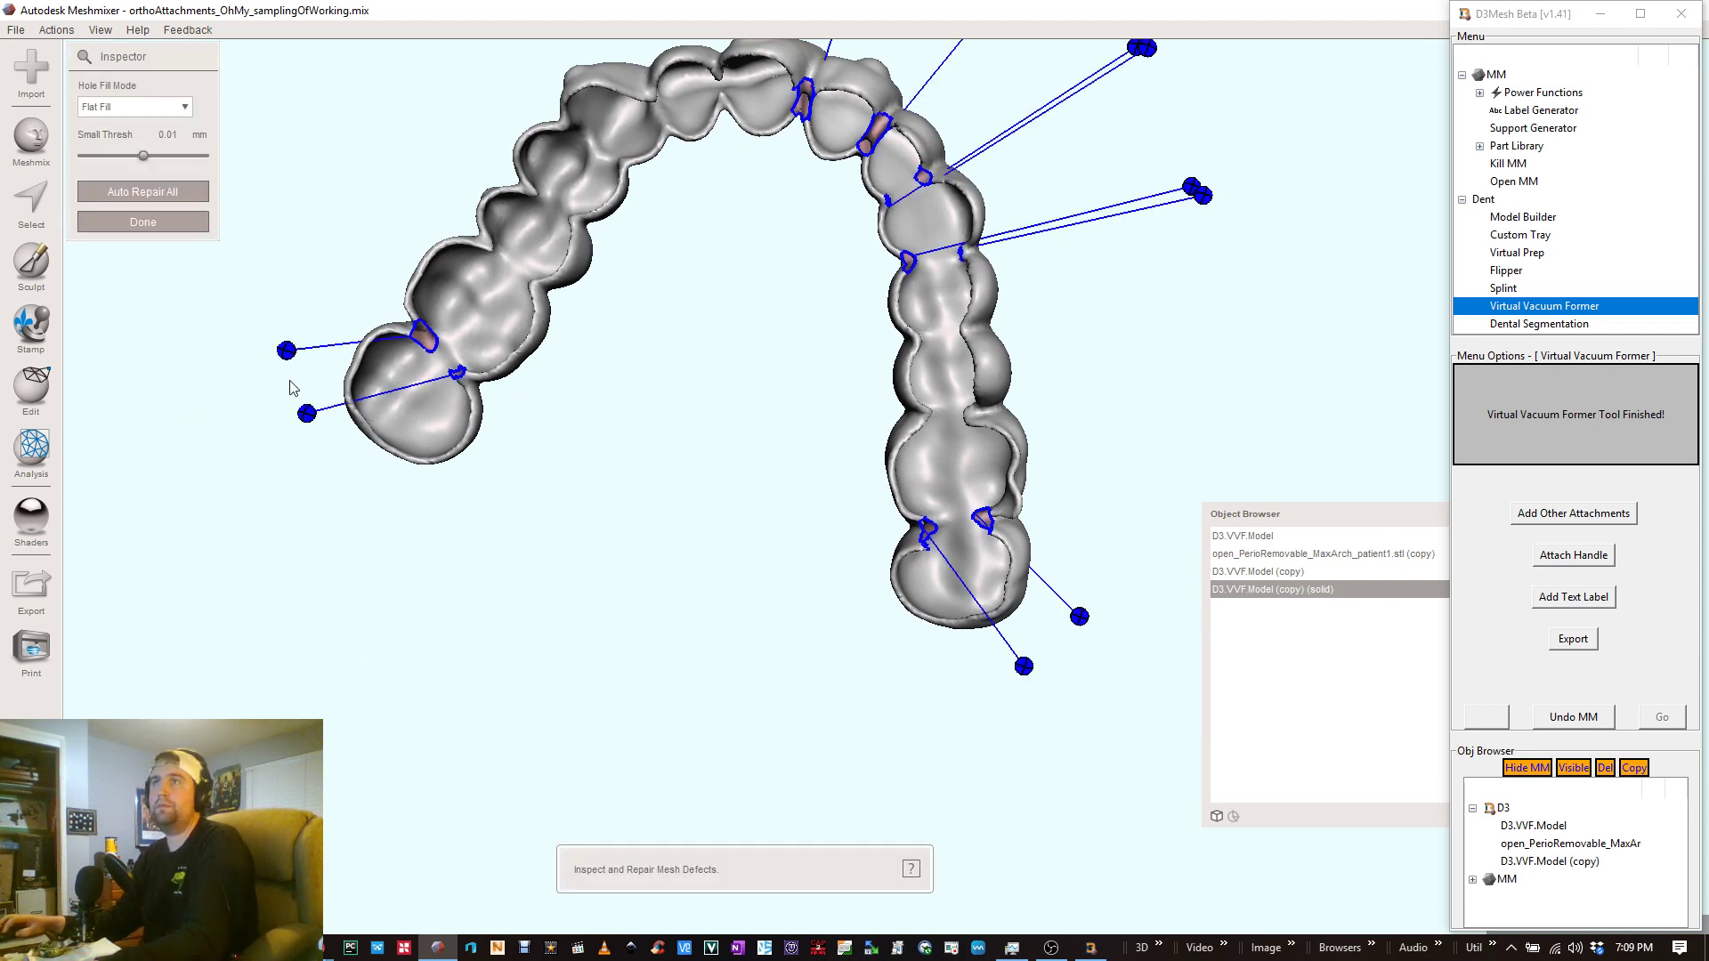
pyautogui.click(160, 108)
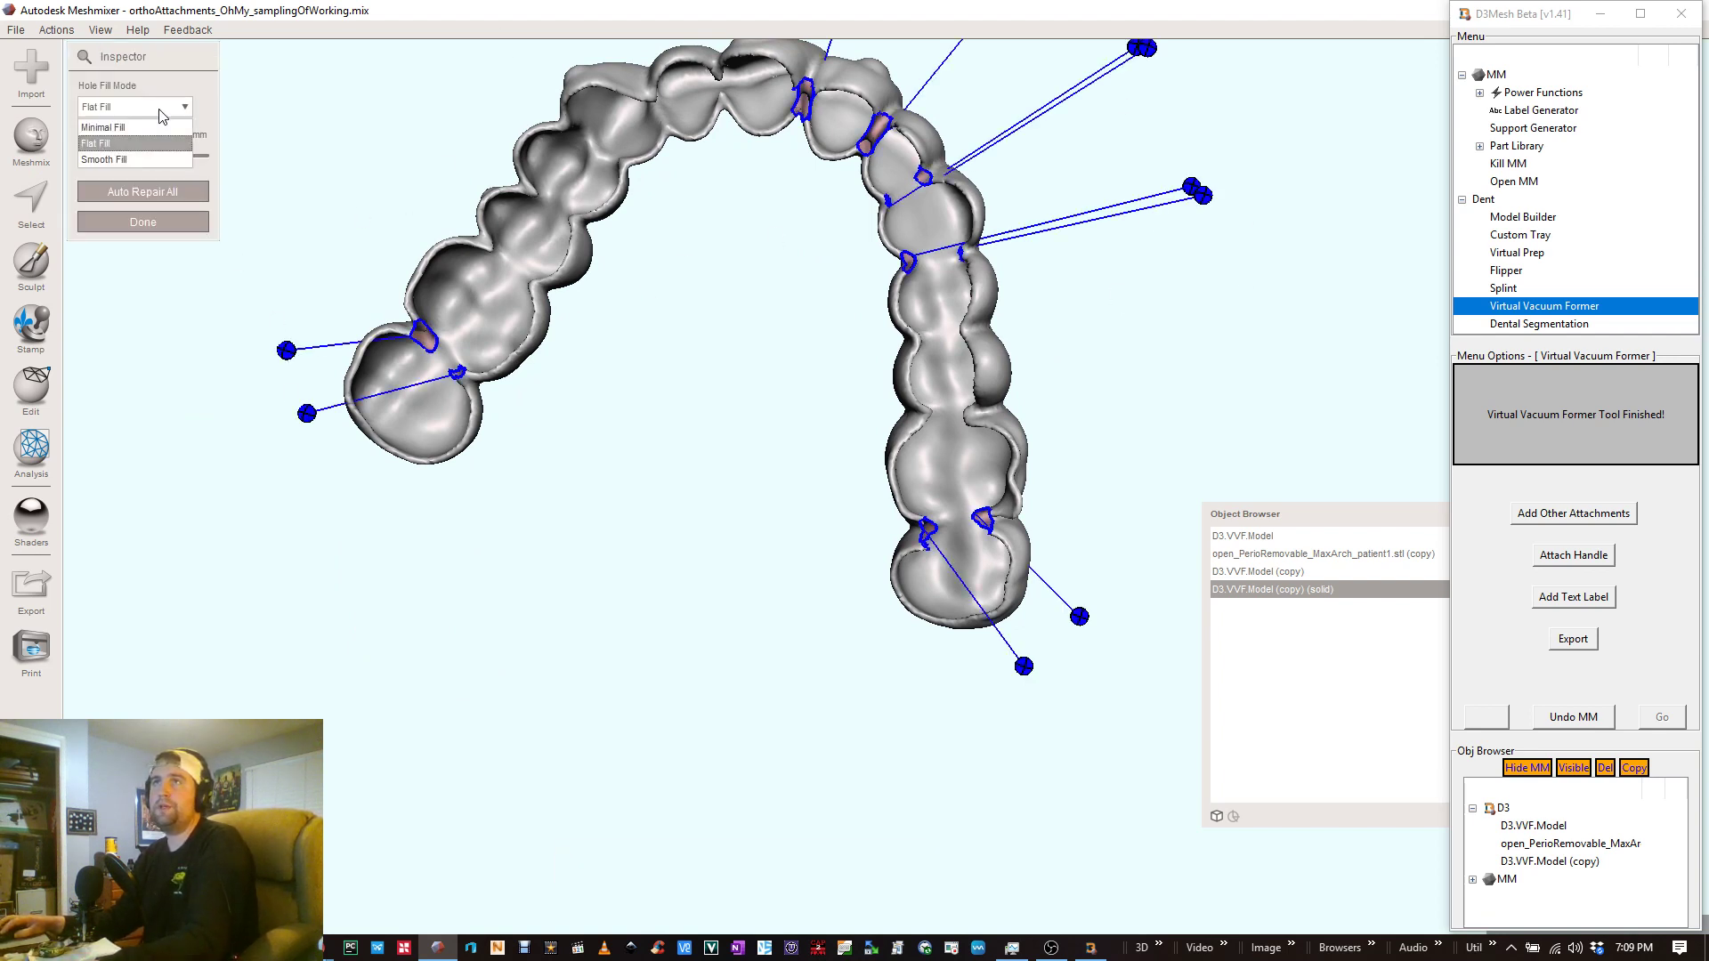
pyautogui.click(160, 160)
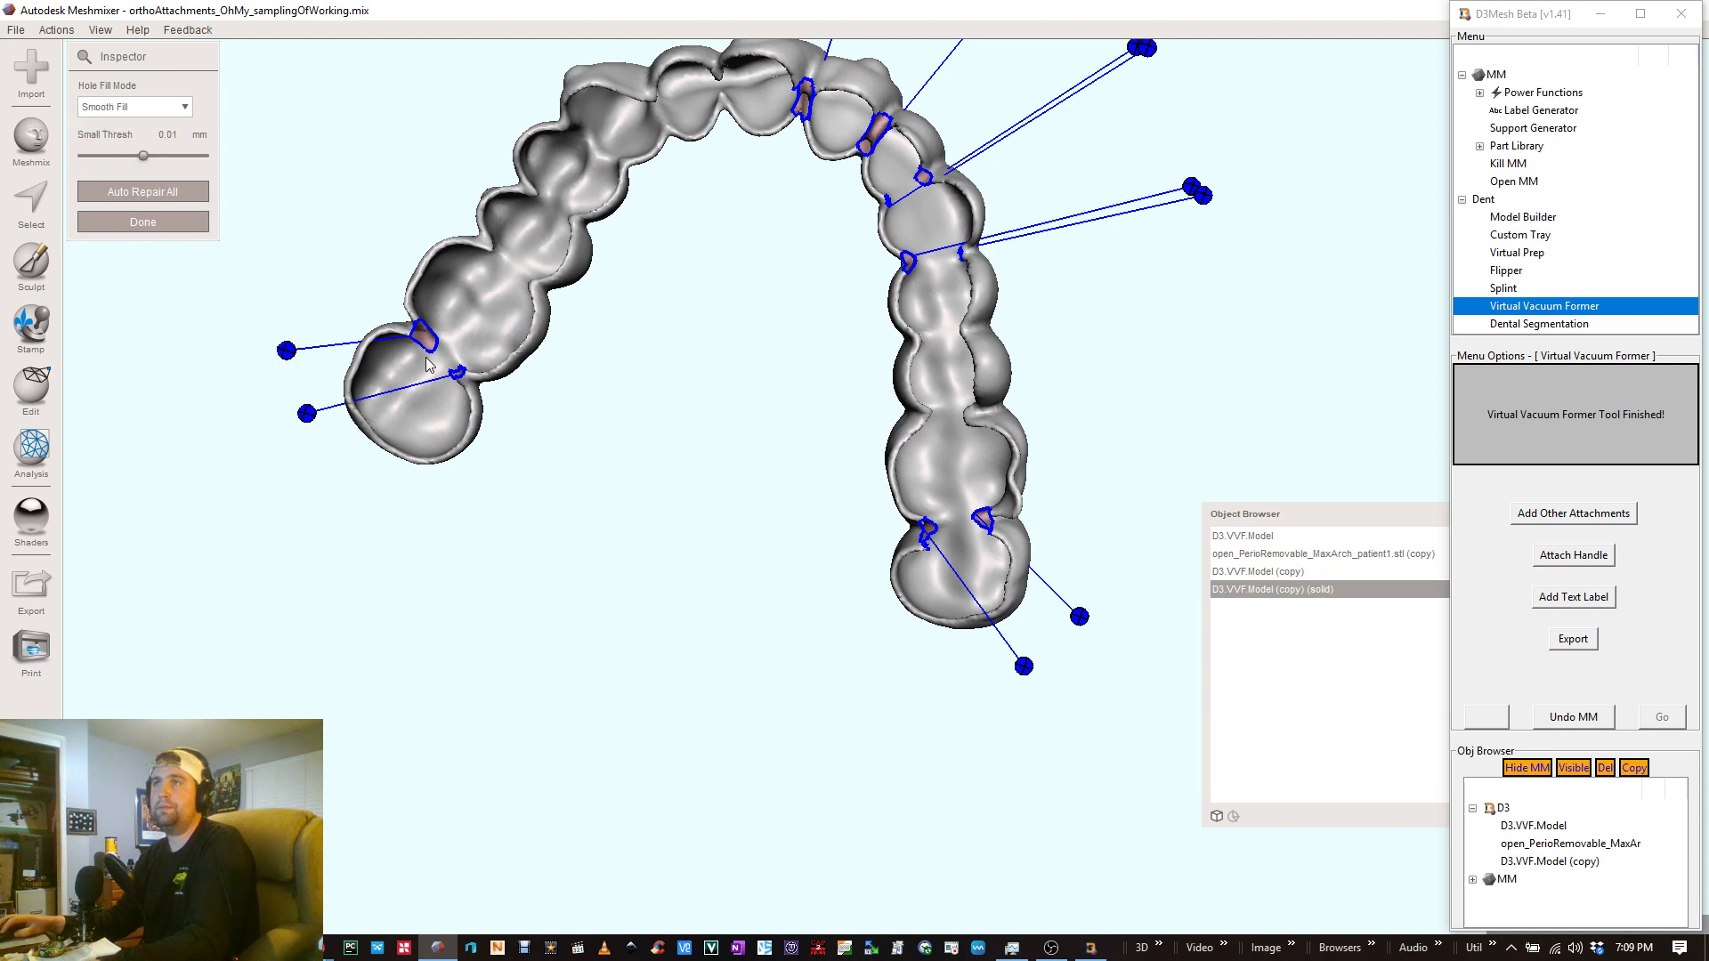
pyautogui.click(286, 351)
pyautogui.click(307, 413)
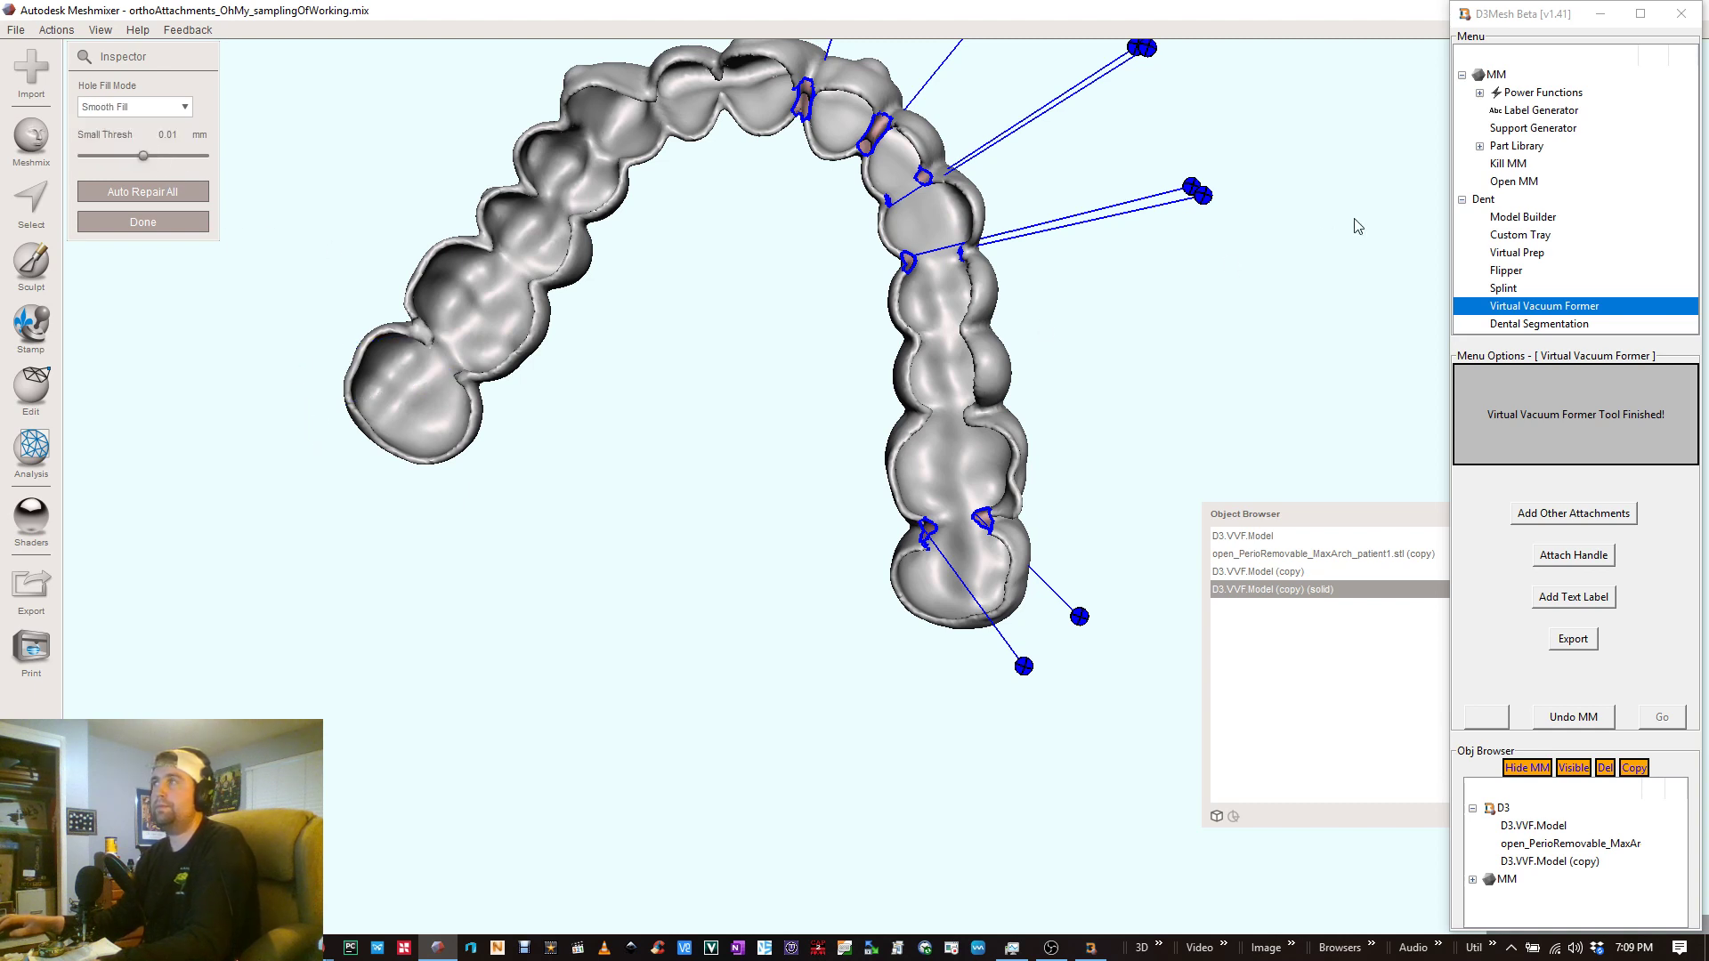
pyautogui.click(1200, 193)
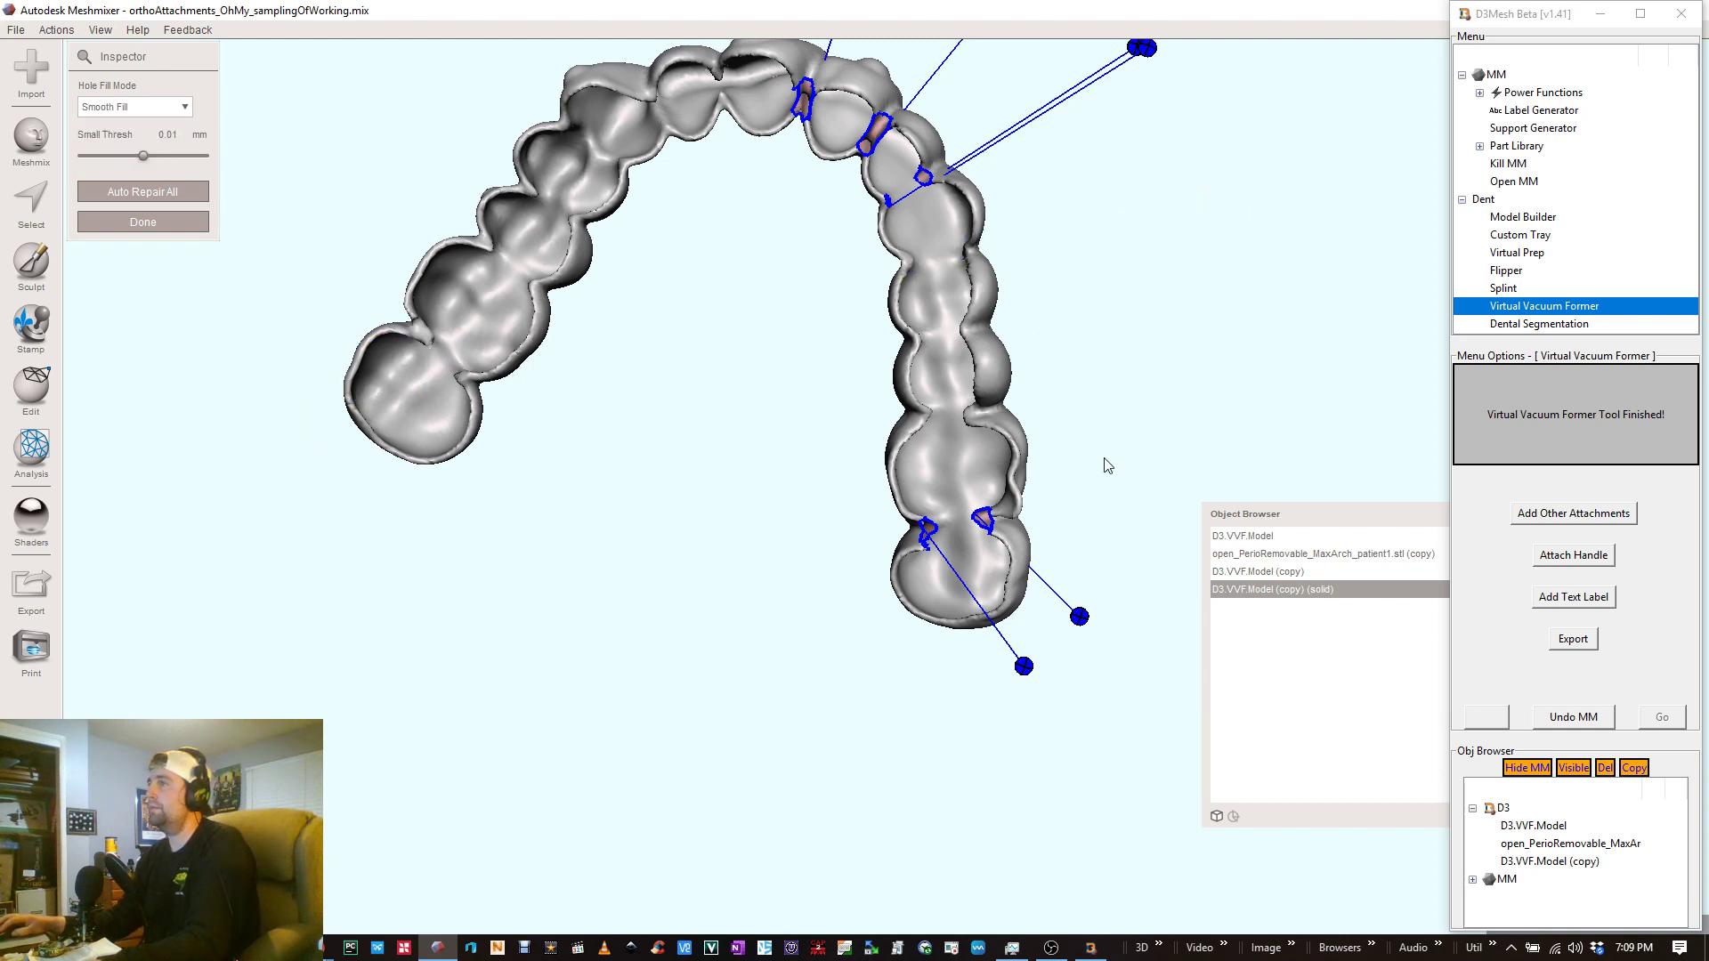
pyautogui.click(1079, 618)
pyautogui.click(1023, 666)
# - Smooth-fill the two holes between the lateral incisor and canine, then finish the inspection
pyautogui.moveTo(825, 45); pyautogui.dragTo(1046, 58, button='right')
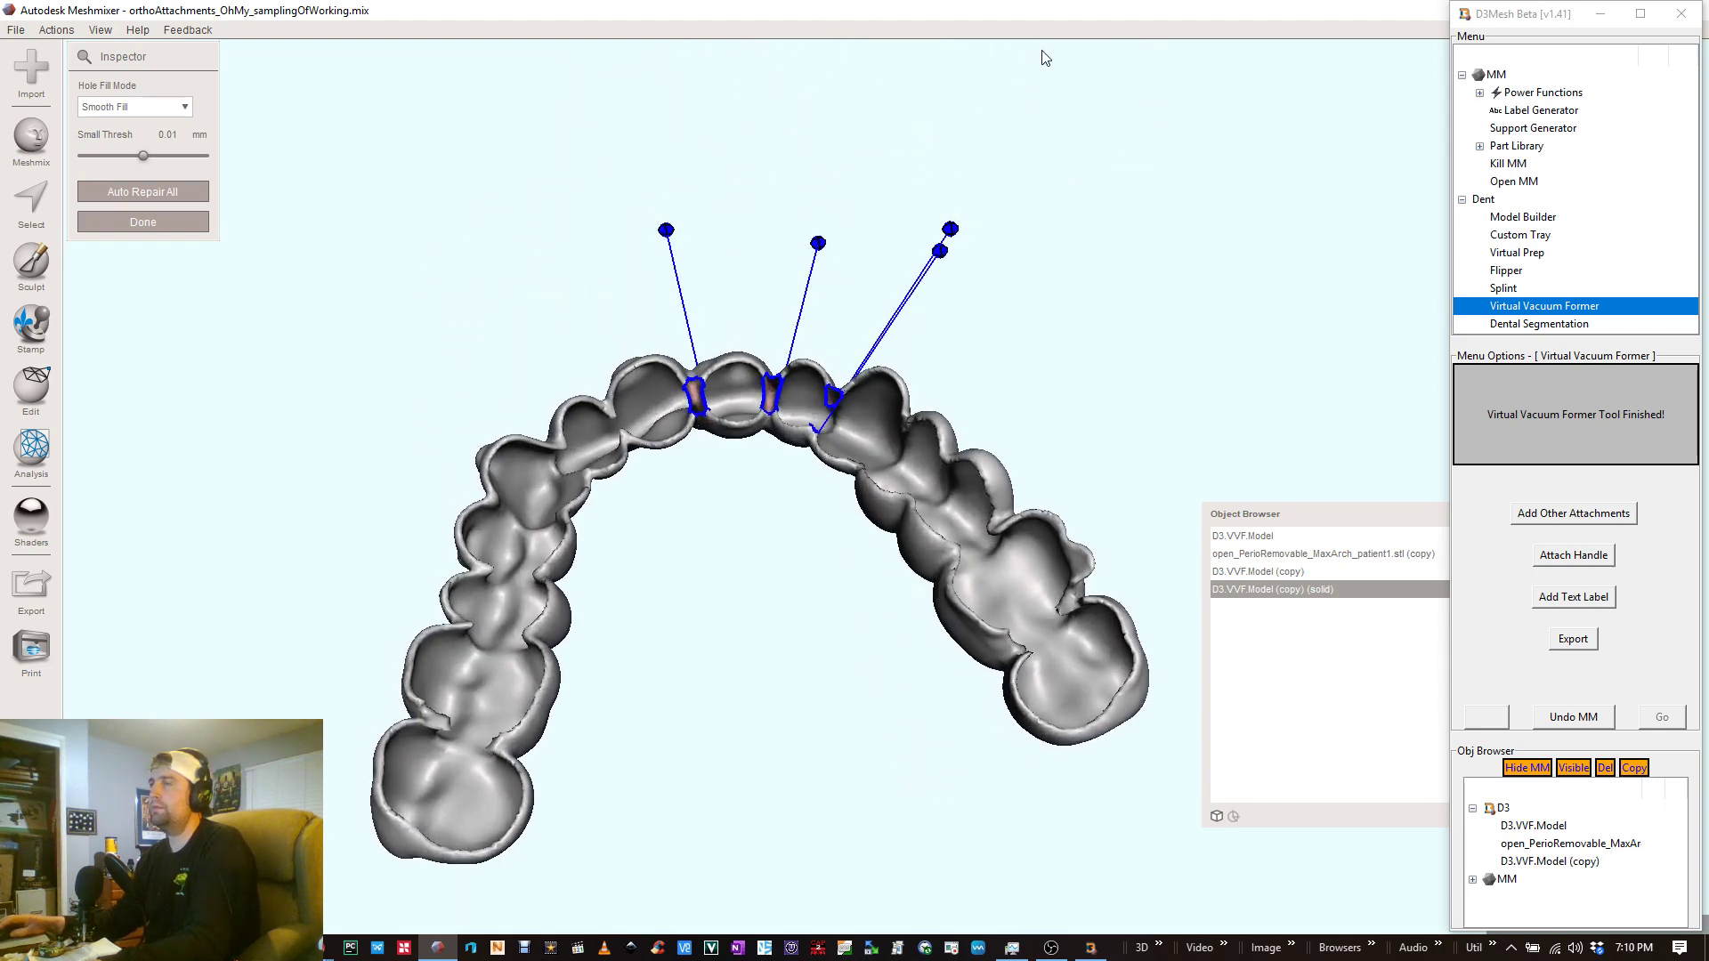
pyautogui.click(950, 229)
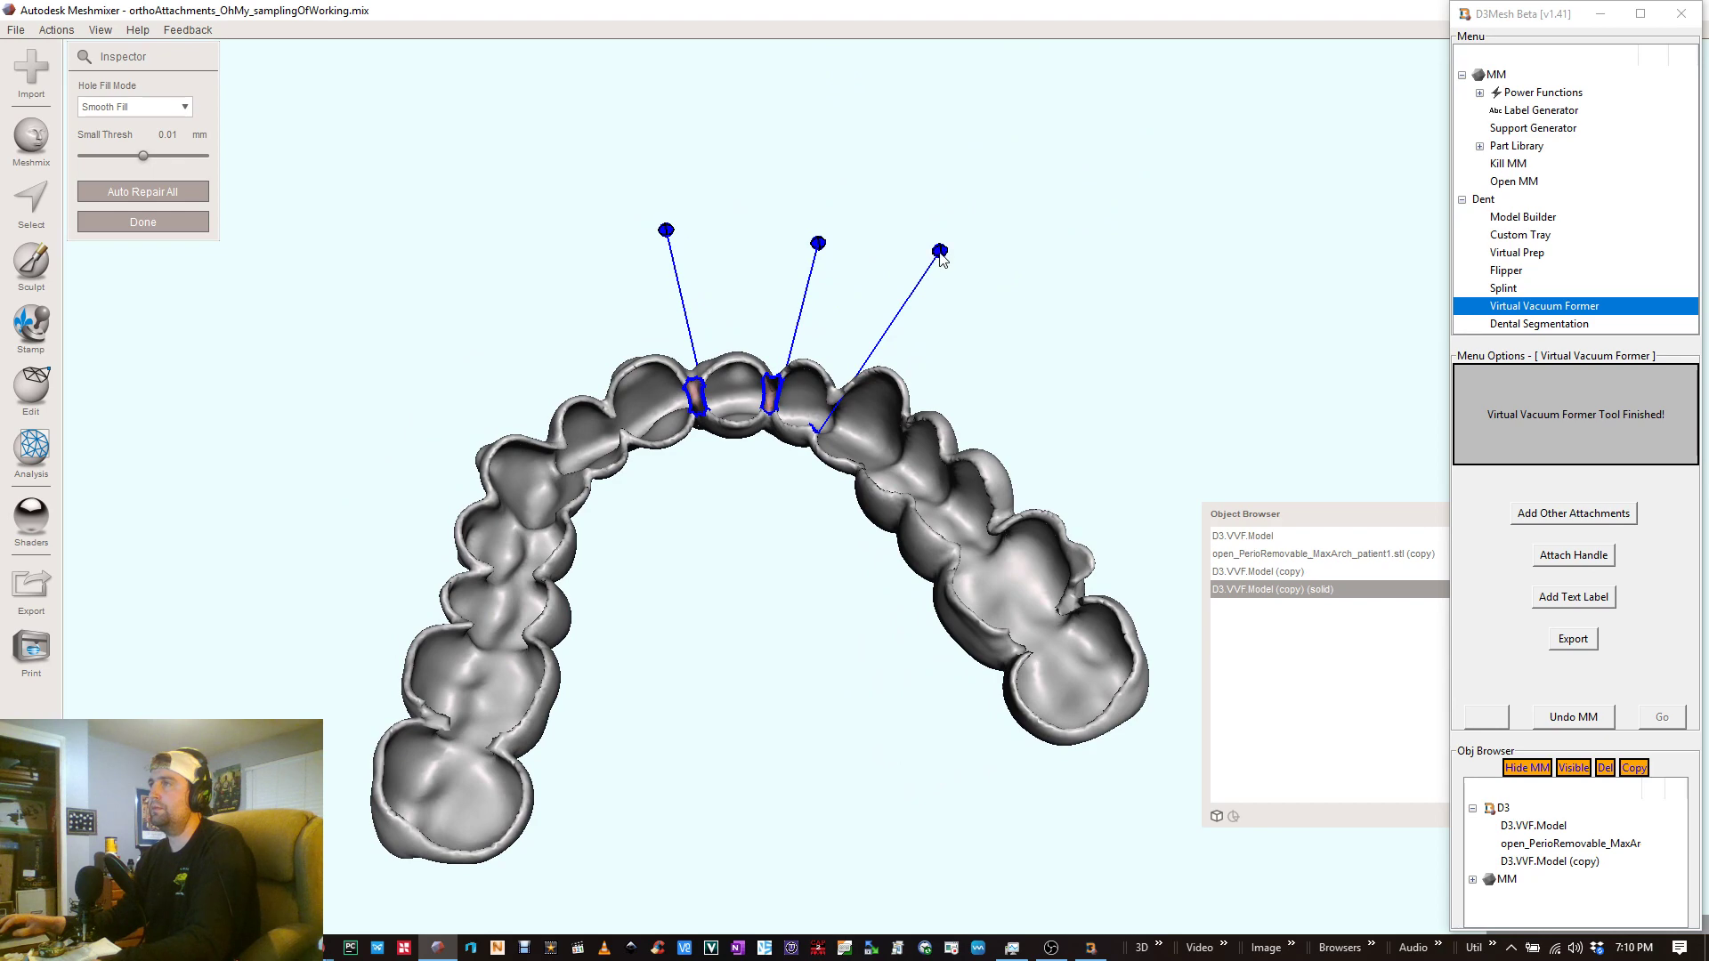
pyautogui.click(940, 253)
pyautogui.scroll(2, 721, 384)
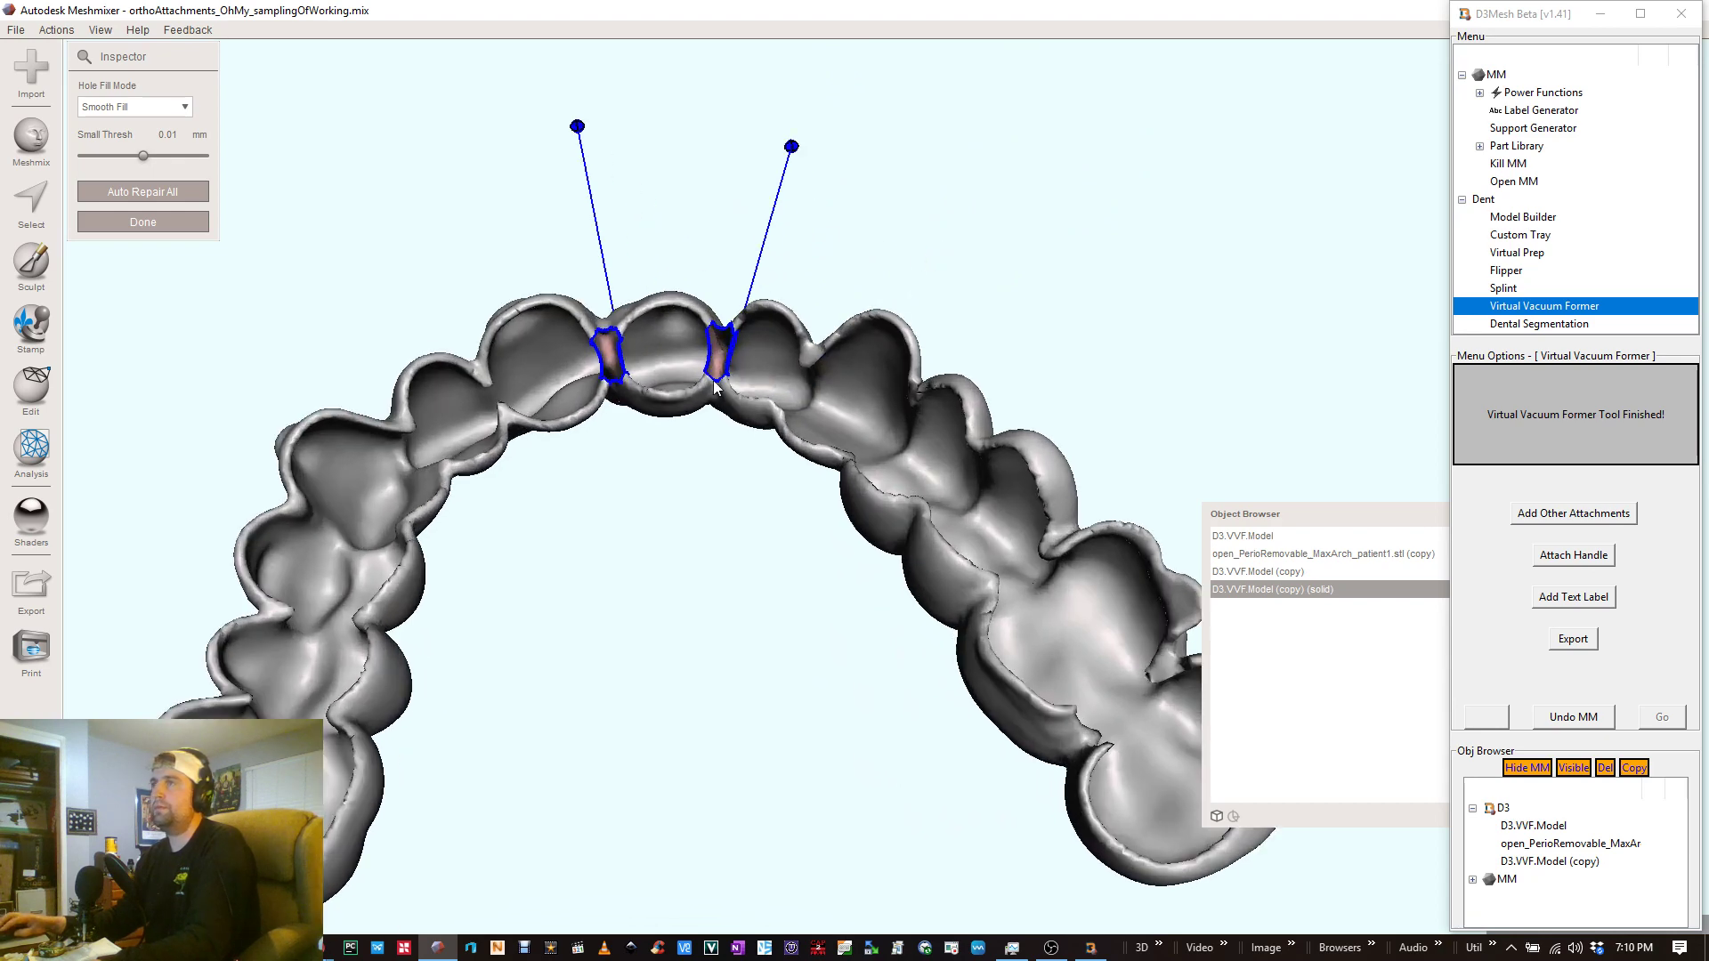
pyautogui.click(142, 221)
# - Select the remaining bridging faces on both sides of the central incisor with the size 27 Sphere Brush and delete them
pyautogui.scroll(4, 614, 352)
pyautogui.moveTo(616, 353); pyautogui.dragTo(526, 561, button='right')
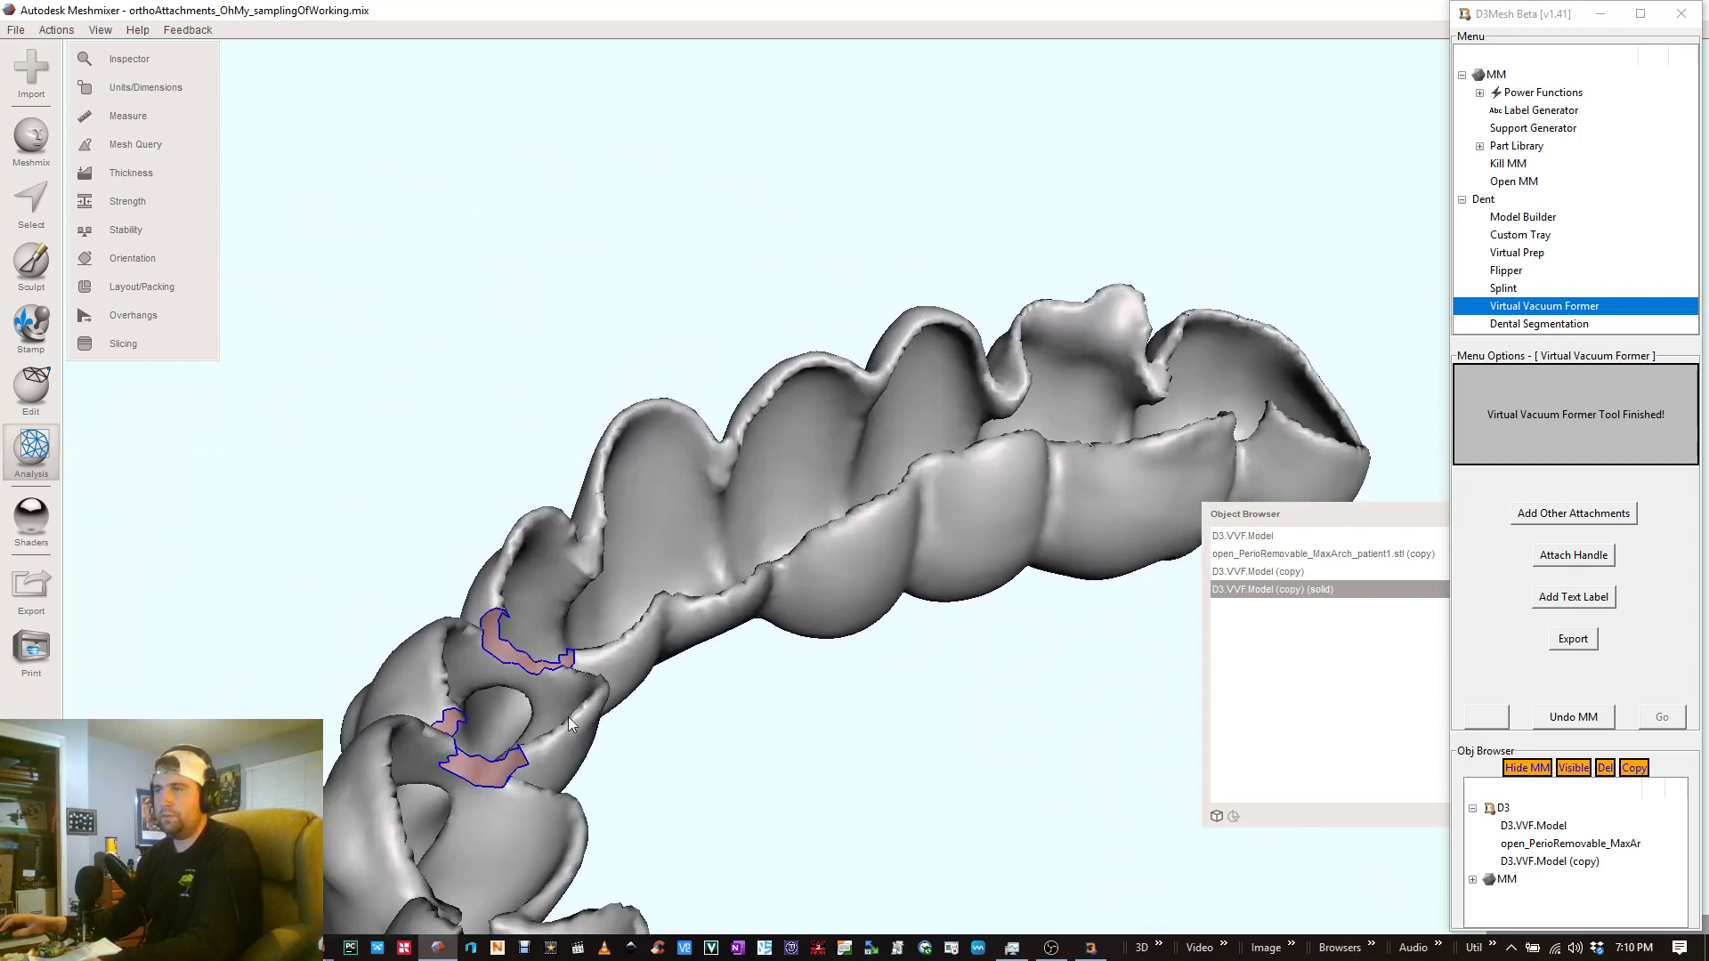
pyautogui.press('s')
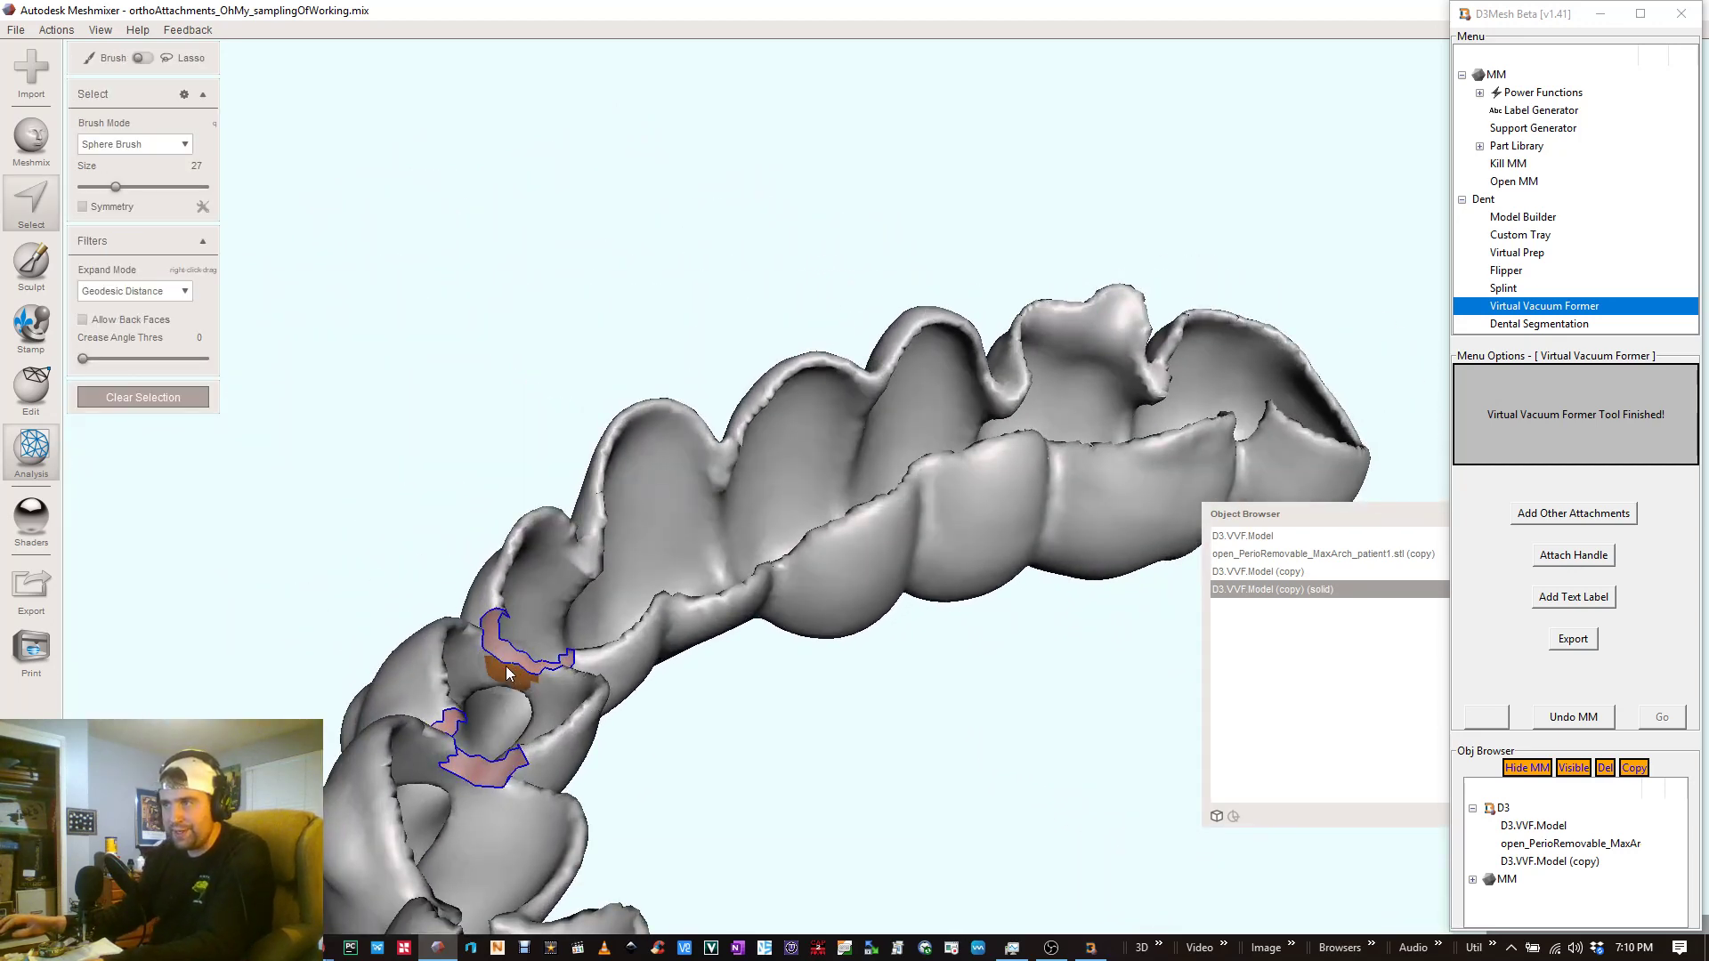
pyautogui.moveTo(515, 670)
pyautogui.mouseDown()
pyautogui.moveTo(503, 679)
pyautogui.moveTo(536, 666)
pyautogui.mouseUp()
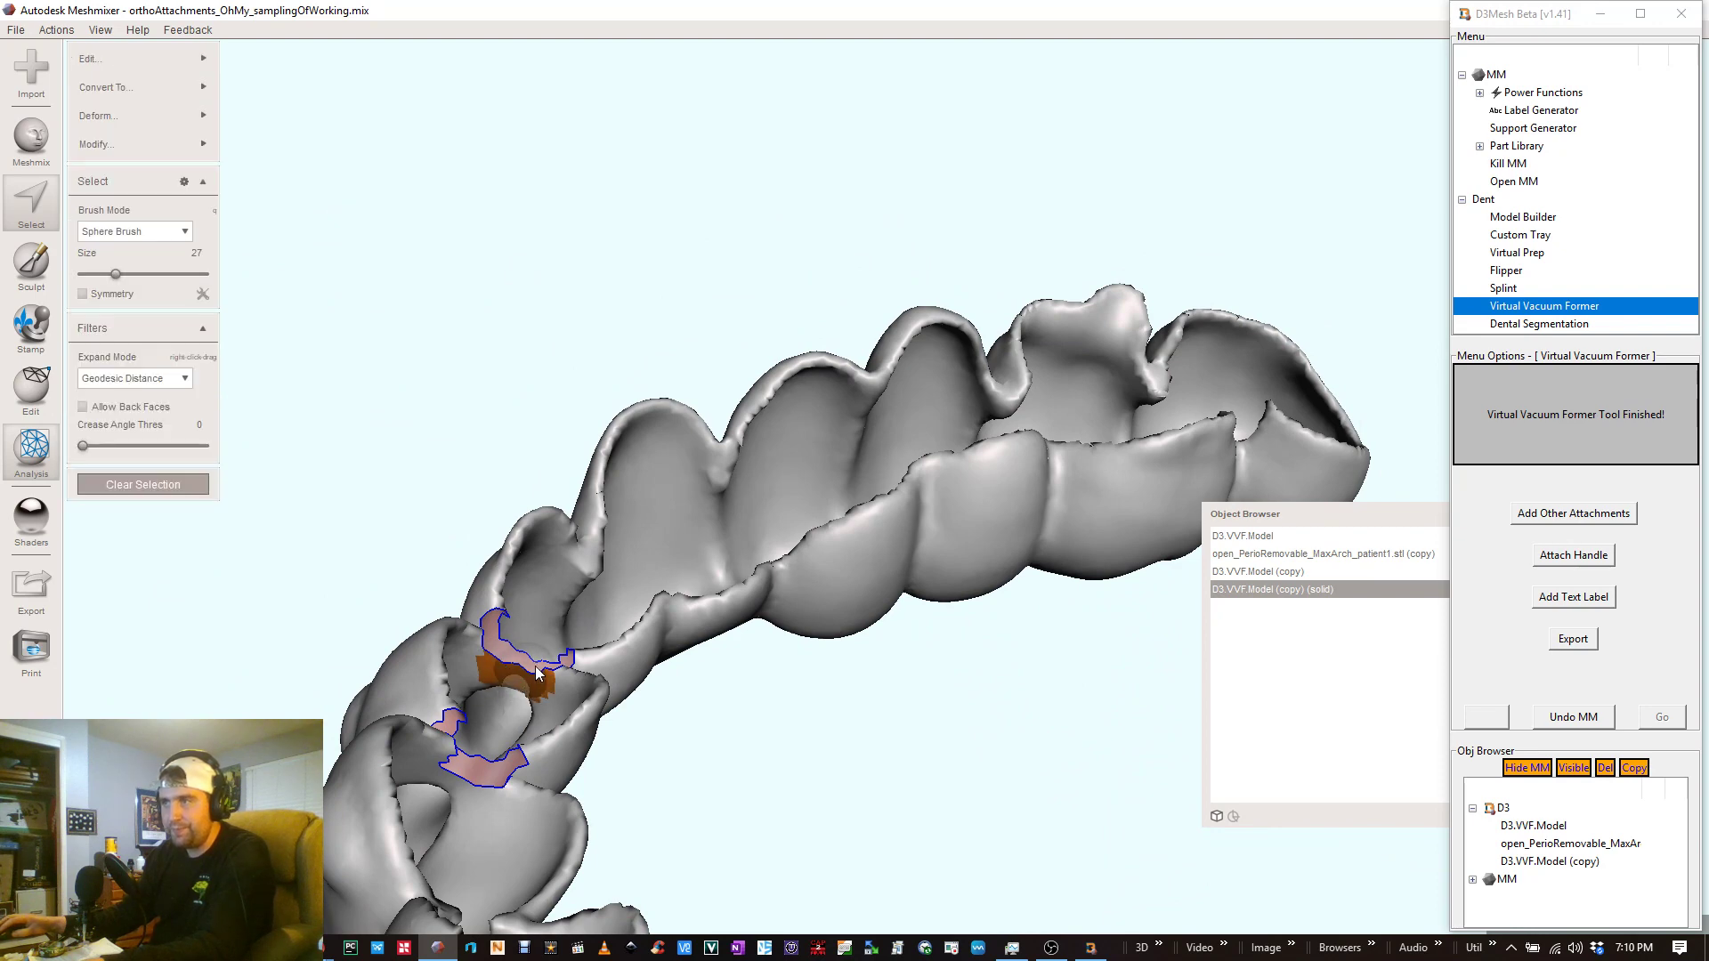
pyautogui.moveTo(536, 666)
pyautogui.mouseDown(button='right')
pyautogui.moveTo(90, 705)
pyautogui.moveTo(154, 580)
pyautogui.mouseUp(button='right')
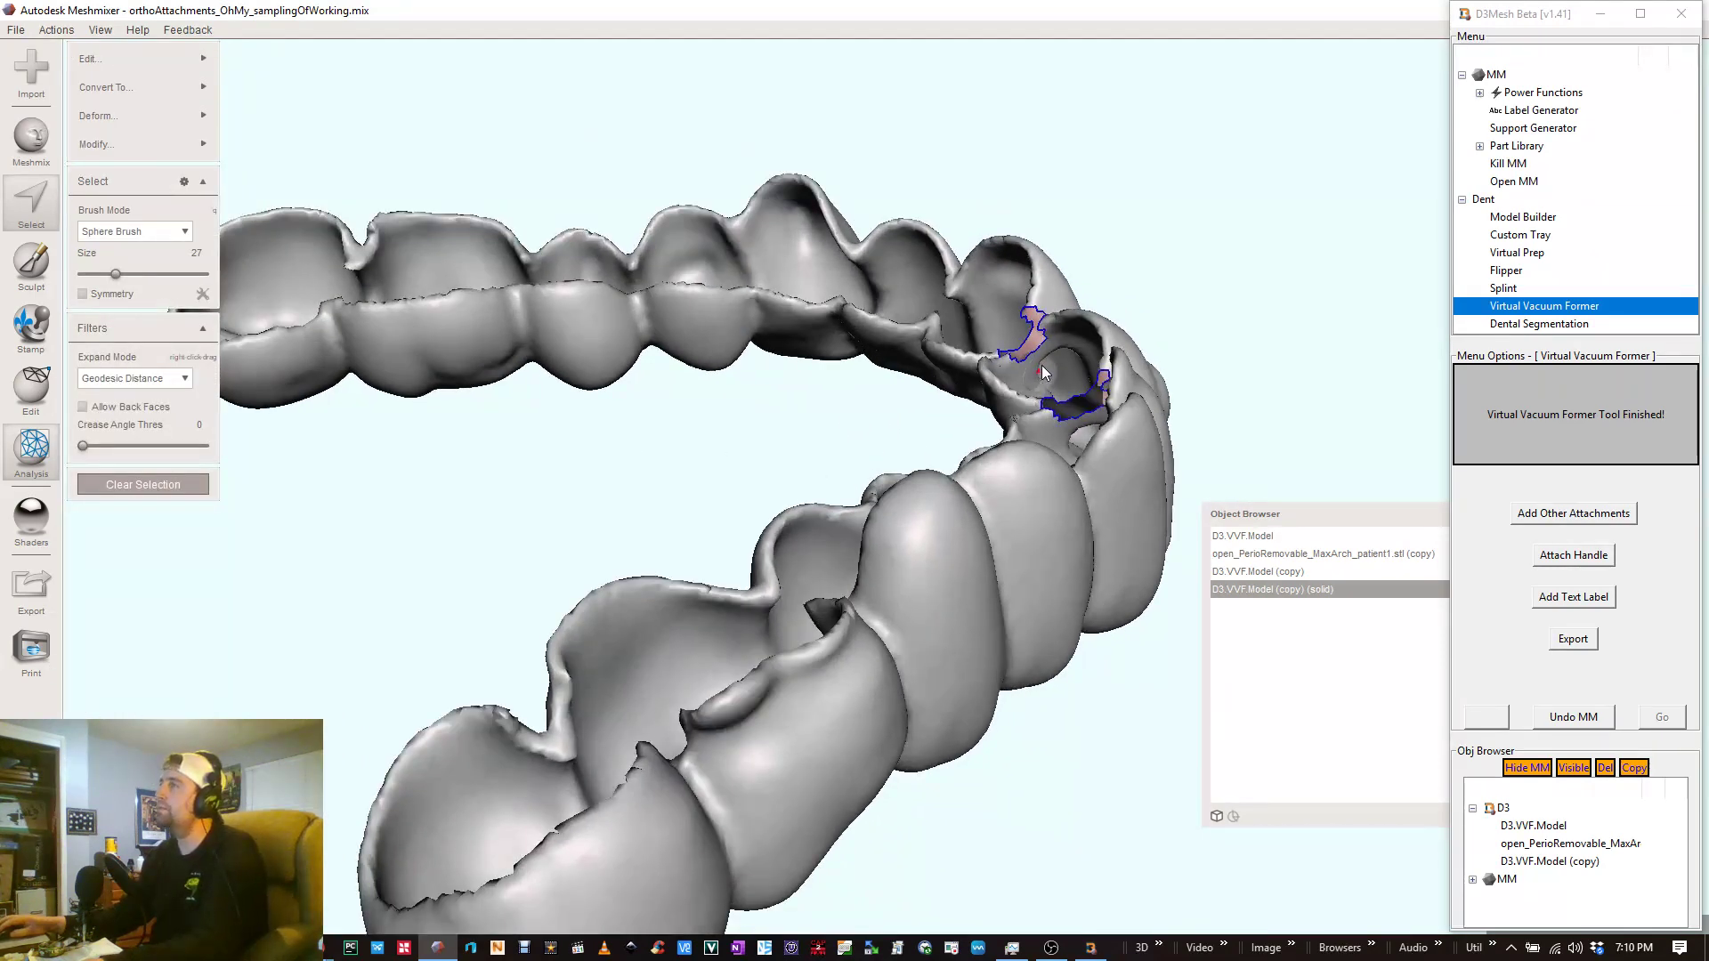
pyautogui.moveTo(1034, 354)
pyautogui.mouseDown(button='right')
pyautogui.moveTo(1415, 523)
pyautogui.moveTo(551, 578)
pyautogui.moveTo(559, 554)
pyautogui.moveTo(398, 809)
pyautogui.mouseUp(button='right')
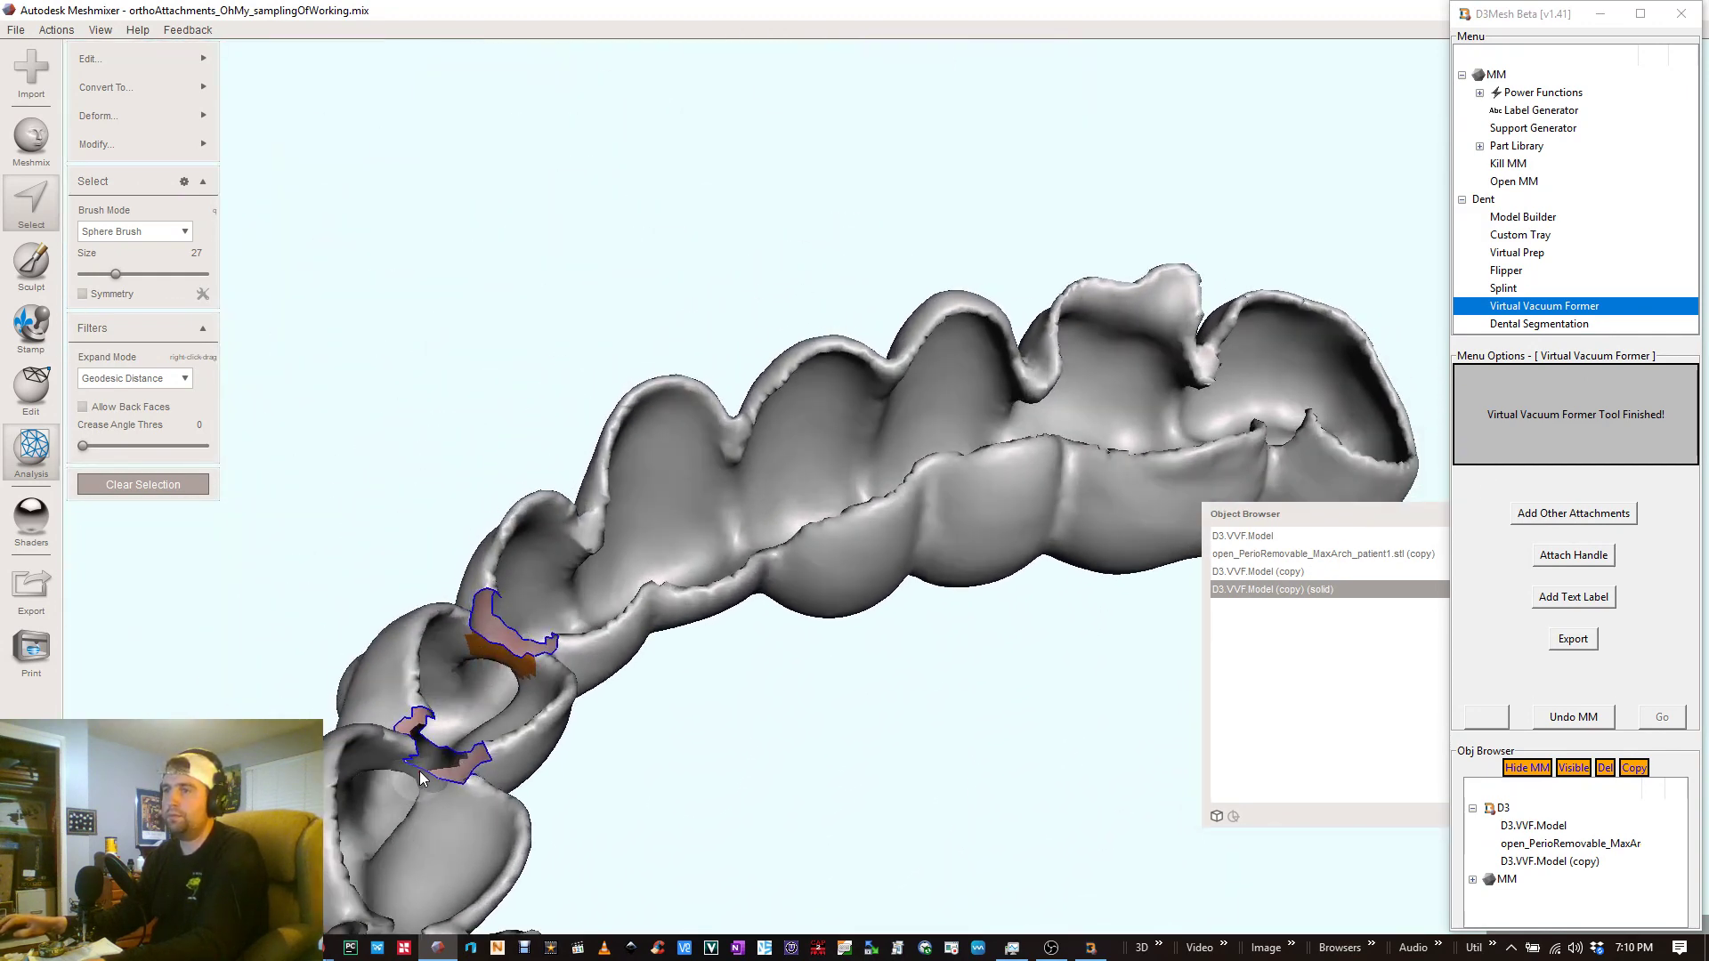
pyautogui.moveTo(421, 778); pyautogui.dragTo(418, 776)
pyautogui.moveTo(421, 779); pyautogui.dragTo(84, 703, button='right')
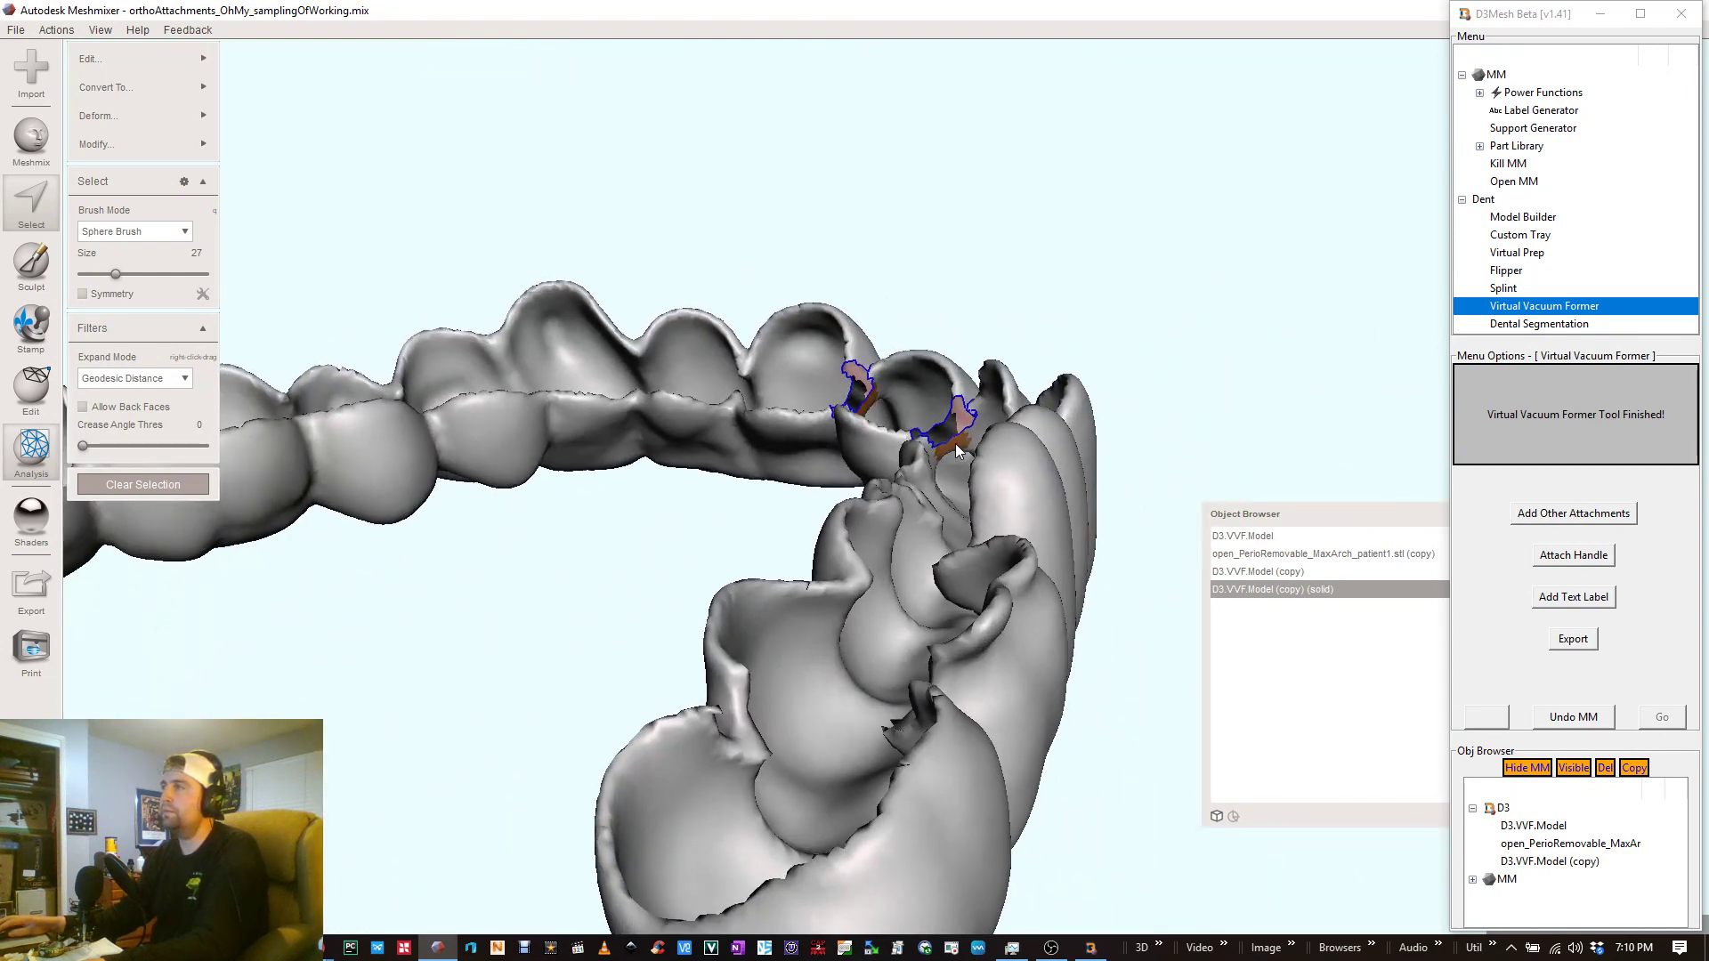
pyautogui.moveTo(946, 446); pyautogui.dragTo(1337, 570, button='right')
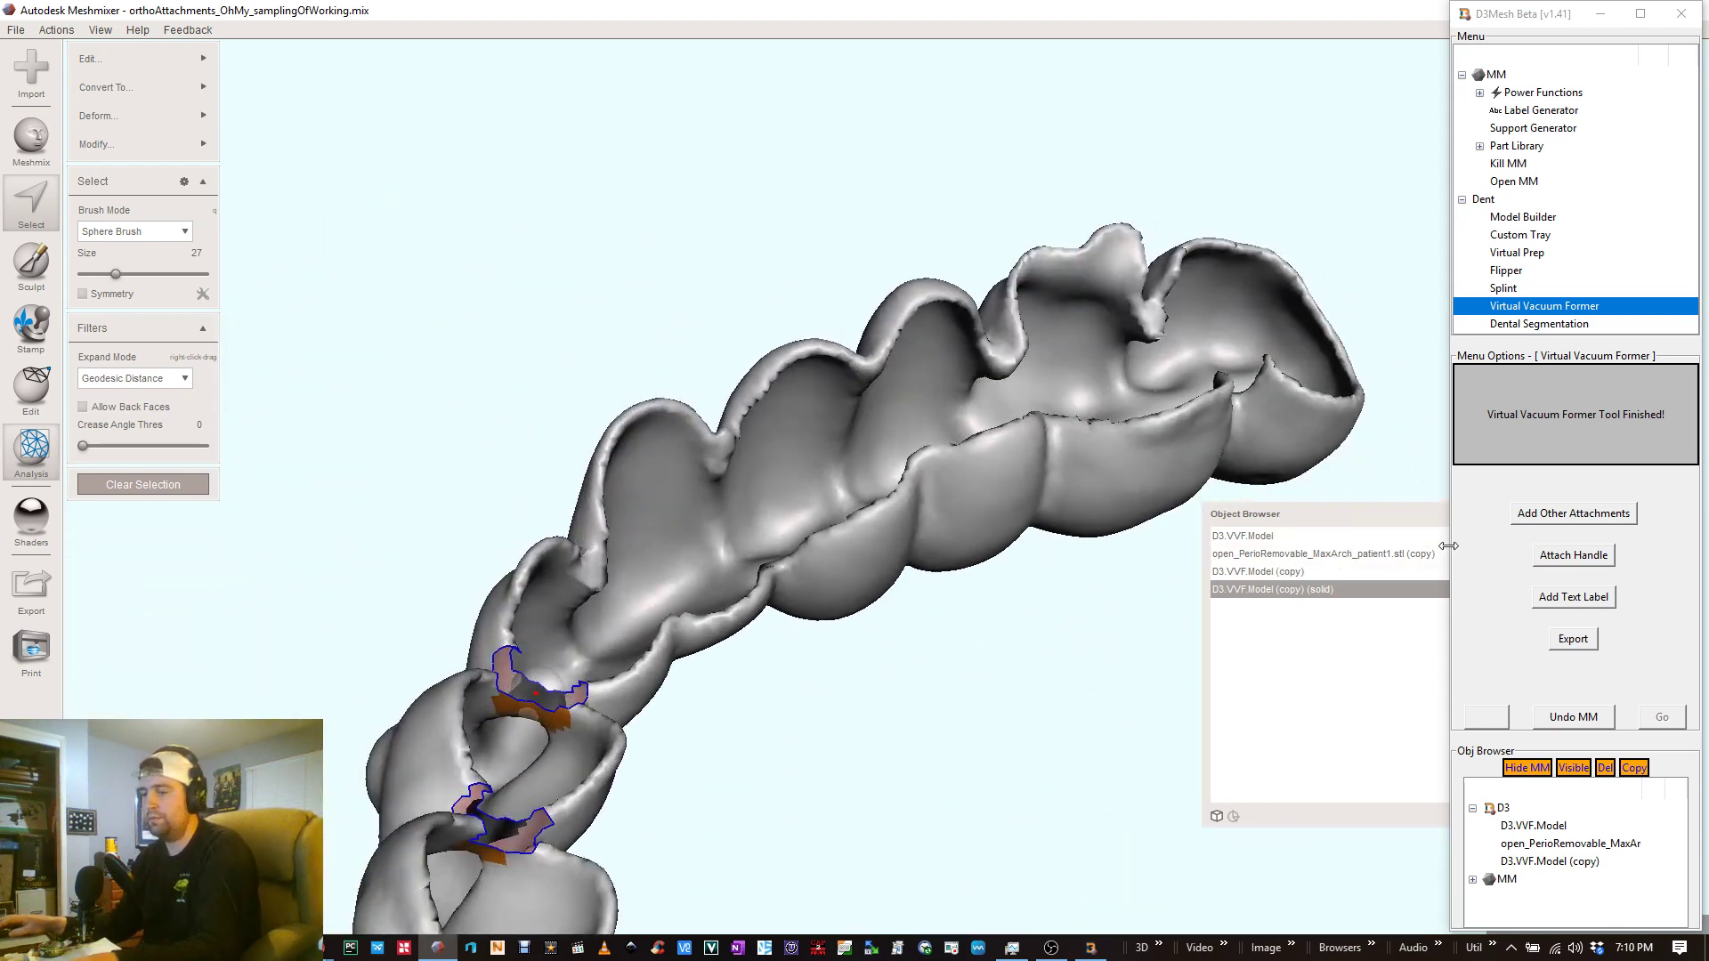
pyautogui.press('Delete')
# - Inspect the aligner again and close the remaining holes on both sides of the central incisor with Smooth Fill
pyautogui.moveTo(949, 756); pyautogui.dragTo(397, 713, button='right')
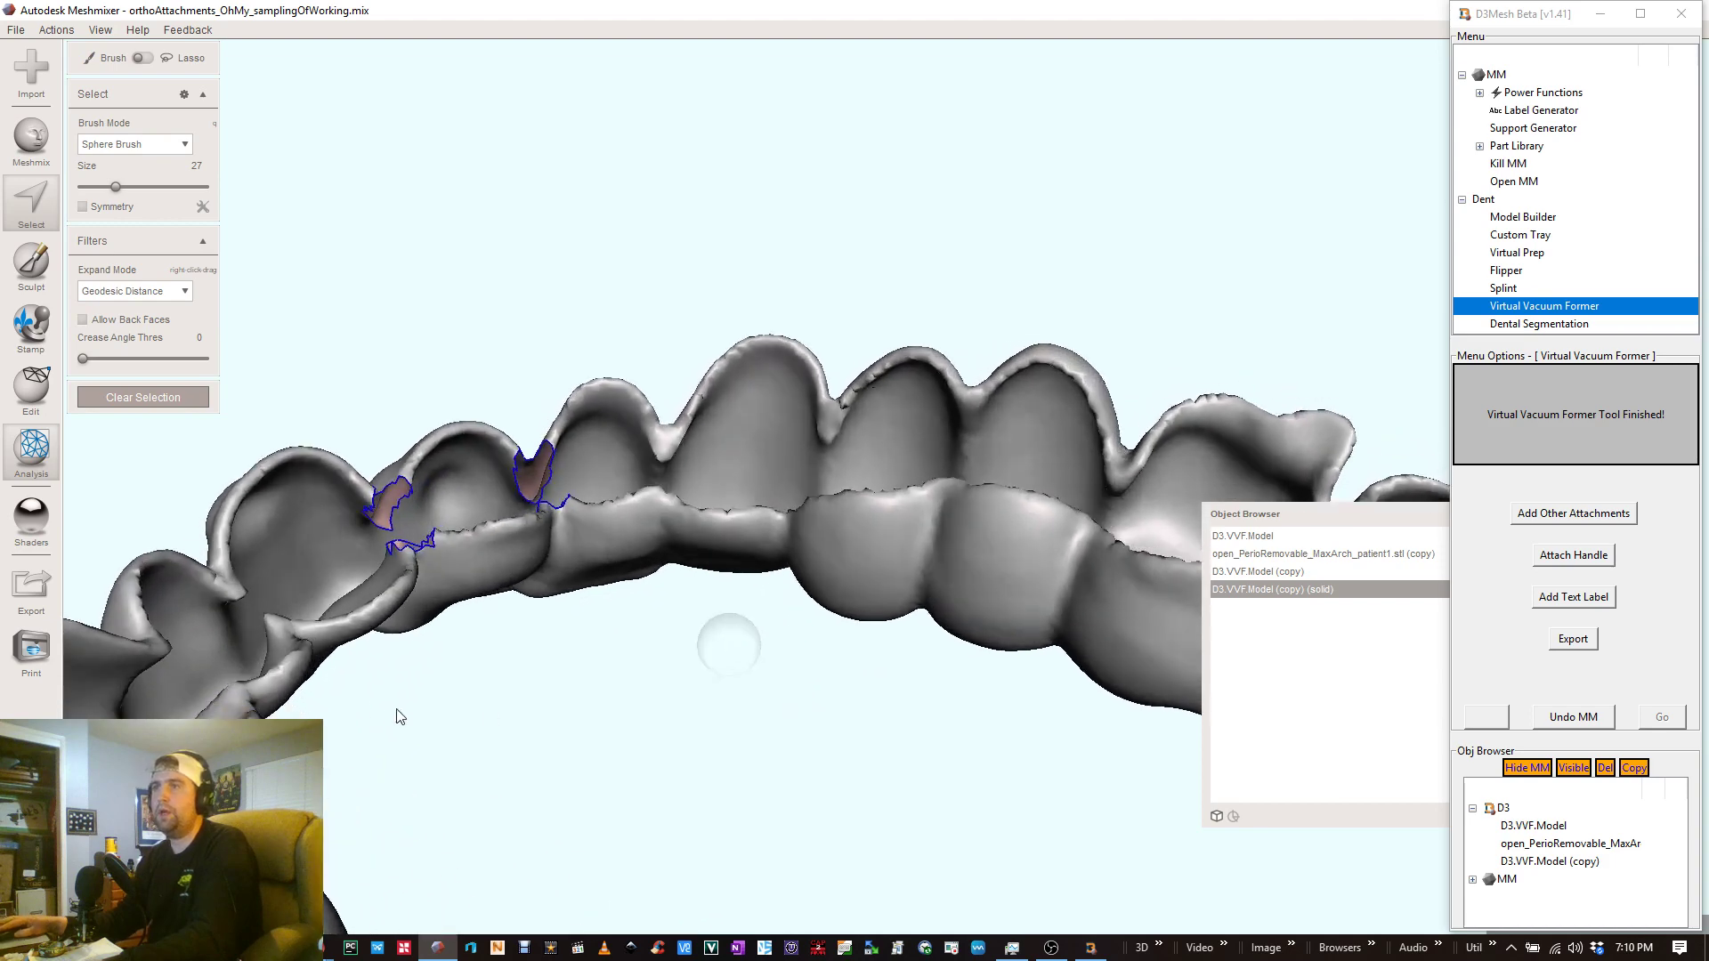
pyautogui.moveTo(710, 554); pyautogui.dragTo(569, 328, button='right')
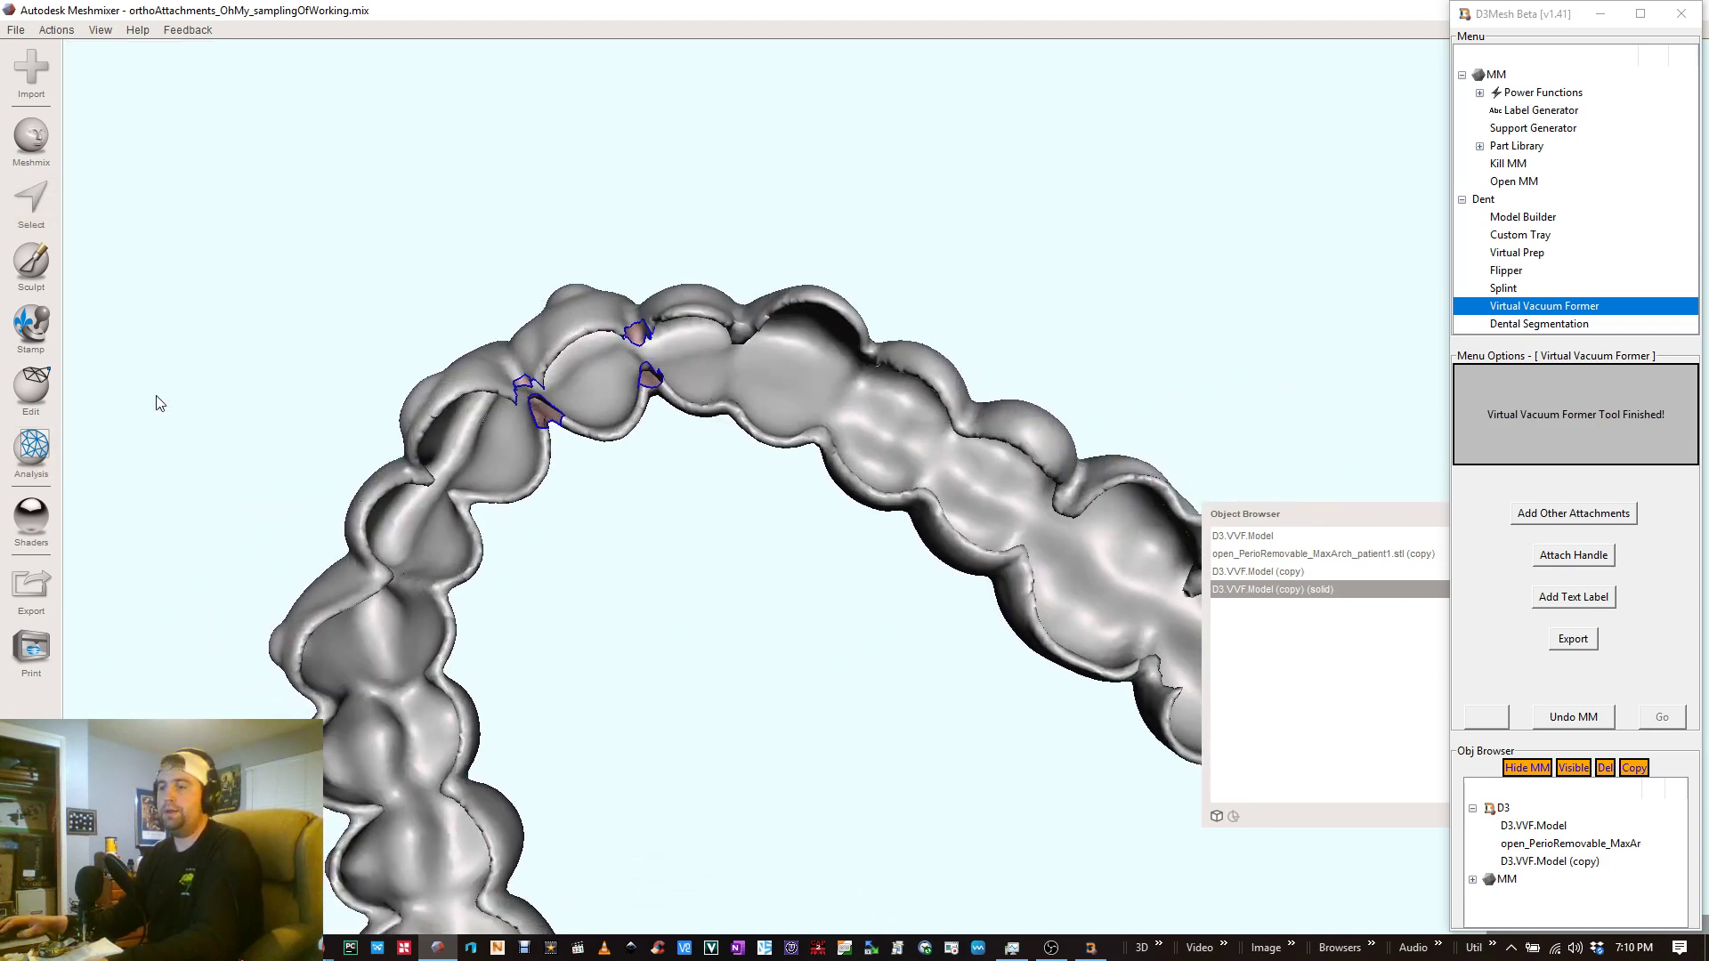
pyautogui.click(132, 107)
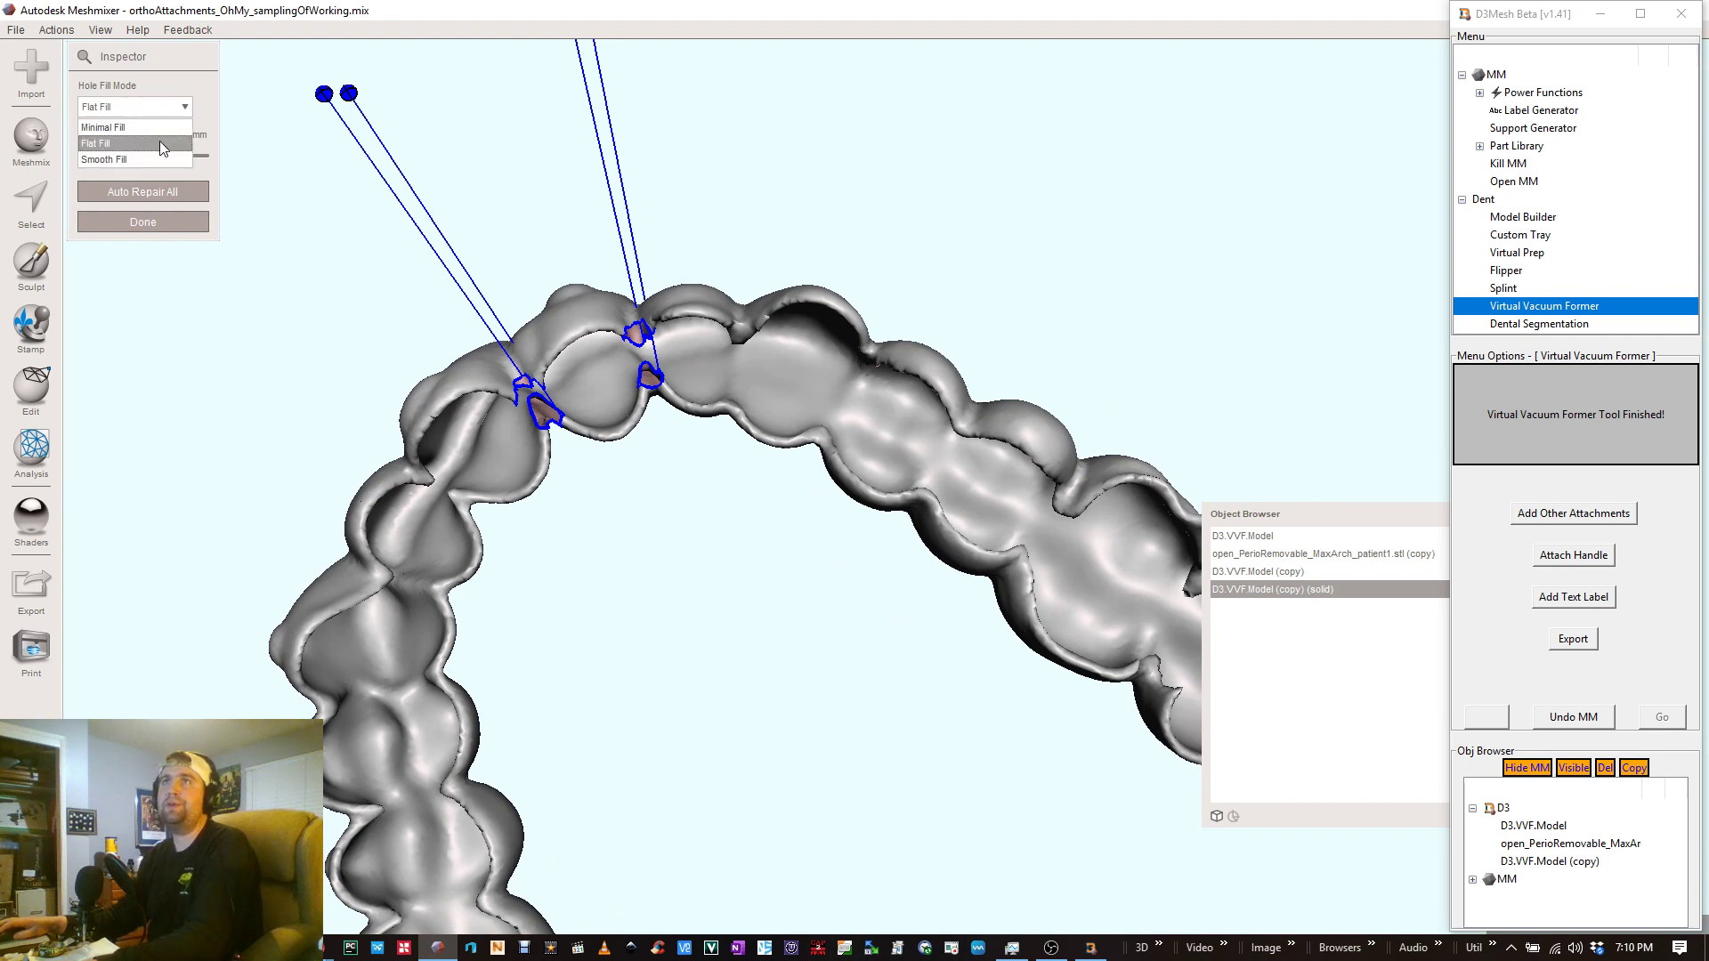
pyautogui.click(331, 96)
pyautogui.scroll(-3, 544, 189)
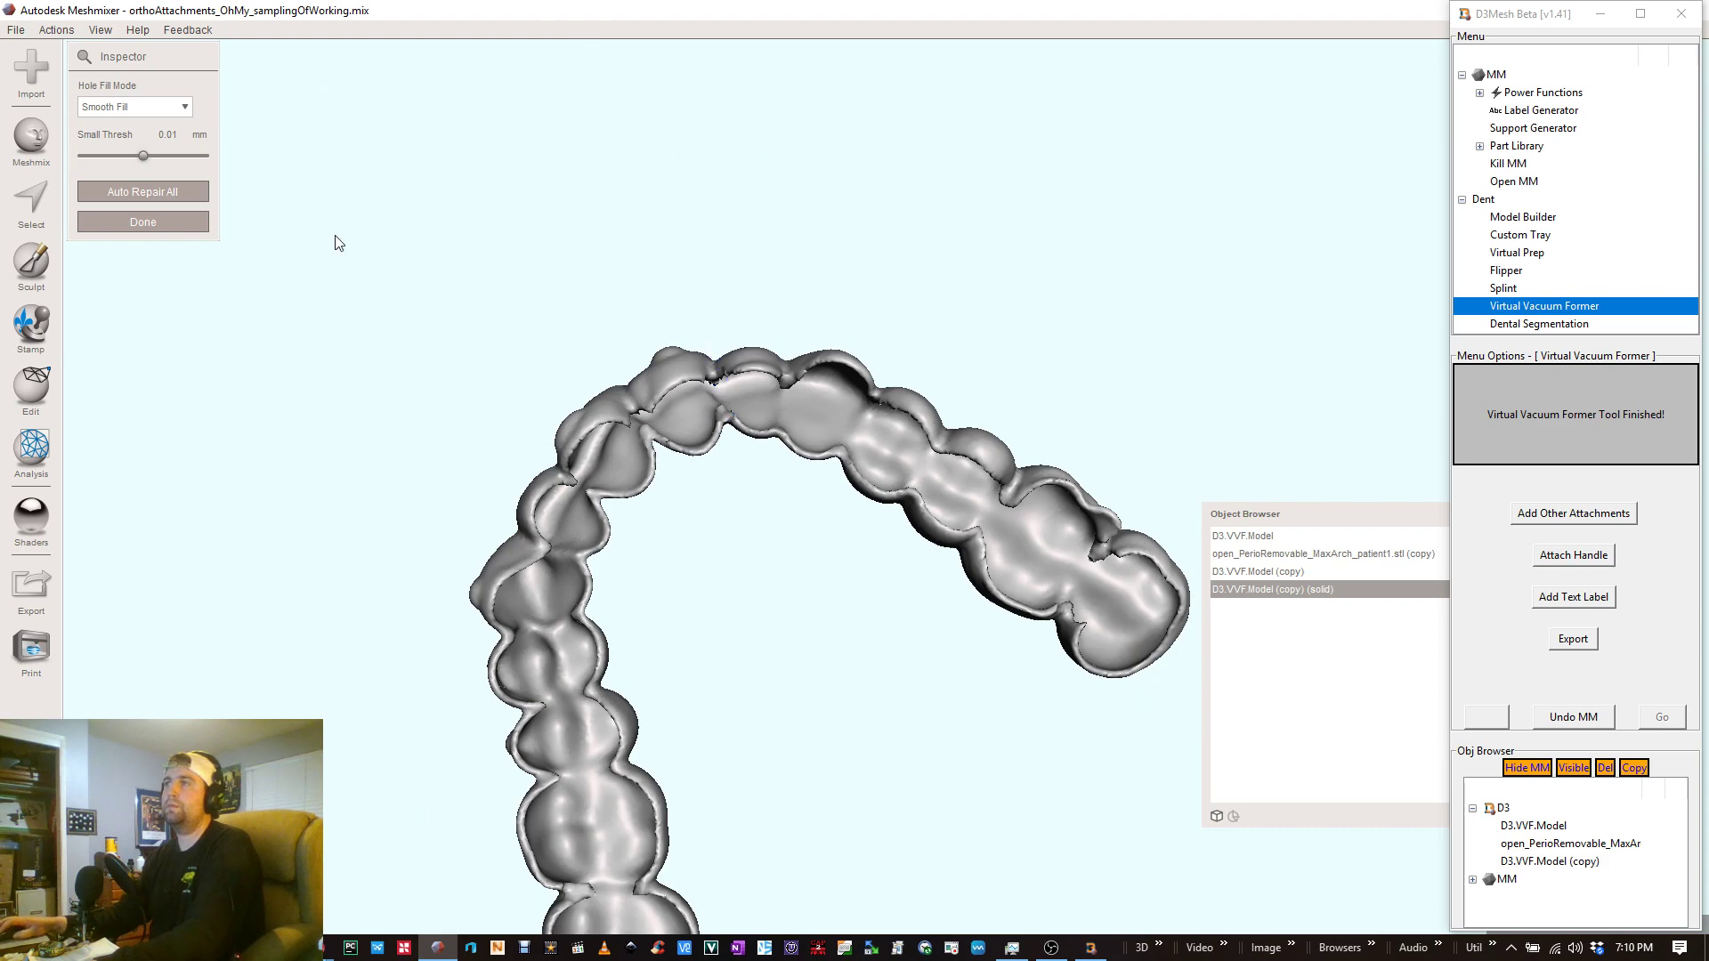
pyautogui.click(142, 221)
# - Remesh the entire aligner with Relative Density and Preserve Group Borders turned off, and clear the selection
pyautogui.moveTo(784, 258); pyautogui.dragTo(978, 441, button='right')
pyautogui.hotkey('ctrl', 'a')
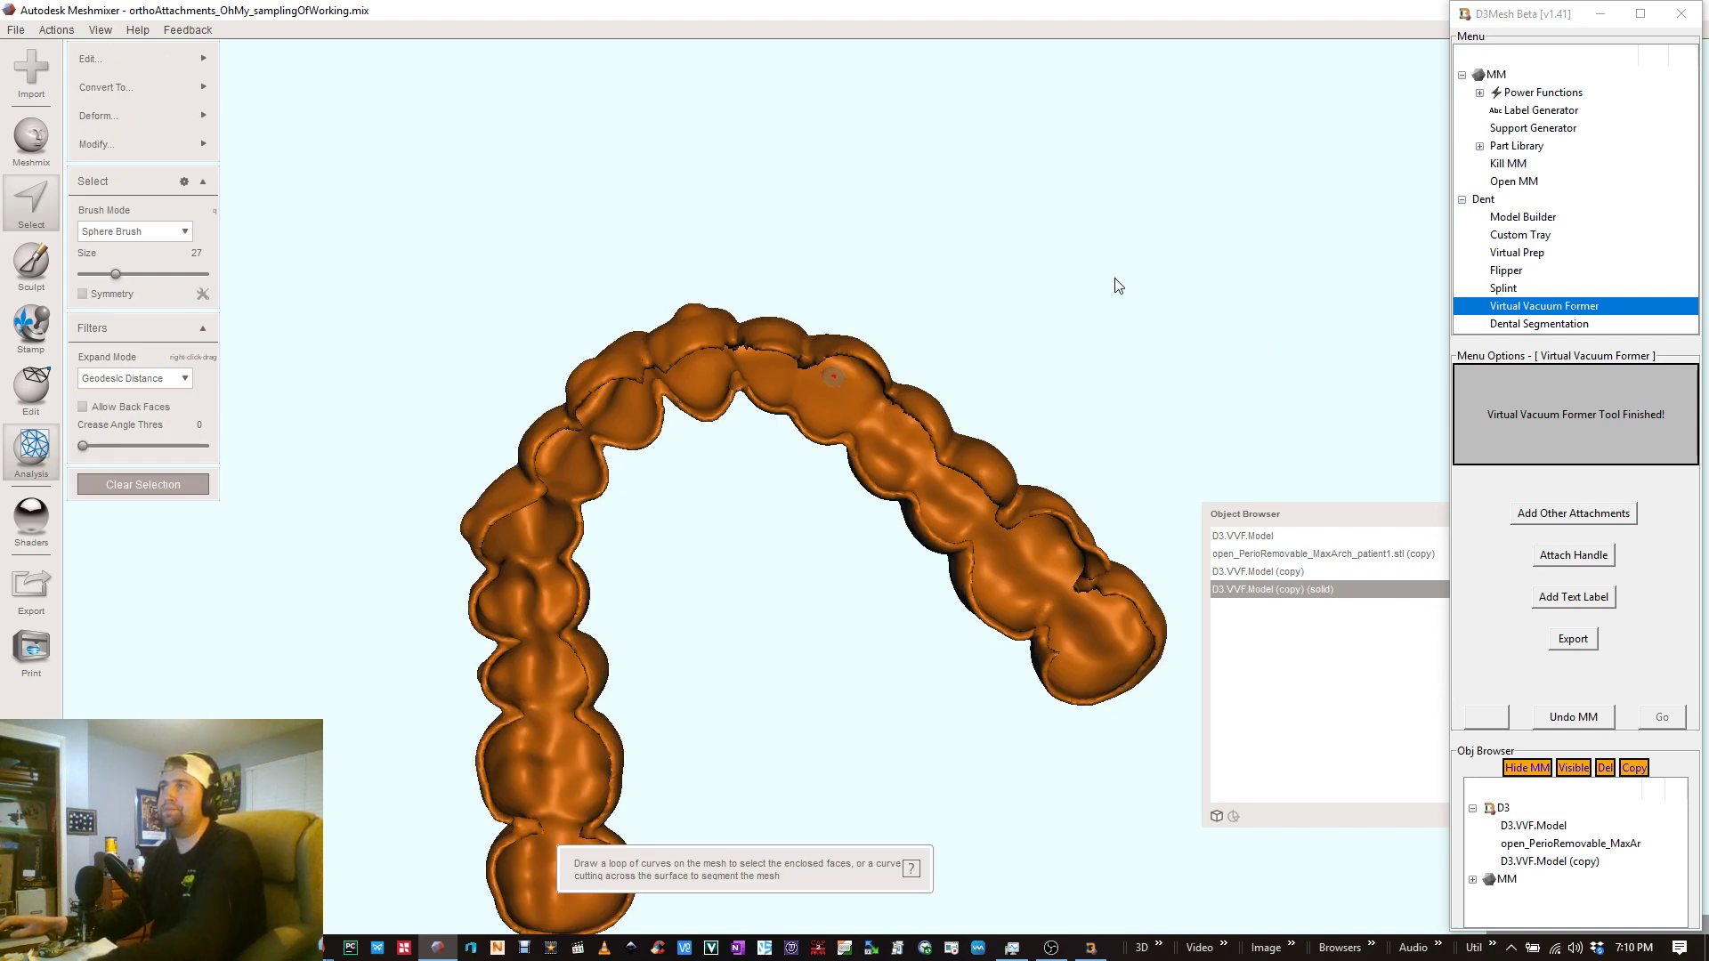
pyautogui.press('r')
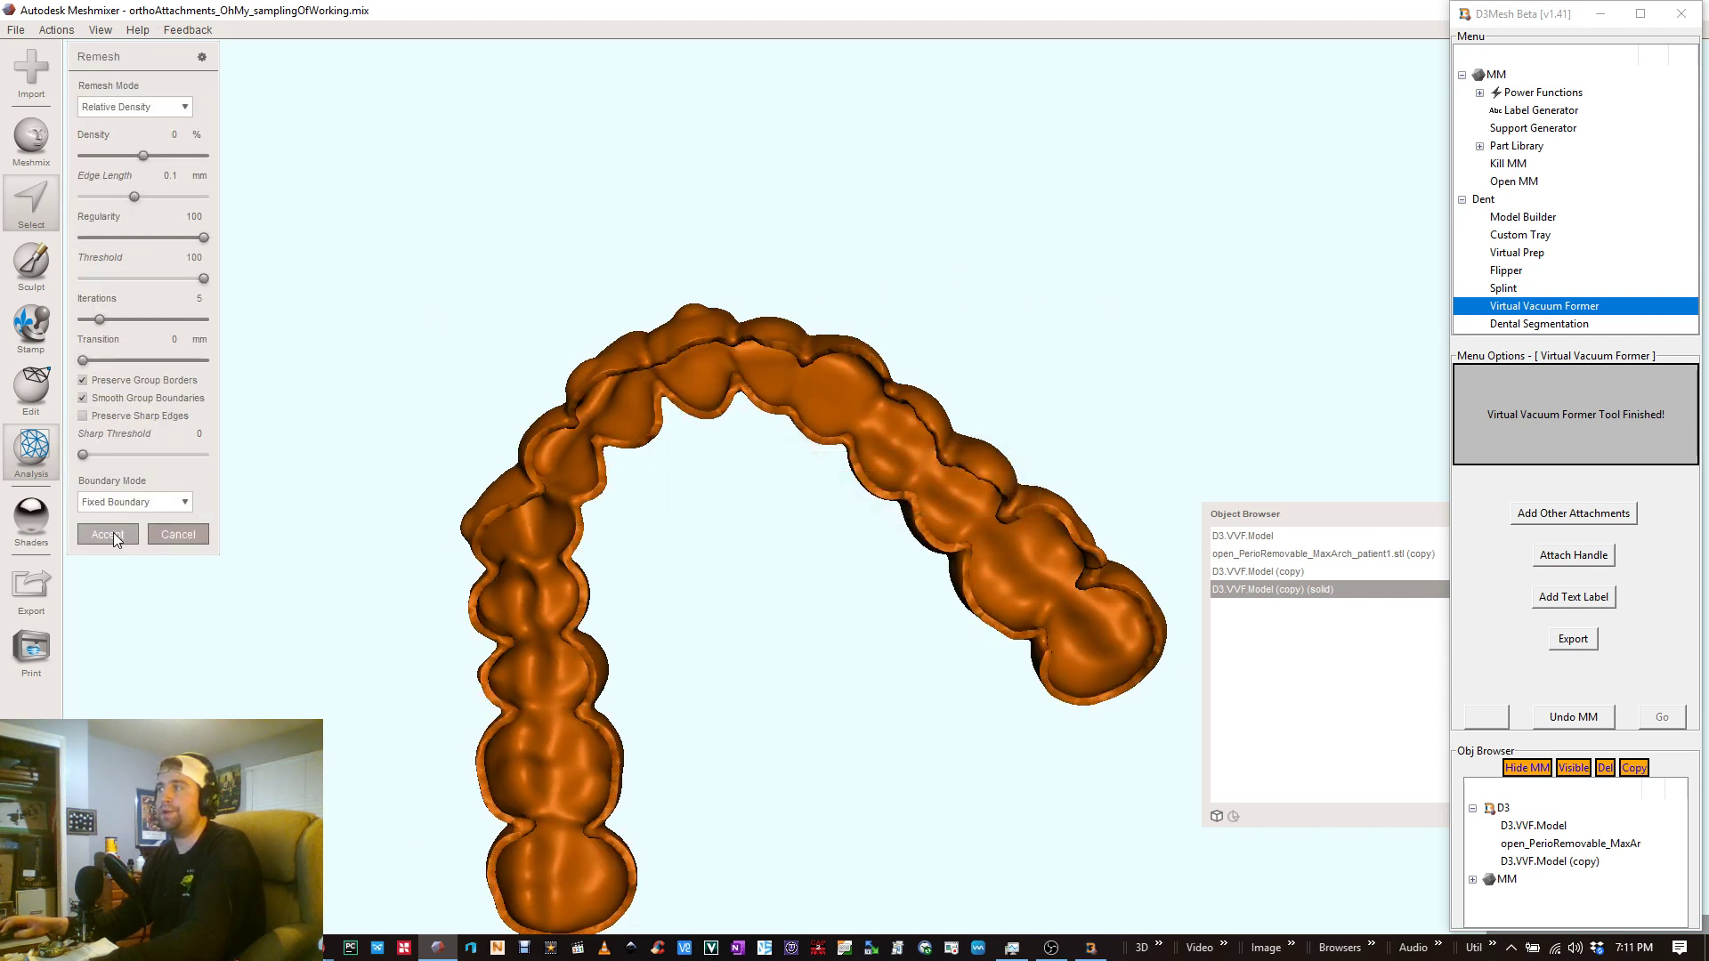
pyautogui.click(82, 380)
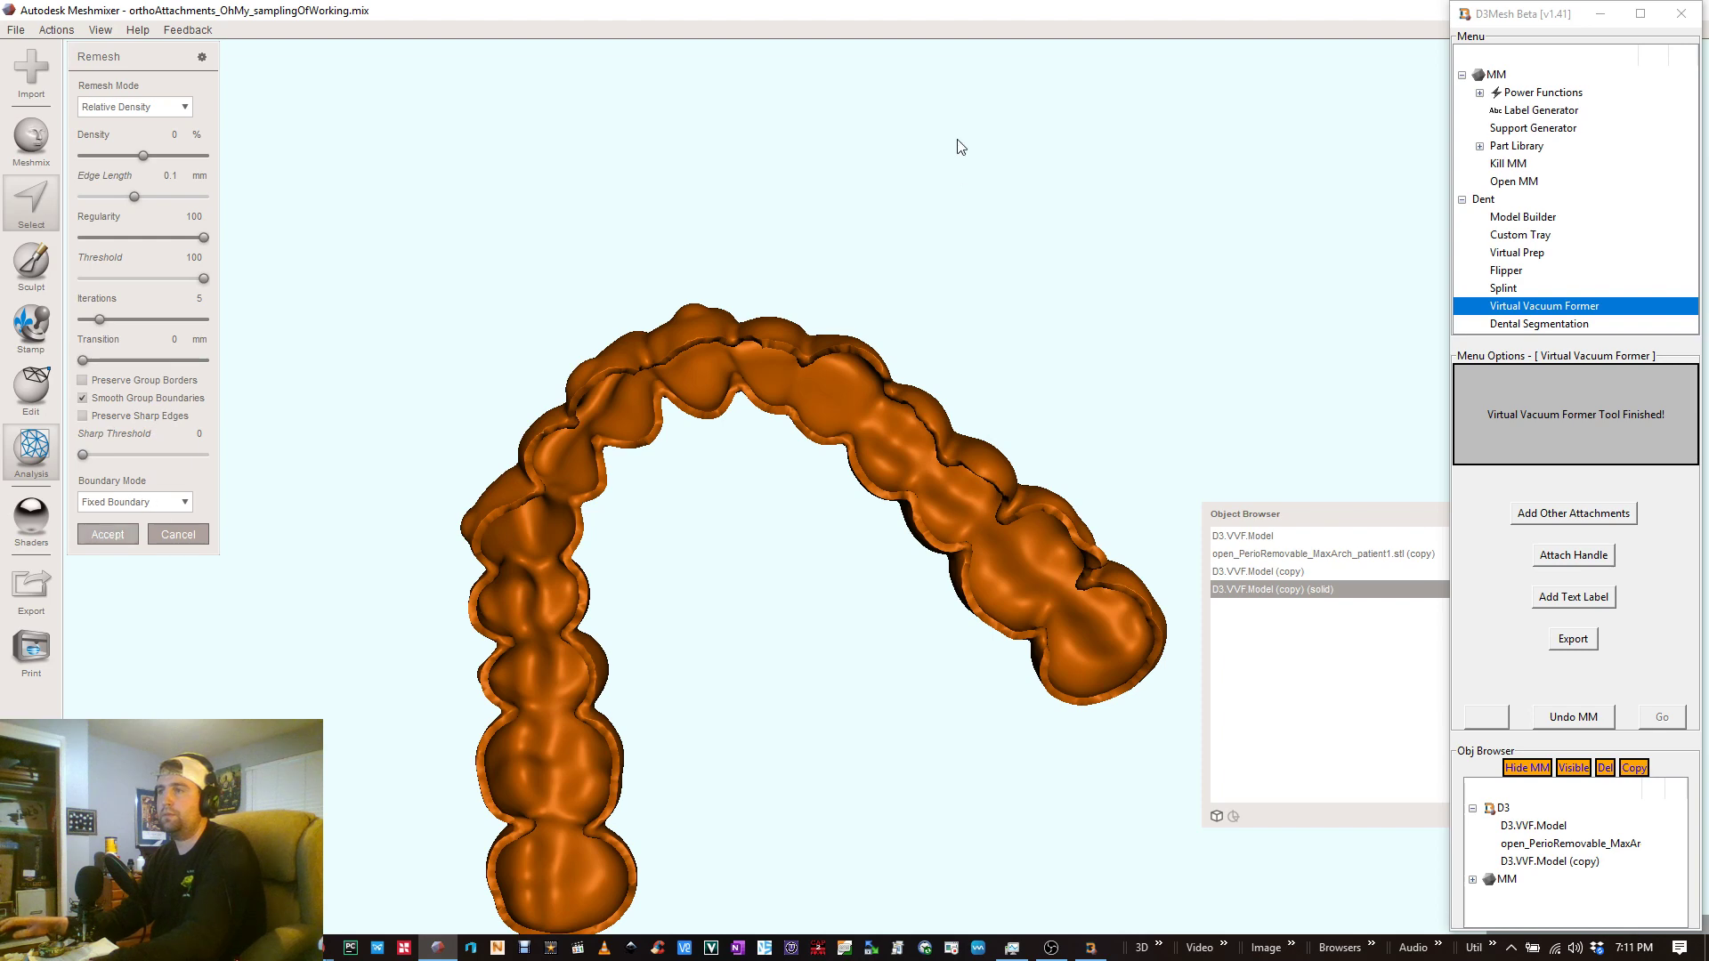
pyautogui.press('Return')
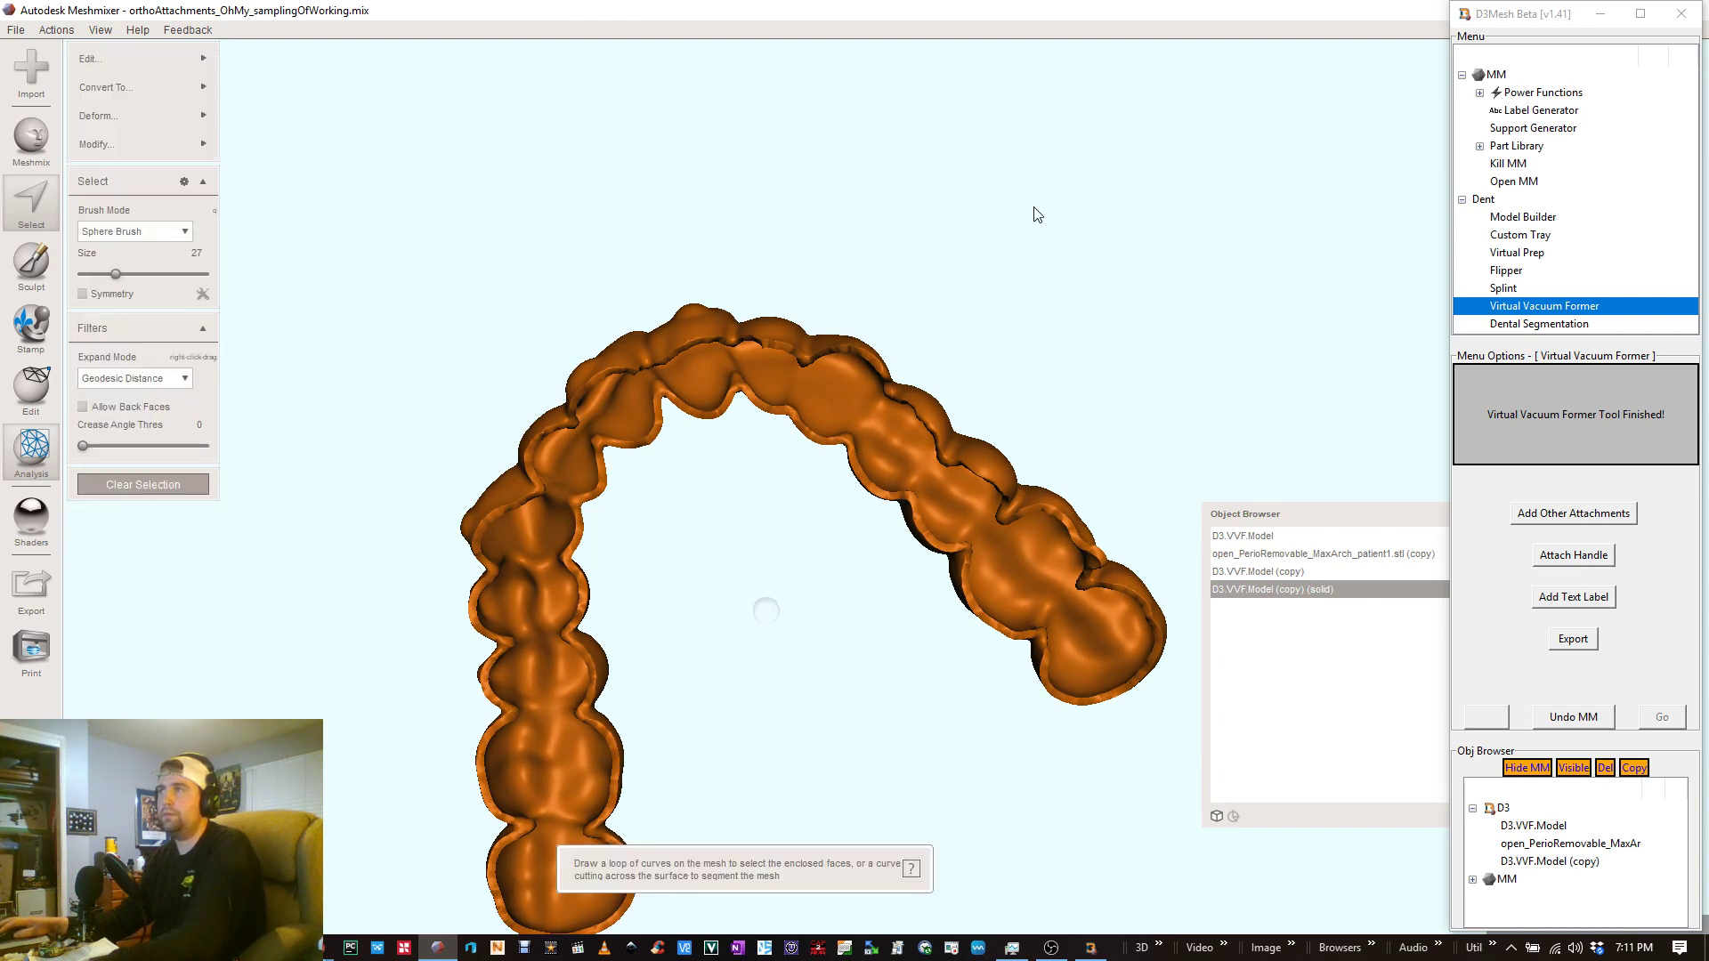
pyautogui.press('Escape')
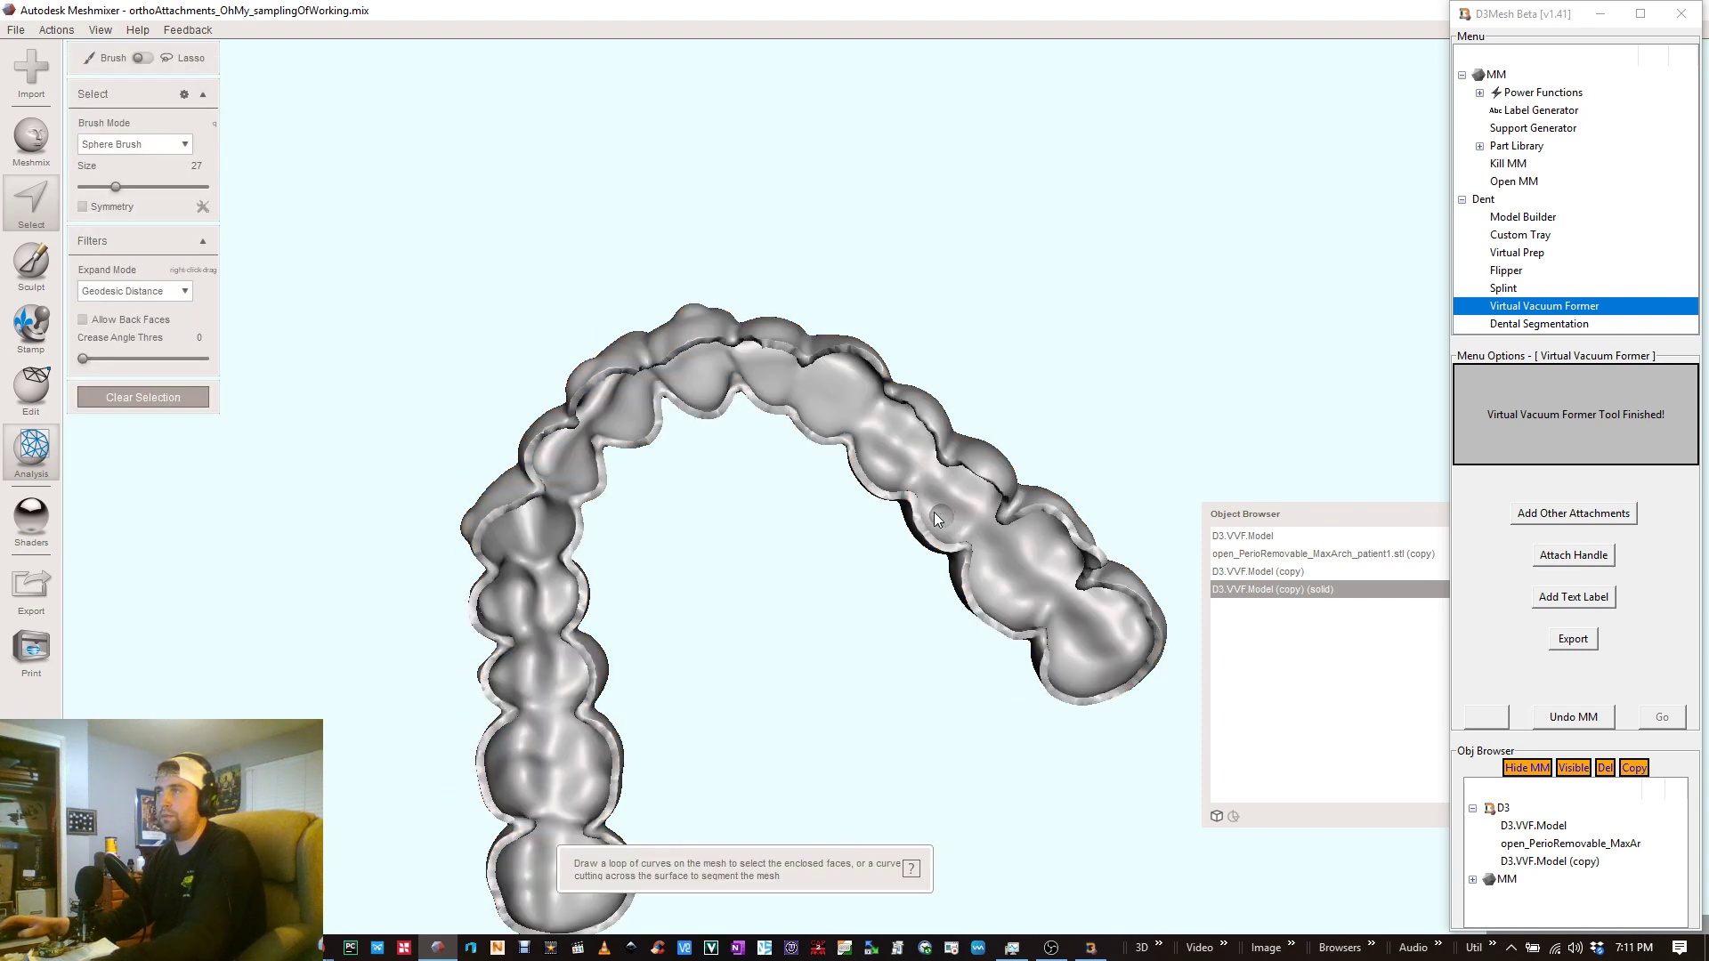
# - Examine the aligner's inner cavity, facial surfaces and attachment bumps from all sides, and move the Object Browser fully into view
pyautogui.moveTo(811, 428); pyautogui.dragTo(1323, 229, button='right')
pyautogui.moveTo(1103, 297); pyautogui.dragTo(810, 508, button='right')
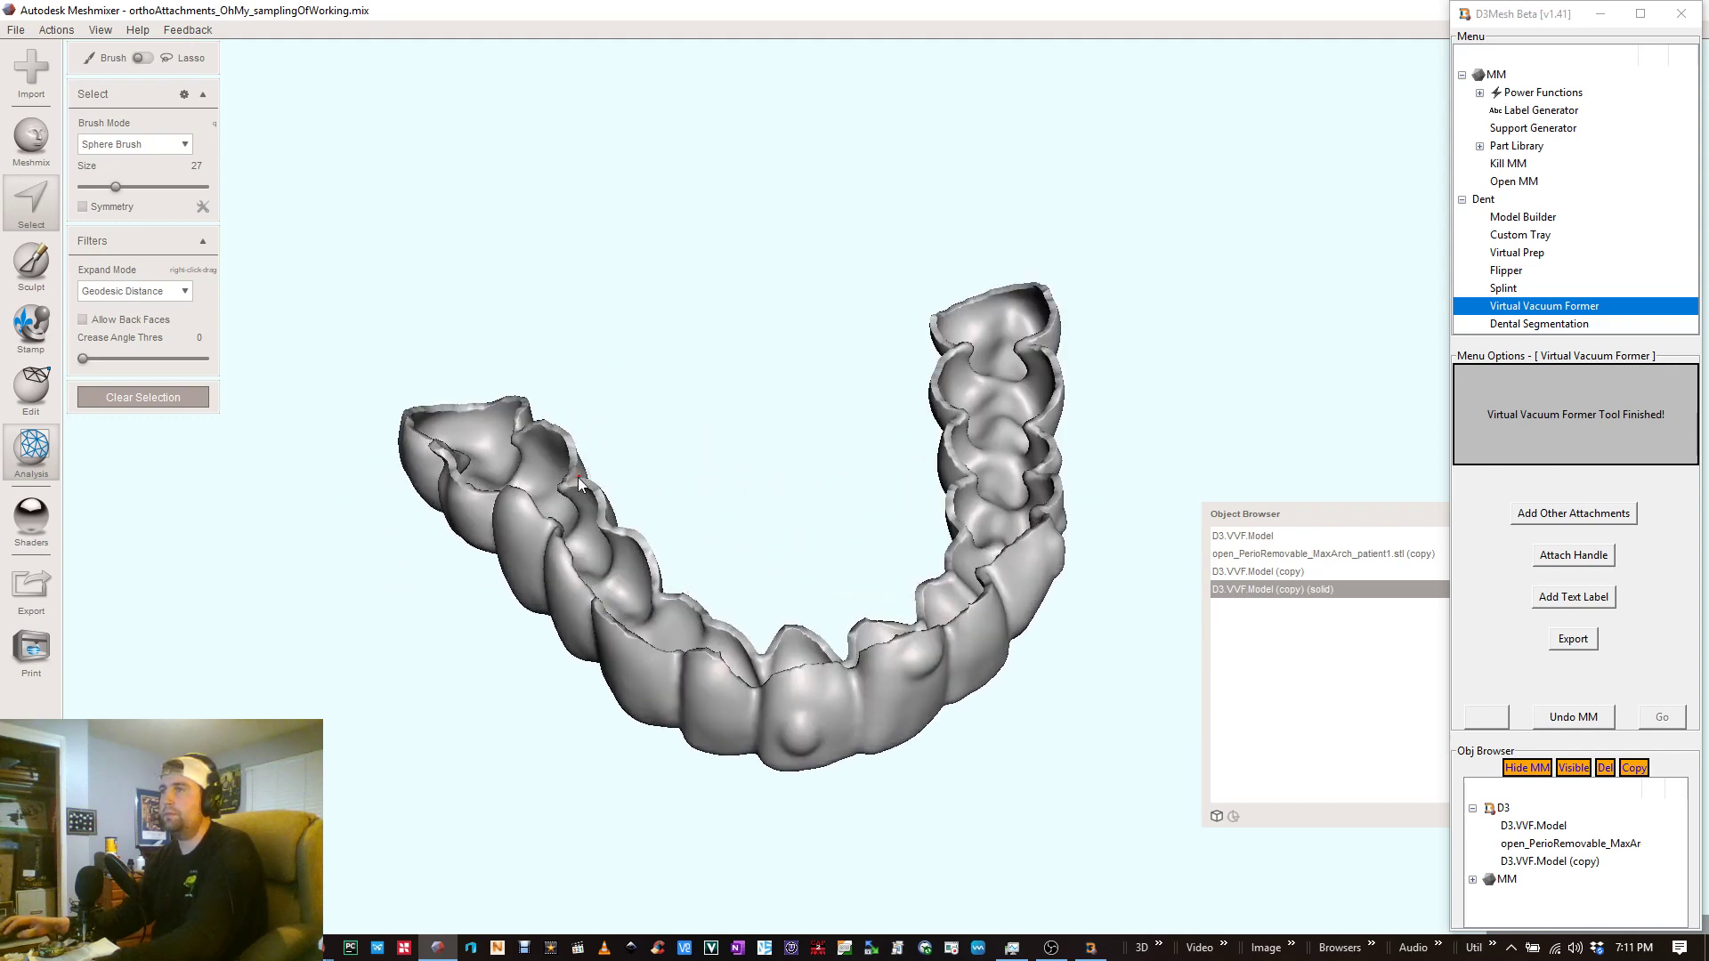
pyautogui.moveTo(623, 480); pyautogui.dragTo(1056, 442, button='right')
pyautogui.scroll(5, 908, 566)
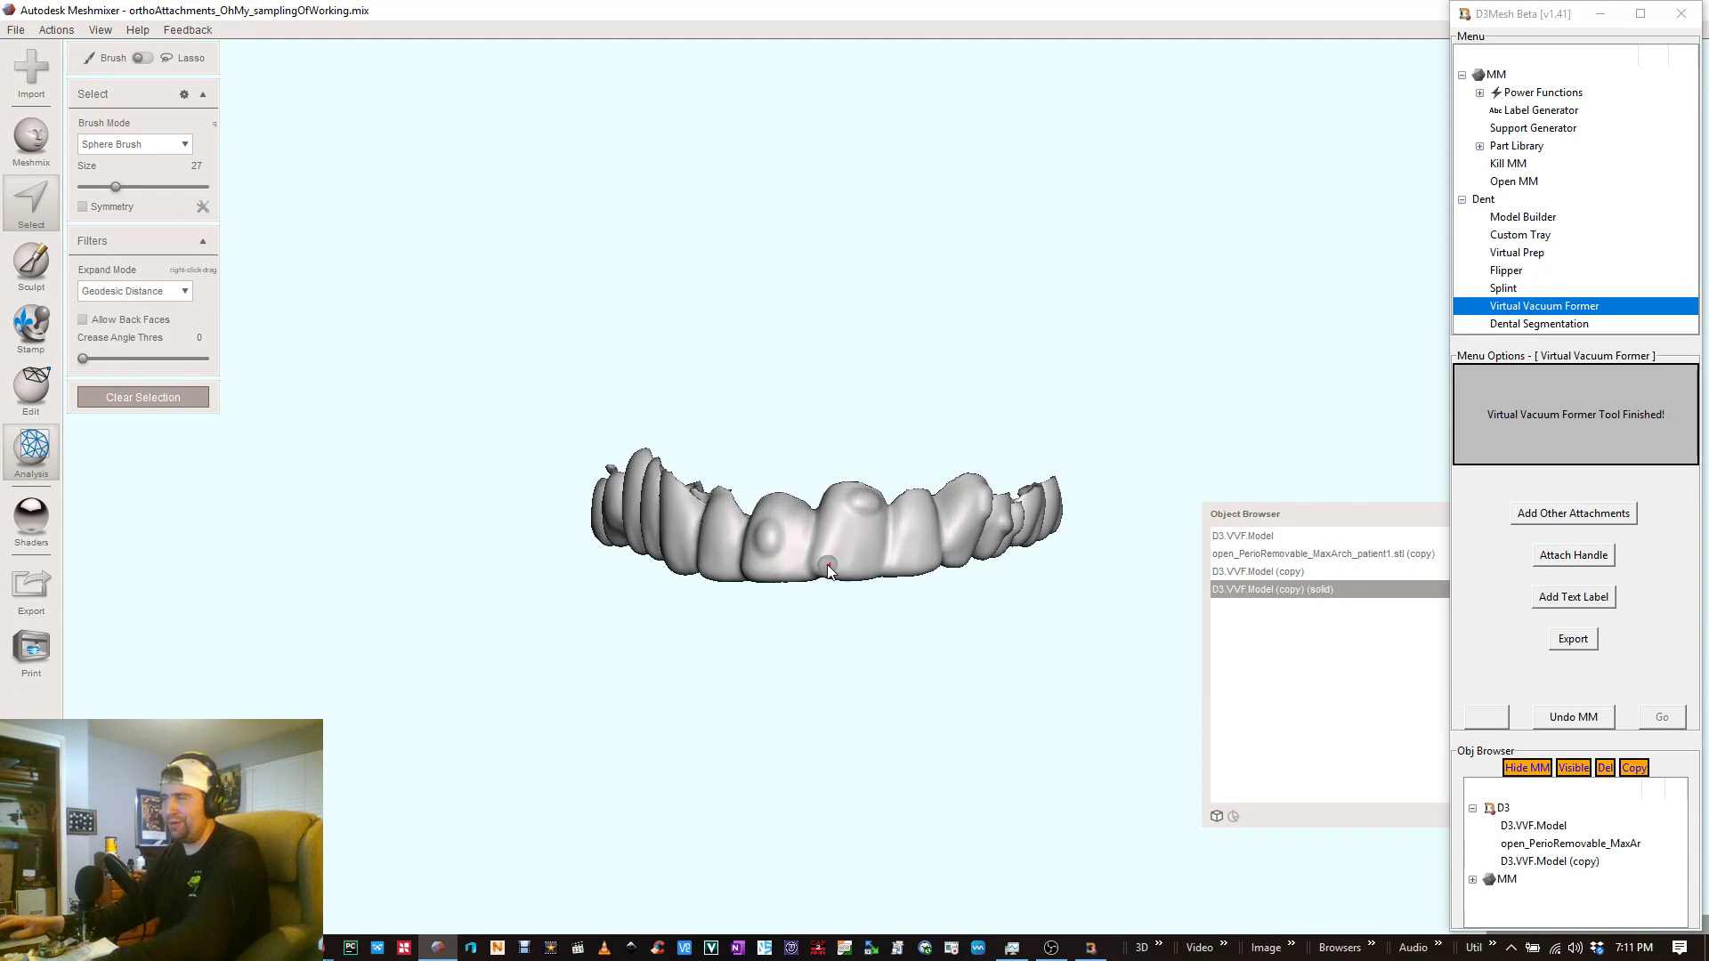
pyautogui.moveTo(811, 570); pyautogui.dragTo(851, 527, button='right')
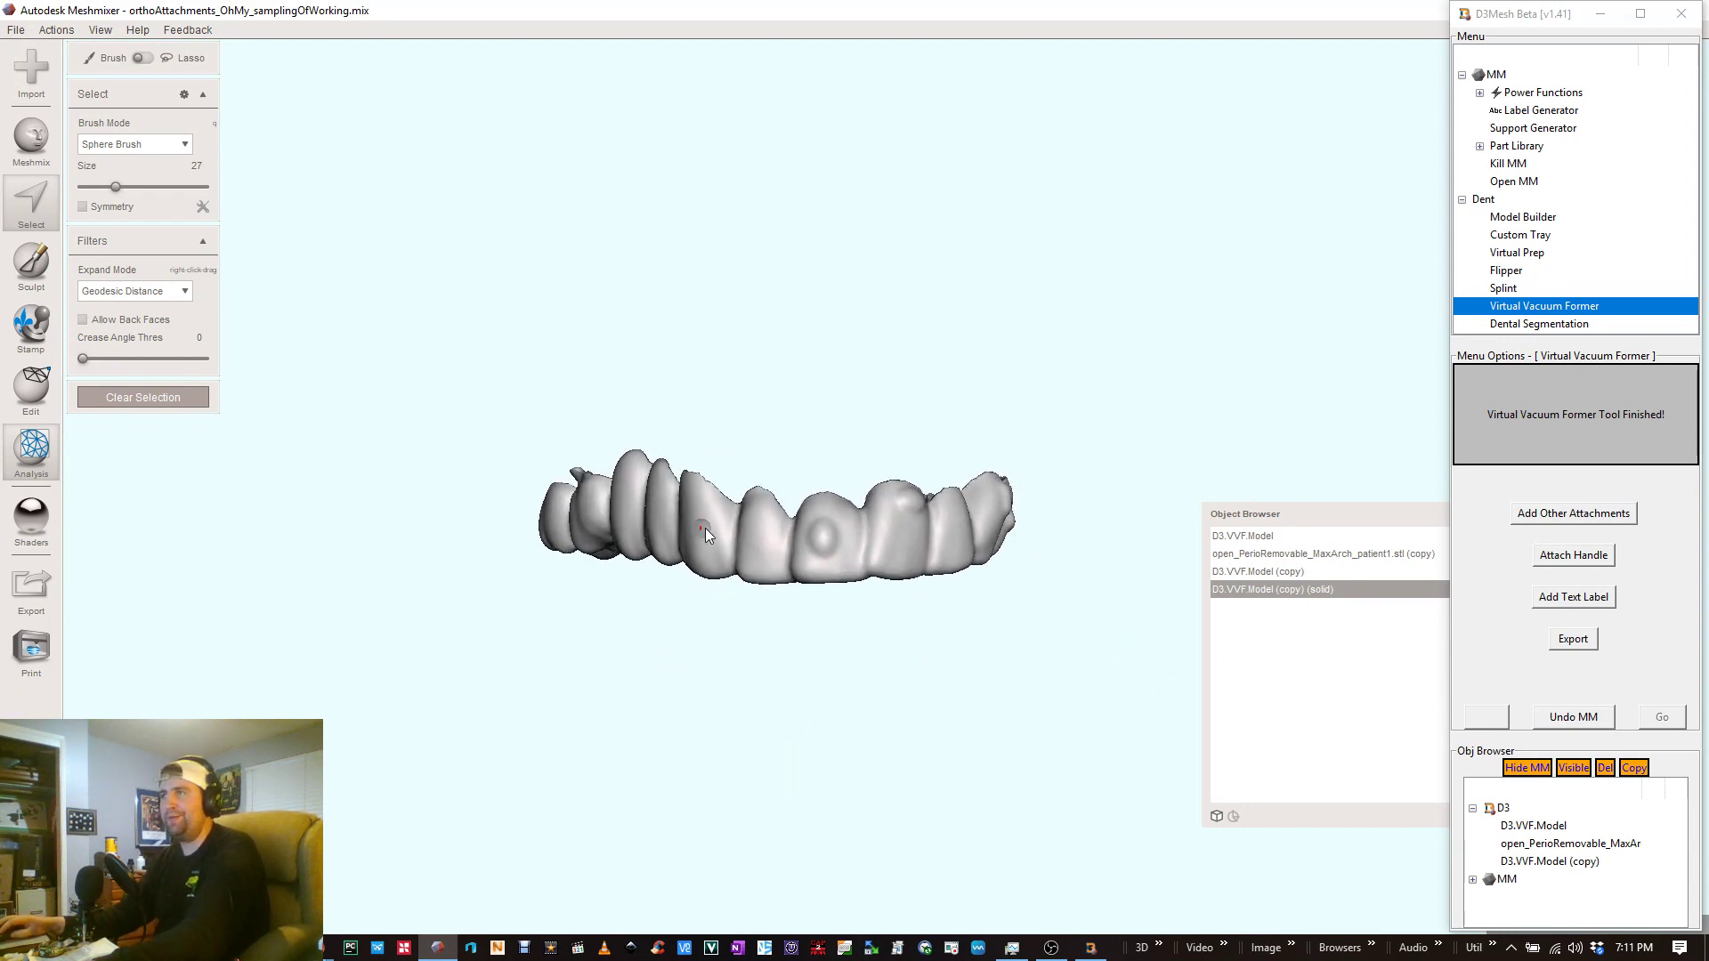
pyautogui.moveTo(705, 527); pyautogui.dragTo(808, 547, button='right')
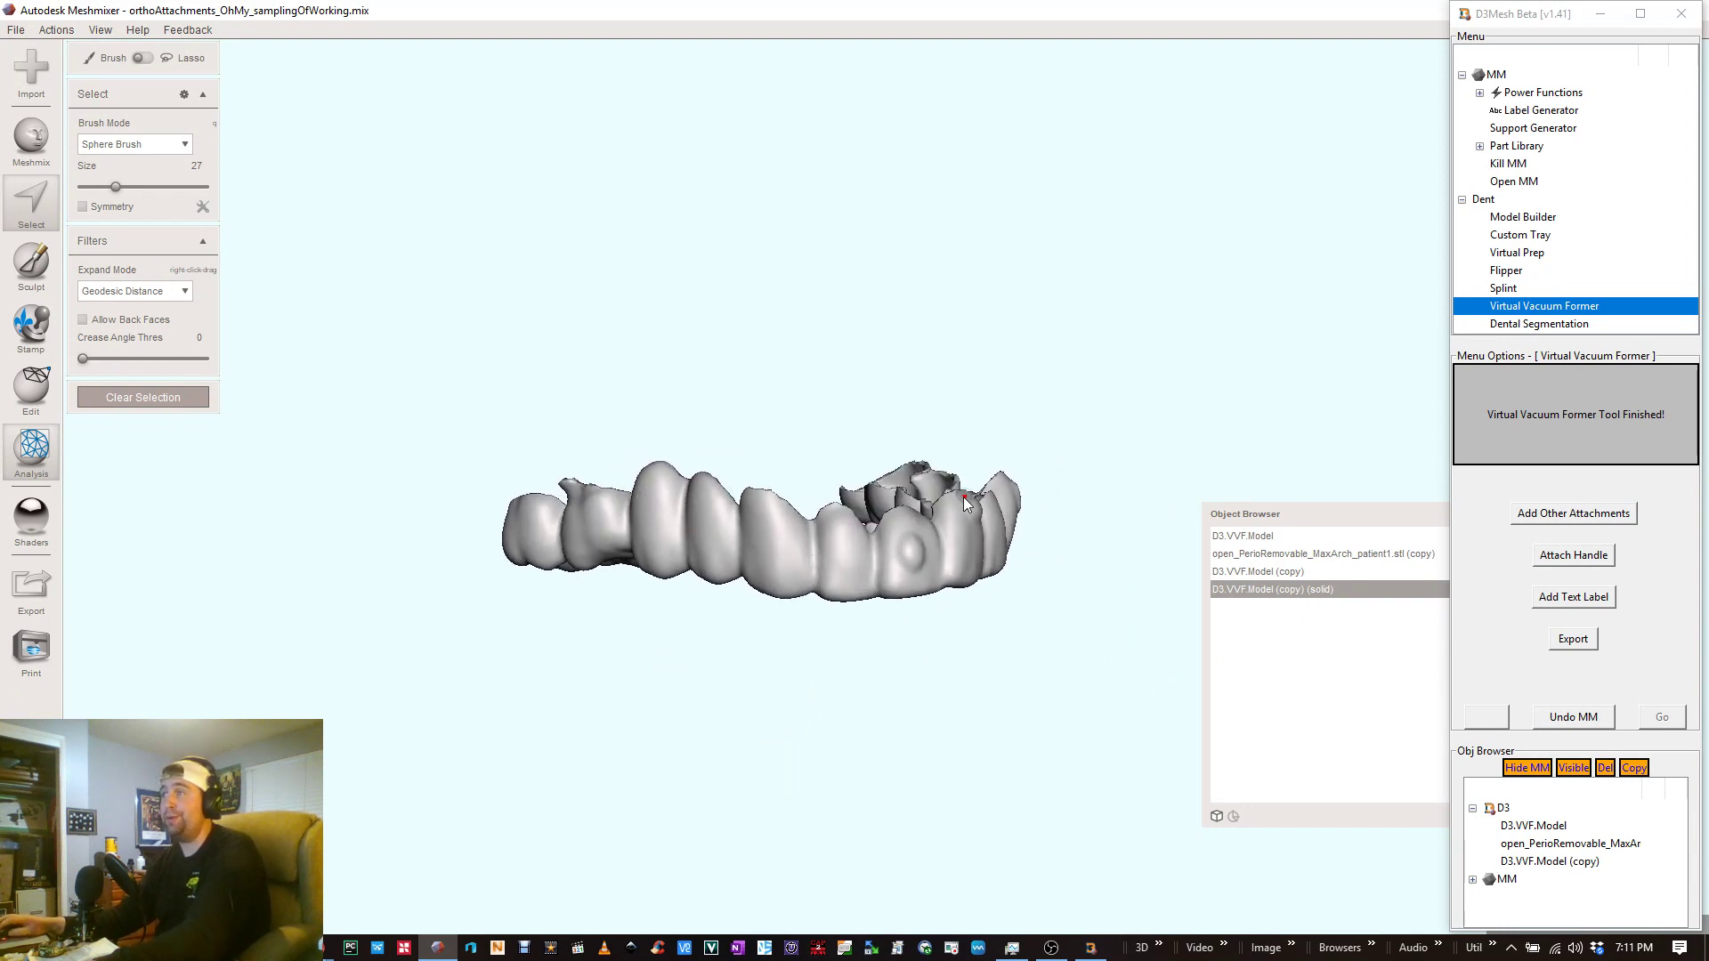
pyautogui.moveTo(979, 515); pyautogui.dragTo(920, 504, button='right')
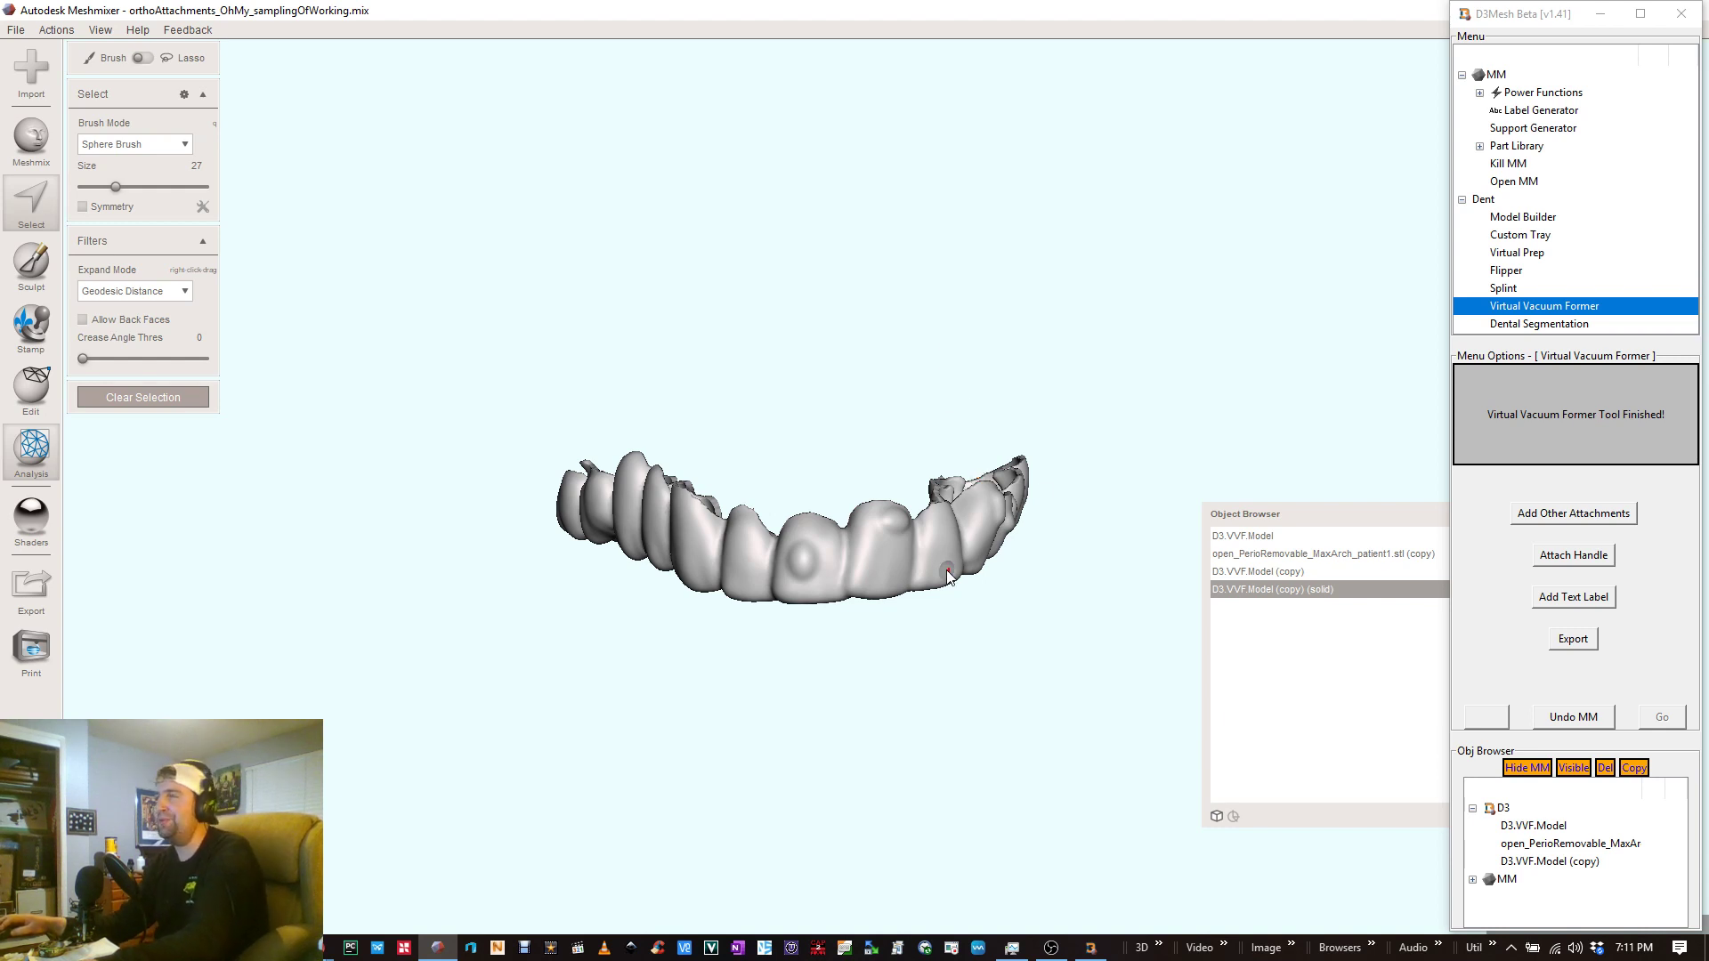
pyautogui.scroll(5, 900, 631)
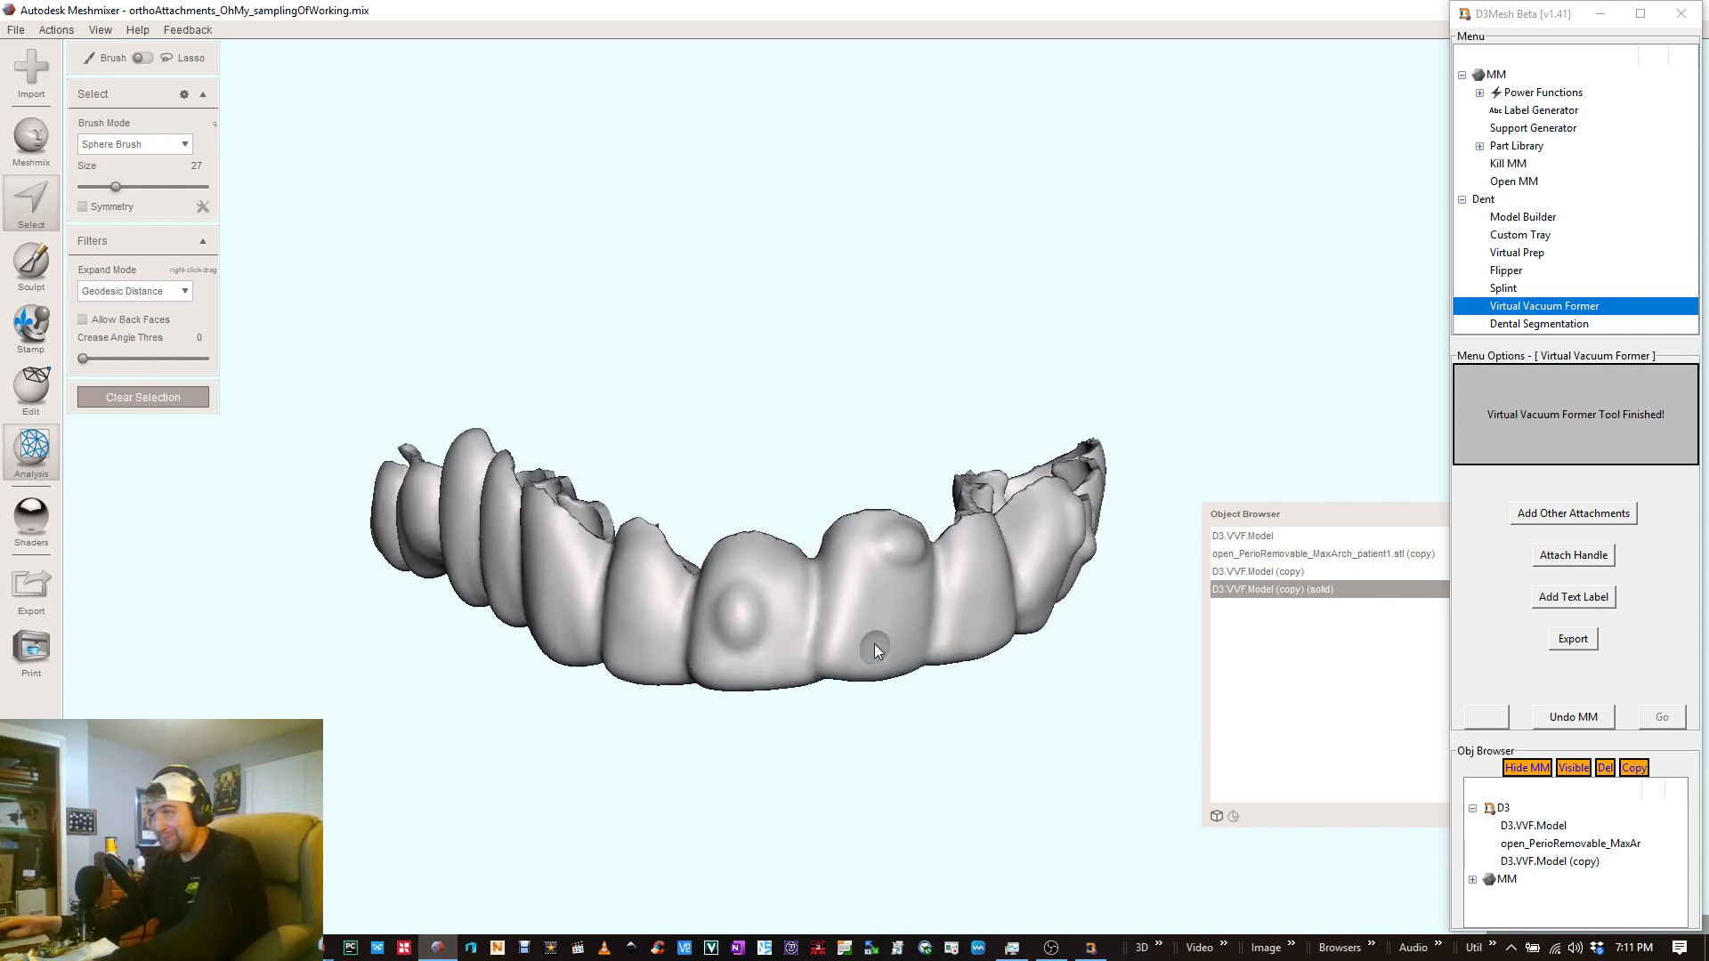
pyautogui.moveTo(875, 634); pyautogui.dragTo(888, 593, button='right')
pyautogui.scroll(-4, 855, 609)
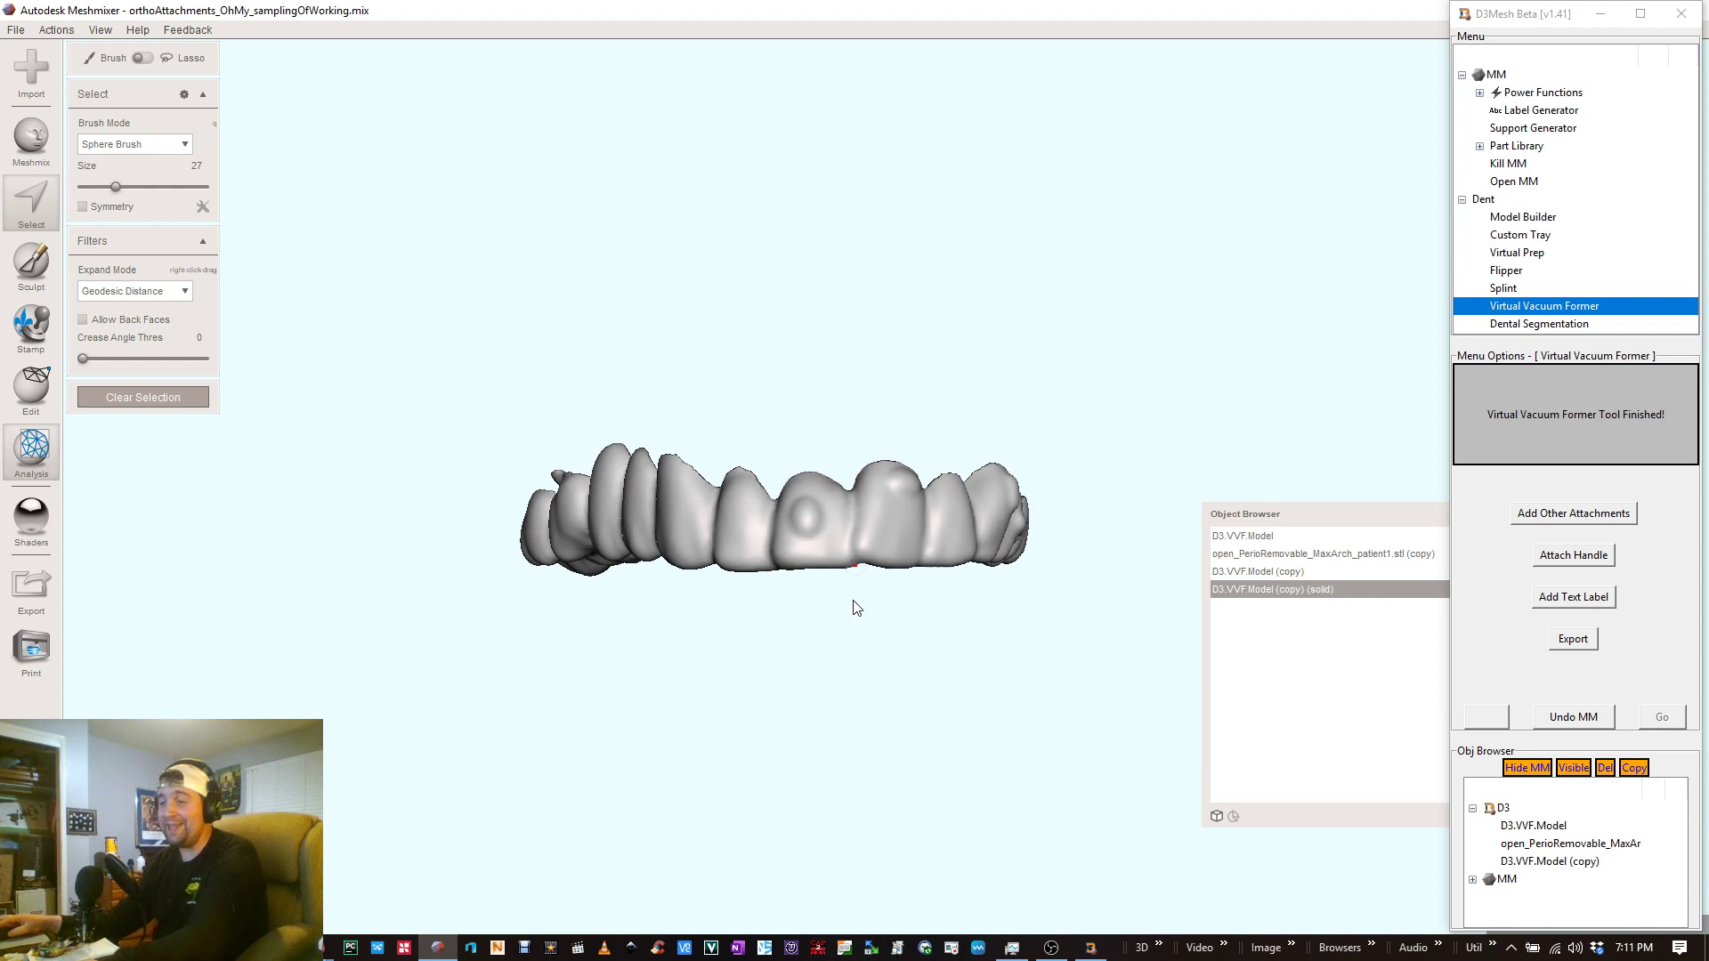
pyautogui.moveTo(911, 481); pyautogui.dragTo(937, 532, button='right')
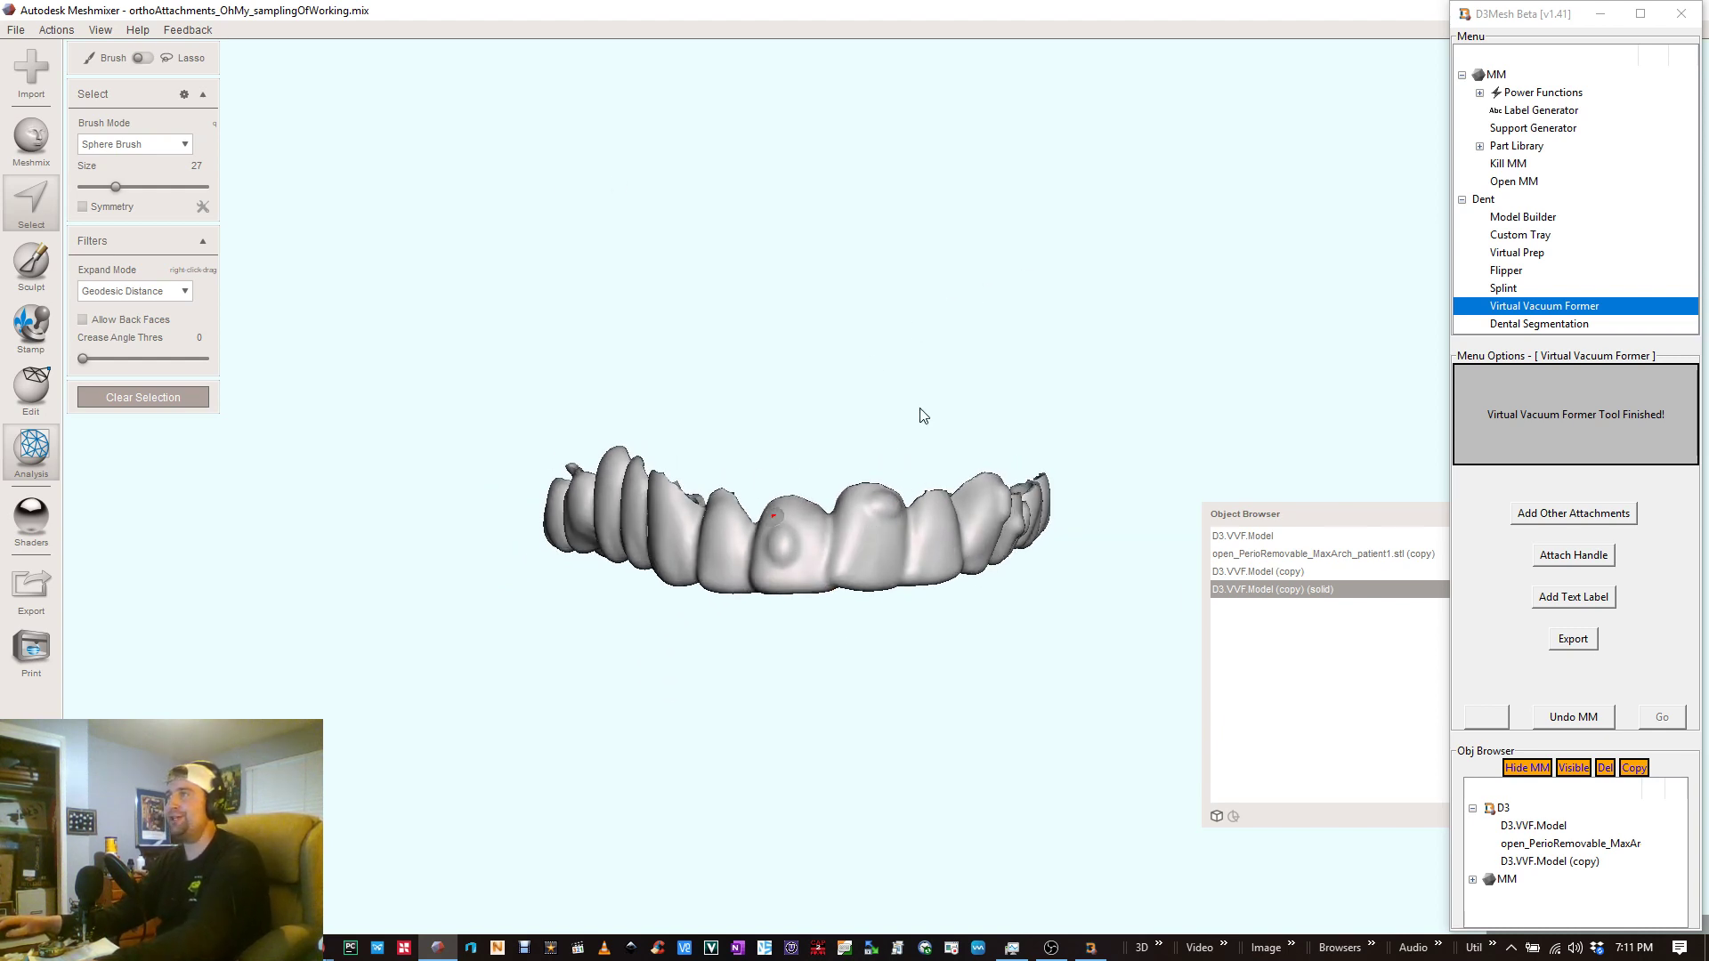
pyautogui.moveTo(921, 416); pyautogui.dragTo(735, 596, button='right')
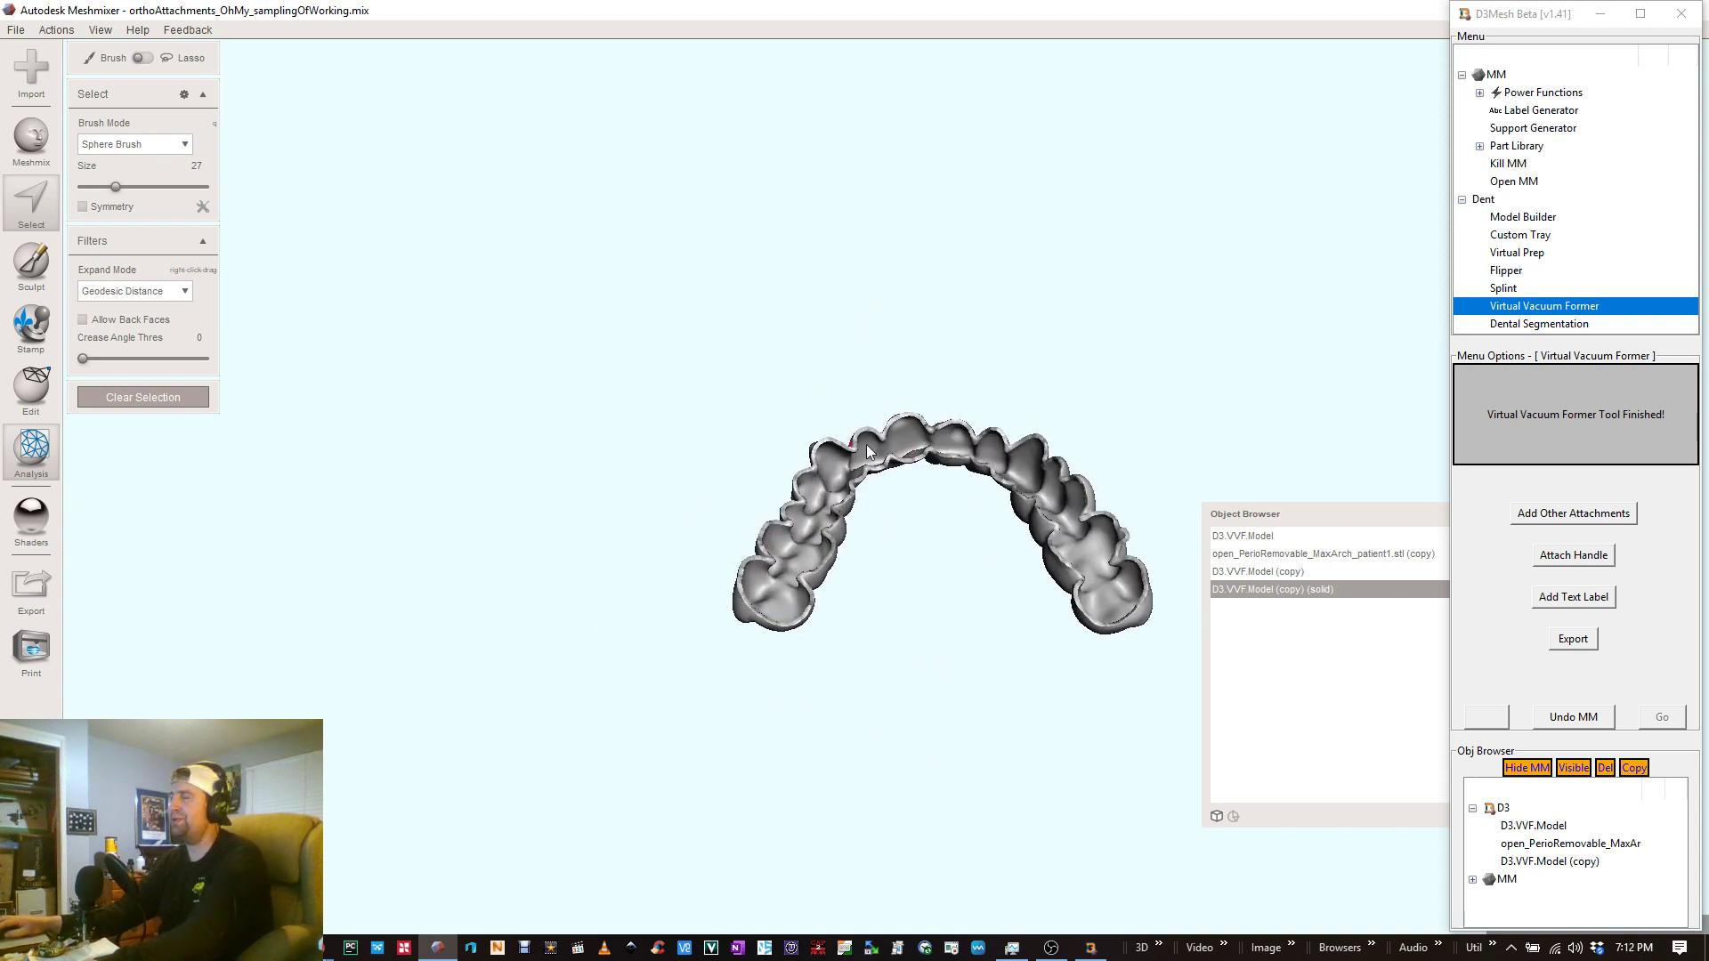
pyautogui.moveTo(1130, 624); pyautogui.dragTo(1136, 748, button='right')
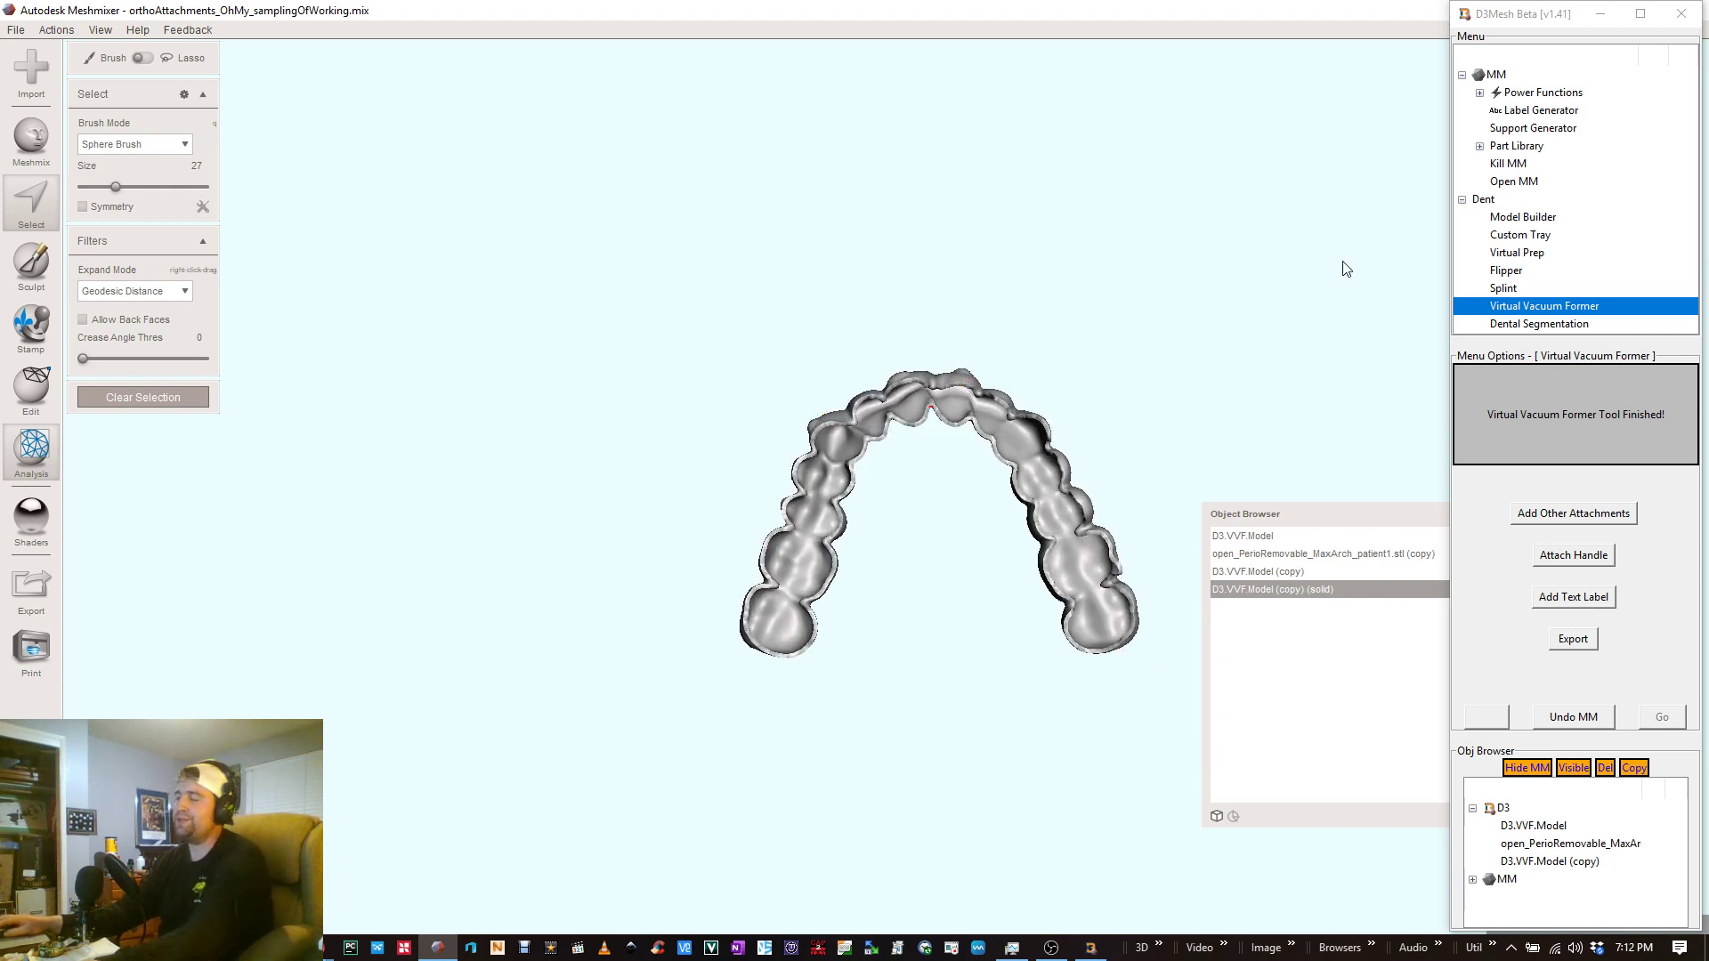
pyautogui.moveTo(1104, 412); pyautogui.dragTo(695, 196, button='right')
pyautogui.moveTo(1103, 567); pyautogui.dragTo(491, 614, button='right')
pyautogui.moveTo(1005, 477); pyautogui.dragTo(979, 570, button='right')
pyautogui.moveTo(1378, 525); pyautogui.dragTo(1259, 589)
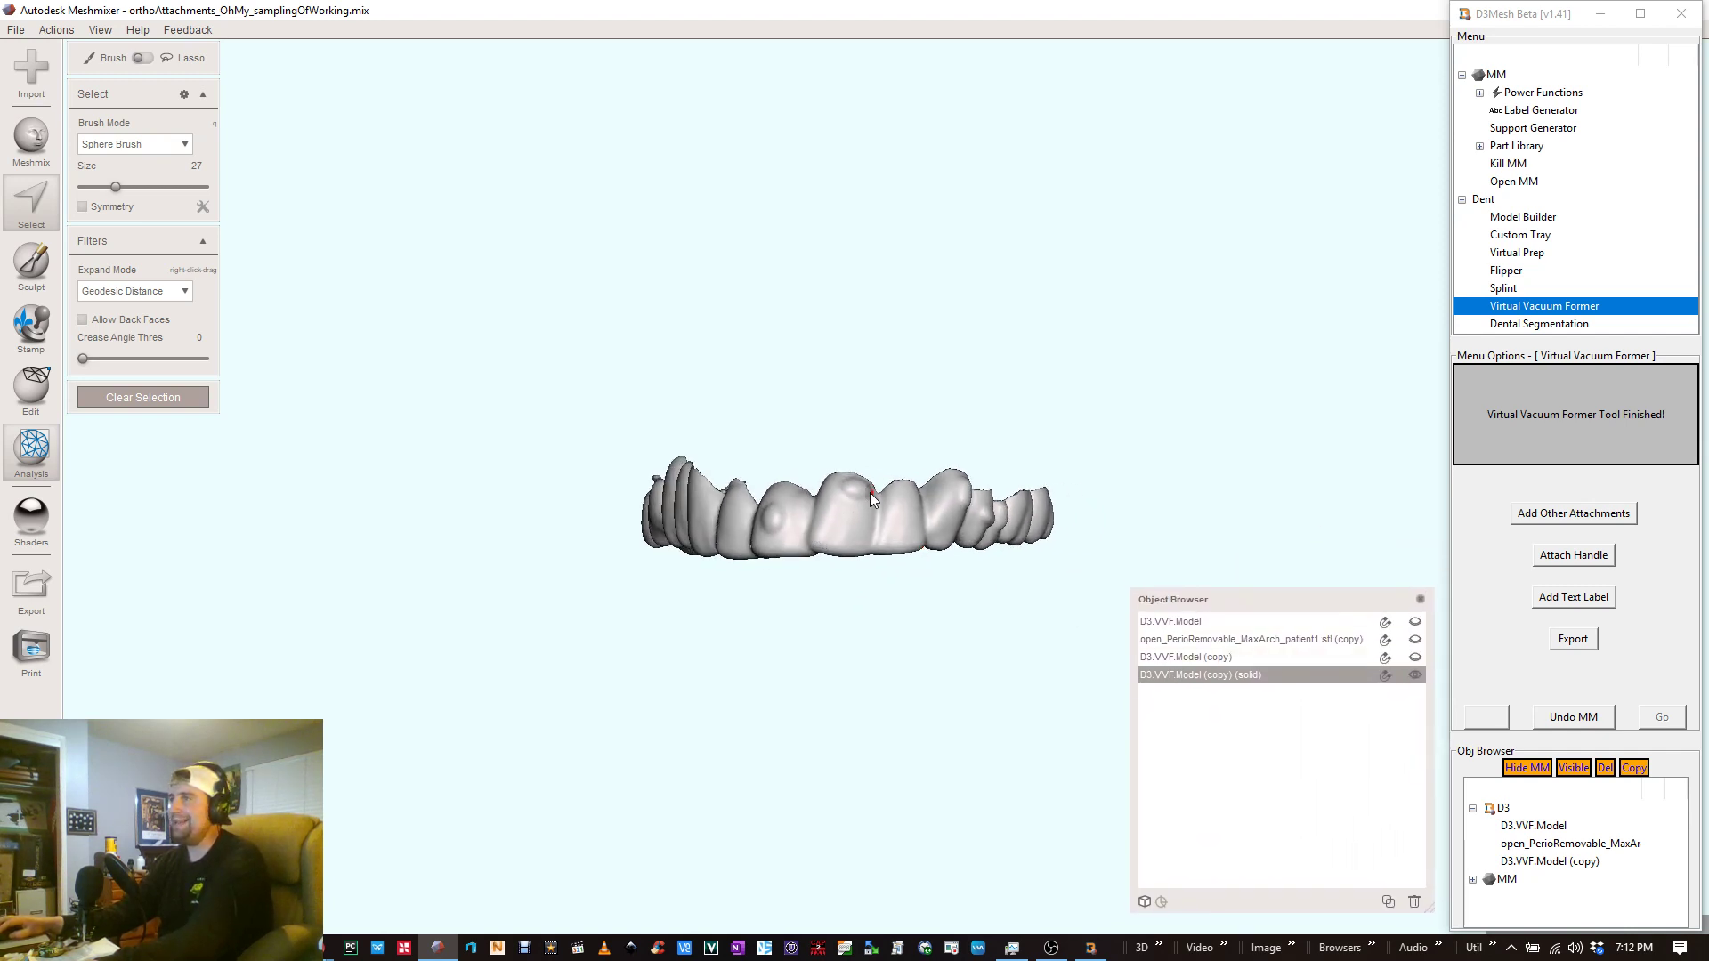
# - Compare the solid aligner with D3.VVF.Model (copy) and the patient arch copy by briefly showing each over it, leaving only the solid visible
pyautogui.moveTo(1211, 566); pyautogui.dragTo(1367, 583, button='right')
pyautogui.click(1415, 659)
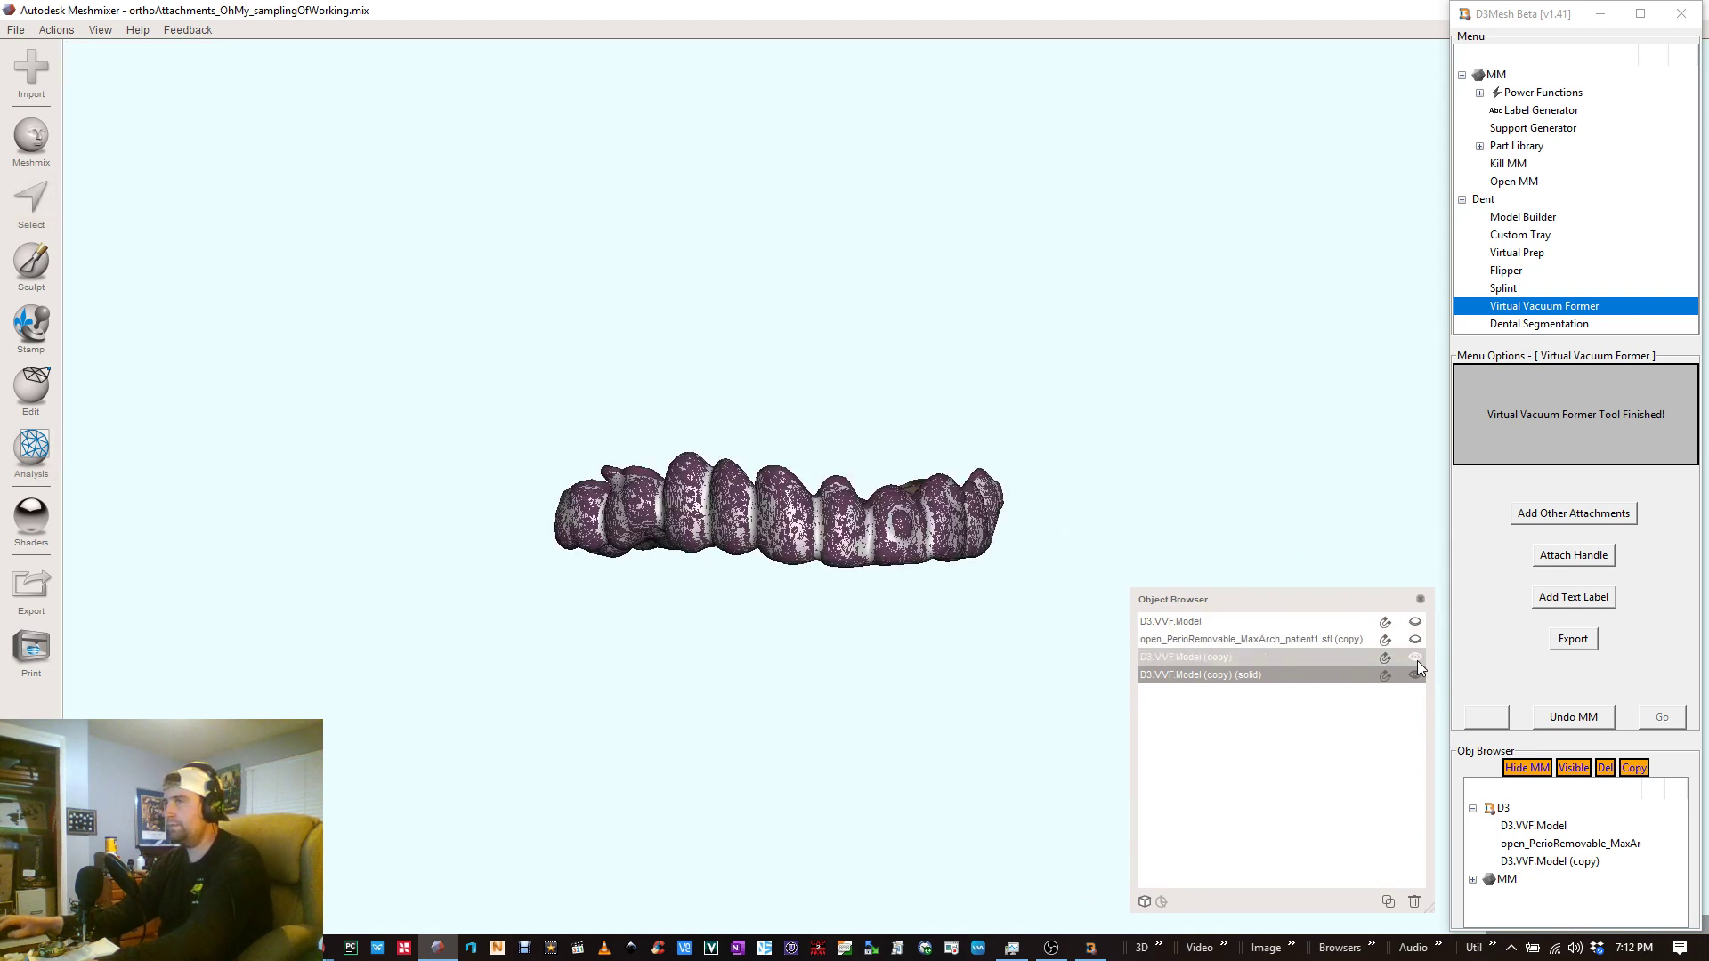
pyautogui.click(1416, 639)
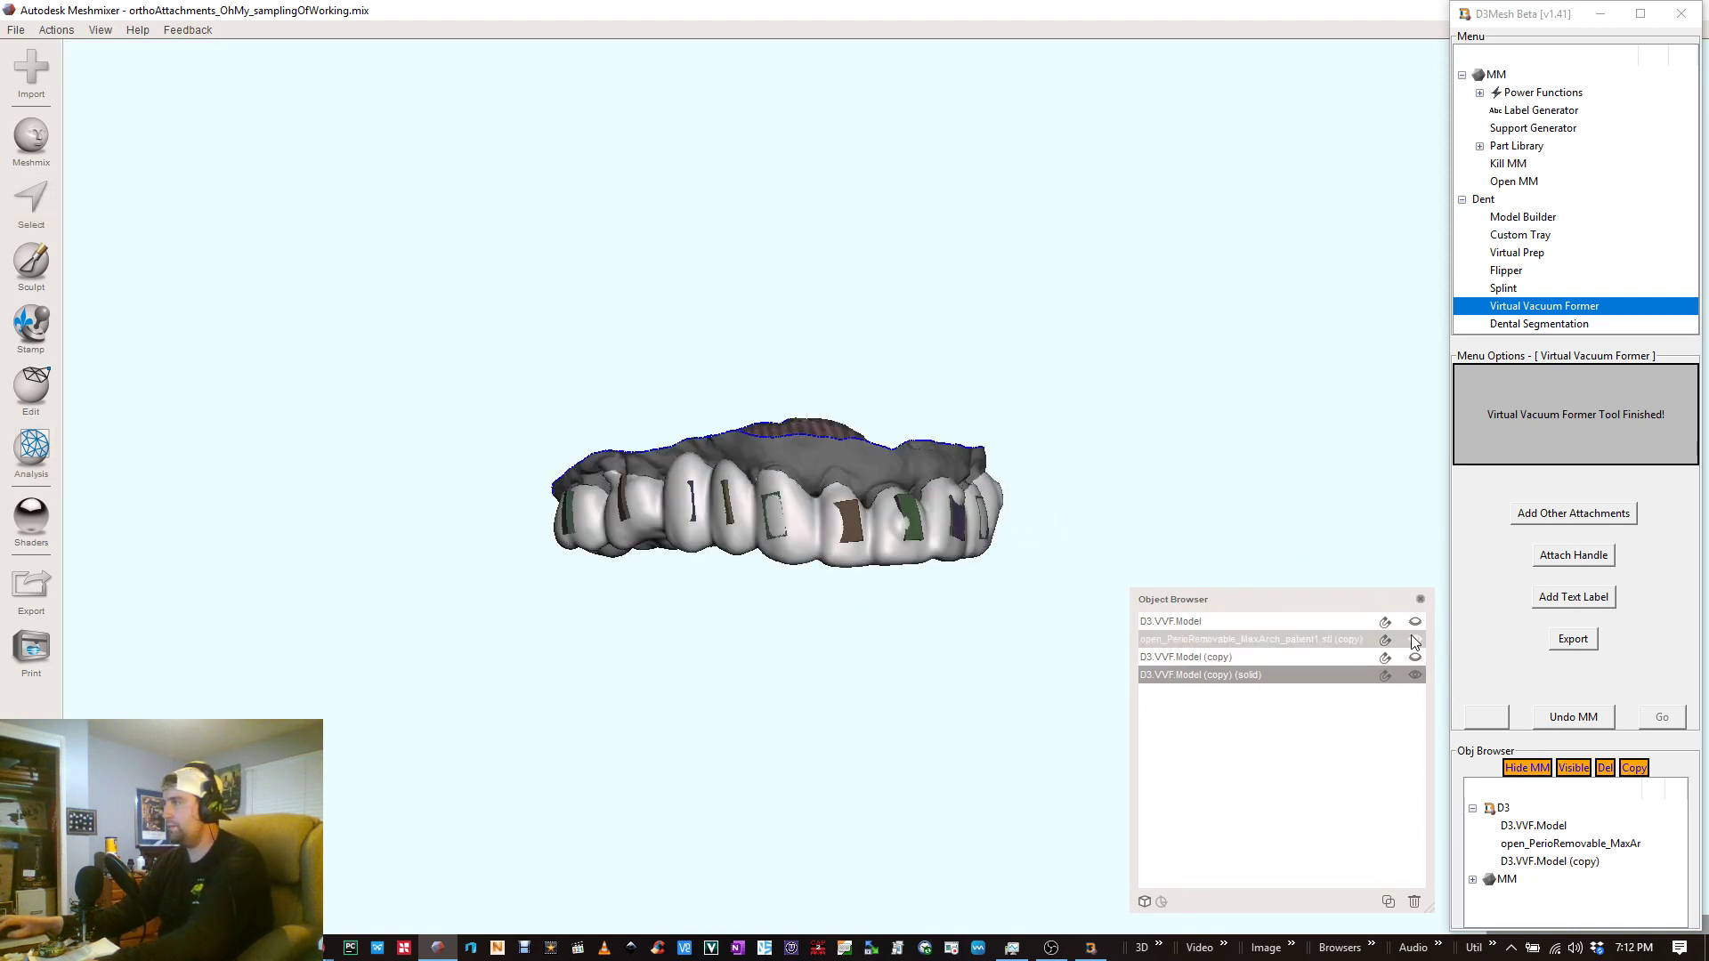
pyautogui.click(1416, 624)
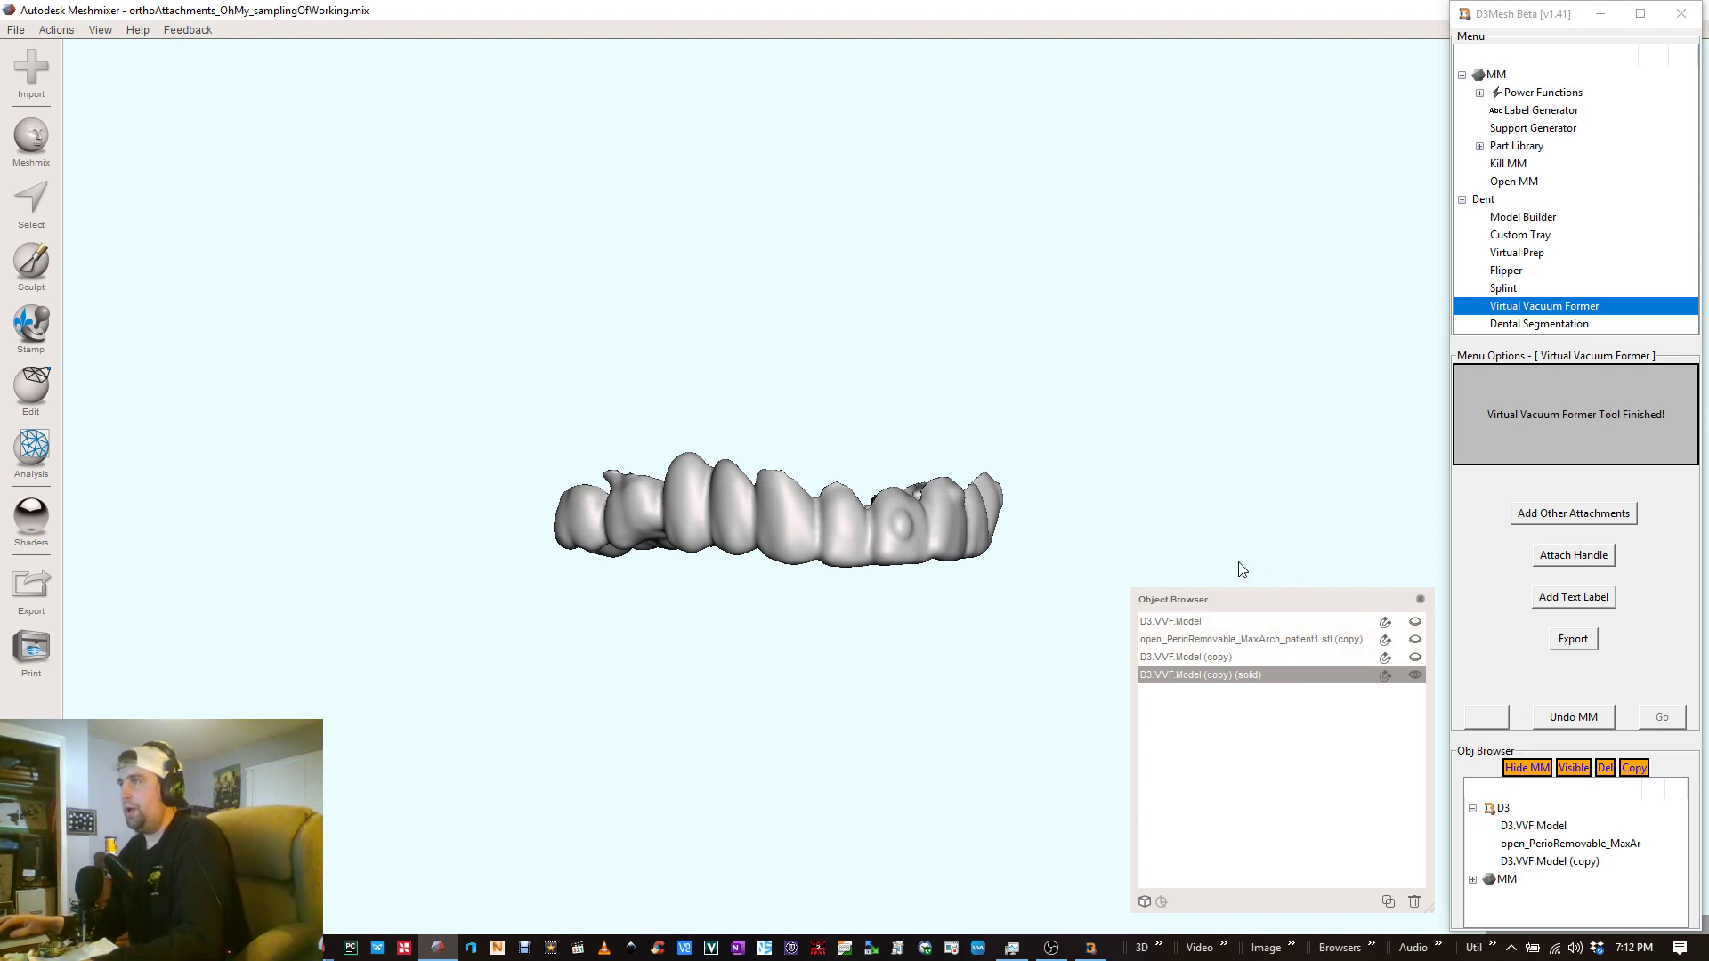
pyautogui.moveTo(1243, 570); pyautogui.dragTo(1141, 560, button='right')
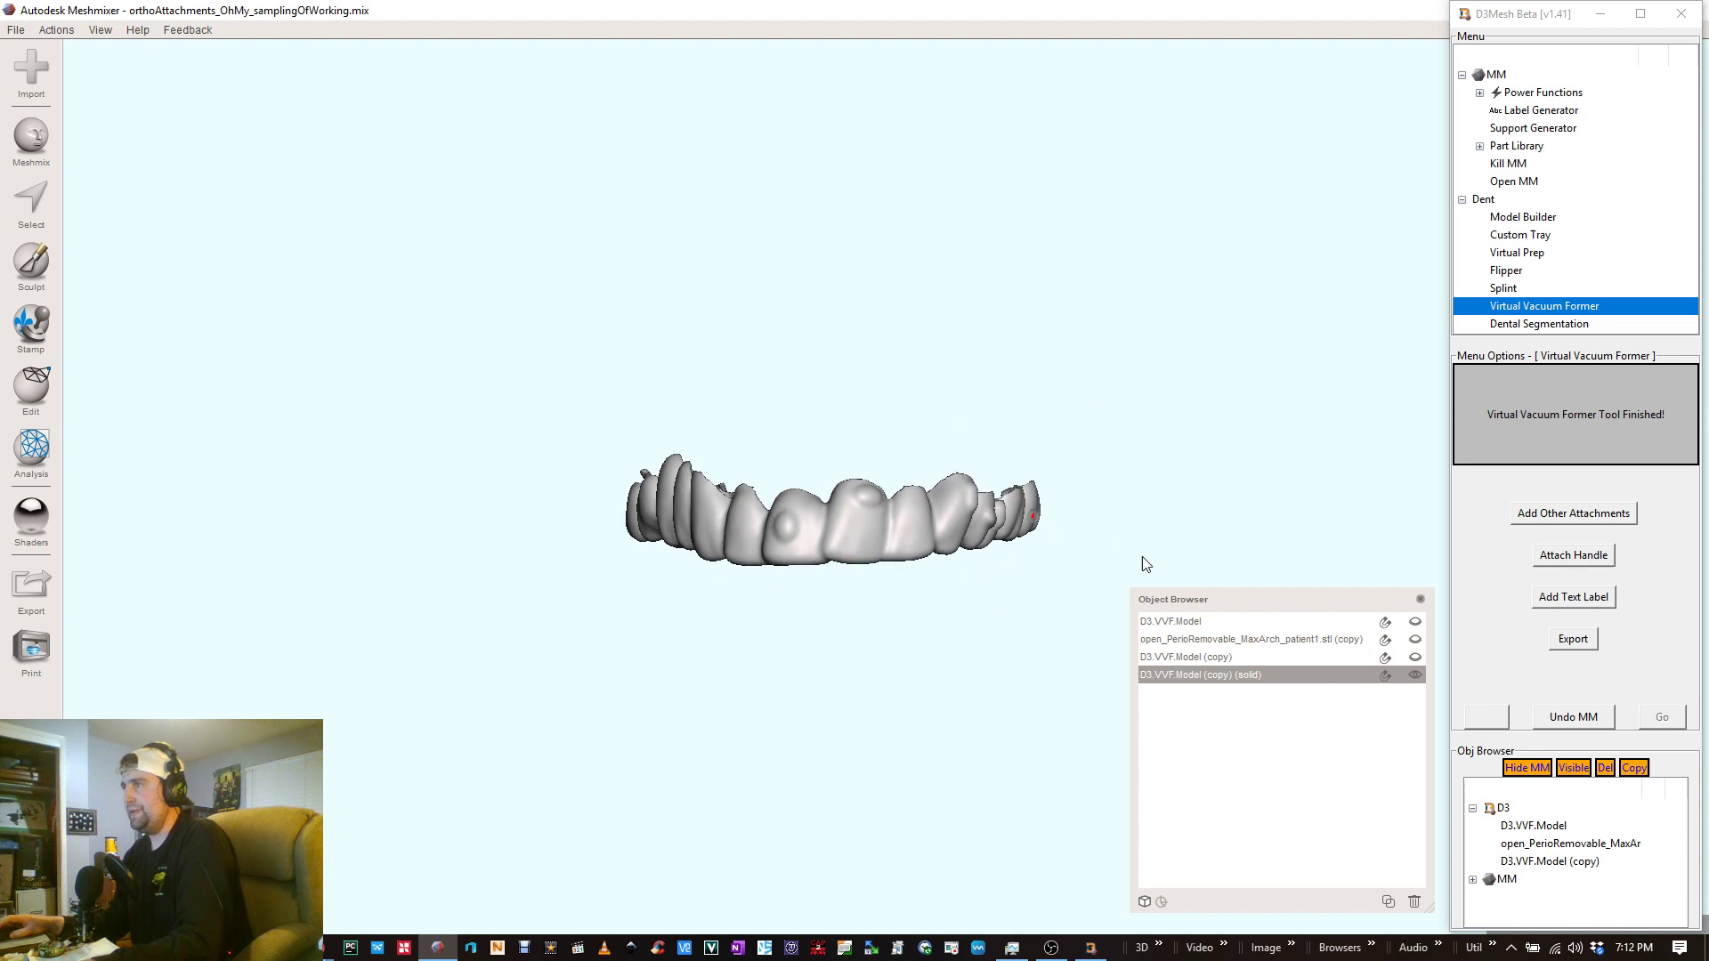
# - Hide D3.VVF.Model (copy) (solid) and show only the open_PerioRemovable_MaxArch_patient1.stl (copy) arch with its attachments
pyautogui.click(1415, 675)
pyautogui.click(1306, 641)
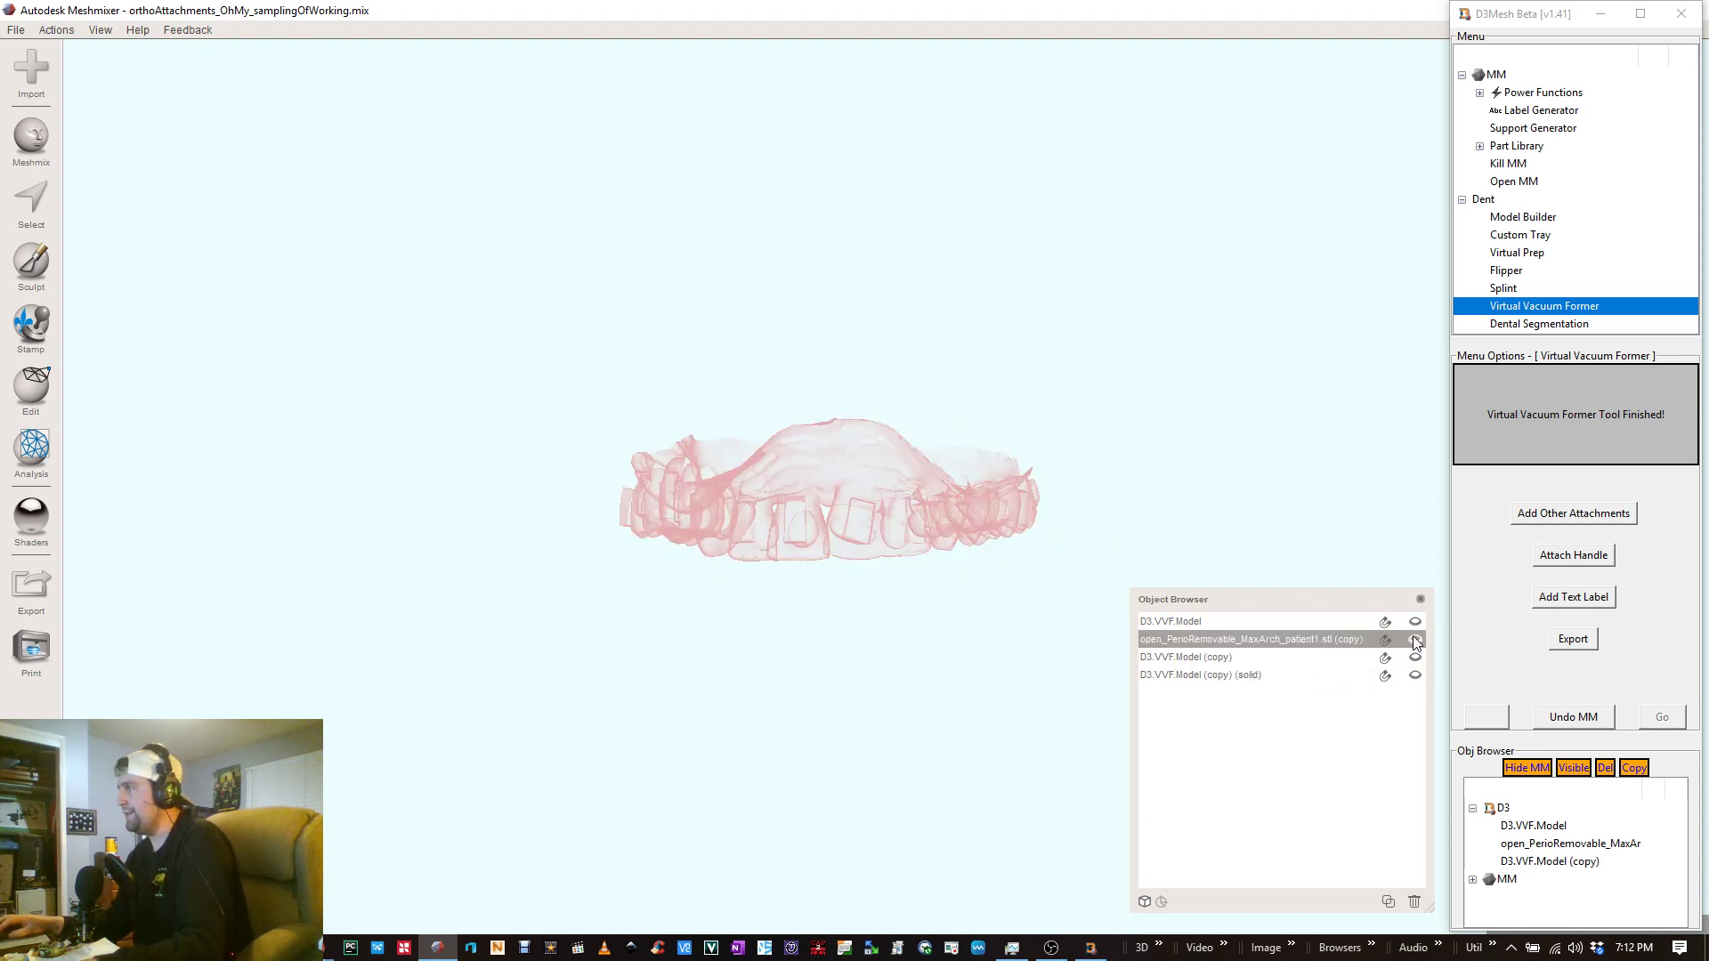
pyautogui.click(1415, 641)
# - Examine the placement of the colored attachments on the arch model from the front, side and occlusal views
pyautogui.scroll(3, 878, 676)
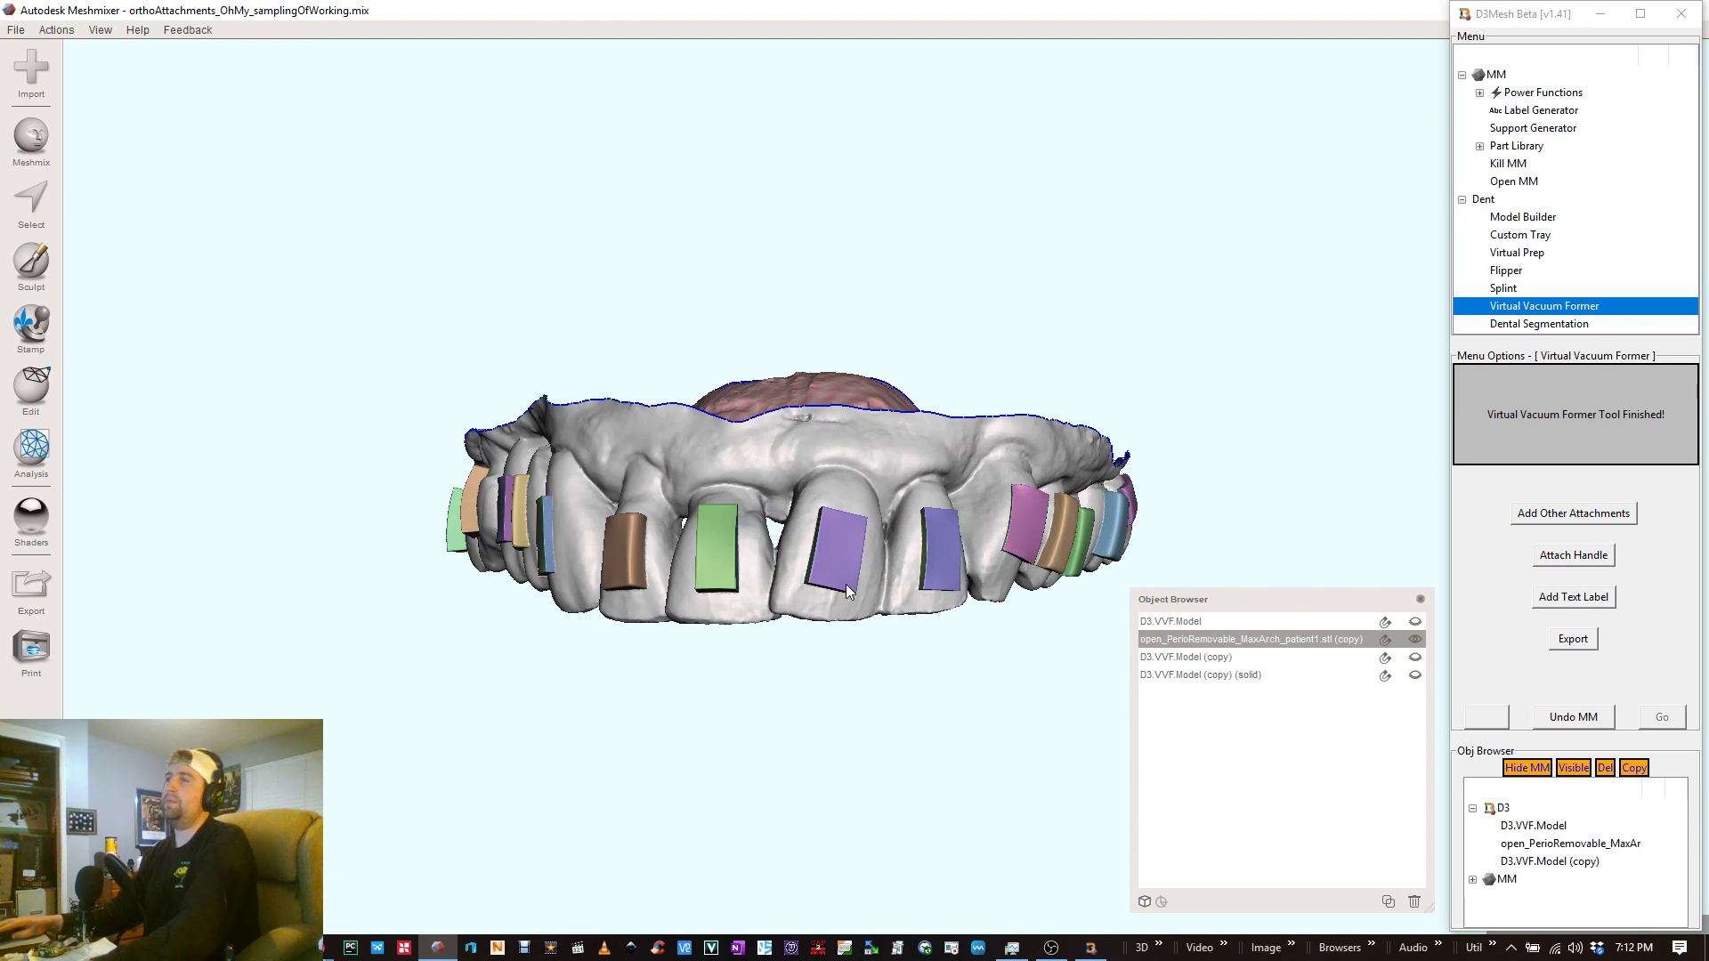
pyautogui.scroll(-2, 833, 570)
pyautogui.moveTo(990, 341); pyautogui.dragTo(1246, 360, button='right')
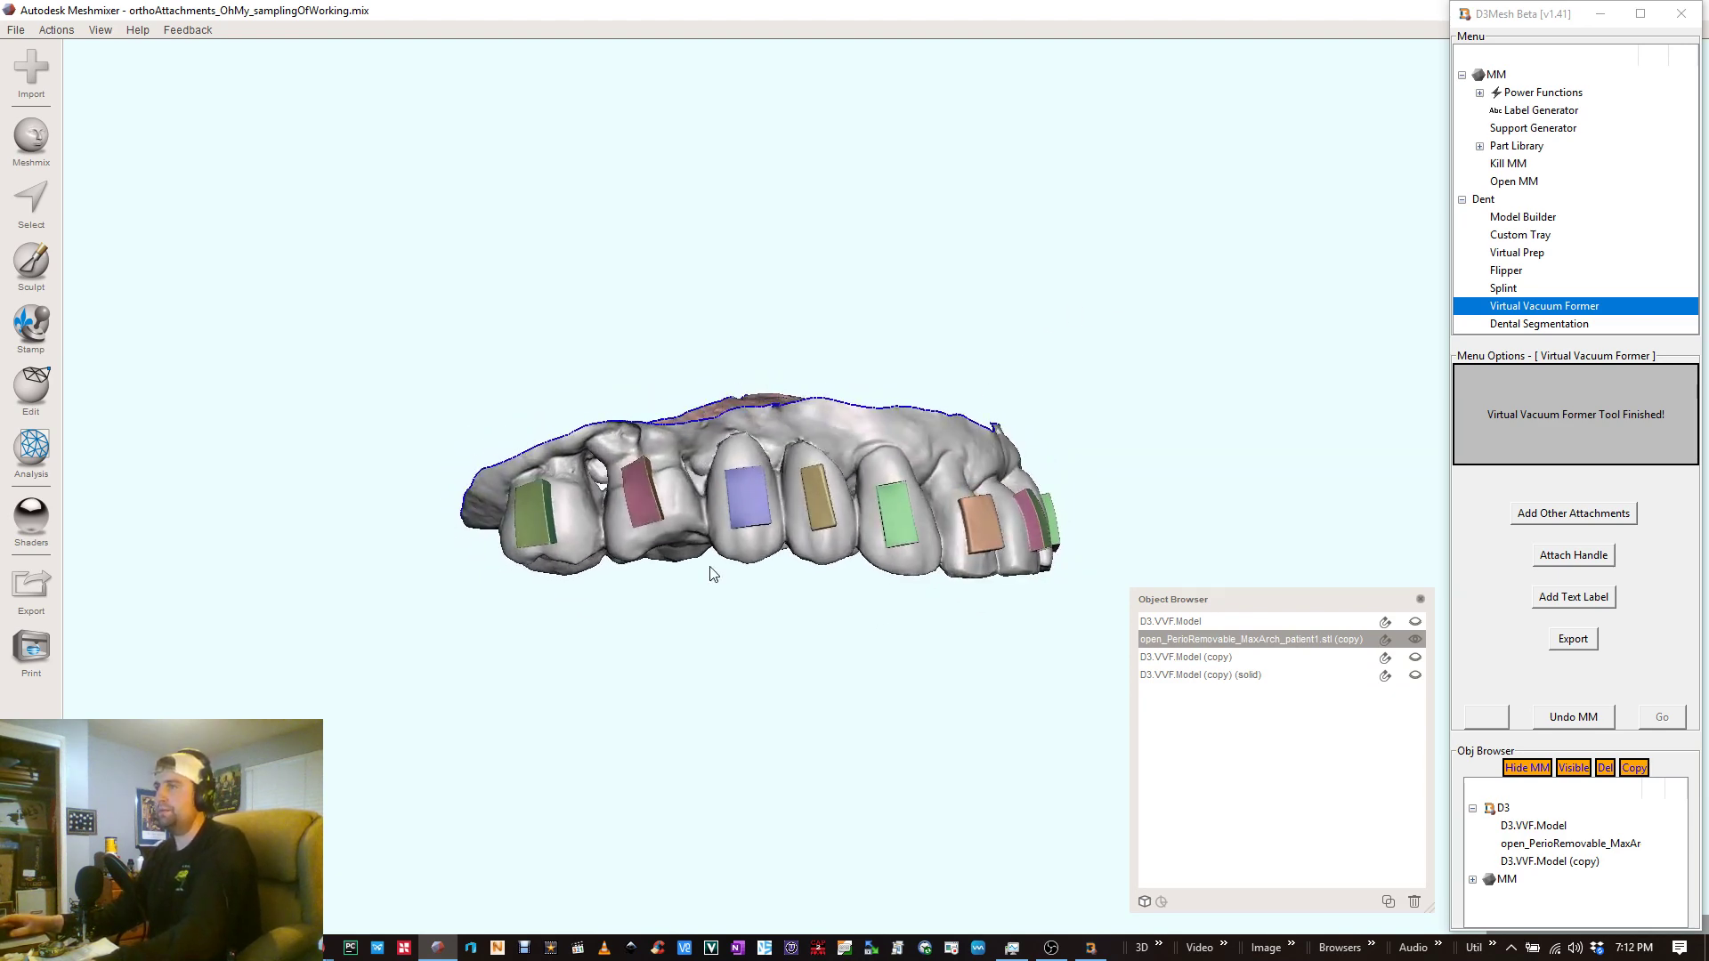
pyautogui.moveTo(709, 573); pyautogui.dragTo(202, 472, button='right')
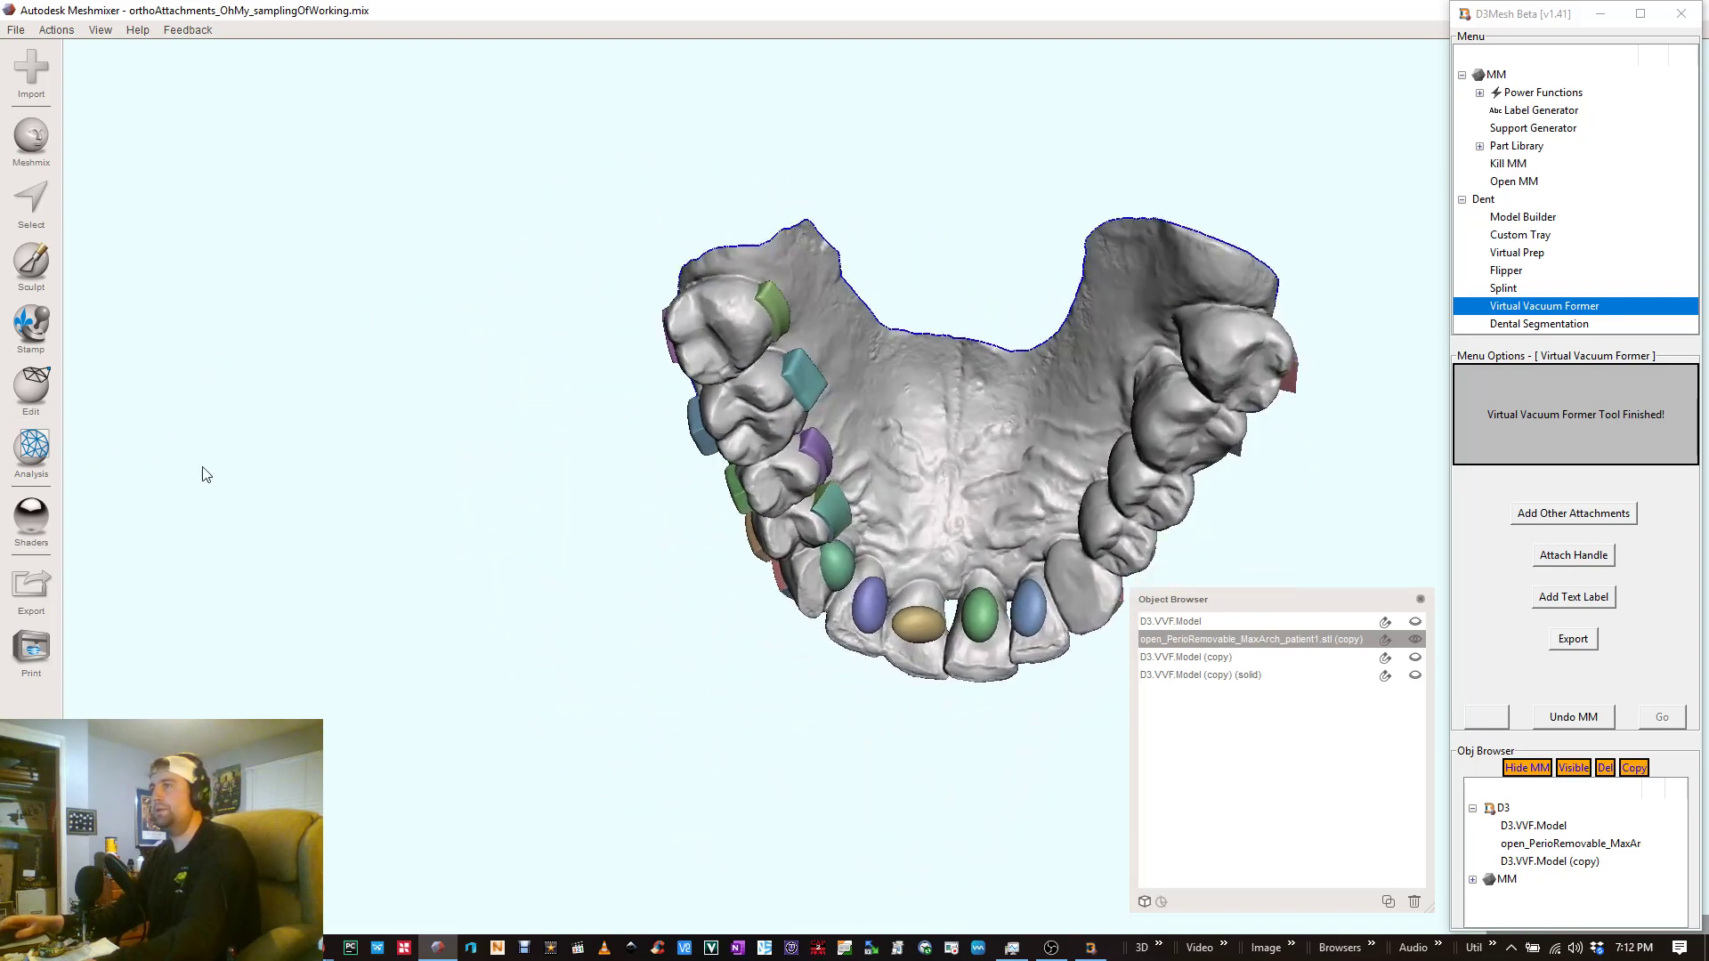
pyautogui.moveTo(703, 623); pyautogui.dragTo(947, 620, button='right')
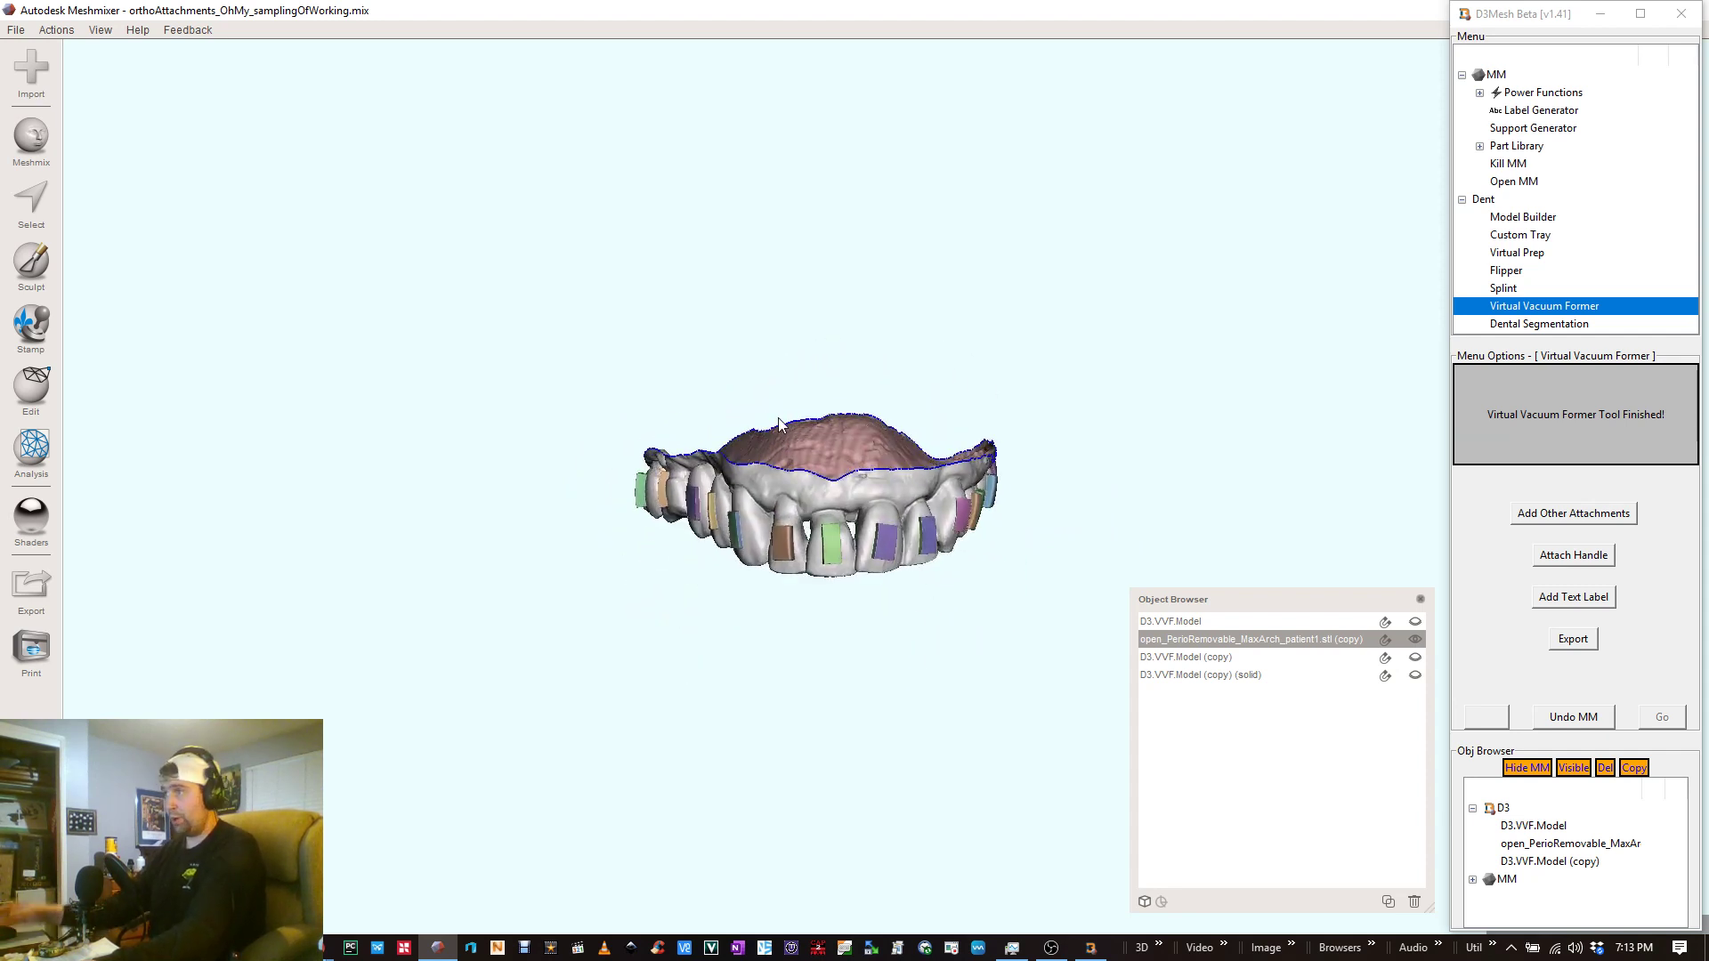
pyautogui.scroll(2, 899, 547)
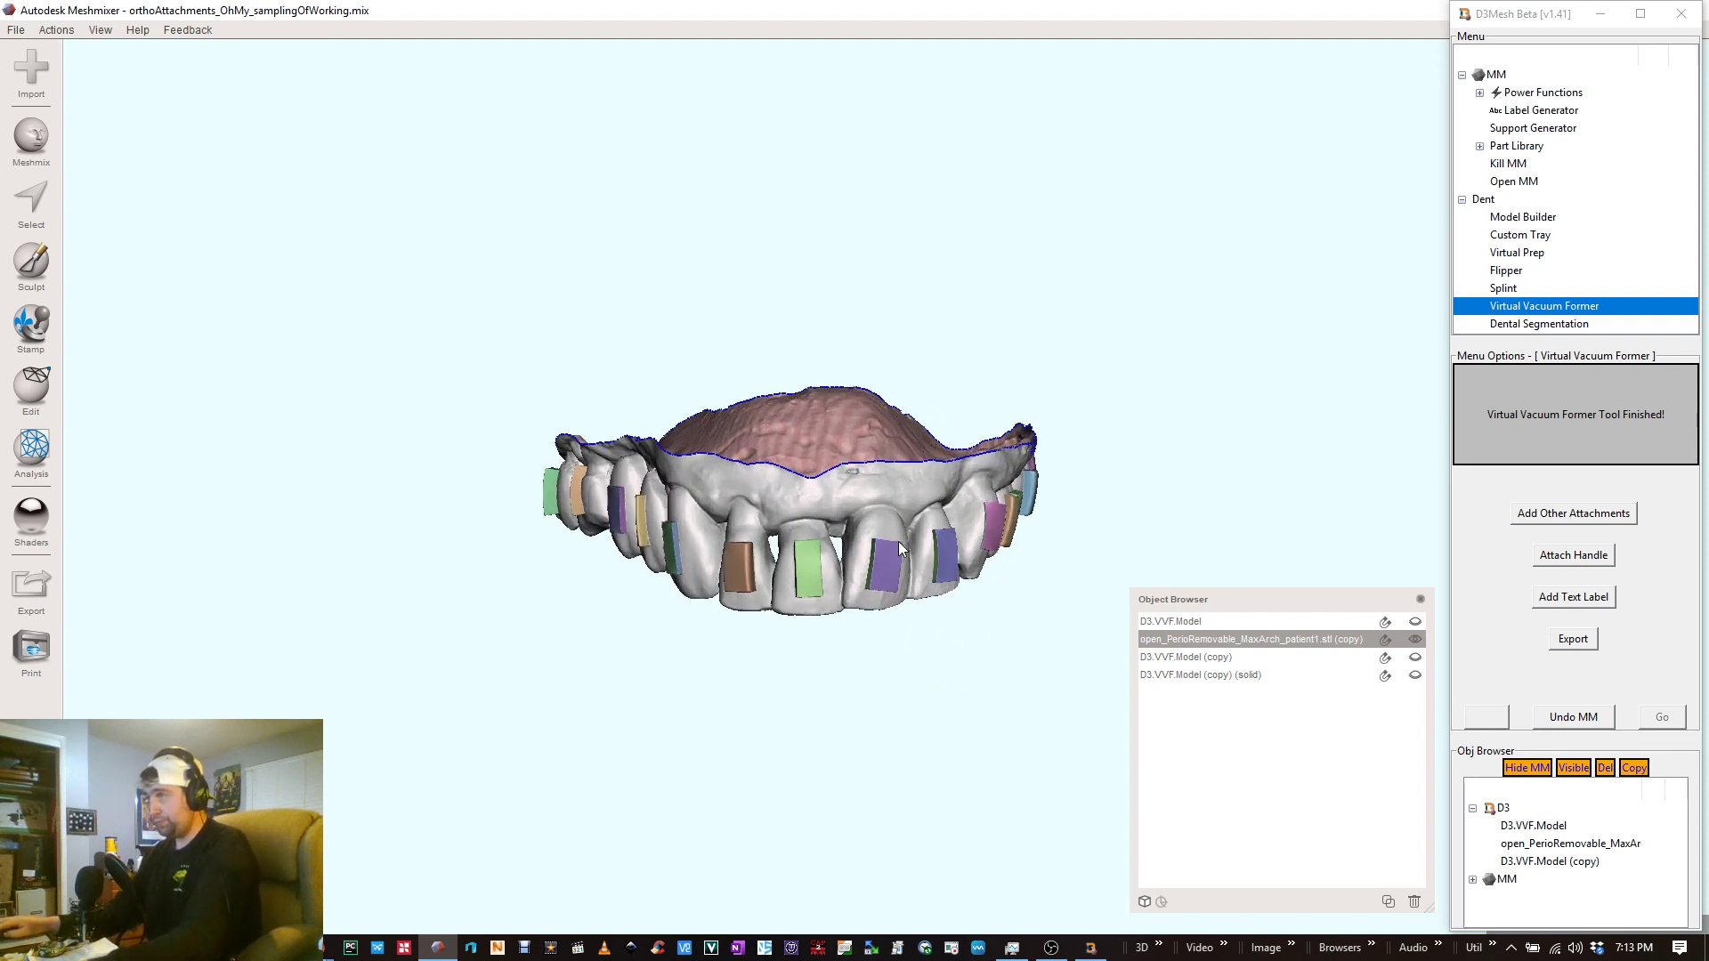
pyautogui.moveTo(900, 547); pyautogui.dragTo(796, 515, button='right')
pyautogui.scroll(-2, 786, 540)
pyautogui.moveTo(897, 528); pyautogui.dragTo(921, 582, button='right')
pyautogui.scroll(-3, 872, 565)
pyautogui.scroll(5, 961, 540)
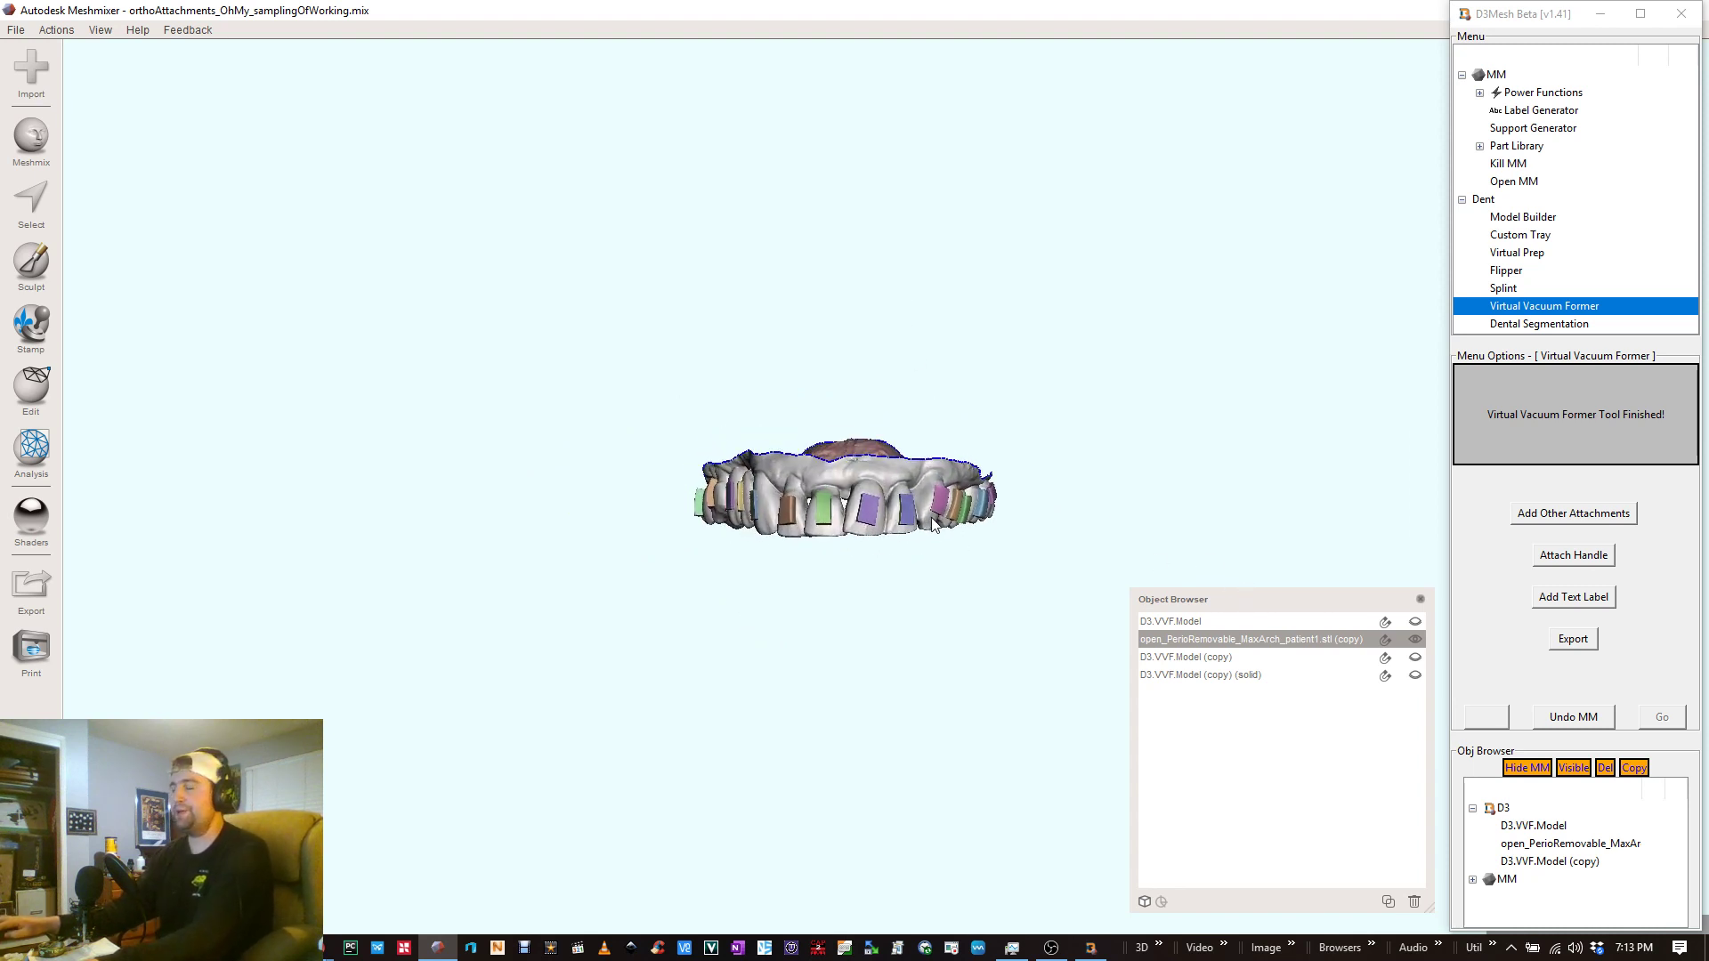
pyautogui.moveTo(867, 505); pyautogui.dragTo(883, 458, button='right')
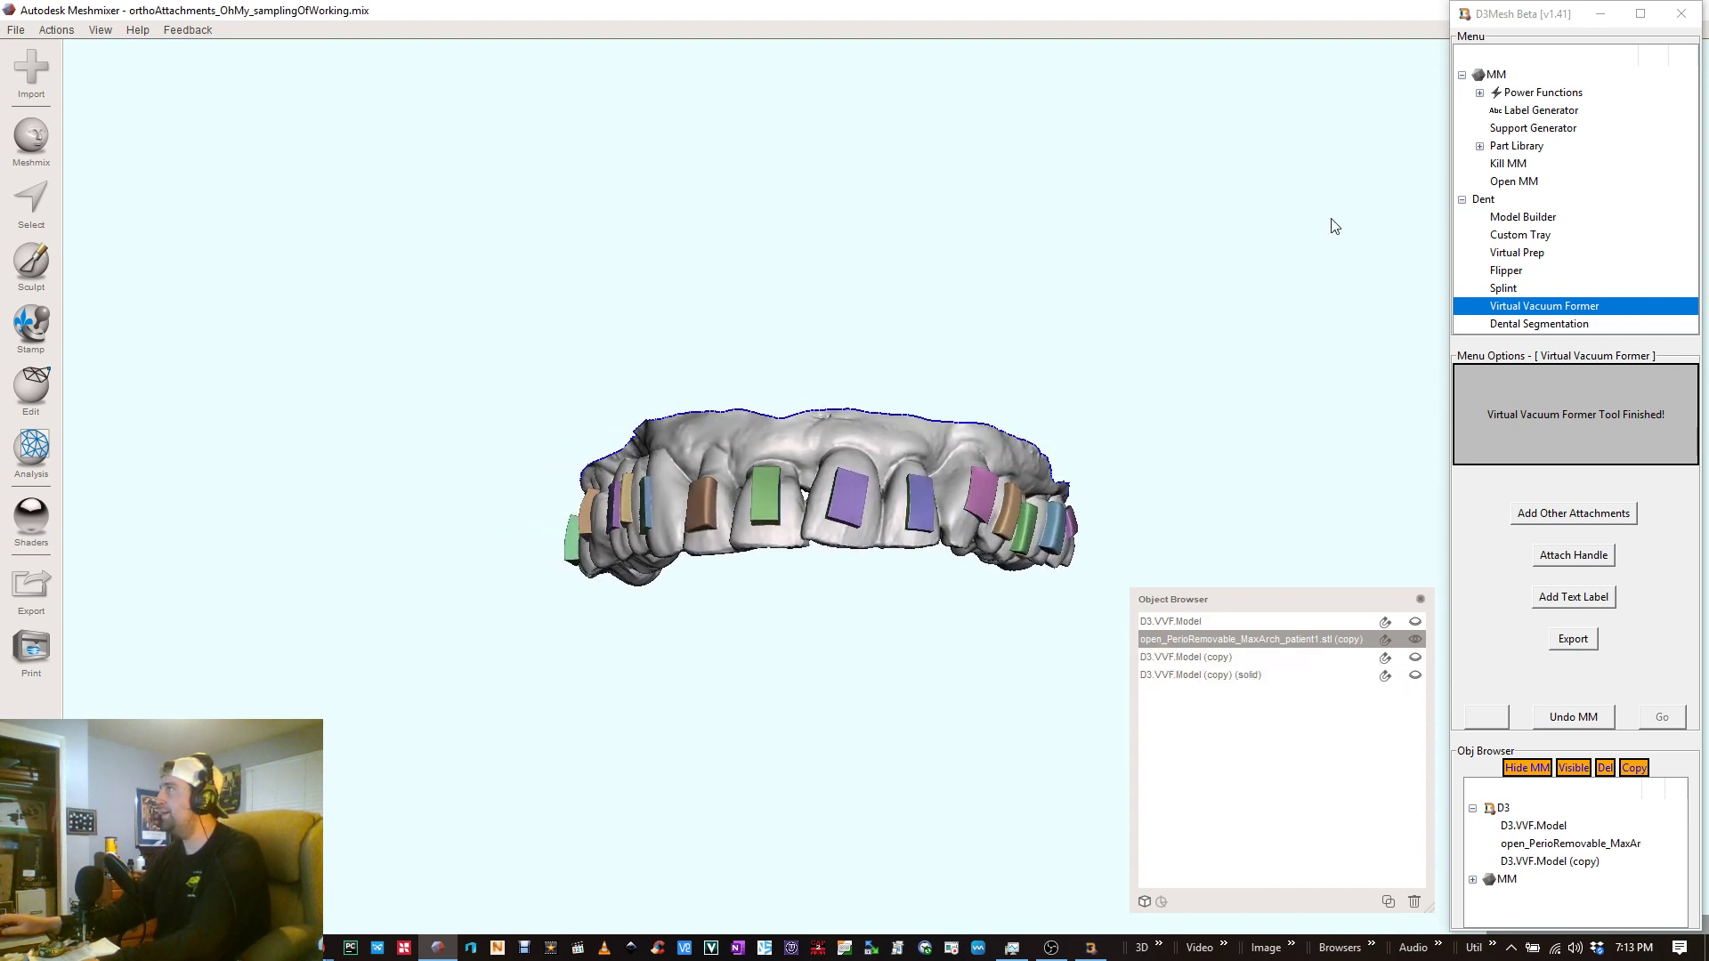
pyautogui.moveTo(895, 313); pyautogui.dragTo(889, 332, button='right')
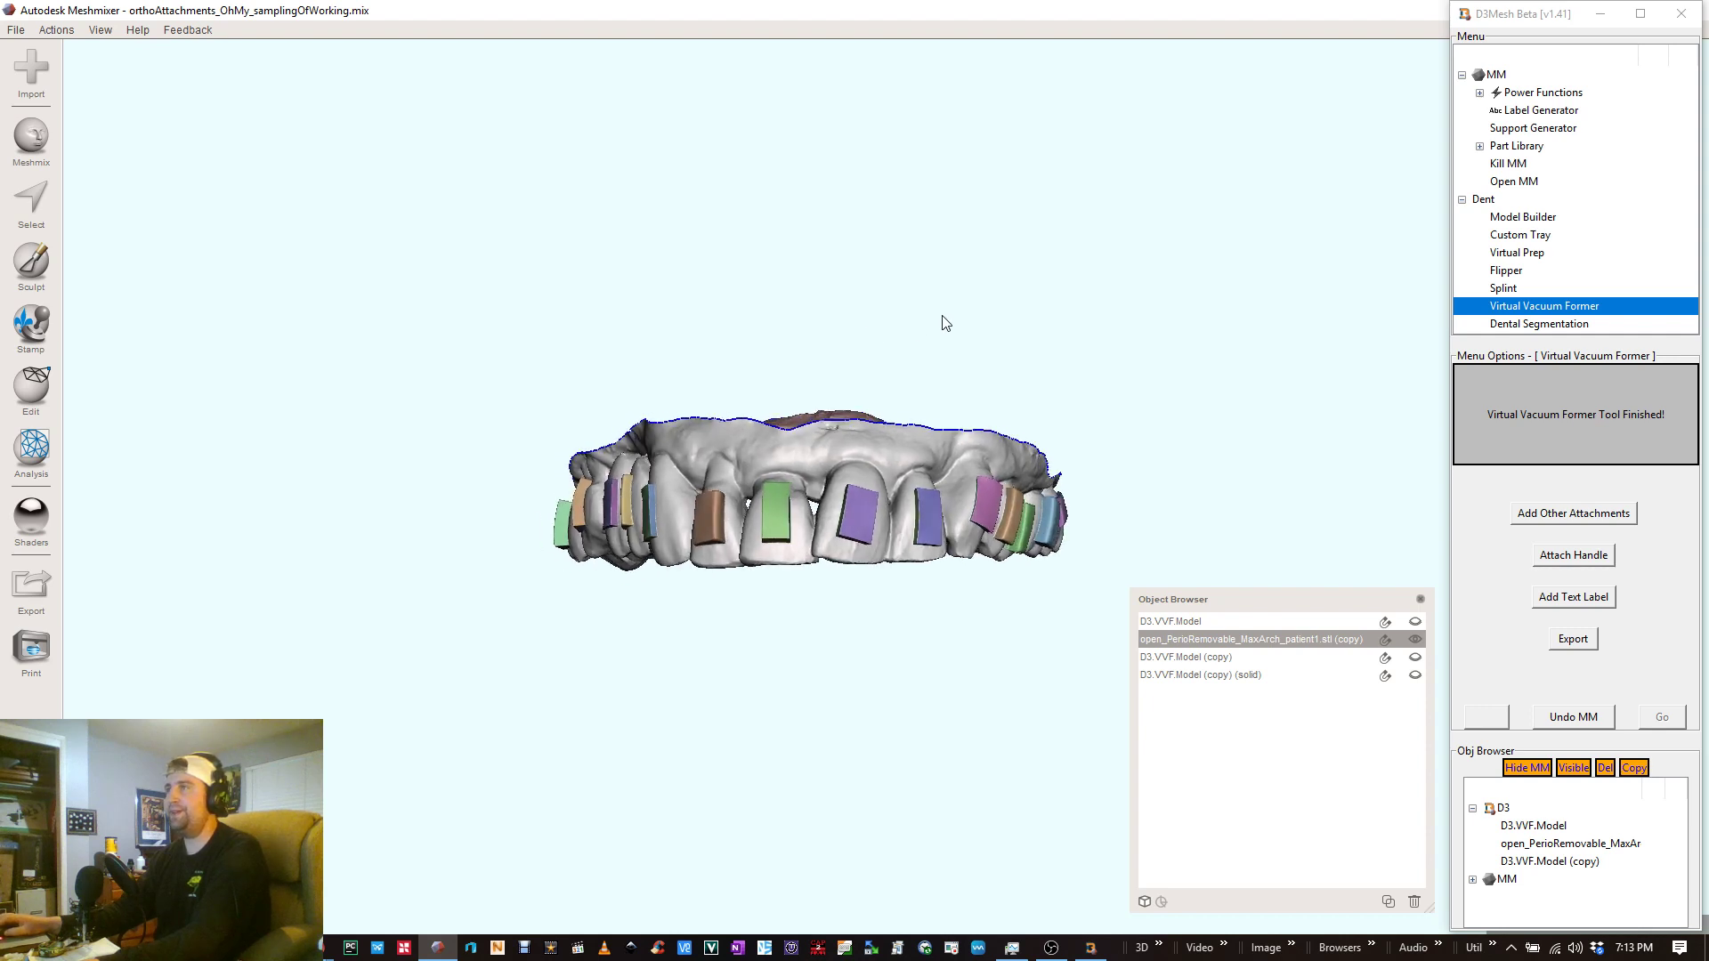